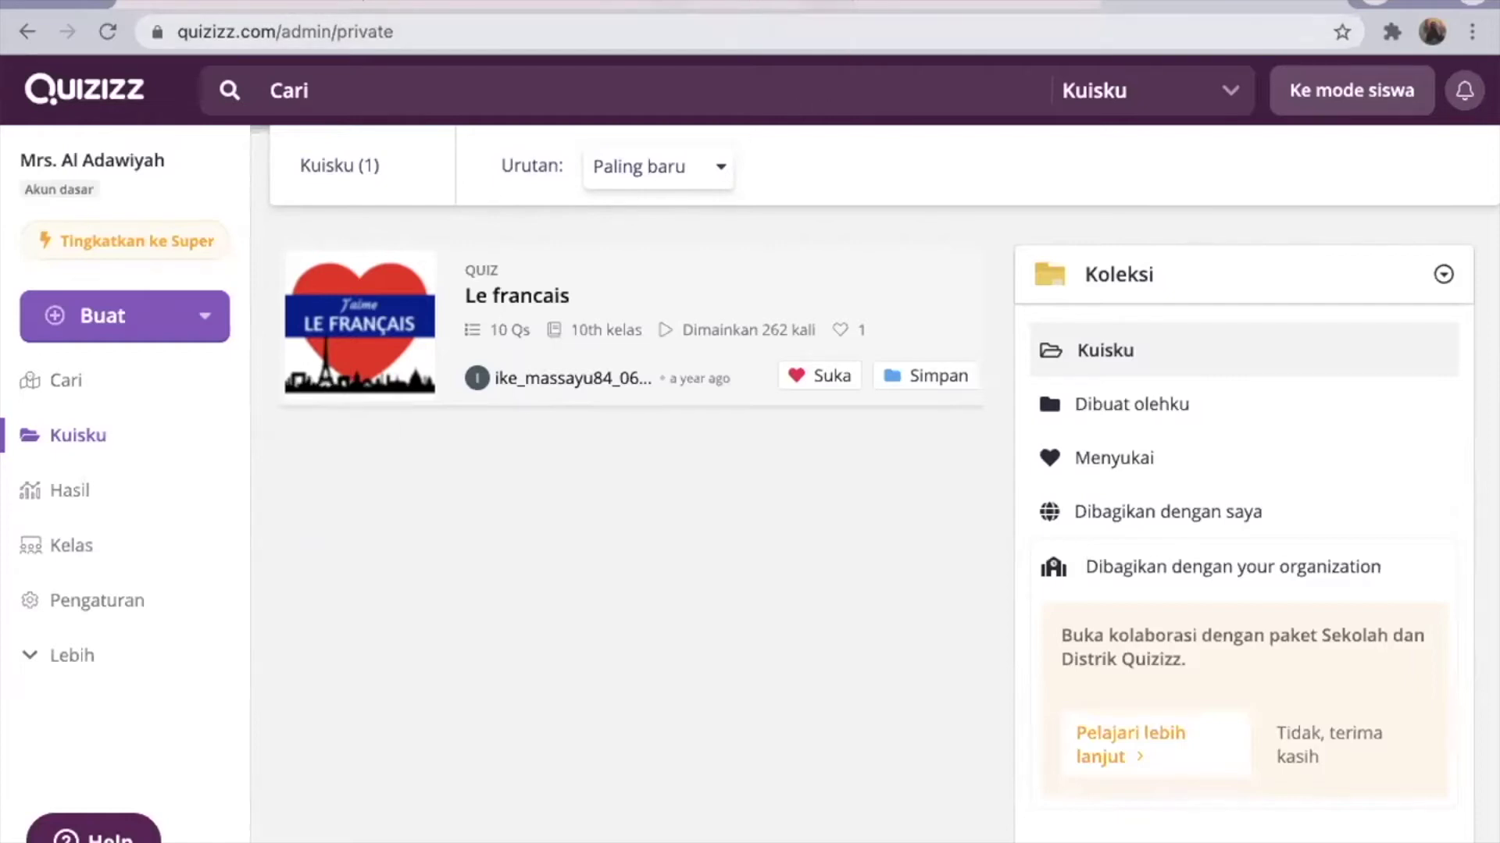
- Return to the Kuisku page among the open browser tabs and log out of the basic Quizizz account
{"action": "left_click", "coordinate": [688, 3]}
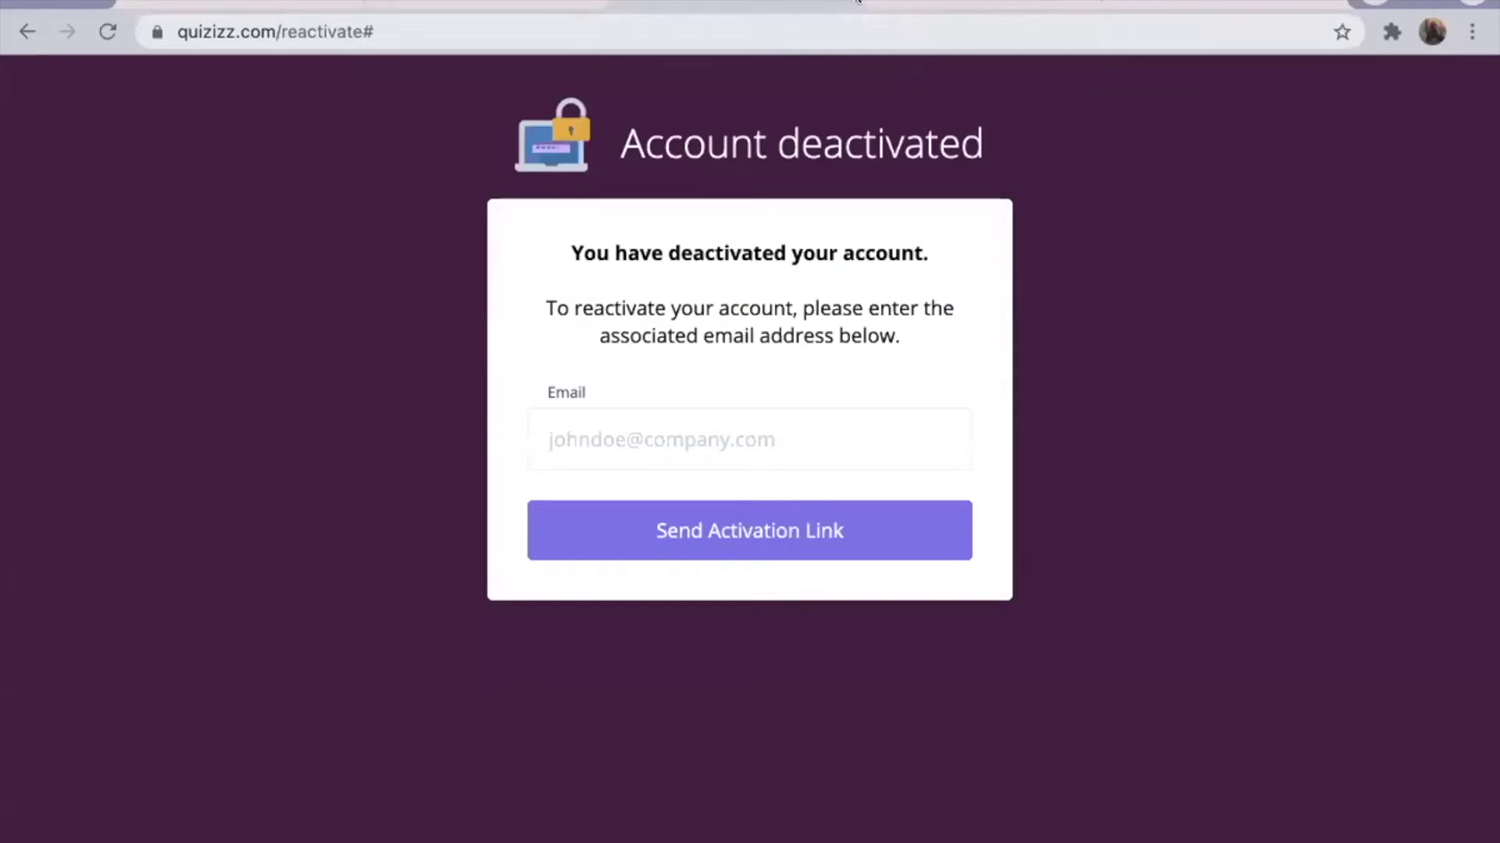
{"action": "left_click", "coordinate": [1010, 4]}
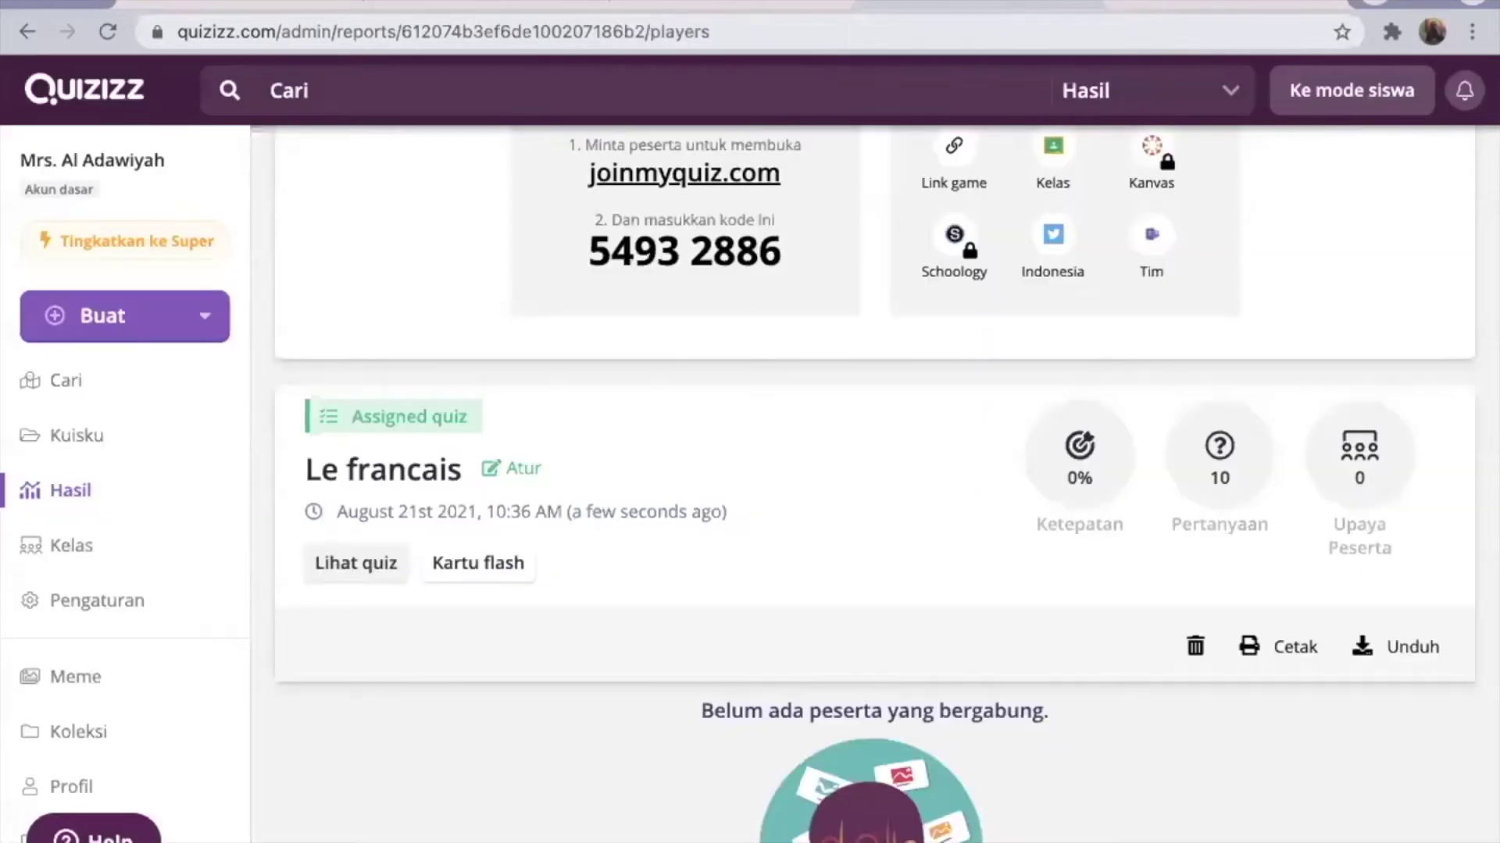
{"action": "left_click", "coordinate": [1219, 3]}
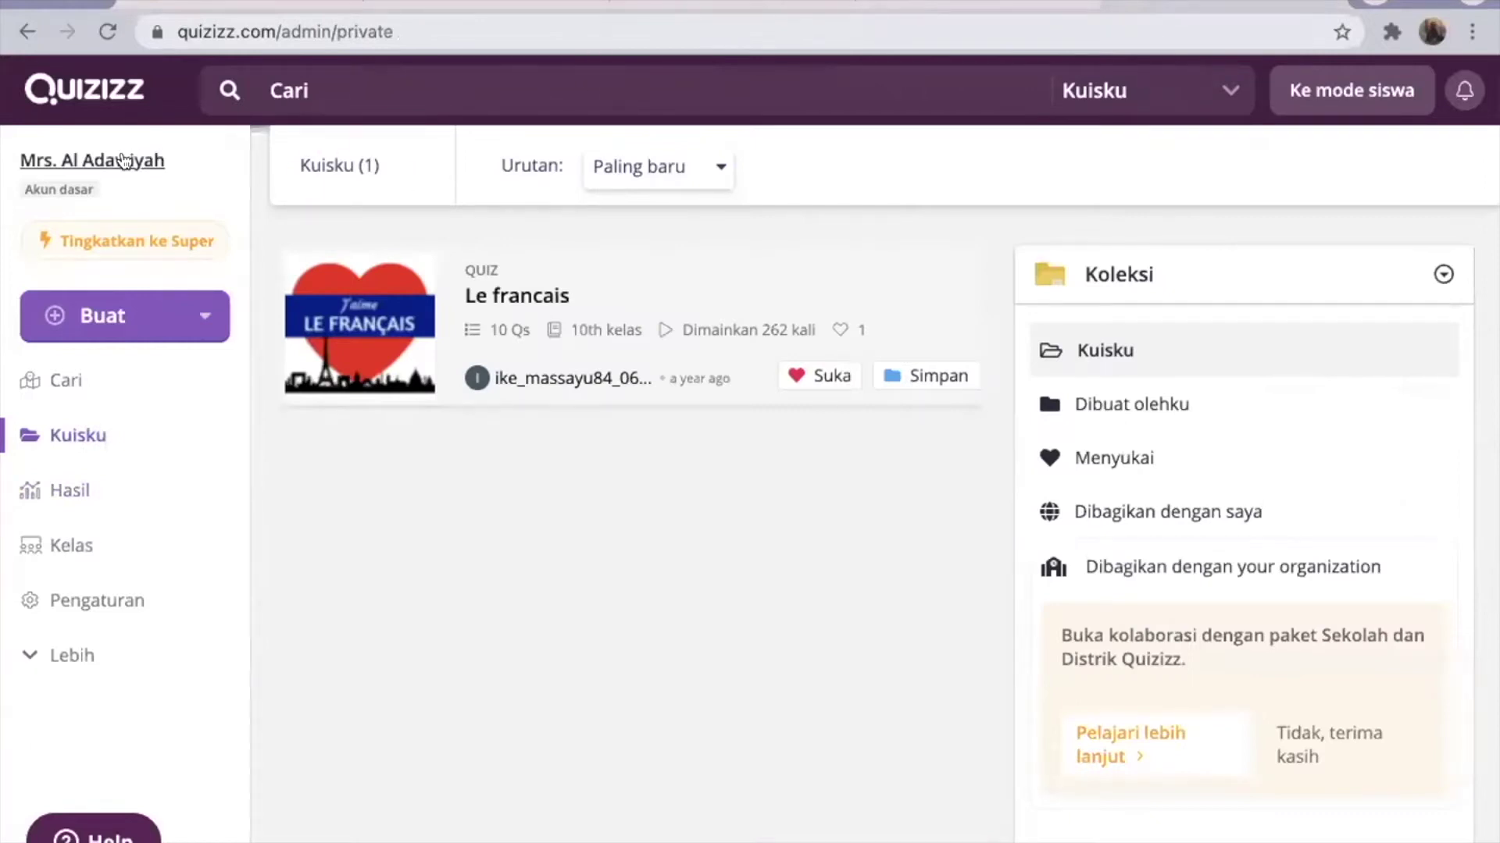
{"action": "left_click", "coordinate": [75, 660]}
{"action": "scroll", "coordinate": [74, 659], "scroll_direction": "down", "scroll_amount": 1}
{"action": "scroll", "coordinate": [74, 660], "scroll_direction": "down", "scroll_amount": 1}
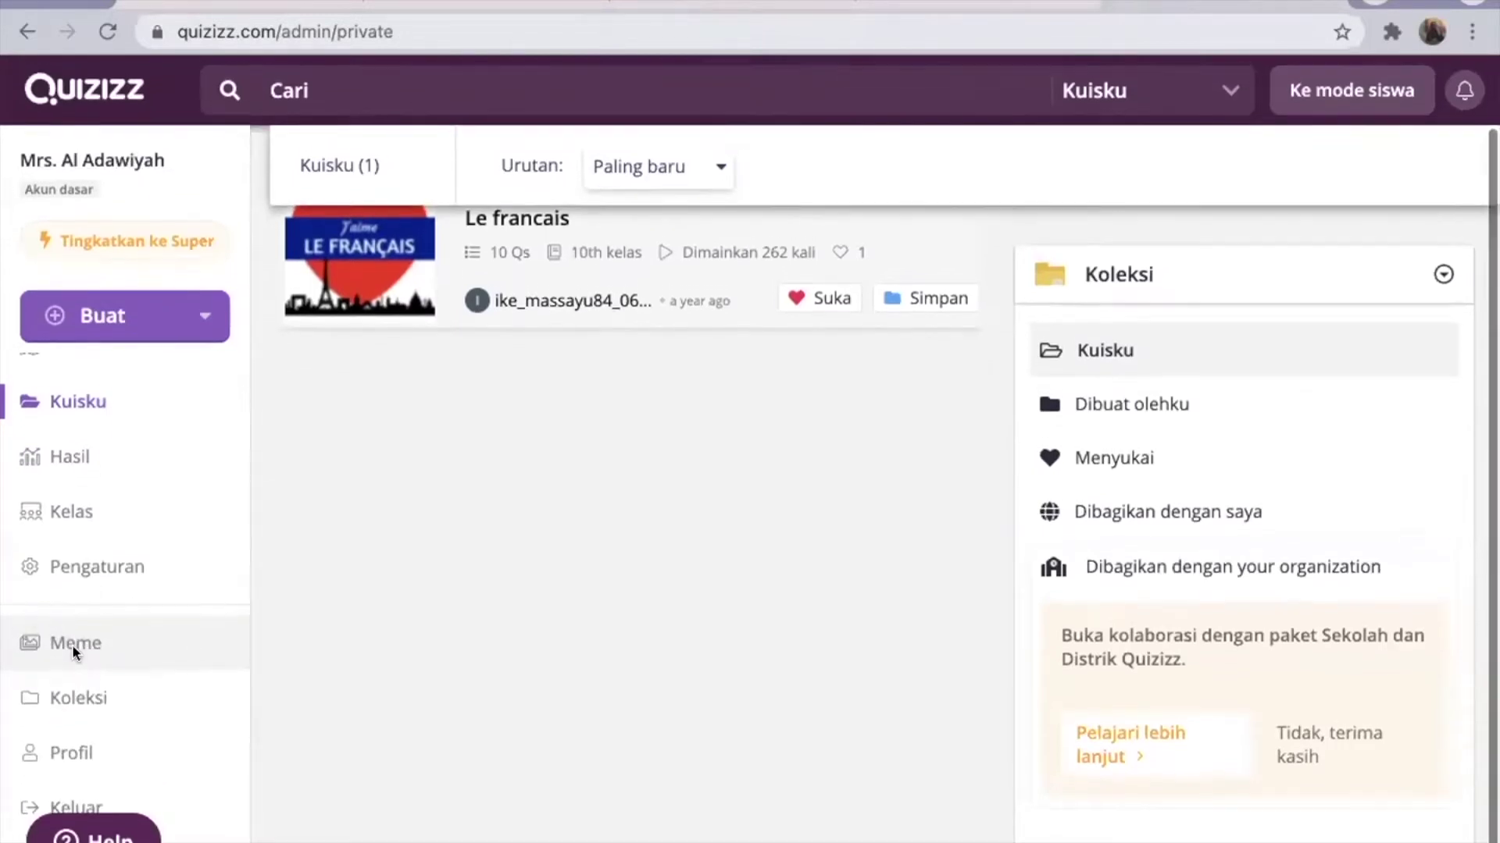
{"action": "left_click", "coordinate": [35, 804]}
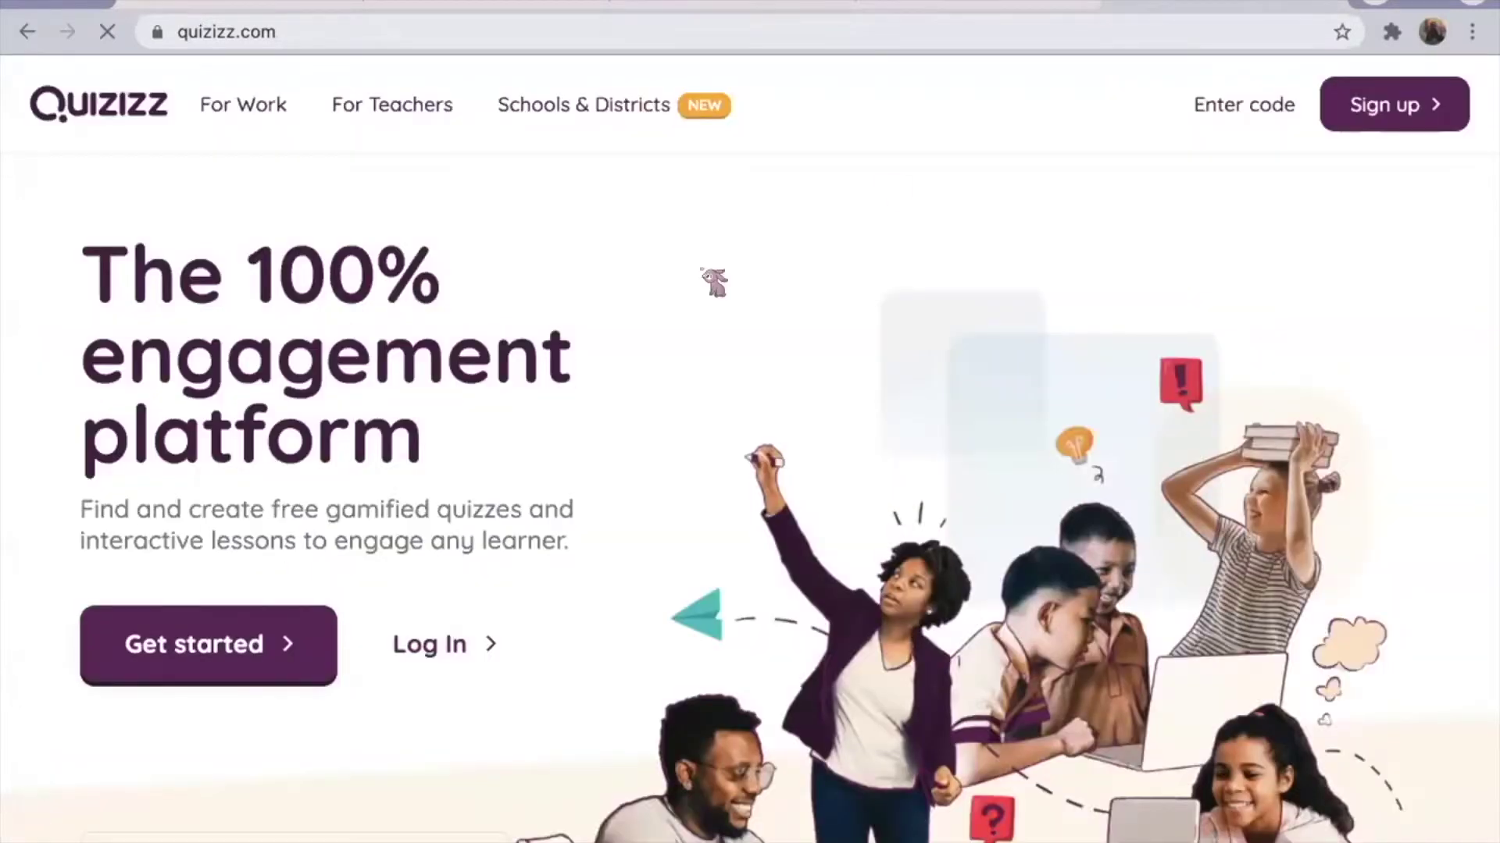
- Log in to Quizizz with the university Google account and dismiss the invitation pop-up
{"action": "left_click", "coordinate": [456, 636]}
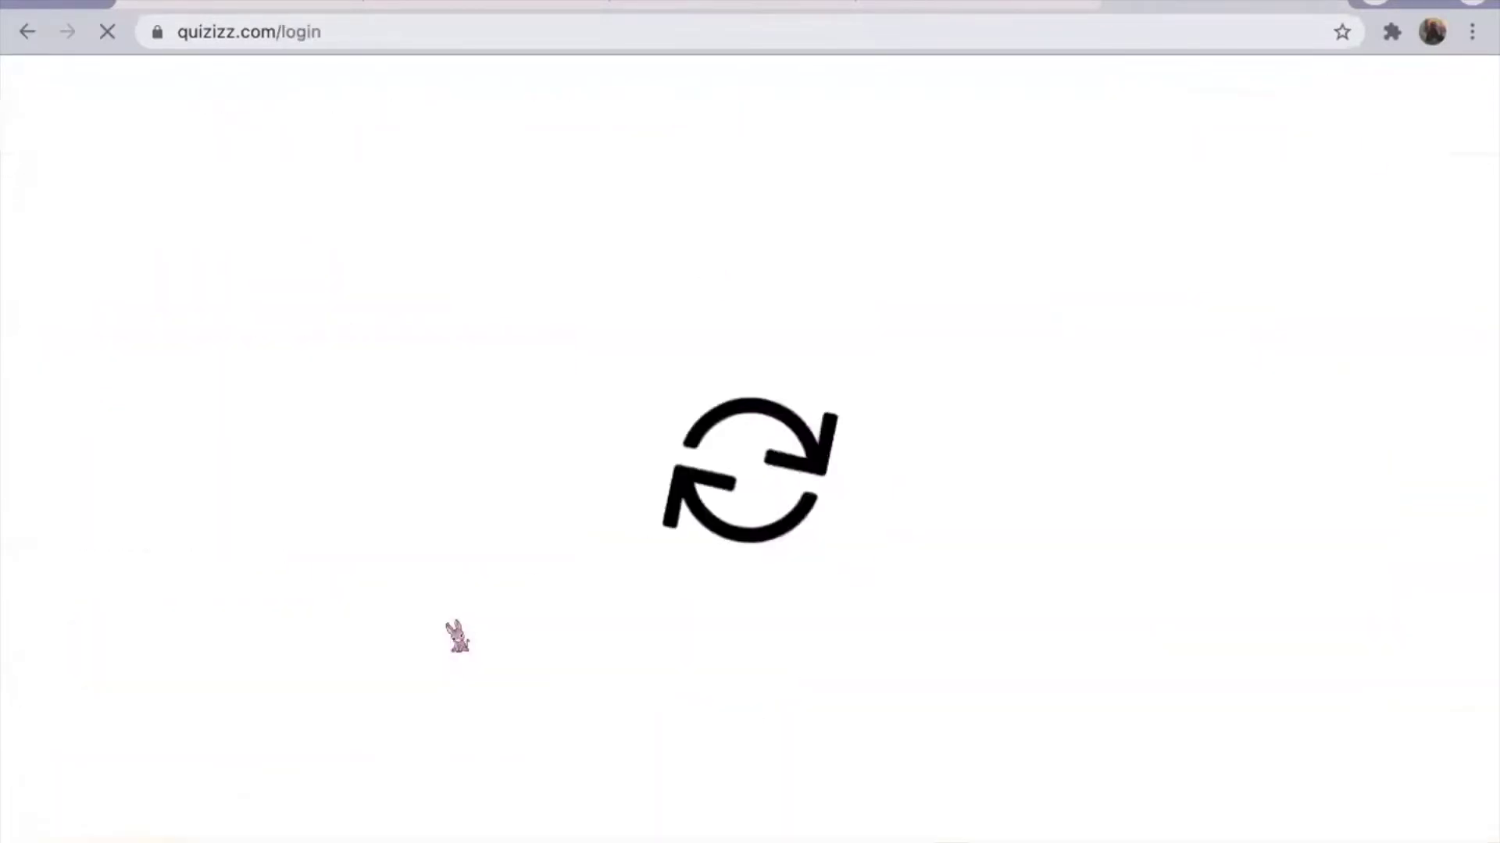
{"action": "left_click", "coordinate": [658, 334]}
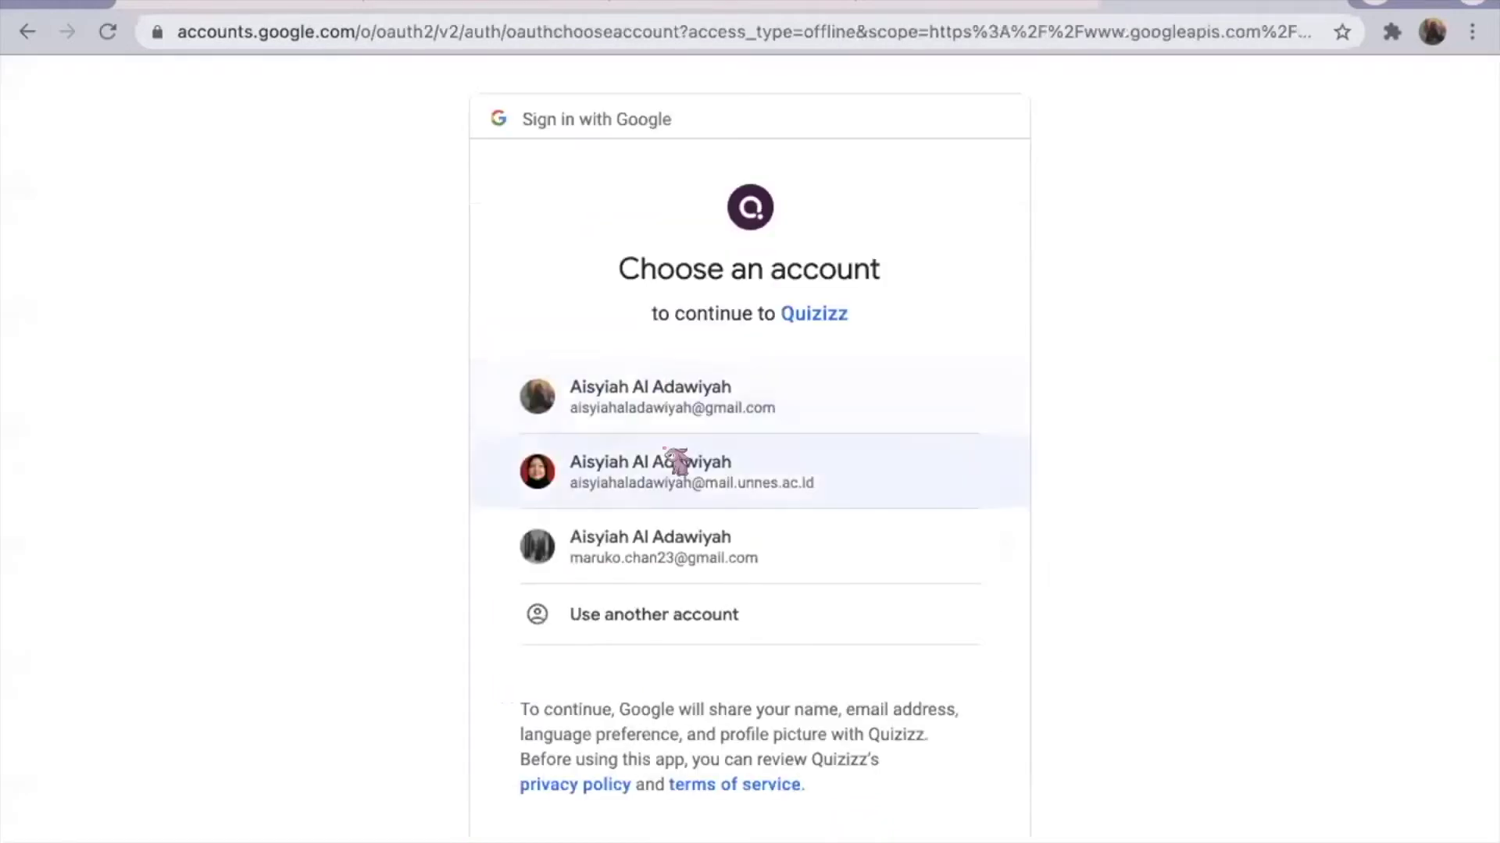
{"action": "left_click", "coordinate": [676, 462]}
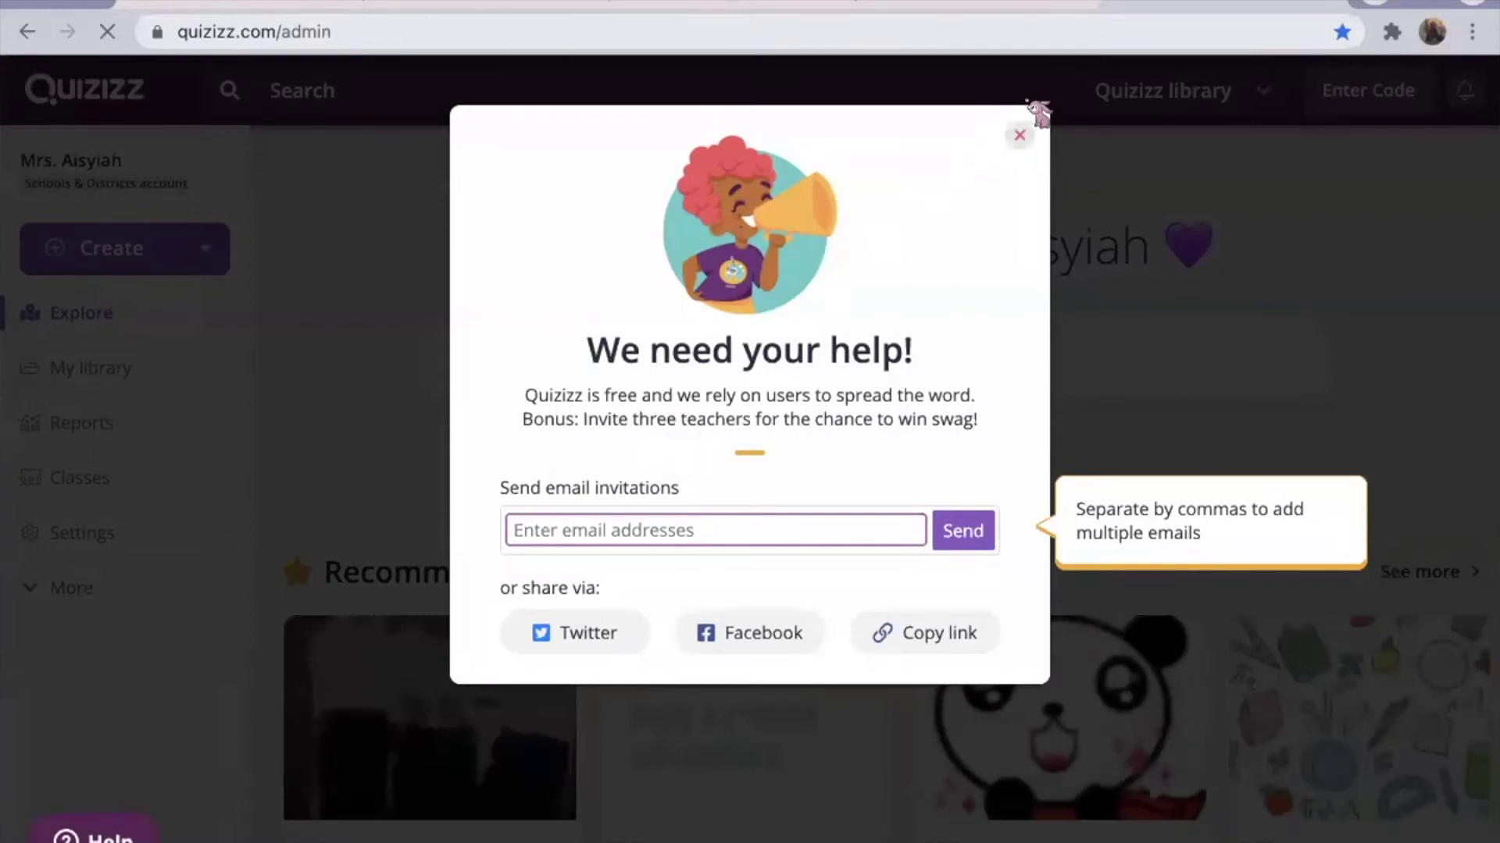
{"action": "left_click", "coordinate": [1020, 135]}
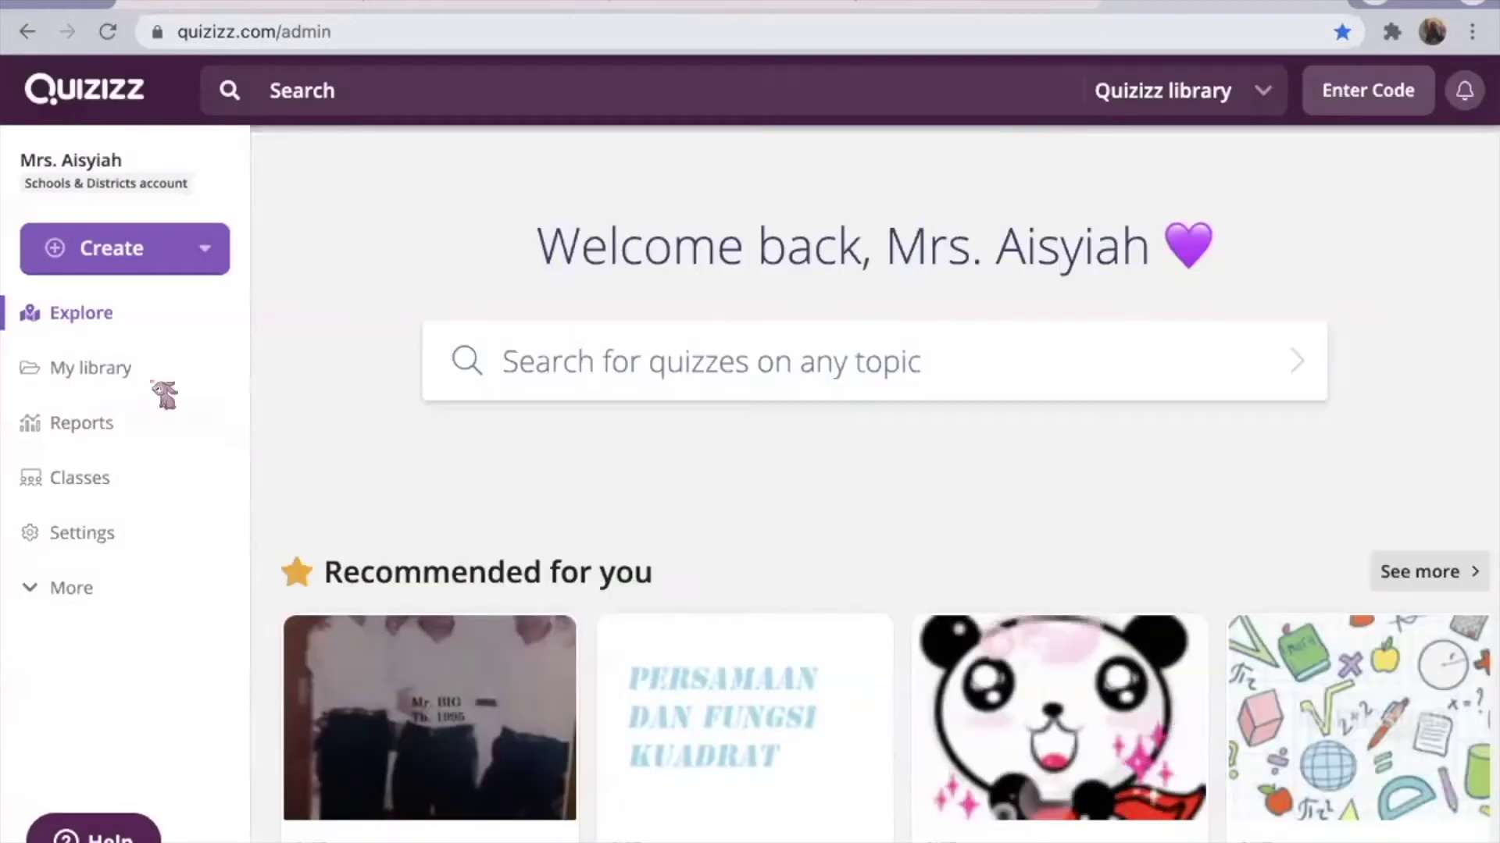
- Open the Pelatihan Quizizz collection in the library and look through its quizzes and lessons
{"action": "left_click", "coordinate": [124, 373]}
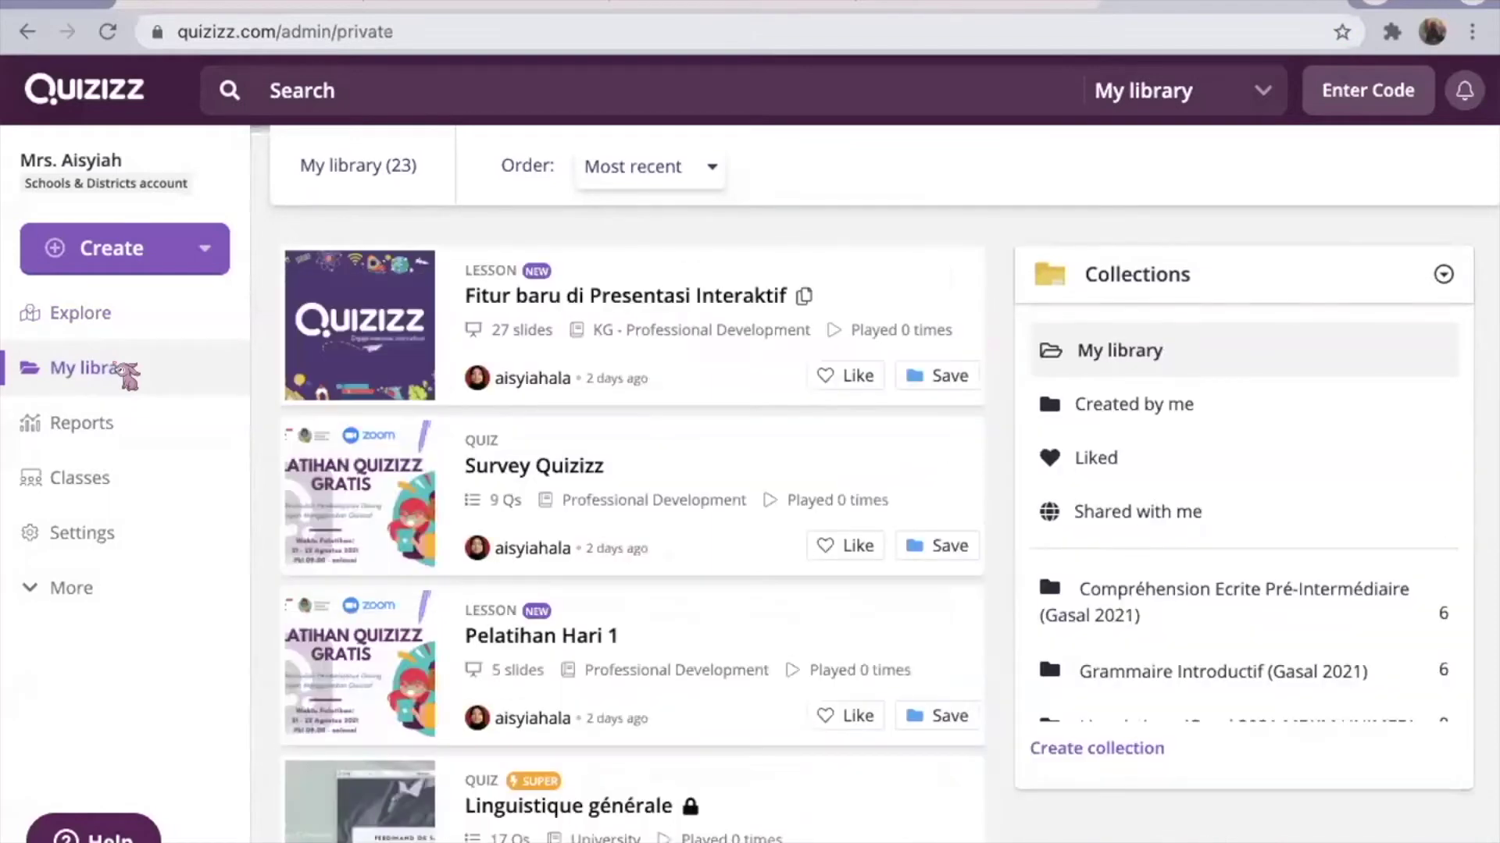
{"action": "scroll", "coordinate": [344, 481], "scroll_direction": "down", "scroll_amount": 5}
{"action": "scroll", "coordinate": [343, 481], "scroll_direction": "down", "scroll_amount": 6}
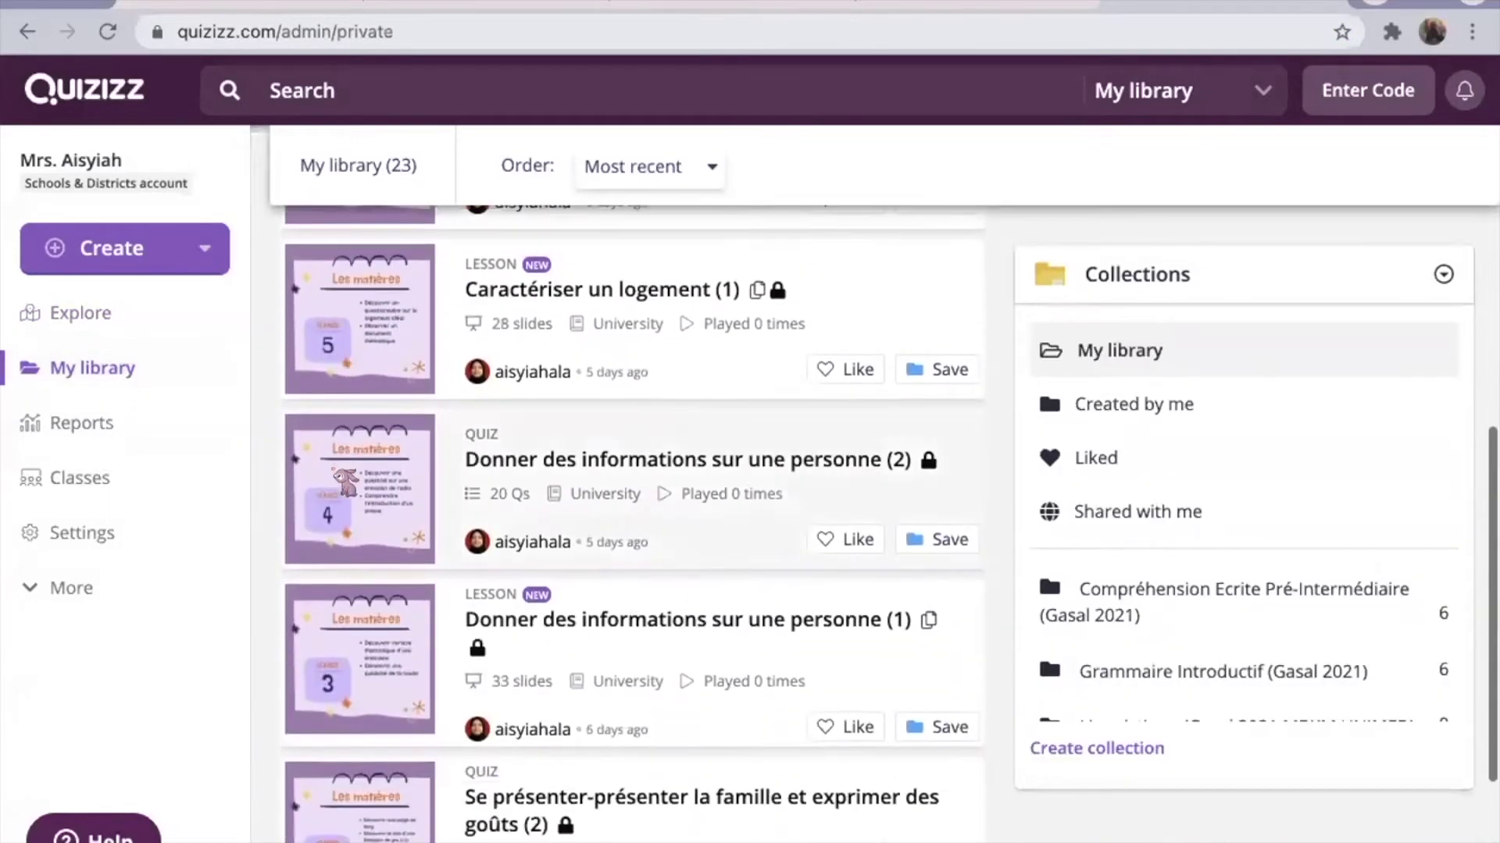
{"action": "scroll", "coordinate": [344, 480], "scroll_direction": "down", "scroll_amount": 5}
{"action": "scroll", "coordinate": [1060, 520], "scroll_direction": "down", "scroll_amount": 2}
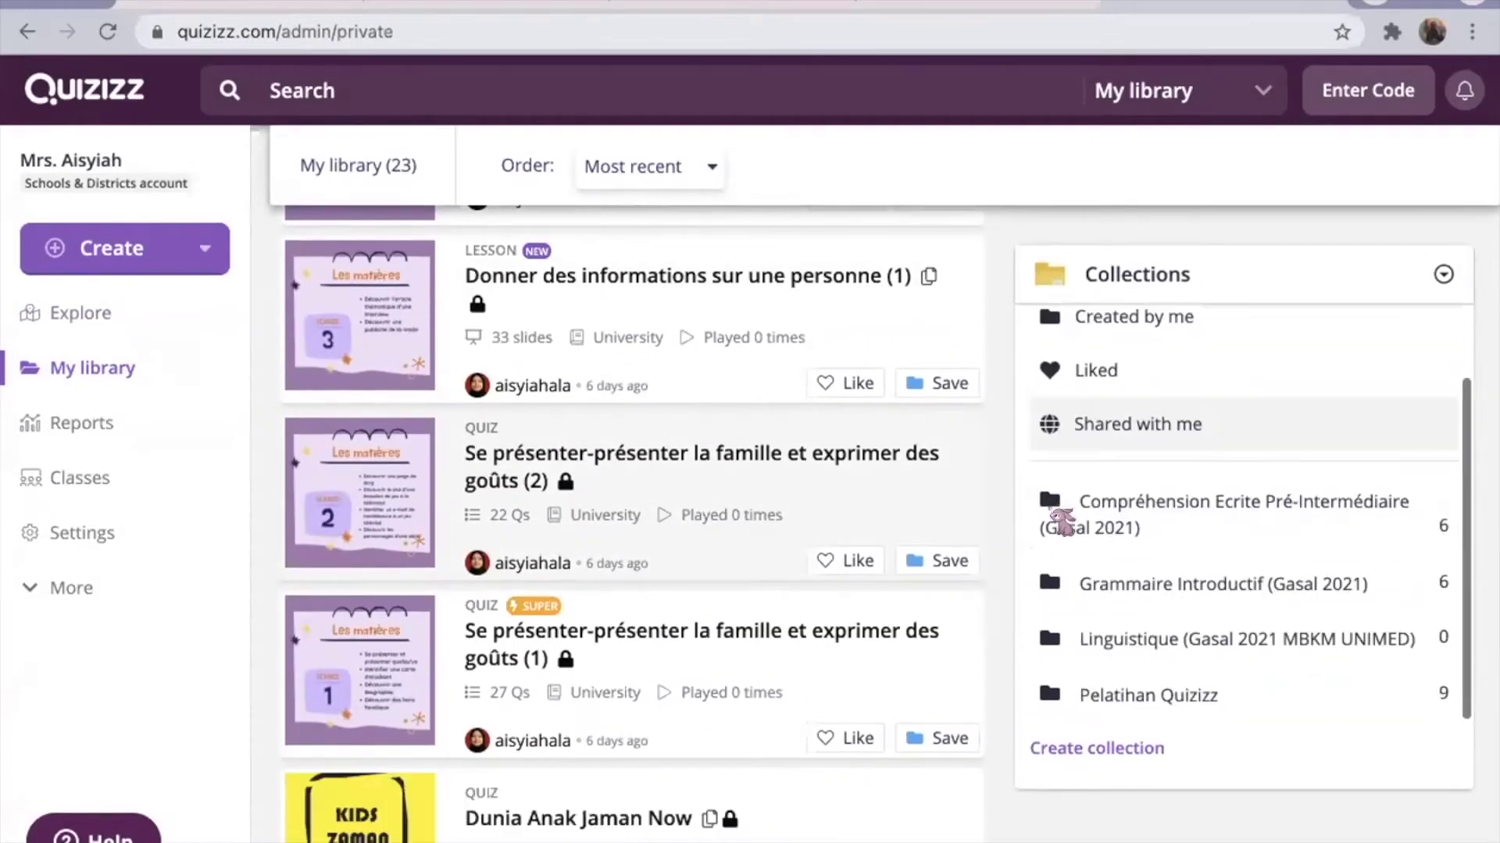
{"action": "left_click", "coordinate": [1121, 694]}
{"action": "scroll", "coordinate": [735, 617], "scroll_direction": "down", "scroll_amount": 10}
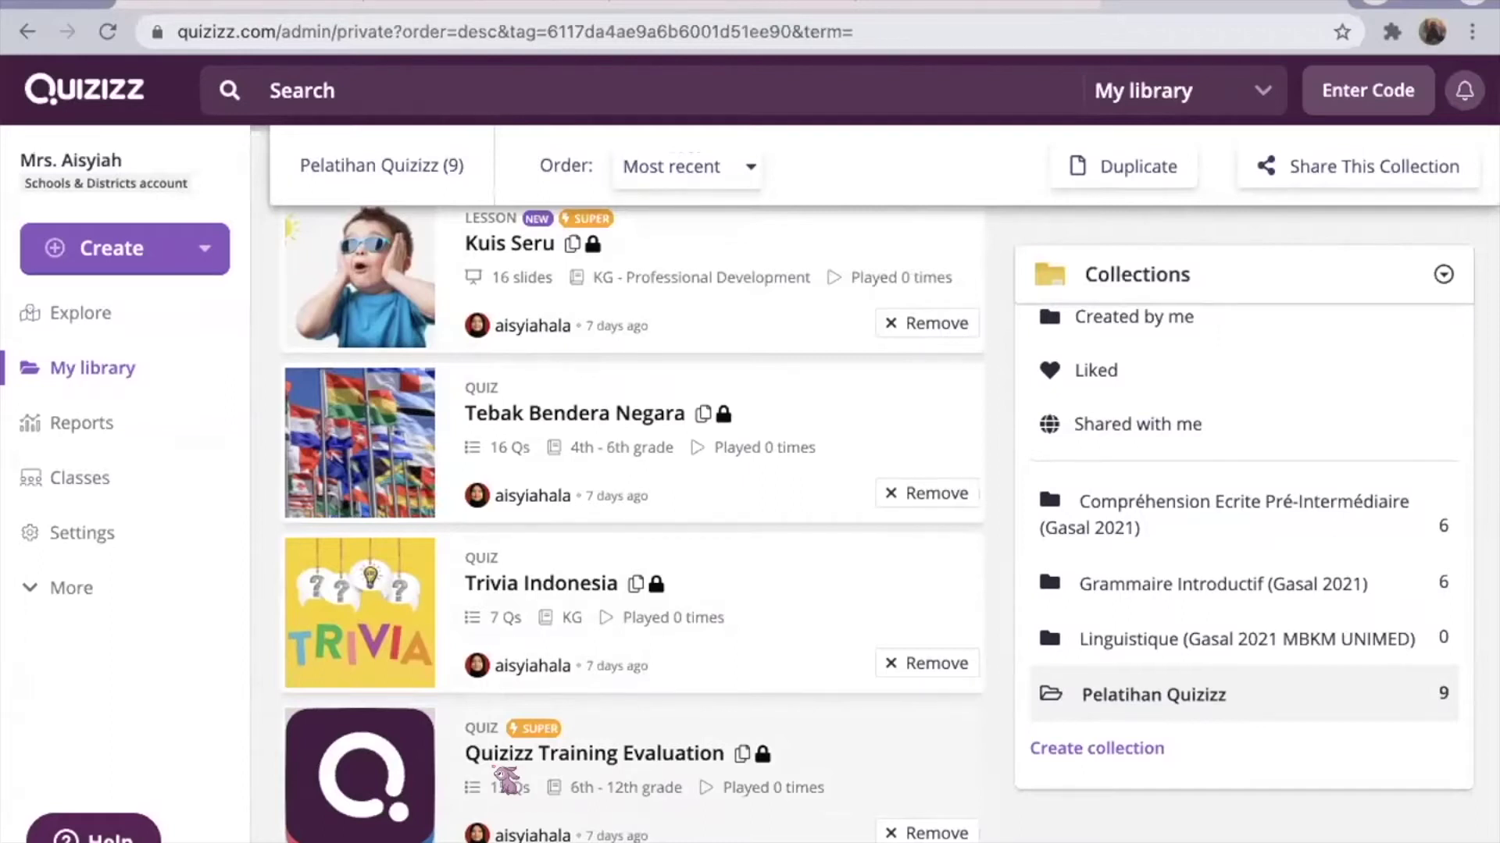
{"action": "scroll", "coordinate": [506, 780], "scroll_direction": "up", "scroll_amount": 10}
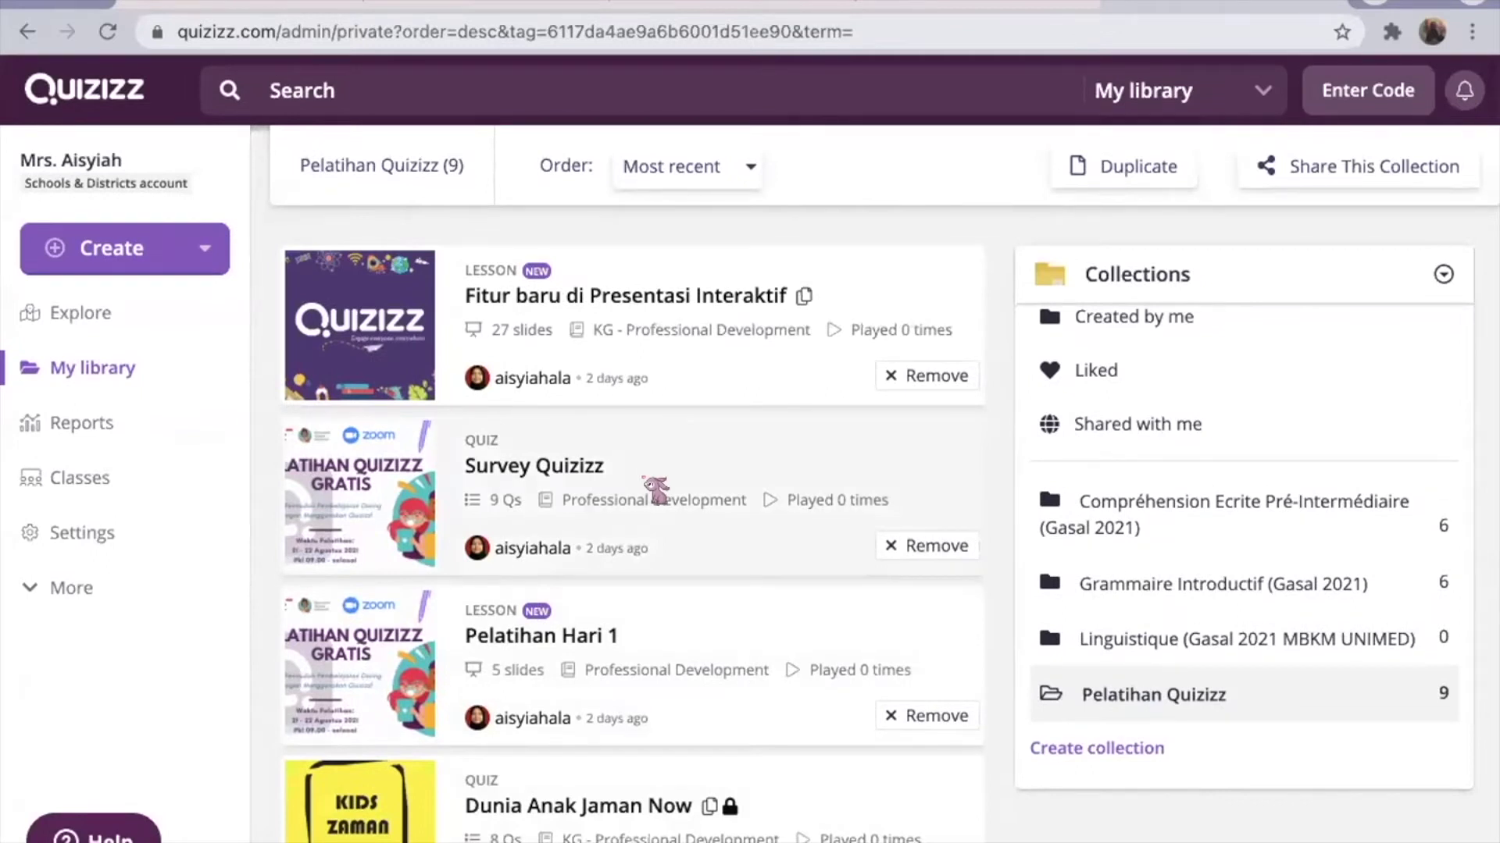
- Open the Survey Quizizz quiz and set it up as a Classic live session
{"action": "left_click", "coordinate": [649, 485]}
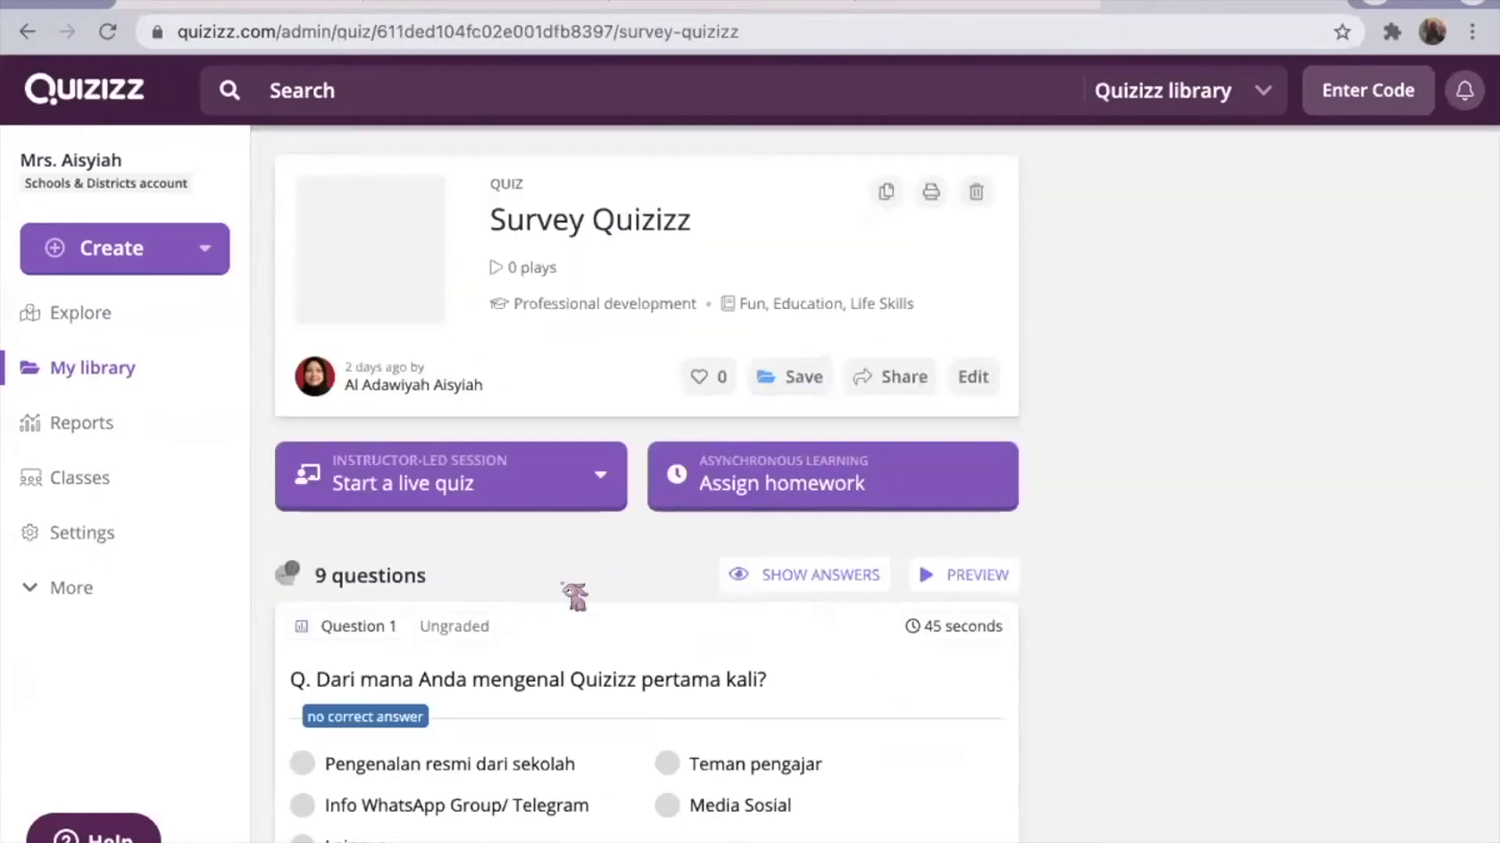
{"action": "left_click", "coordinate": [582, 484]}
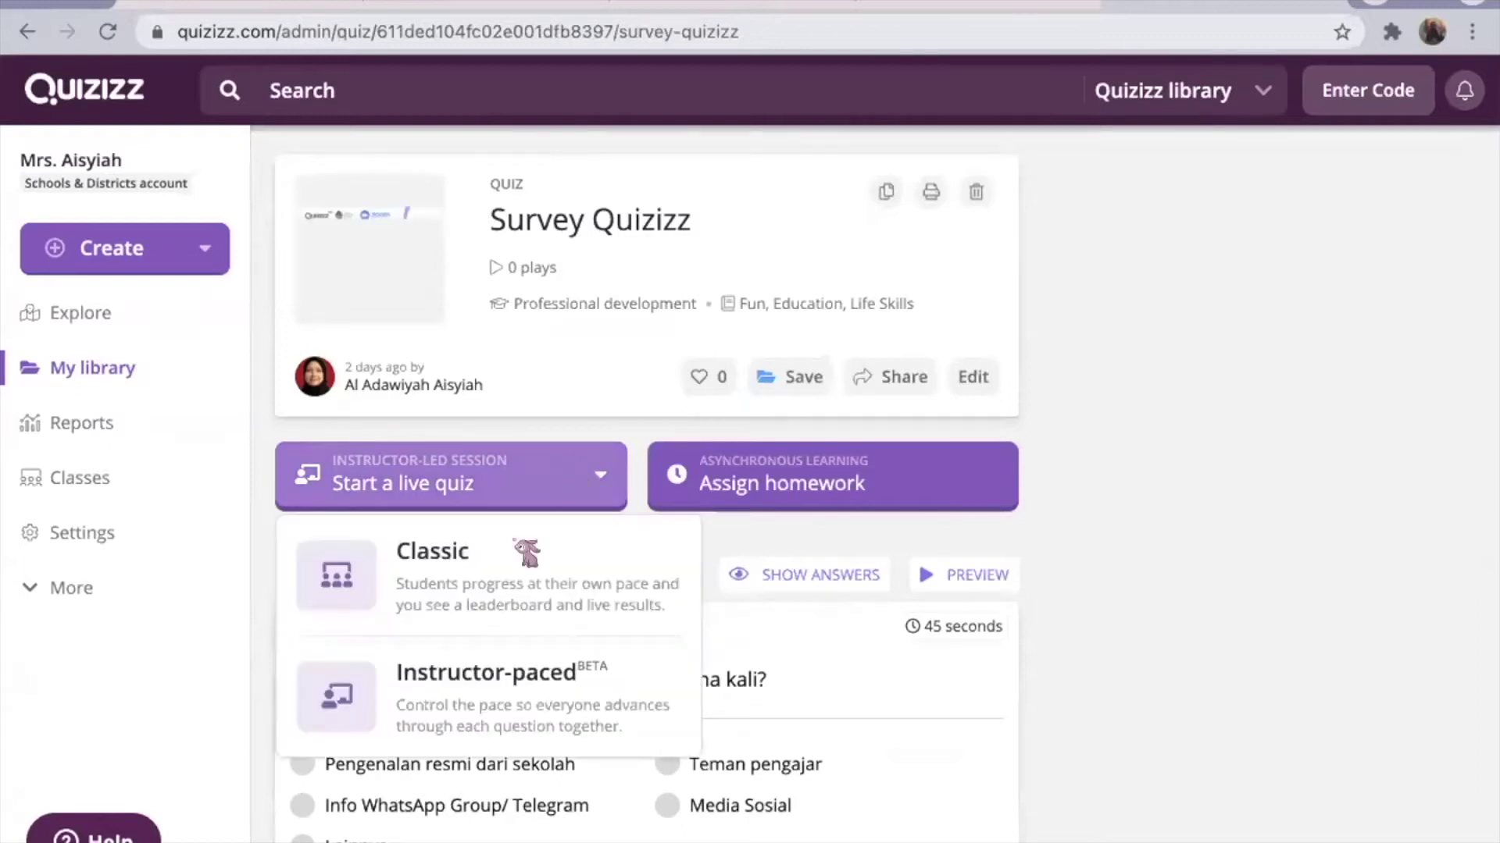
{"action": "left_click", "coordinate": [498, 612]}
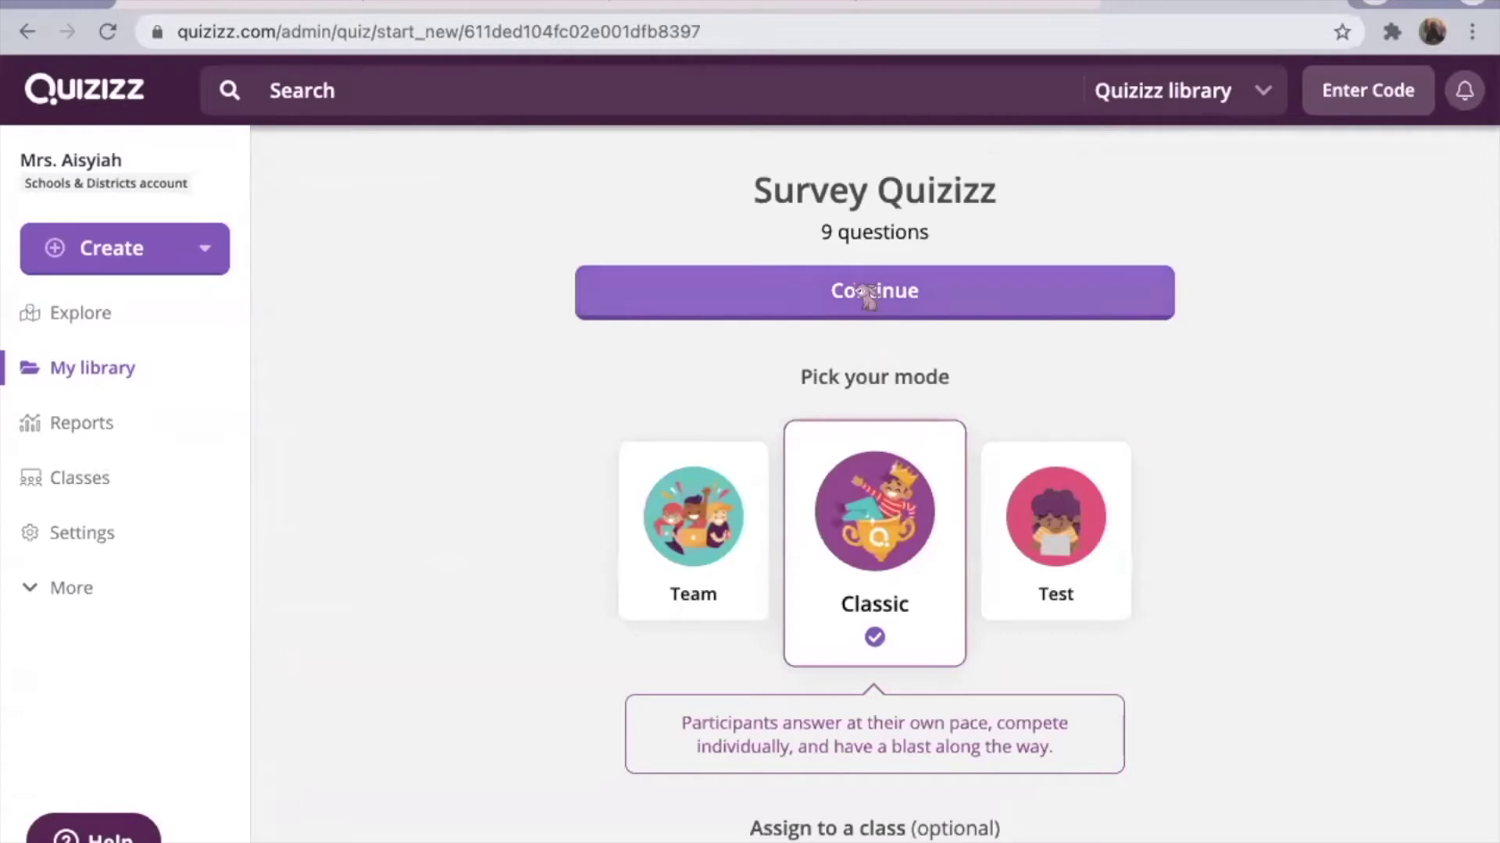
- Review the session settings, continue to the lobby with the current options, and copy the join link
{"action": "scroll", "coordinate": [837, 449], "scroll_direction": "down", "scroll_amount": 10}
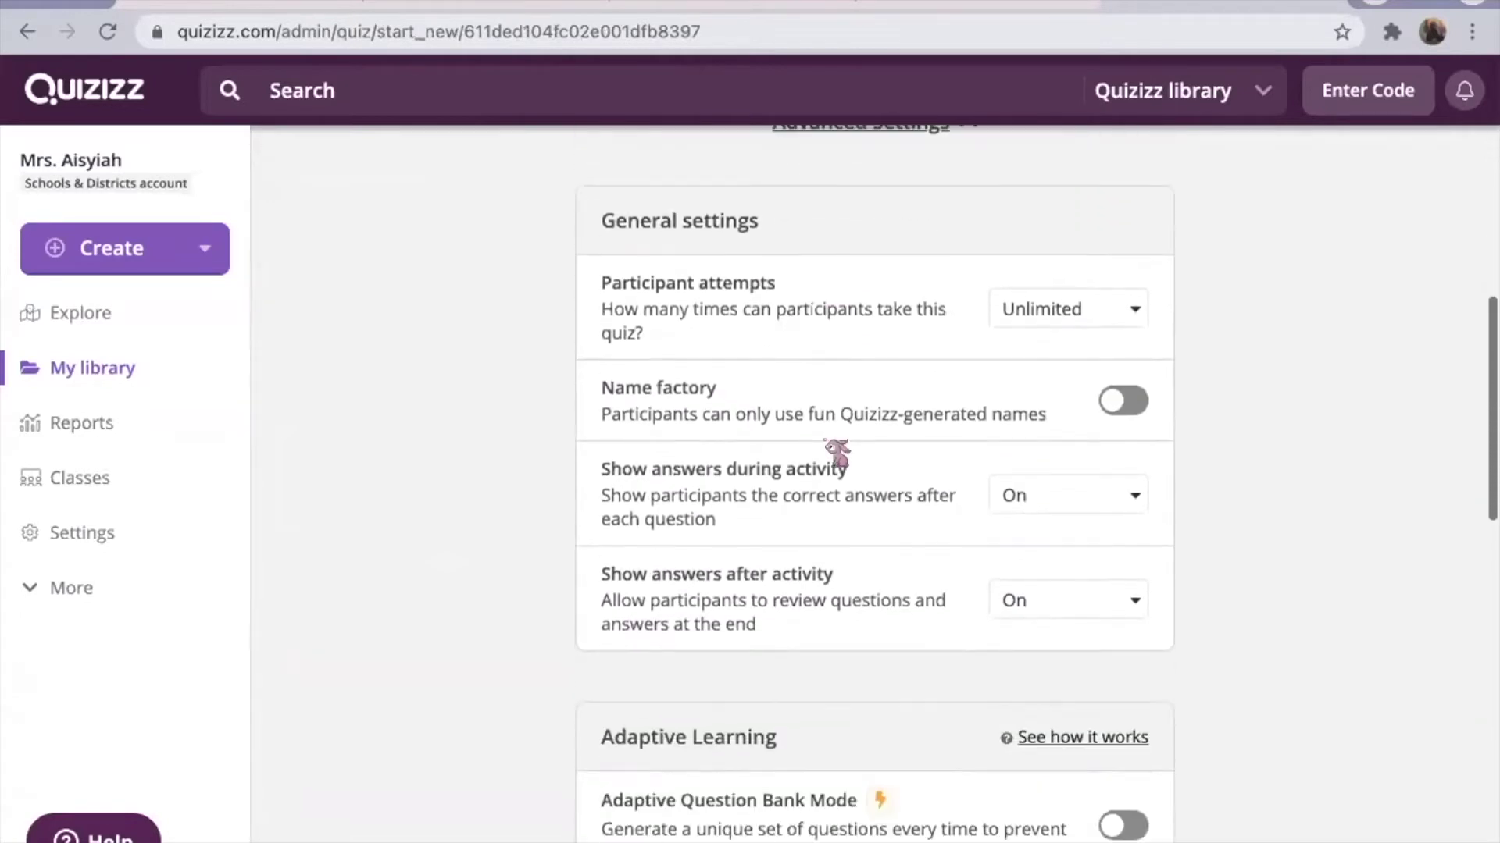
{"action": "scroll", "coordinate": [837, 451], "scroll_direction": "down", "scroll_amount": 1}
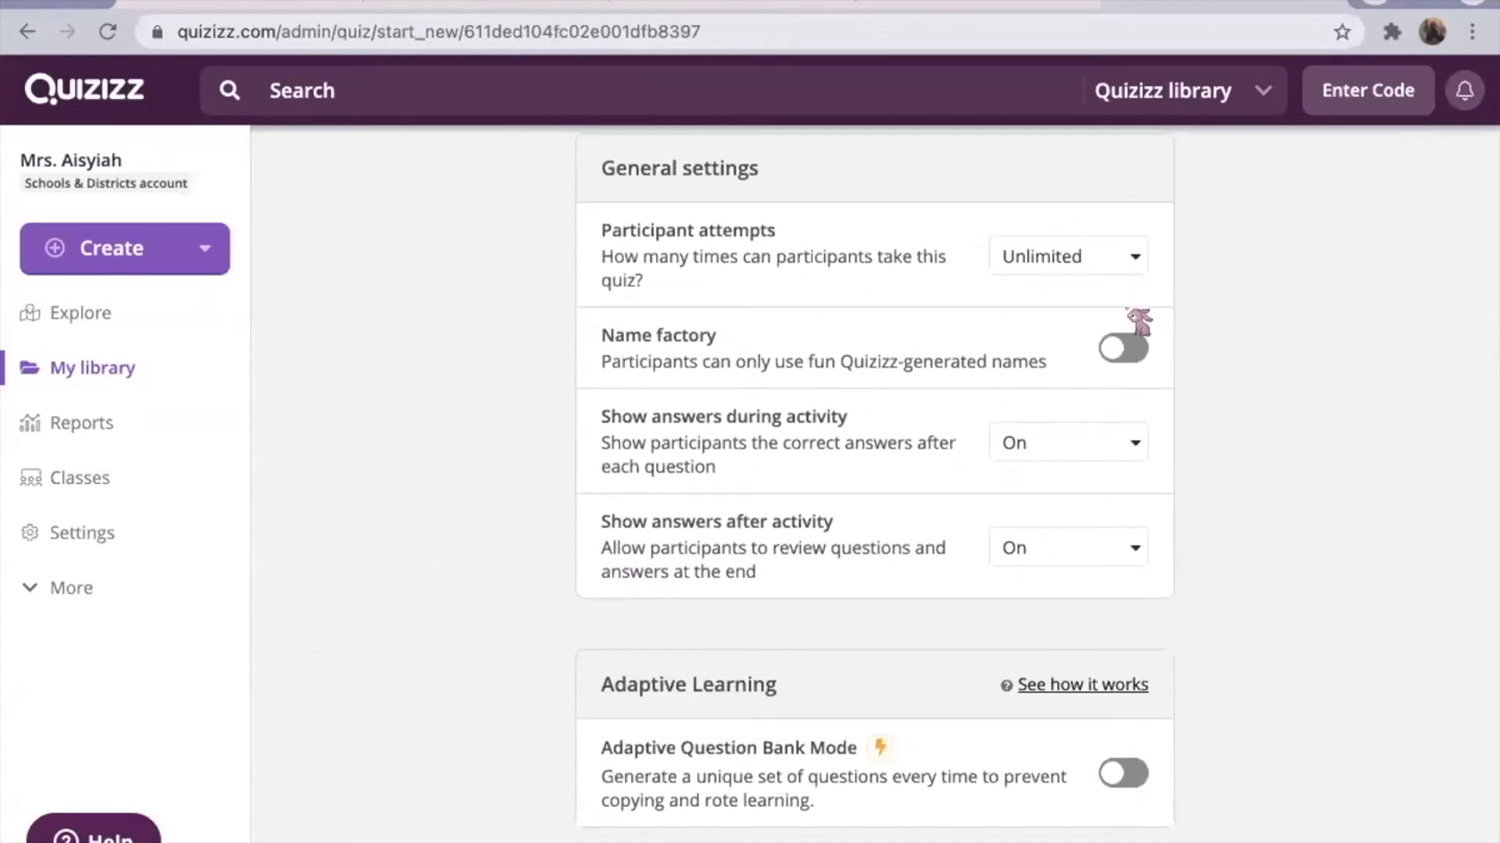
{"action": "scroll", "coordinate": [1125, 409], "scroll_direction": "down", "scroll_amount": 3}
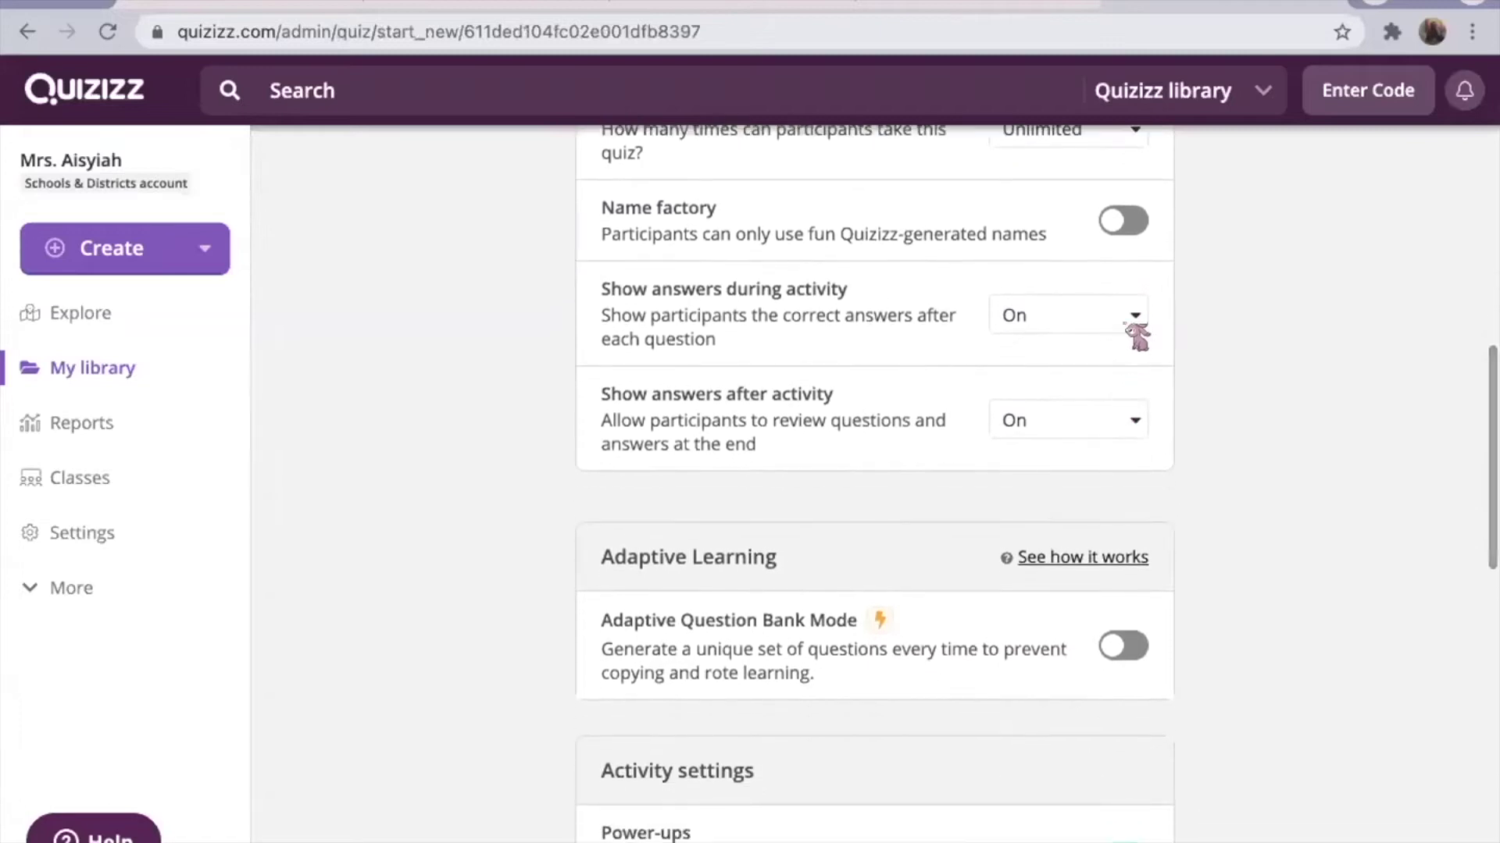
{"action": "scroll", "coordinate": [1136, 336], "scroll_direction": "down", "scroll_amount": 10}
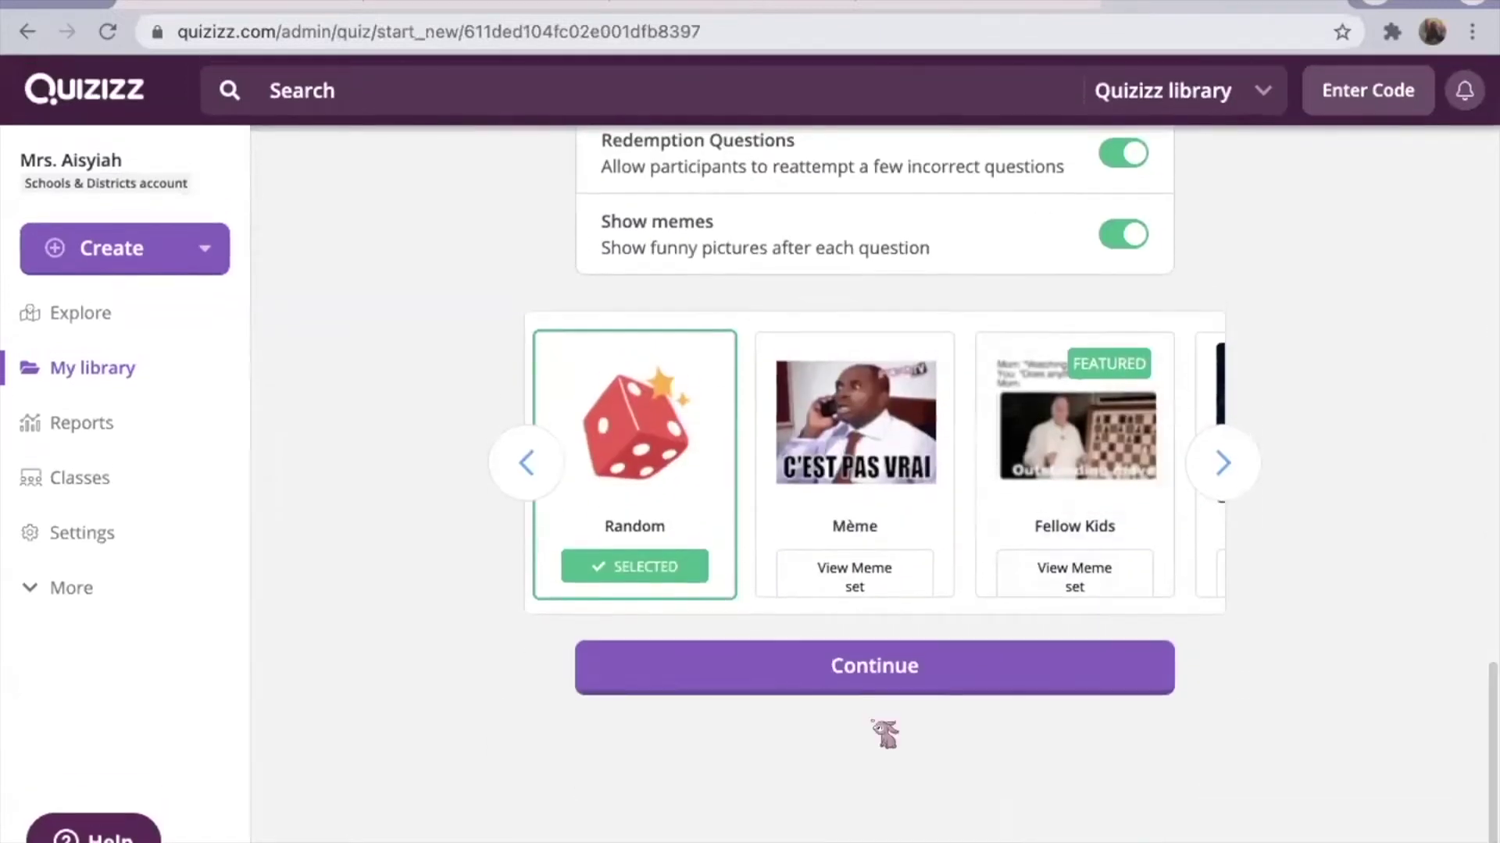
{"action": "left_click", "coordinate": [872, 670]}
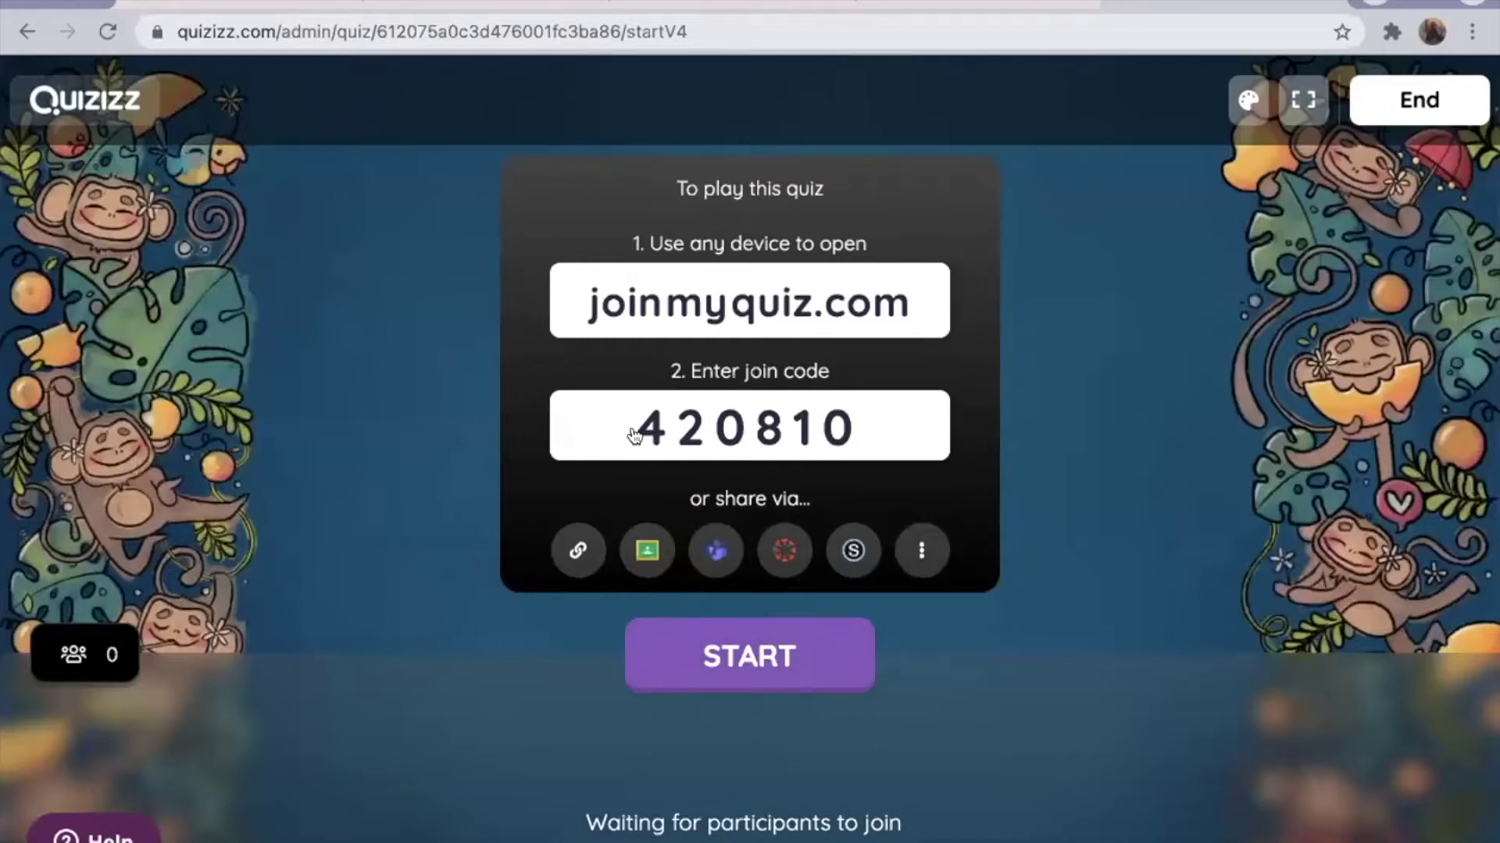
{"action": "left_click", "coordinate": [582, 540]}
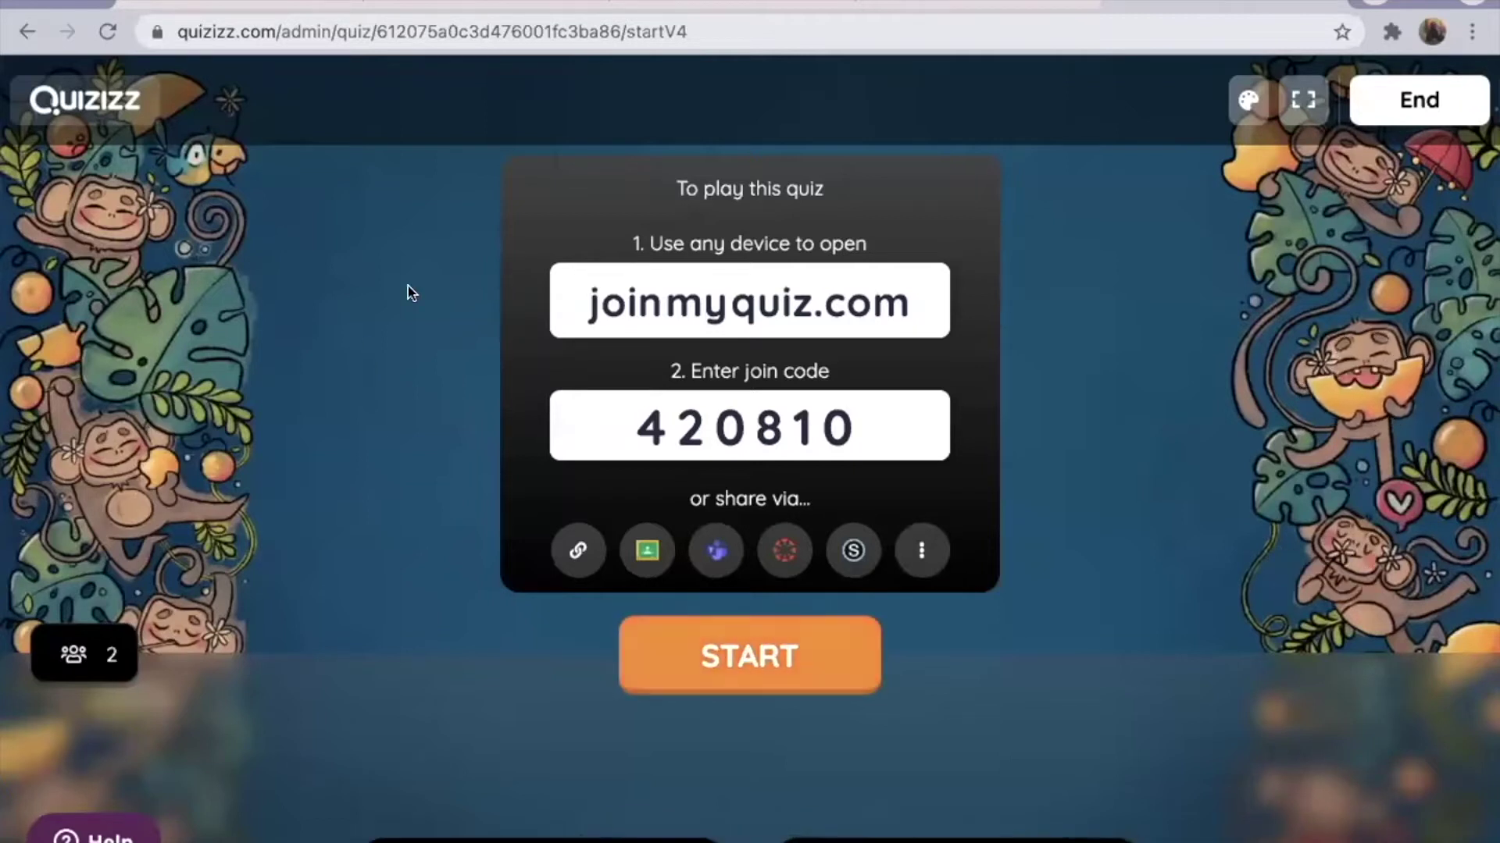
- Check which participants have joined the Survey Quizizz lobby
{"action": "scroll", "coordinate": [408, 291], "scroll_direction": "down", "scroll_amount": 3}
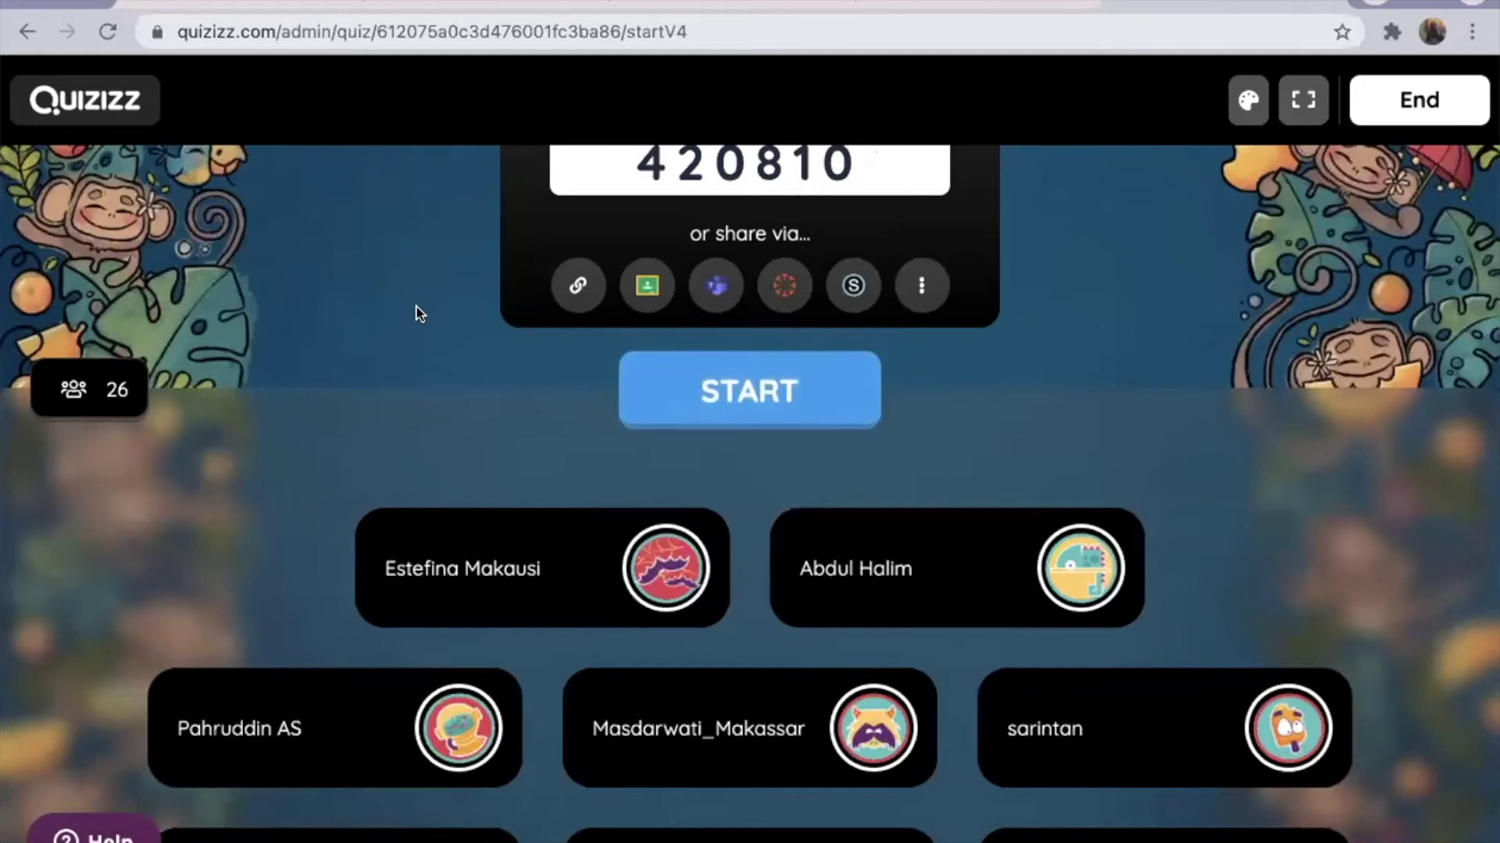
{"action": "scroll", "coordinate": [420, 312], "scroll_direction": "down", "scroll_amount": 1}
{"action": "scroll", "coordinate": [420, 312], "scroll_direction": "up", "scroll_amount": 4}
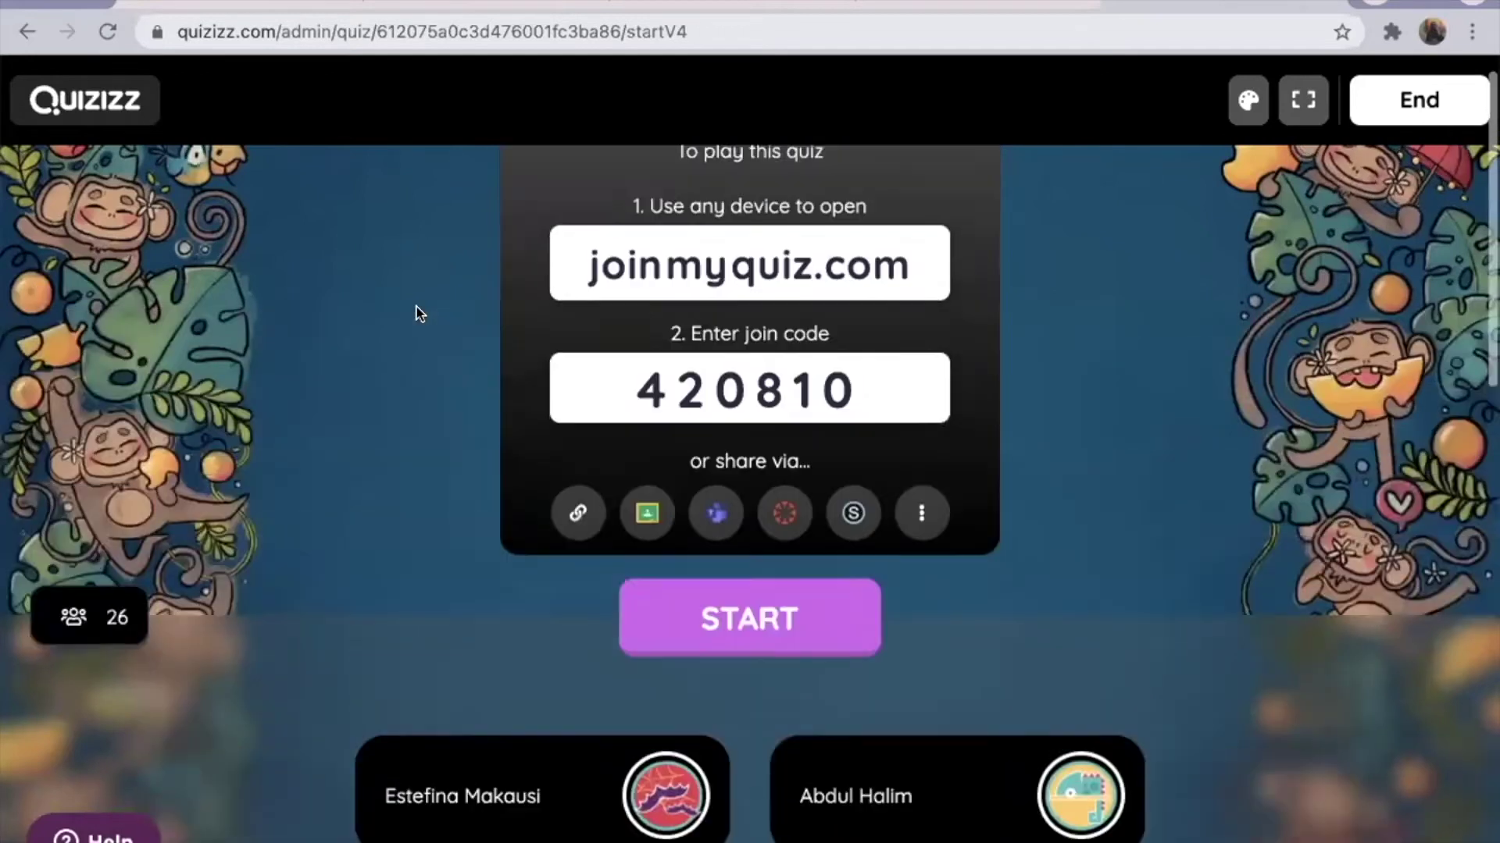
{"action": "scroll", "coordinate": [420, 313], "scroll_direction": "up", "scroll_amount": 1}
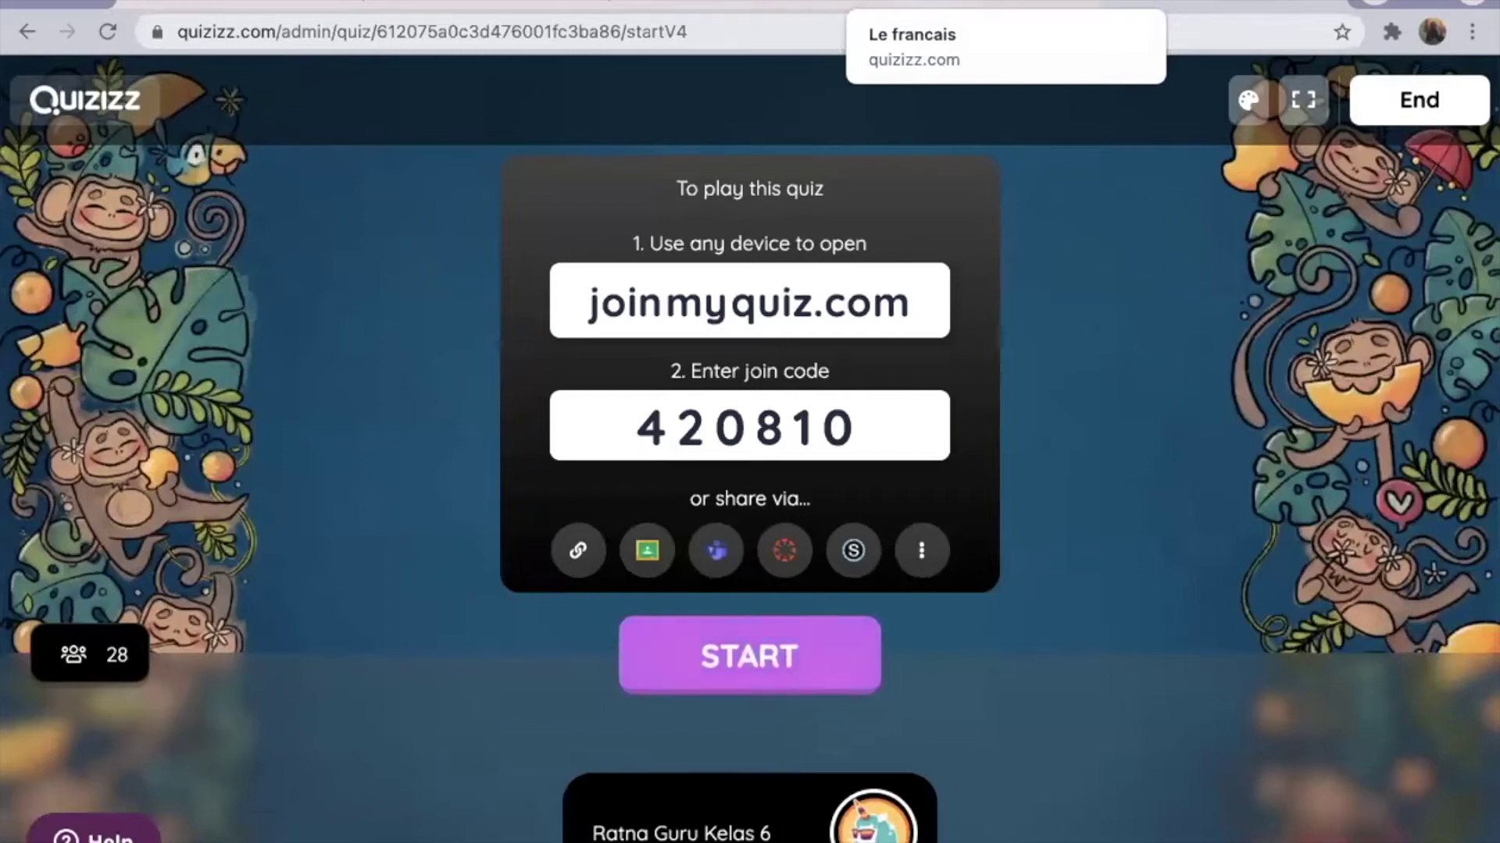
- Switch to the Le francais report's browser tab and open the Cari page to locate the student-mode option
{"action": "left_click", "coordinate": [953, 2]}
{"action": "scroll", "coordinate": [562, 400], "scroll_direction": "up", "scroll_amount": 6}
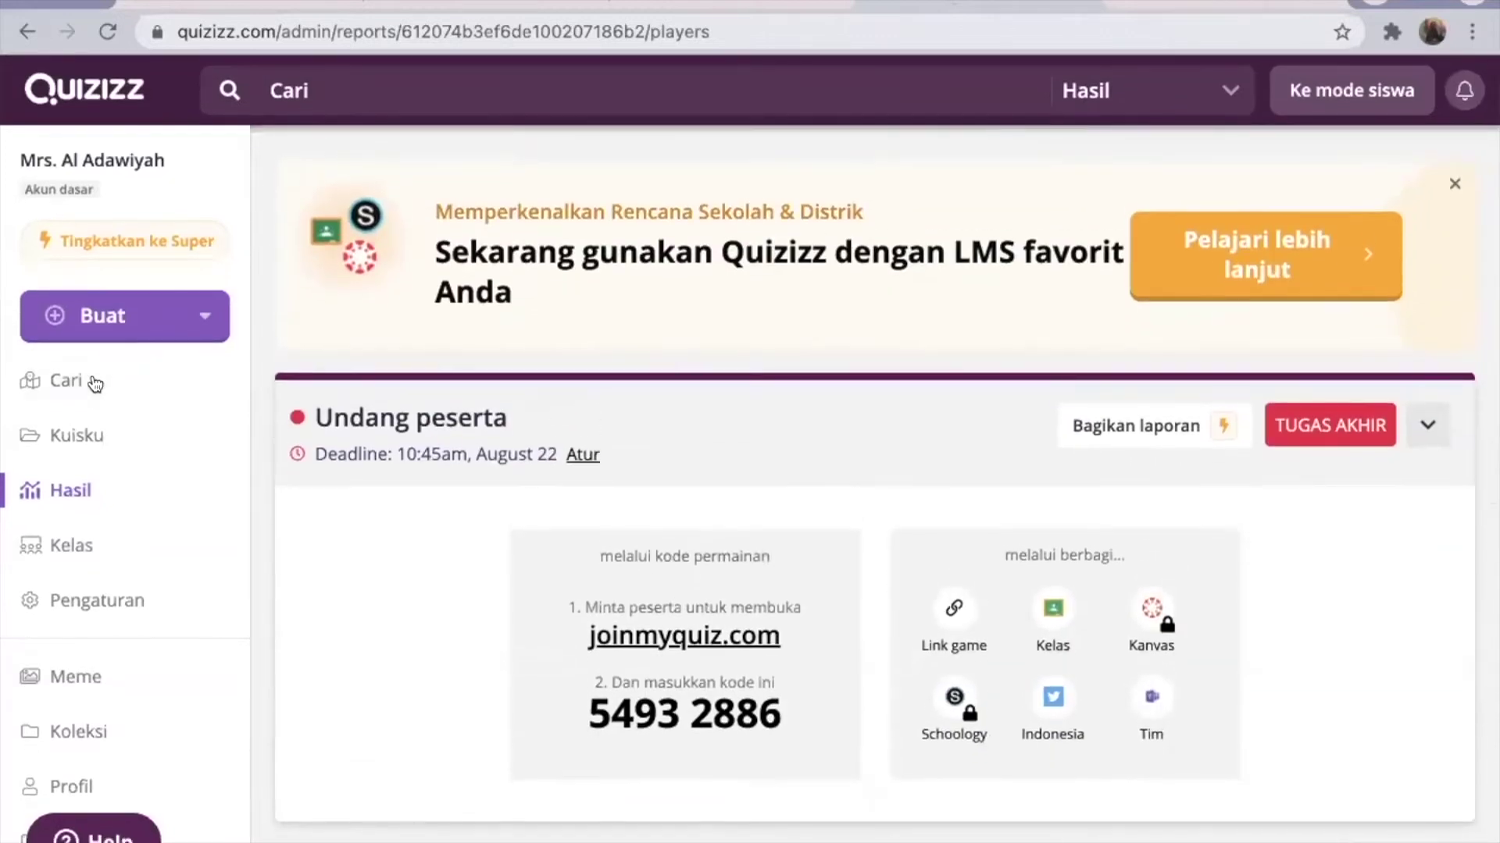
{"action": "left_click", "coordinate": [94, 383]}
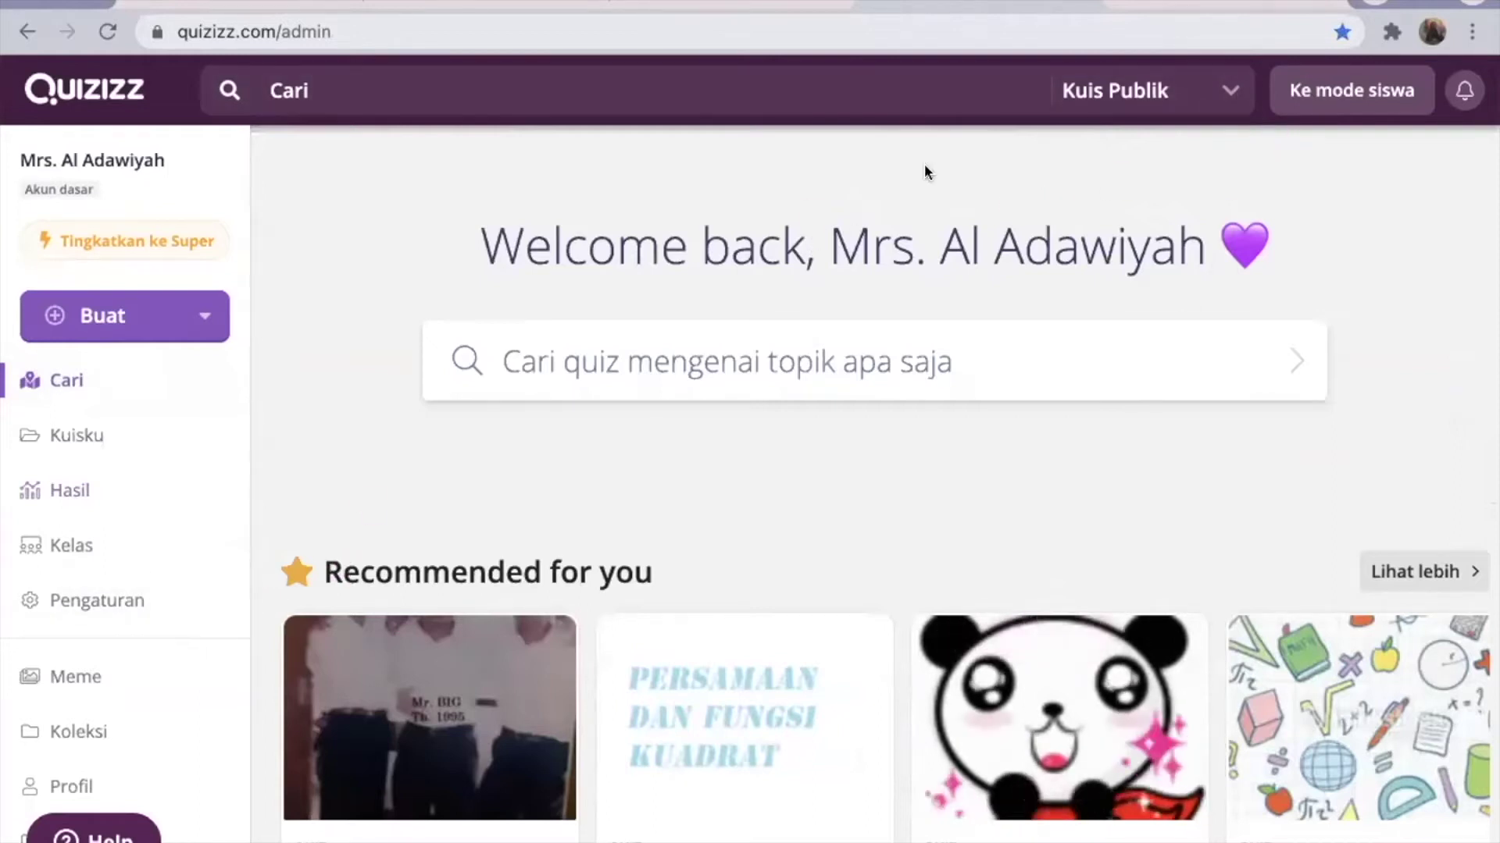
{"action": "left_click", "coordinate": [1323, 86]}
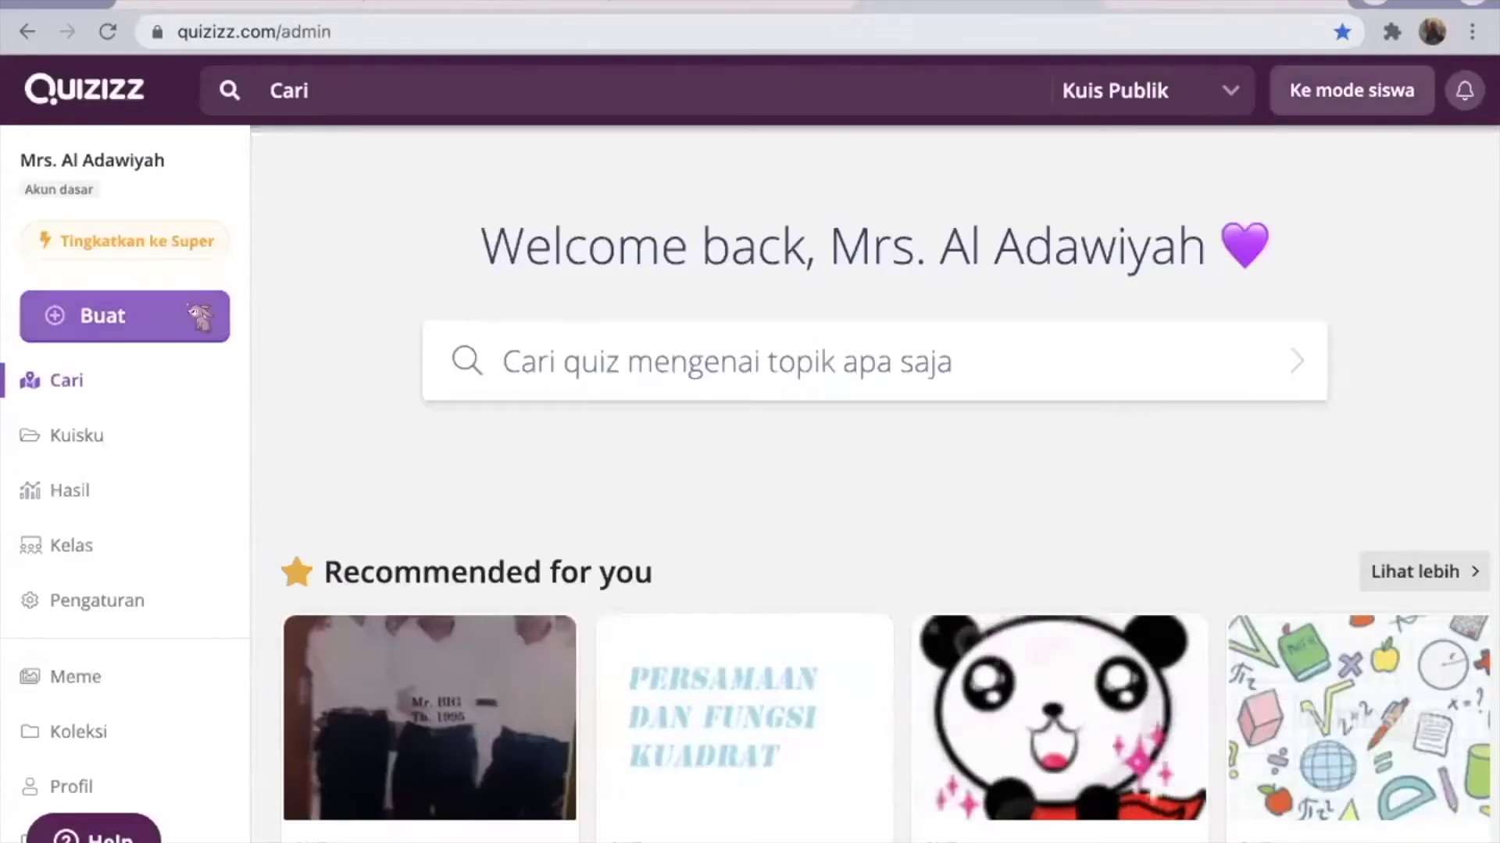
{"action": "scroll", "coordinate": [135, 397], "scroll_direction": "down", "scroll_amount": 2}
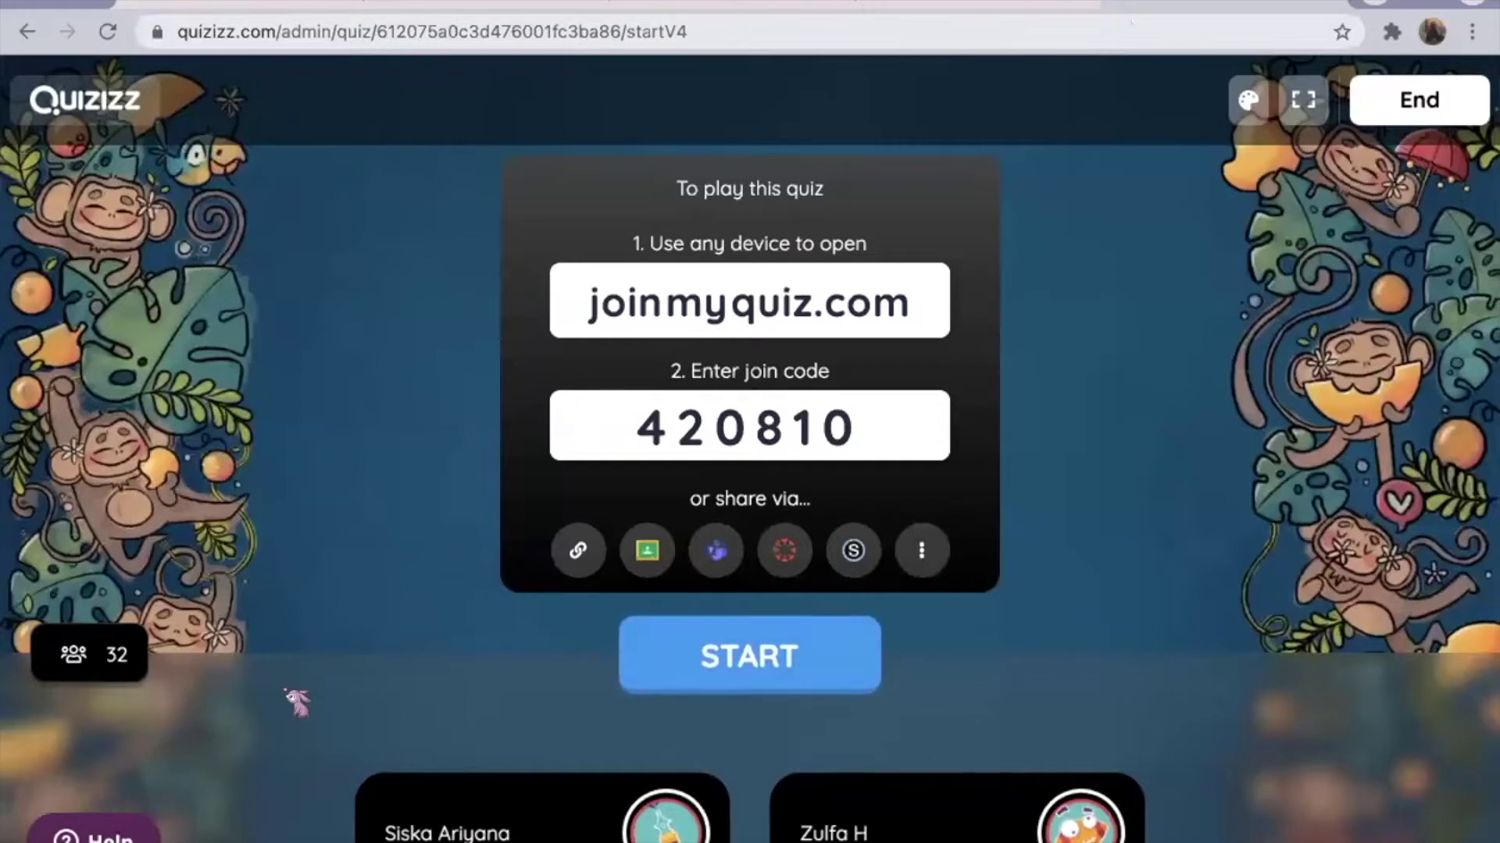
- Look through the full list of participants waiting in the live quiz lobby
{"action": "scroll", "coordinate": [304, 536], "scroll_direction": "down", "scroll_amount": 10}
{"action": "scroll", "coordinate": [318, 501], "scroll_direction": "up", "scroll_amount": 15}
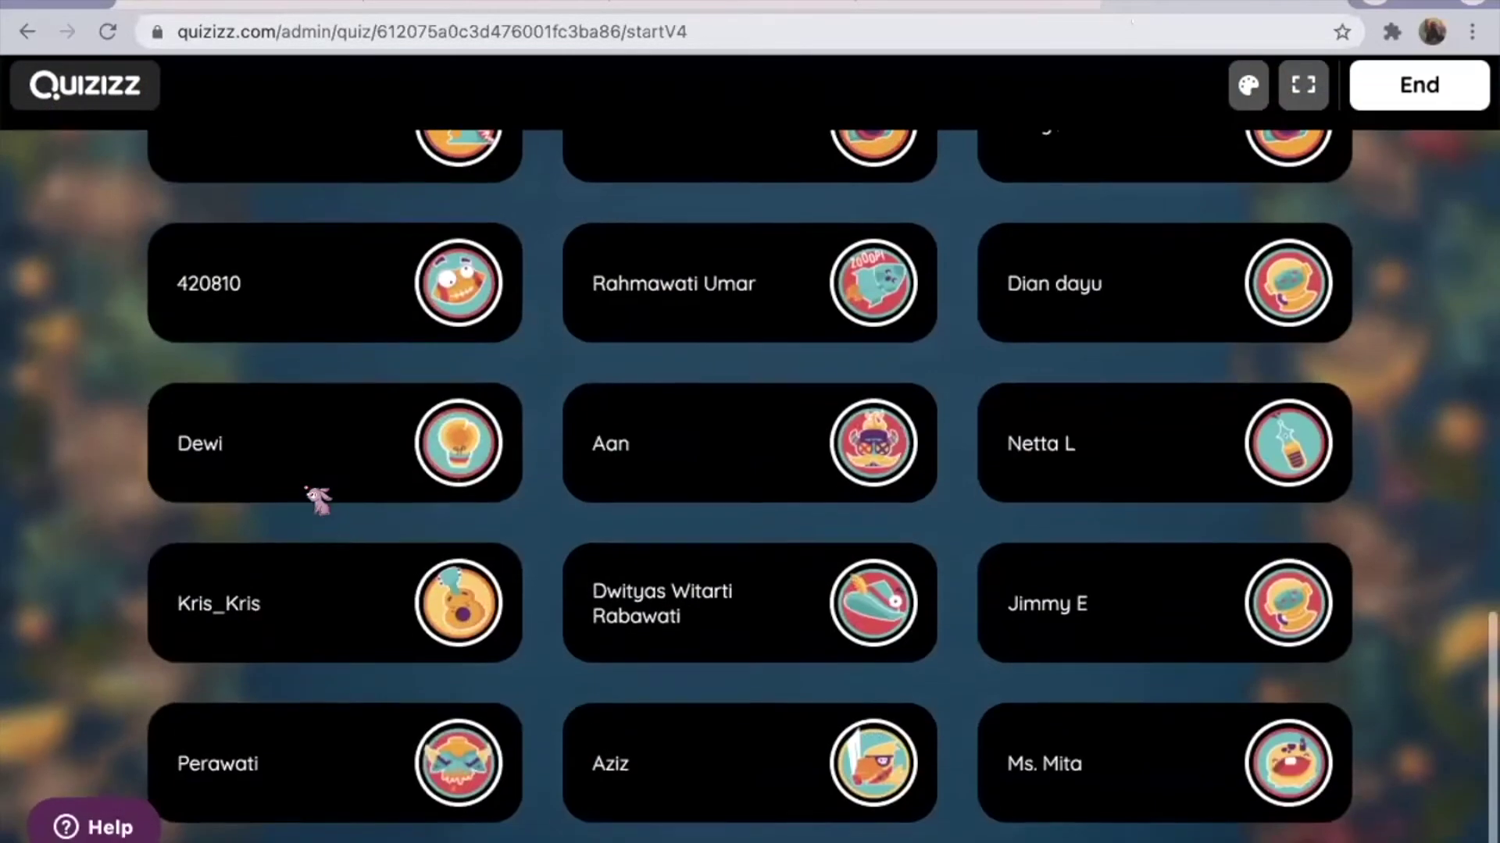
{"action": "scroll", "coordinate": [318, 501], "scroll_direction": "down", "scroll_amount": 1}
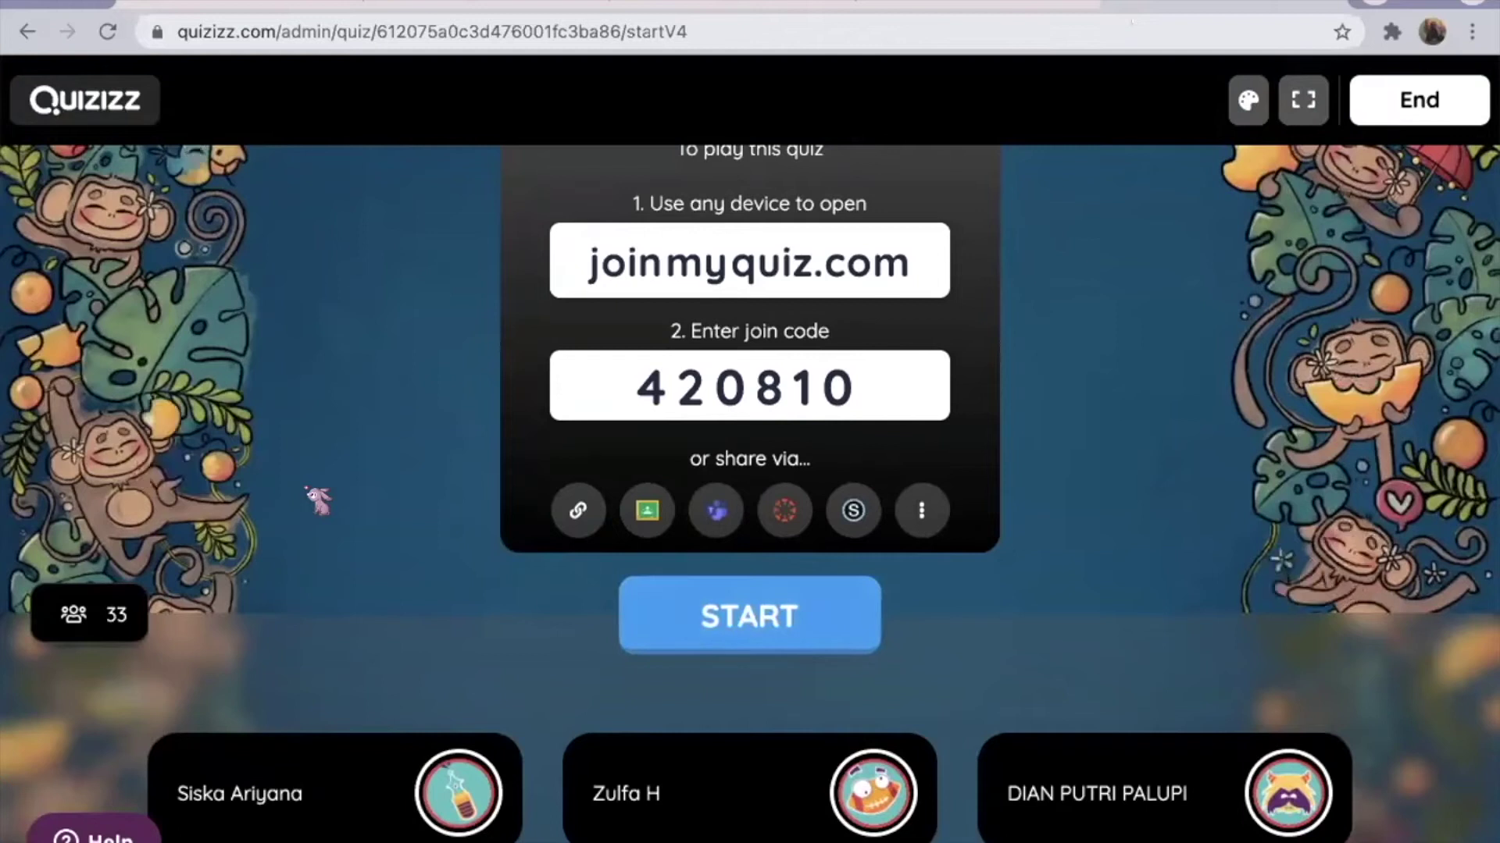
{"action": "scroll", "coordinate": [318, 500], "scroll_direction": "down", "scroll_amount": 1}
{"action": "scroll", "coordinate": [318, 502], "scroll_direction": "up", "scroll_amount": 2}
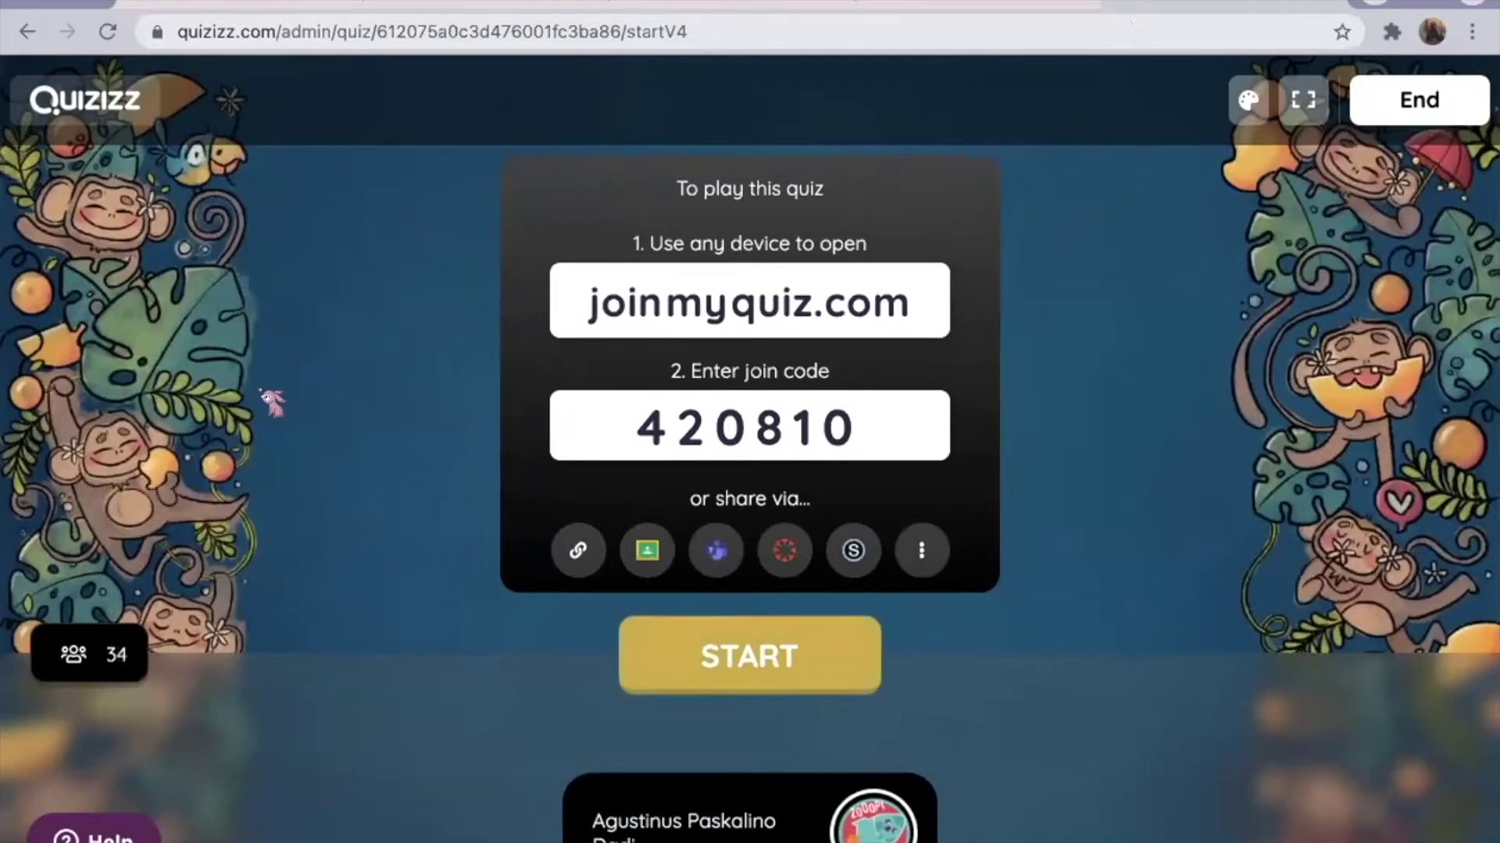
{"action": "scroll", "coordinate": [272, 403], "scroll_direction": "down", "scroll_amount": 3}
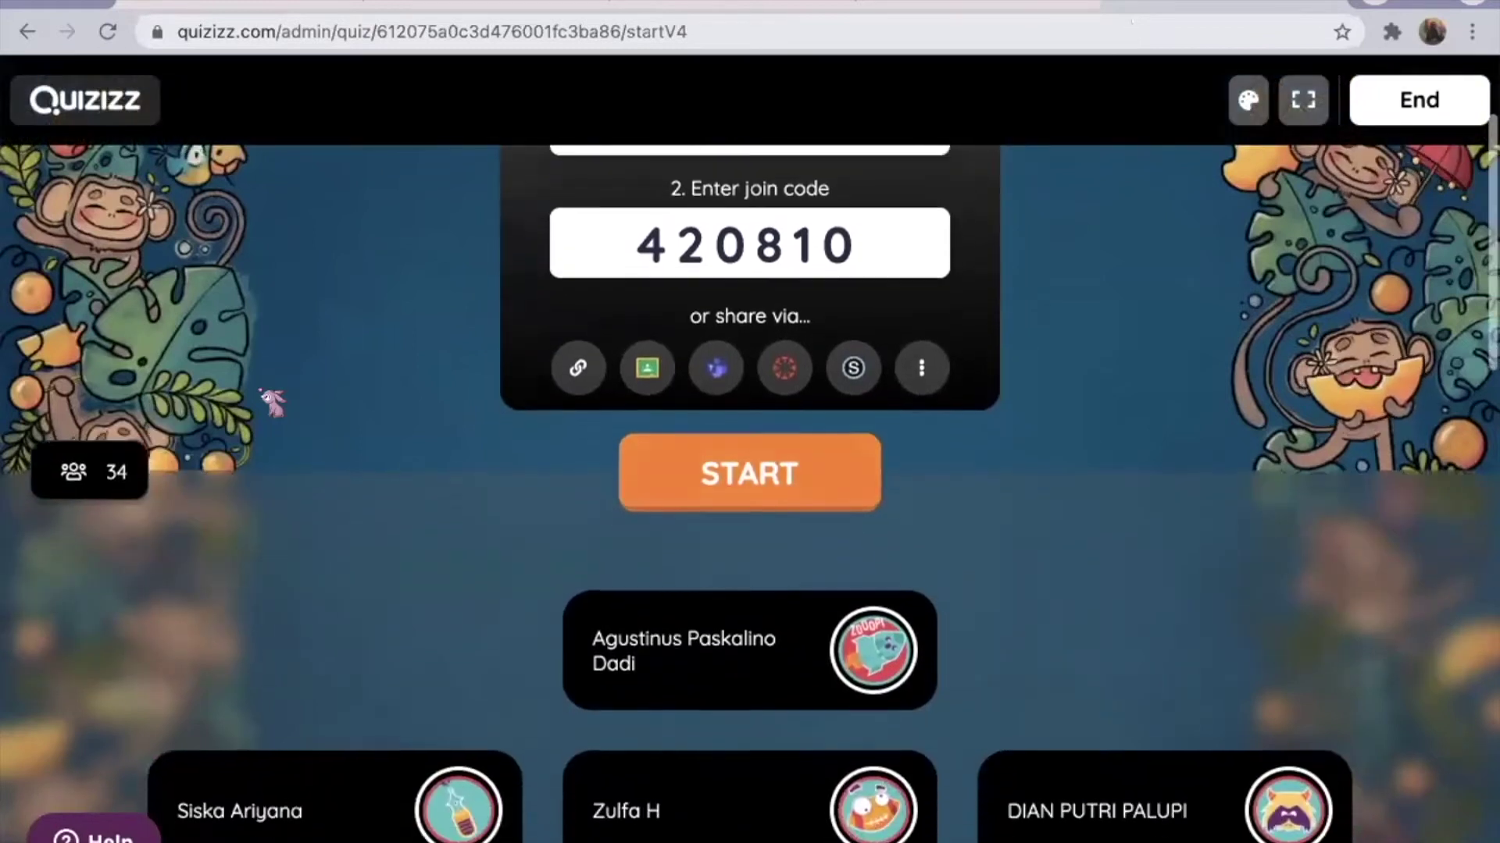
{"action": "scroll", "coordinate": [272, 402], "scroll_direction": "down", "scroll_amount": 1}
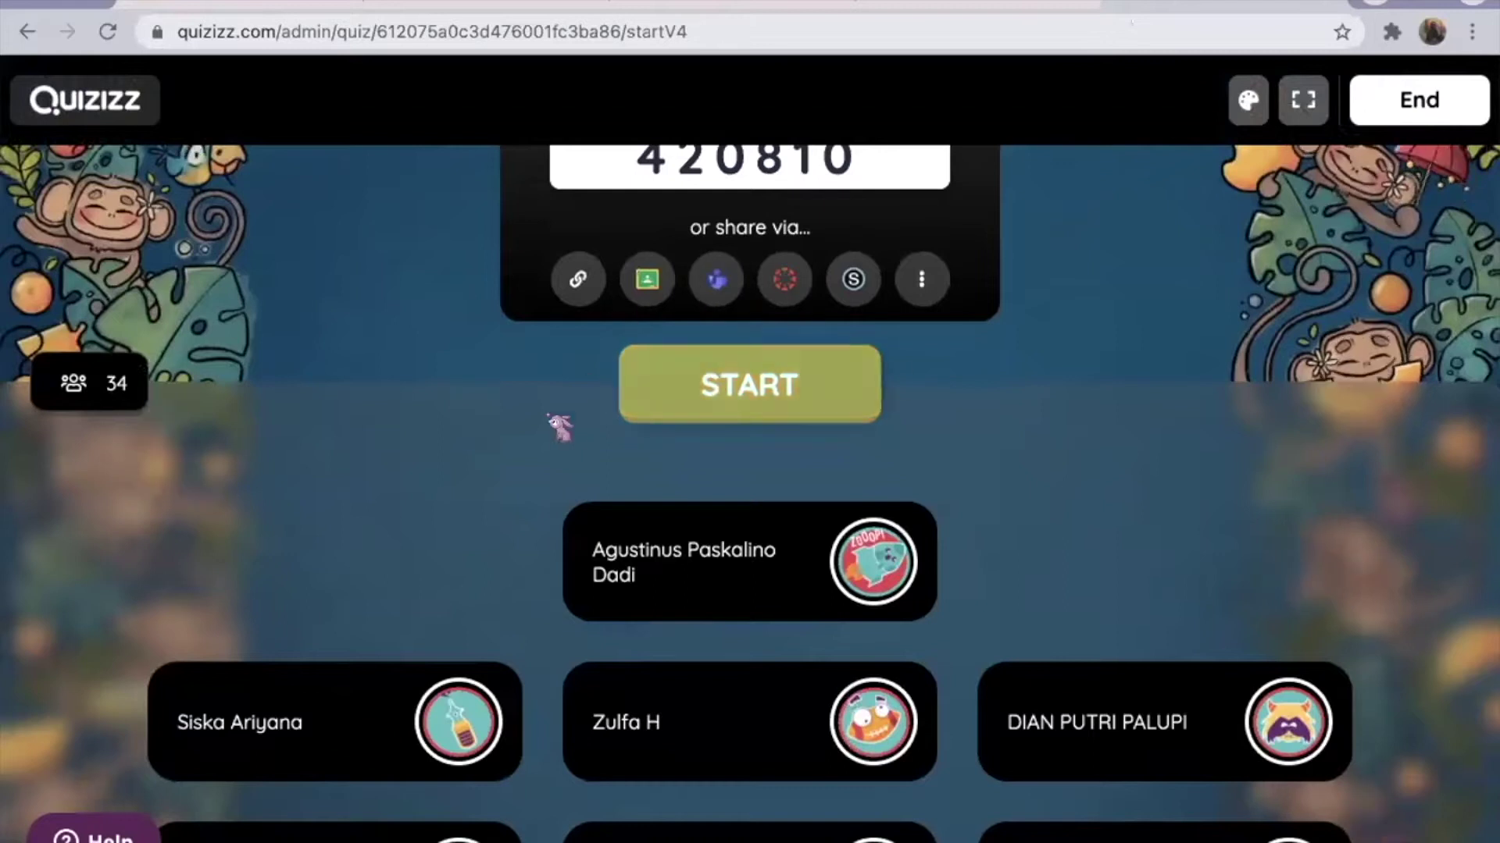
- Review the names of the participants waiting in the Survey Quizizz lobby before starting
{"action": "scroll", "coordinate": [522, 536], "scroll_direction": "down", "scroll_amount": 2}
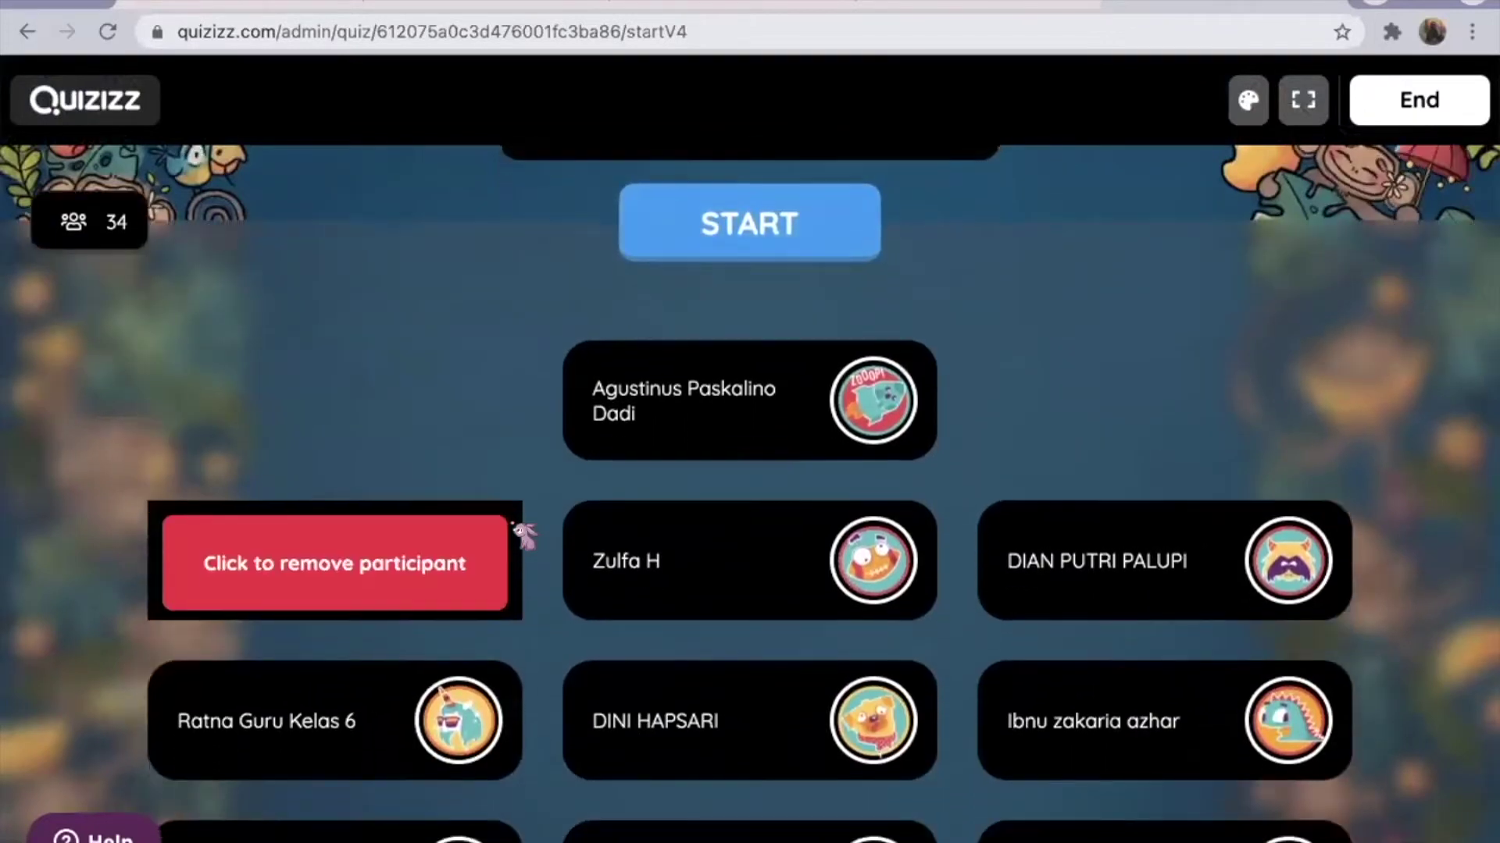
{"action": "scroll", "coordinate": [521, 535], "scroll_direction": "up", "scroll_amount": 1}
{"action": "scroll", "coordinate": [97, 430], "scroll_direction": "down", "scroll_amount": 1}
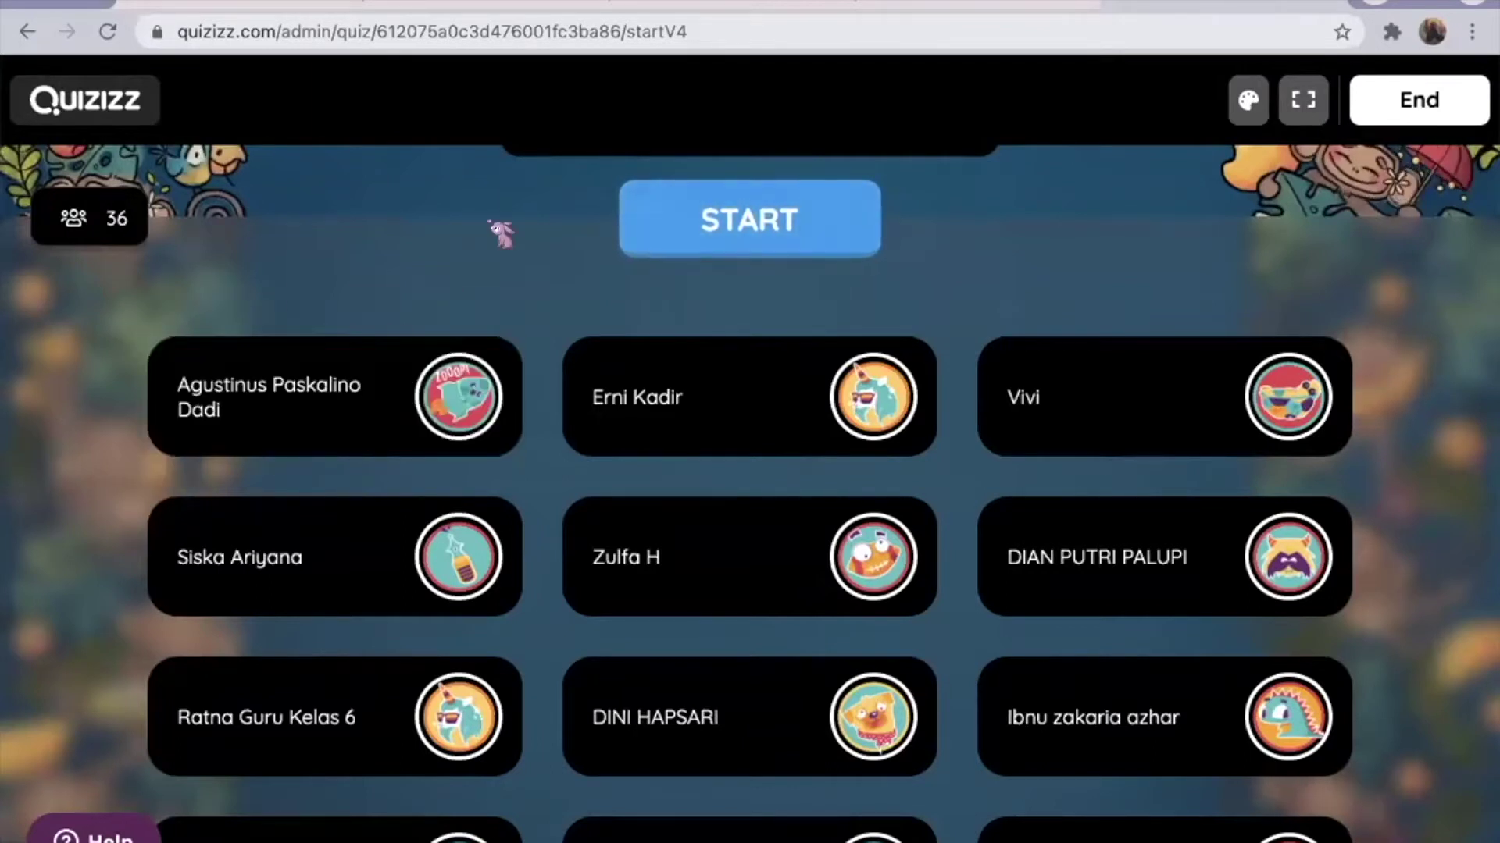
{"action": "scroll", "coordinate": [500, 270], "scroll_direction": "down", "scroll_amount": 1}
{"action": "scroll", "coordinate": [506, 273], "scroll_direction": "down", "scroll_amount": 12}
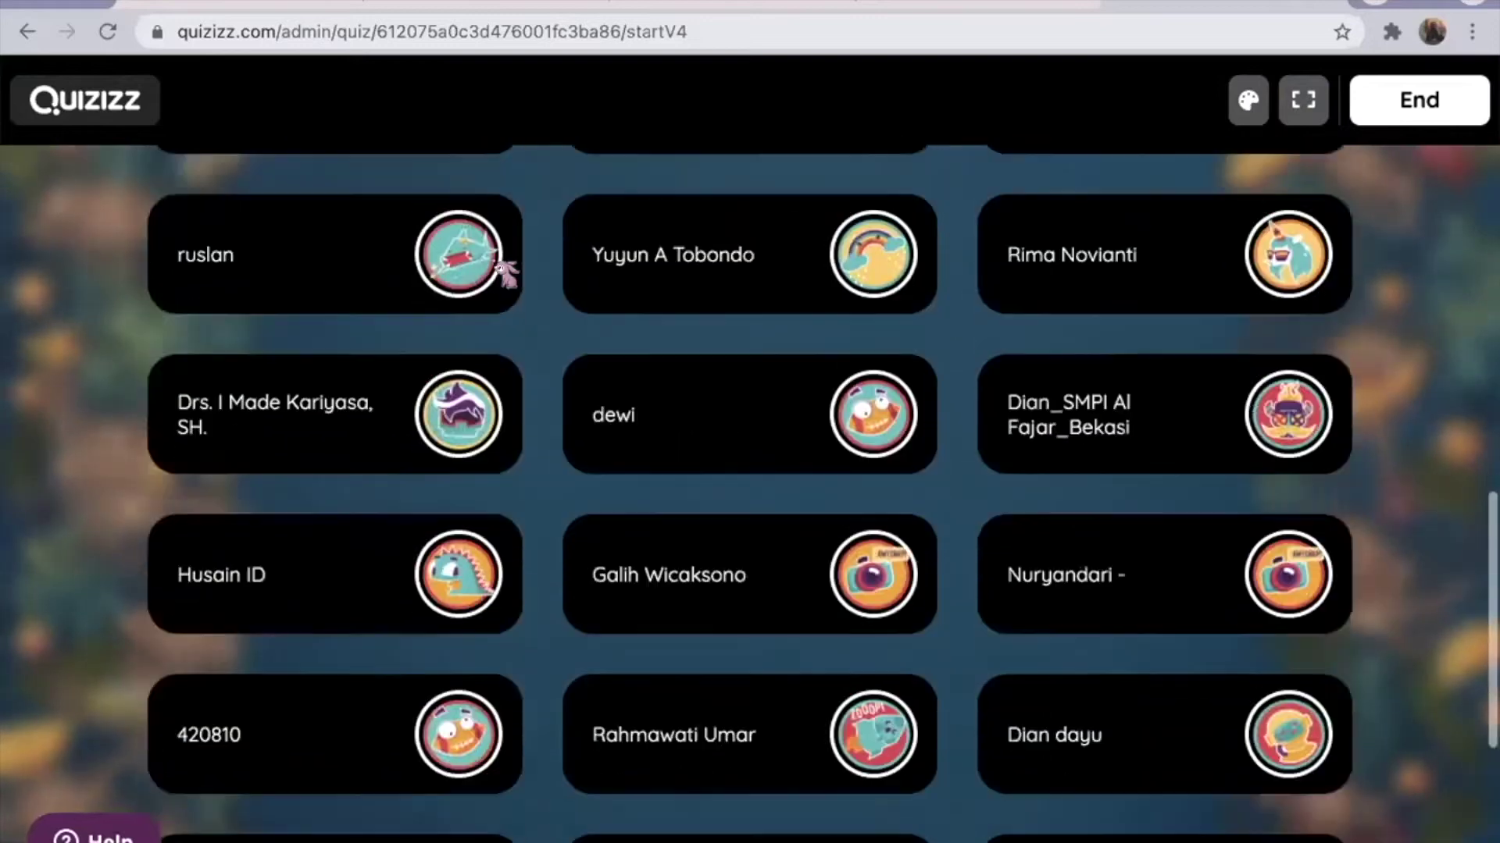
{"action": "scroll", "coordinate": [502, 272], "scroll_direction": "up", "scroll_amount": 3}
{"action": "scroll", "coordinate": [503, 272], "scroll_direction": "up", "scroll_amount": 17}
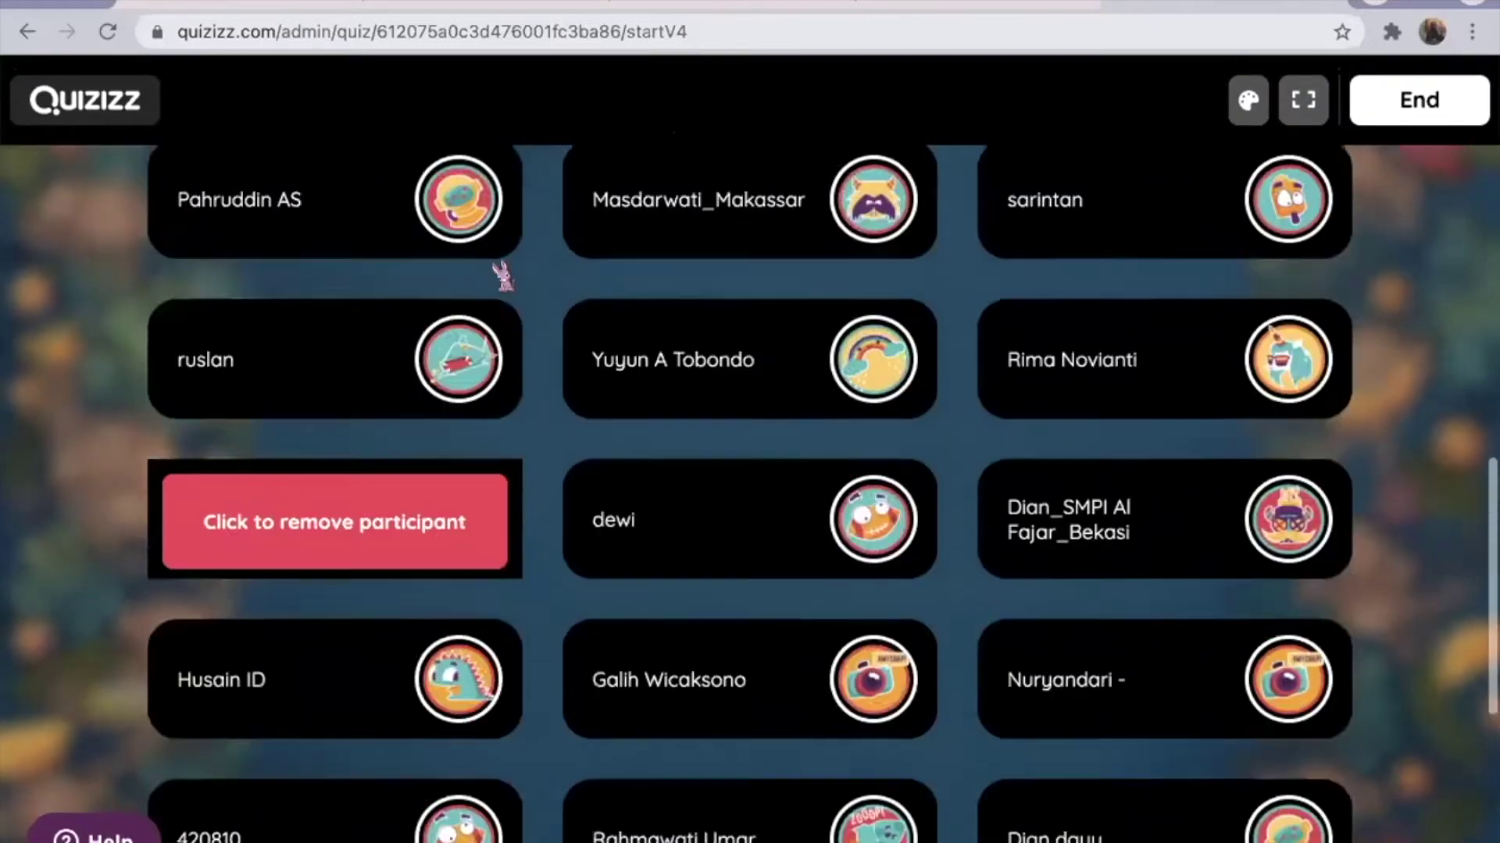
{"action": "scroll", "coordinate": [503, 274], "scroll_direction": "down", "scroll_amount": 1}
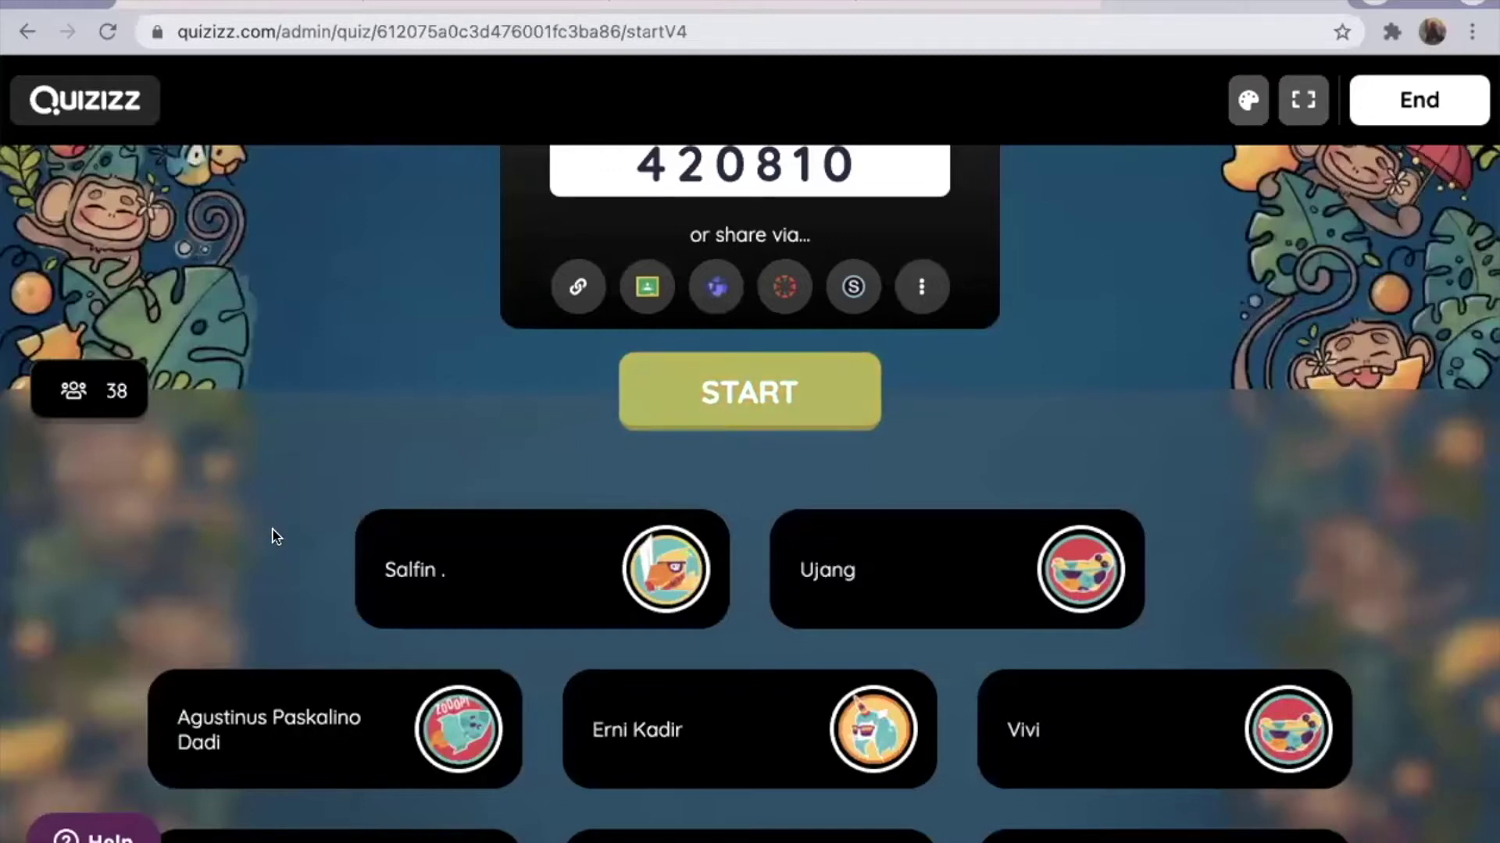
- Recheck the lobby's participant list from the newest arrivals down to the earliest ones
{"action": "scroll", "coordinate": [275, 536], "scroll_direction": "down", "scroll_amount": 2}
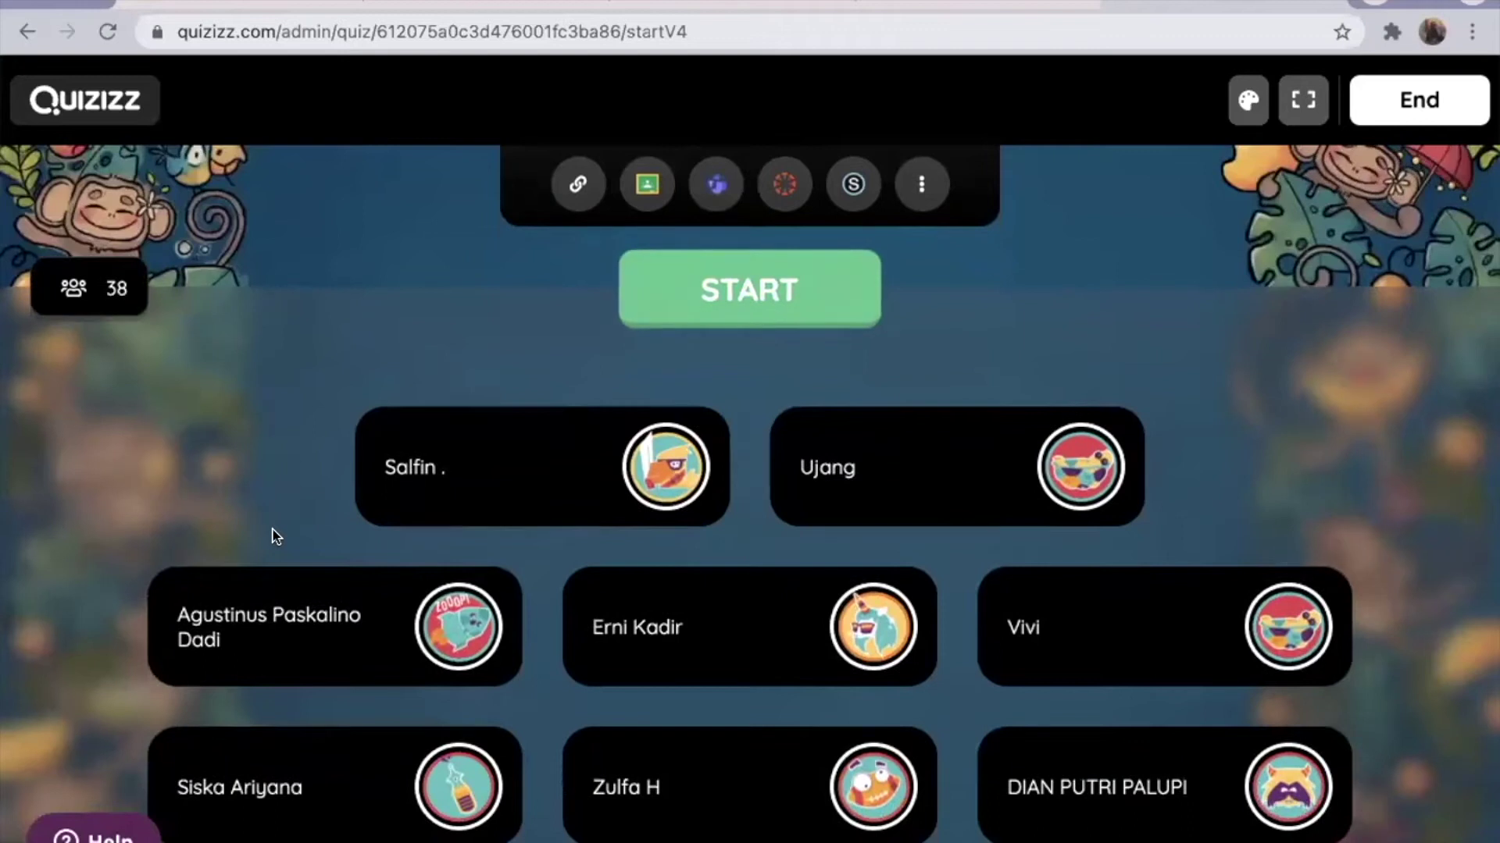
{"action": "scroll", "coordinate": [275, 536], "scroll_direction": "down", "scroll_amount": 2}
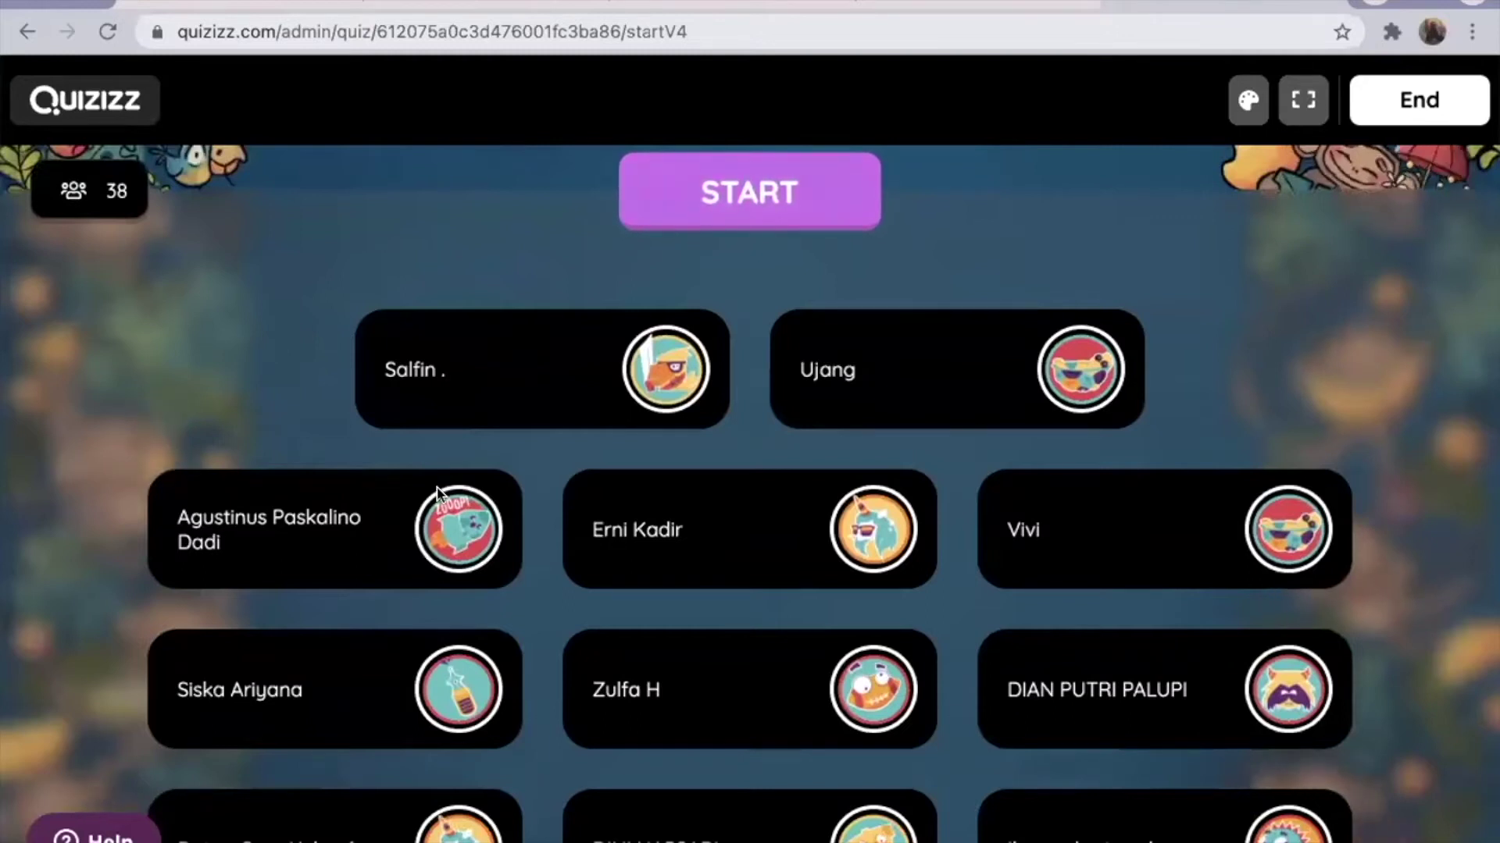
{"action": "scroll", "coordinate": [439, 494], "scroll_direction": "down", "scroll_amount": 2}
{"action": "scroll", "coordinate": [438, 489], "scroll_direction": "down", "scroll_amount": 4}
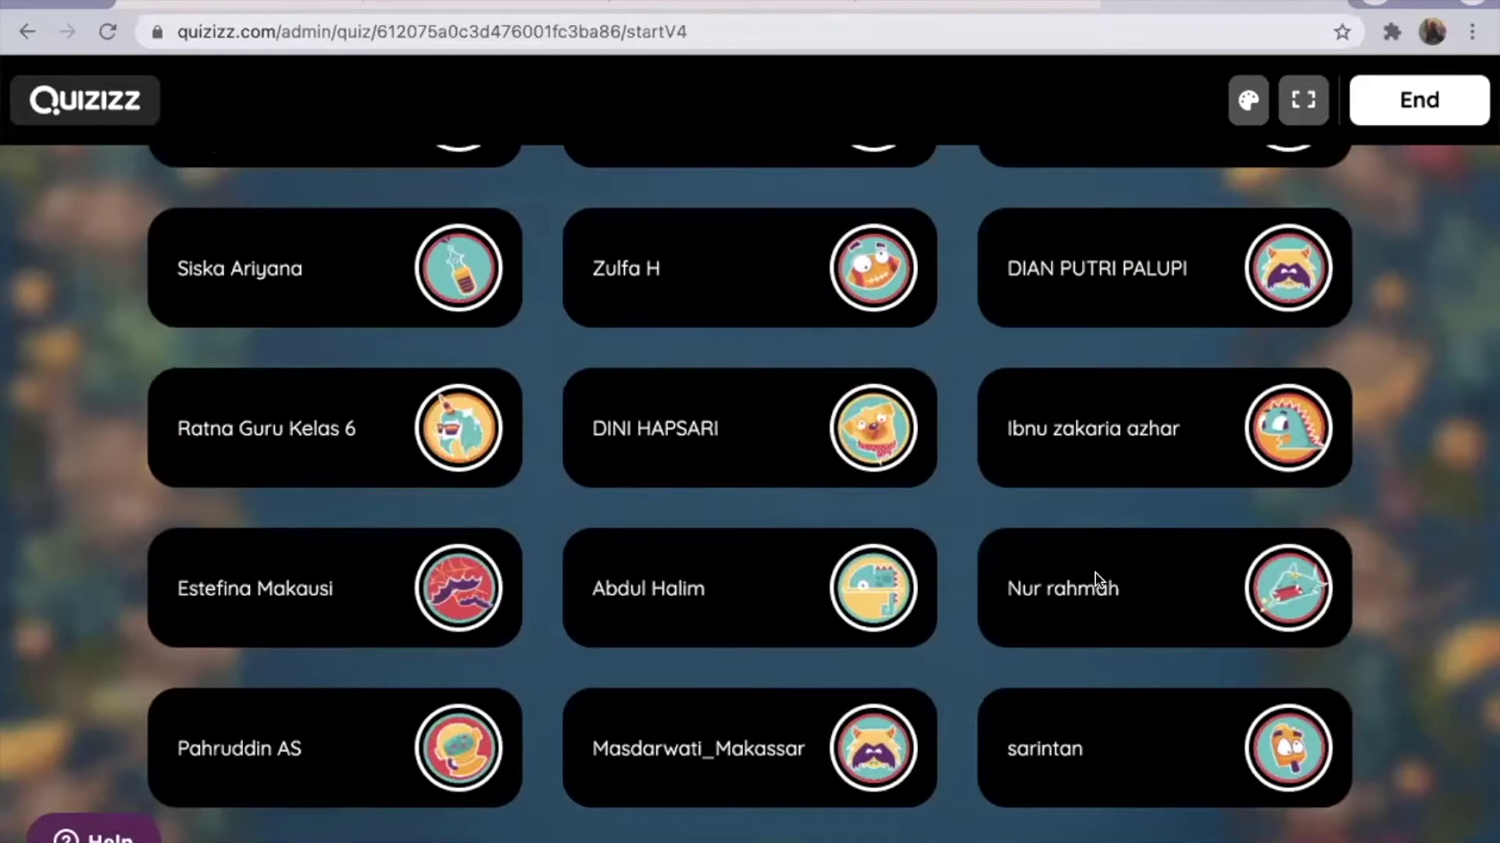
{"action": "scroll", "coordinate": [1095, 578], "scroll_direction": "down", "scroll_amount": 5}
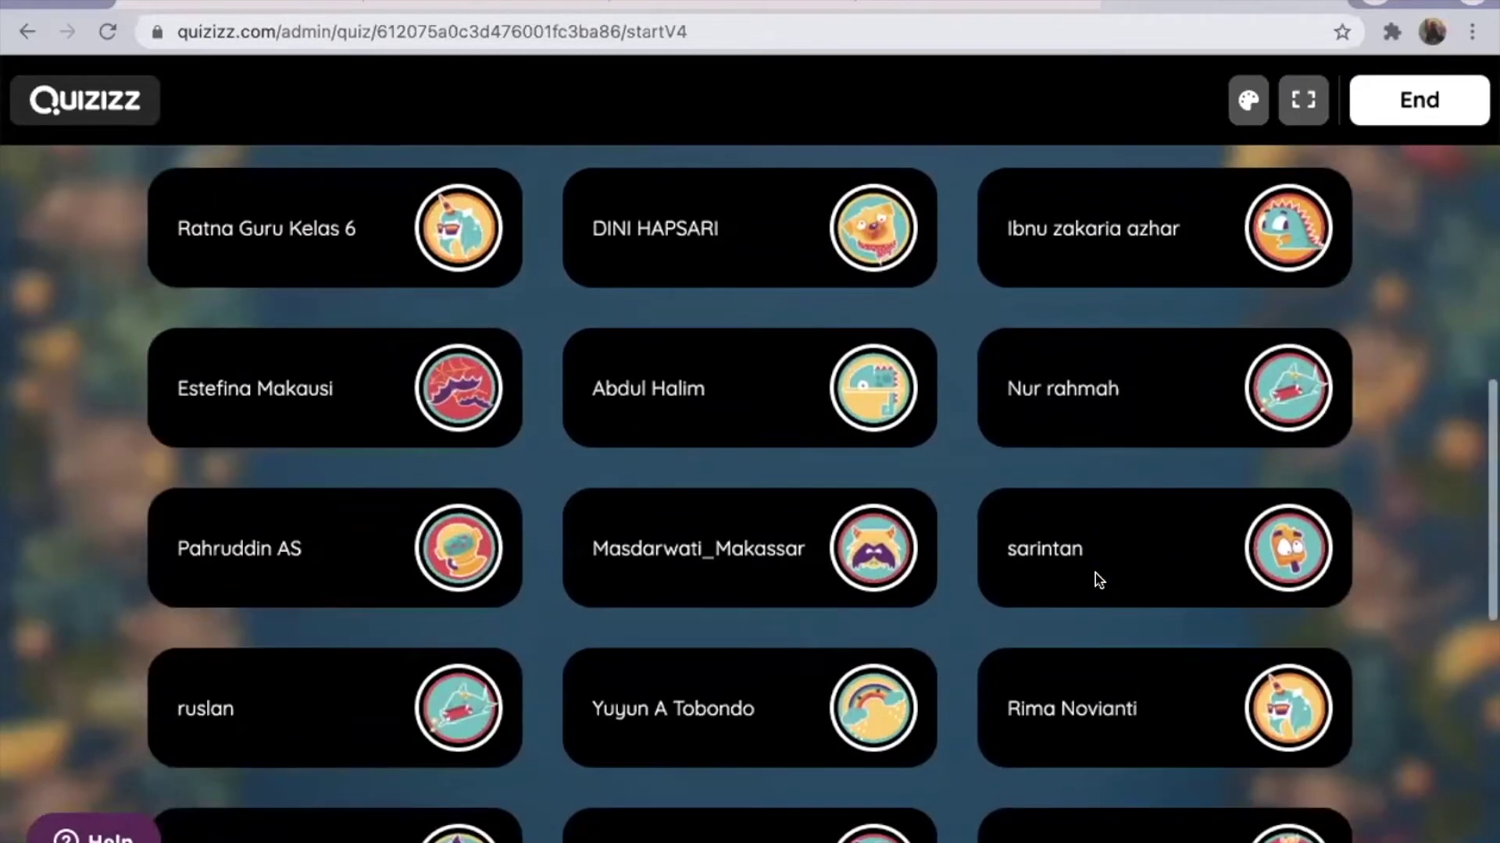
{"action": "scroll", "coordinate": [1095, 578], "scroll_direction": "down", "scroll_amount": 5}
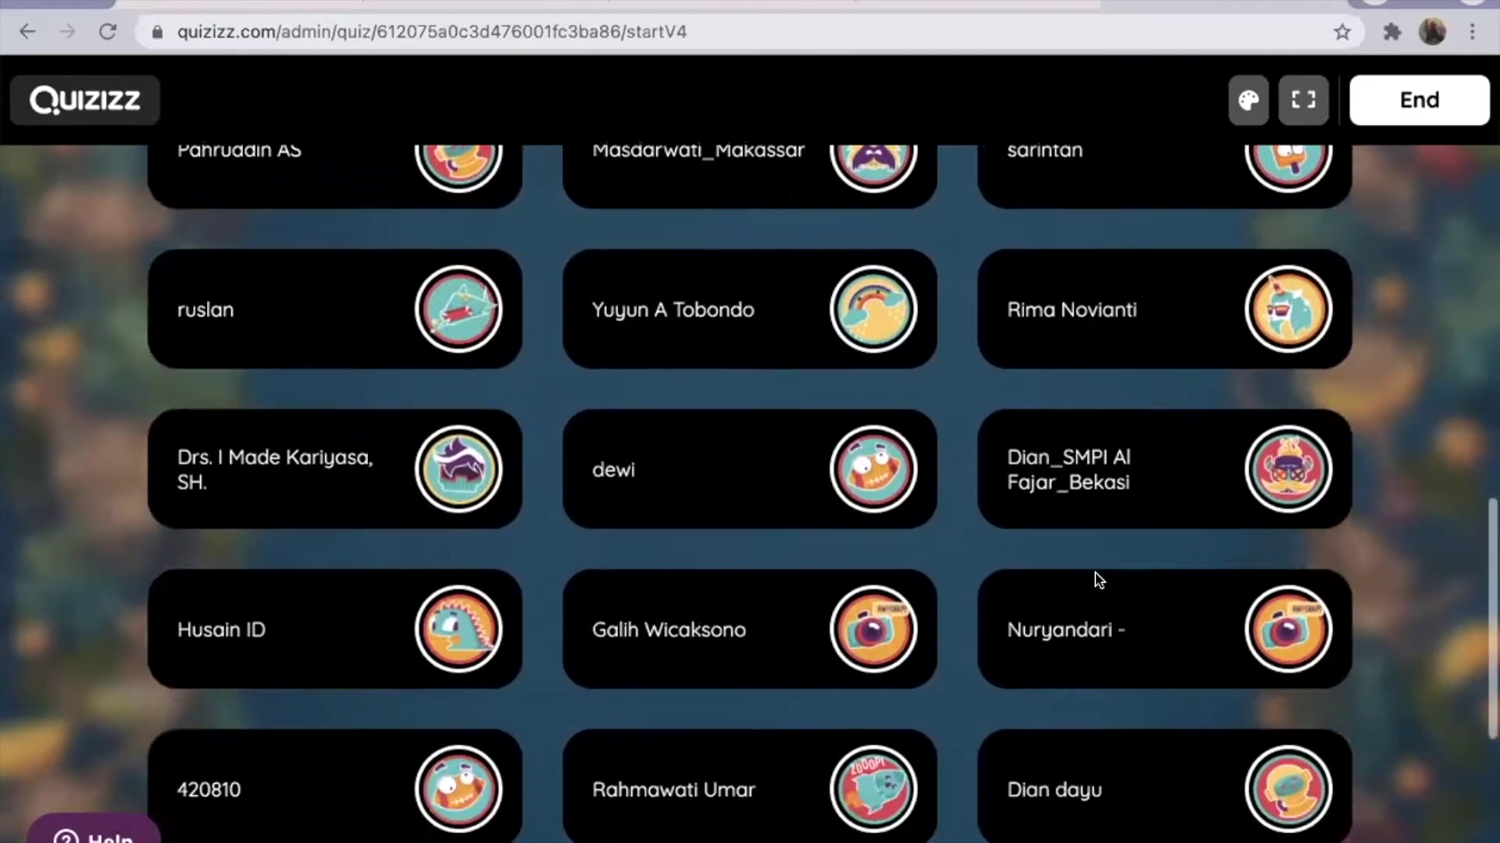
{"action": "scroll", "coordinate": [1095, 573], "scroll_direction": "down", "scroll_amount": 4}
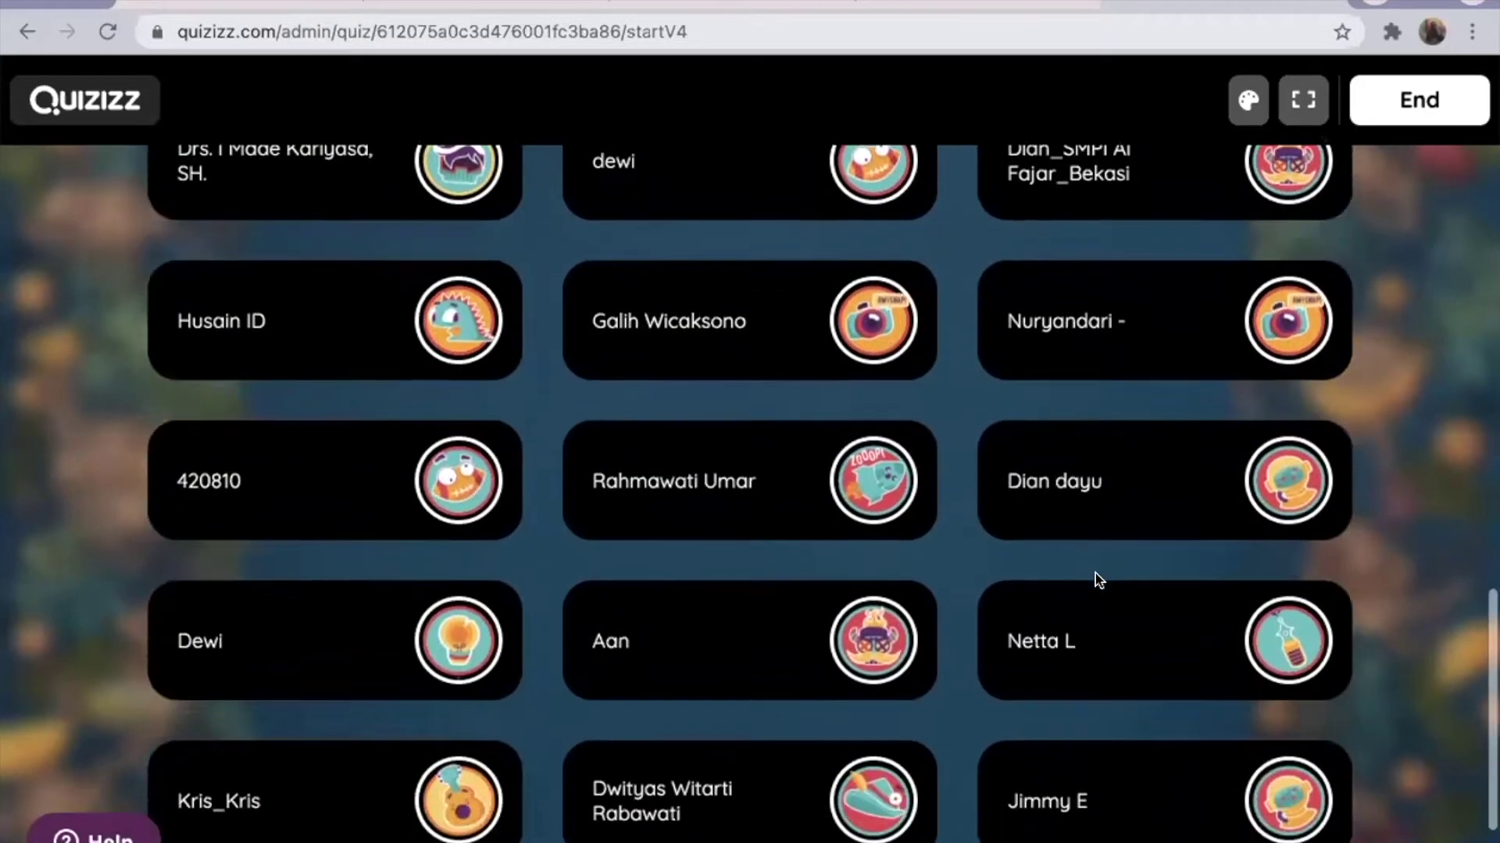
{"action": "scroll", "coordinate": [1095, 573], "scroll_direction": "down", "scroll_amount": 2}
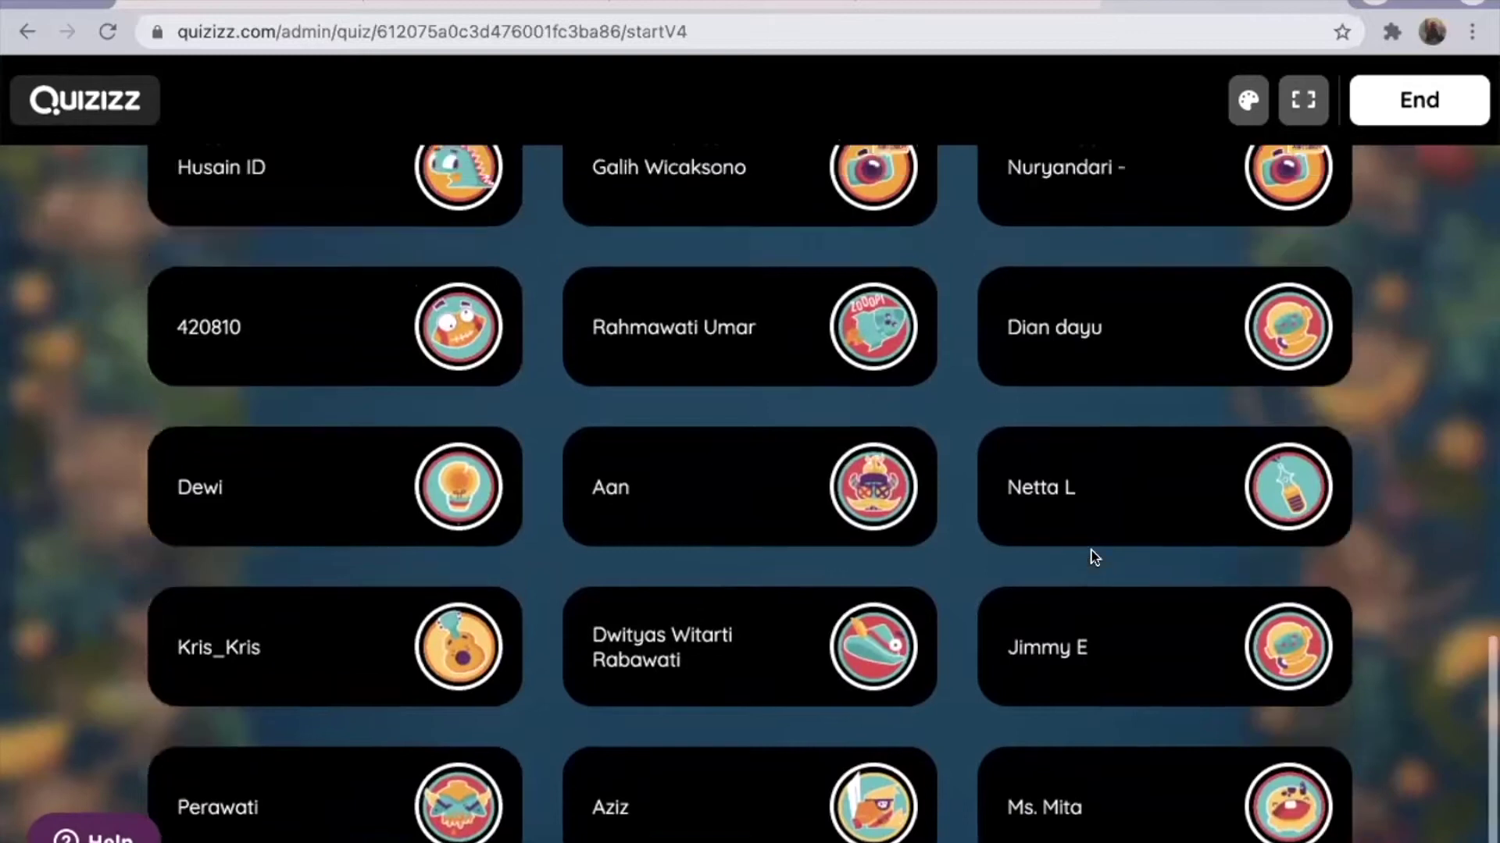
- Start the live Survey Quizizz session for the participants waiting in the lobby
{"action": "scroll", "coordinate": [1095, 557], "scroll_direction": "up", "scroll_amount": 3}
{"action": "scroll", "coordinate": [1095, 557], "scroll_direction": "up", "scroll_amount": 5}
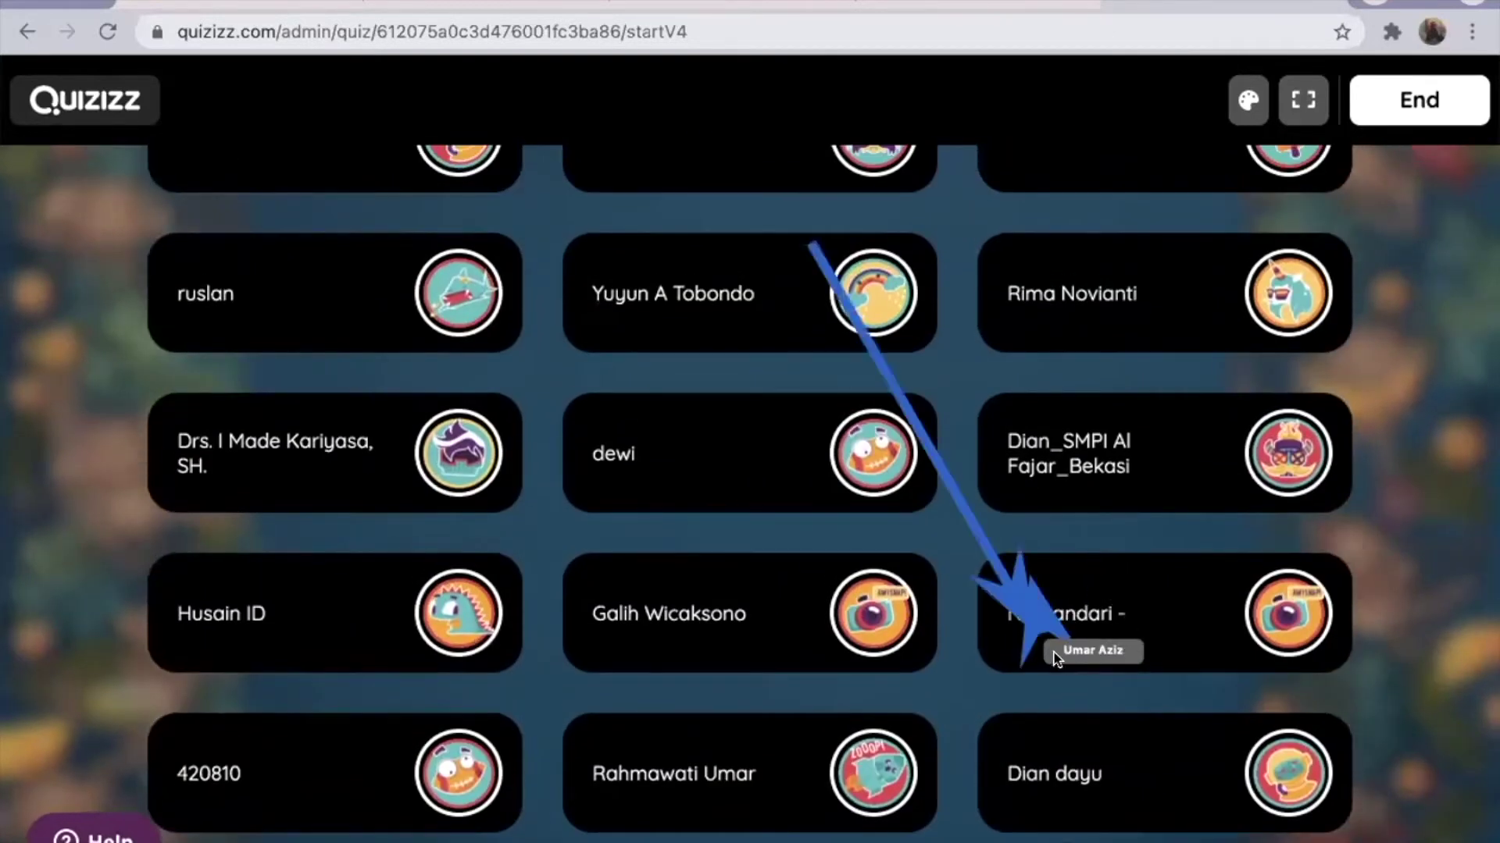
{"action": "scroll", "coordinate": [964, 646], "scroll_direction": "up", "scroll_amount": 10}
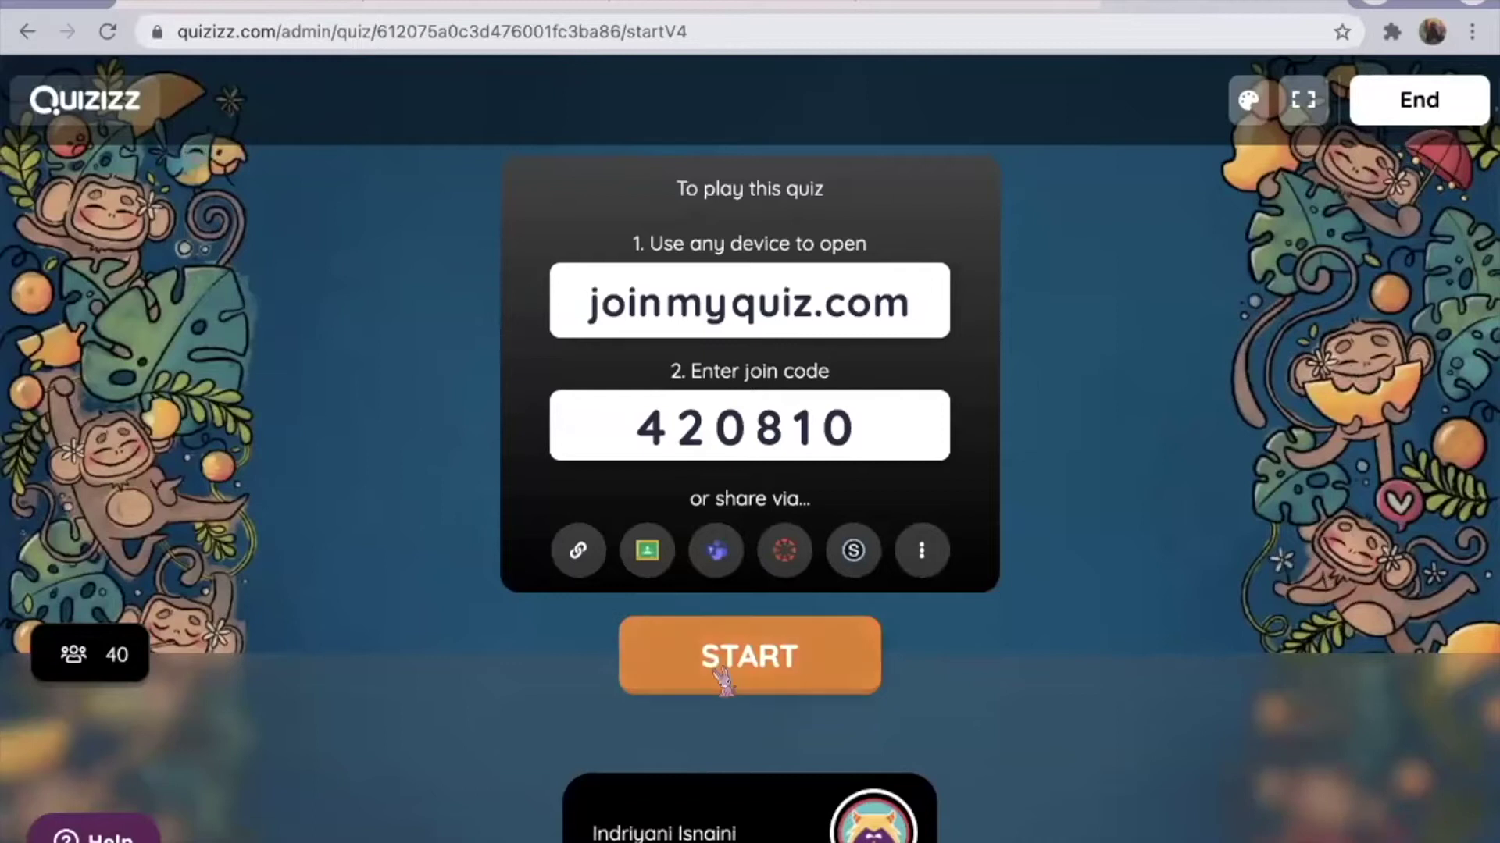
{"action": "left_click", "coordinate": [724, 678]}
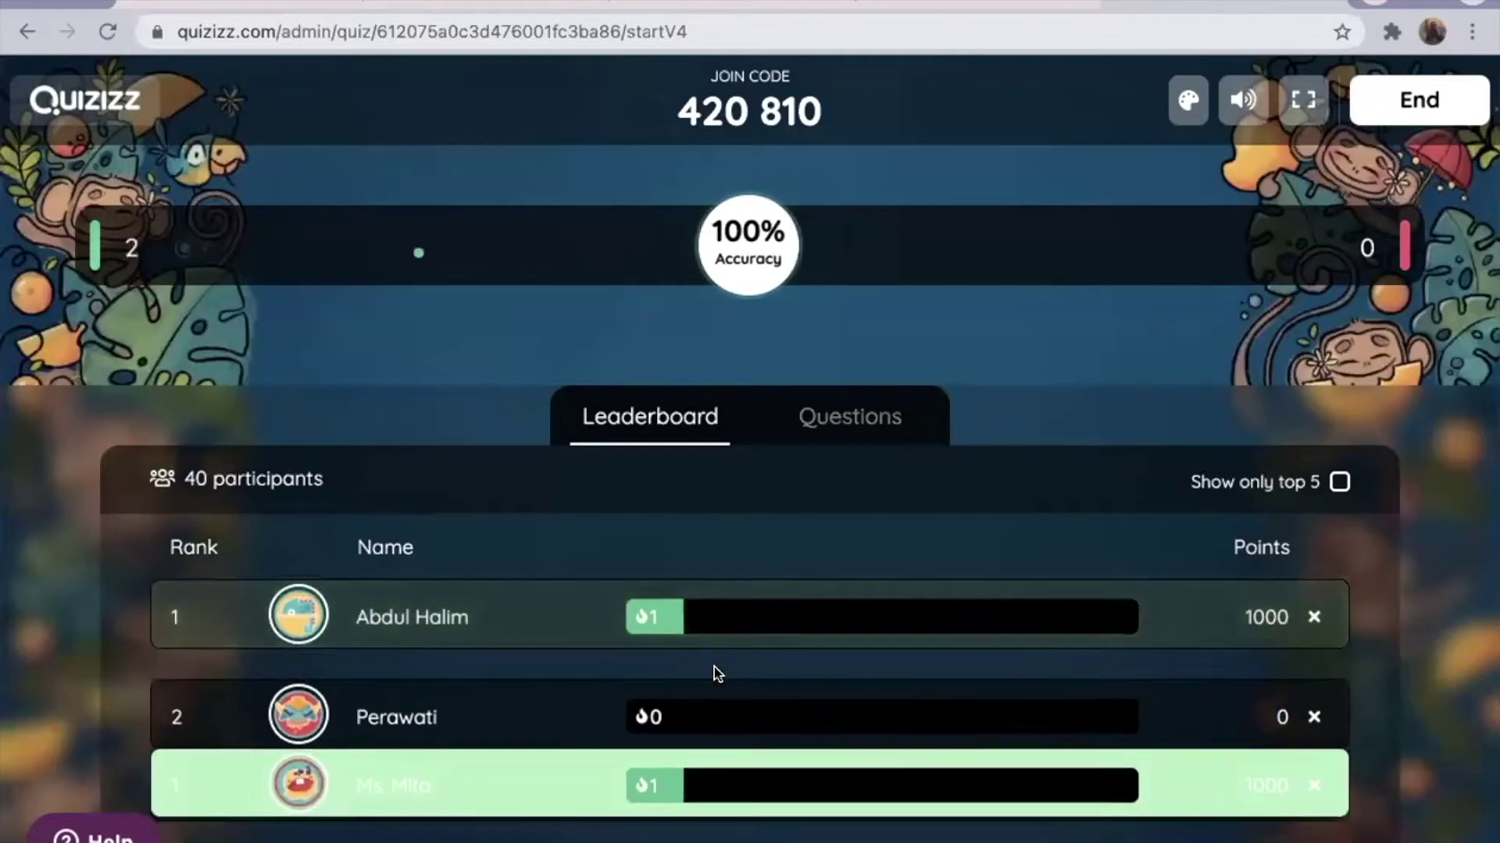
- Examine the live leaderboard from the first rank to the last to follow each participant's progress and points
{"action": "scroll", "coordinate": [714, 667], "scroll_direction": "down", "scroll_amount": 3}
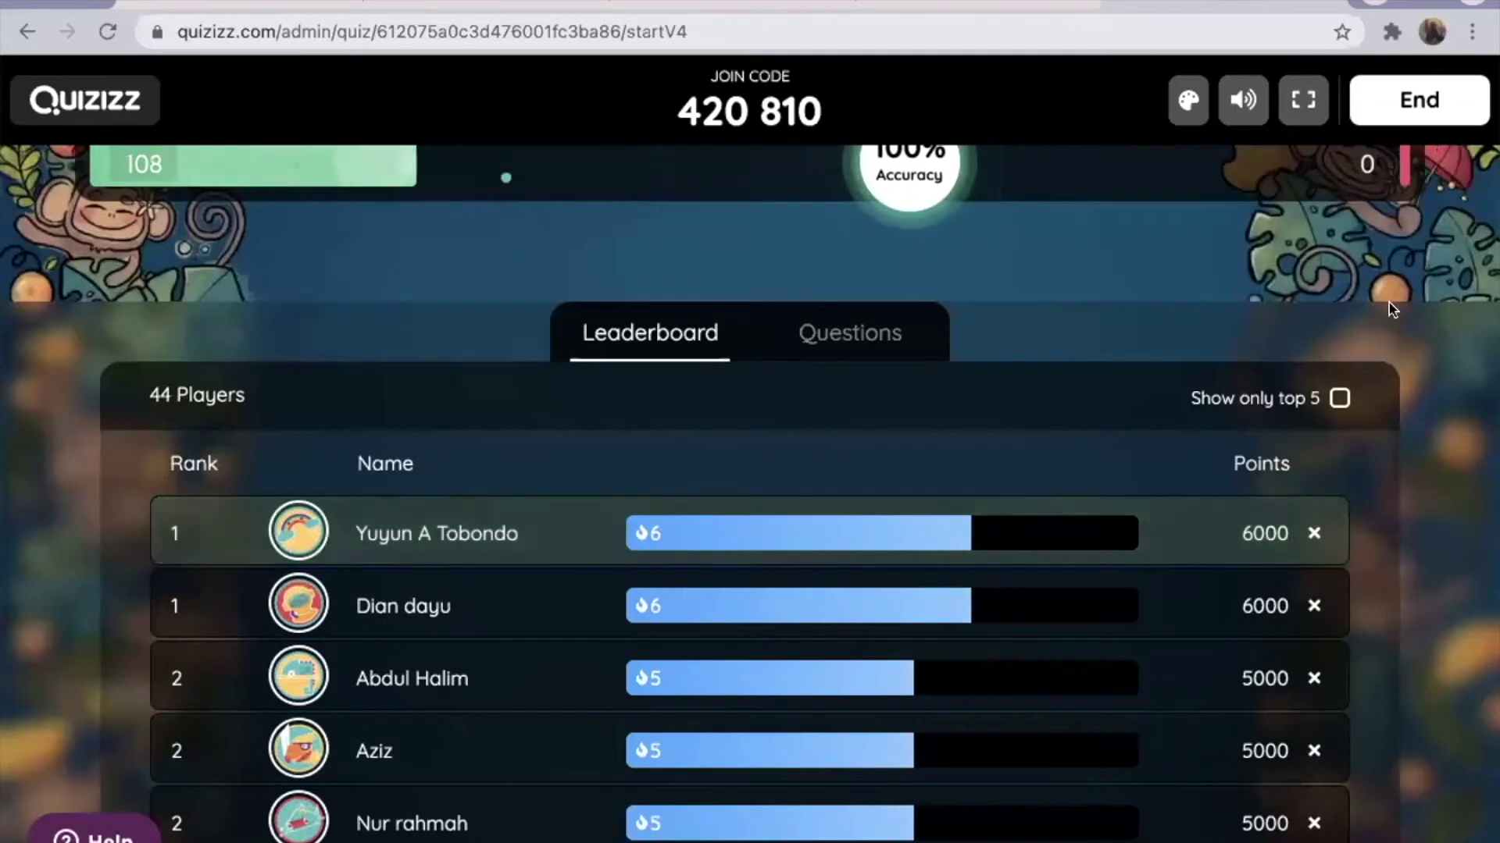
{"action": "scroll", "coordinate": [1432, 278], "scroll_direction": "up", "scroll_amount": 1}
{"action": "scroll", "coordinate": [1432, 278], "scroll_direction": "down", "scroll_amount": 6}
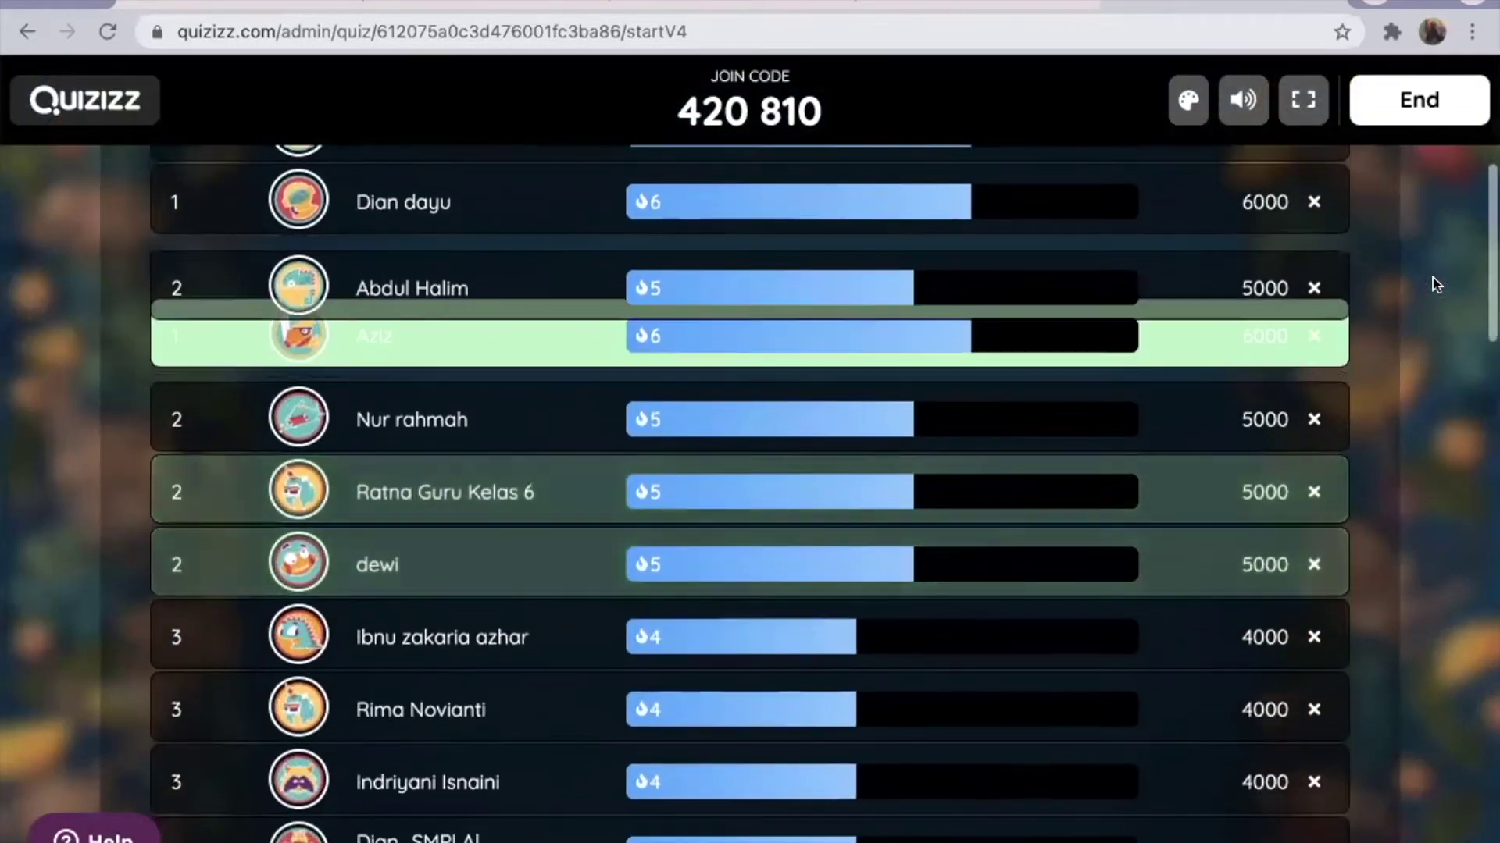
{"action": "scroll", "coordinate": [1432, 278], "scroll_direction": "up", "scroll_amount": 2}
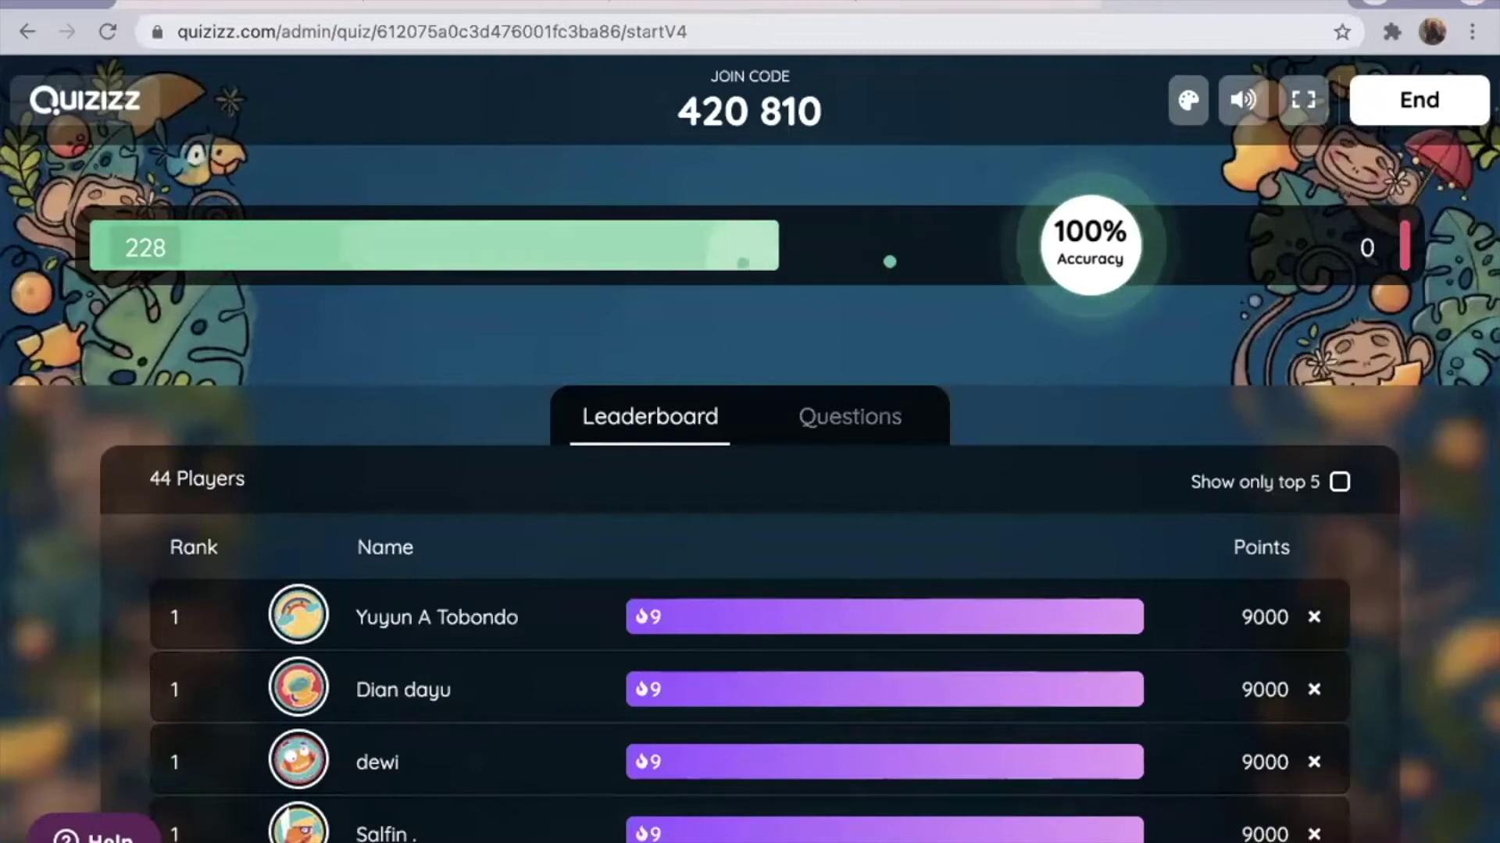
{"action": "scroll", "coordinate": [456, 686], "scroll_direction": "down", "scroll_amount": 10}
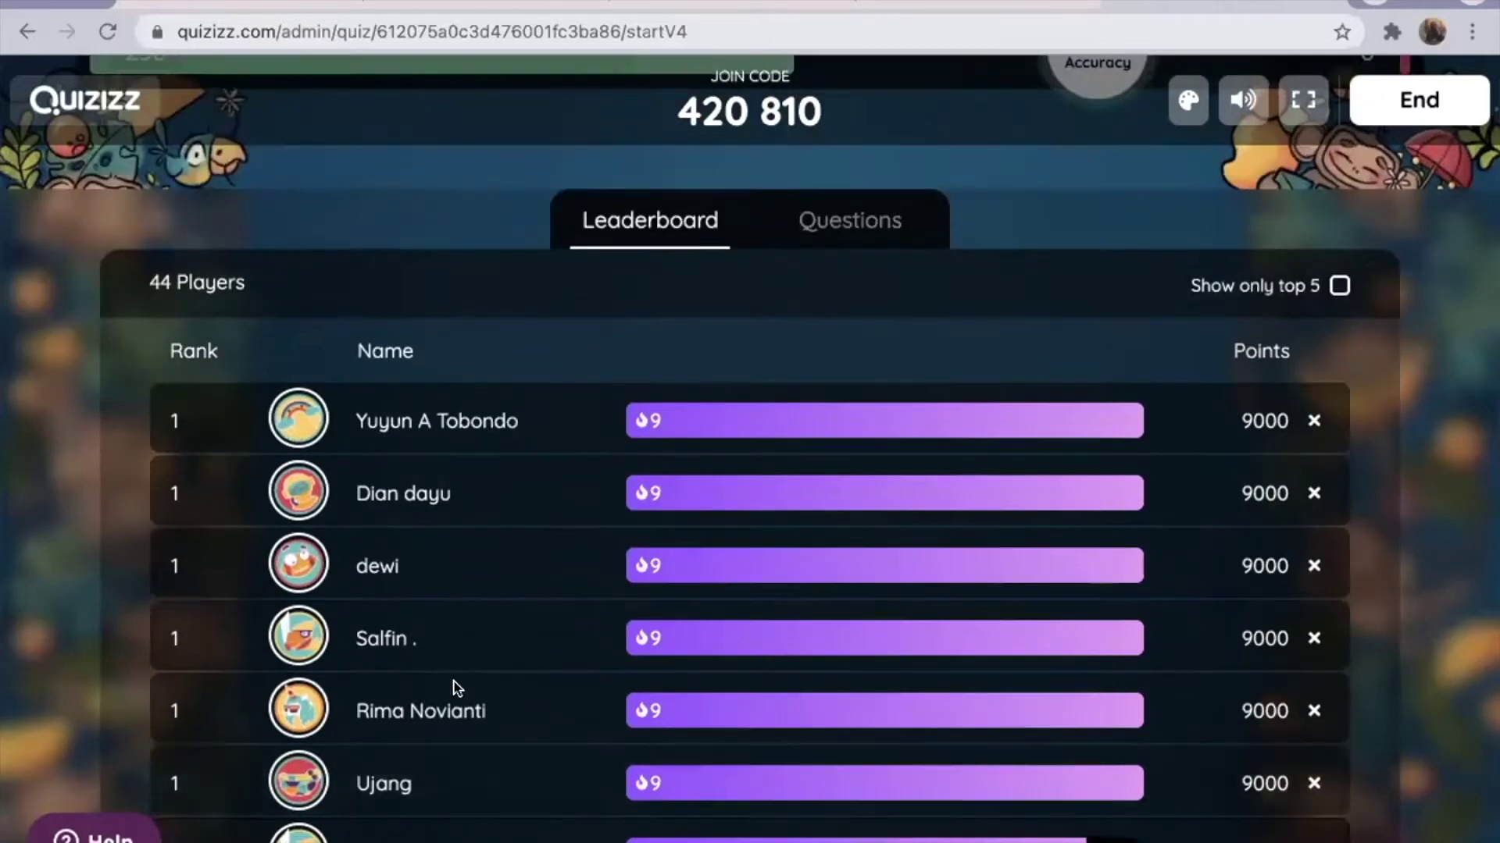
{"action": "scroll", "coordinate": [458, 690], "scroll_direction": "down", "scroll_amount": 3}
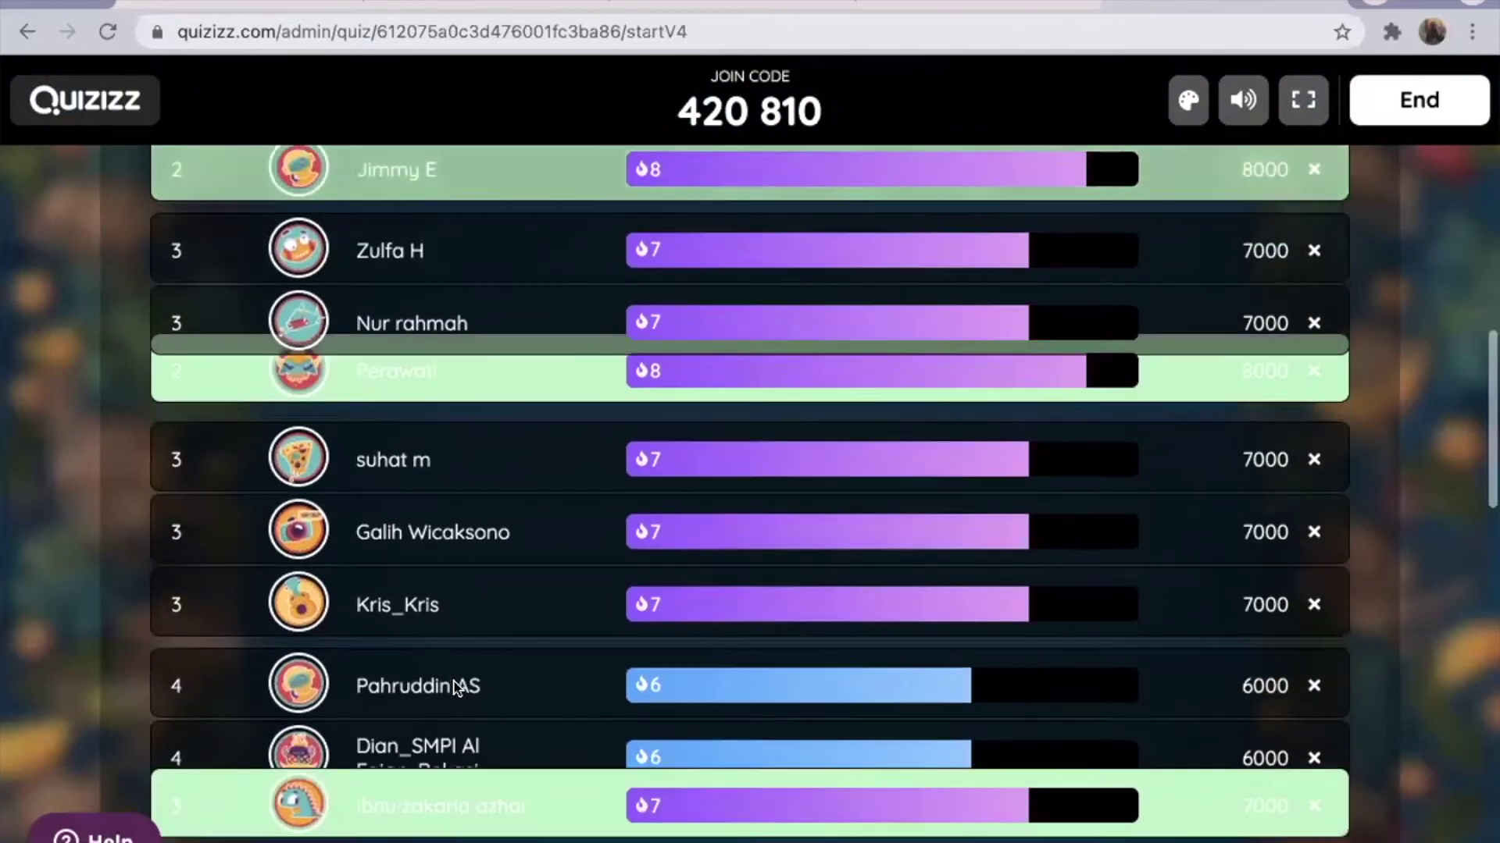
{"action": "scroll", "coordinate": [453, 687], "scroll_direction": "down", "scroll_amount": 10}
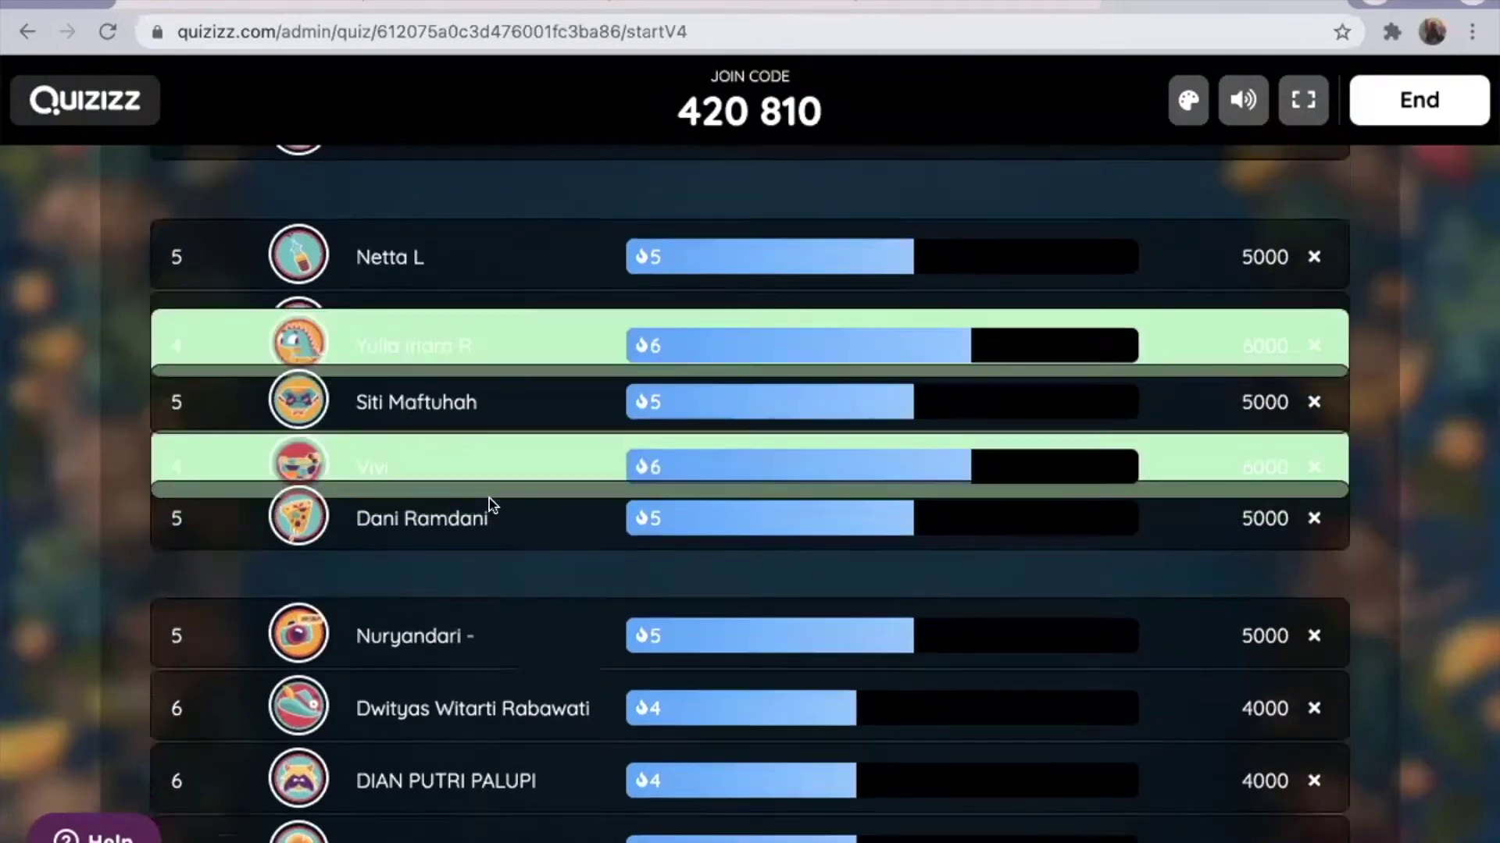
{"action": "scroll", "coordinate": [489, 498], "scroll_direction": "down", "scroll_amount": 10}
{"action": "scroll", "coordinate": [489, 498], "scroll_direction": "down", "scroll_amount": 1}
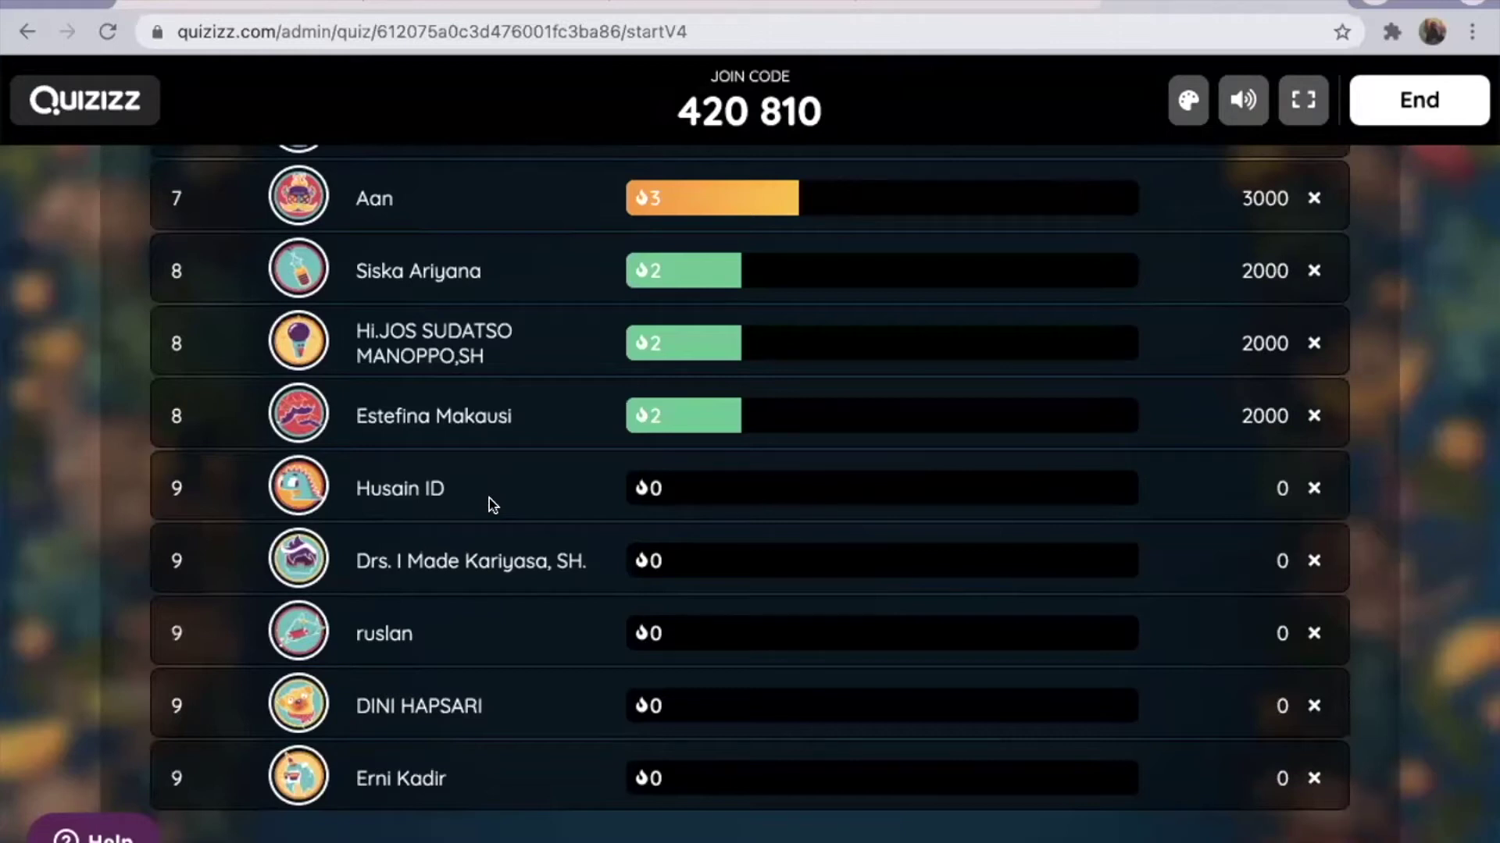
{"action": "scroll", "coordinate": [485, 531], "scroll_direction": "up", "scroll_amount": 5}
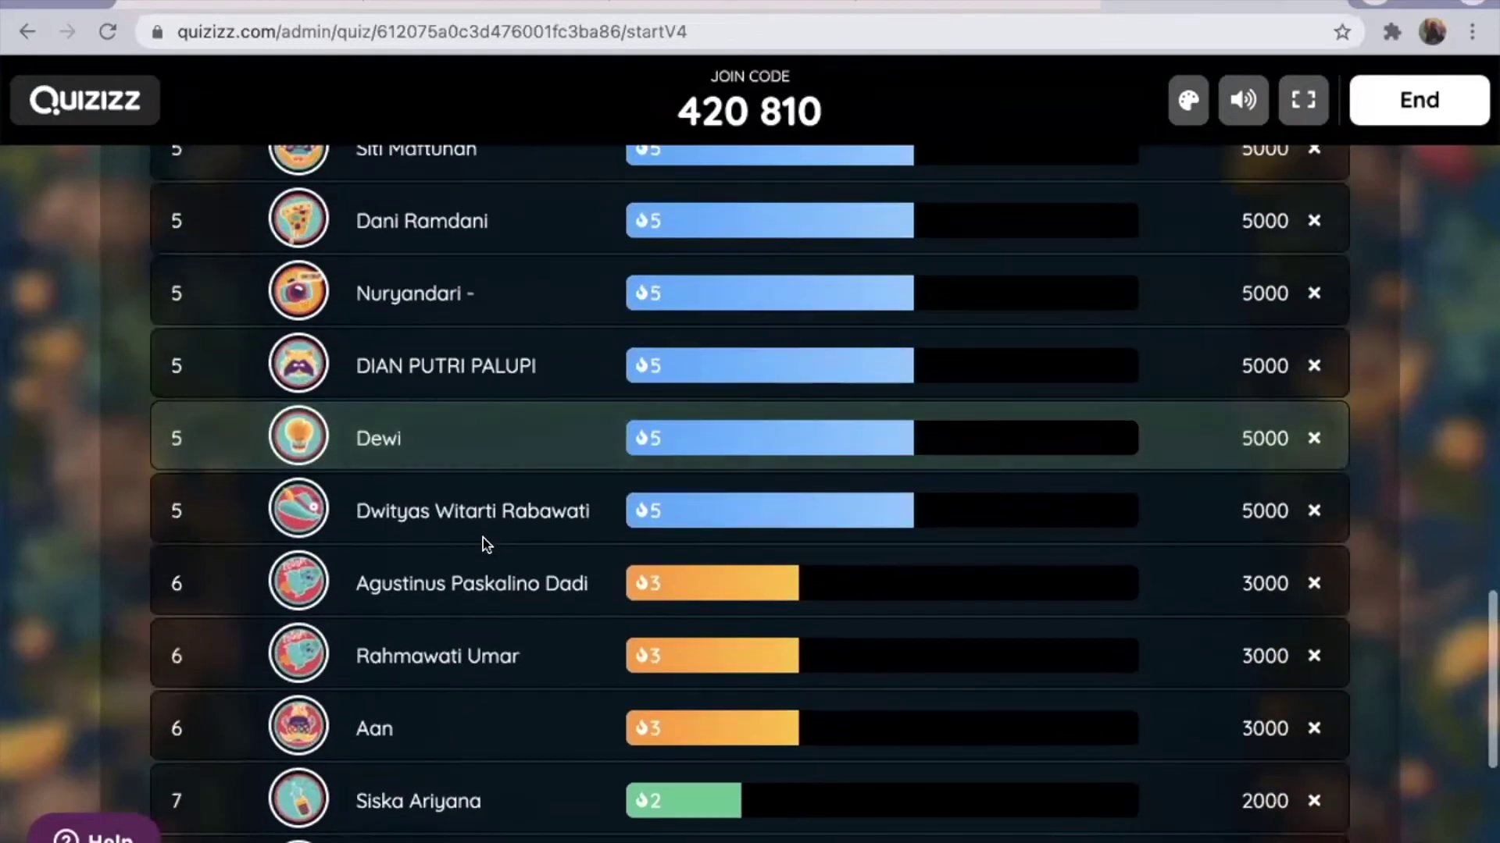
{"action": "scroll", "coordinate": [492, 578], "scroll_direction": "up", "scroll_amount": 15}
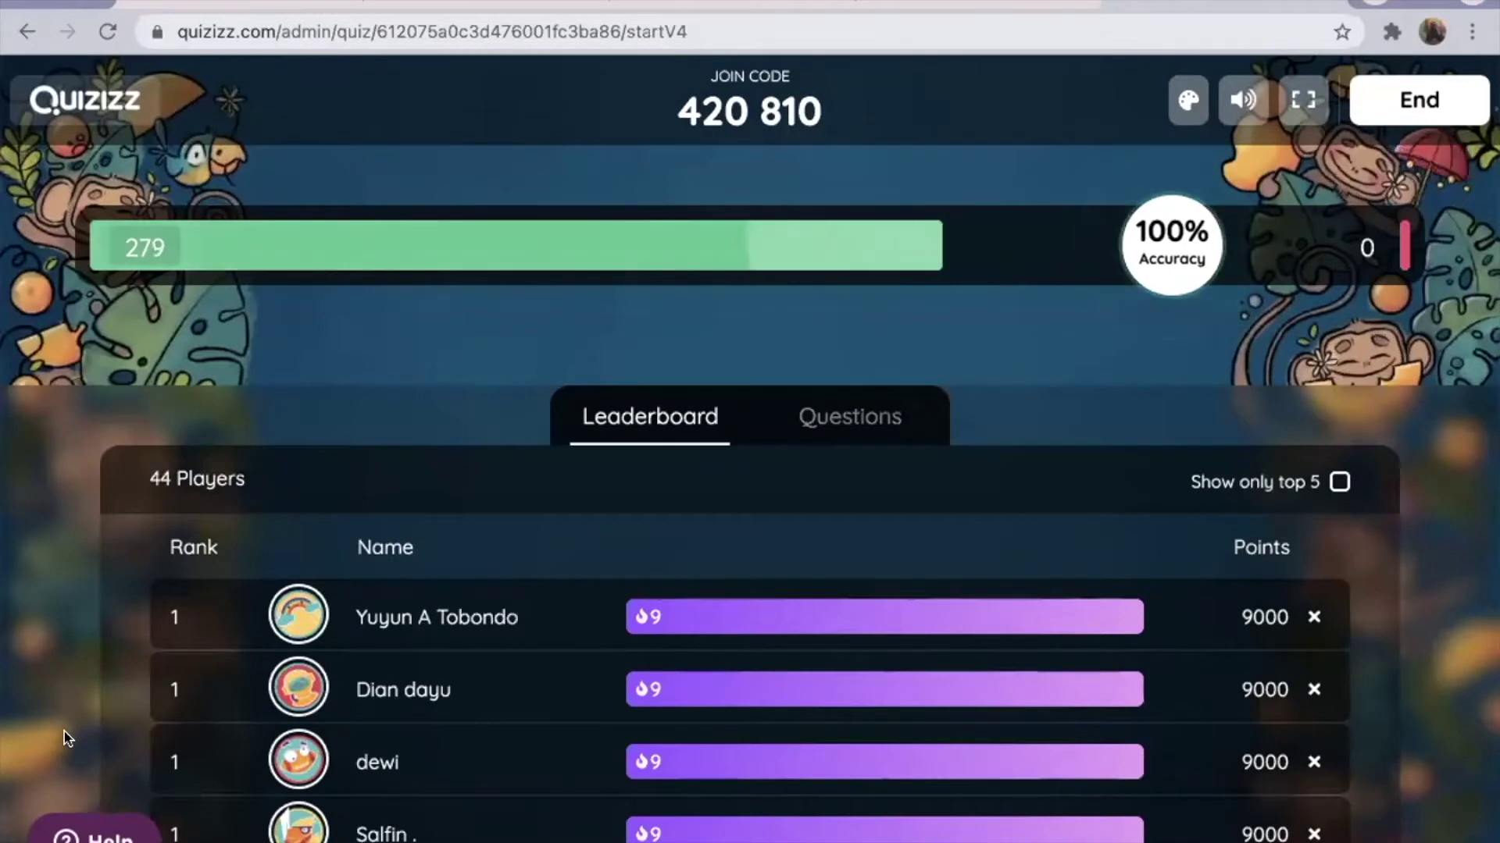
- Recheck the updated leaderboard to see which participants have completed the survey and which have not yet answered
{"action": "scroll", "coordinate": [301, 617], "scroll_direction": "down", "scroll_amount": 20}
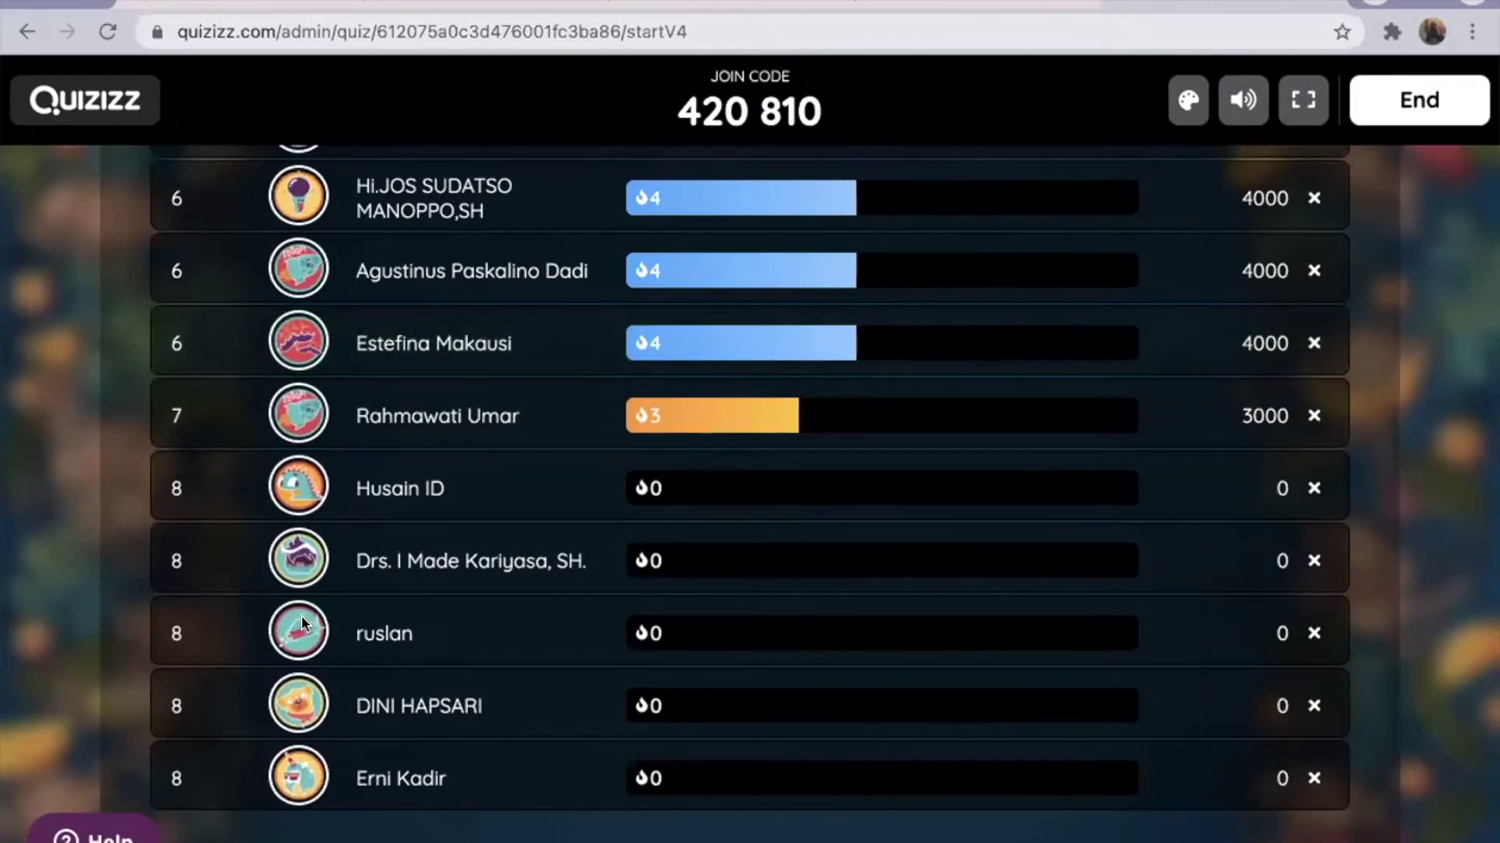
{"action": "scroll", "coordinate": [301, 617], "scroll_direction": "up", "scroll_amount": 5}
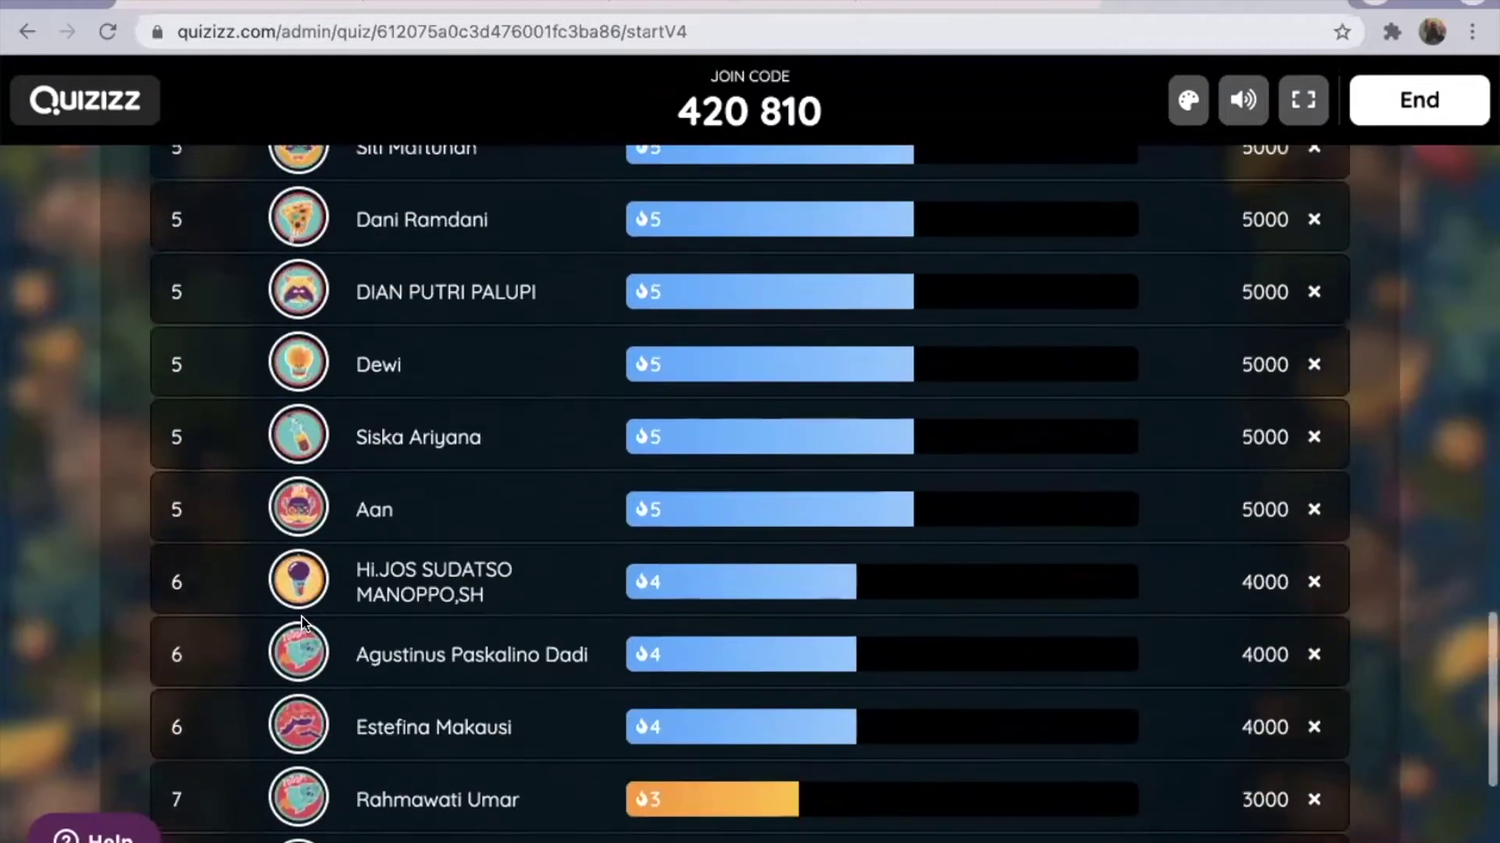
{"action": "scroll", "coordinate": [301, 617], "scroll_direction": "up", "scroll_amount": 10}
{"action": "scroll", "coordinate": [302, 617], "scroll_direction": "up", "scroll_amount": 7}
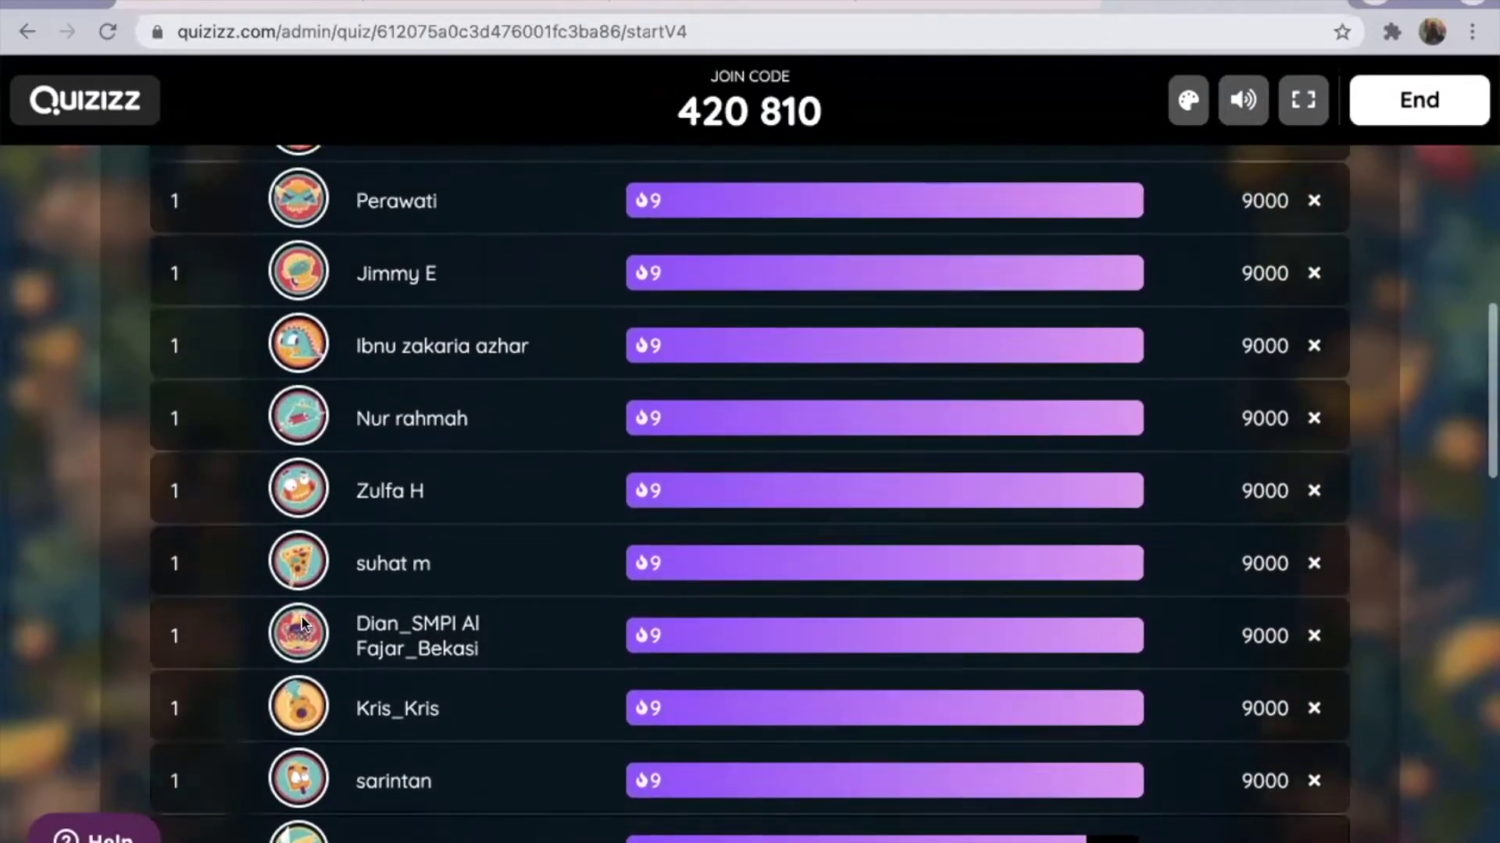
{"action": "scroll", "coordinate": [302, 617], "scroll_direction": "up", "scroll_amount": 2}
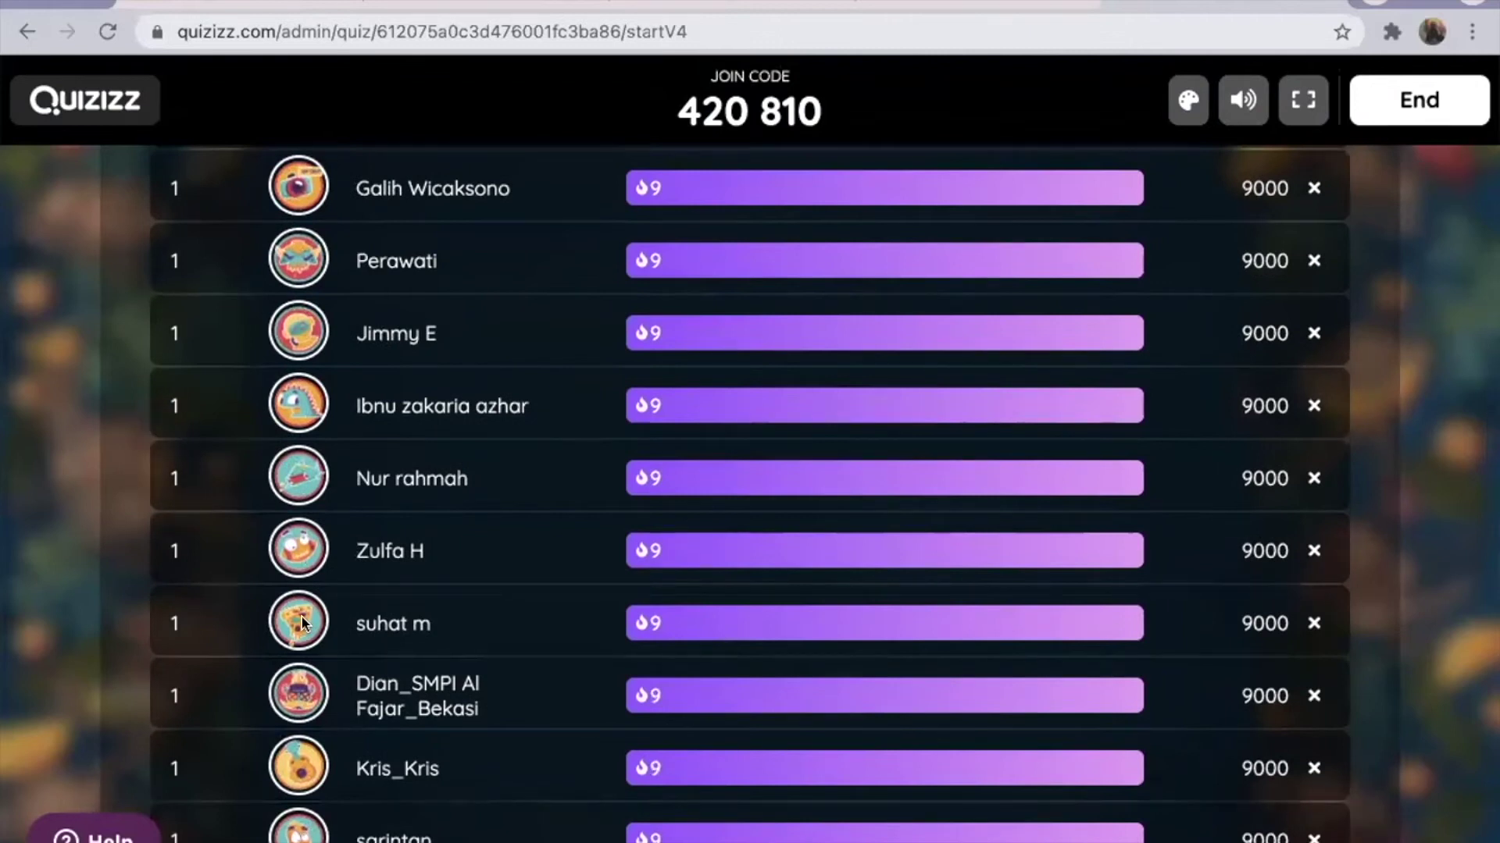
{"action": "scroll", "coordinate": [301, 623], "scroll_direction": "up", "scroll_amount": 10}
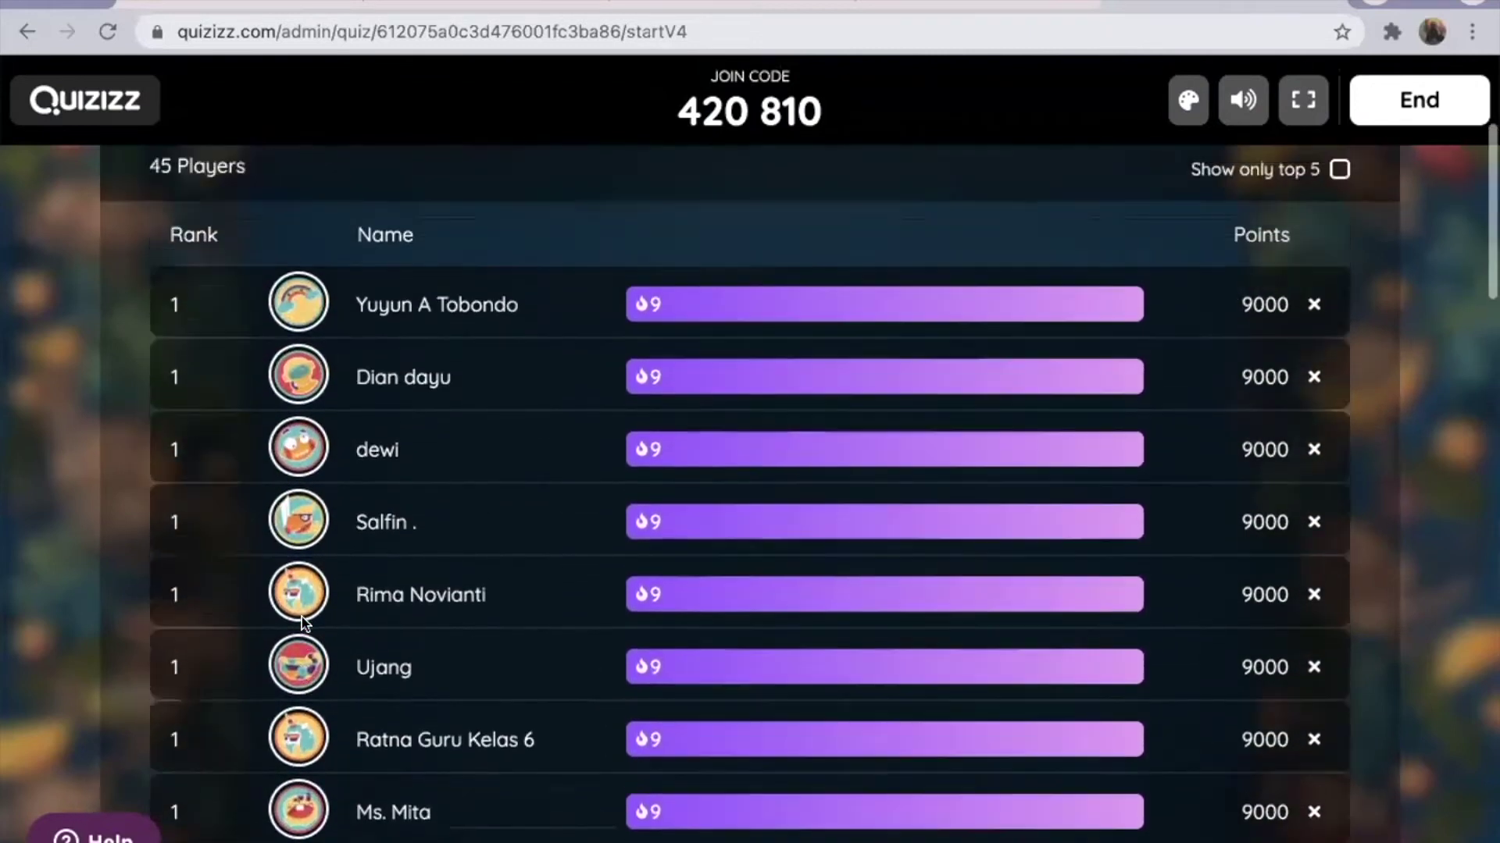
{"action": "scroll", "coordinate": [301, 623], "scroll_direction": "up", "scroll_amount": 1}
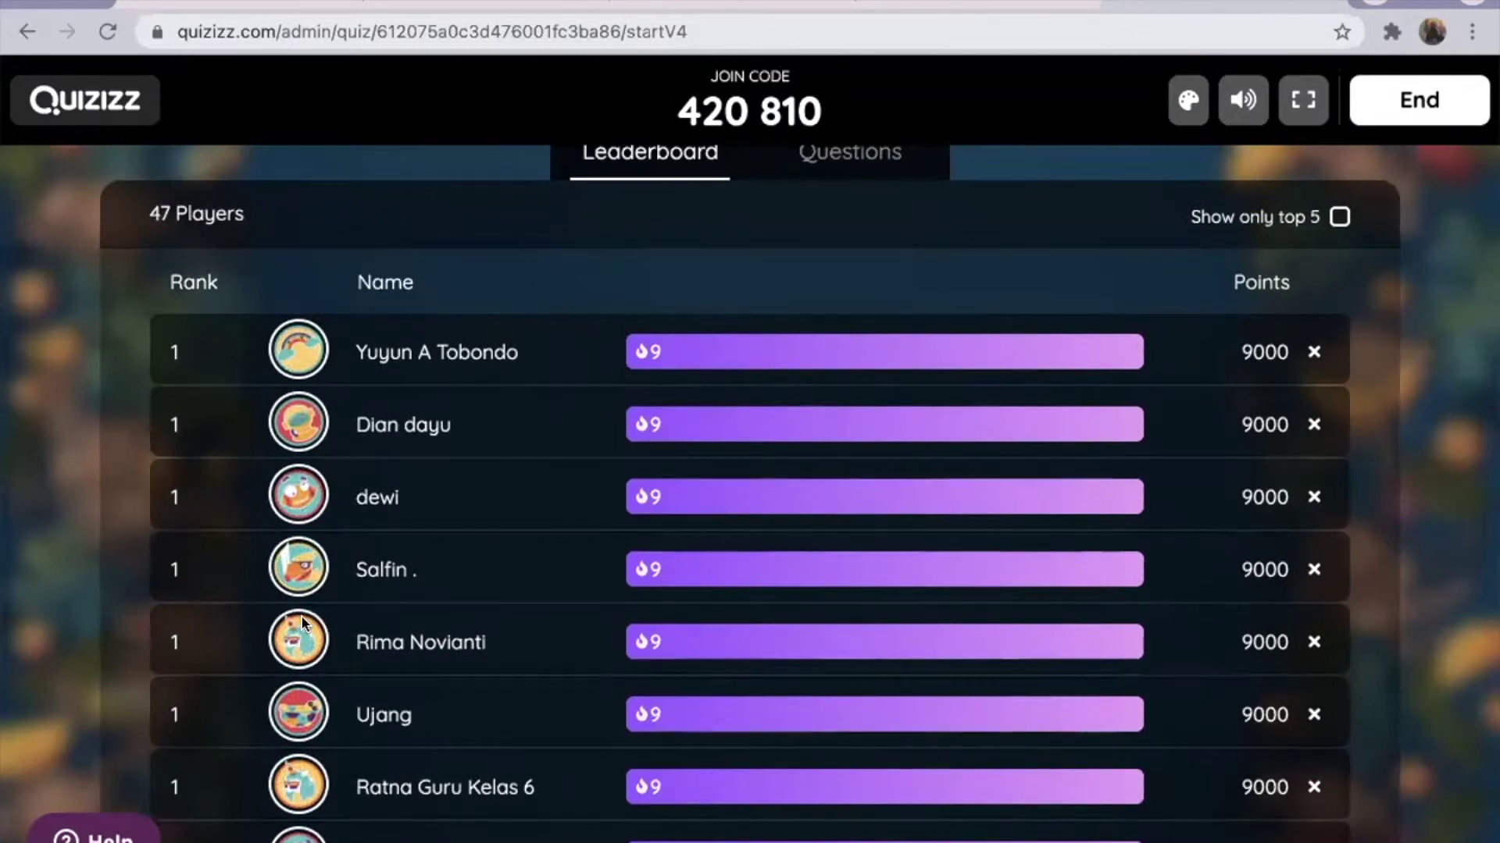
{"action": "scroll", "coordinate": [270, 697], "scroll_direction": "down", "scroll_amount": 10}
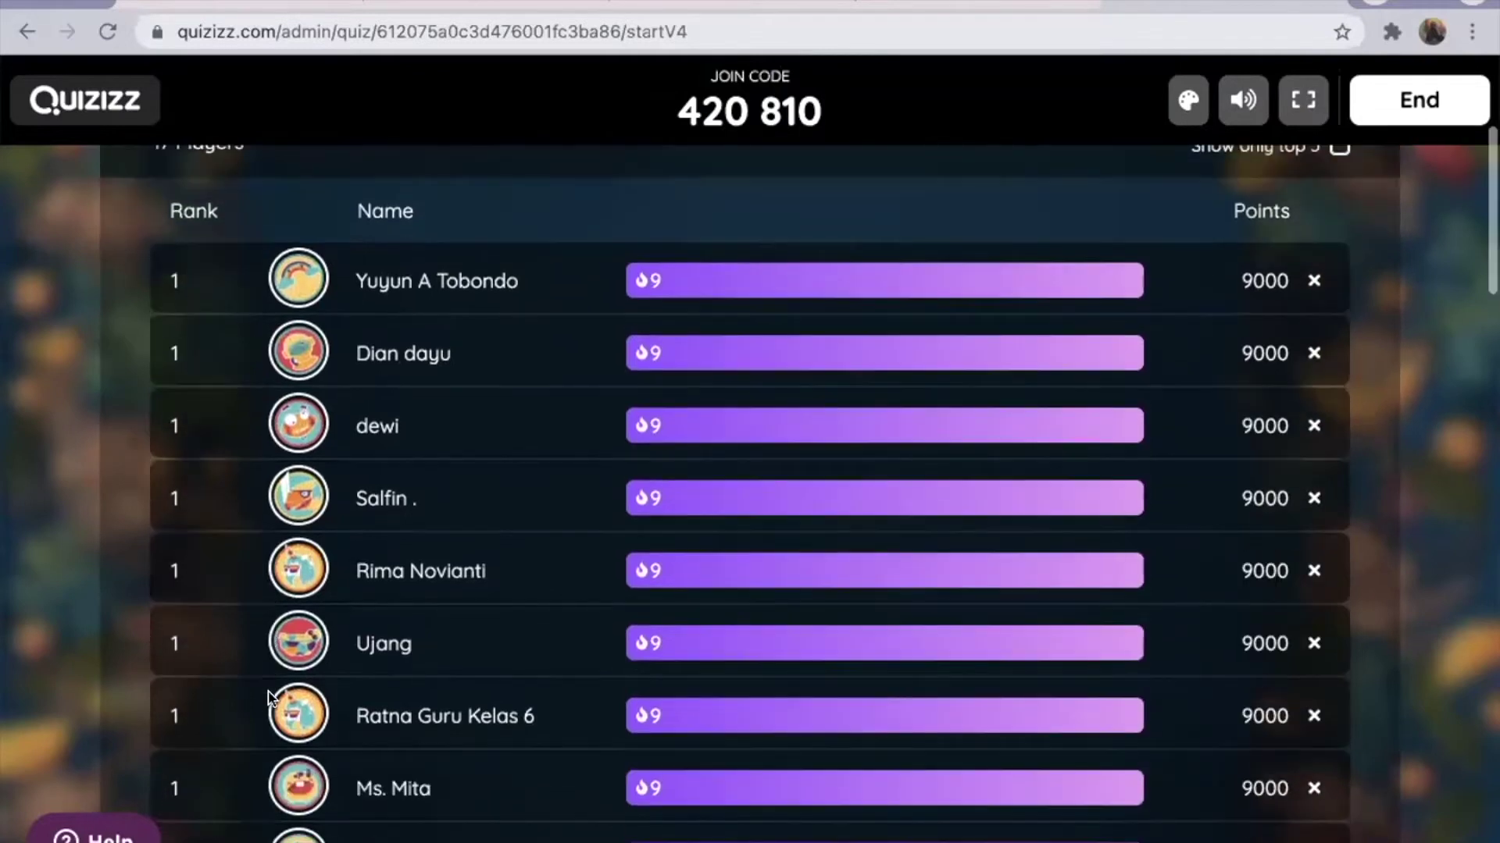
{"action": "scroll", "coordinate": [269, 697], "scroll_direction": "down", "scroll_amount": 12}
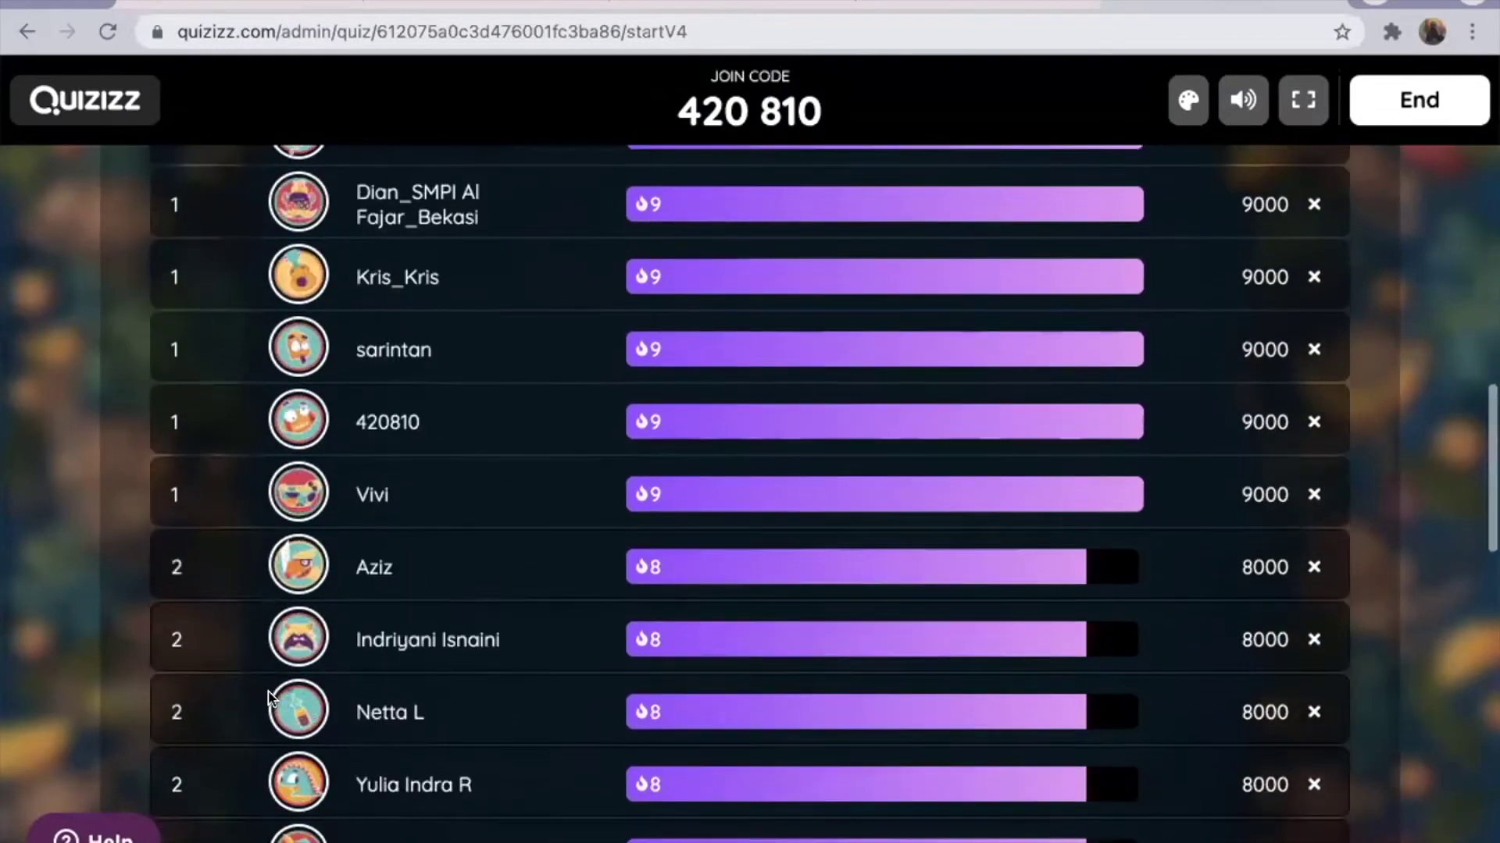
{"action": "scroll", "coordinate": [269, 698], "scroll_direction": "down", "scroll_amount": 4}
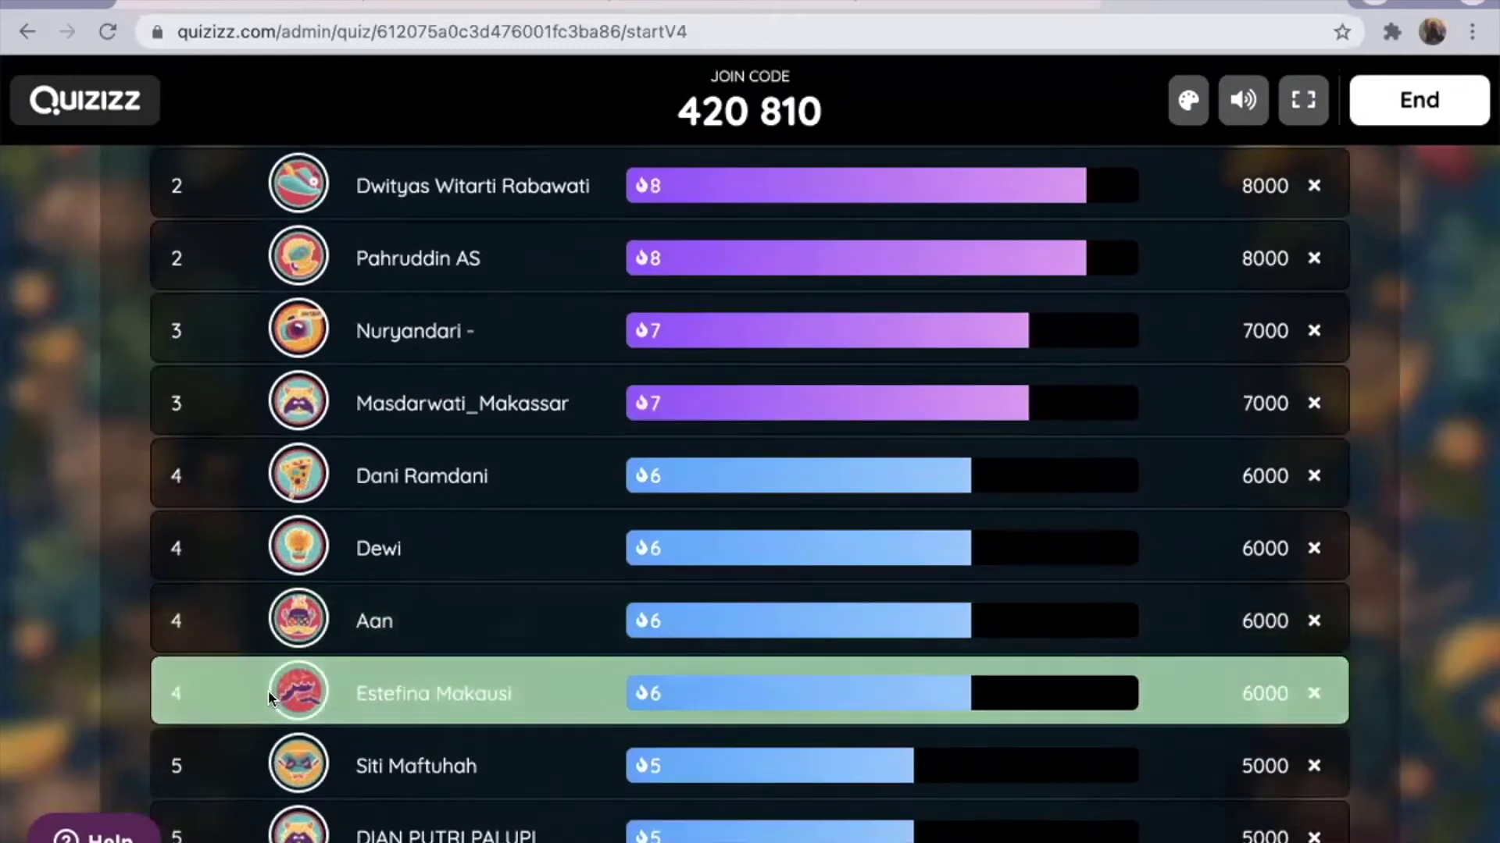
{"action": "scroll", "coordinate": [269, 695], "scroll_direction": "down", "scroll_amount": 6}
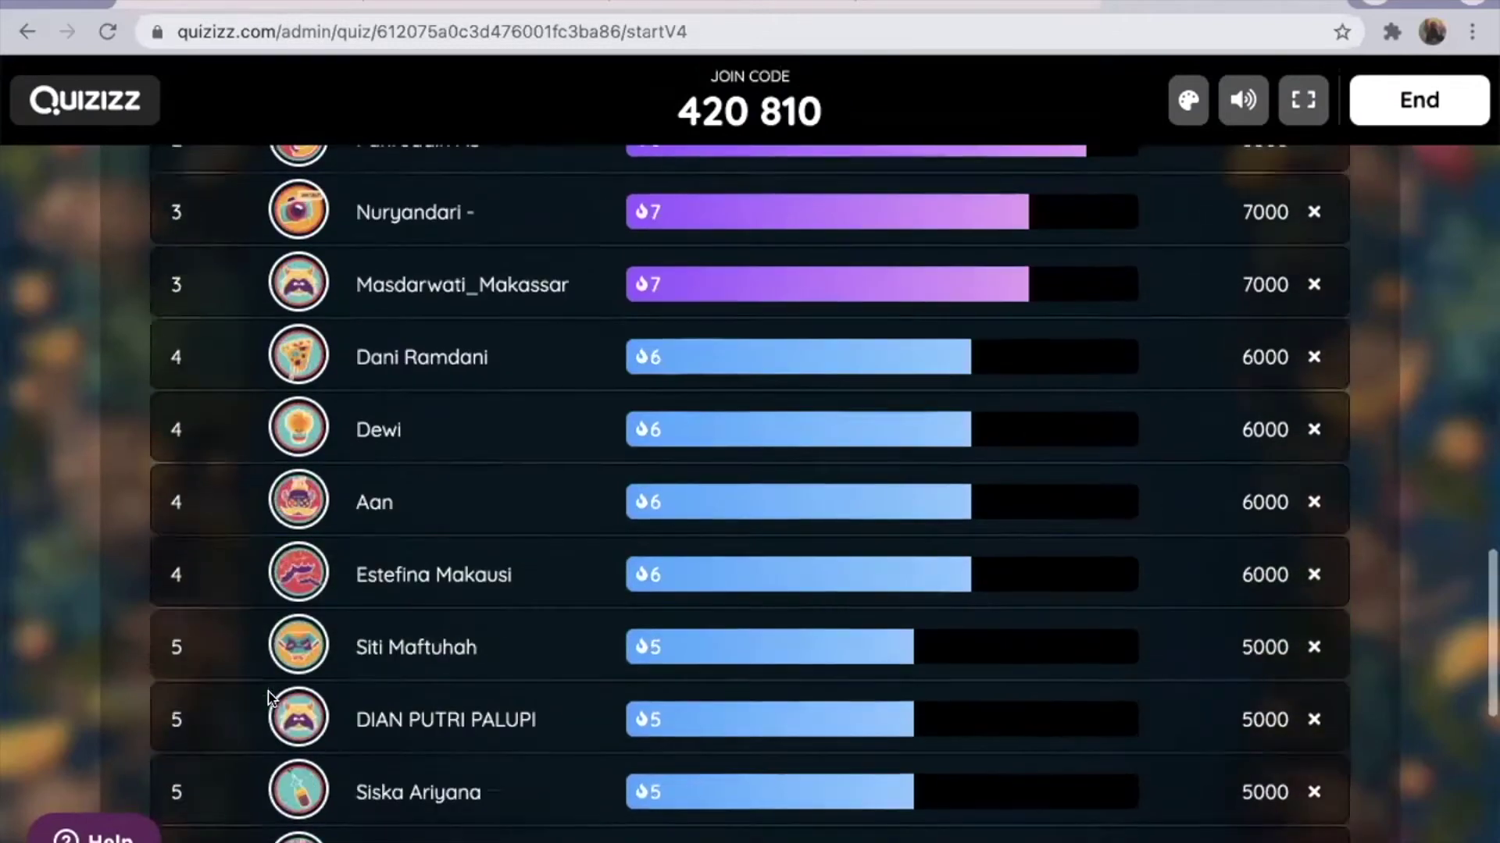
{"action": "scroll", "coordinate": [268, 695], "scroll_direction": "down", "scroll_amount": 2}
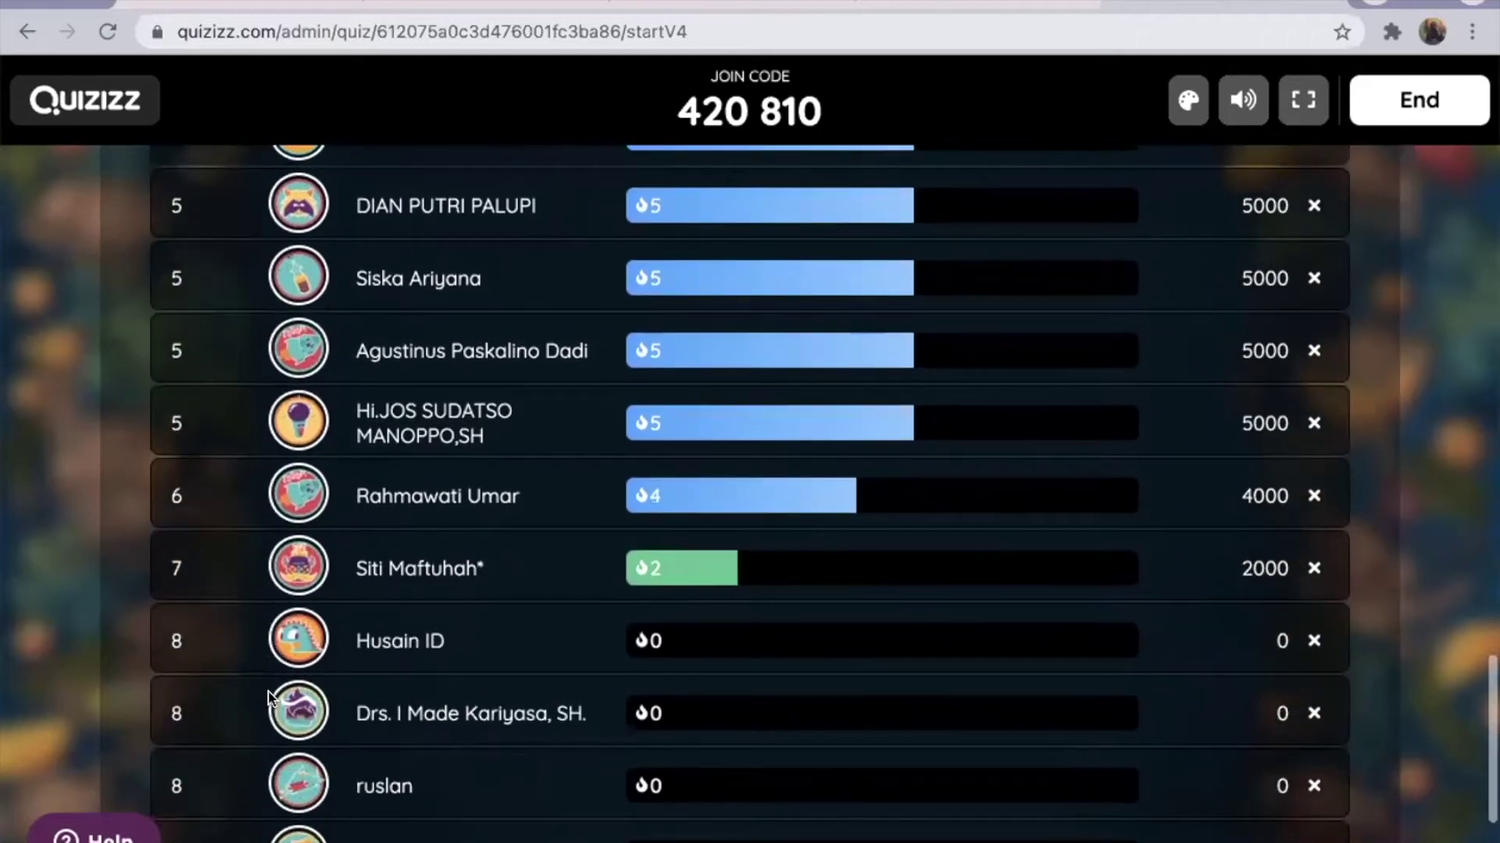
- Check the live leaderboard's completed count and follow the participants in the lower ranks as they answer
{"action": "scroll", "coordinate": [269, 695], "scroll_direction": "down", "scroll_amount": 2}
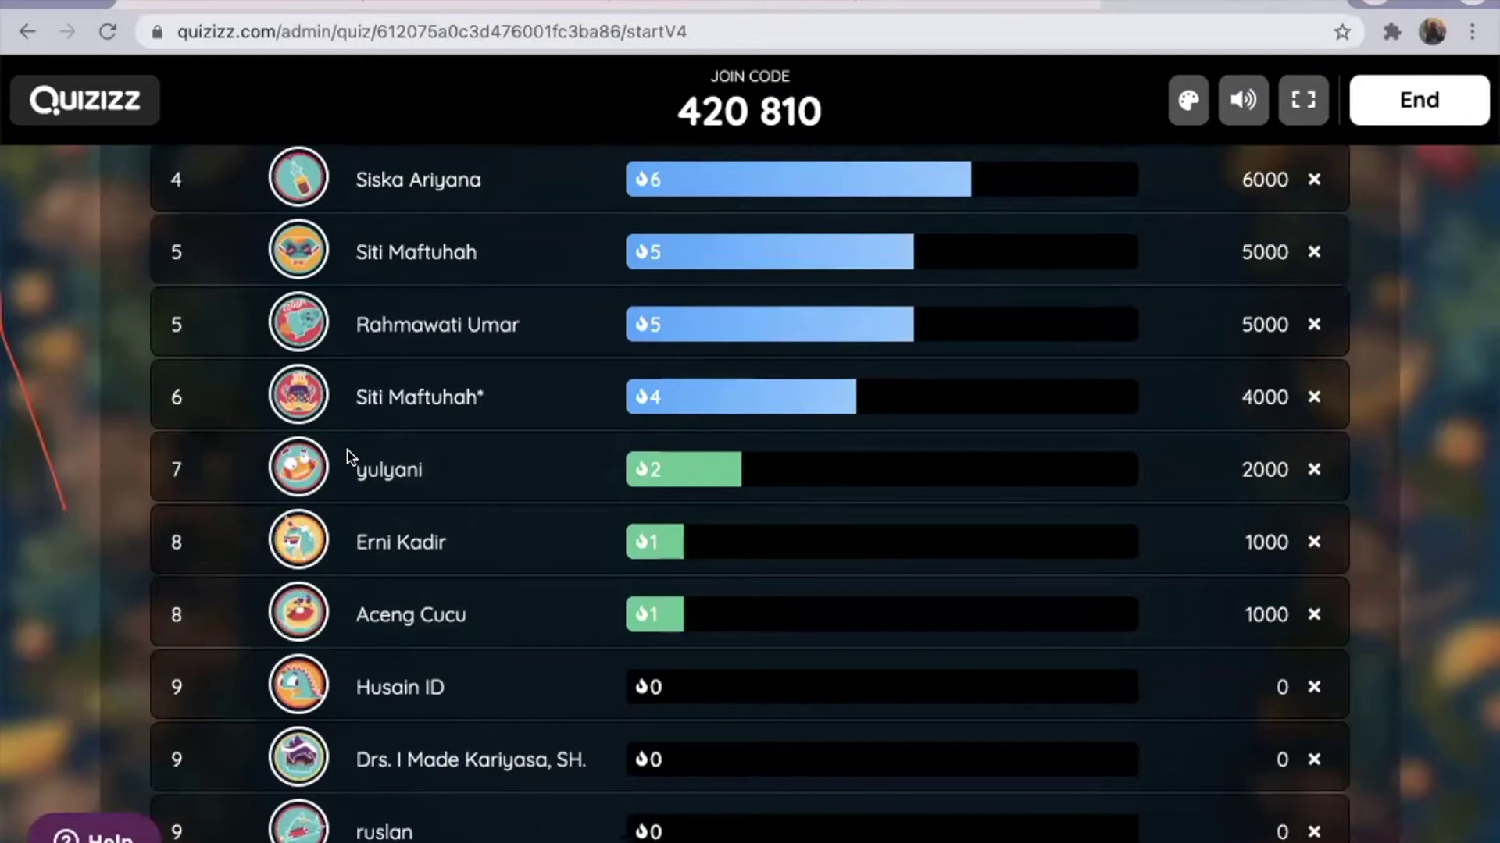
{"action": "scroll", "coordinate": [350, 457], "scroll_direction": "up", "scroll_amount": 10}
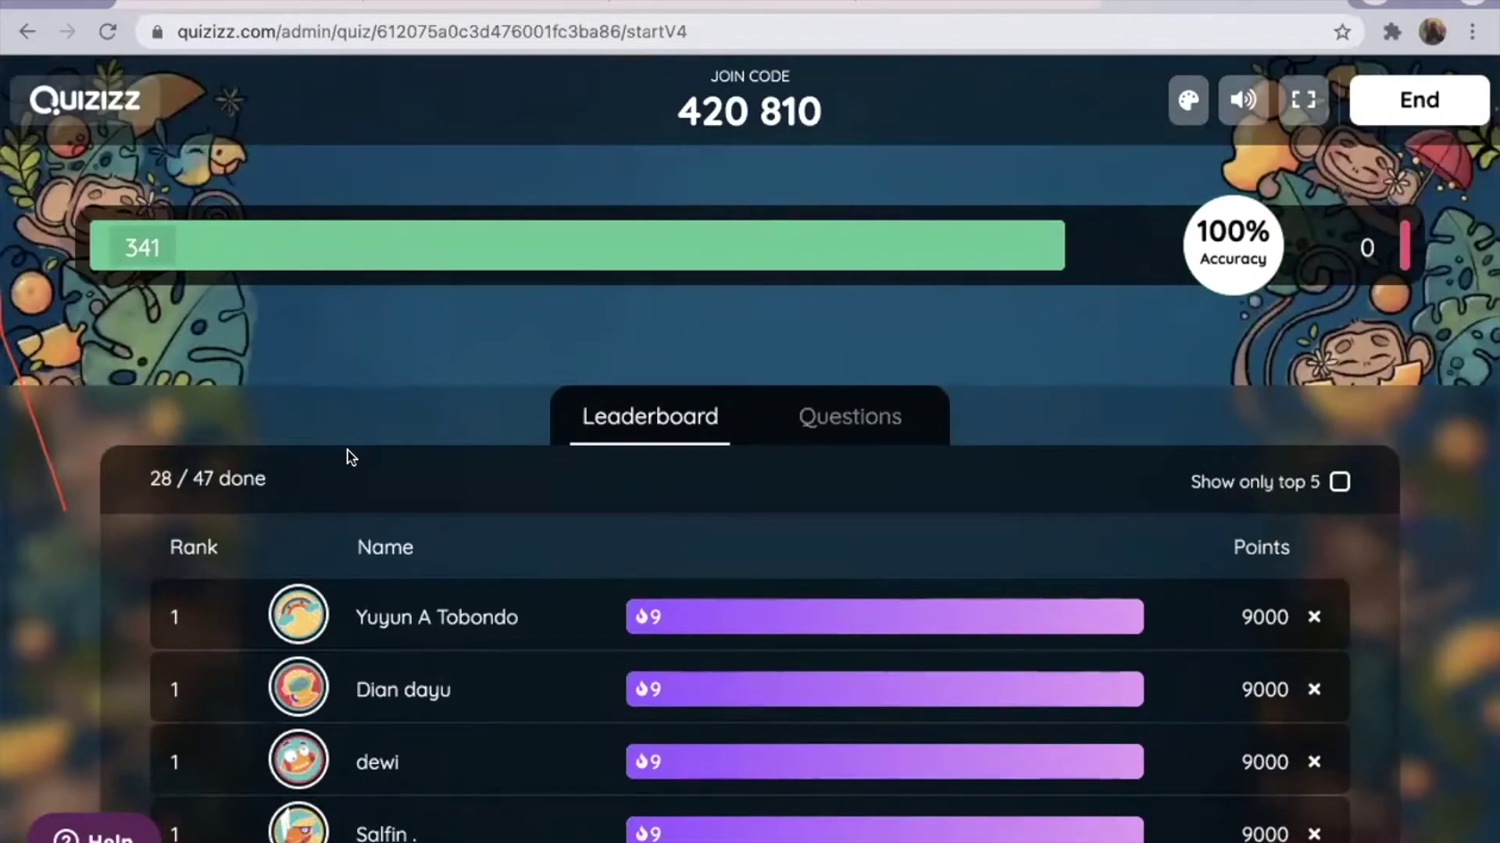
{"action": "scroll", "coordinate": [349, 457], "scroll_direction": "down", "scroll_amount": 20}
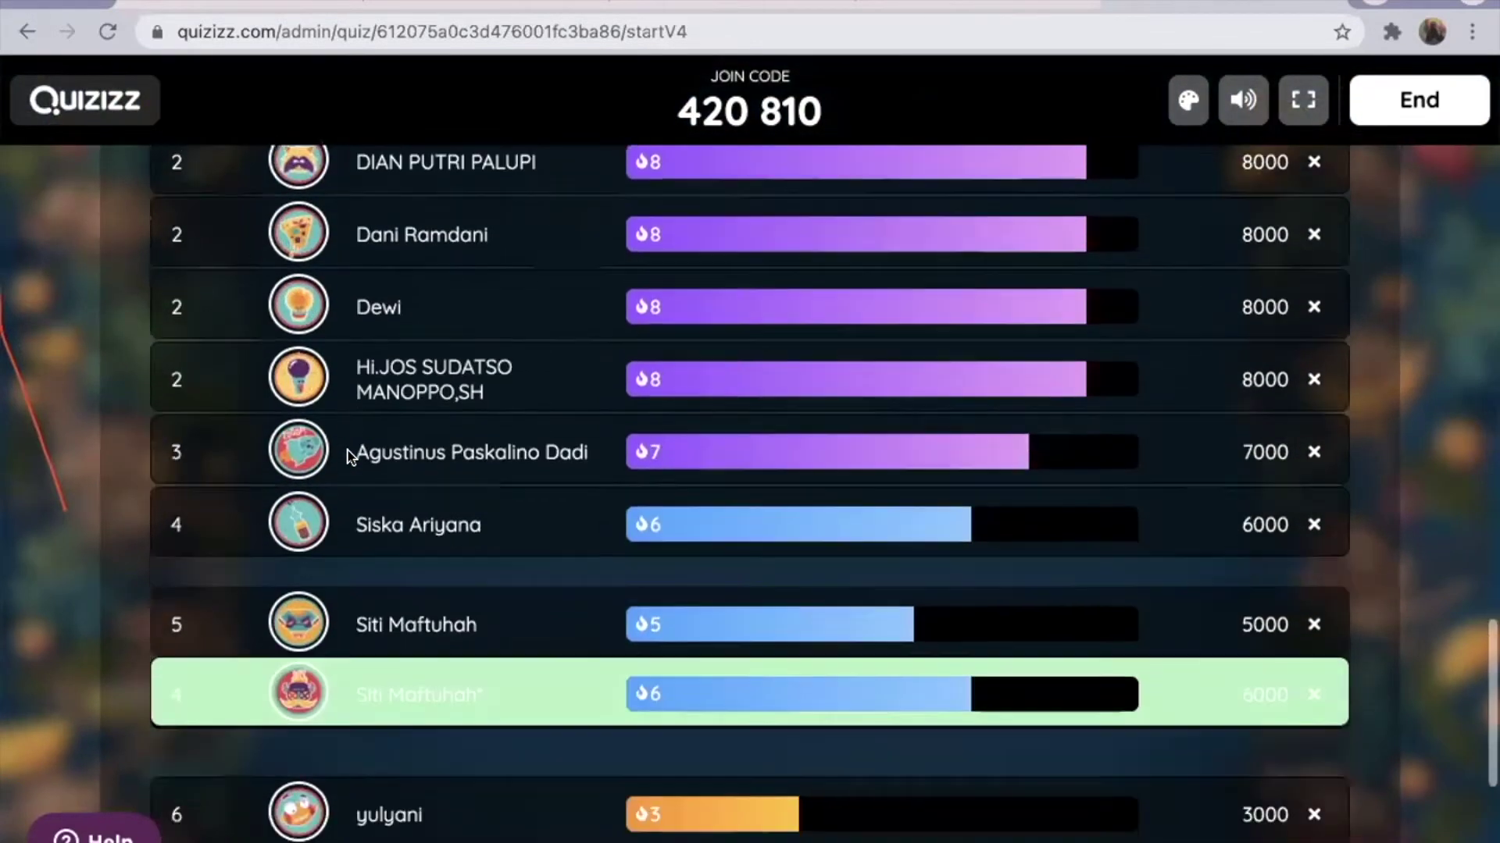
{"action": "scroll", "coordinate": [347, 455], "scroll_direction": "down", "scroll_amount": 2}
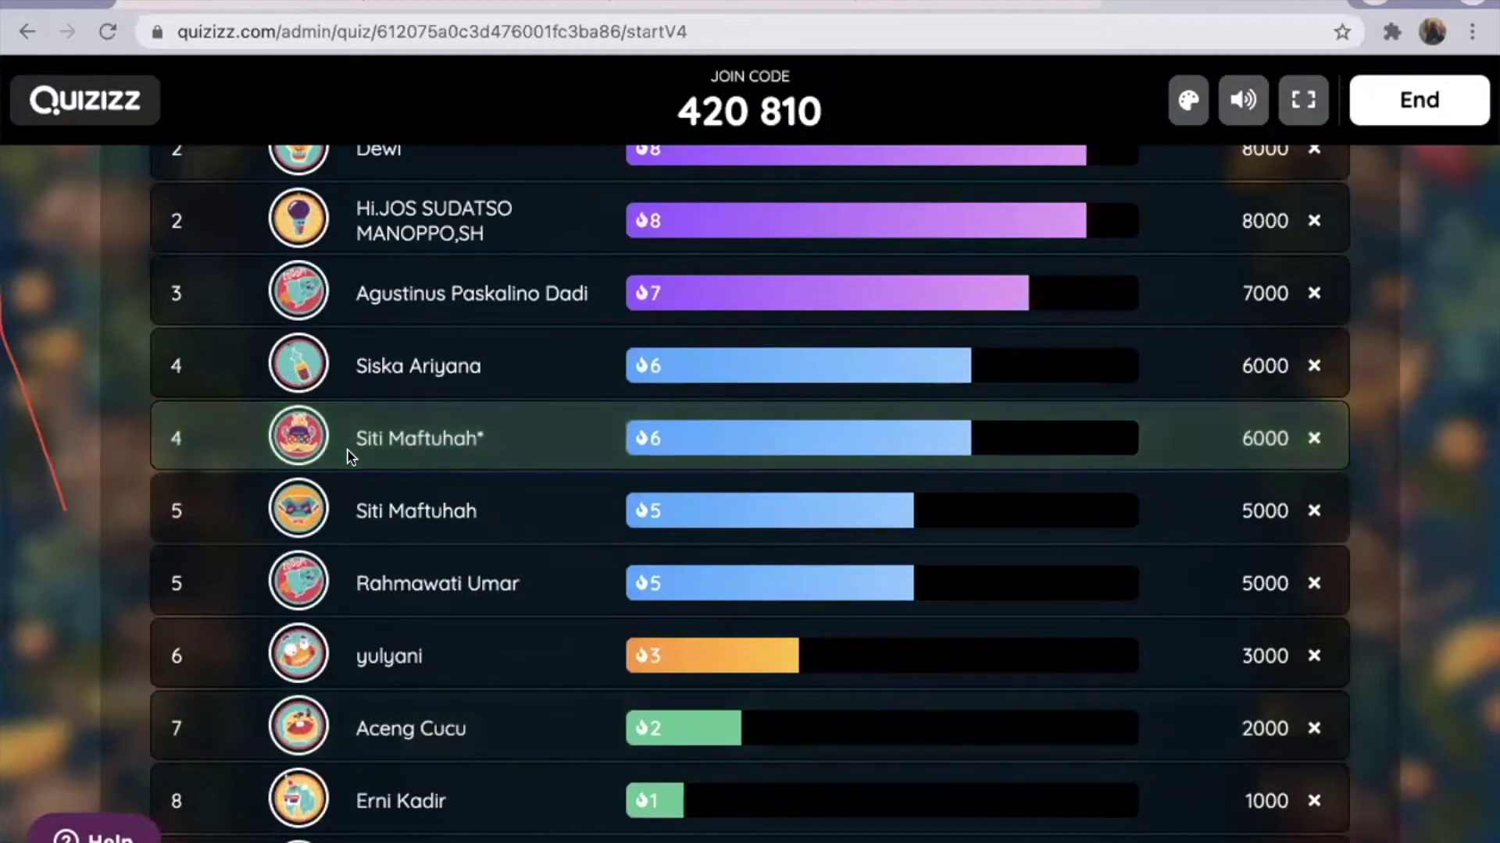
{"action": "scroll", "coordinate": [349, 457], "scroll_direction": "down", "scroll_amount": 4}
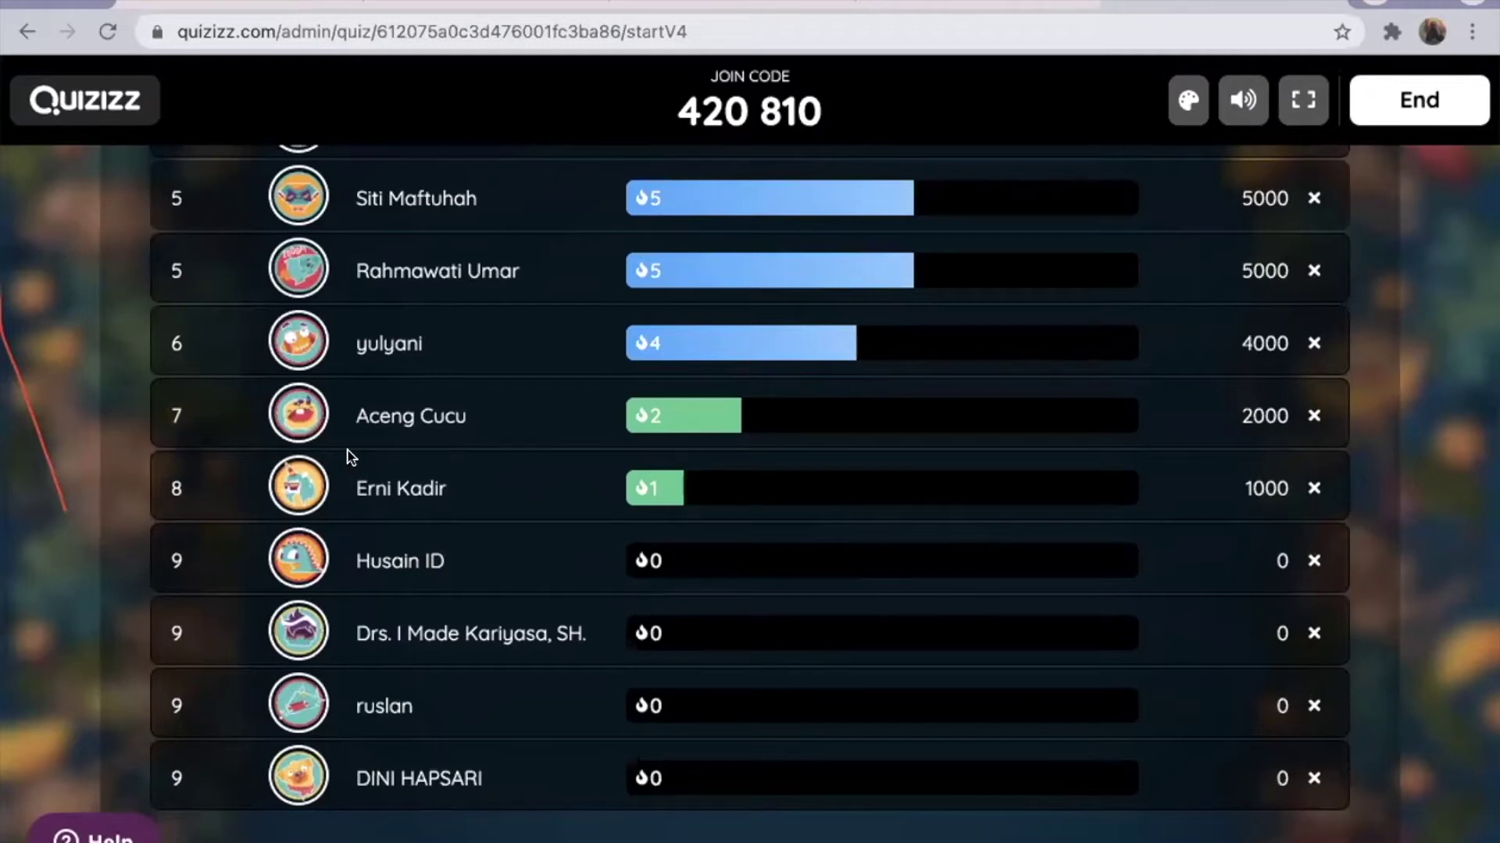
{"action": "scroll", "coordinate": [349, 457], "scroll_direction": "up", "scroll_amount": 3}
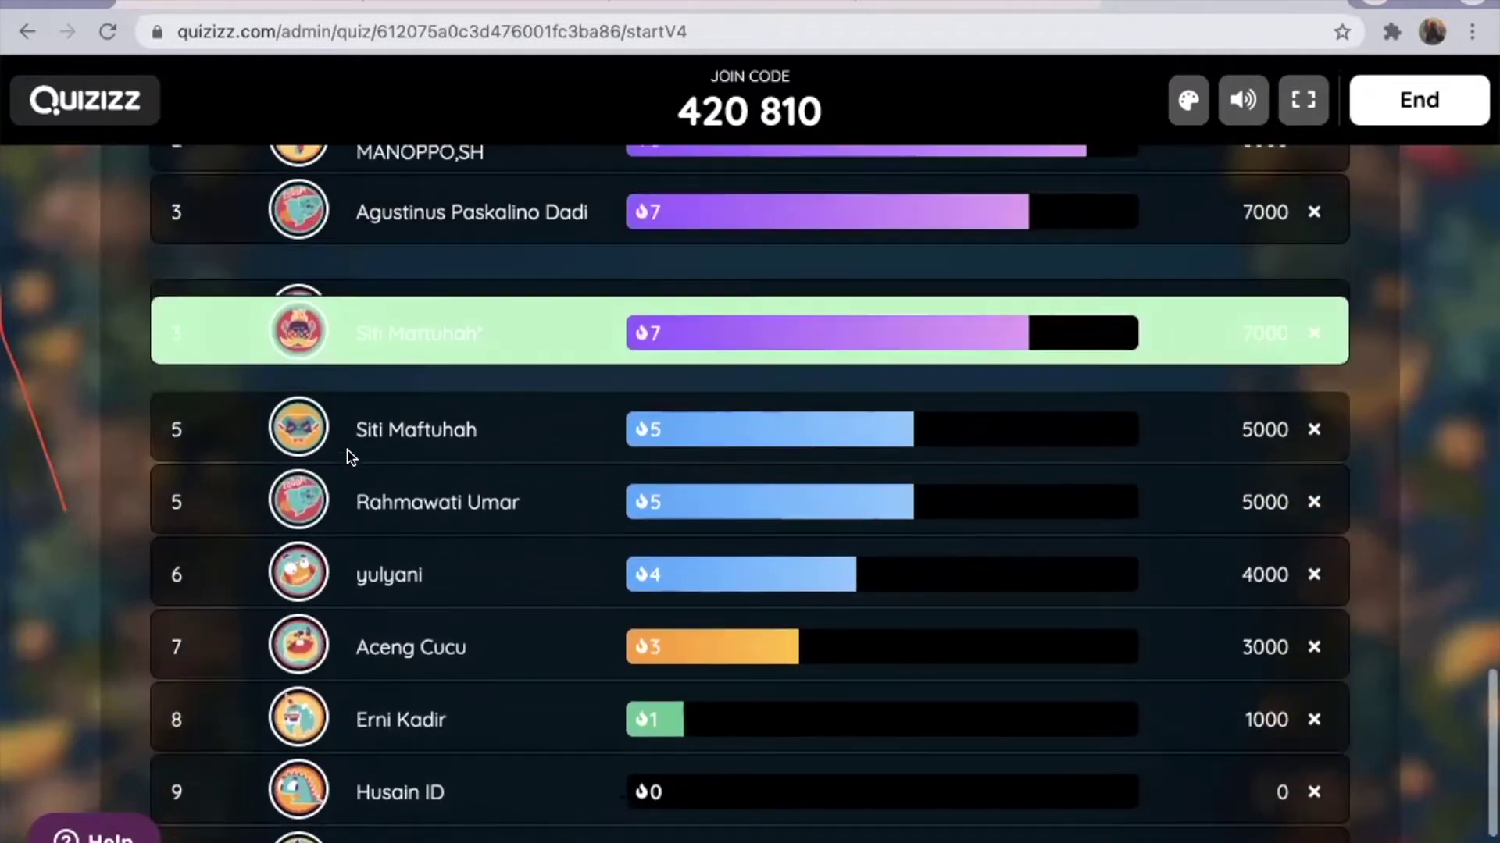
{"action": "scroll", "coordinate": [349, 457], "scroll_direction": "up", "scroll_amount": 2}
{"action": "scroll", "coordinate": [349, 457], "scroll_direction": "up", "scroll_amount": 5}
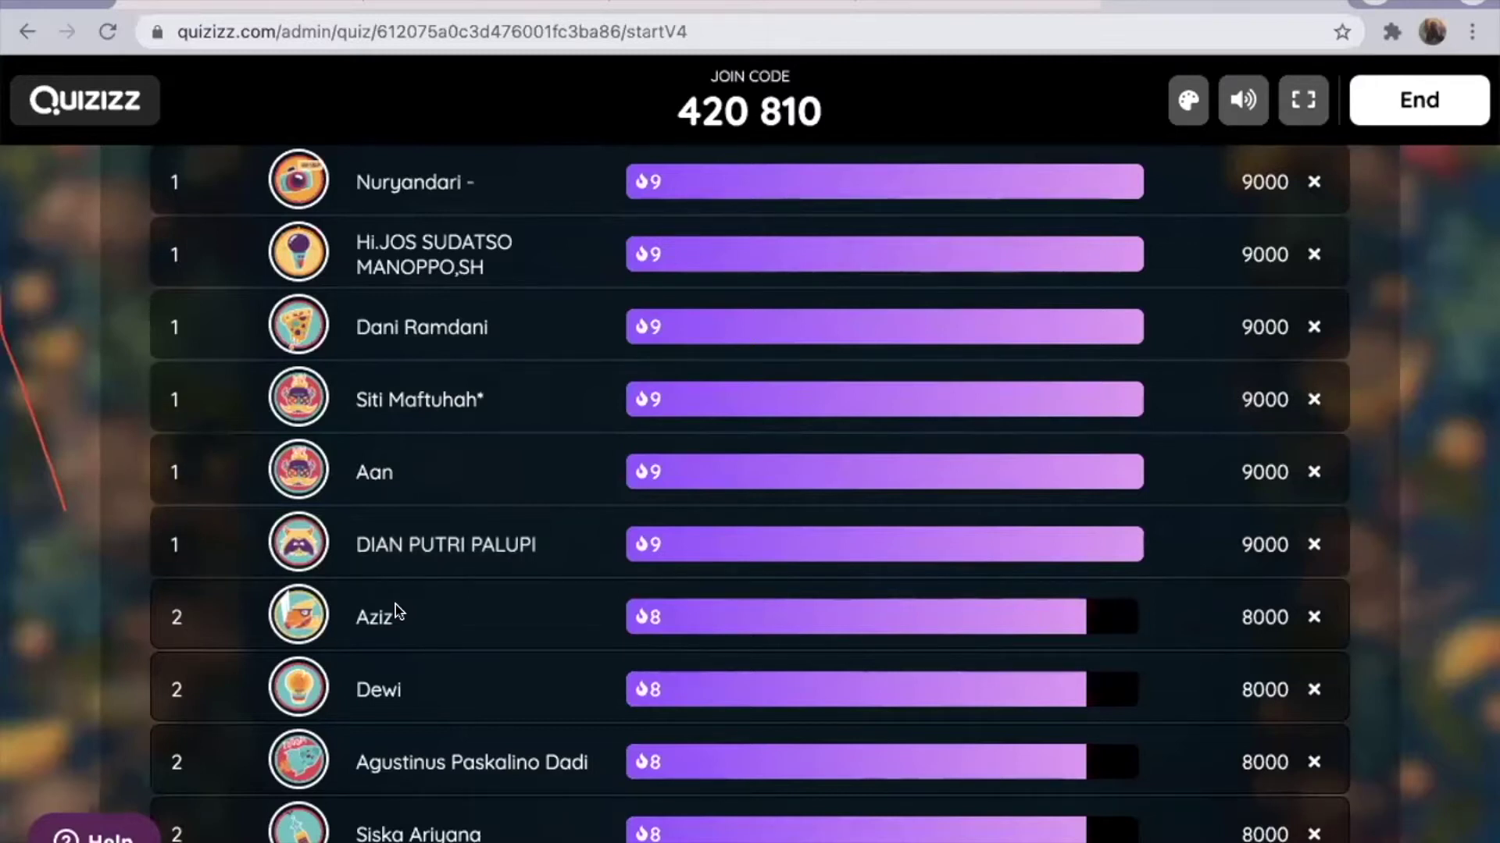
- Compare the participants close to finishing with those at zero points at the end of the leaderboard
{"action": "scroll", "coordinate": [395, 604], "scroll_direction": "down", "scroll_amount": 5}
{"action": "scroll", "coordinate": [396, 604], "scroll_direction": "down", "scroll_amount": 4}
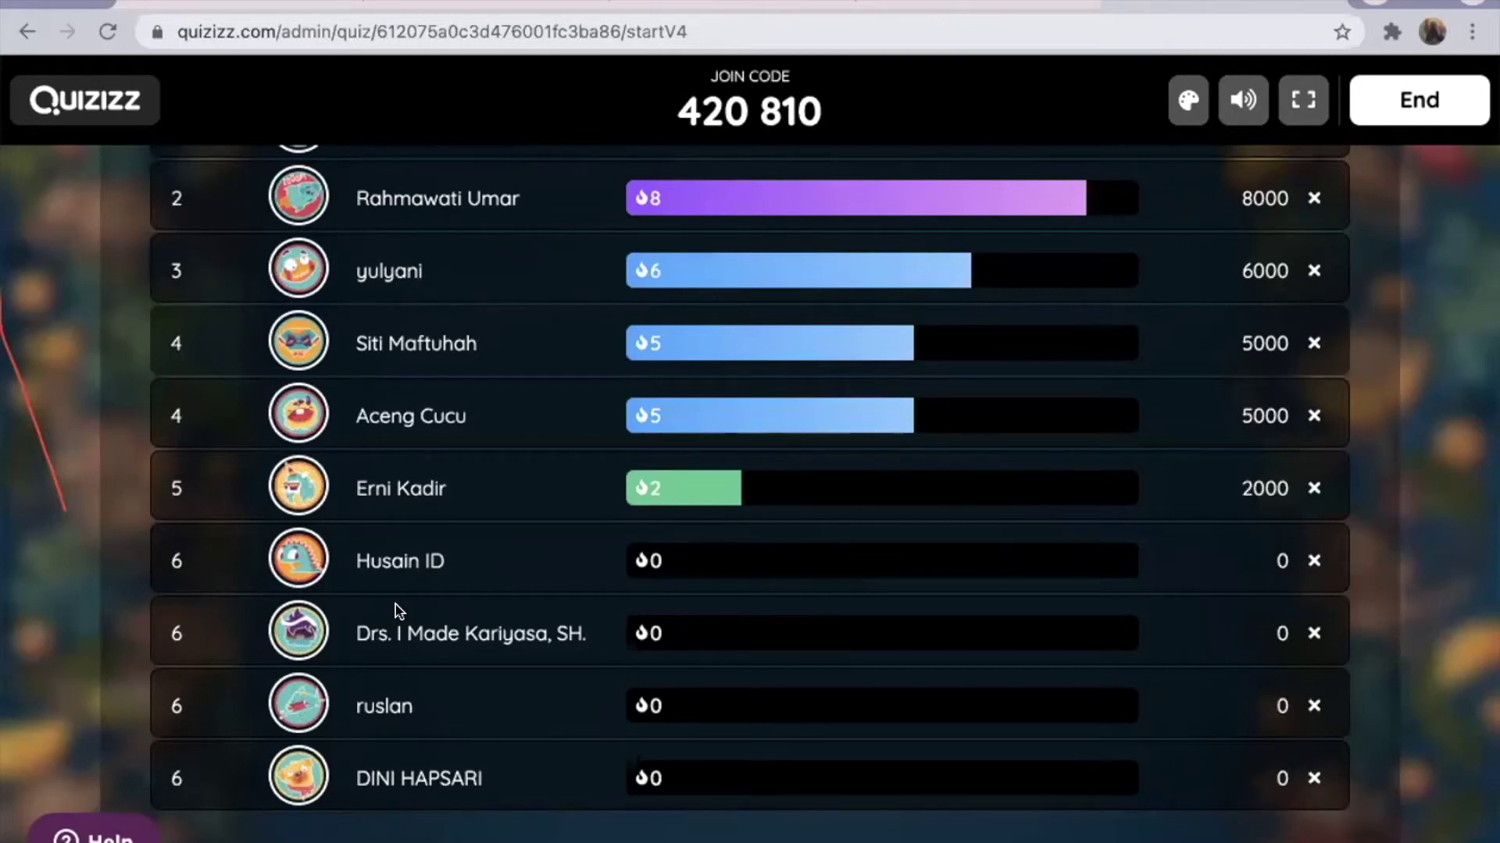
{"action": "scroll", "coordinate": [395, 604], "scroll_direction": "up", "scroll_amount": 5}
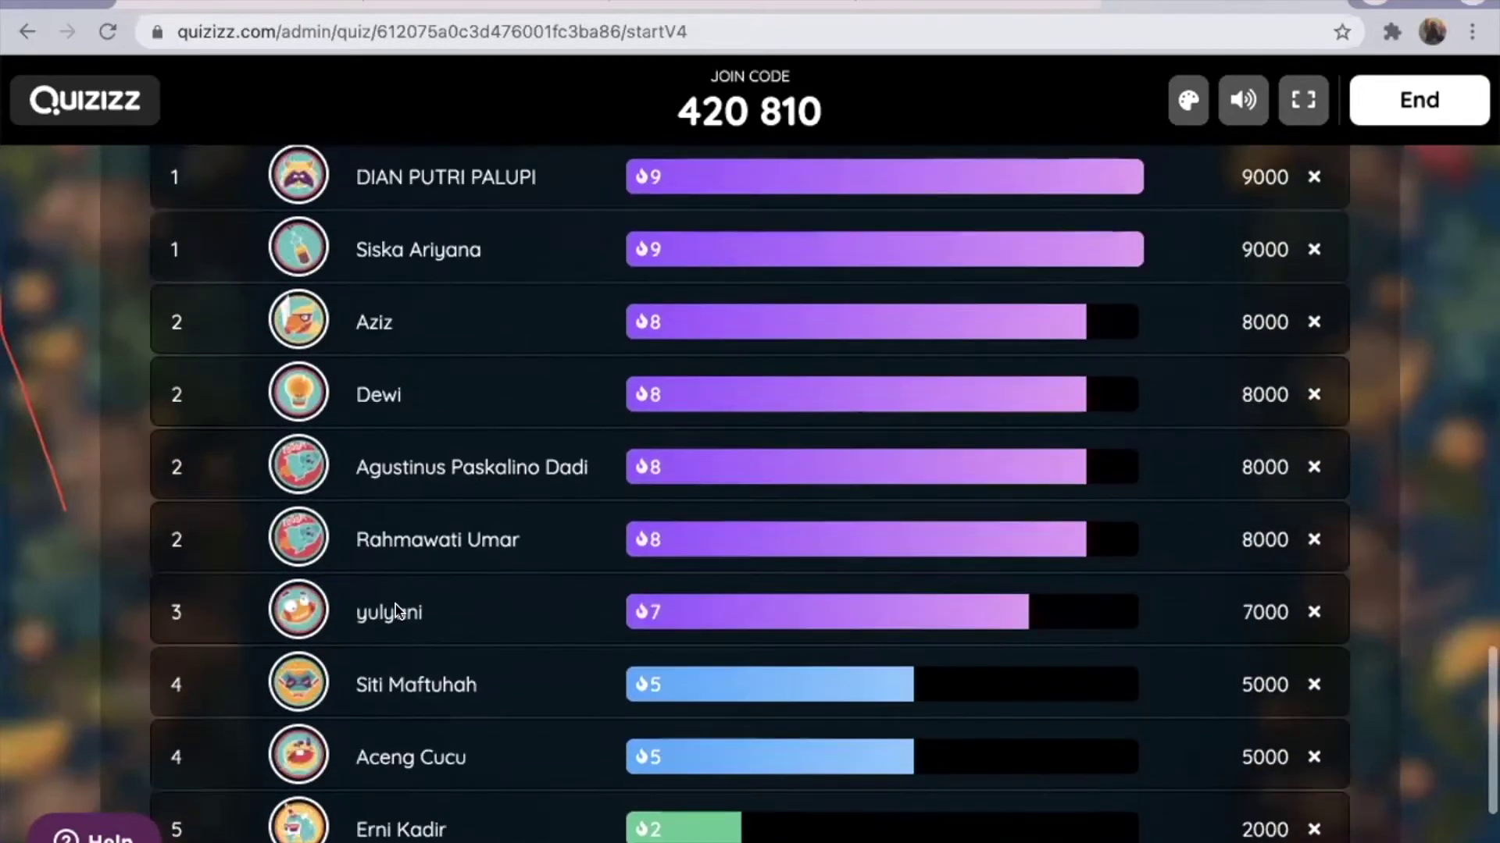
{"action": "scroll", "coordinate": [395, 604], "scroll_direction": "up", "scroll_amount": 2}
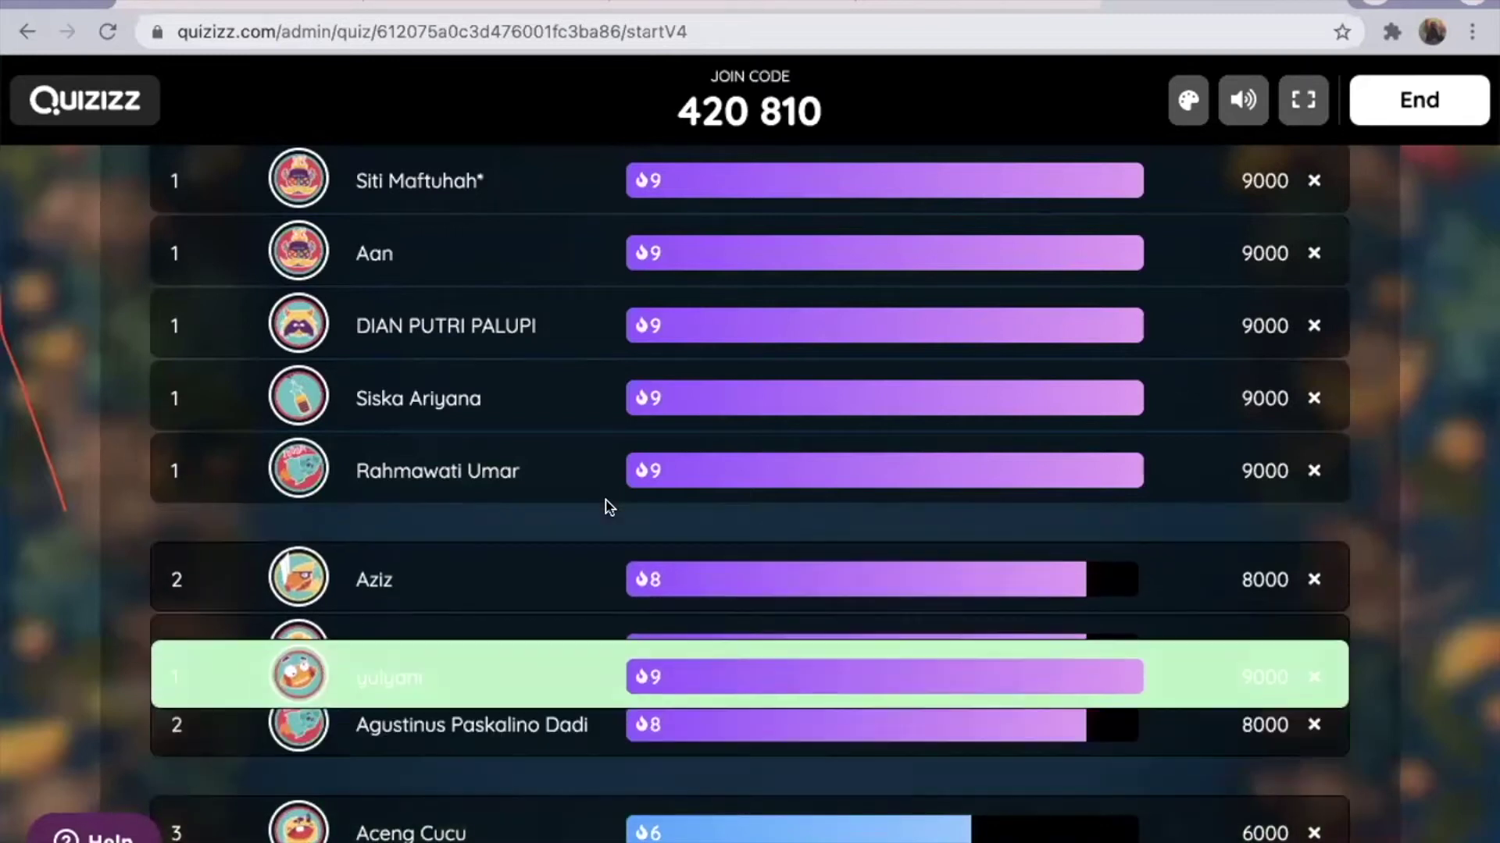
{"action": "scroll", "coordinate": [606, 509], "scroll_direction": "down", "scroll_amount": 6}
{"action": "scroll", "coordinate": [609, 510], "scroll_direction": "up", "scroll_amount": 5}
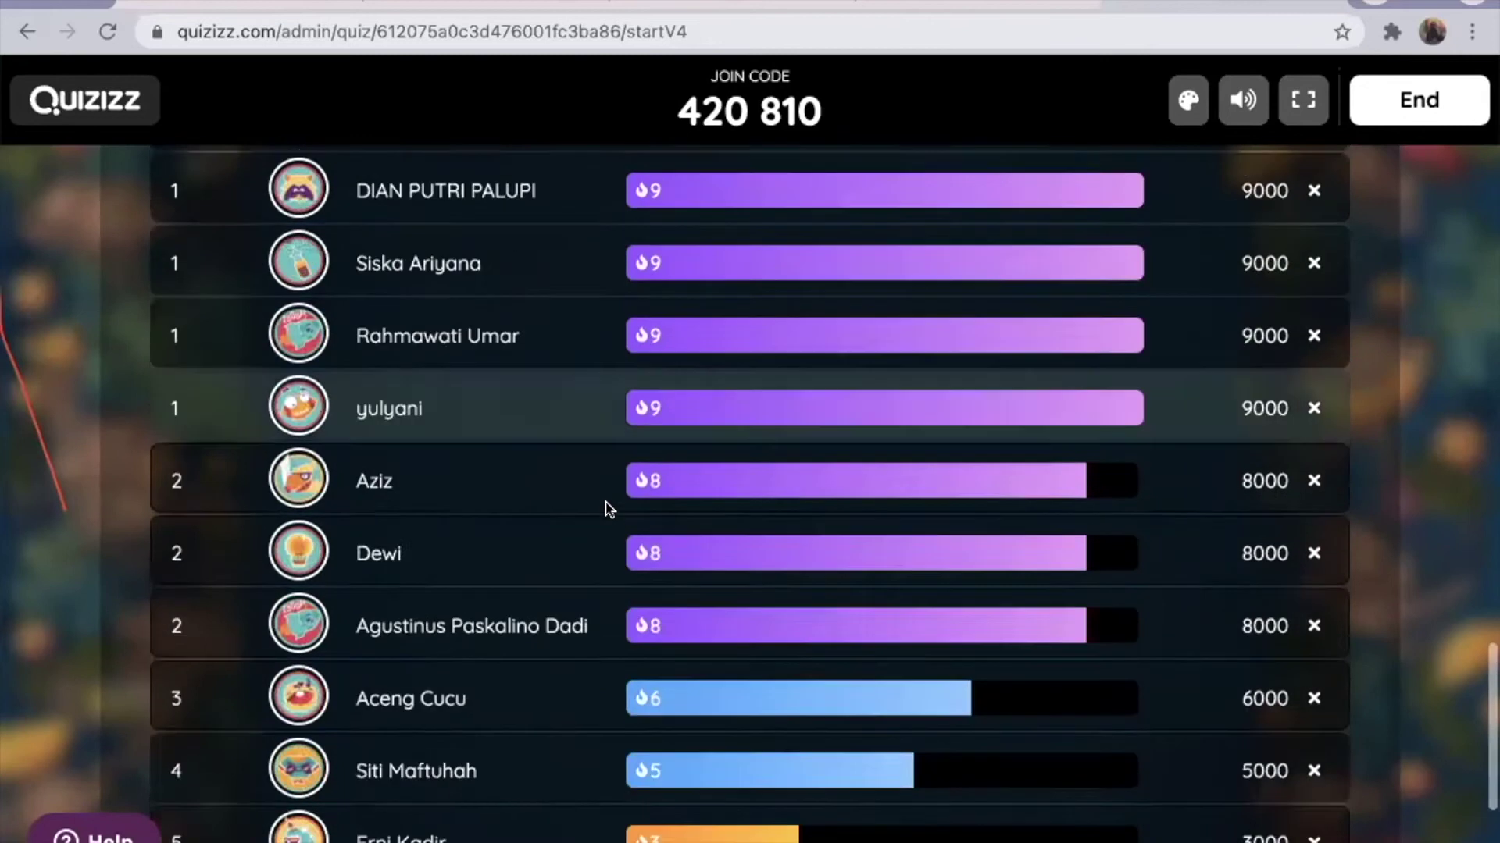
{"action": "scroll", "coordinate": [609, 509], "scroll_direction": "down", "scroll_amount": 1}
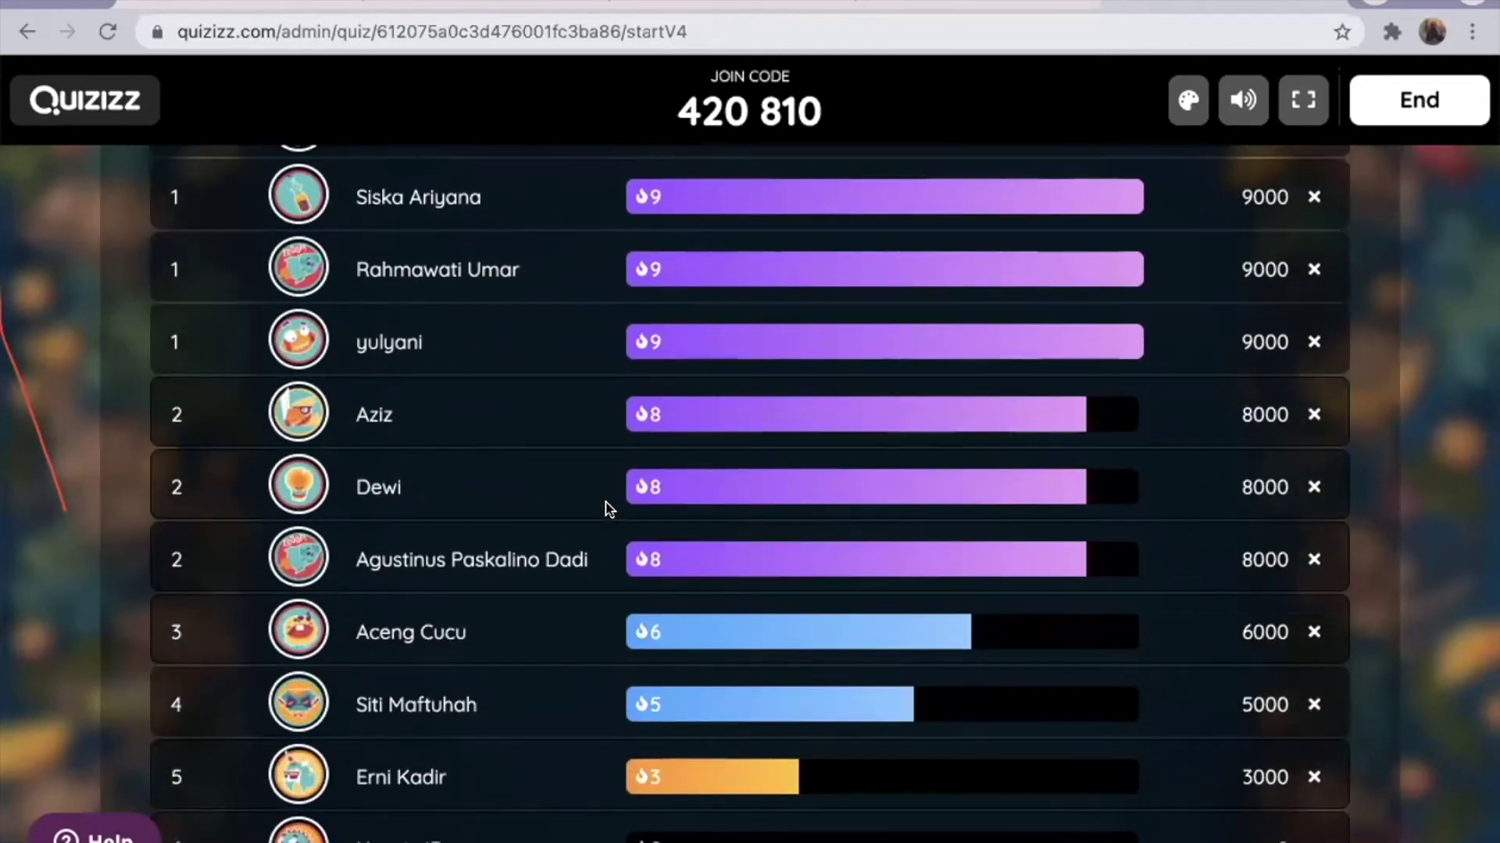
{"action": "scroll", "coordinate": [610, 510], "scroll_direction": "up", "scroll_amount": 5}
{"action": "scroll", "coordinate": [601, 517], "scroll_direction": "down", "scroll_amount": 3}
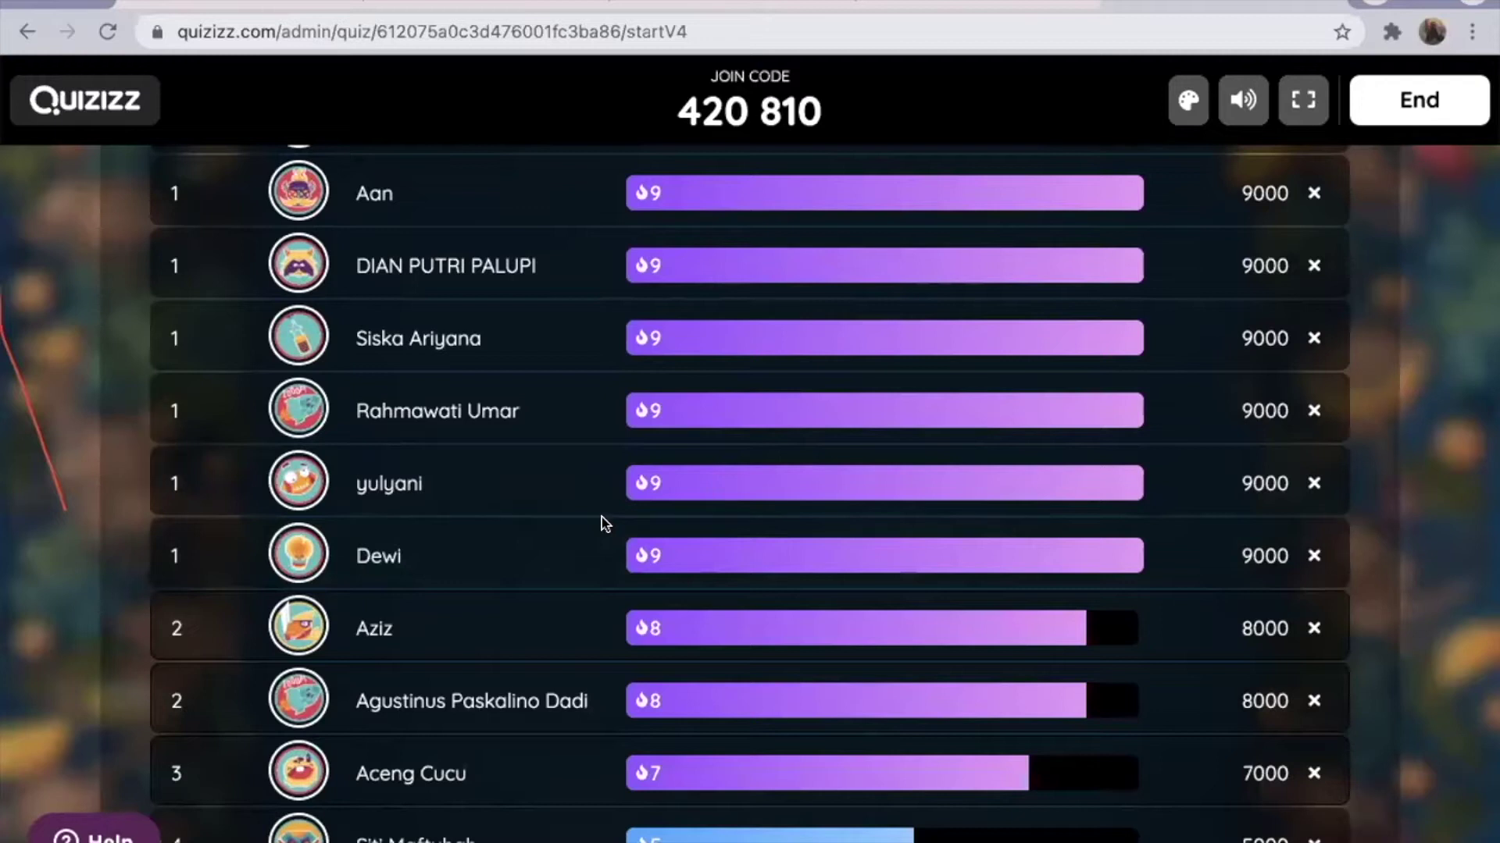
{"action": "scroll", "coordinate": [601, 517], "scroll_direction": "down", "scroll_amount": 4}
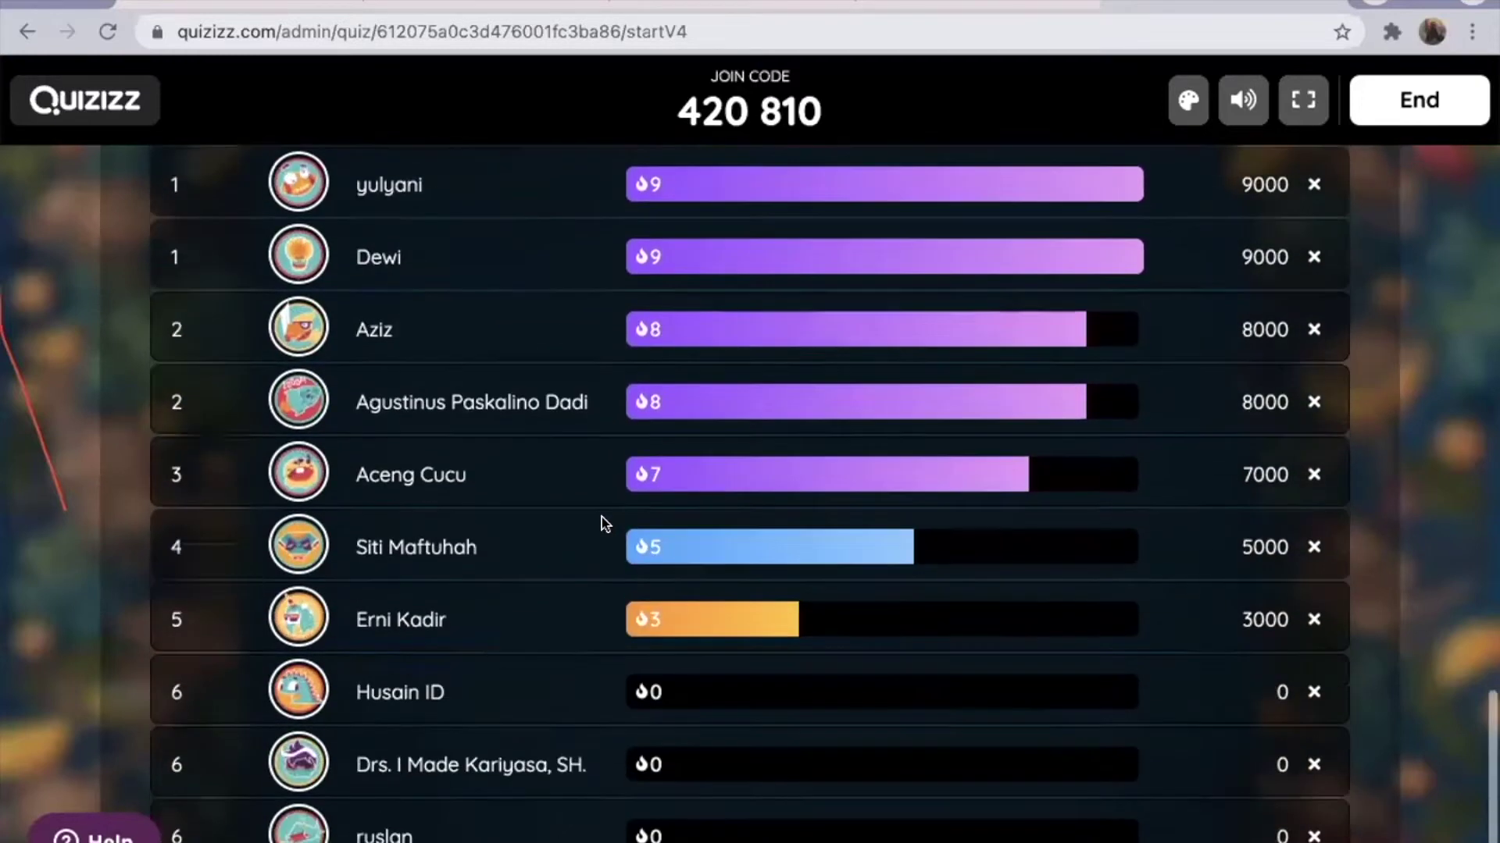
{"action": "scroll", "coordinate": [601, 517], "scroll_direction": "down", "scroll_amount": 2}
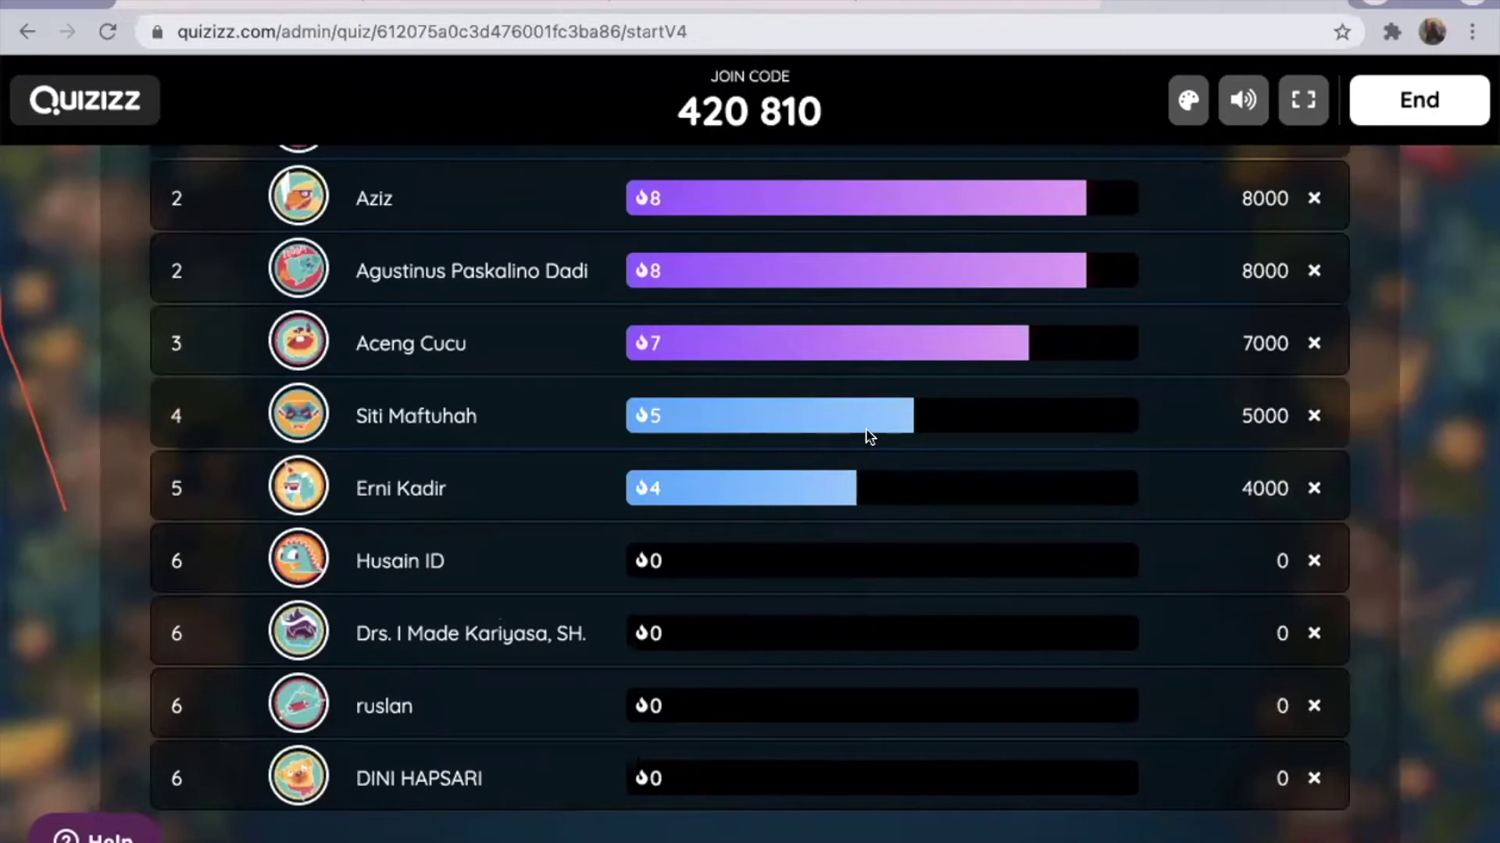
- Take a final look through the leaderboard, and end the live Survey Quizizz session for all participants
{"action": "scroll", "coordinate": [869, 436], "scroll_direction": "up", "scroll_amount": 2}
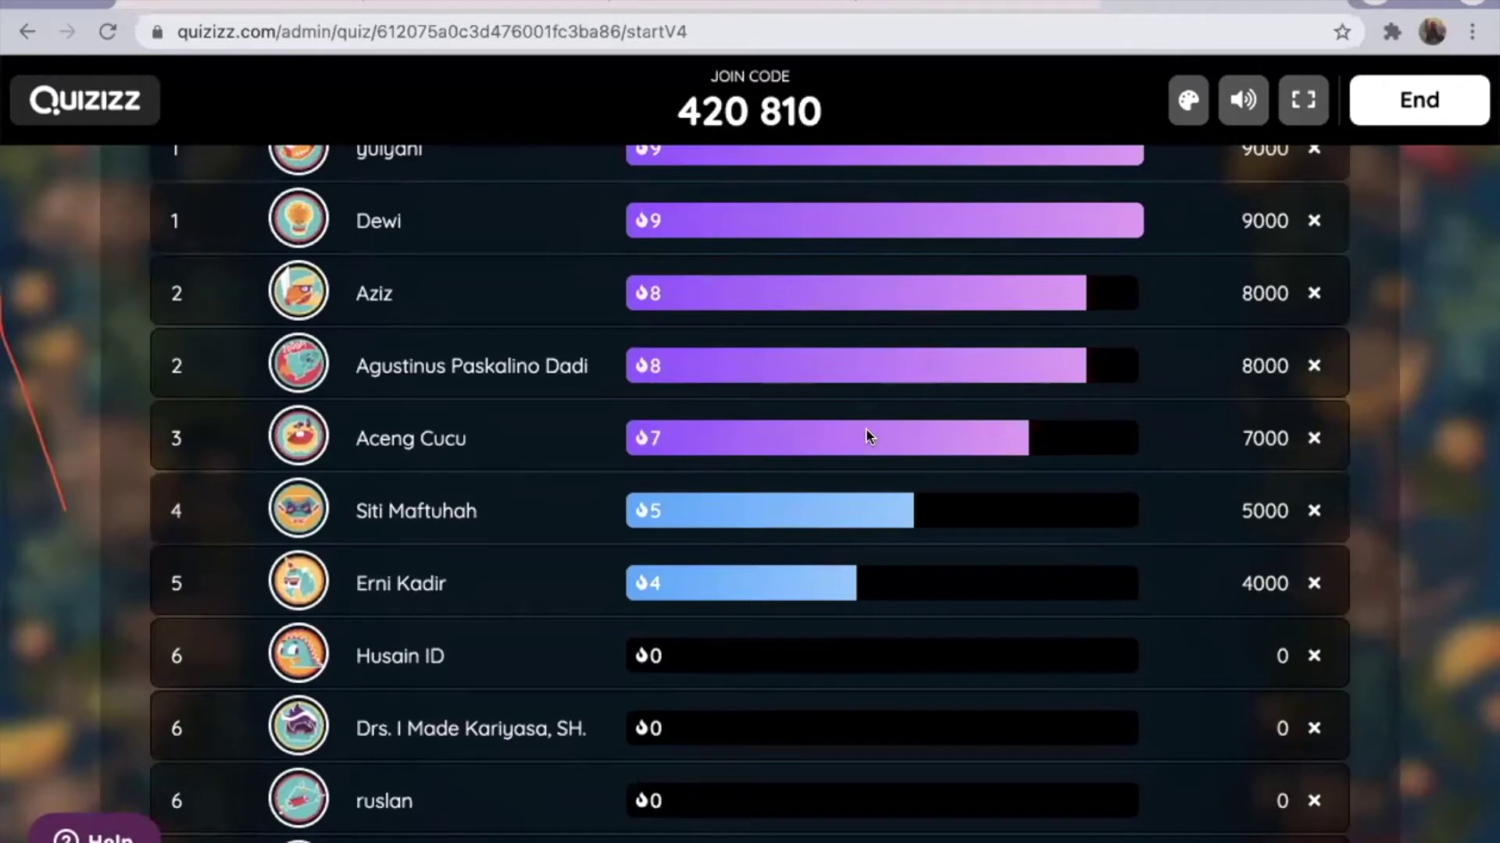
{"action": "scroll", "coordinate": [869, 436], "scroll_direction": "up", "scroll_amount": 15}
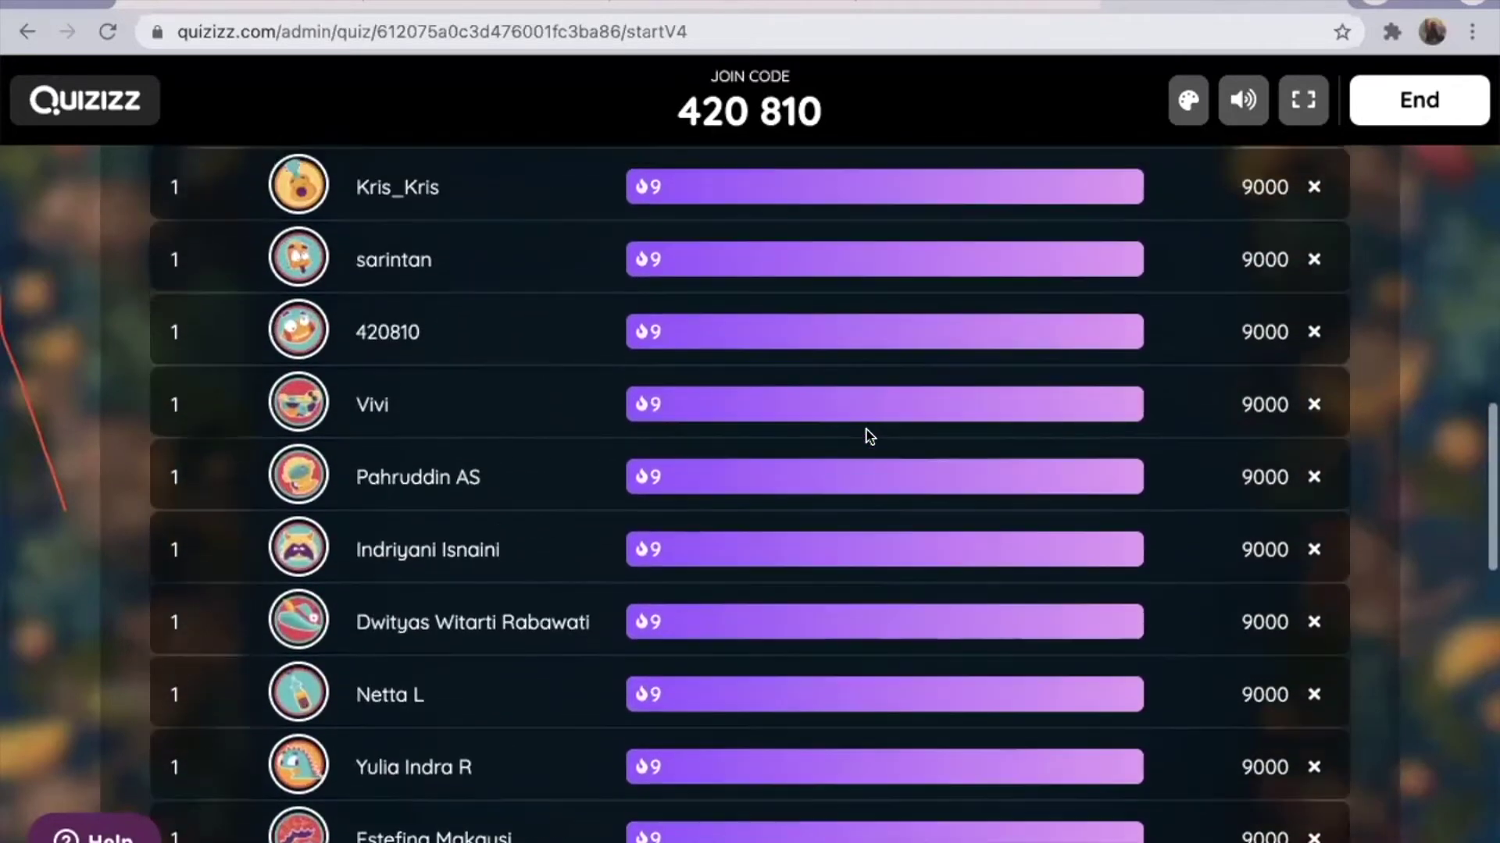
{"action": "scroll", "coordinate": [869, 435], "scroll_direction": "up", "scroll_amount": 8}
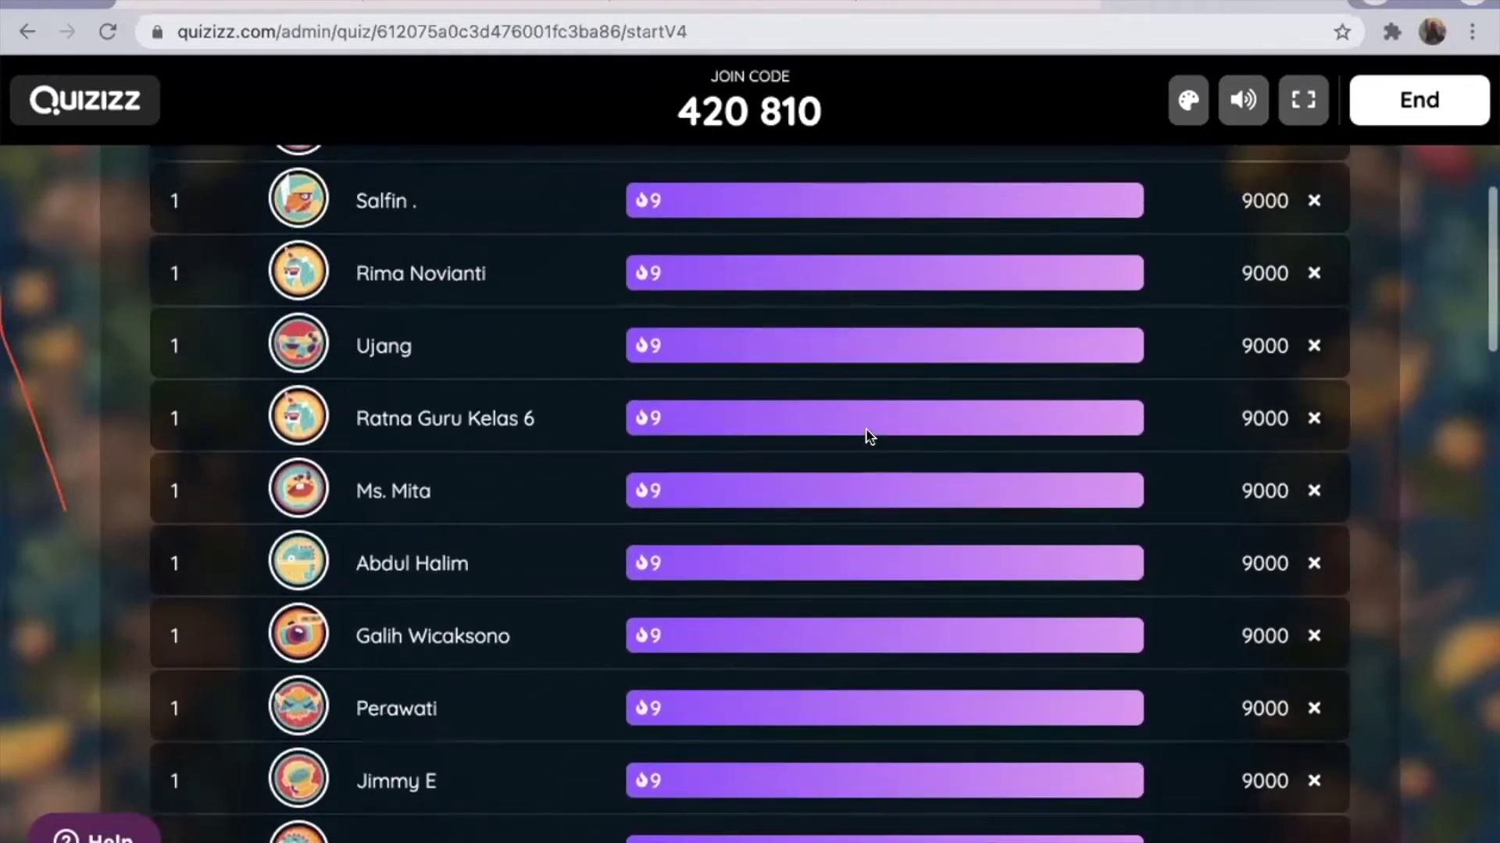
{"action": "scroll", "coordinate": [869, 436], "scroll_direction": "up", "scroll_amount": 5}
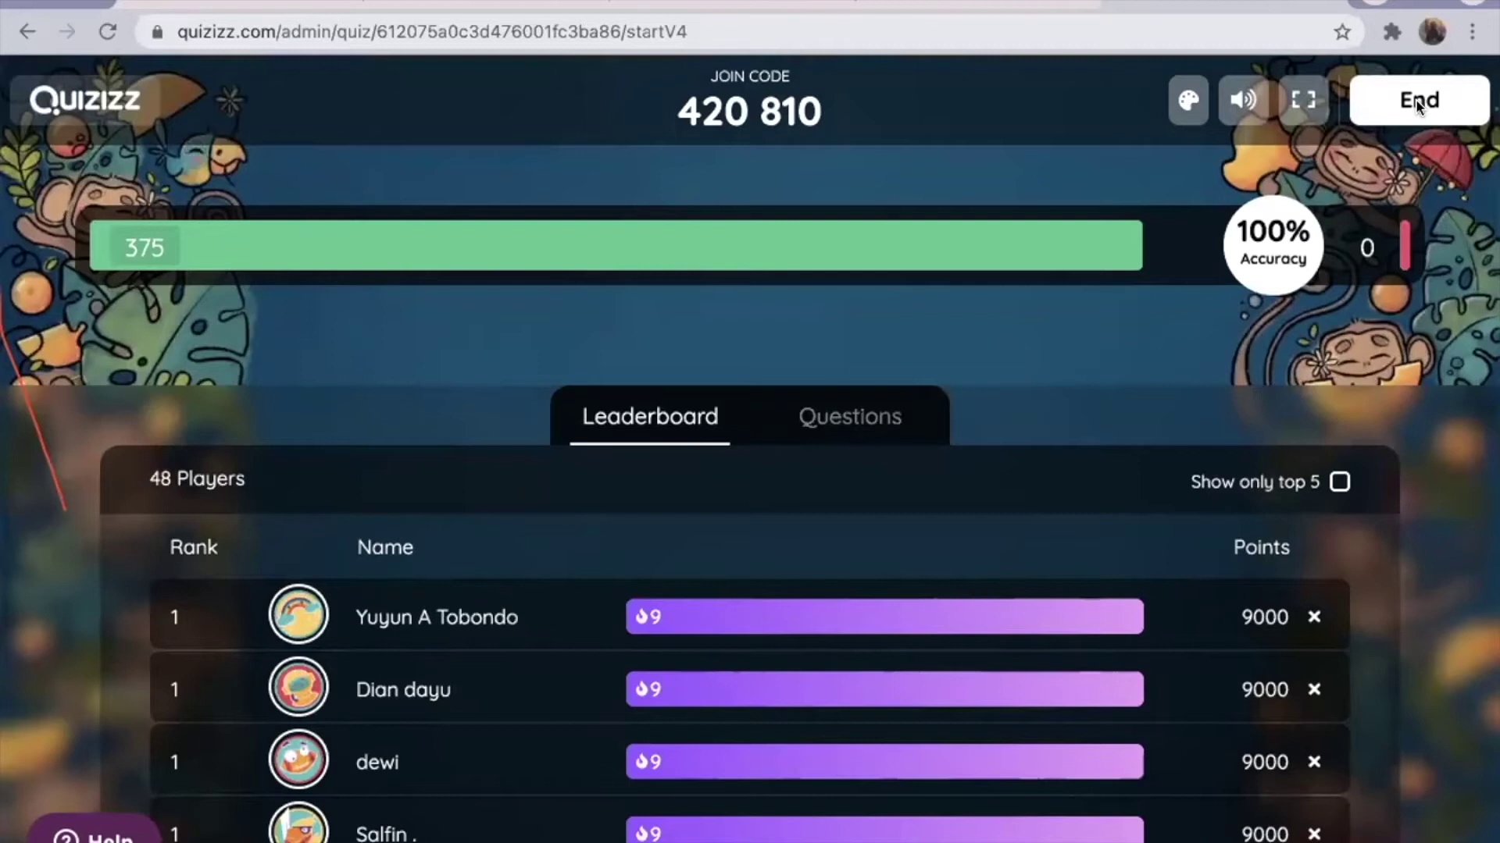
{"action": "scroll", "coordinate": [1144, 629], "scroll_direction": "down", "scroll_amount": 5}
{"action": "scroll", "coordinate": [1144, 629], "scroll_direction": "down", "scroll_amount": 5}
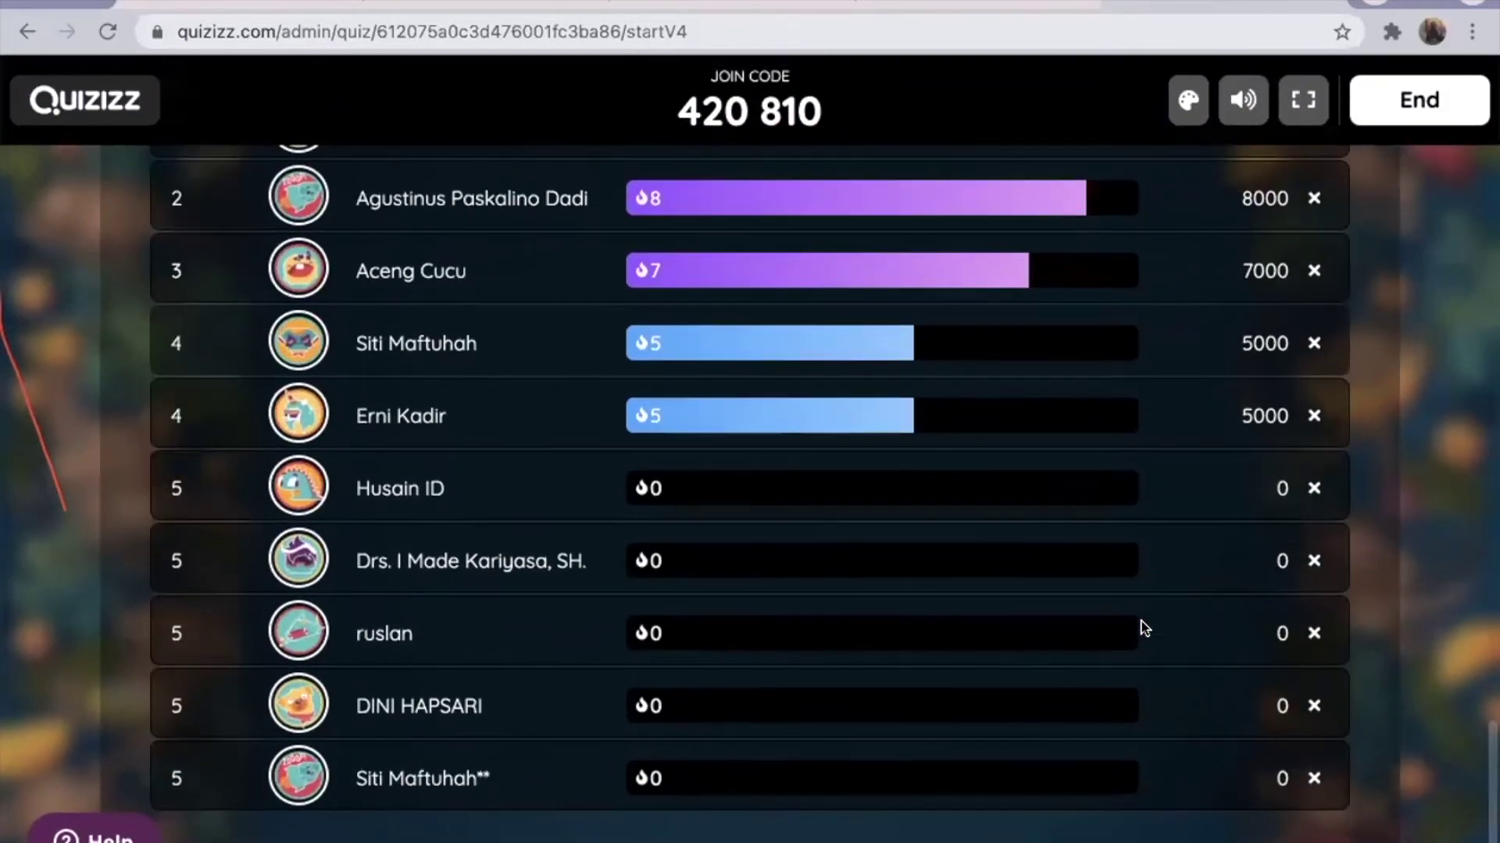
{"action": "left_click", "coordinate": [1441, 104]}
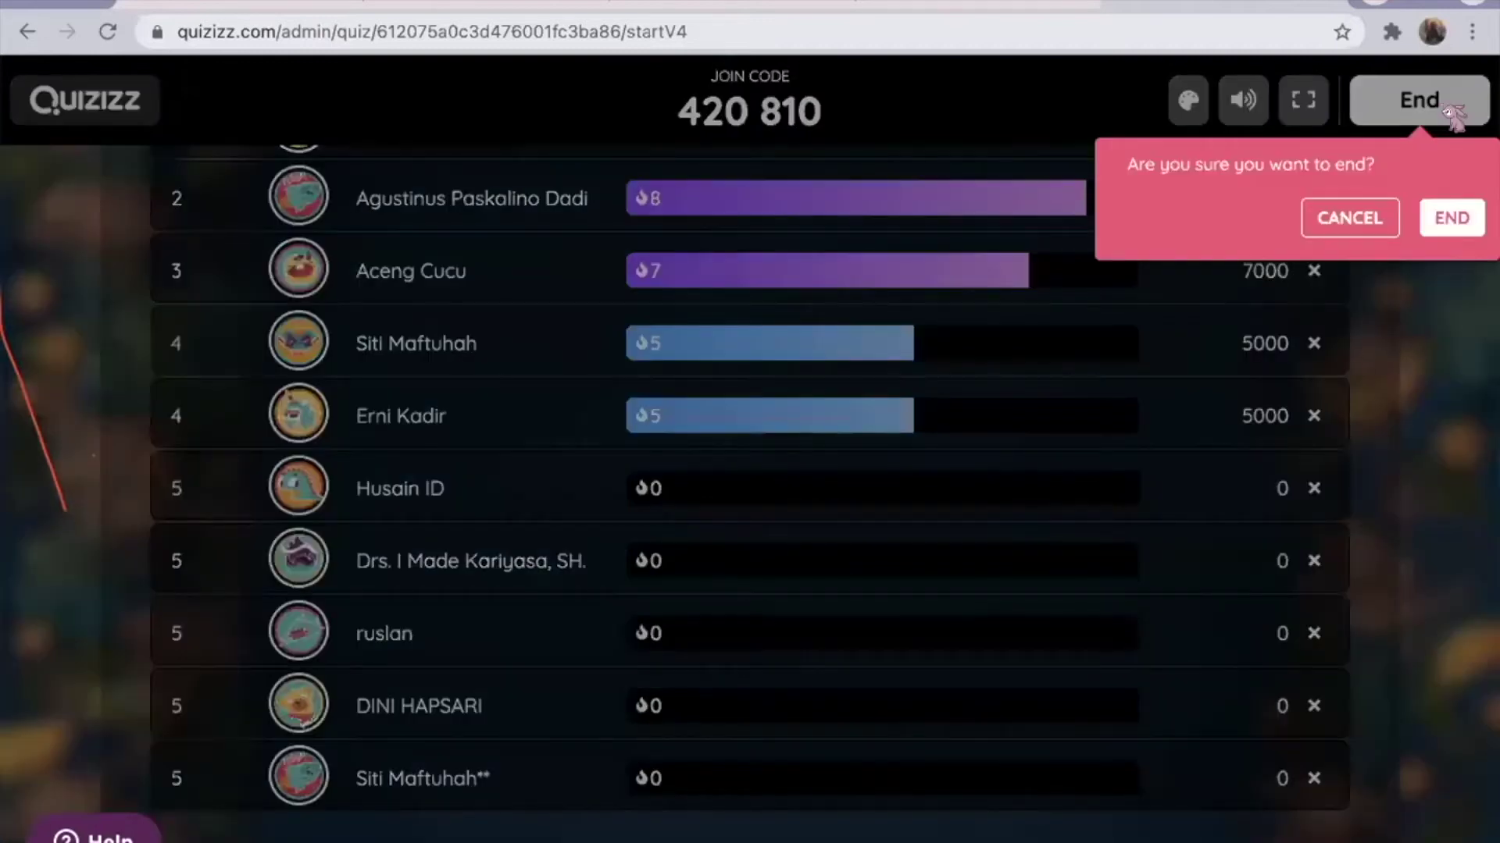
{"action": "left_click", "coordinate": [1443, 215]}
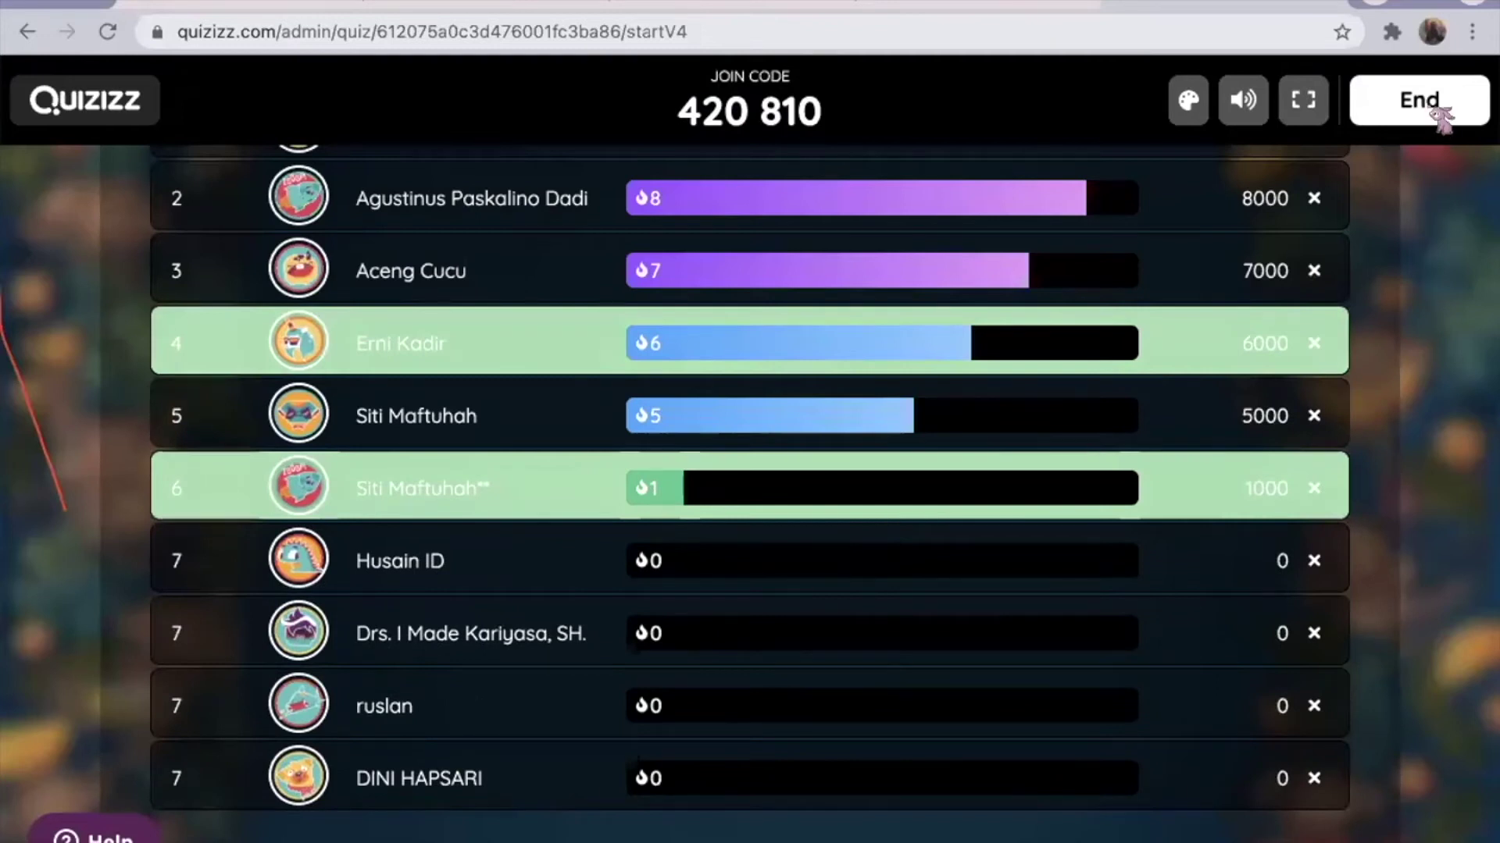
- Examine the final results overview, comparing each participant's score and the percentages for questions Q1 to Q9
{"action": "scroll", "coordinate": [1023, 203], "scroll_direction": "up", "scroll_amount": 11}
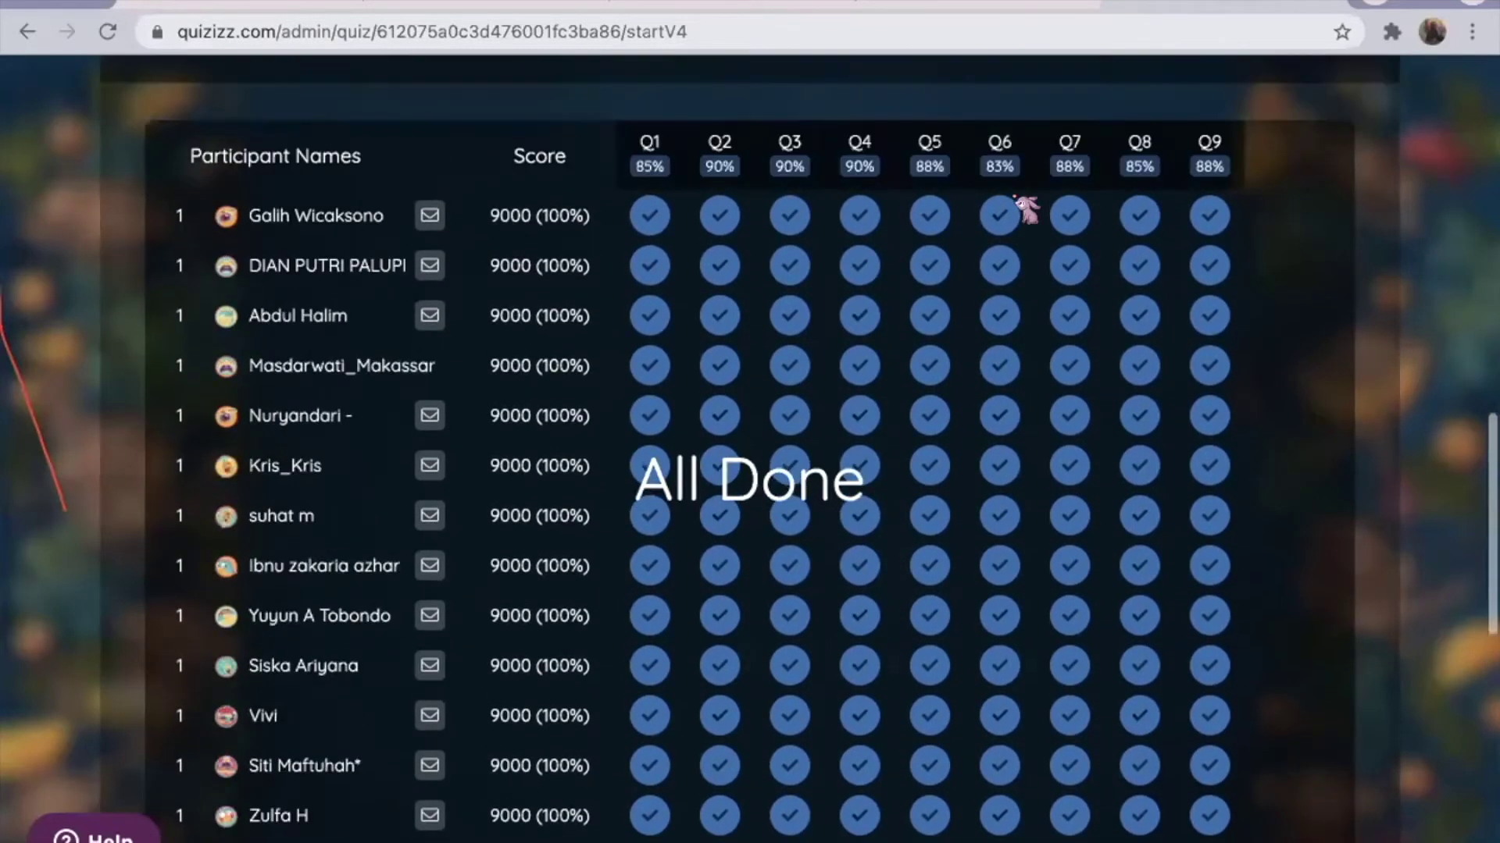
{"action": "scroll", "coordinate": [1014, 190], "scroll_direction": "up", "scroll_amount": 8}
{"action": "scroll", "coordinate": [1014, 190], "scroll_direction": "down", "scroll_amount": 7}
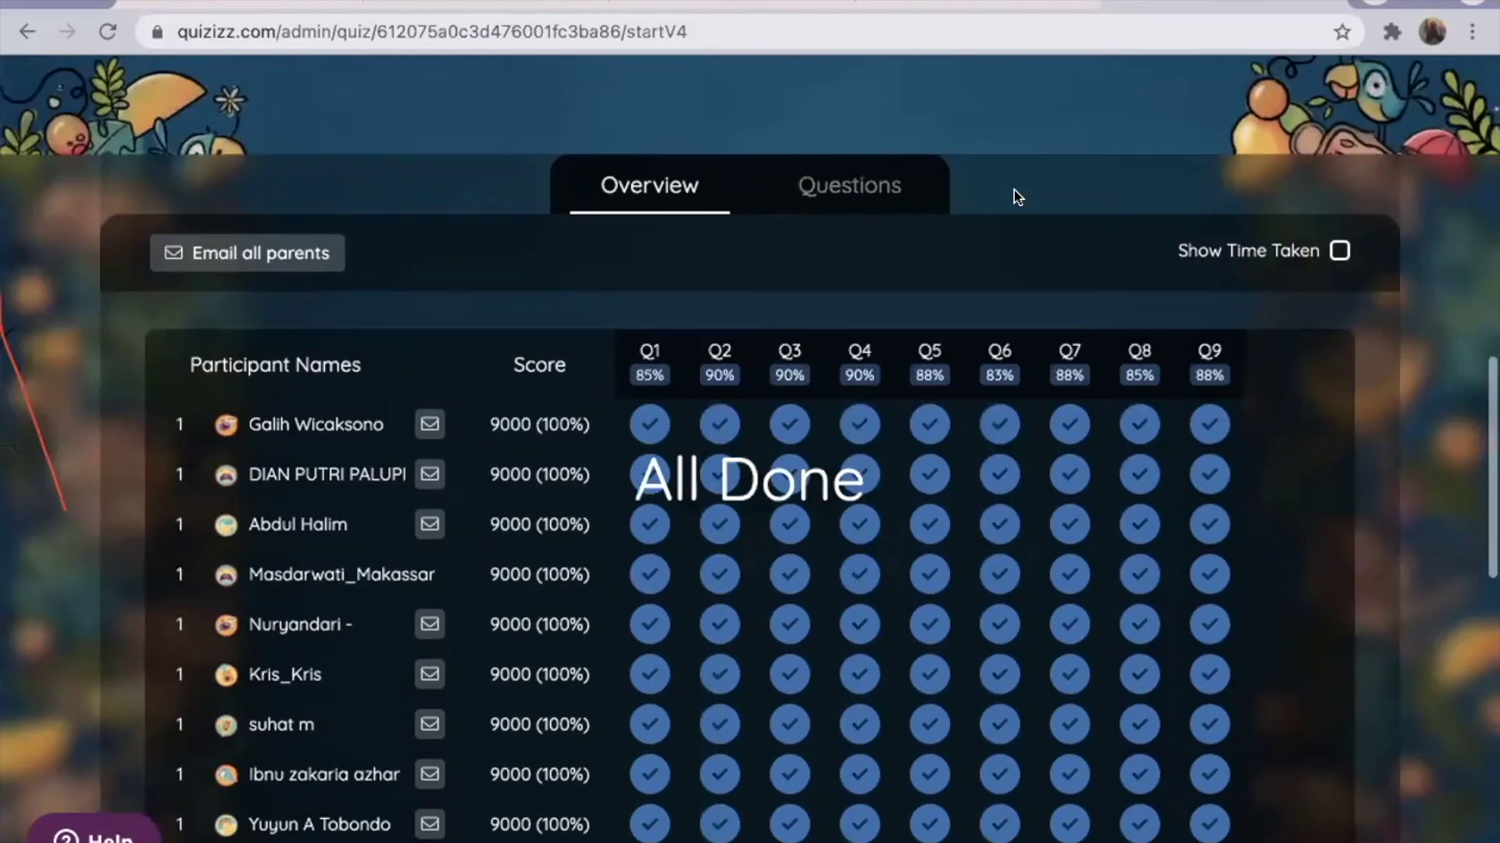
{"action": "scroll", "coordinate": [1014, 189], "scroll_direction": "down", "scroll_amount": 6}
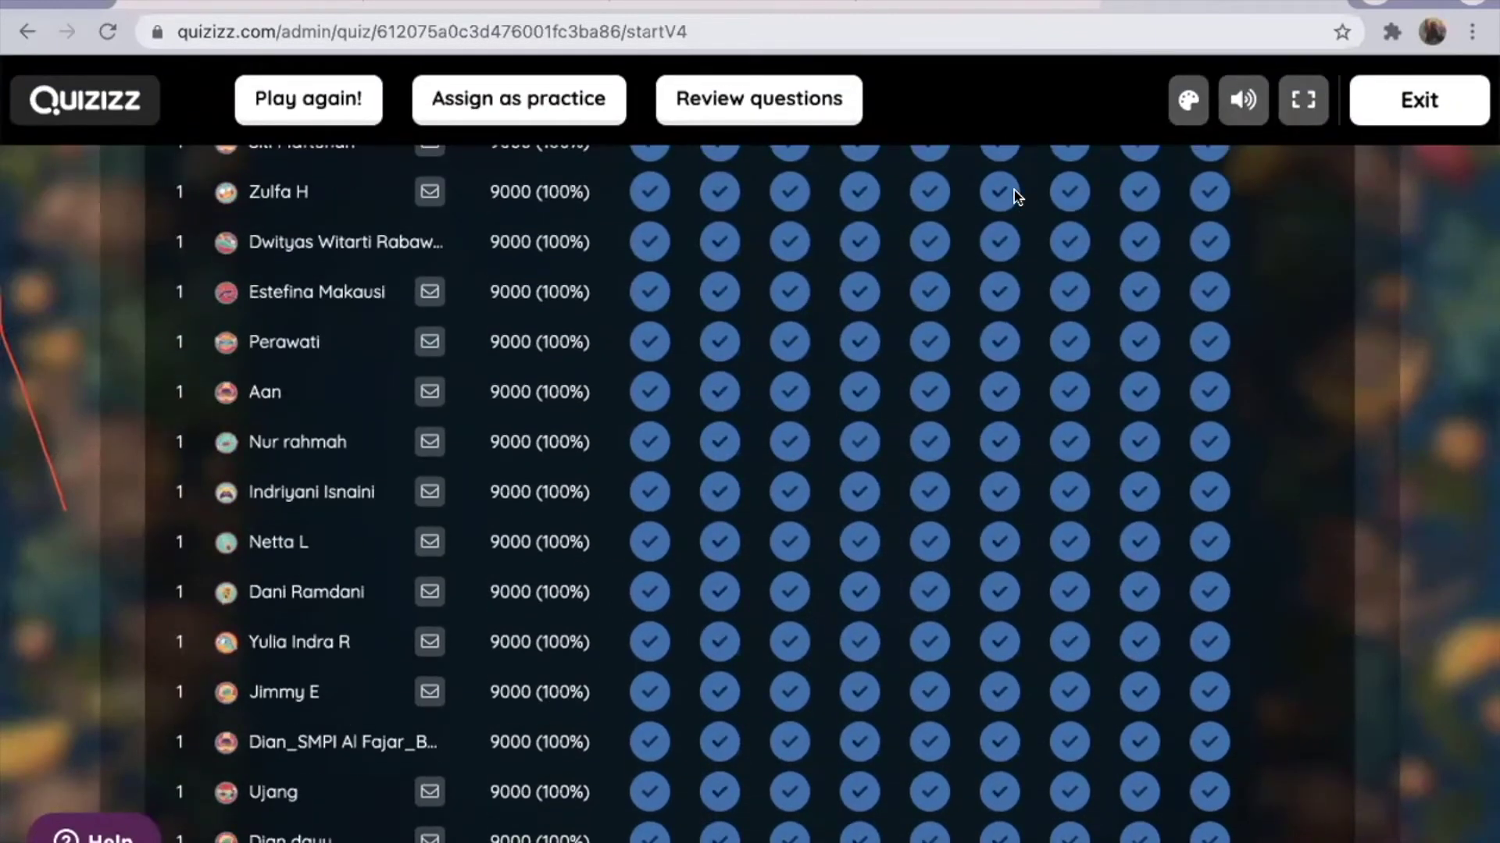
{"action": "scroll", "coordinate": [830, 326], "scroll_direction": "up", "scroll_amount": 2}
{"action": "scroll", "coordinate": [832, 329], "scroll_direction": "up", "scroll_amount": 10}
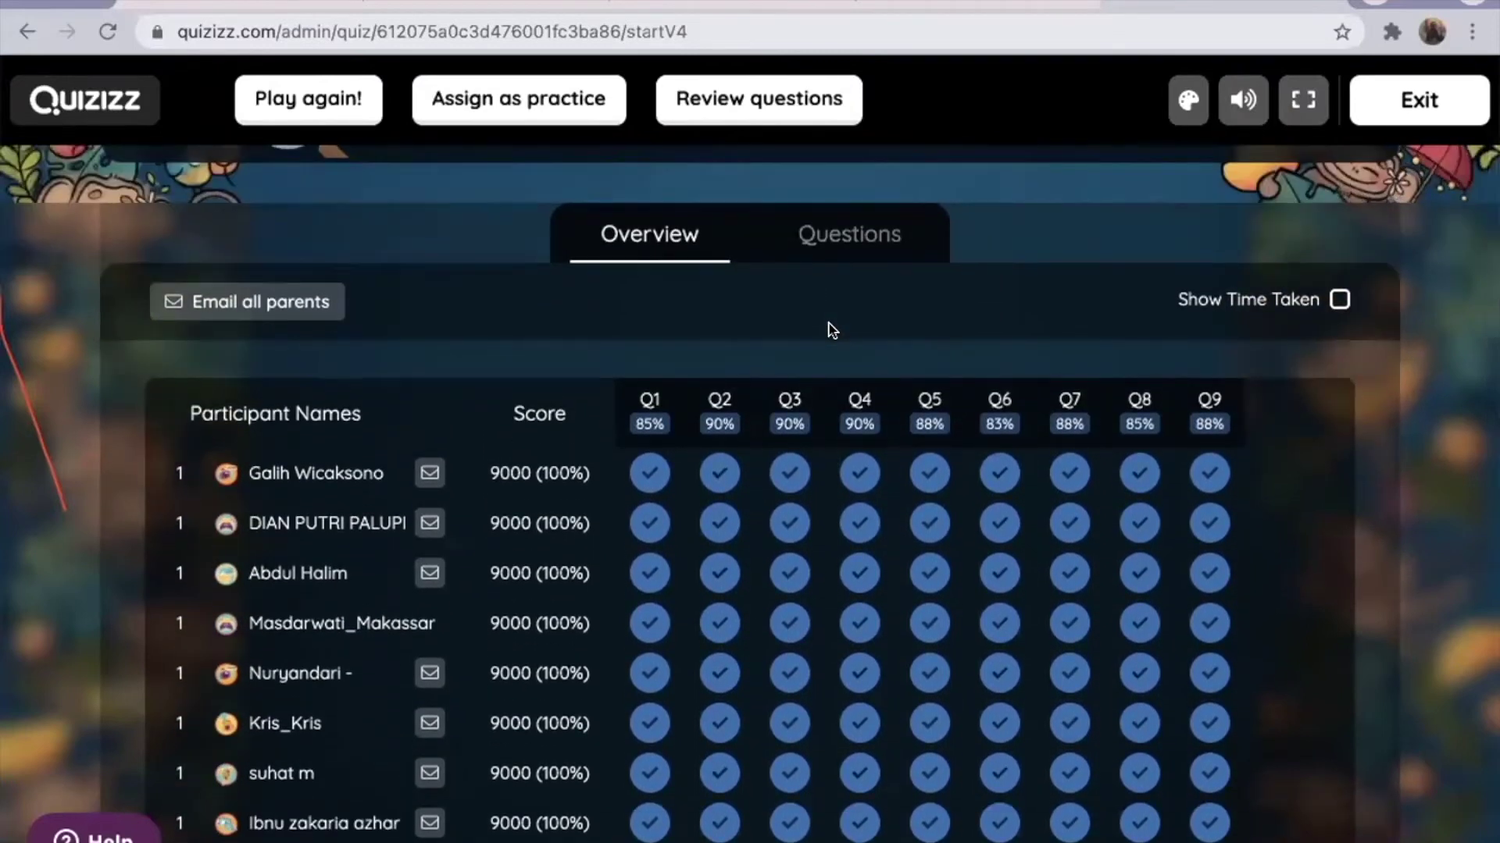
{"action": "scroll", "coordinate": [832, 330], "scroll_direction": "down", "scroll_amount": 1}
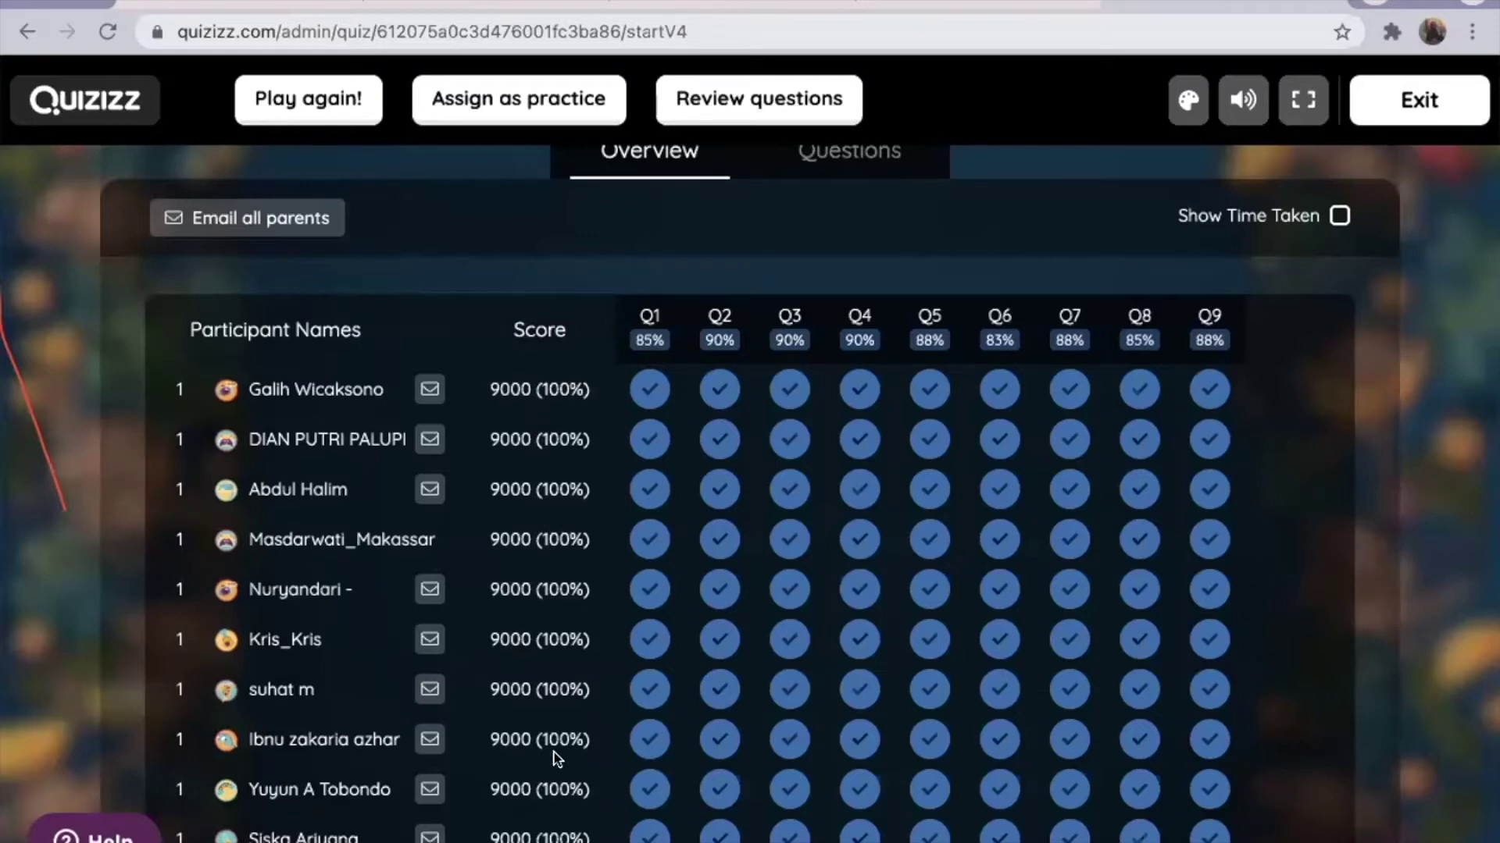
{"action": "scroll", "coordinate": [556, 758], "scroll_direction": "down", "scroll_amount": 3}
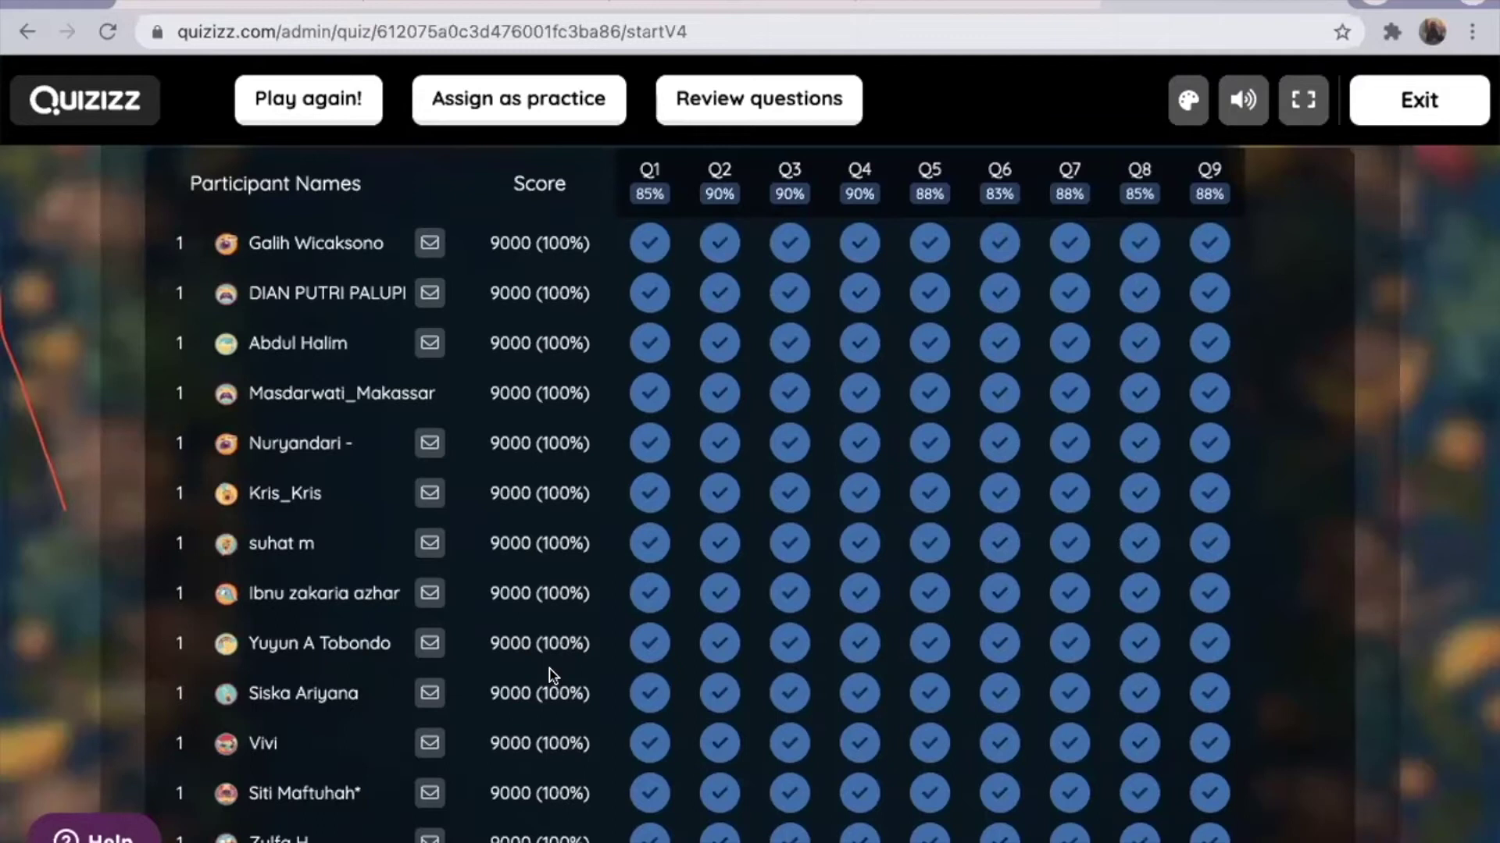
{"action": "scroll", "coordinate": [553, 676], "scroll_direction": "down", "scroll_amount": 10}
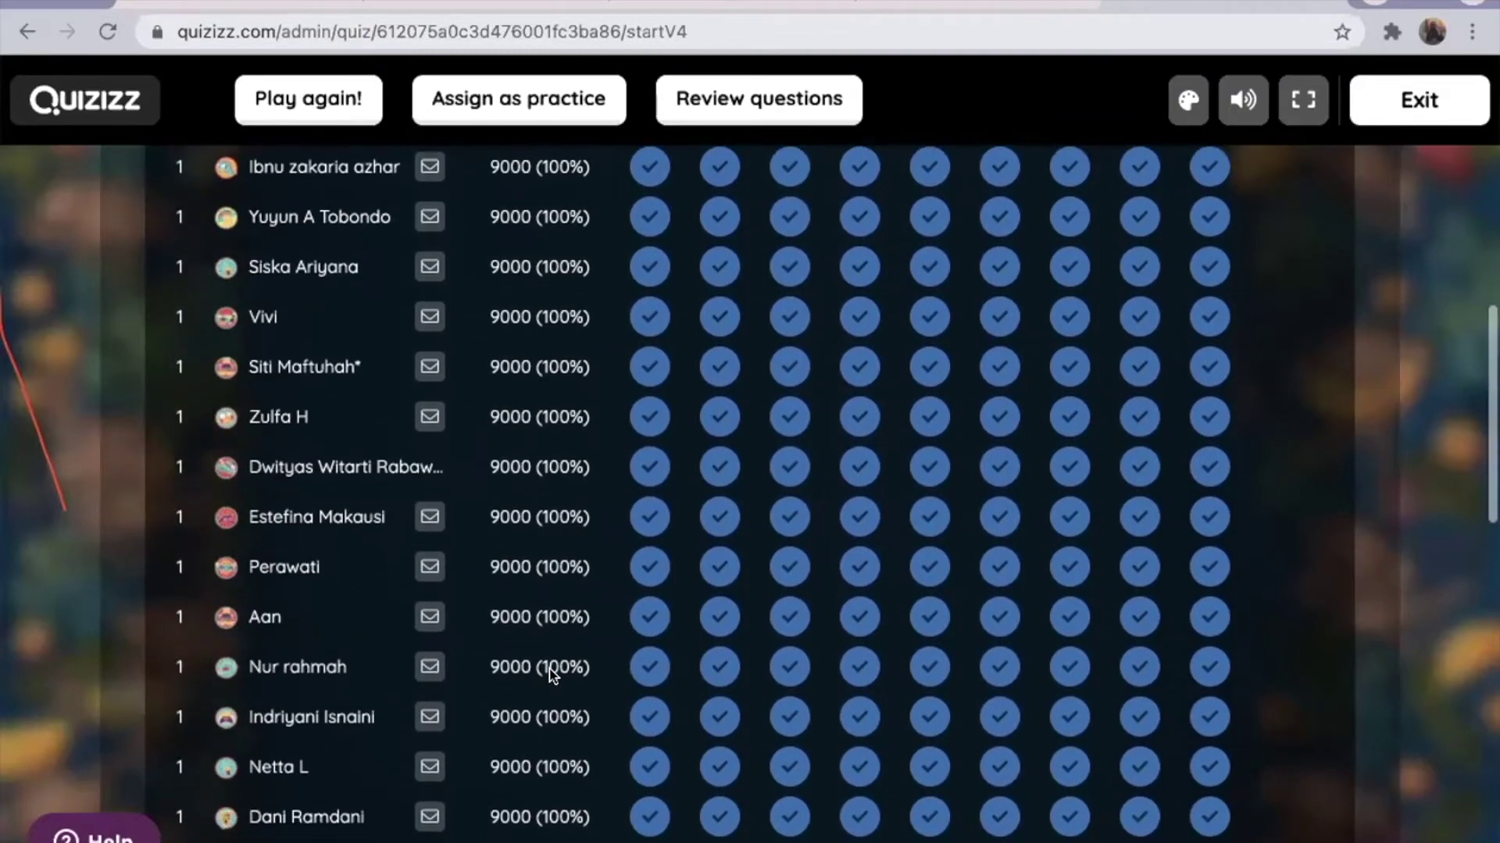
{"action": "scroll", "coordinate": [495, 522], "scroll_direction": "up", "scroll_amount": 10}
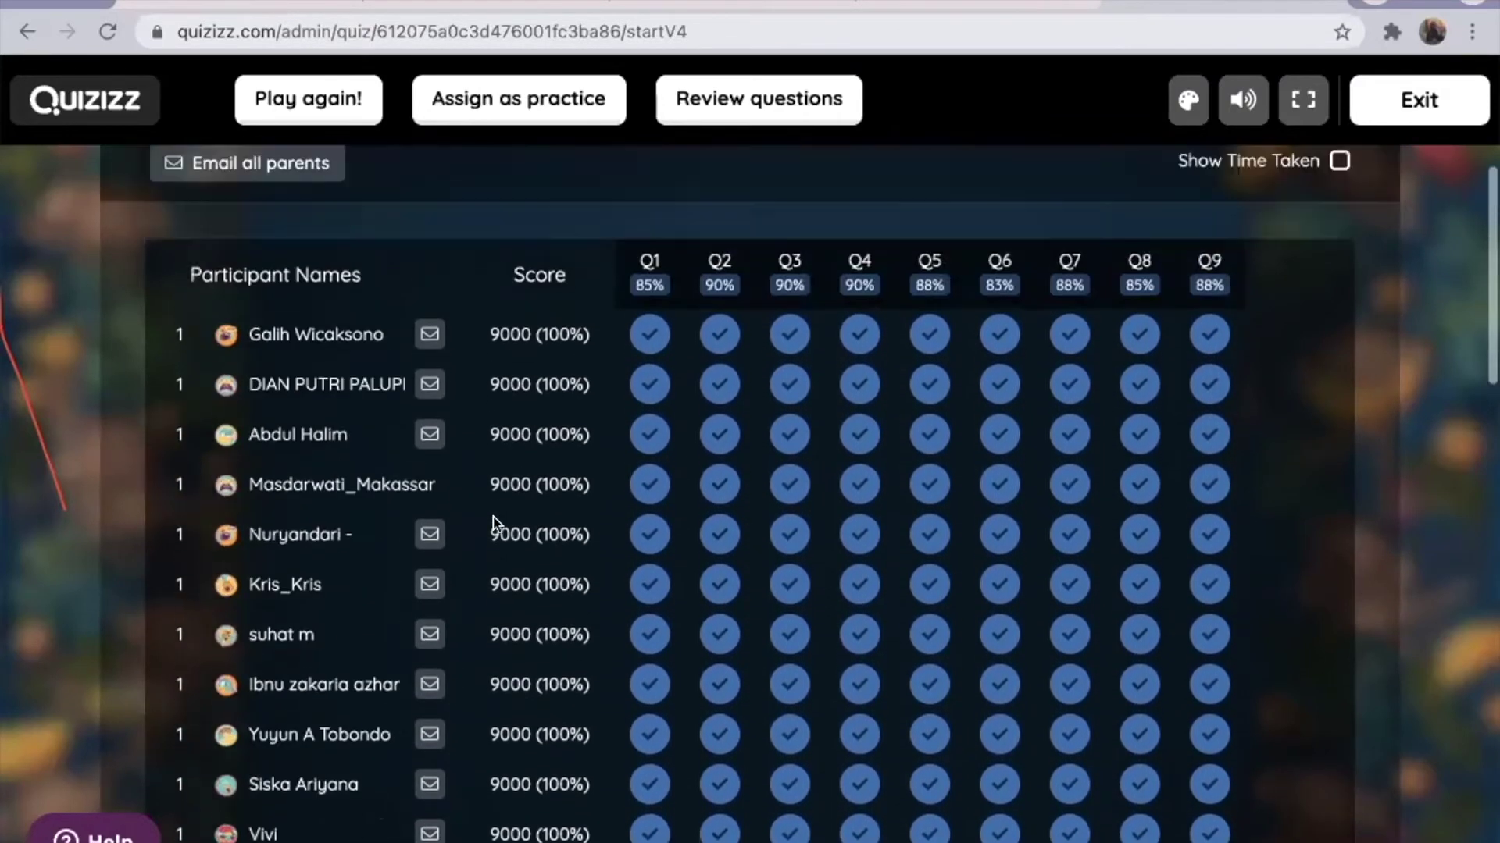
{"action": "scroll", "coordinate": [495, 522], "scroll_direction": "down", "scroll_amount": 3}
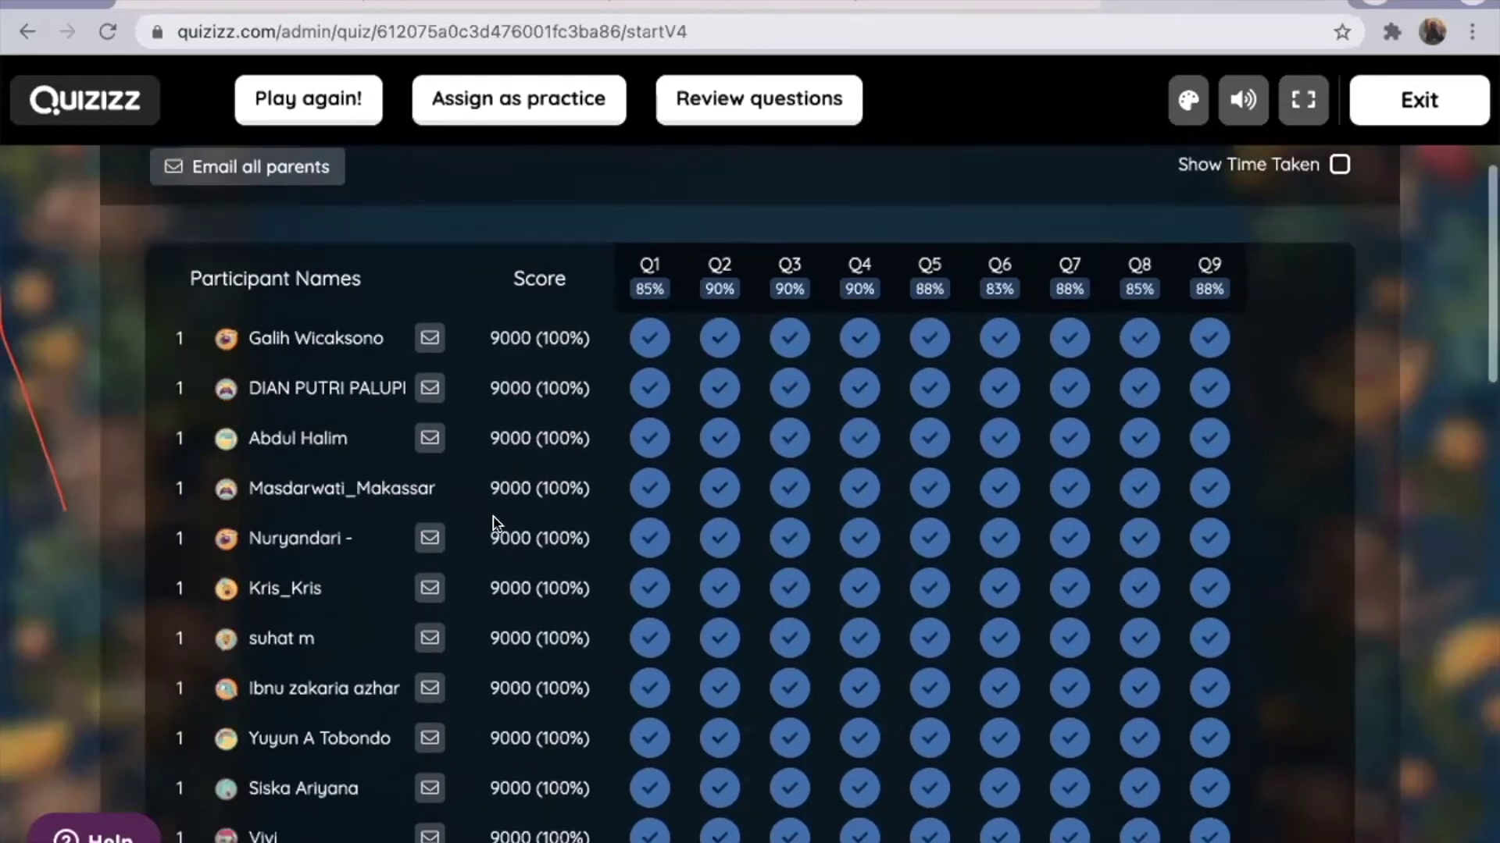
{"action": "scroll", "coordinate": [495, 524], "scroll_direction": "up", "scroll_amount": 9}
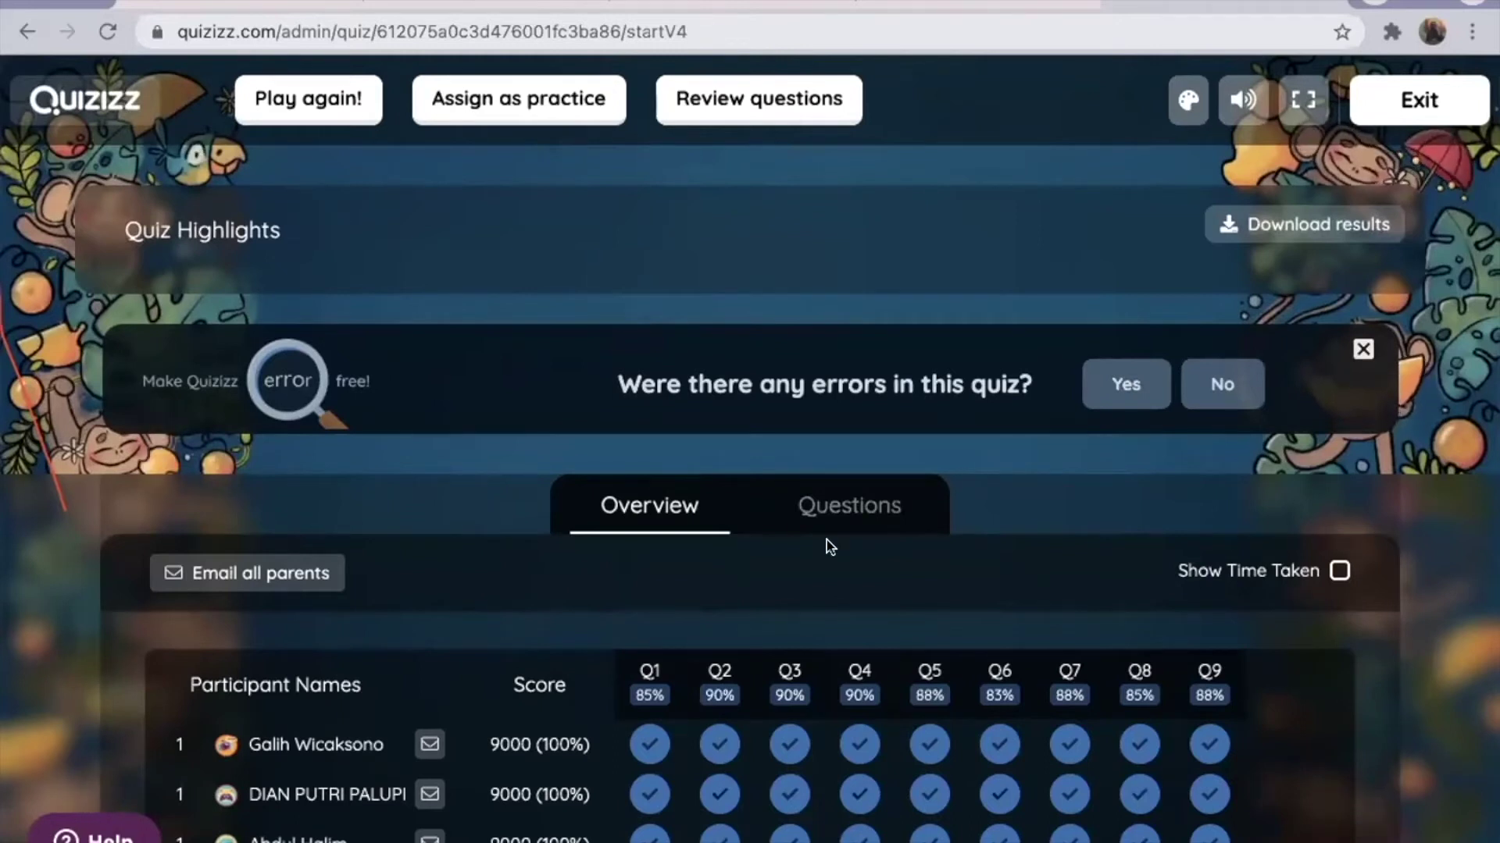
- Dismiss the question about errors in the quiz and return to the participants' results table
{"action": "left_click", "coordinate": [1363, 350]}
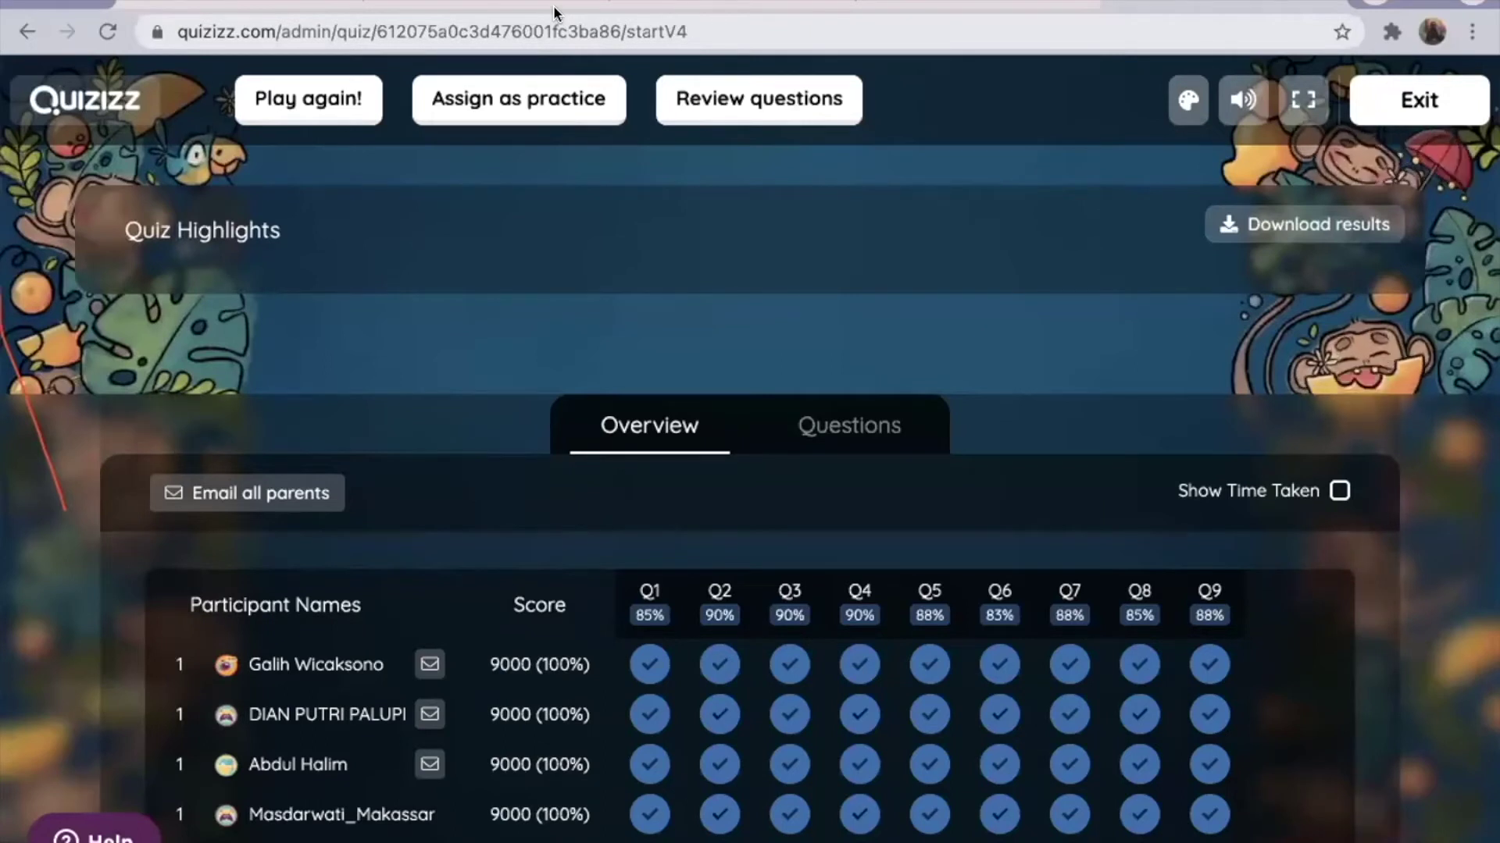
{"action": "scroll", "coordinate": [583, 527], "scroll_direction": "down", "scroll_amount": 2}
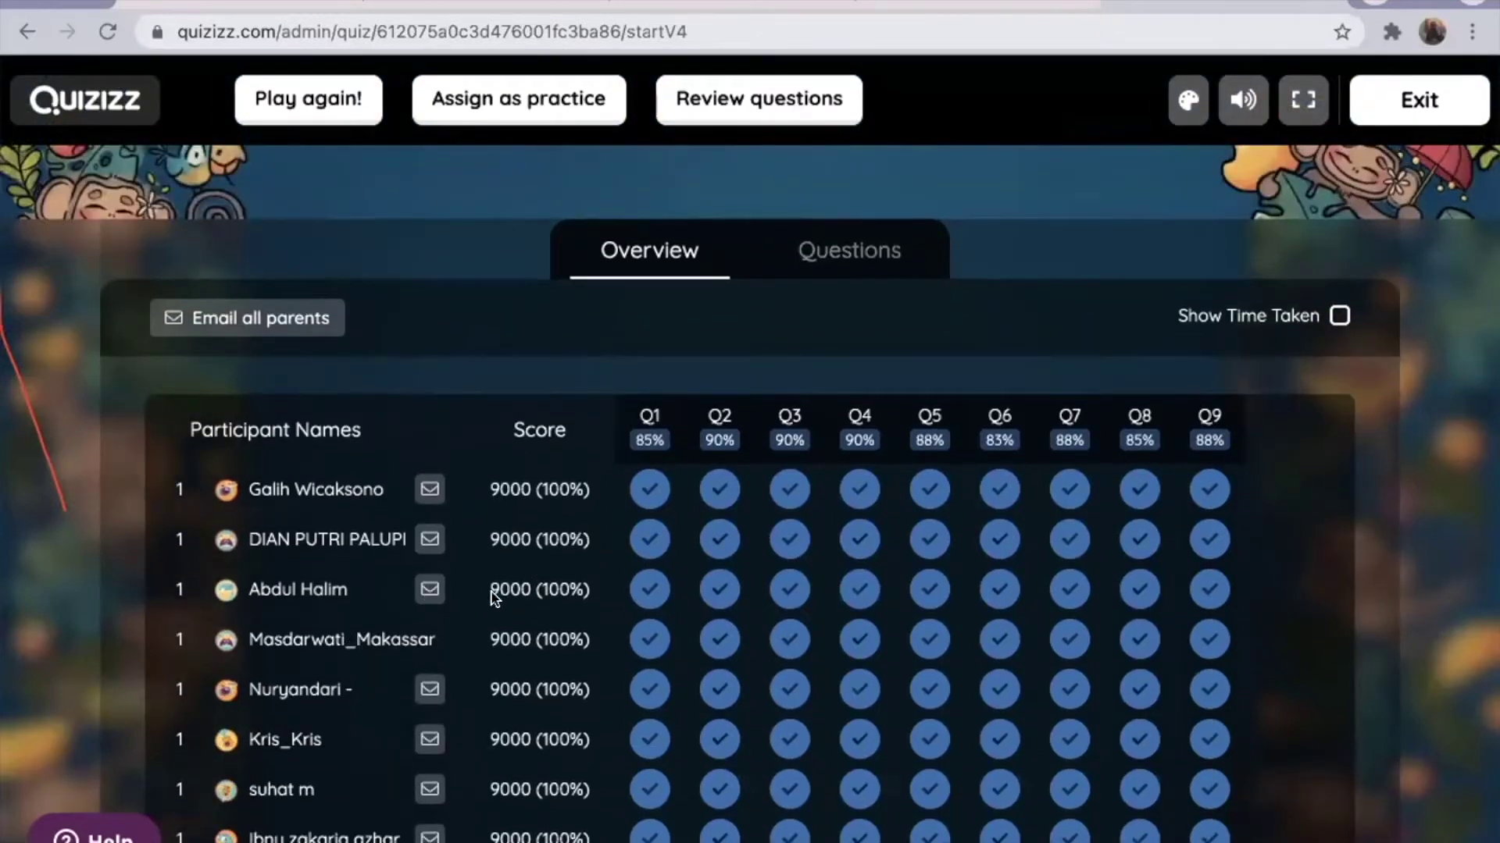
{"action": "scroll", "coordinate": [492, 598], "scroll_direction": "down", "scroll_amount": 1}
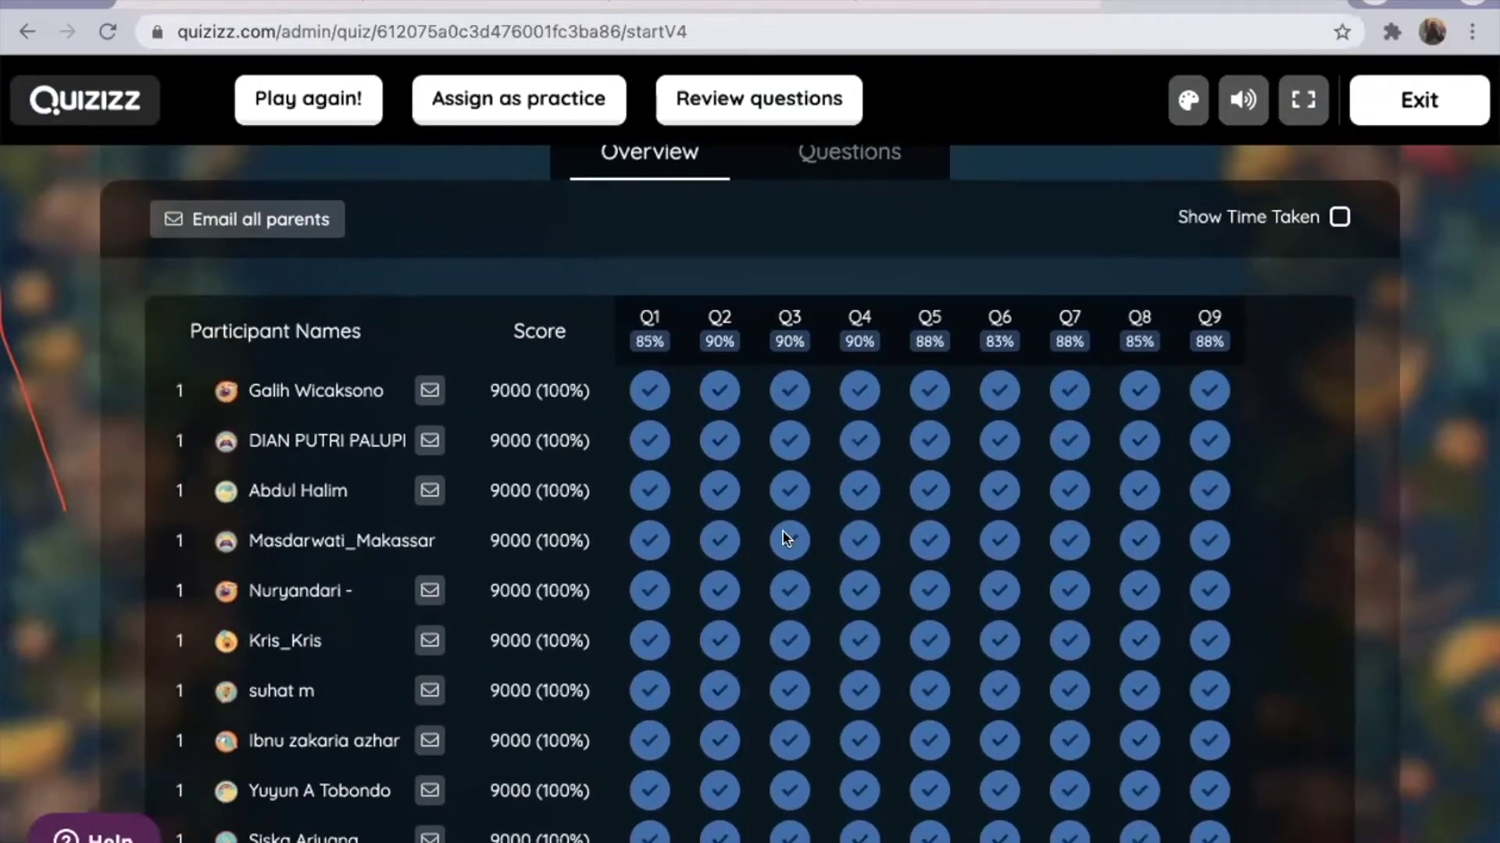
- Download the session results from the quiz highlights of the final results page, and dismiss the download notice
{"action": "scroll", "coordinate": [785, 536], "scroll_direction": "up", "scroll_amount": 1}
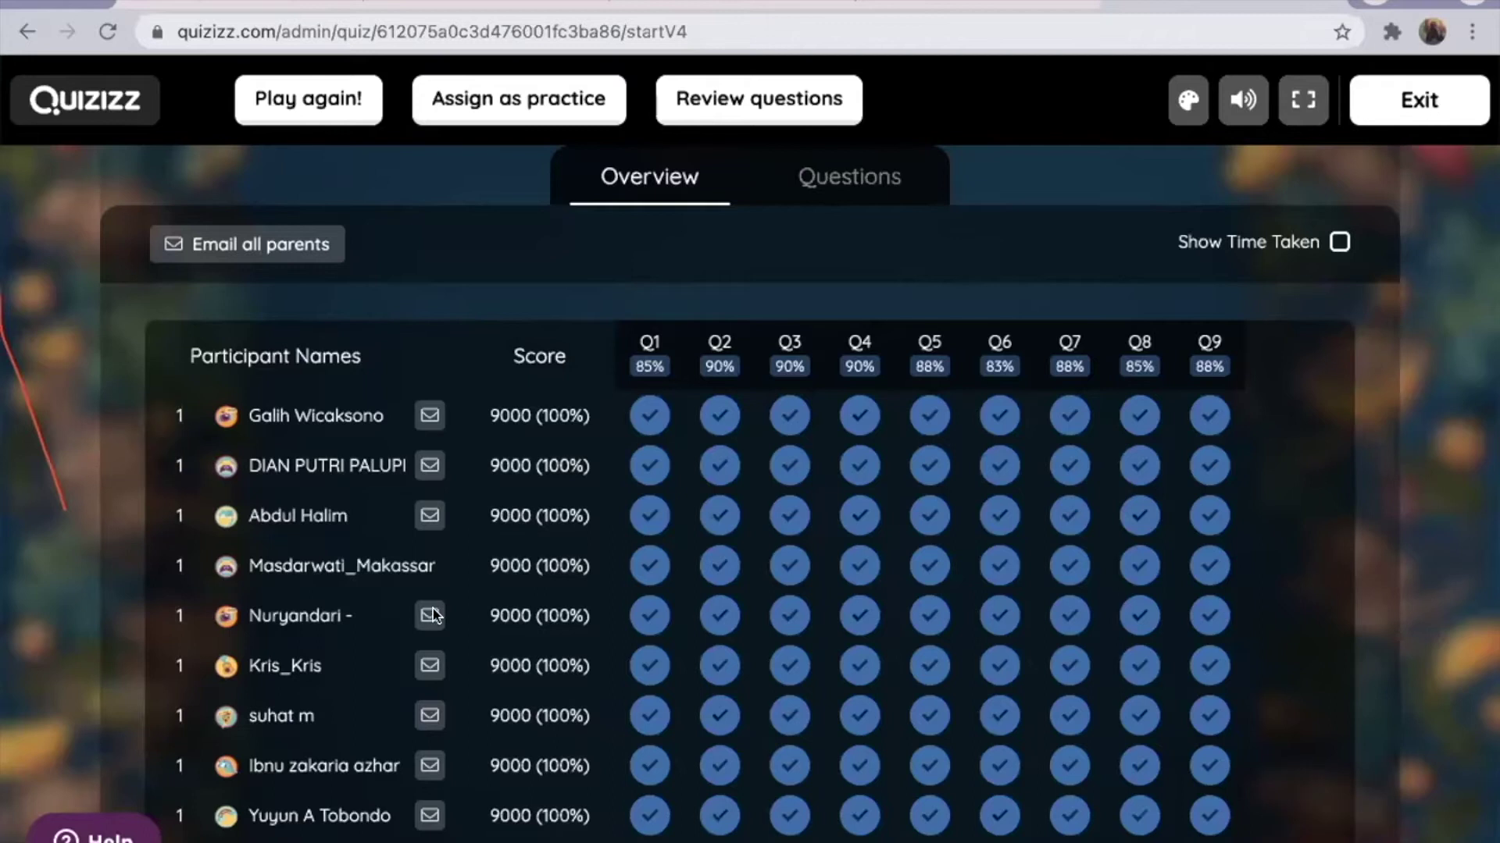
{"action": "scroll", "coordinate": [433, 615], "scroll_direction": "down", "scroll_amount": 10}
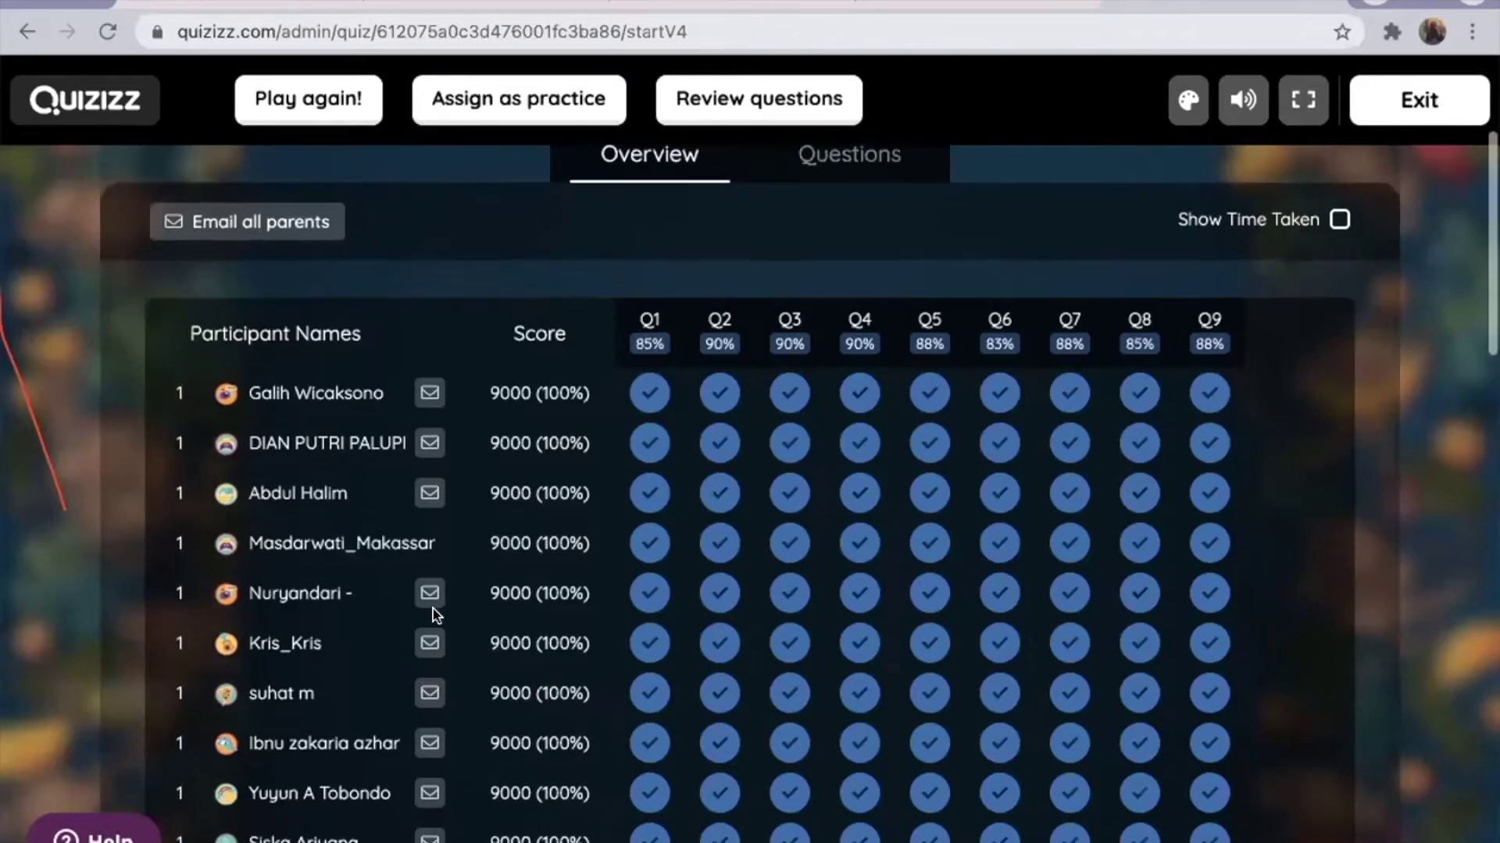
{"action": "scroll", "coordinate": [433, 615], "scroll_direction": "up", "scroll_amount": 7}
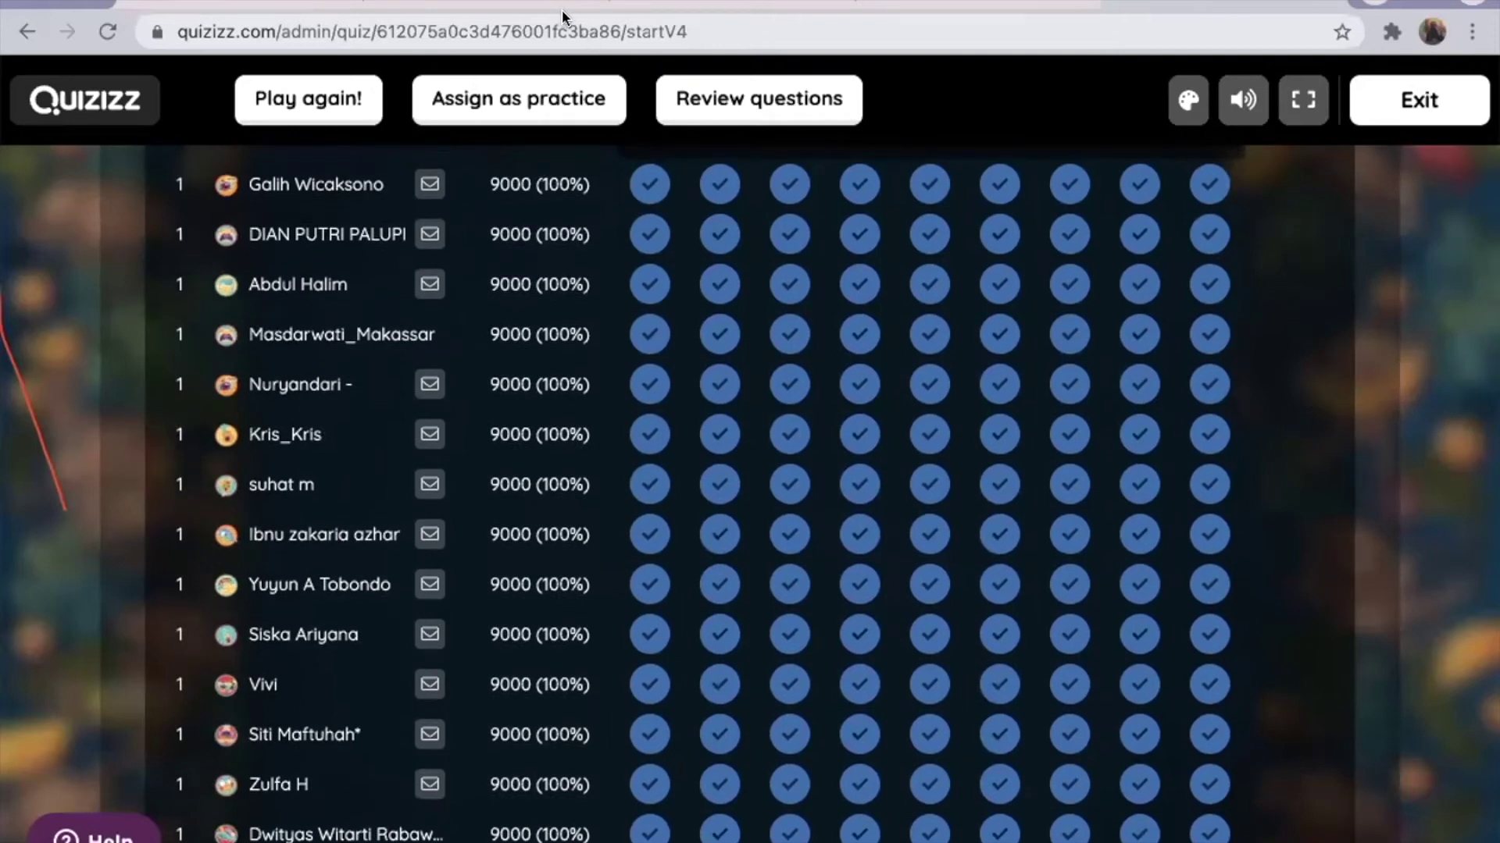
{"action": "scroll", "coordinate": [1076, 268], "scroll_direction": "up", "scroll_amount": 6}
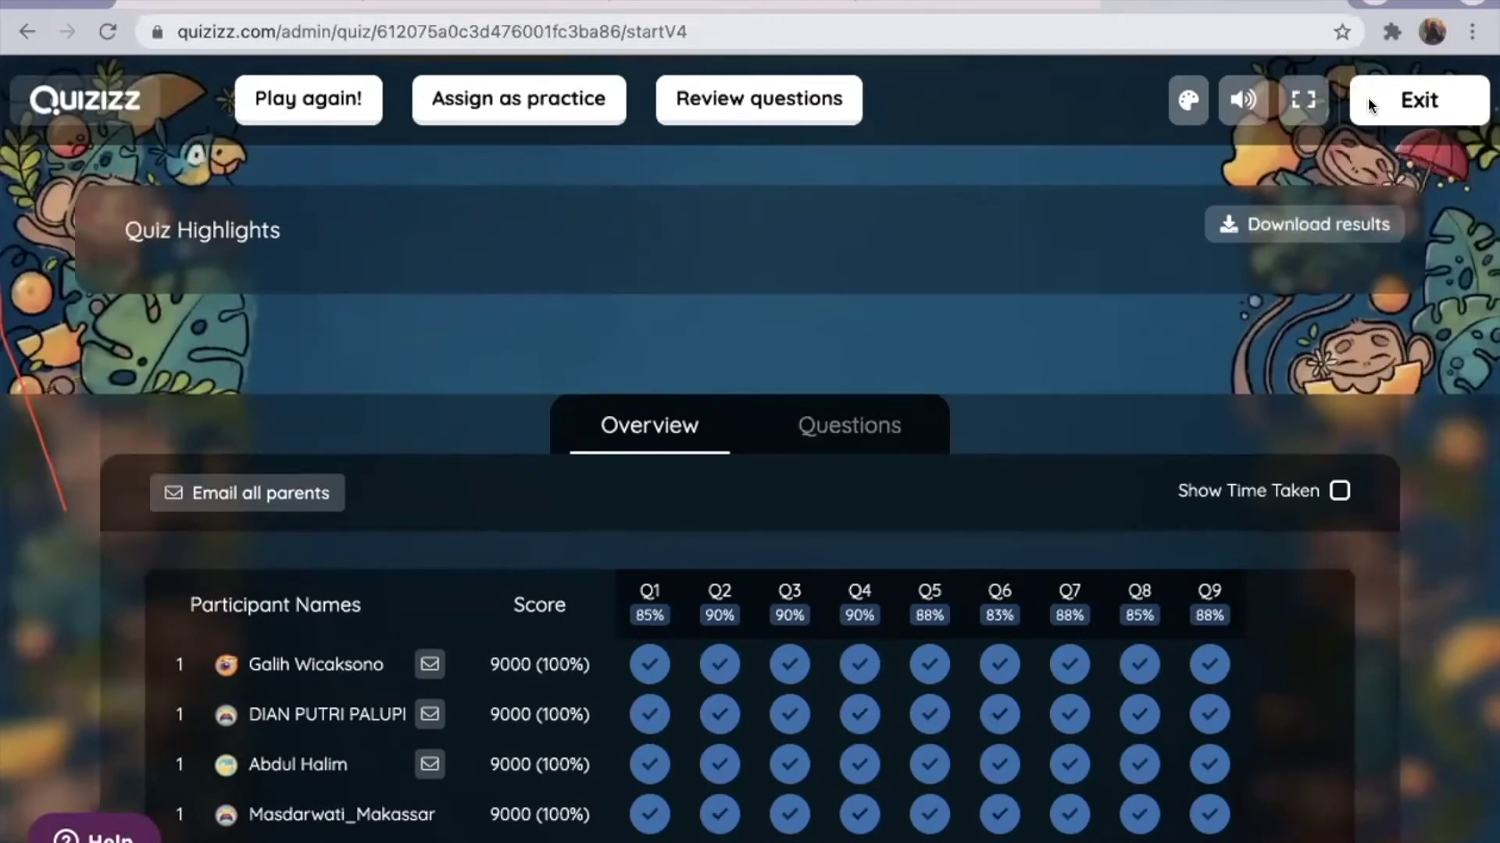
{"action": "right_click", "coordinate": [1300, 228]}
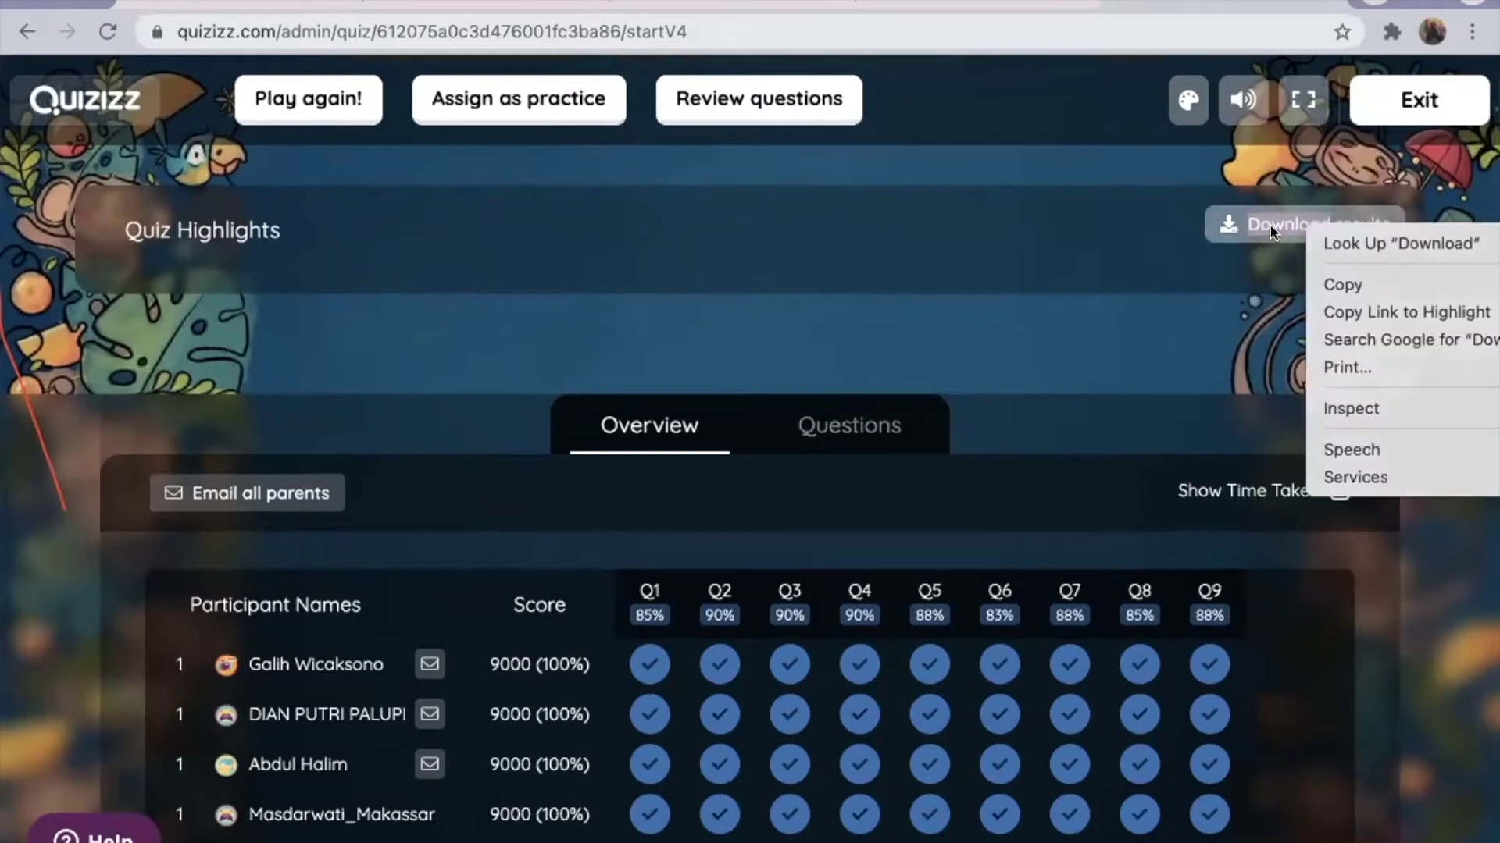
{"action": "left_click", "coordinate": [1270, 226]}
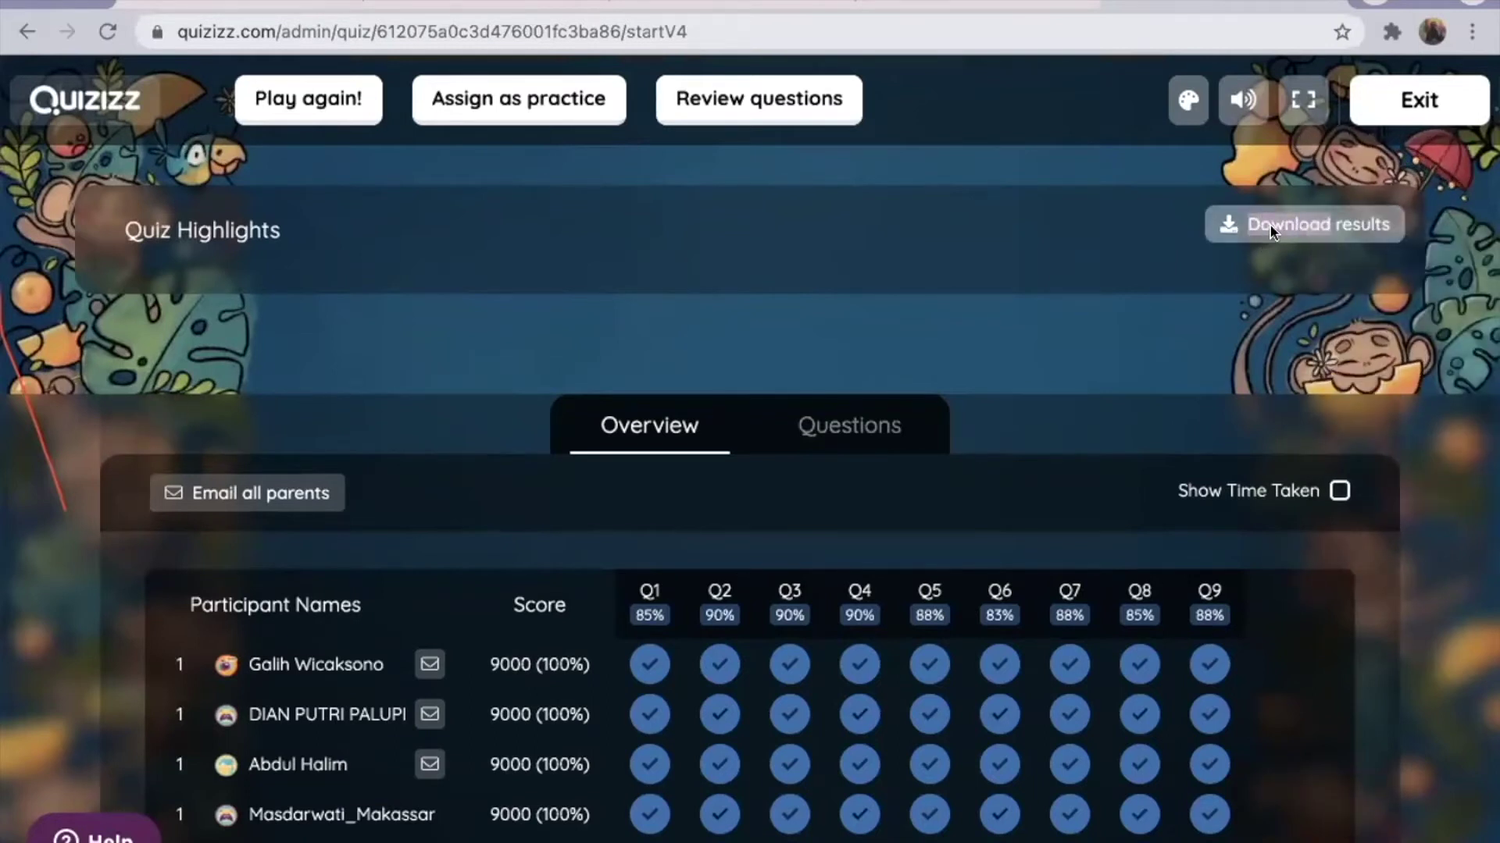
{"action": "double_click", "coordinate": [1296, 227]}
{"action": "left_click", "coordinate": [1337, 227]}
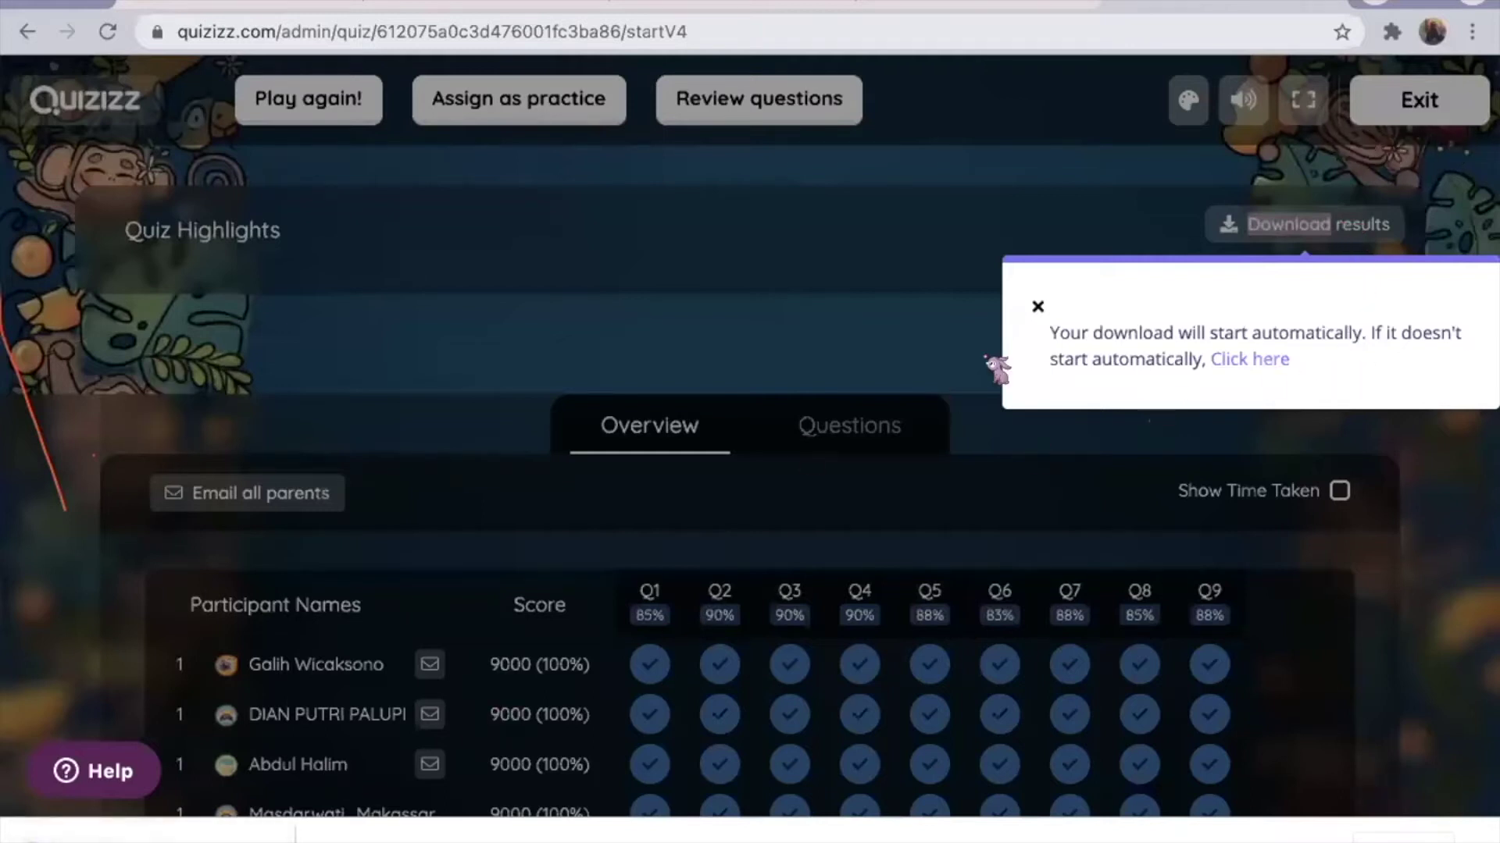
{"action": "left_click", "coordinate": [1041, 310]}
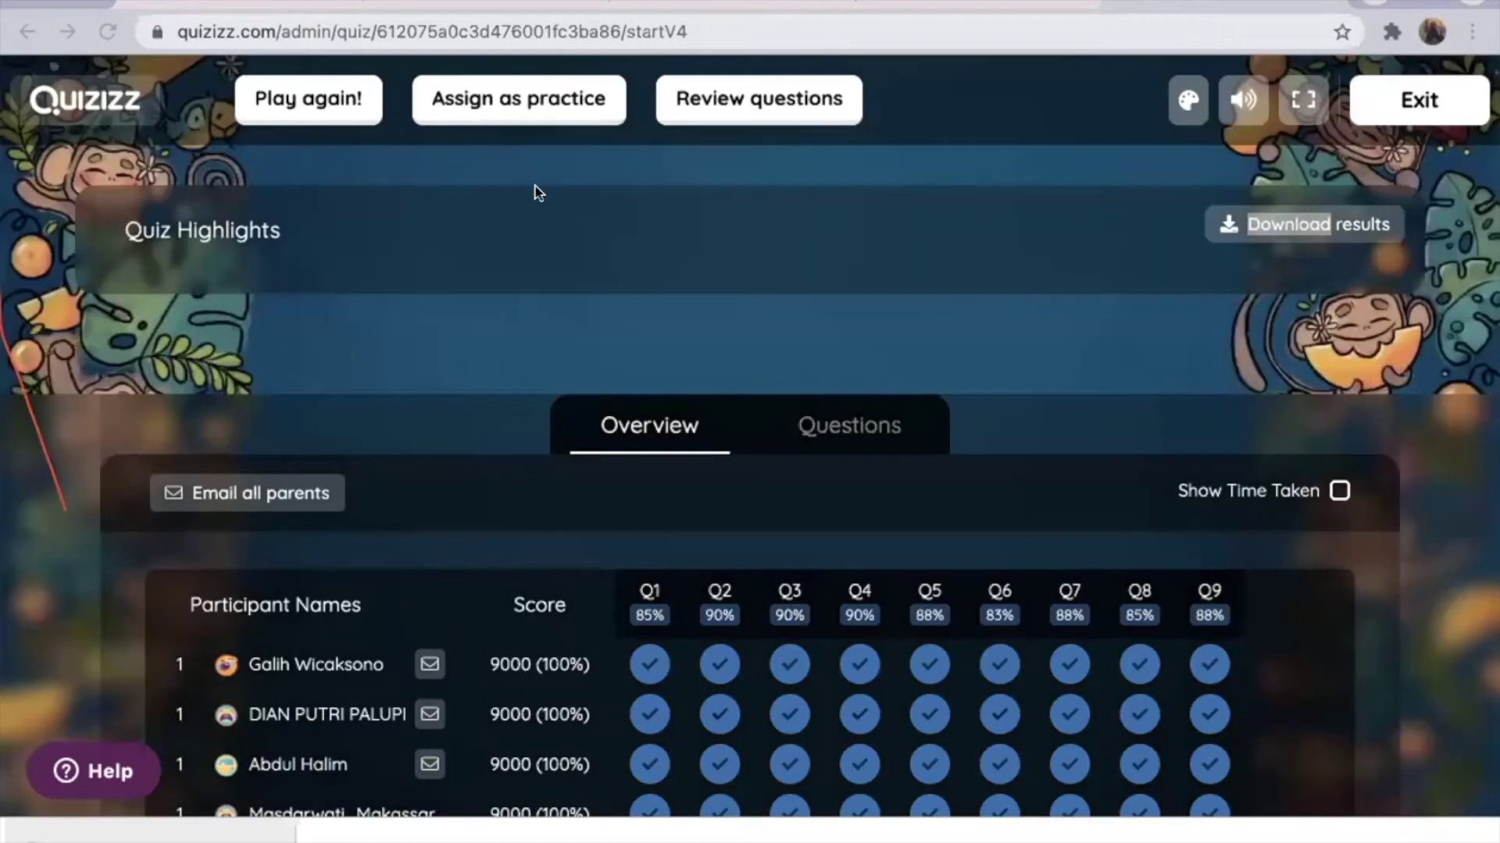
- Exit the finished session and set the account's preferred language to Bahasa Indonesia in the settings
{"action": "left_click", "coordinate": [1375, 101]}
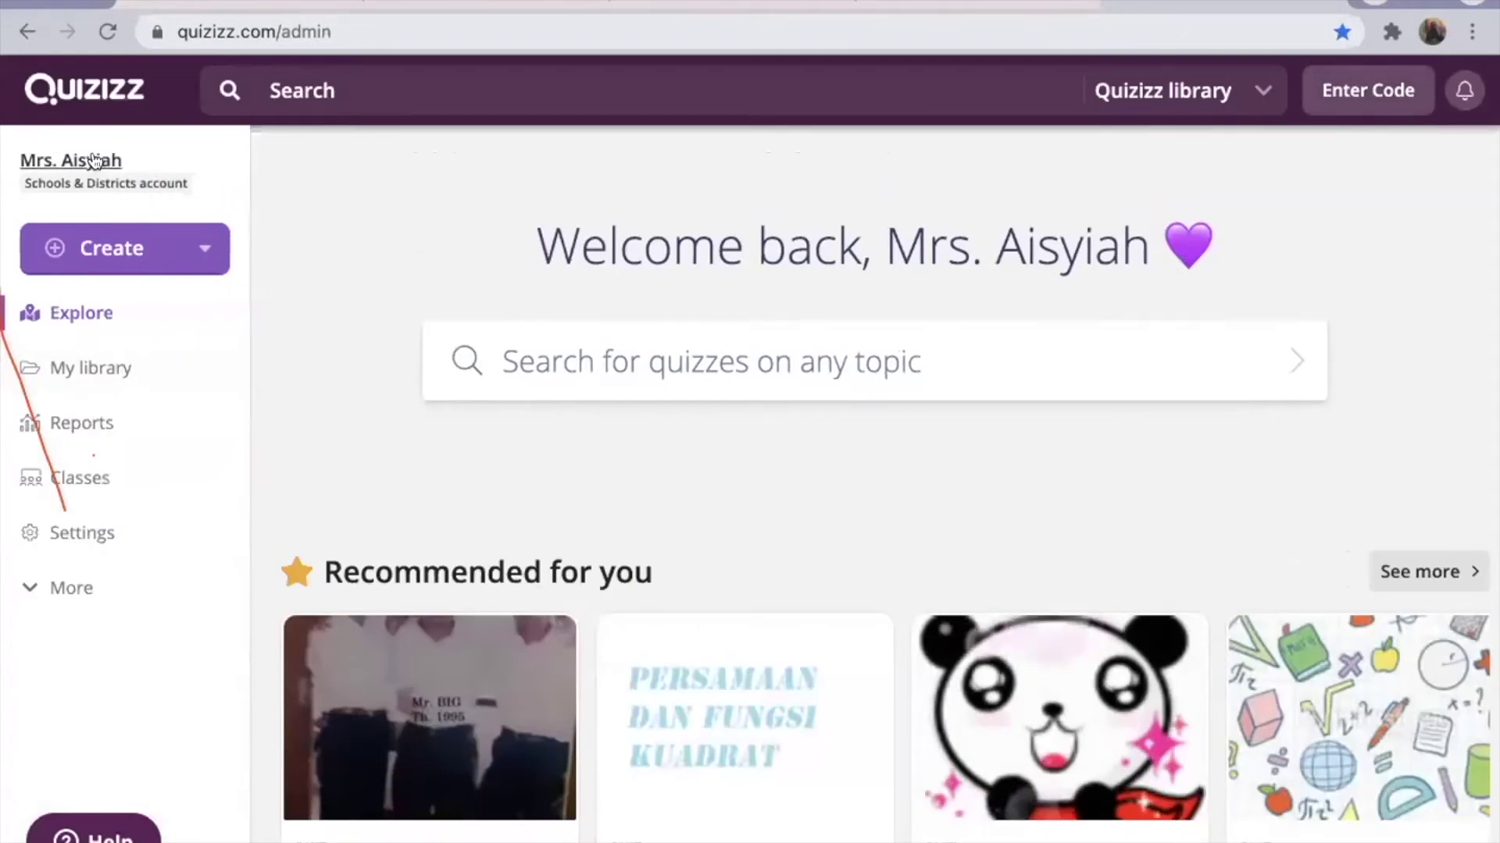
{"action": "left_click", "coordinate": [82, 543]}
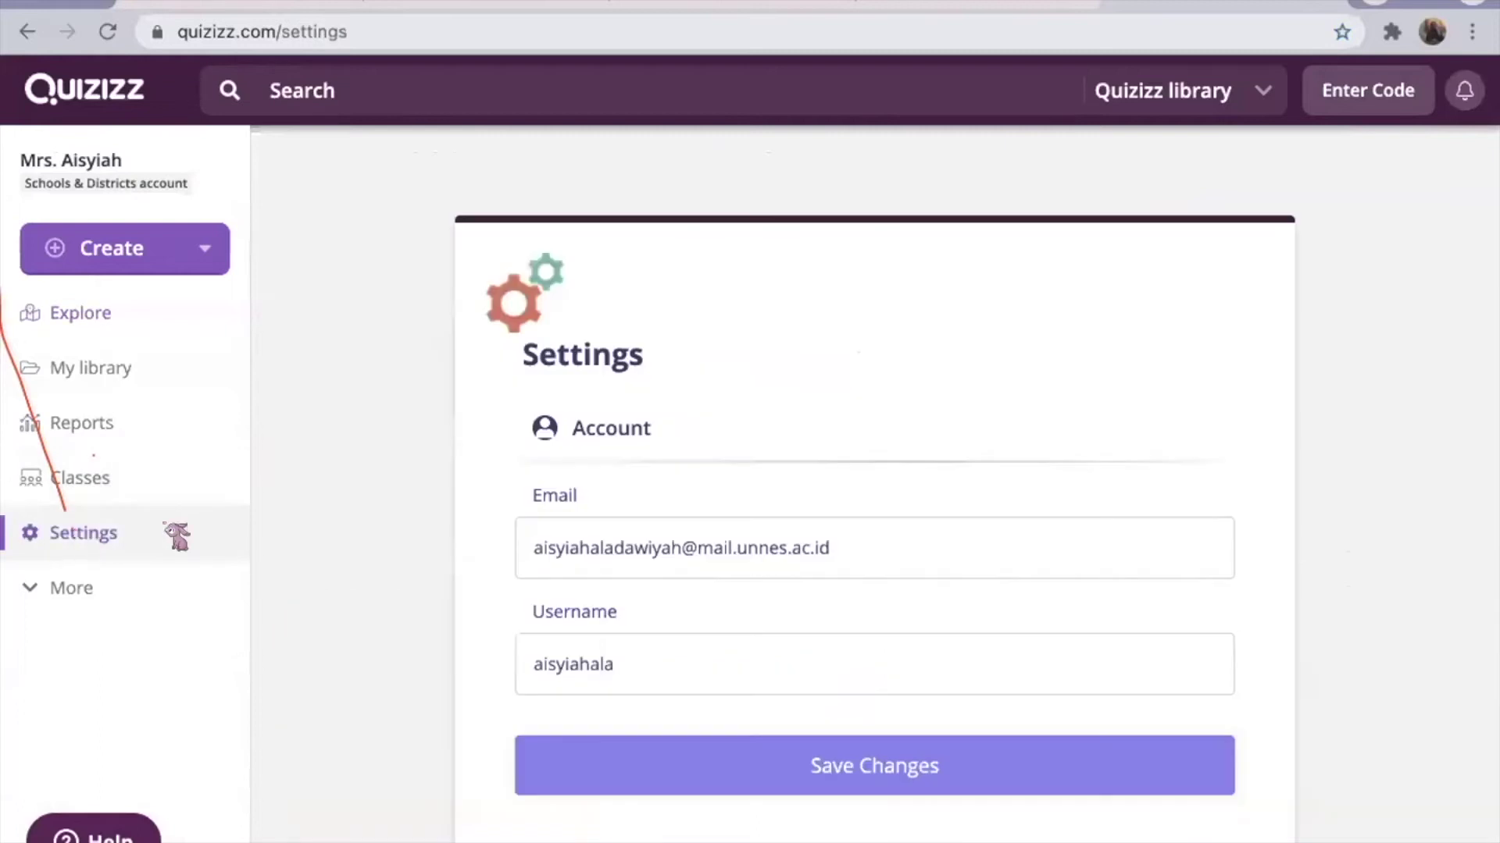
{"action": "scroll", "coordinate": [633, 595], "scroll_direction": "down", "scroll_amount": 5}
{"action": "scroll", "coordinate": [638, 597], "scroll_direction": "down", "scroll_amount": 2}
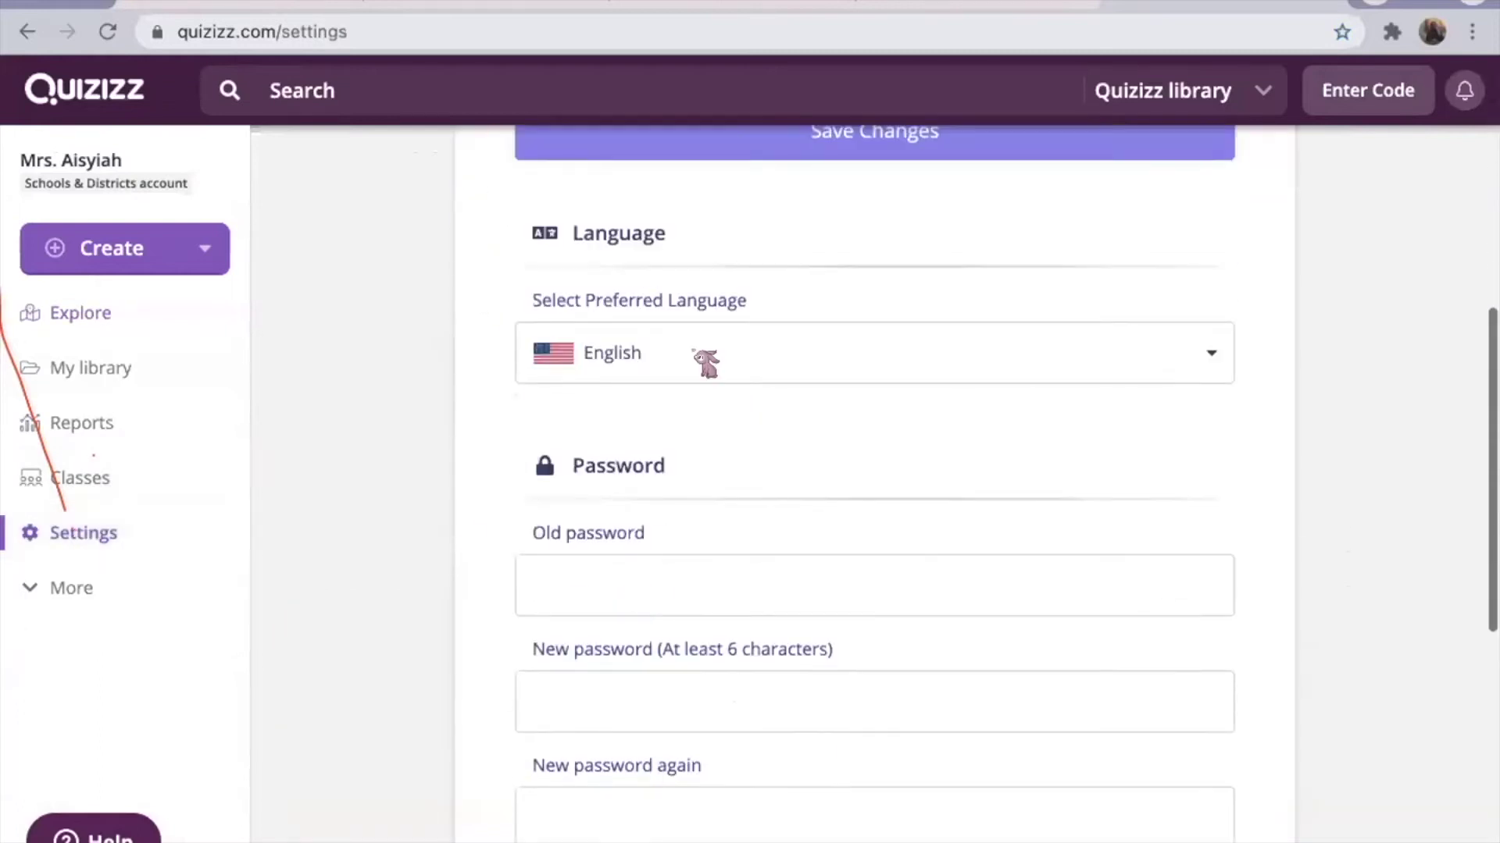
{"action": "left_click", "coordinate": [738, 347]}
{"action": "scroll", "coordinate": [672, 586], "scroll_direction": "down", "scroll_amount": 2}
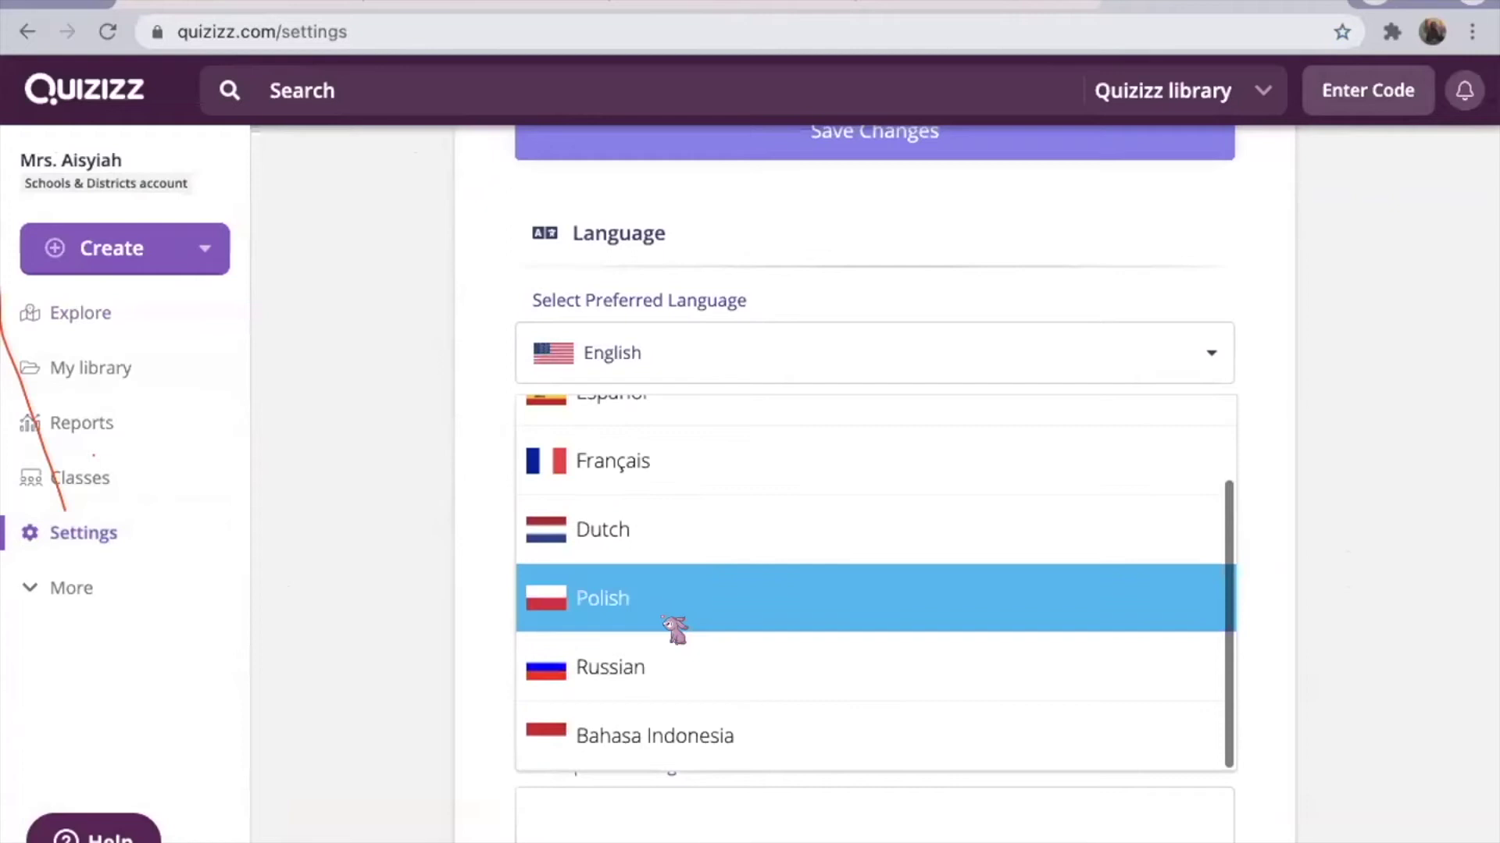
{"action": "left_click", "coordinate": [648, 751]}
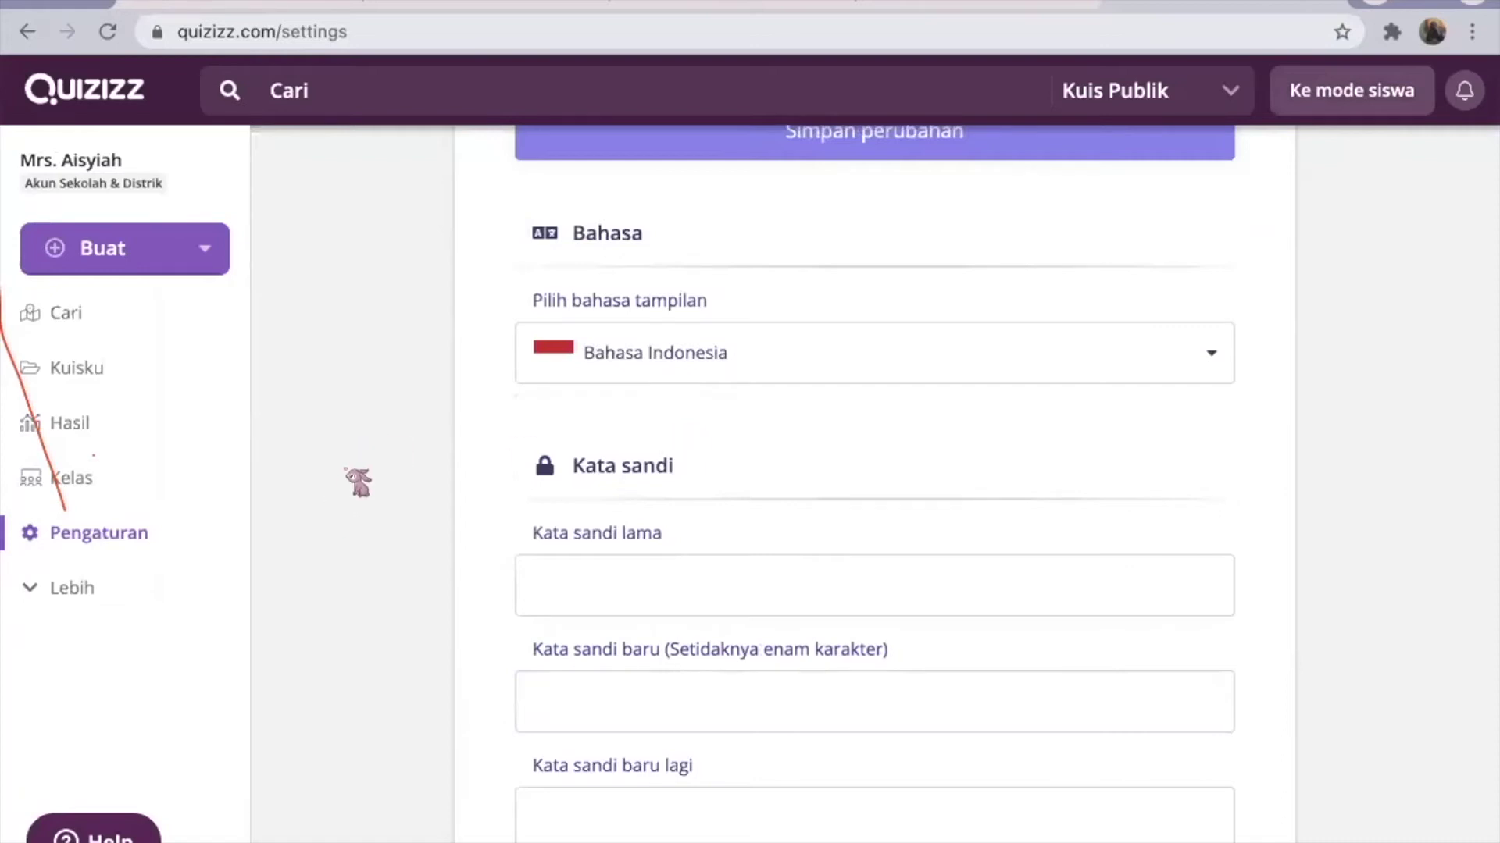
- Visit the explore page and the quiz library in the new language, and open the Survey Quizizz report among the results
{"action": "scroll", "coordinate": [358, 482], "scroll_direction": "up", "scroll_amount": 6}
{"action": "left_click", "coordinate": [83, 313]}
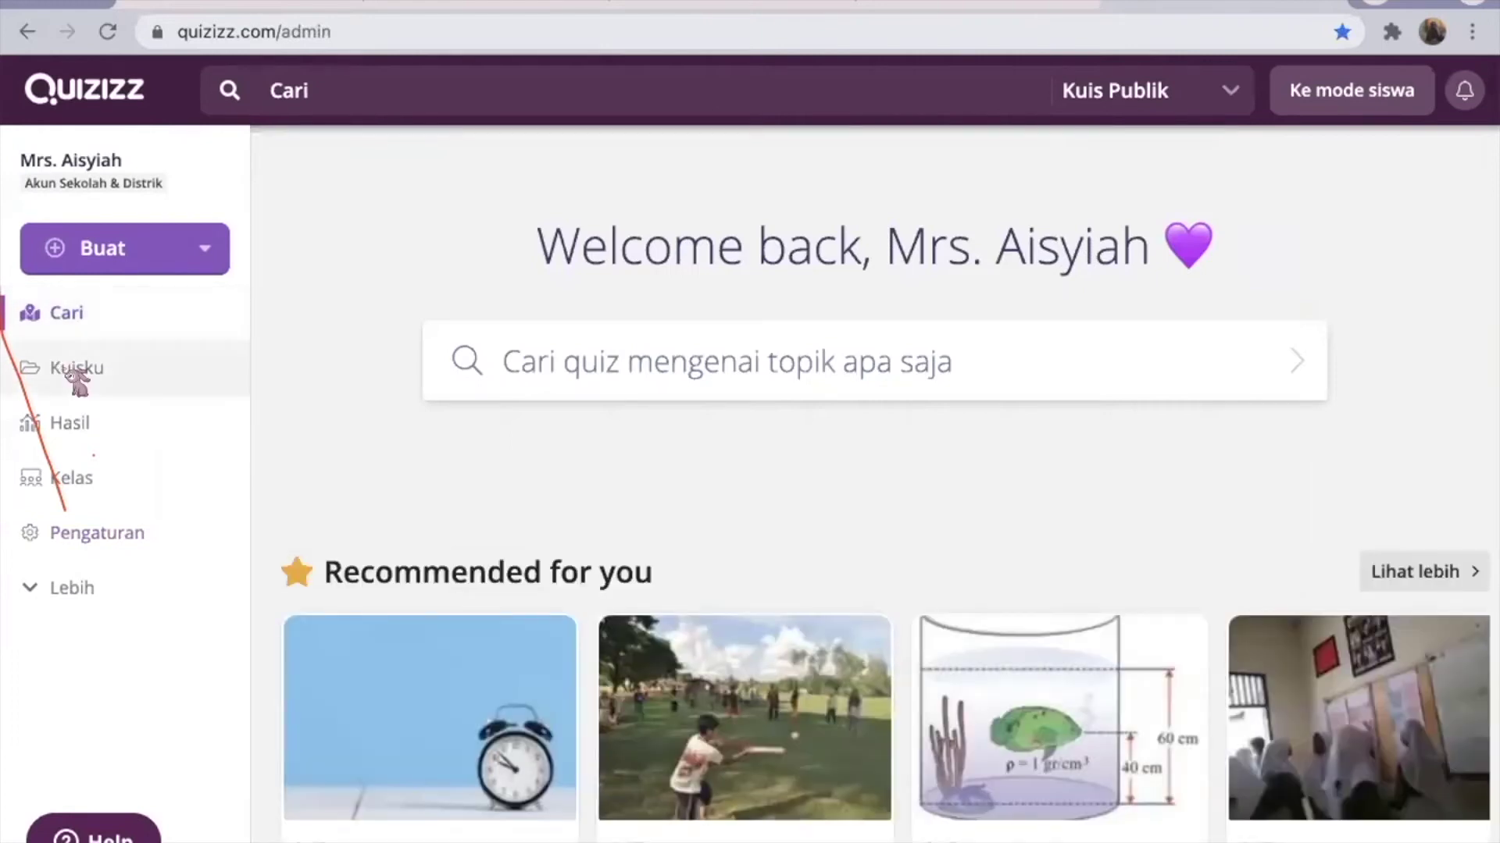
{"action": "left_click", "coordinate": [76, 369]}
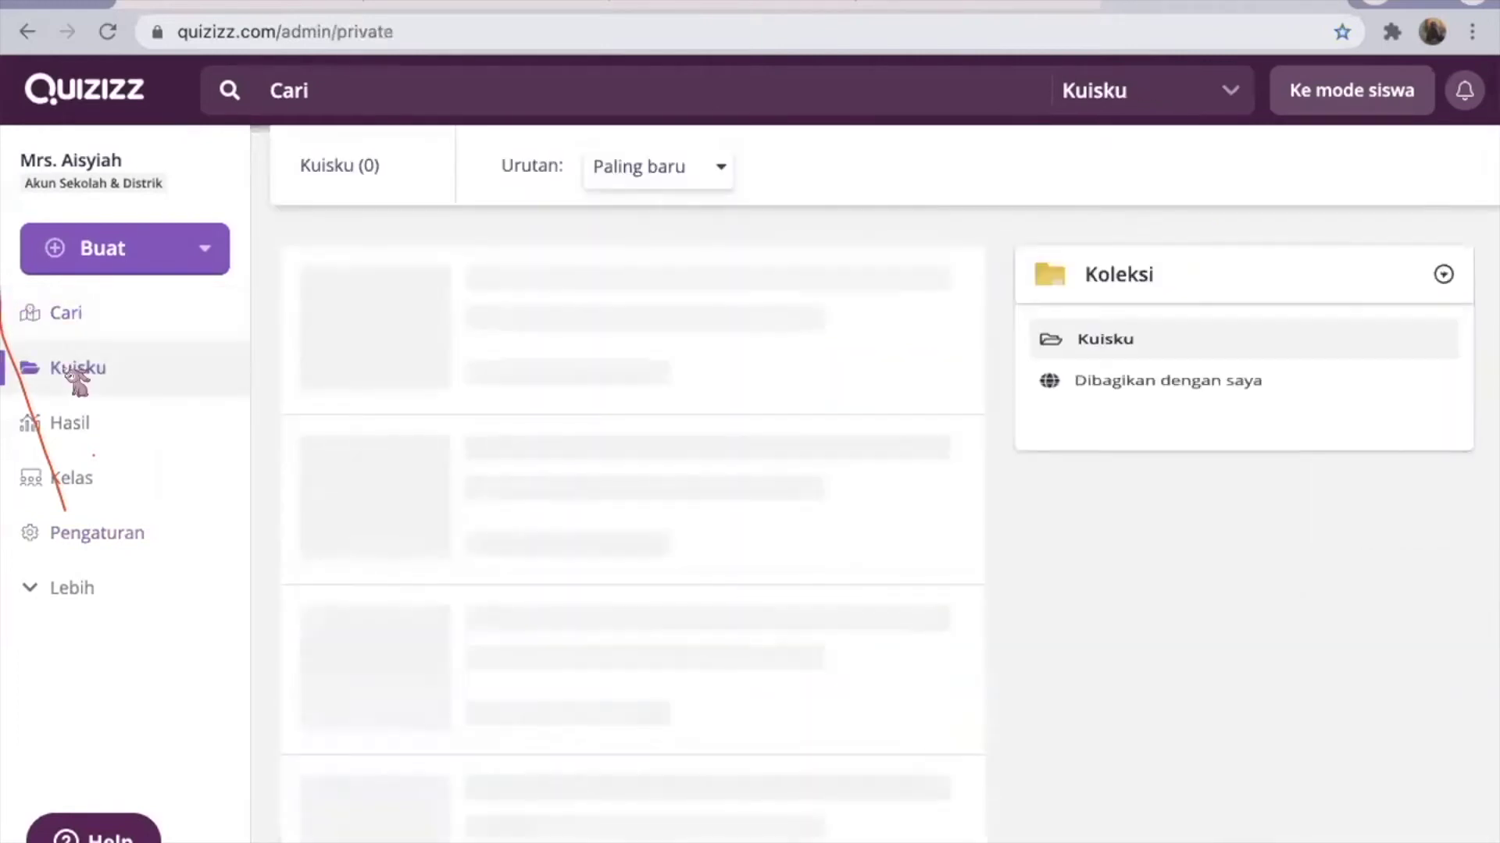
{"action": "left_click", "coordinate": [82, 428]}
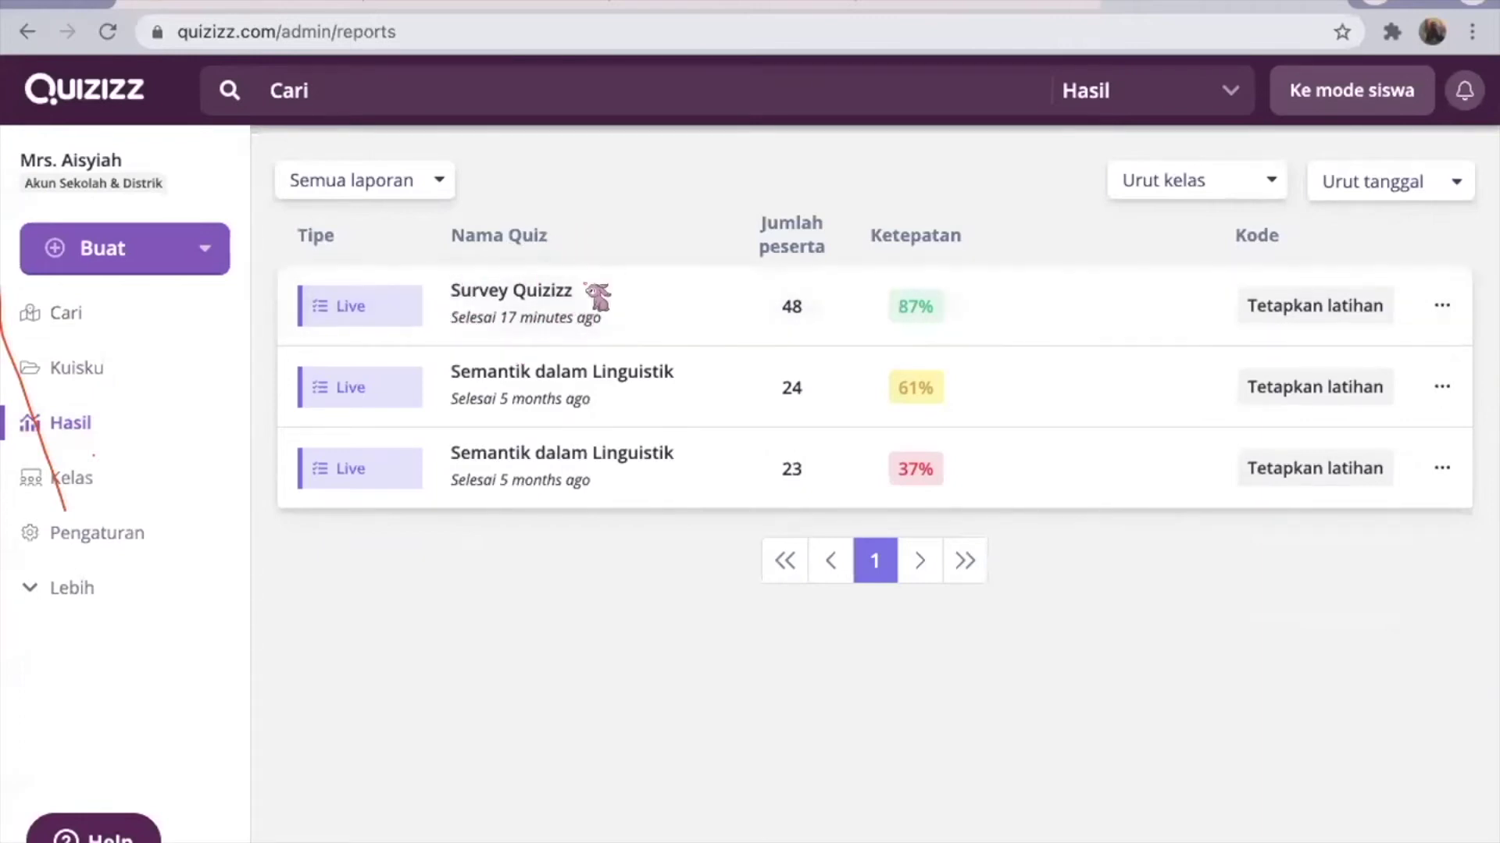
{"action": "left_click", "coordinate": [662, 312]}
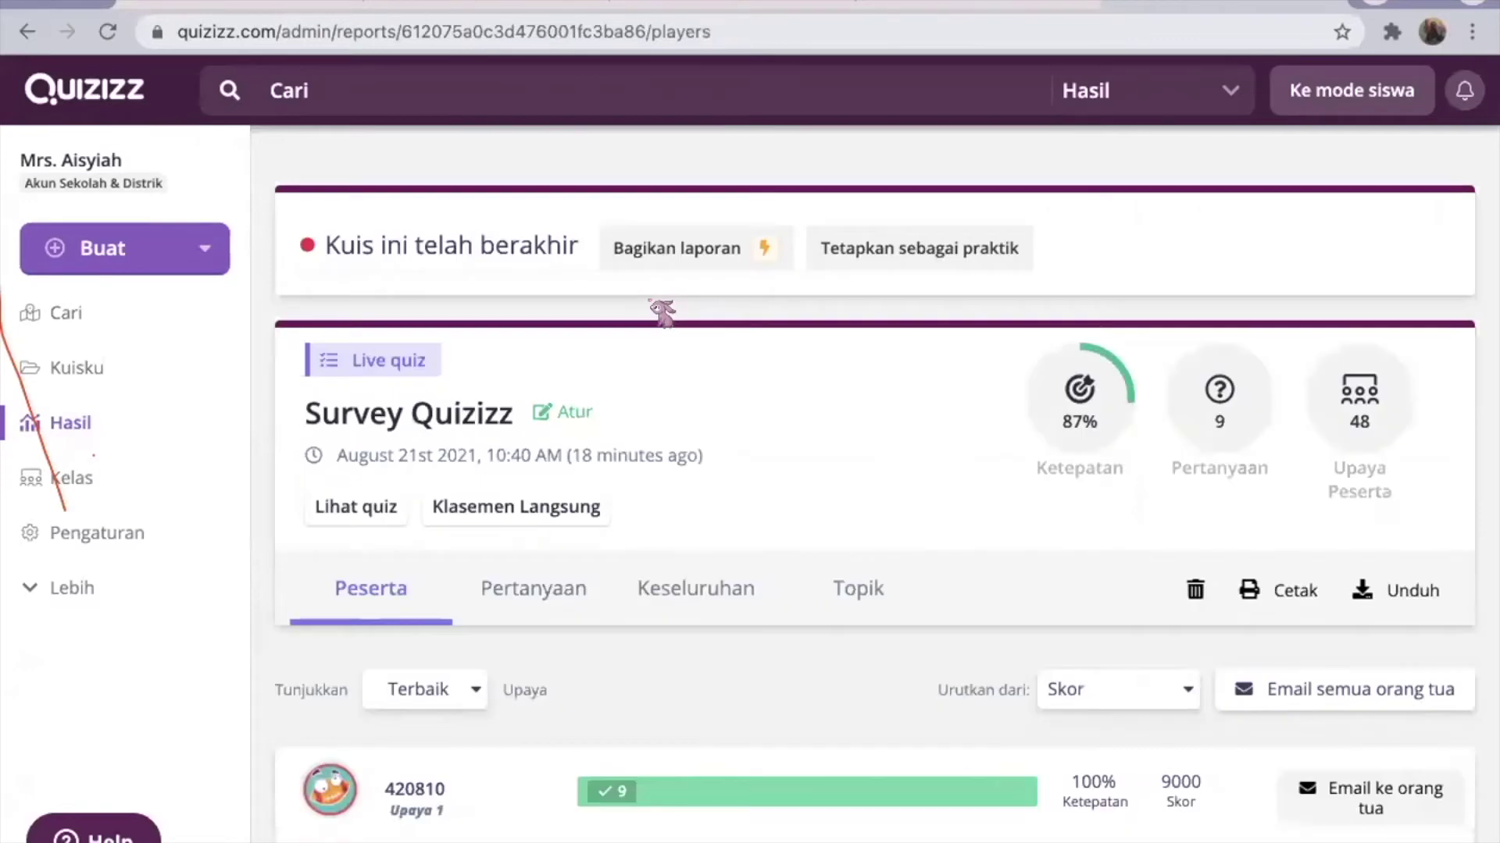
- Look through the participants' accuracy and scores in the Survey Quizizz report, and download the report
{"action": "scroll", "coordinate": [646, 428], "scroll_direction": "down", "scroll_amount": 4}
{"action": "scroll", "coordinate": [646, 428], "scroll_direction": "down", "scroll_amount": 2}
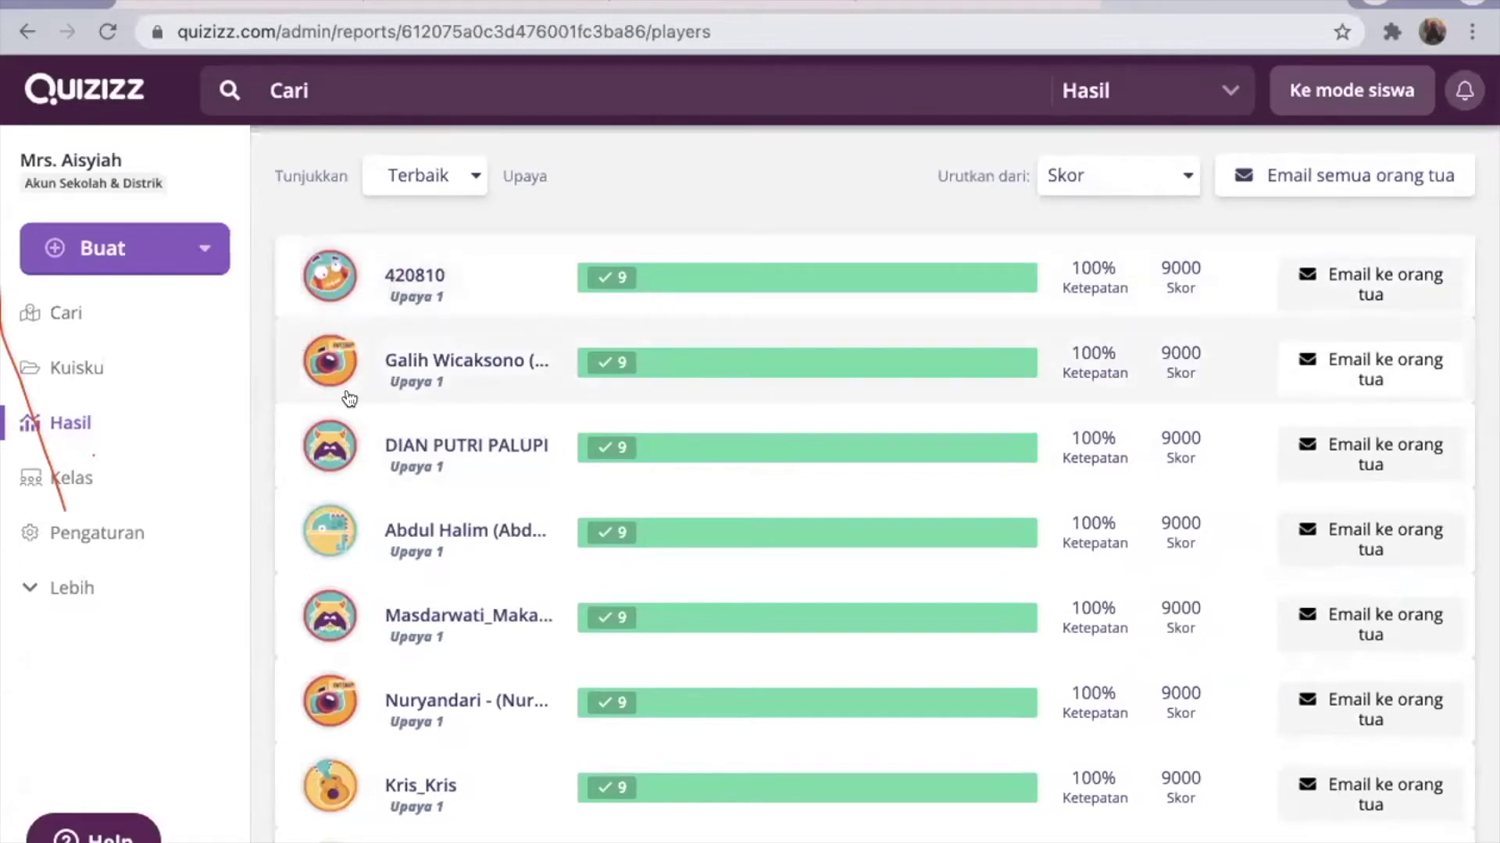
{"action": "scroll", "coordinate": [349, 391], "scroll_direction": "down", "scroll_amount": 2}
{"action": "scroll", "coordinate": [349, 391], "scroll_direction": "down", "scroll_amount": 1}
{"action": "scroll", "coordinate": [349, 387], "scroll_direction": "down", "scroll_amount": 3}
{"action": "scroll", "coordinate": [349, 386], "scroll_direction": "up", "scroll_amount": 7}
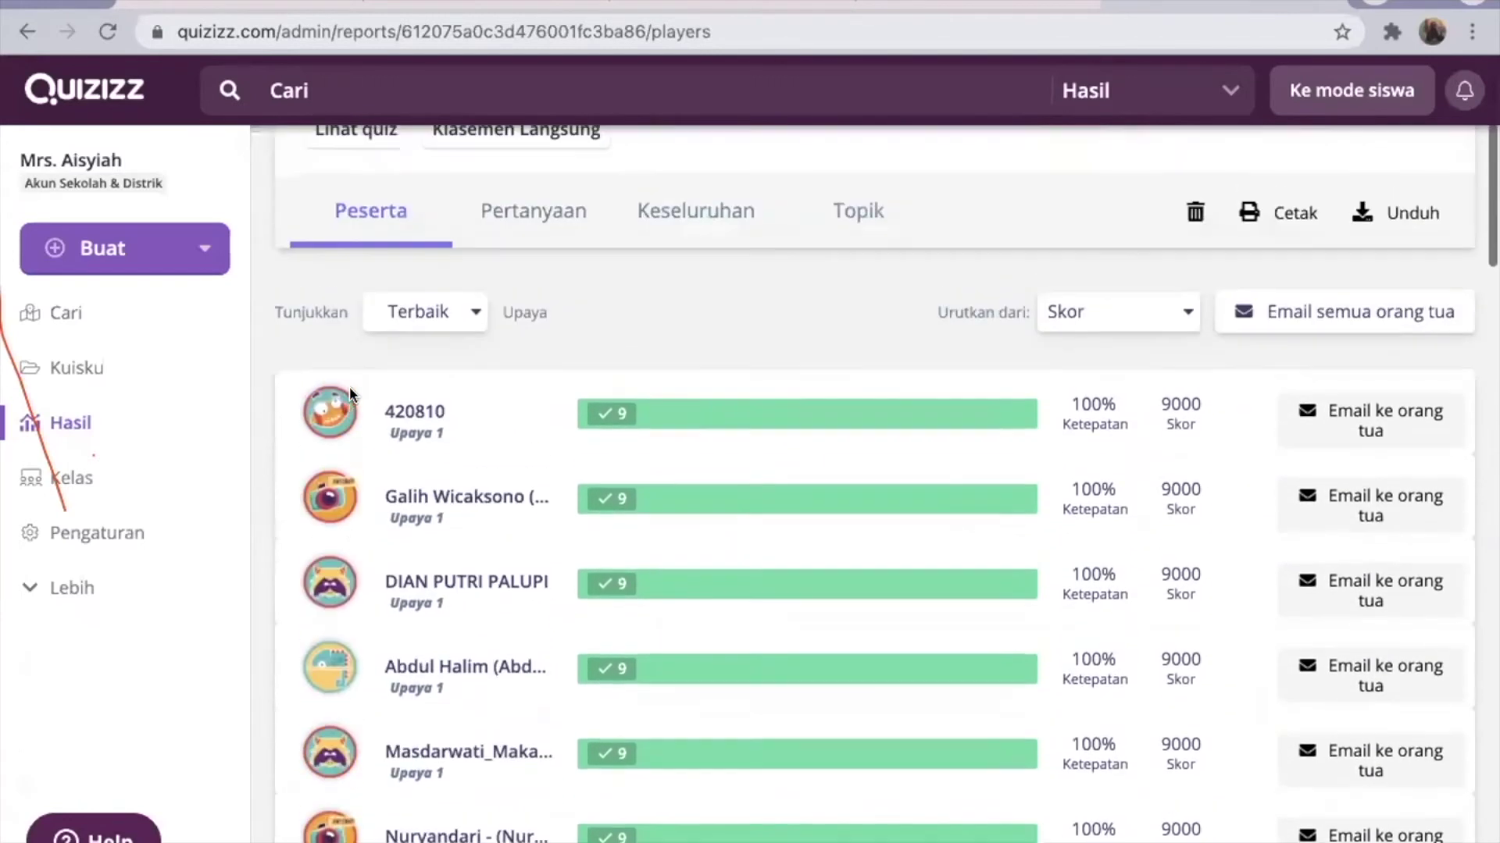
{"action": "scroll", "coordinate": [349, 385], "scroll_direction": "up", "scroll_amount": 3}
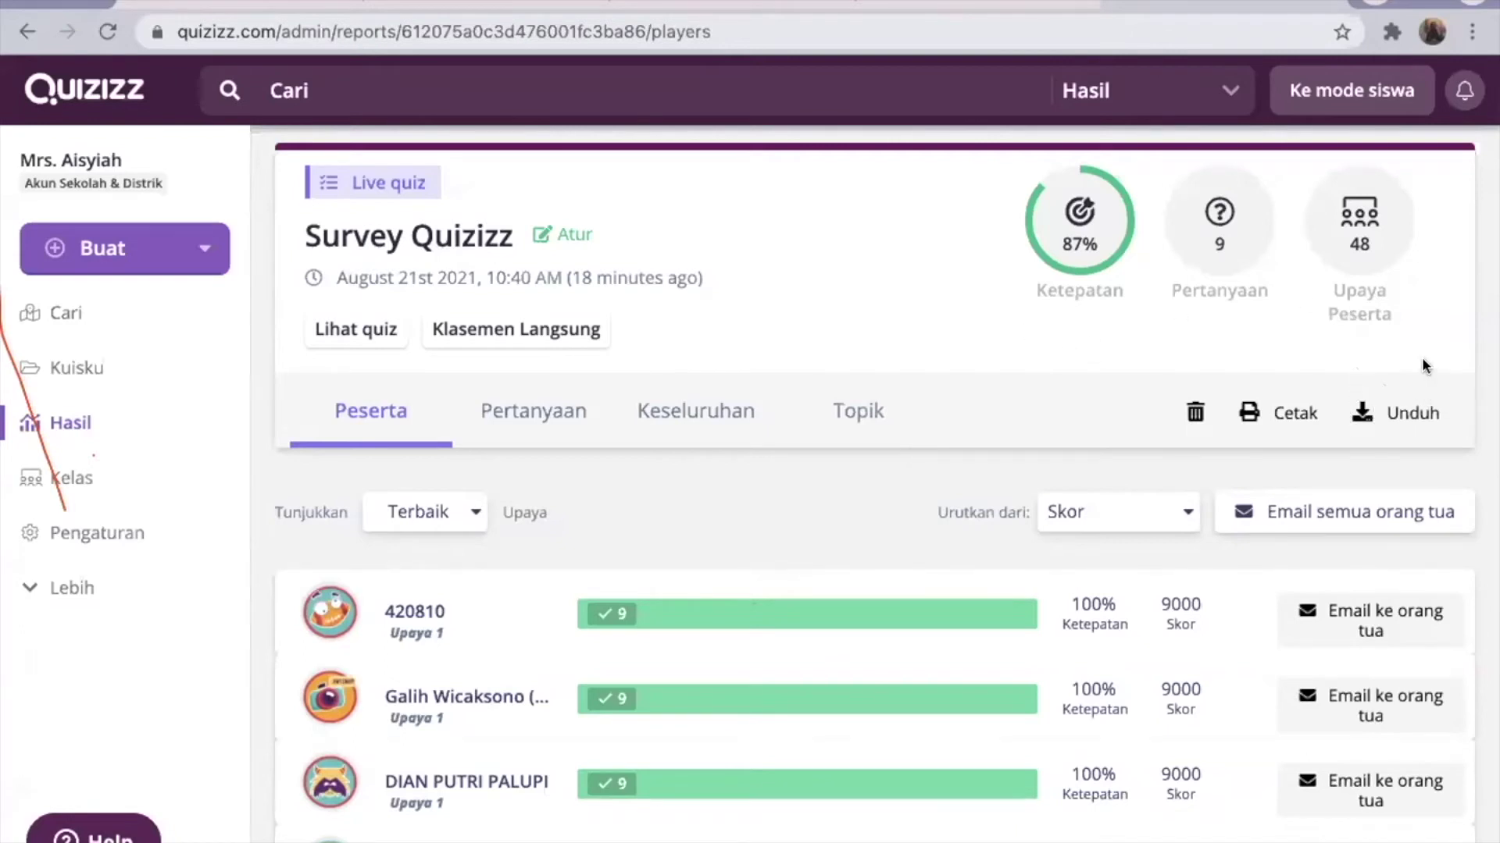
{"action": "left_click", "coordinate": [1360, 414]}
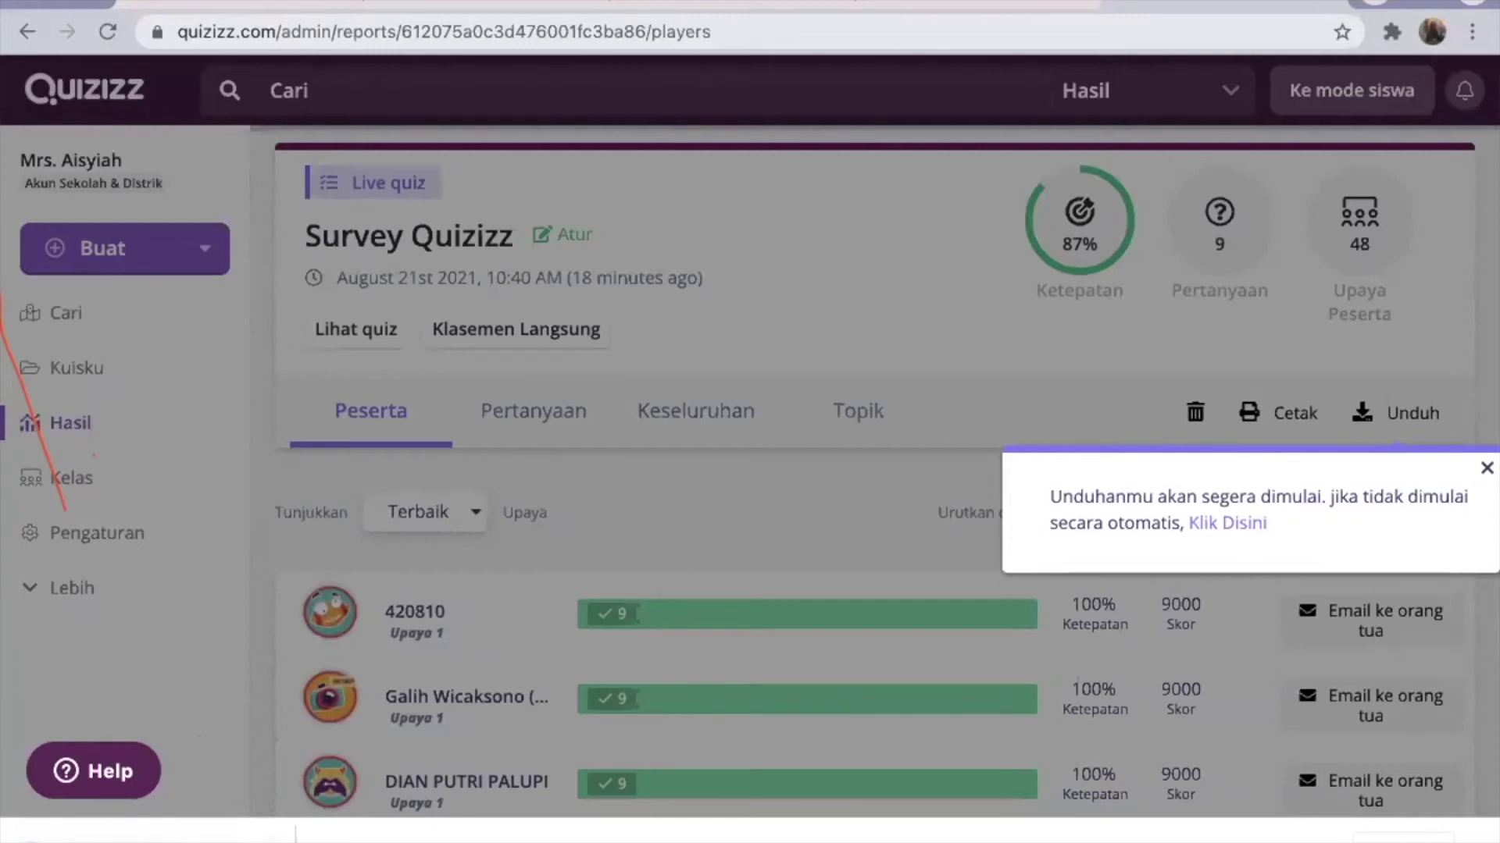
{"action": "left_click", "coordinate": [1482, 470]}
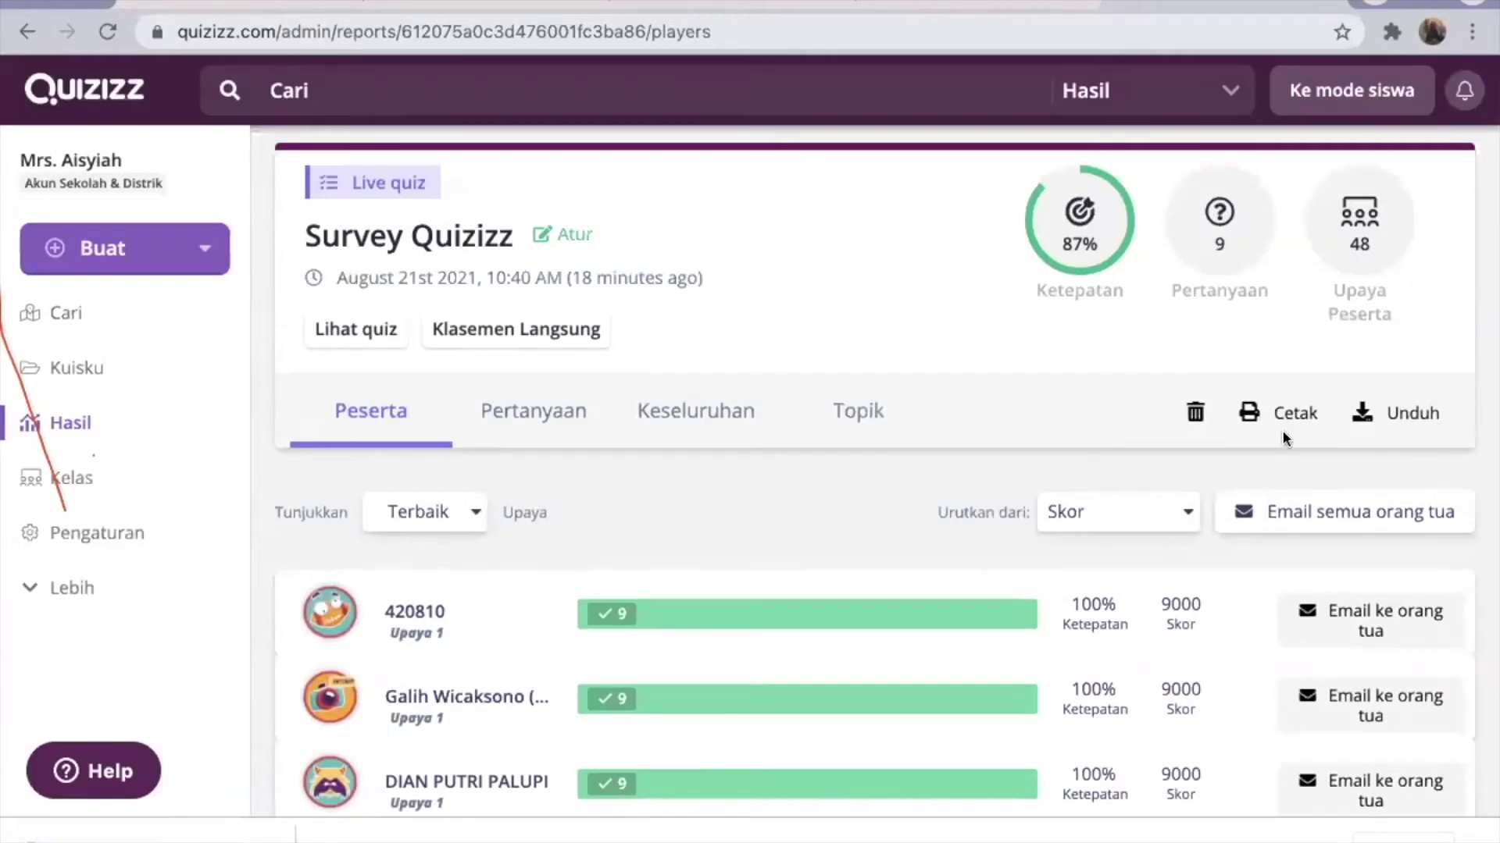
- Print the report with all participant reports (Semua laporan peserta), using Save as PDF with all pages in portrait layout
{"action": "left_click", "coordinate": [1270, 413]}
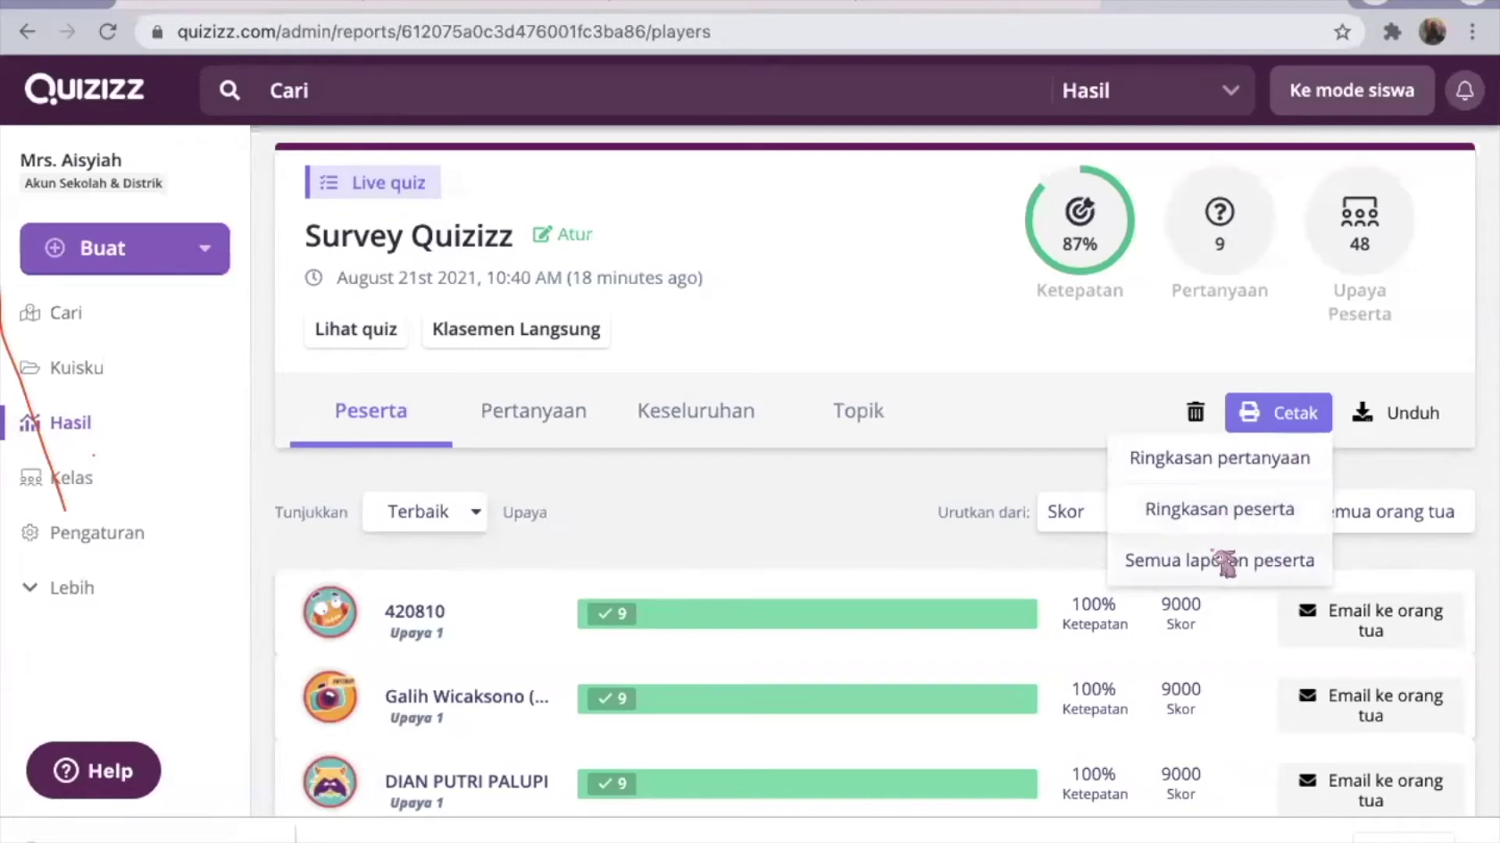
{"action": "left_click", "coordinate": [1266, 563]}
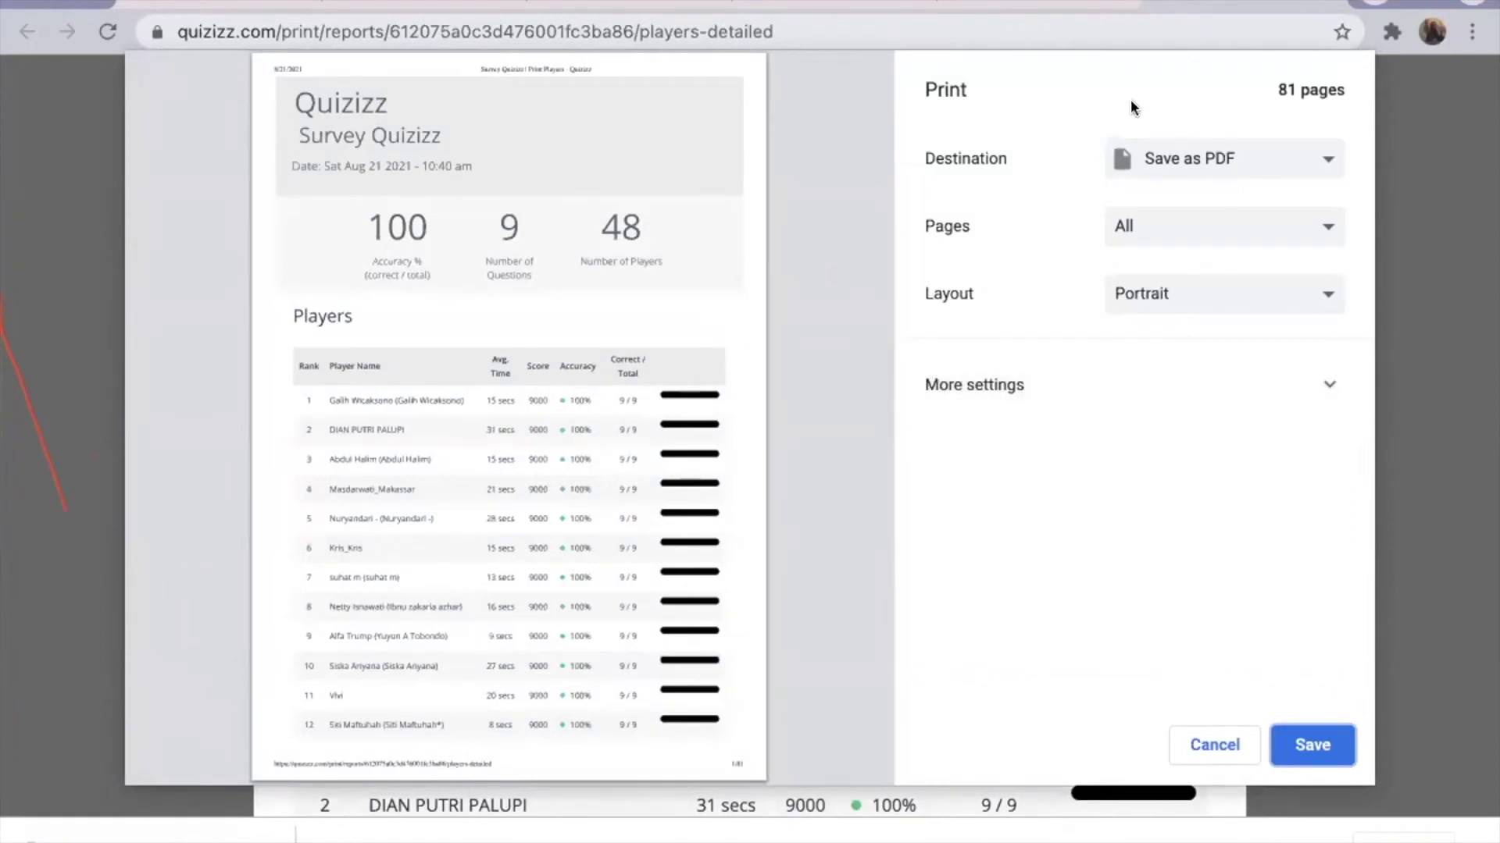
{"action": "left_click", "coordinate": [1309, 158]}
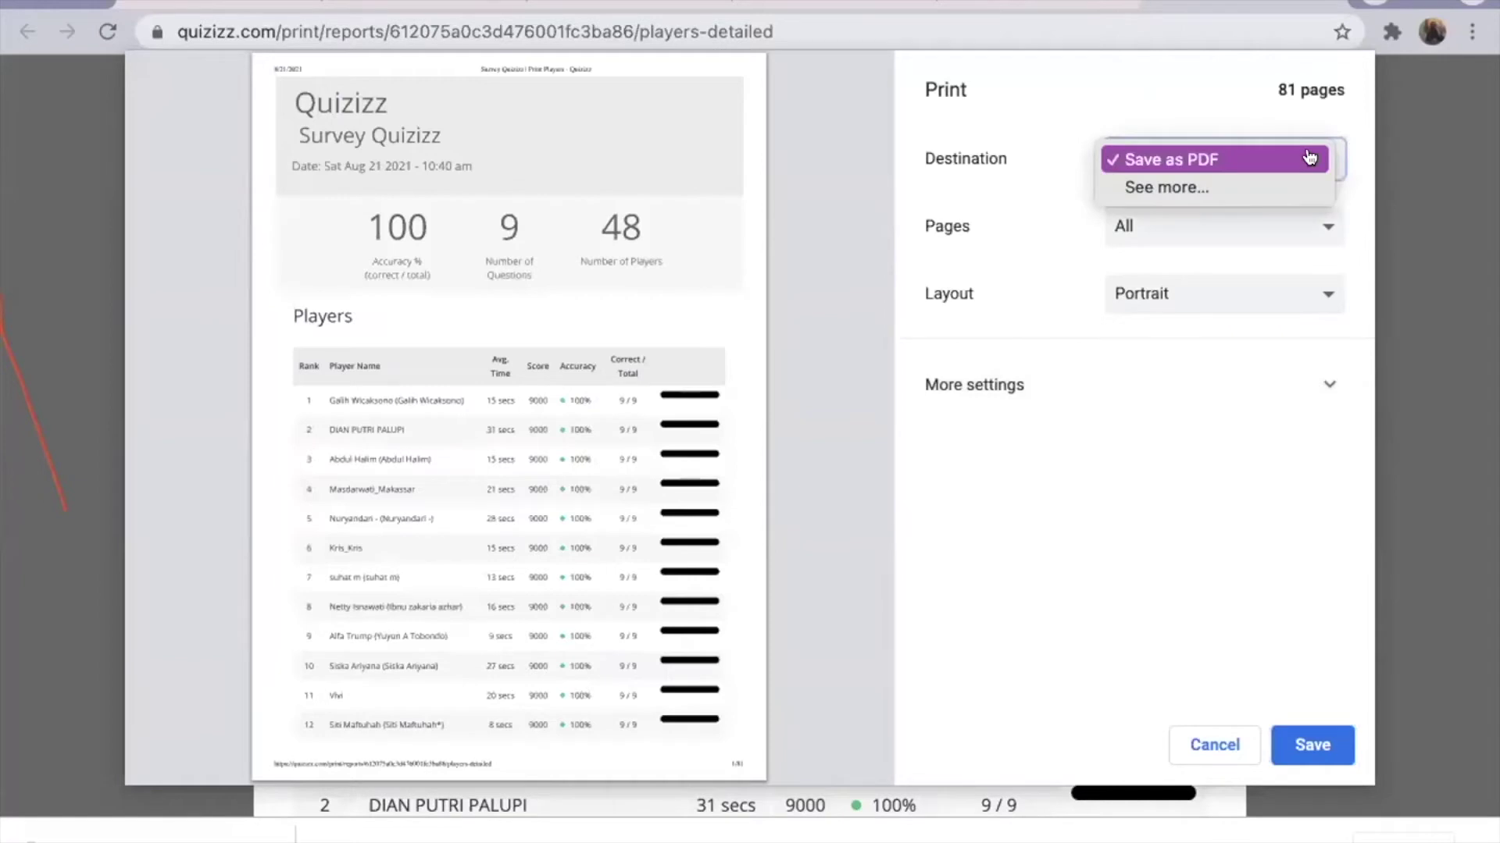
{"action": "left_click", "coordinate": [1183, 427]}
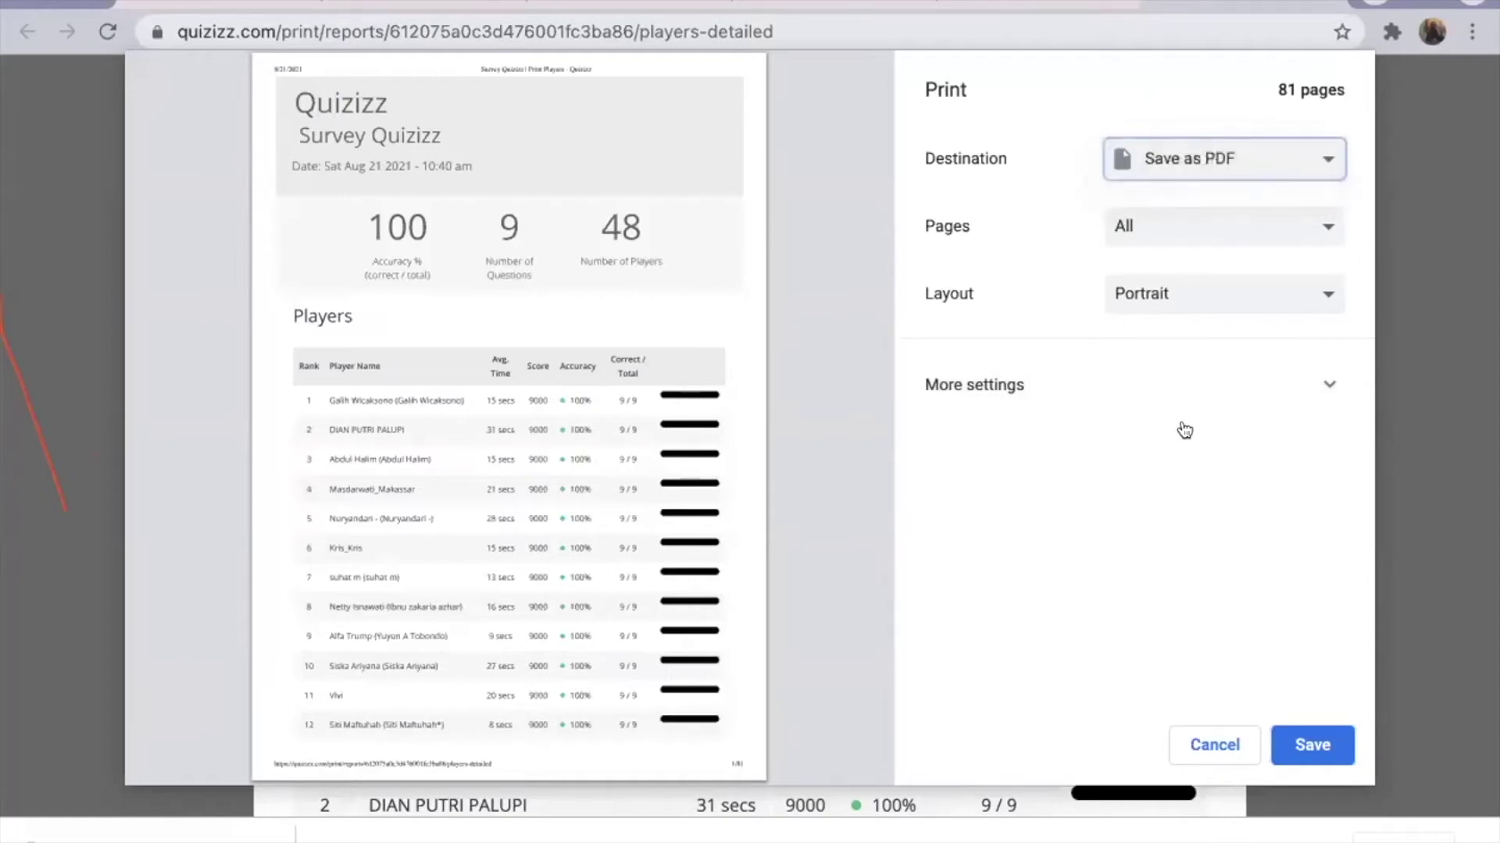
{"action": "left_click", "coordinate": [1304, 746]}
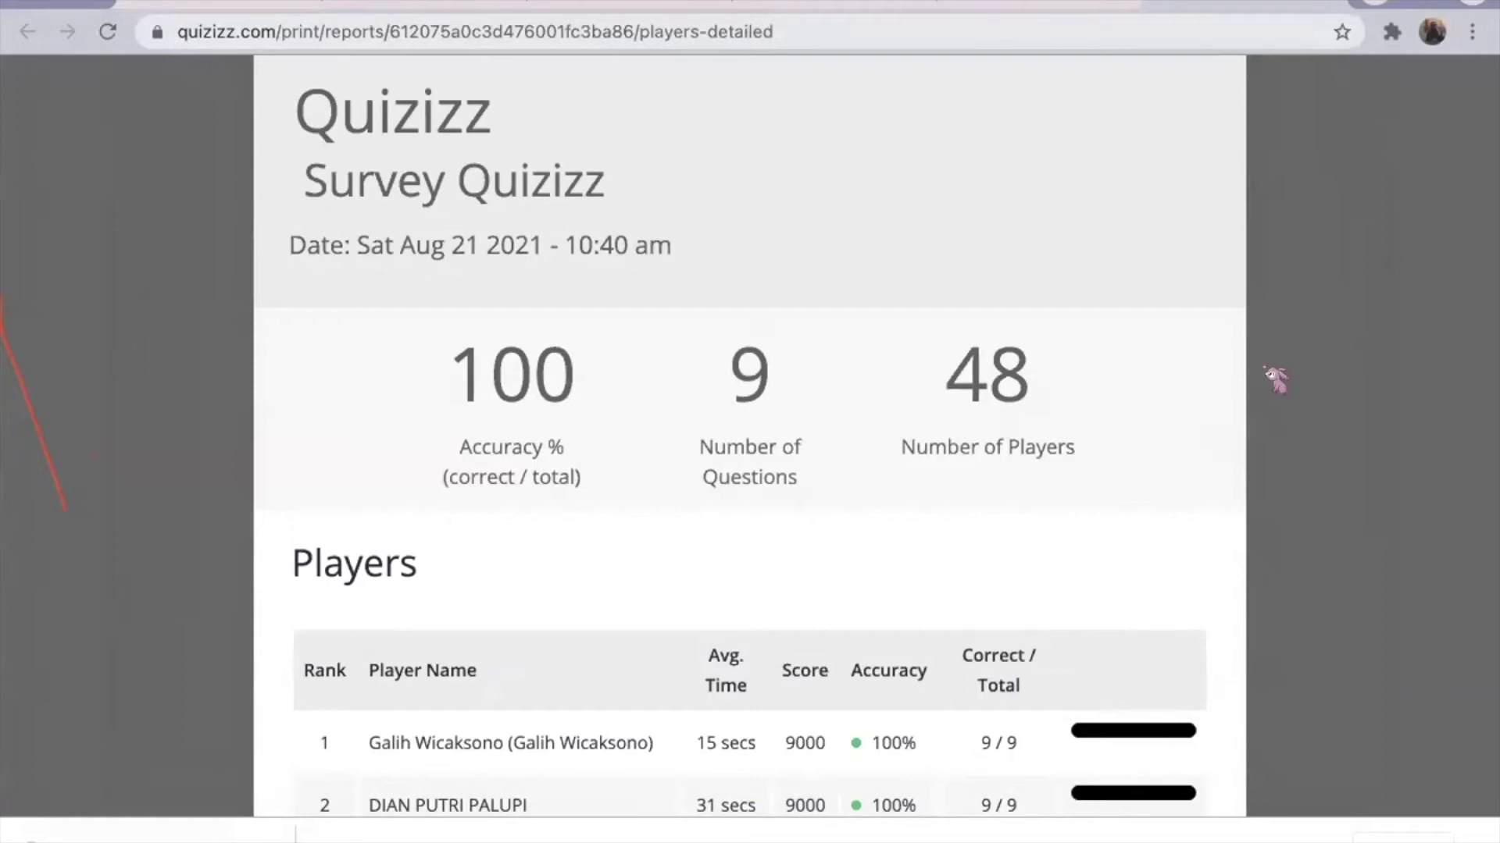
- Examine the printable report's player ranking and the individual students' pages with the time, score and response for each question
{"action": "scroll", "coordinate": [1047, 475], "scroll_direction": "down", "scroll_amount": 5}
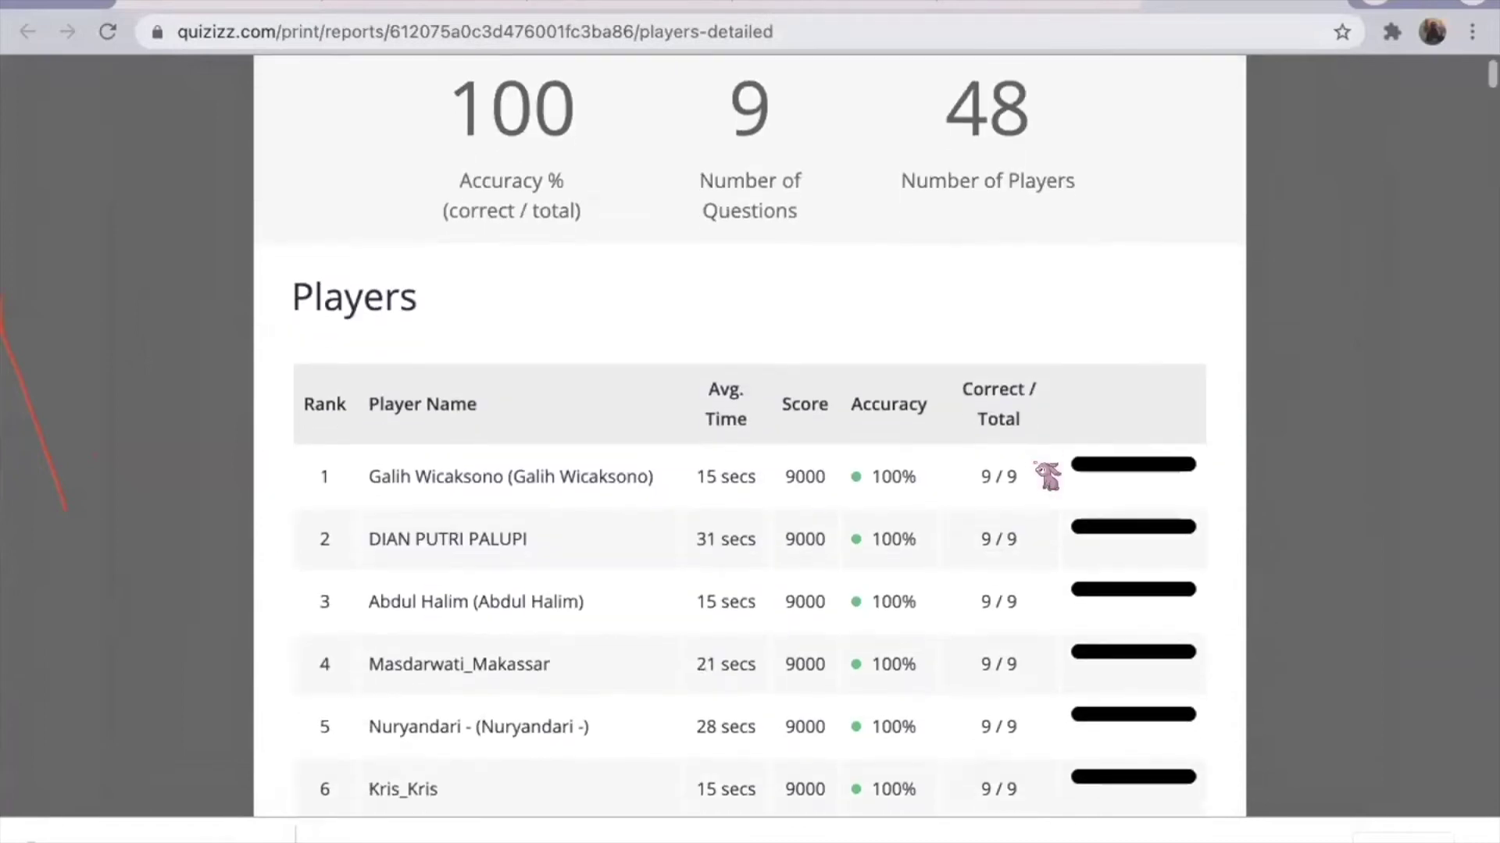
{"action": "scroll", "coordinate": [1046, 475], "scroll_direction": "down", "scroll_amount": 15}
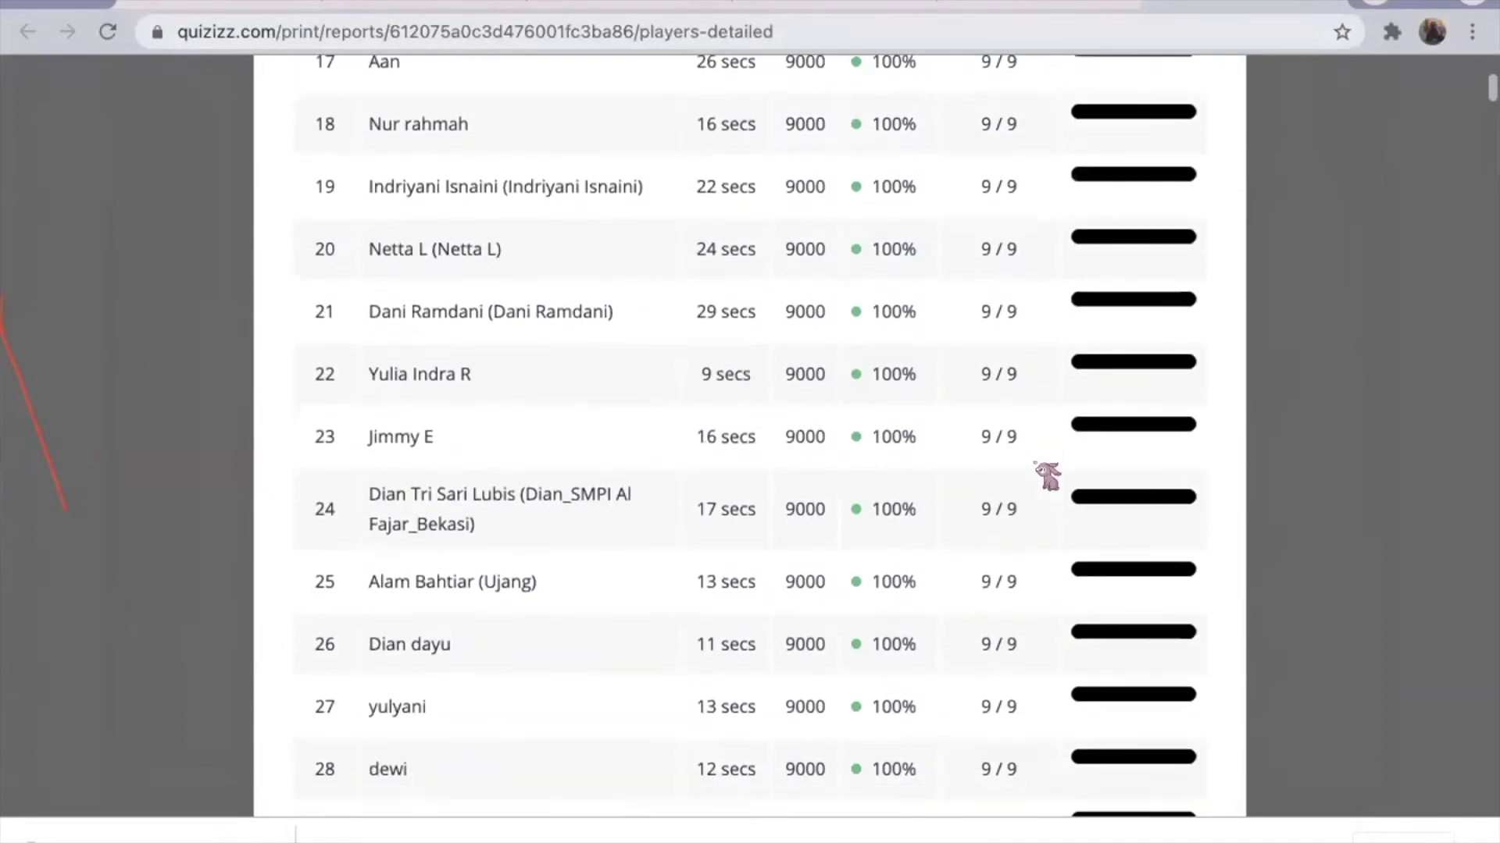
{"action": "scroll", "coordinate": [1046, 474], "scroll_direction": "down", "scroll_amount": 20}
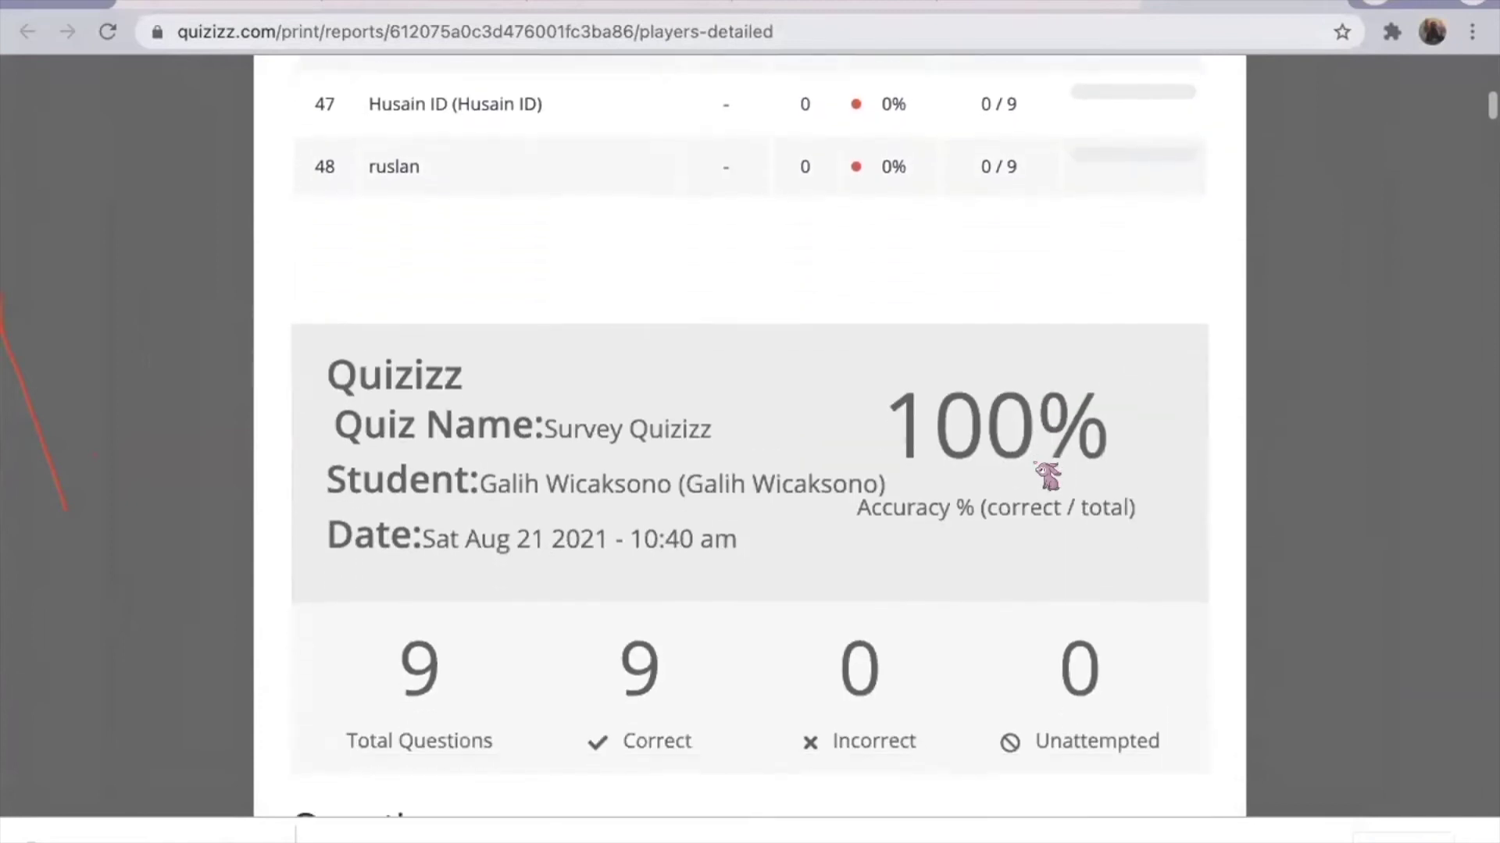
{"action": "scroll", "coordinate": [1046, 475], "scroll_direction": "down", "scroll_amount": 6}
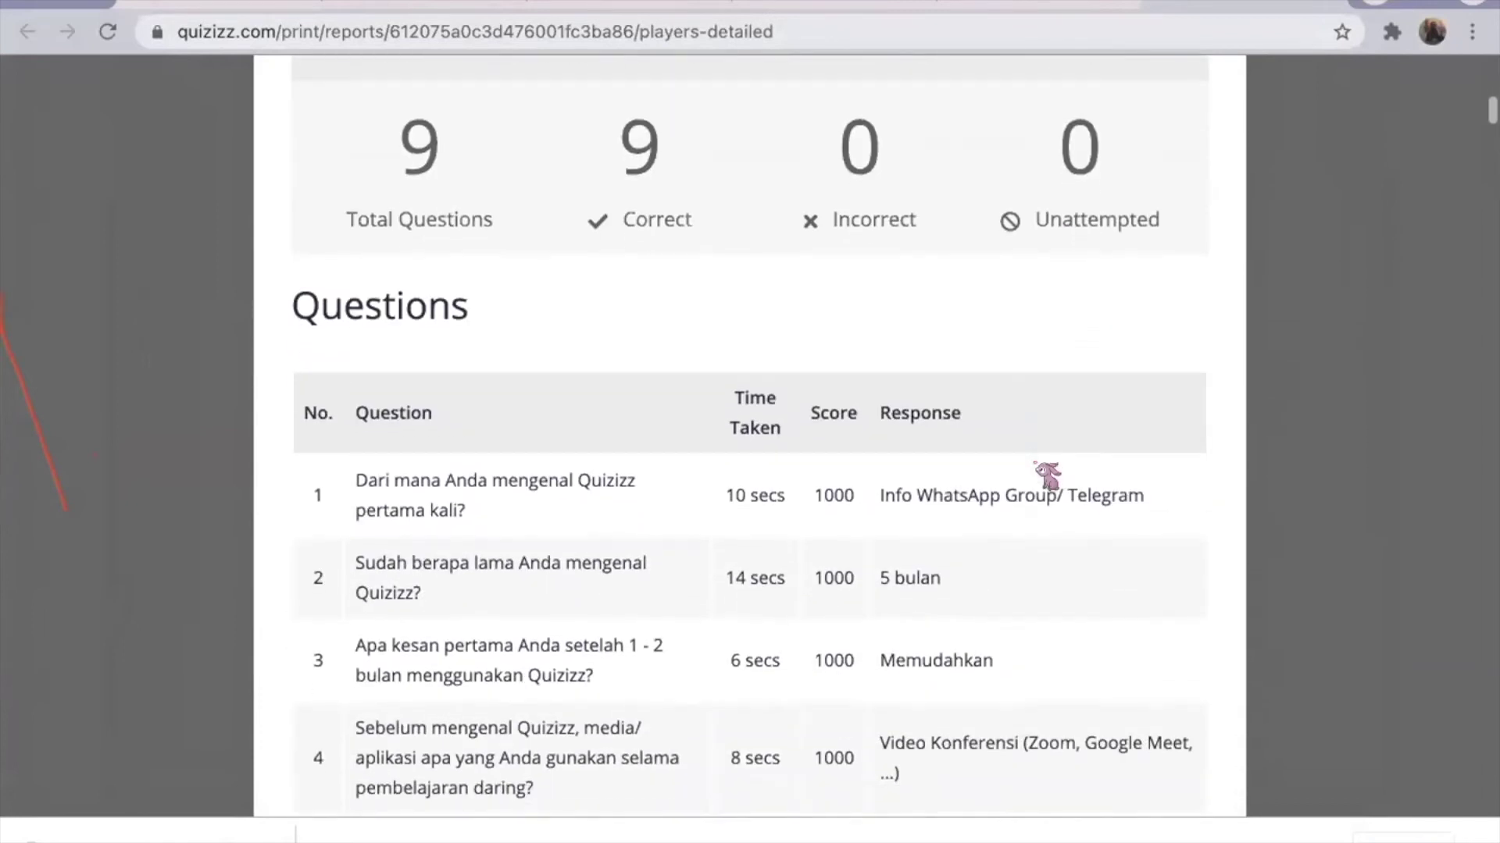
{"action": "scroll", "coordinate": [1047, 475], "scroll_direction": "down", "scroll_amount": 10}
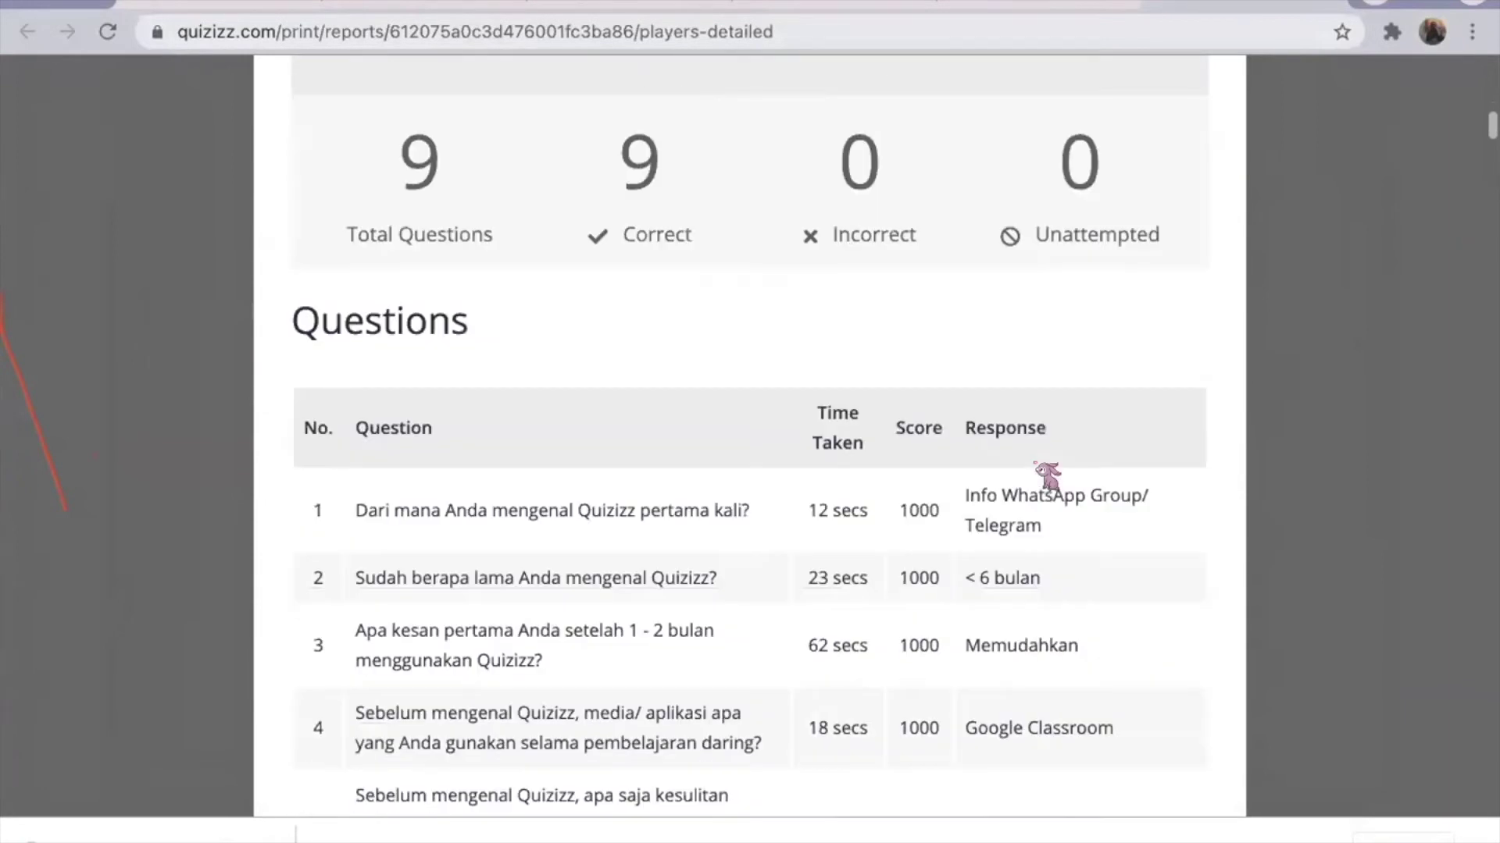
{"action": "scroll", "coordinate": [1032, 460], "scroll_direction": "up", "scroll_amount": 5}
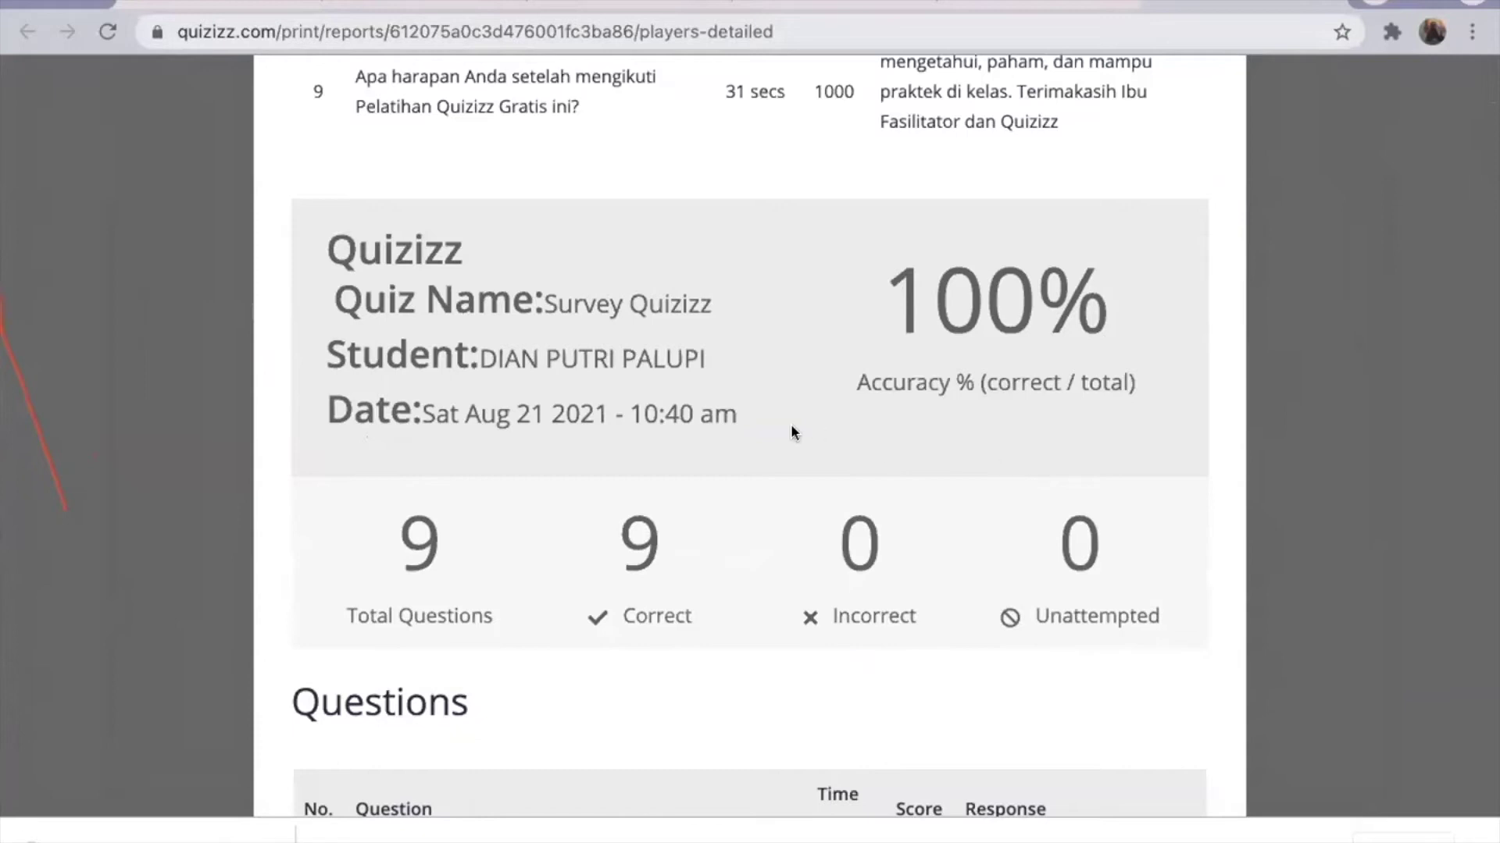
{"action": "scroll", "coordinate": [753, 461], "scroll_direction": "down", "scroll_amount": 2}
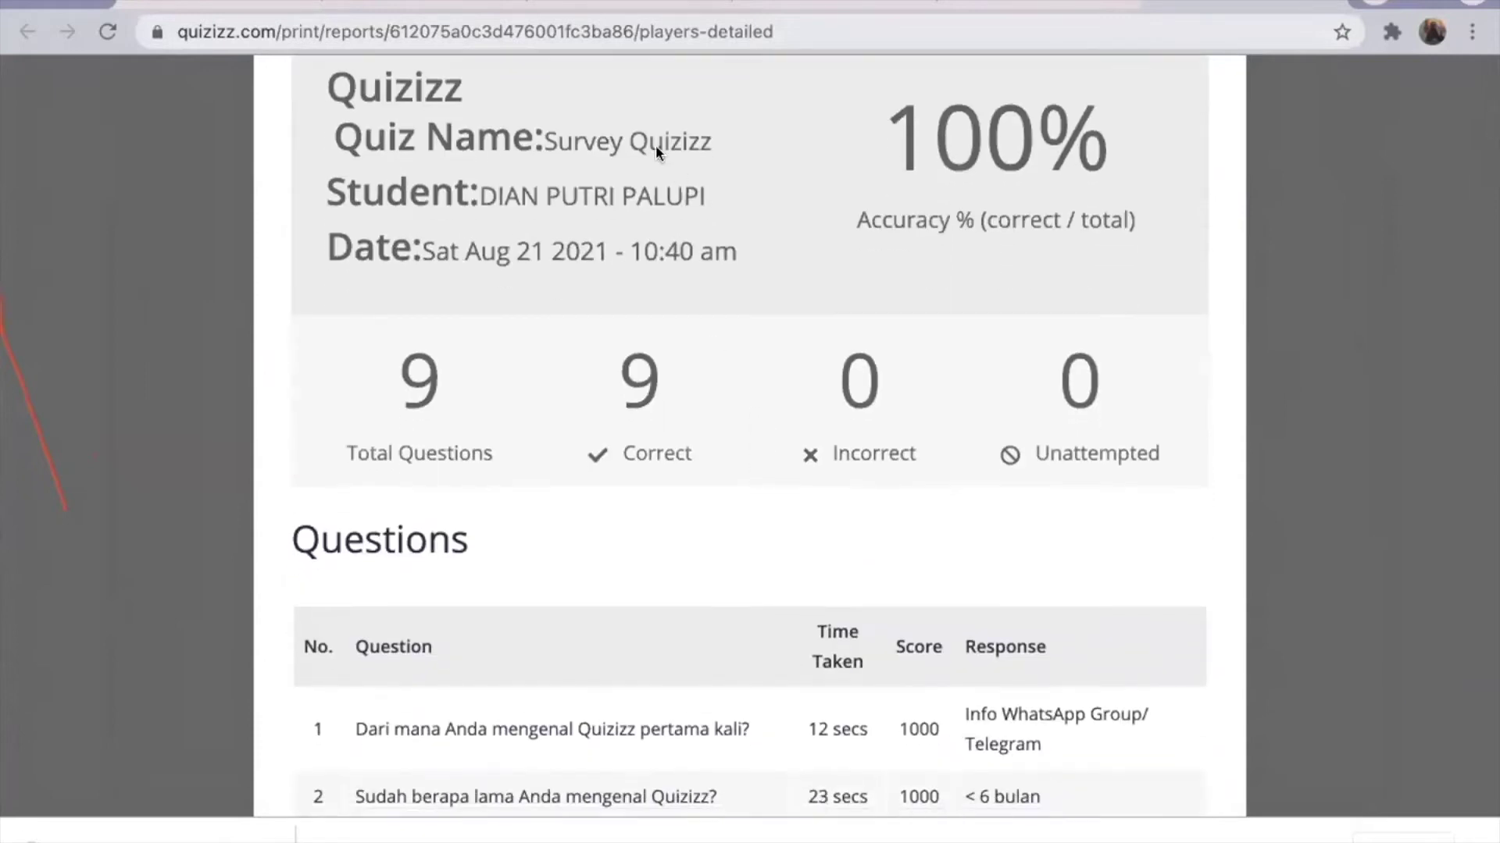
{"action": "scroll", "coordinate": [562, 473], "scroll_direction": "down", "scroll_amount": 6}
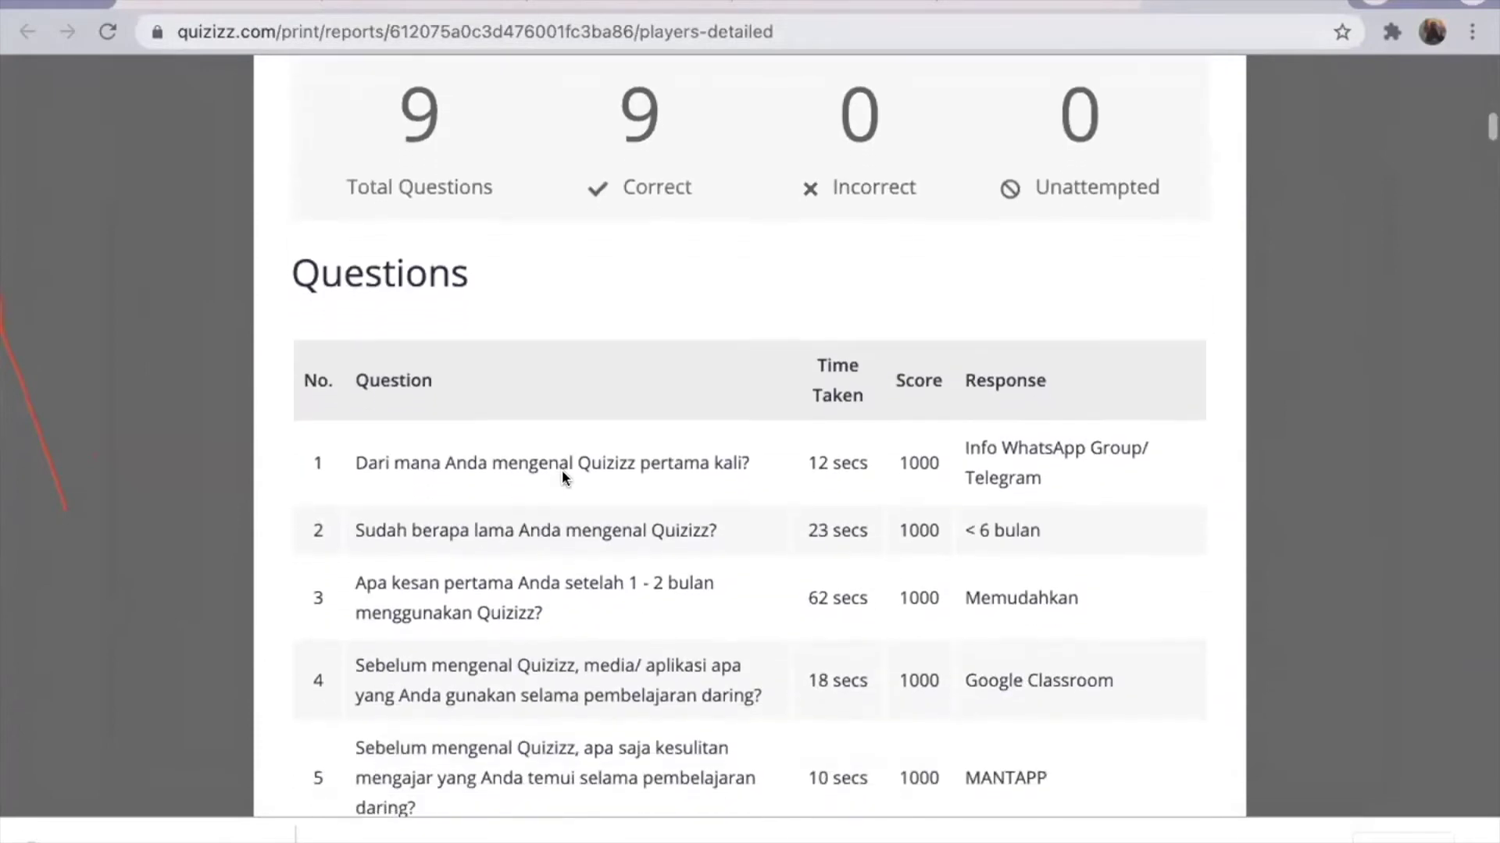
- Look through more students' question responses in the printable report, return to its player ranking, and close the printable report
{"action": "scroll", "coordinate": [563, 473], "scroll_direction": "down", "scroll_amount": 2}
{"action": "scroll", "coordinate": [594, 478], "scroll_direction": "up", "scroll_amount": 1}
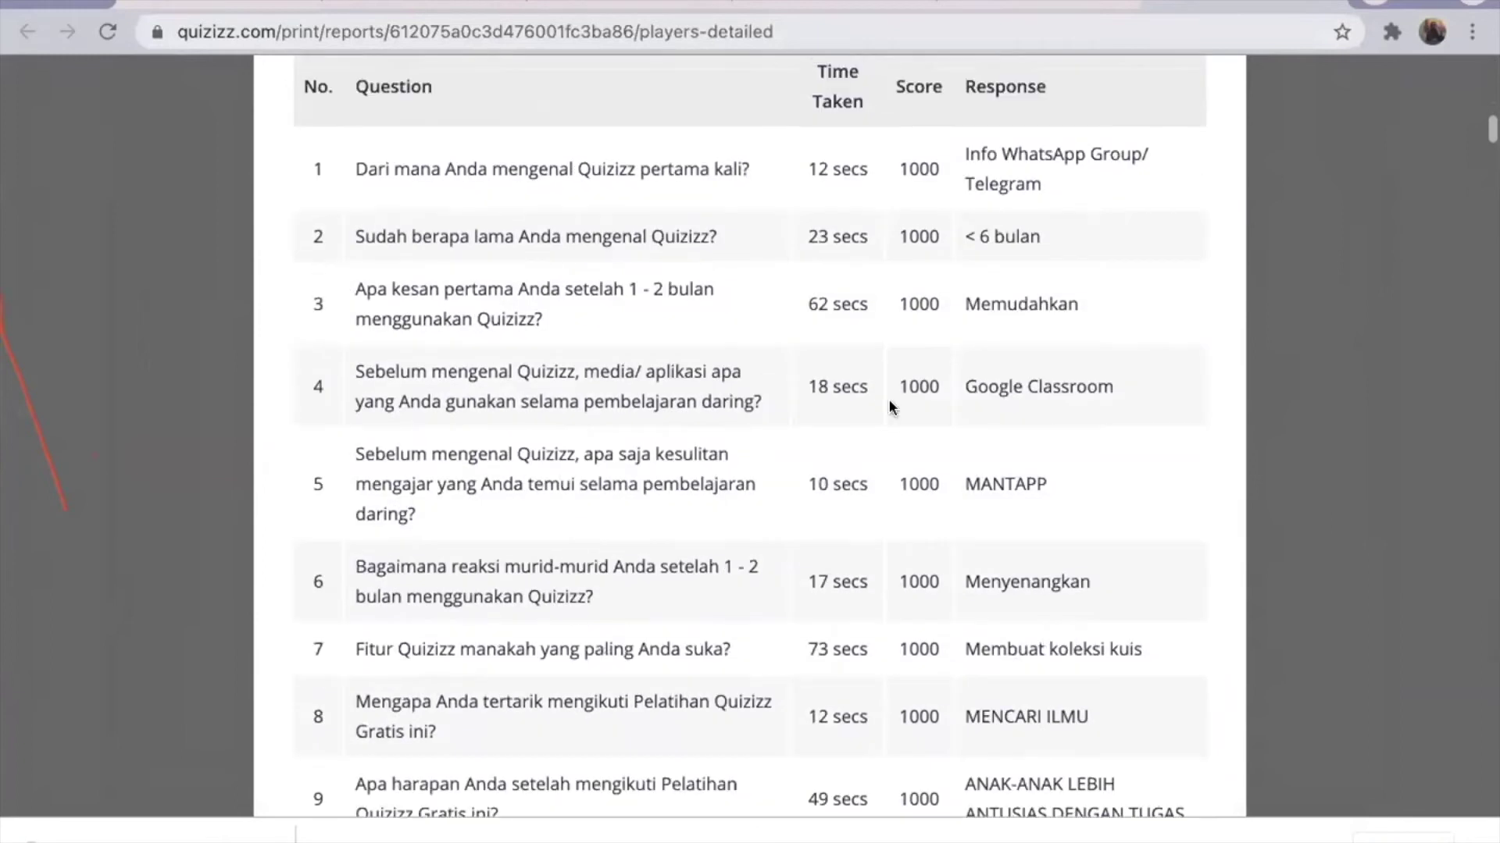
{"action": "scroll", "coordinate": [913, 406], "scroll_direction": "down", "scroll_amount": 2}
{"action": "scroll", "coordinate": [944, 403], "scroll_direction": "down", "scroll_amount": 10}
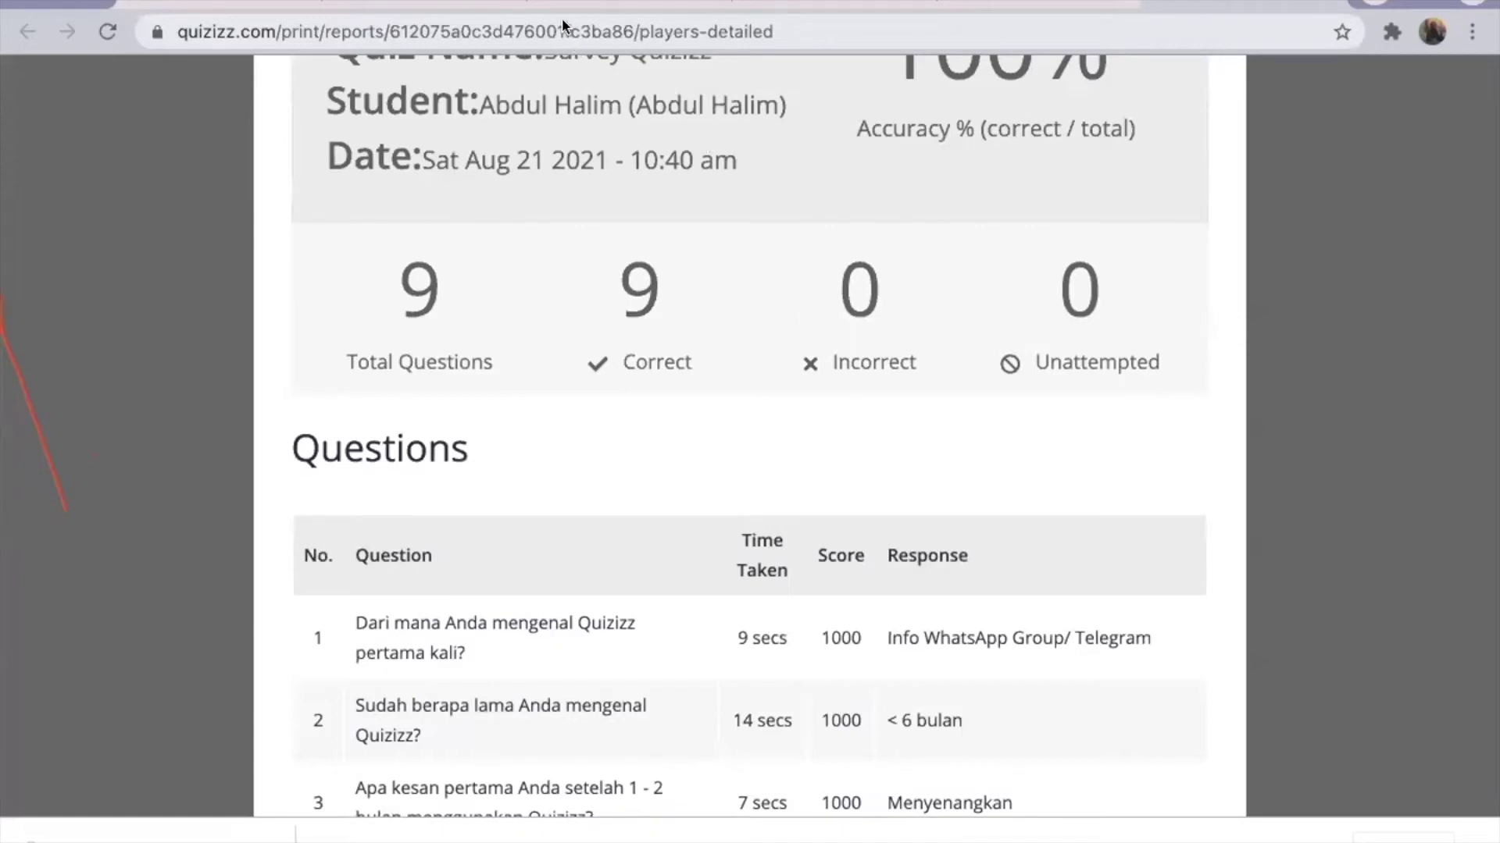
{"action": "scroll", "coordinate": [646, 344], "scroll_direction": "up", "scroll_amount": 20}
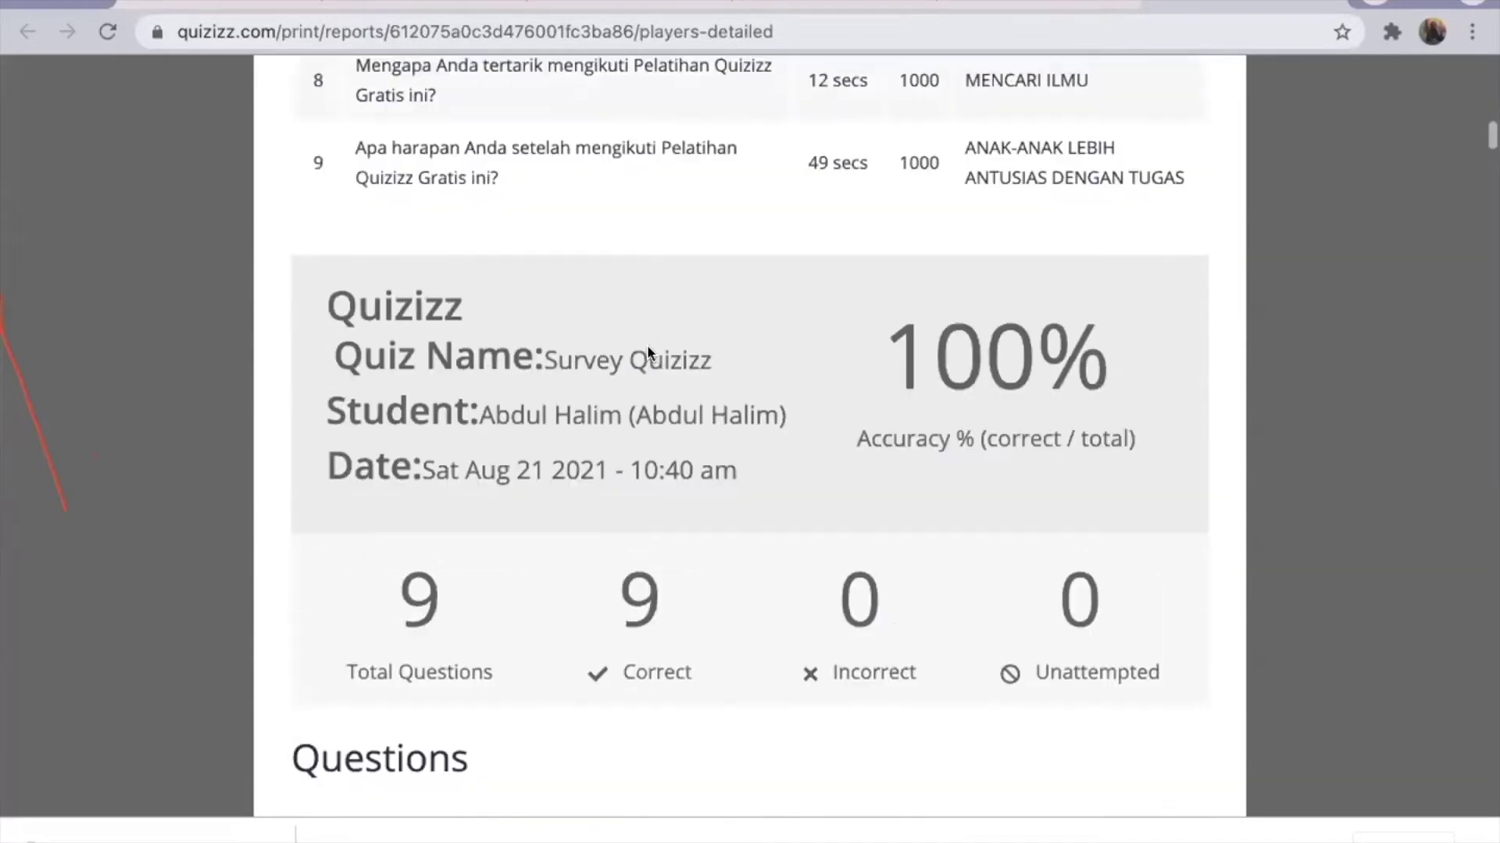
{"action": "scroll", "coordinate": [650, 382], "scroll_direction": "up", "scroll_amount": 20}
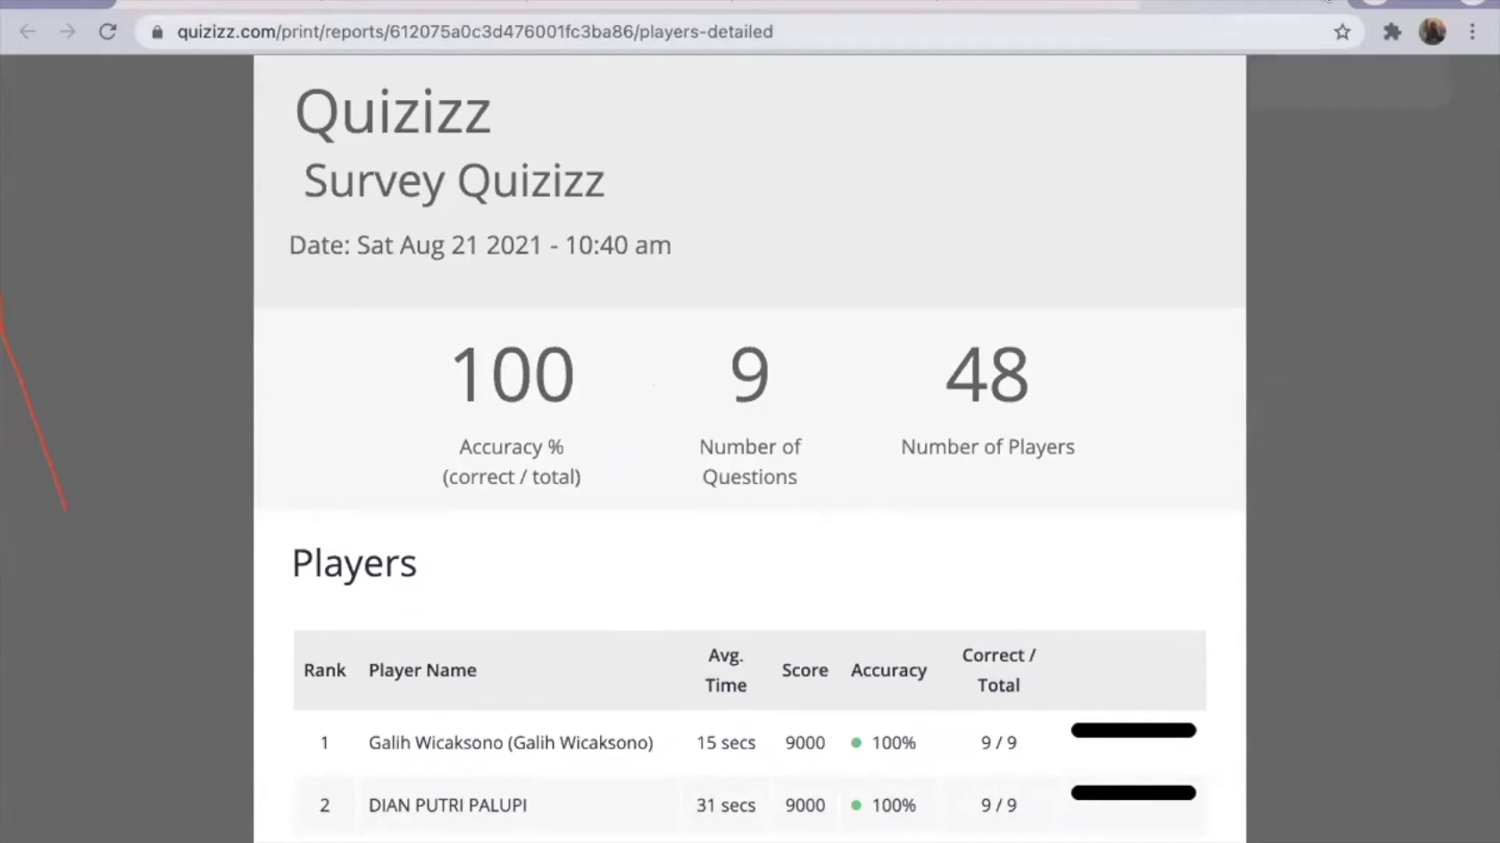
{"action": "left_click", "coordinate": [1328, 2]}
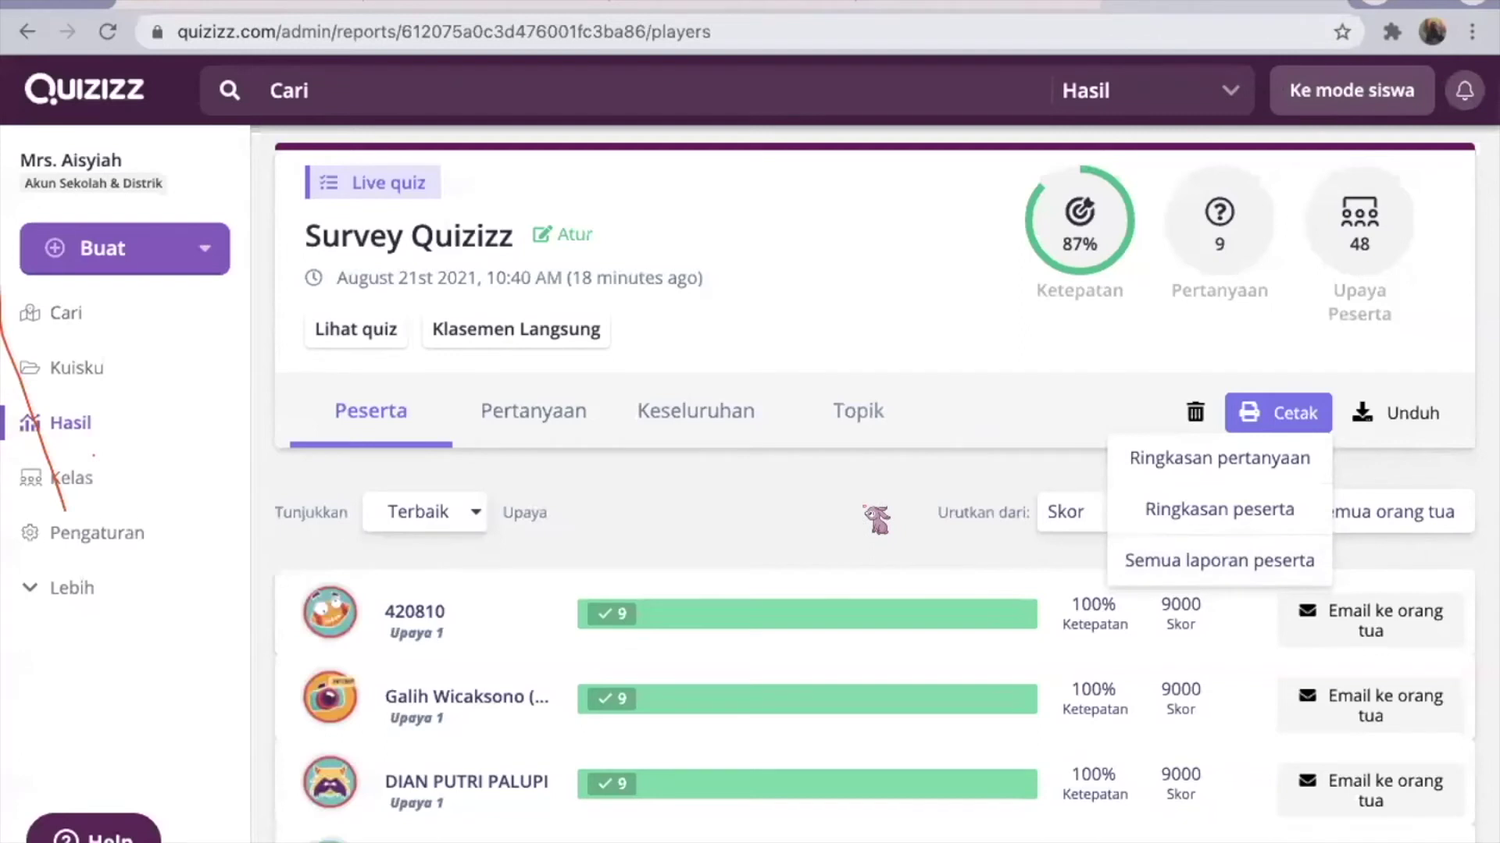
{"action": "left_click", "coordinate": [876, 519]}
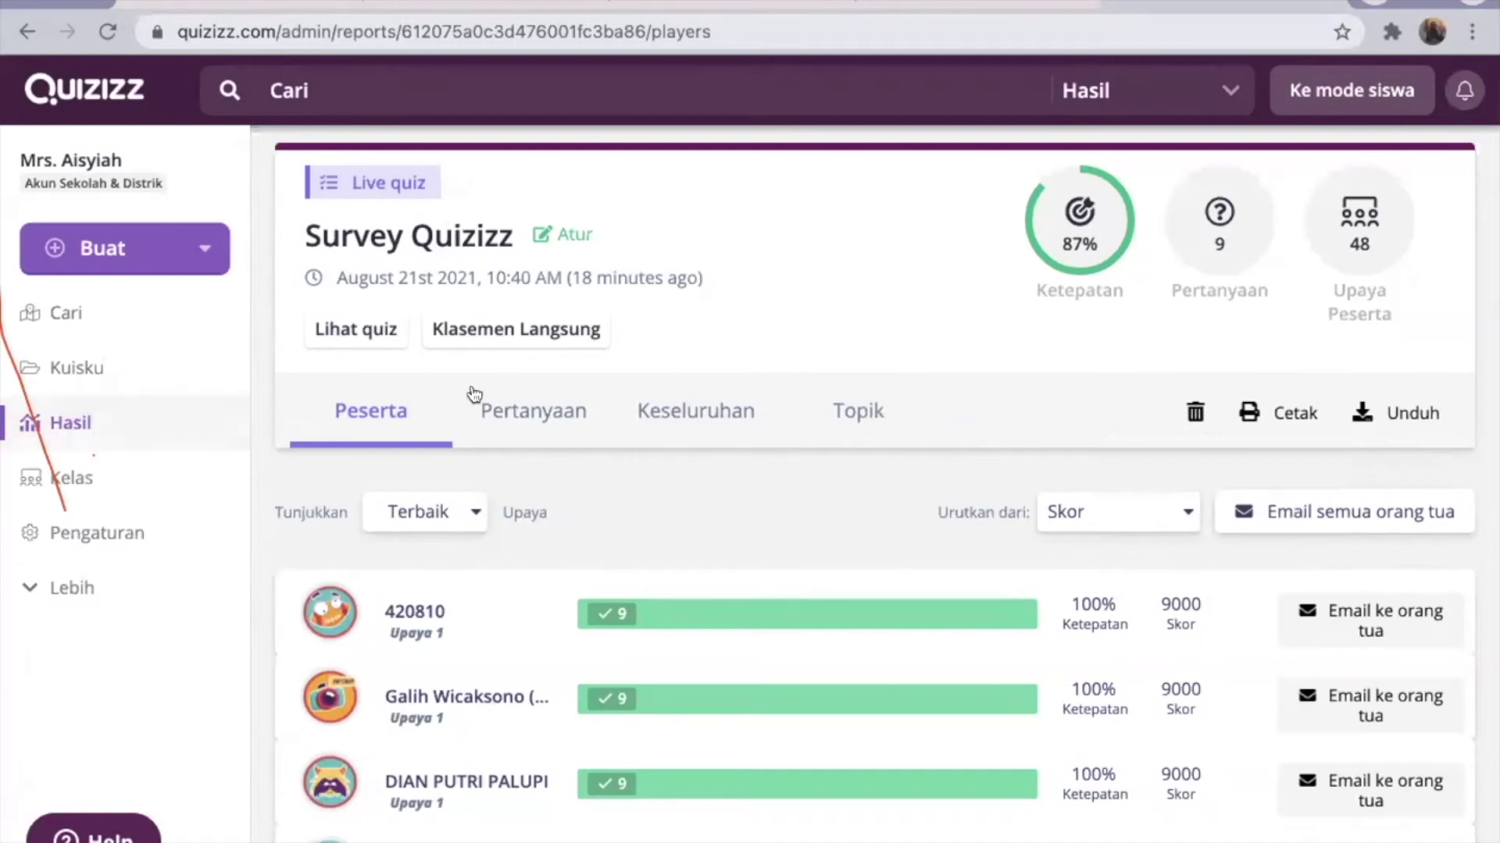
- Open the printout of all participant reports (Semua laporan peserta) and try to save it with Save as PDF as the destination
{"action": "left_click", "coordinate": [1298, 418]}
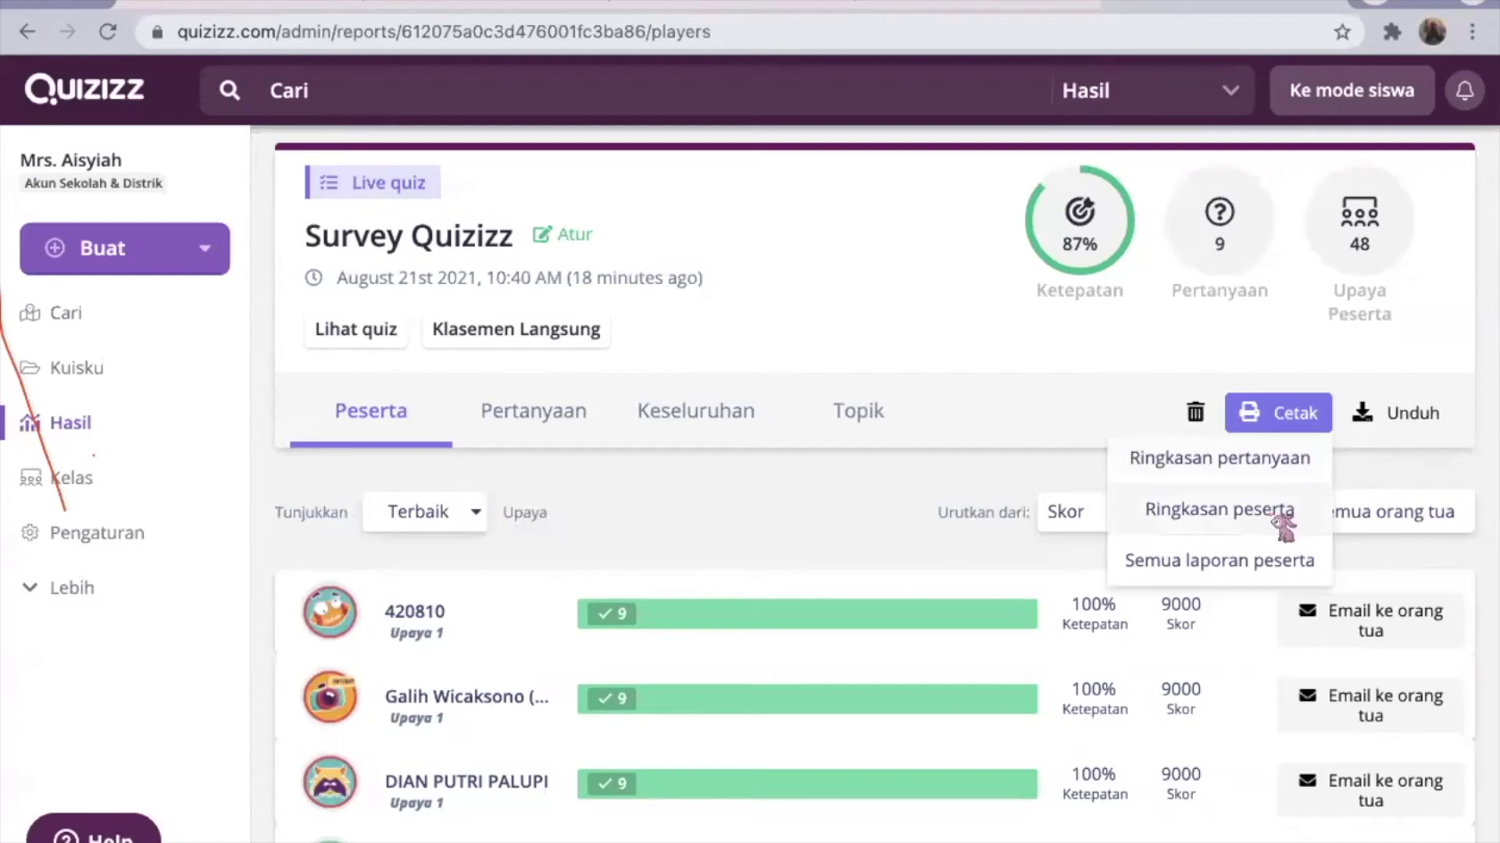
{"action": "left_click", "coordinate": [1230, 562]}
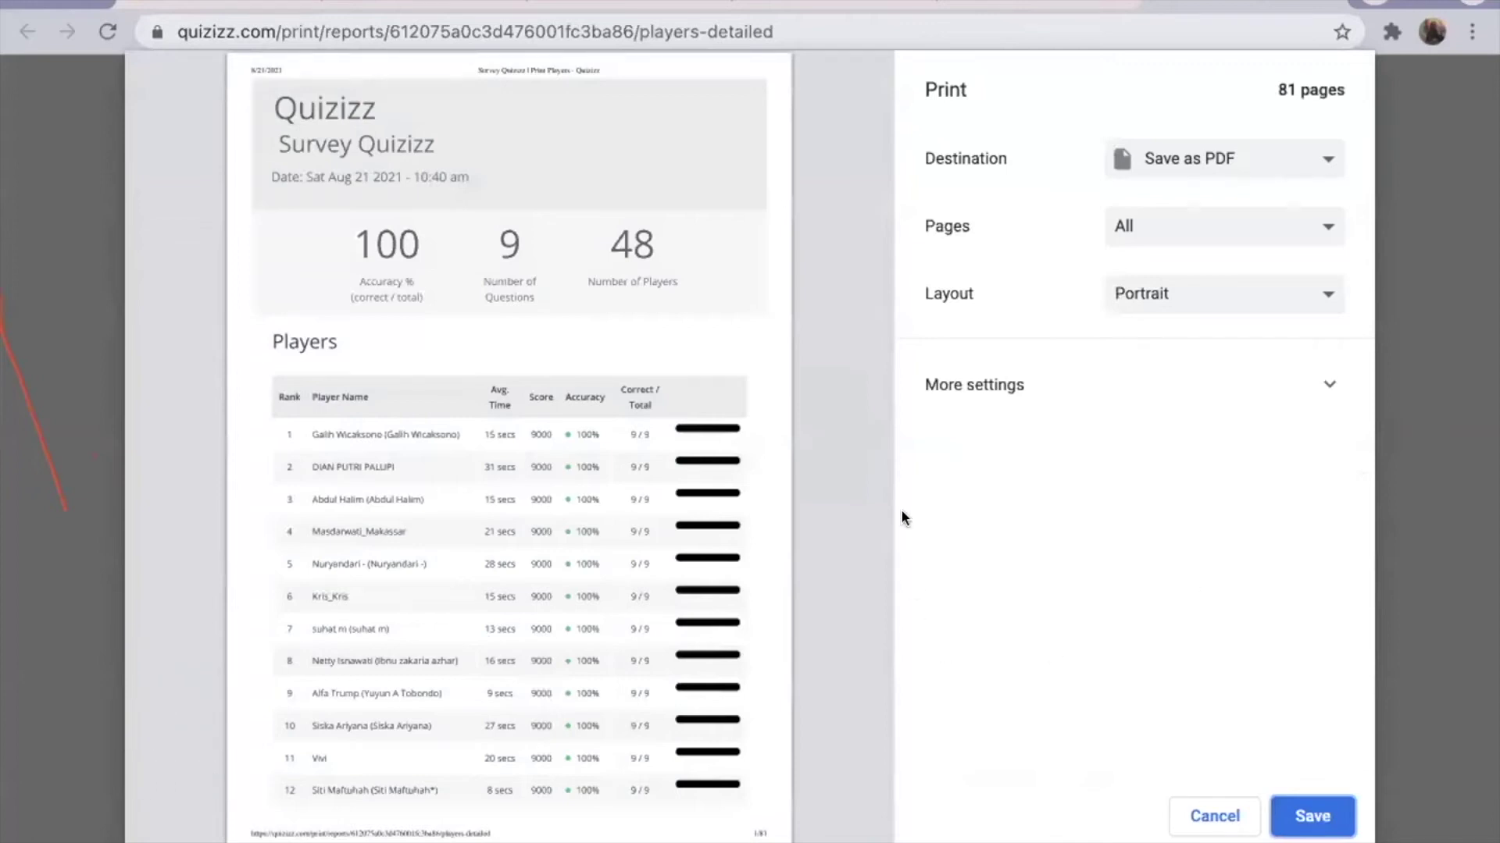
{"action": "scroll", "coordinate": [648, 517], "scroll_direction": "down", "scroll_amount": 3}
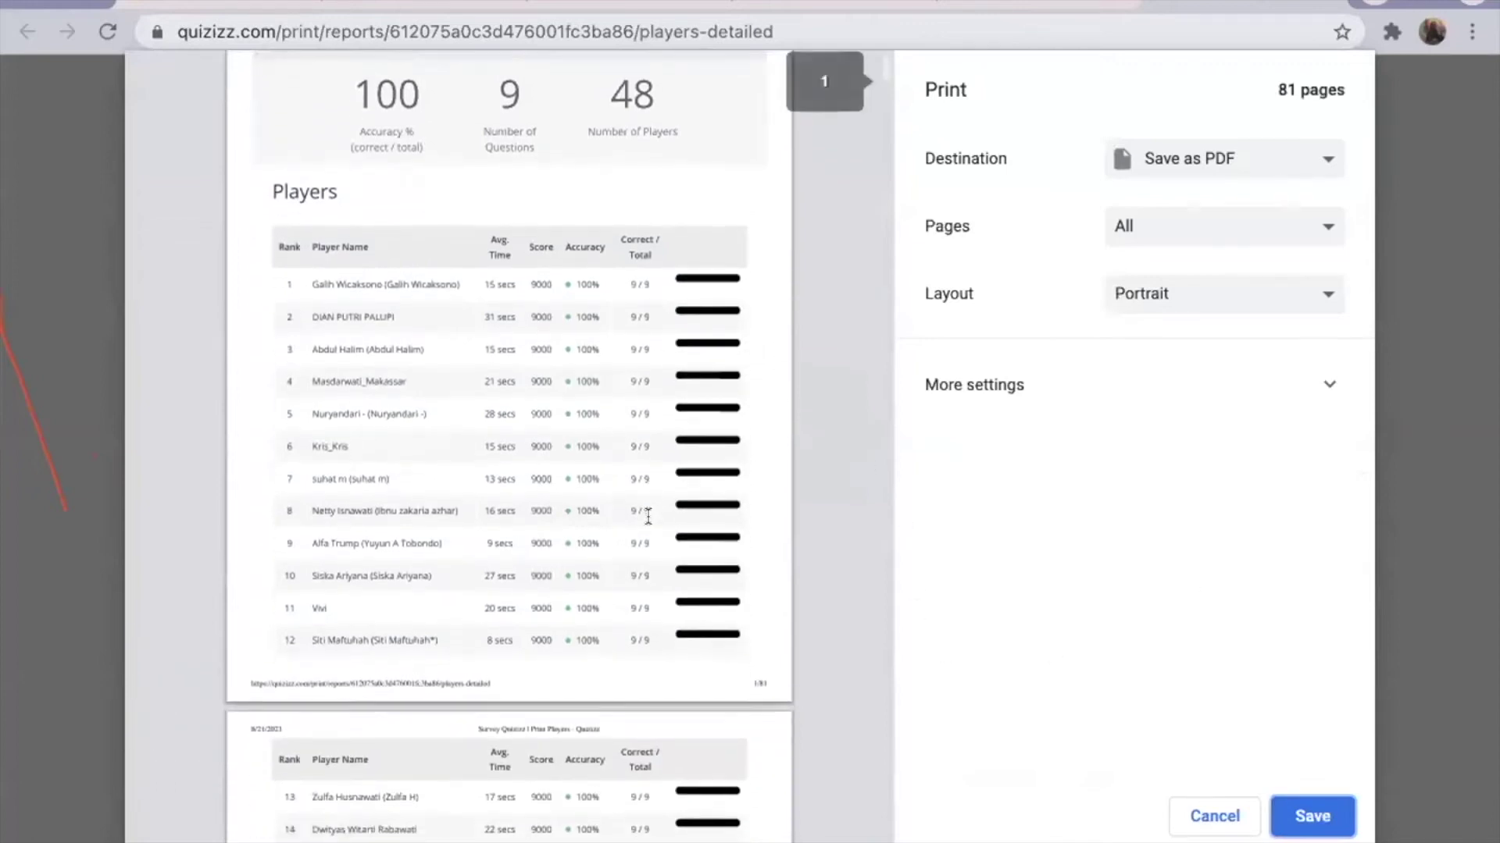
{"action": "scroll", "coordinate": [649, 504], "scroll_direction": "up", "scroll_amount": 3}
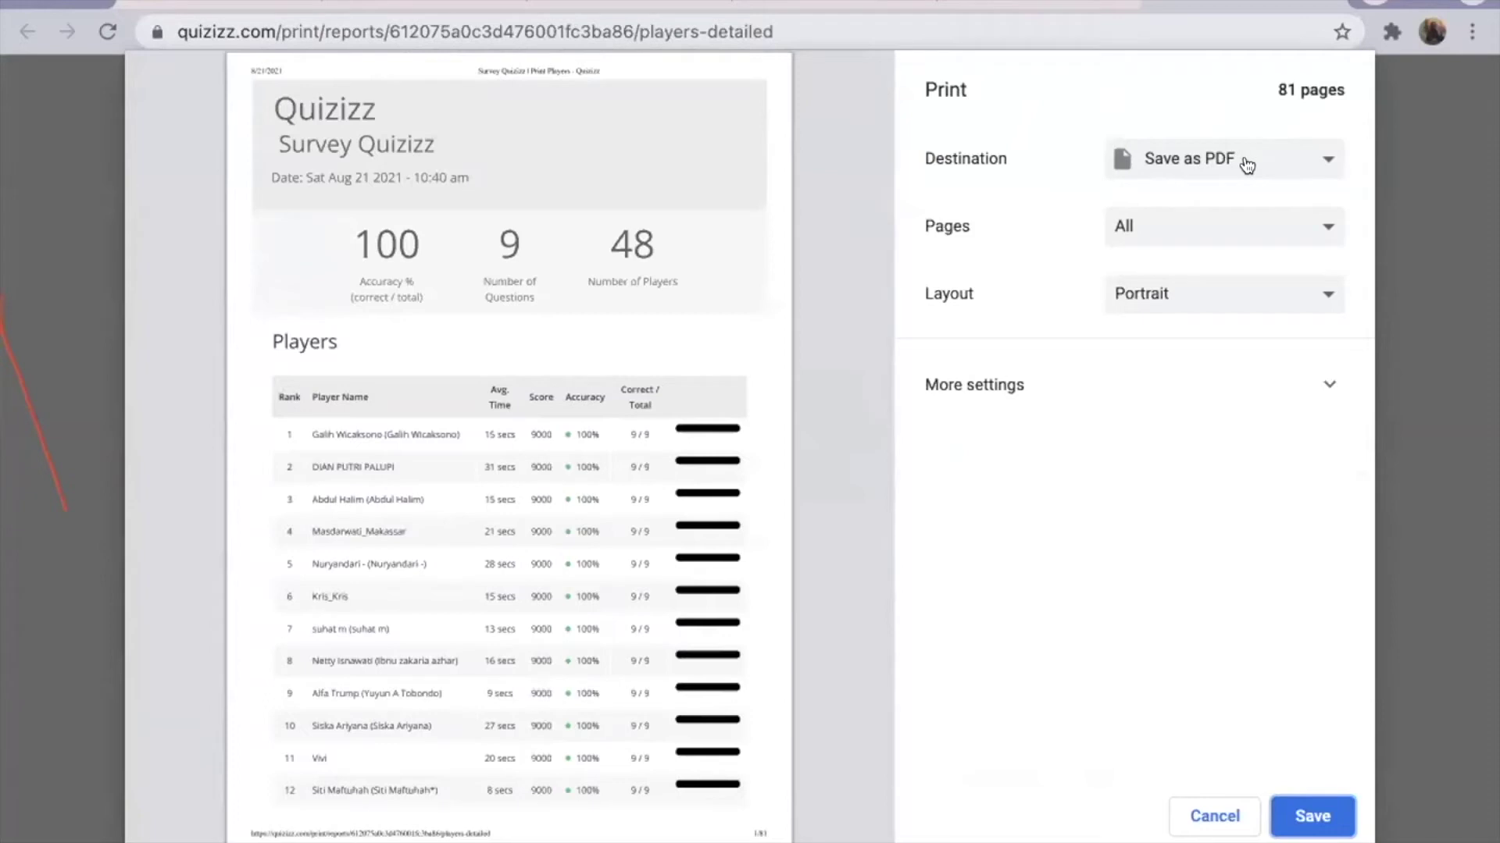
{"action": "left_click", "coordinate": [1303, 160]}
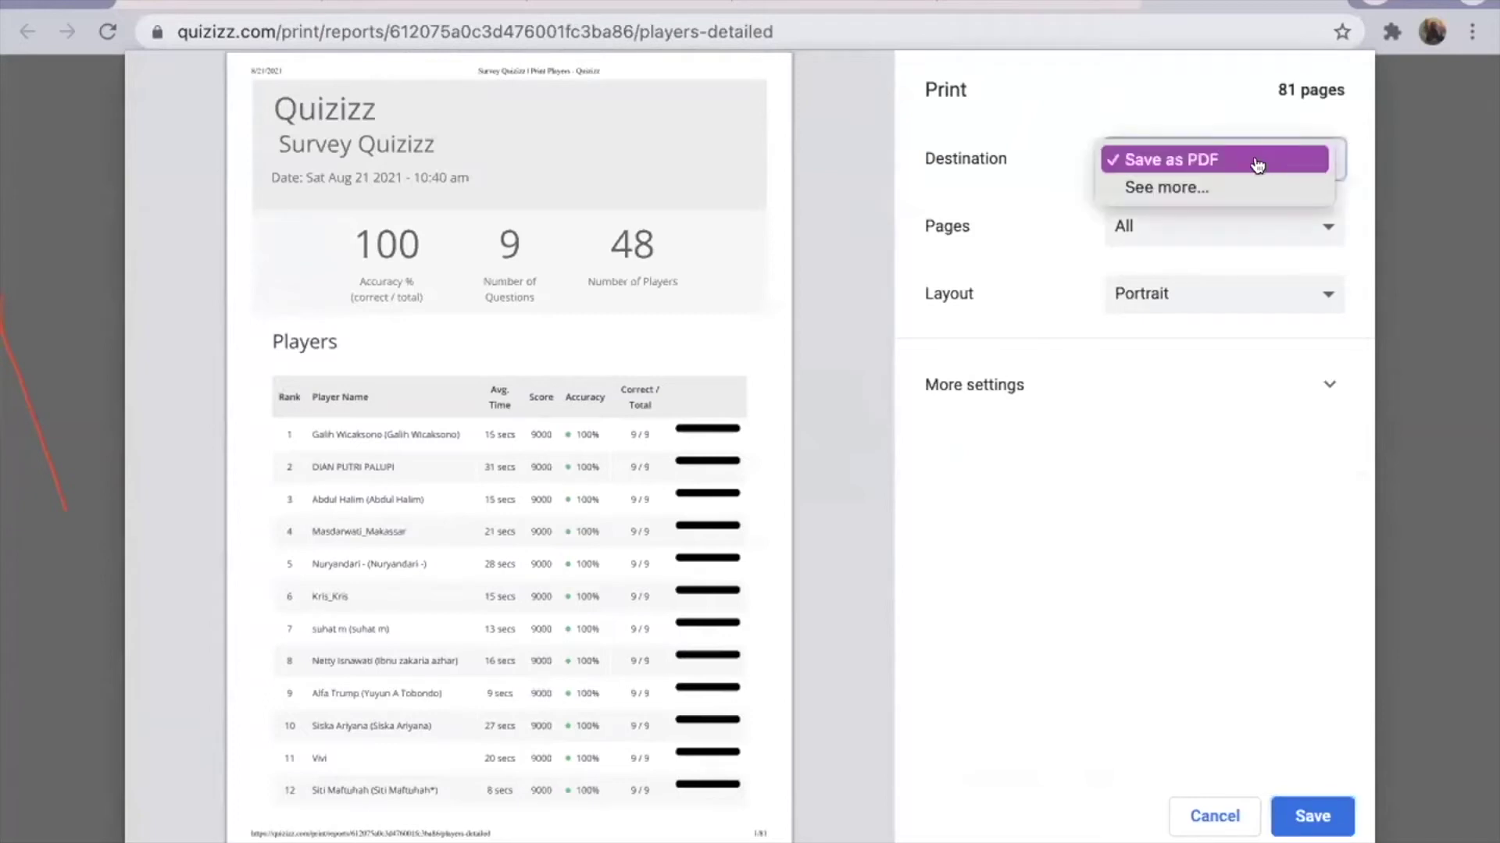
{"action": "left_click", "coordinate": [1107, 392]}
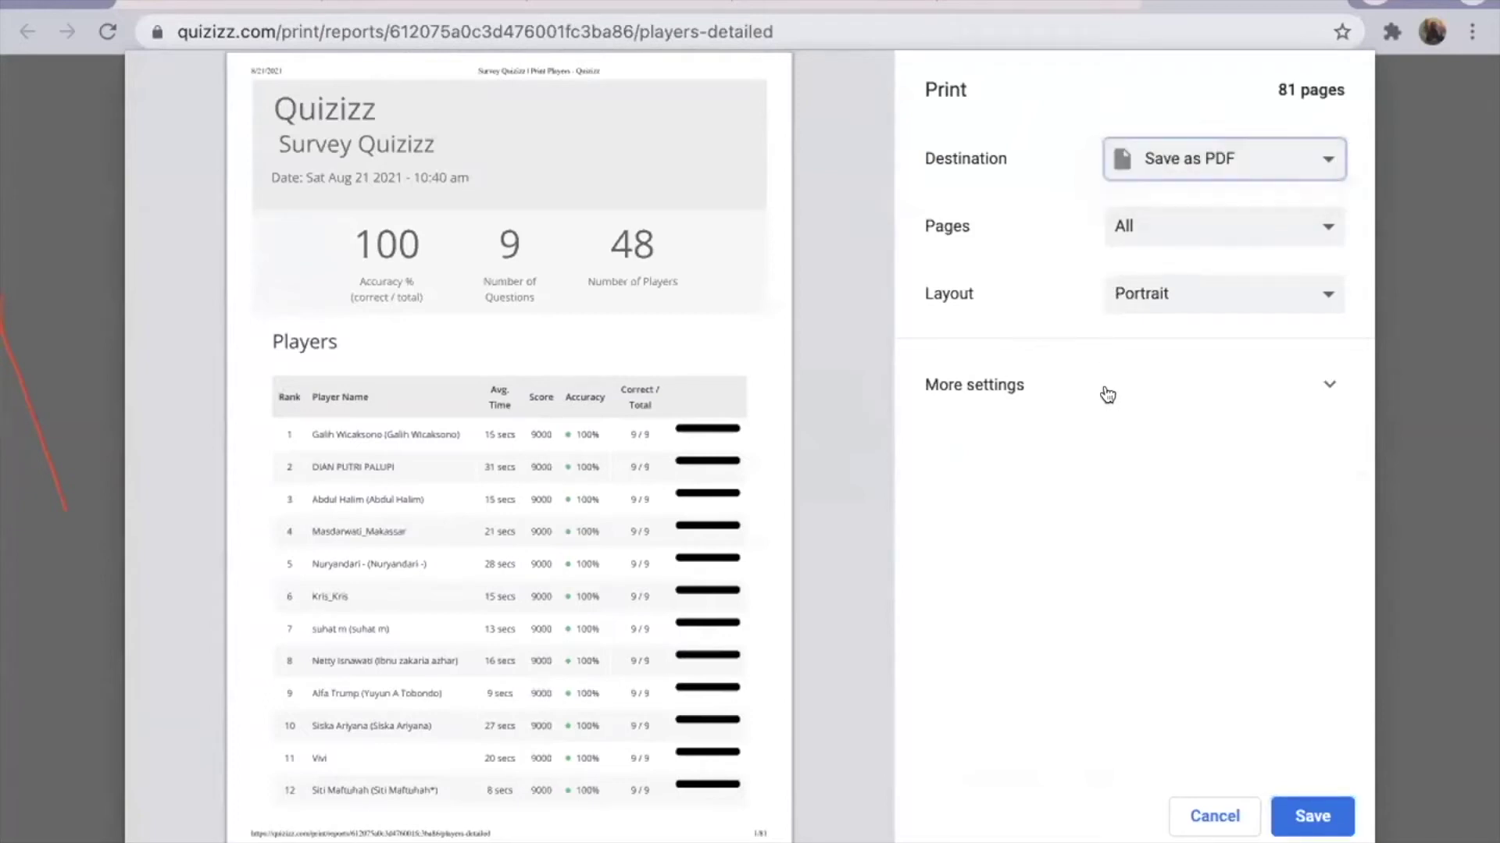
{"action": "left_click", "coordinate": [1306, 817]}
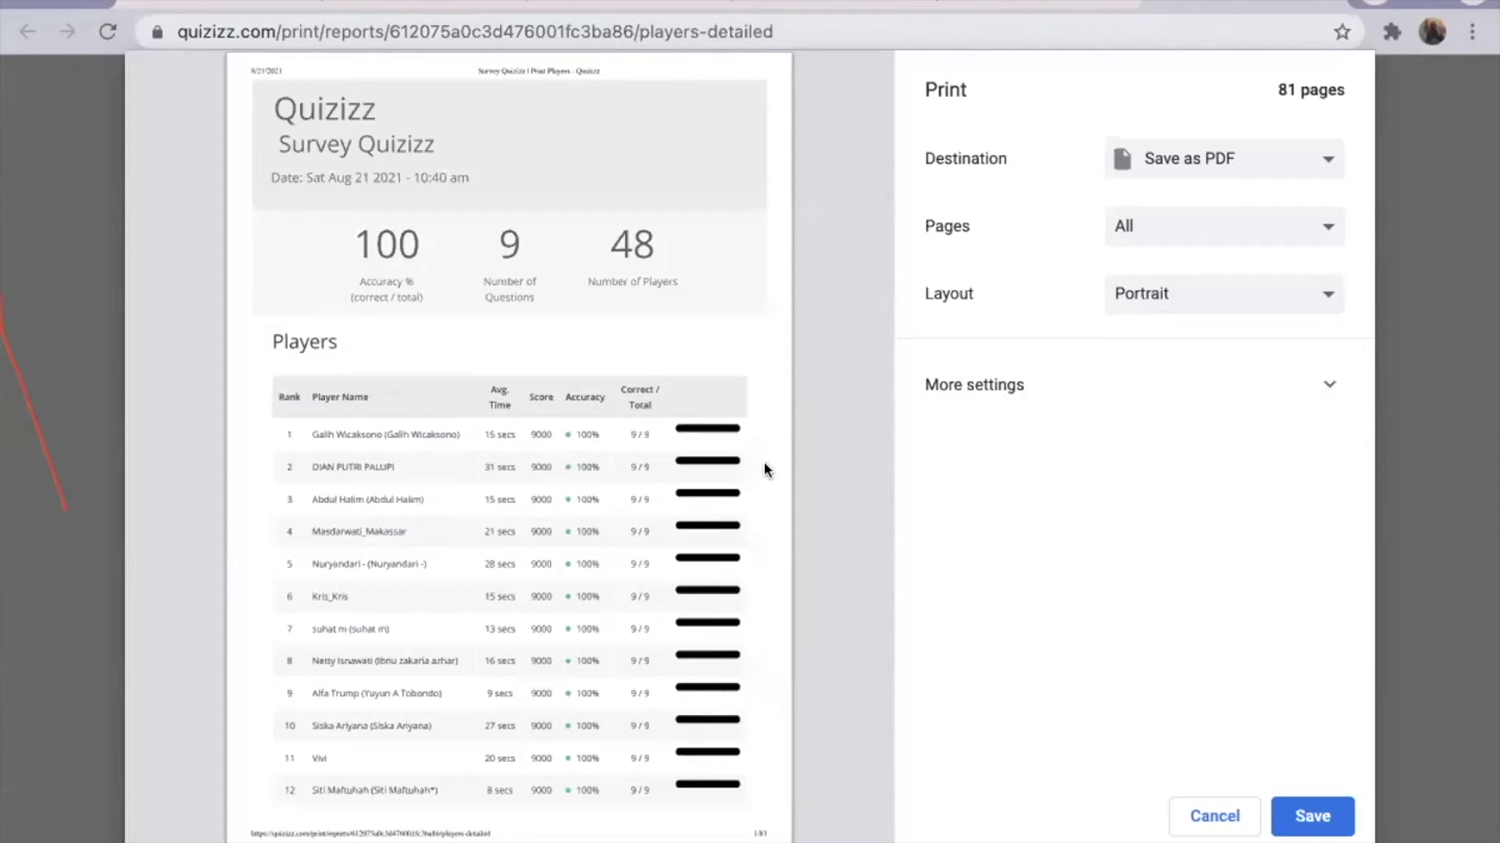
- Examine the print preview's player ranking pages and the first student's question-by-question page
{"action": "scroll", "coordinate": [763, 471], "scroll_direction": "down", "scroll_amount": 4}
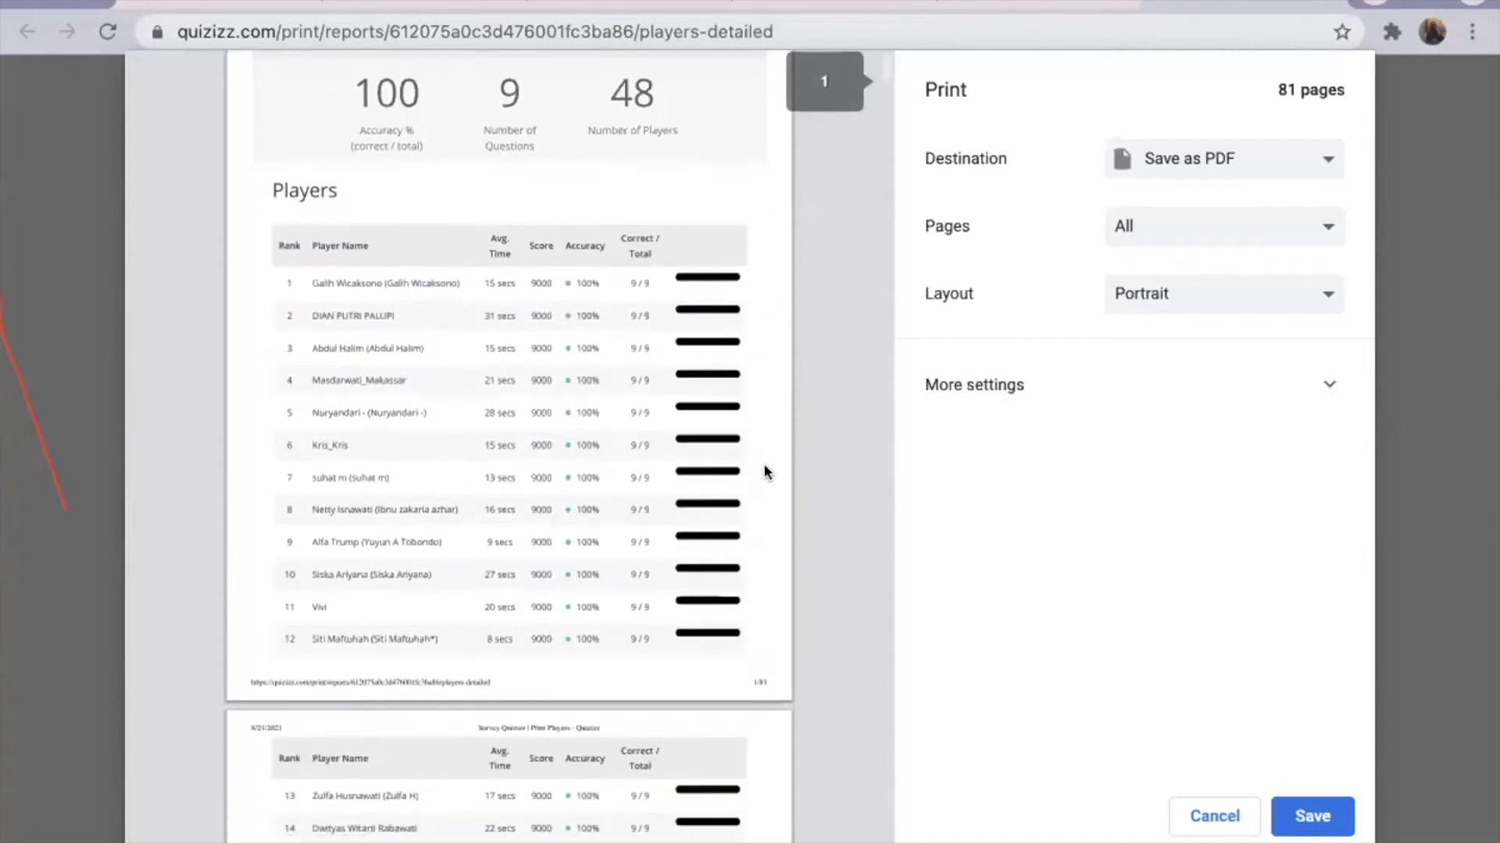
{"action": "scroll", "coordinate": [764, 469], "scroll_direction": "down", "scroll_amount": 10}
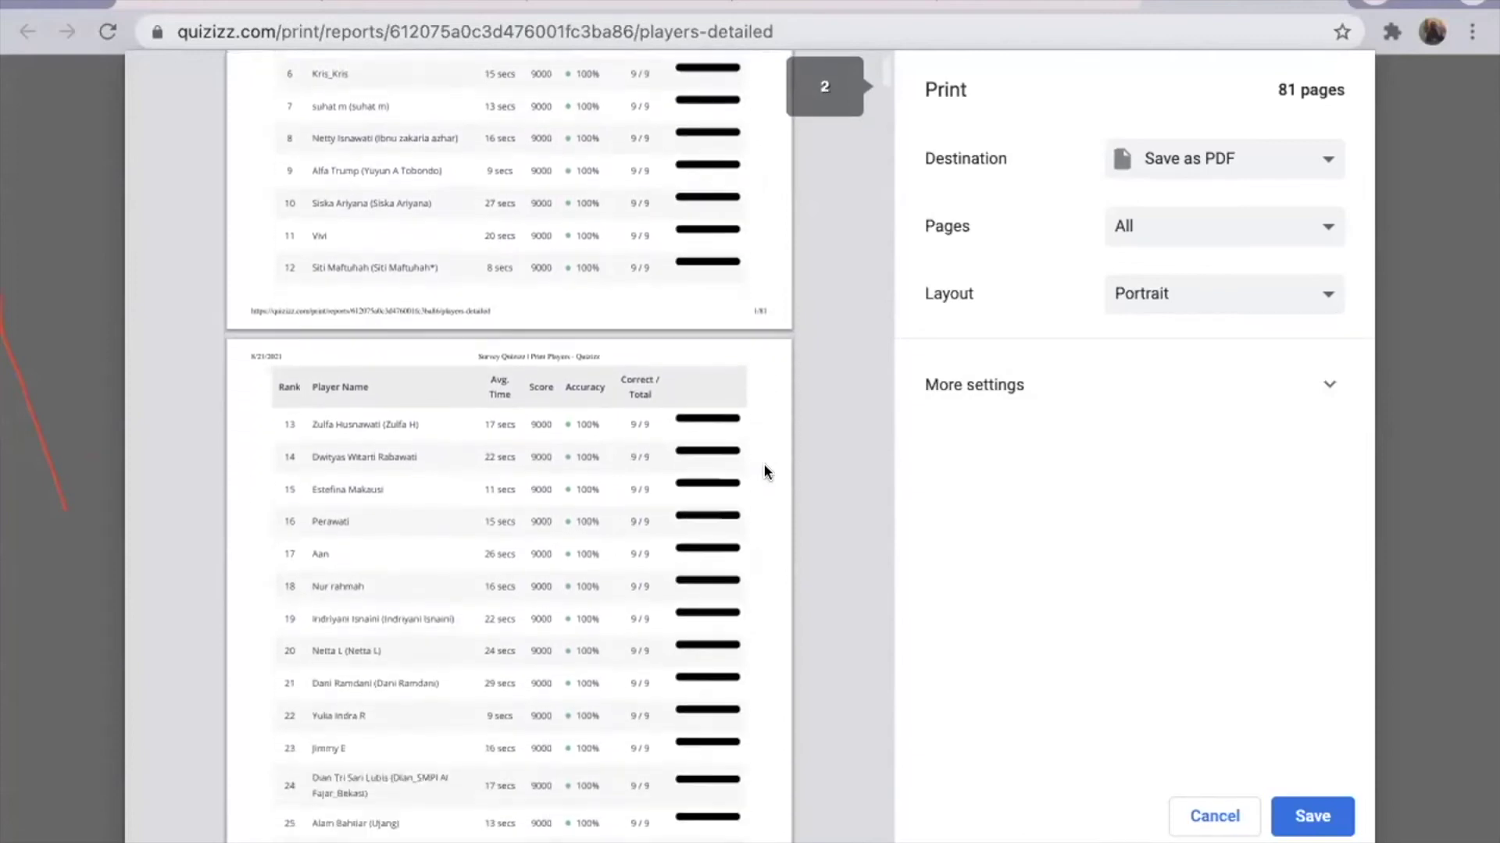
{"action": "scroll", "coordinate": [764, 471], "scroll_direction": "down", "scroll_amount": 10}
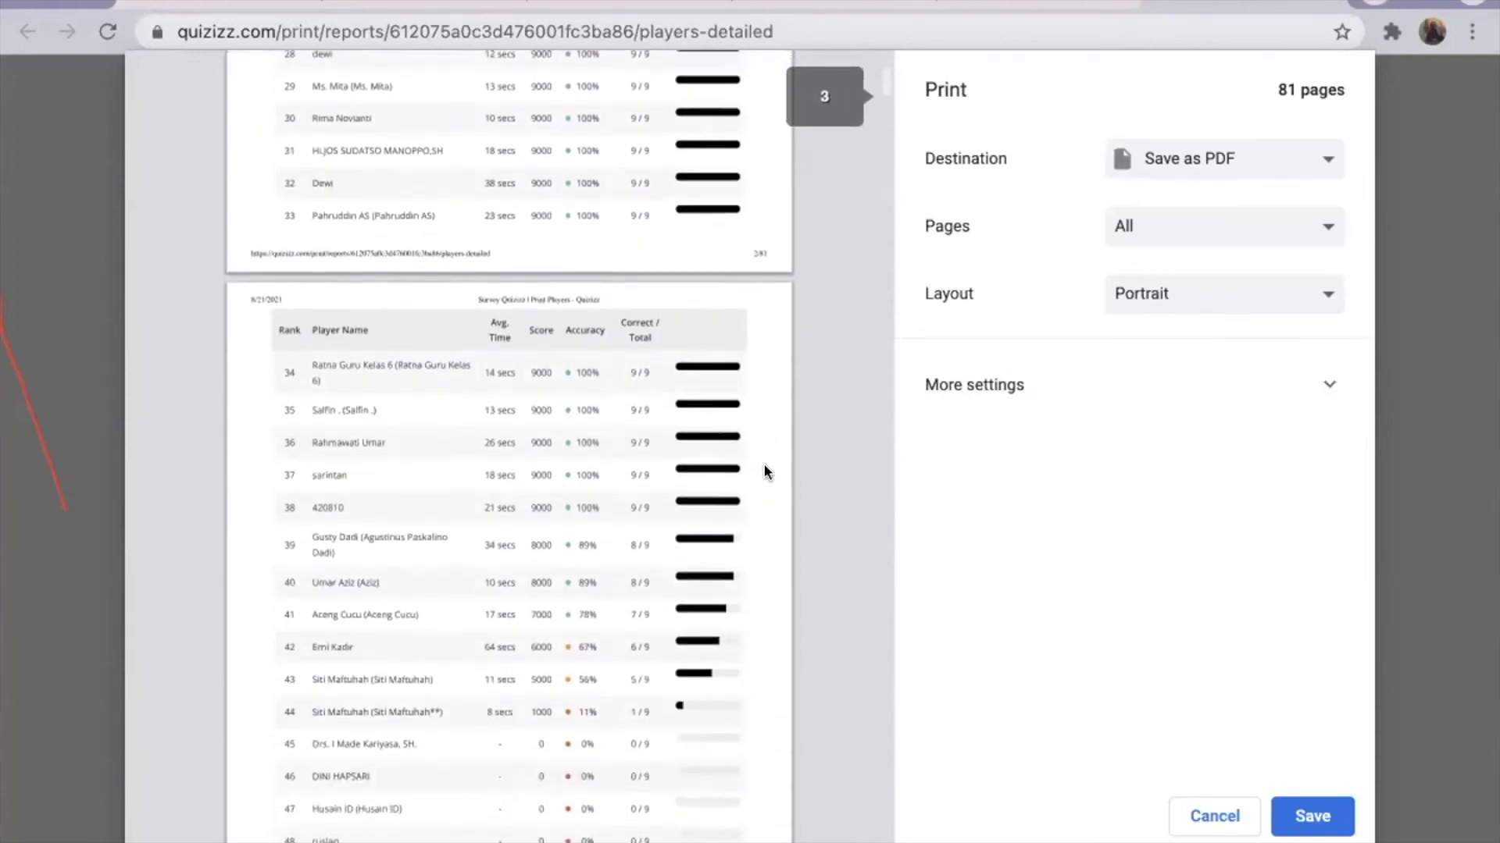
{"action": "scroll", "coordinate": [764, 471], "scroll_direction": "down", "scroll_amount": 10}
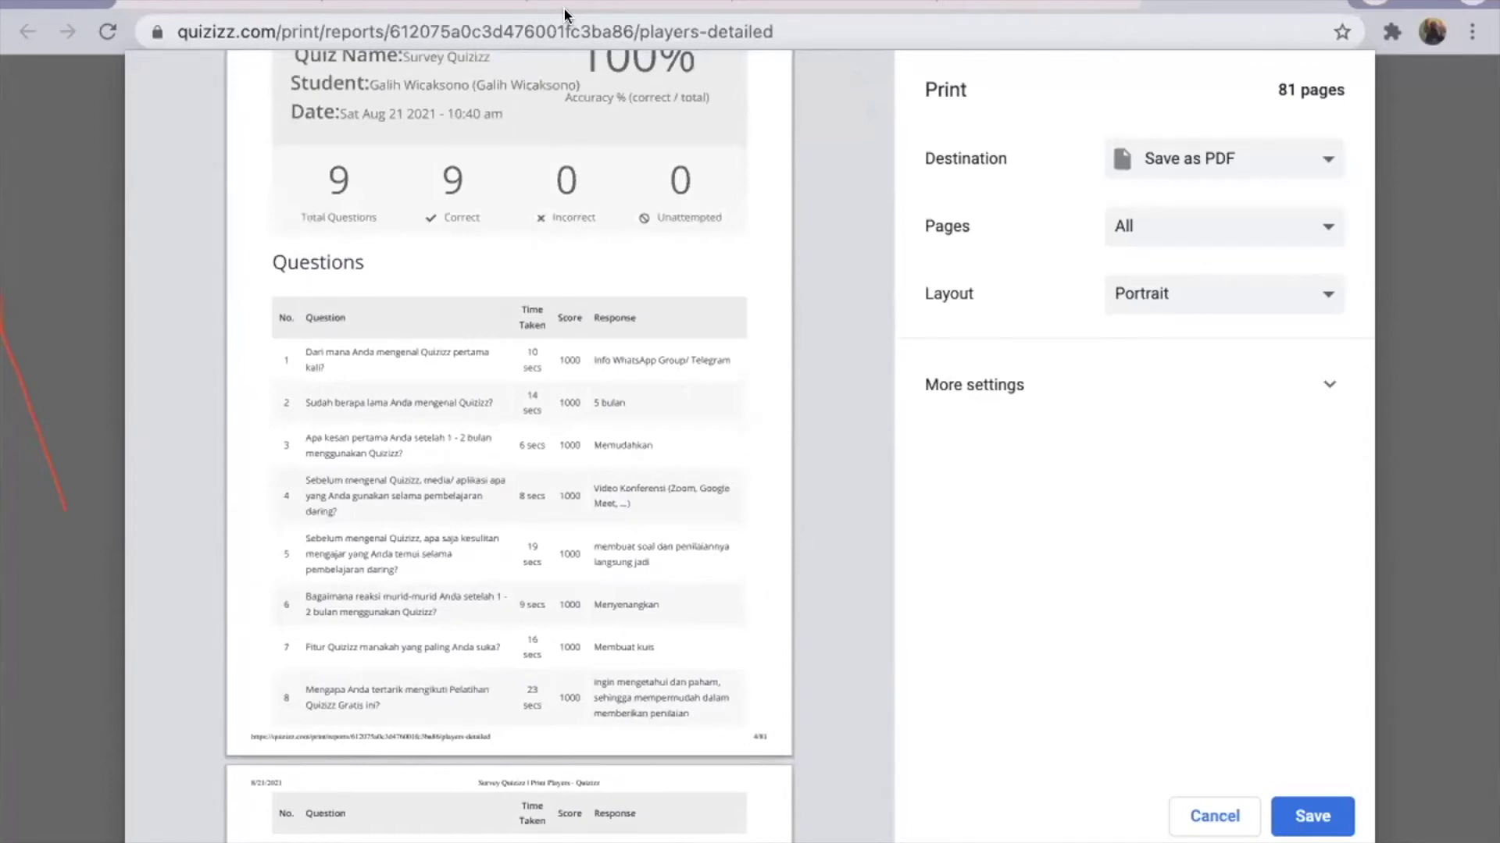
- Check the print layout choices and the additional print settings, cancel the printout, and return to the Survey Quizizz report
{"action": "left_click", "coordinate": [1281, 301]}
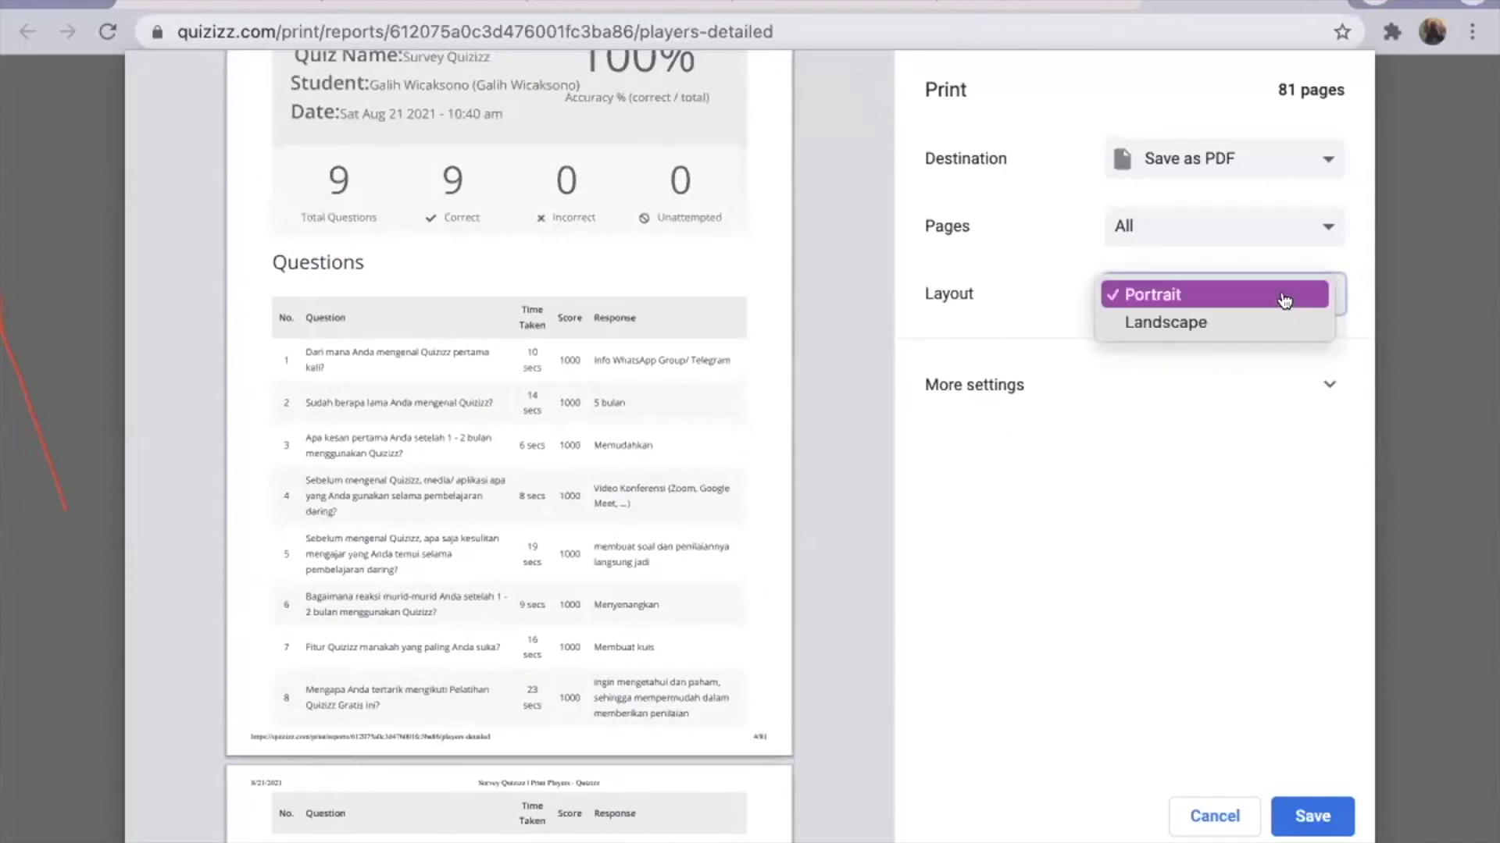
{"action": "left_click", "coordinate": [1284, 300]}
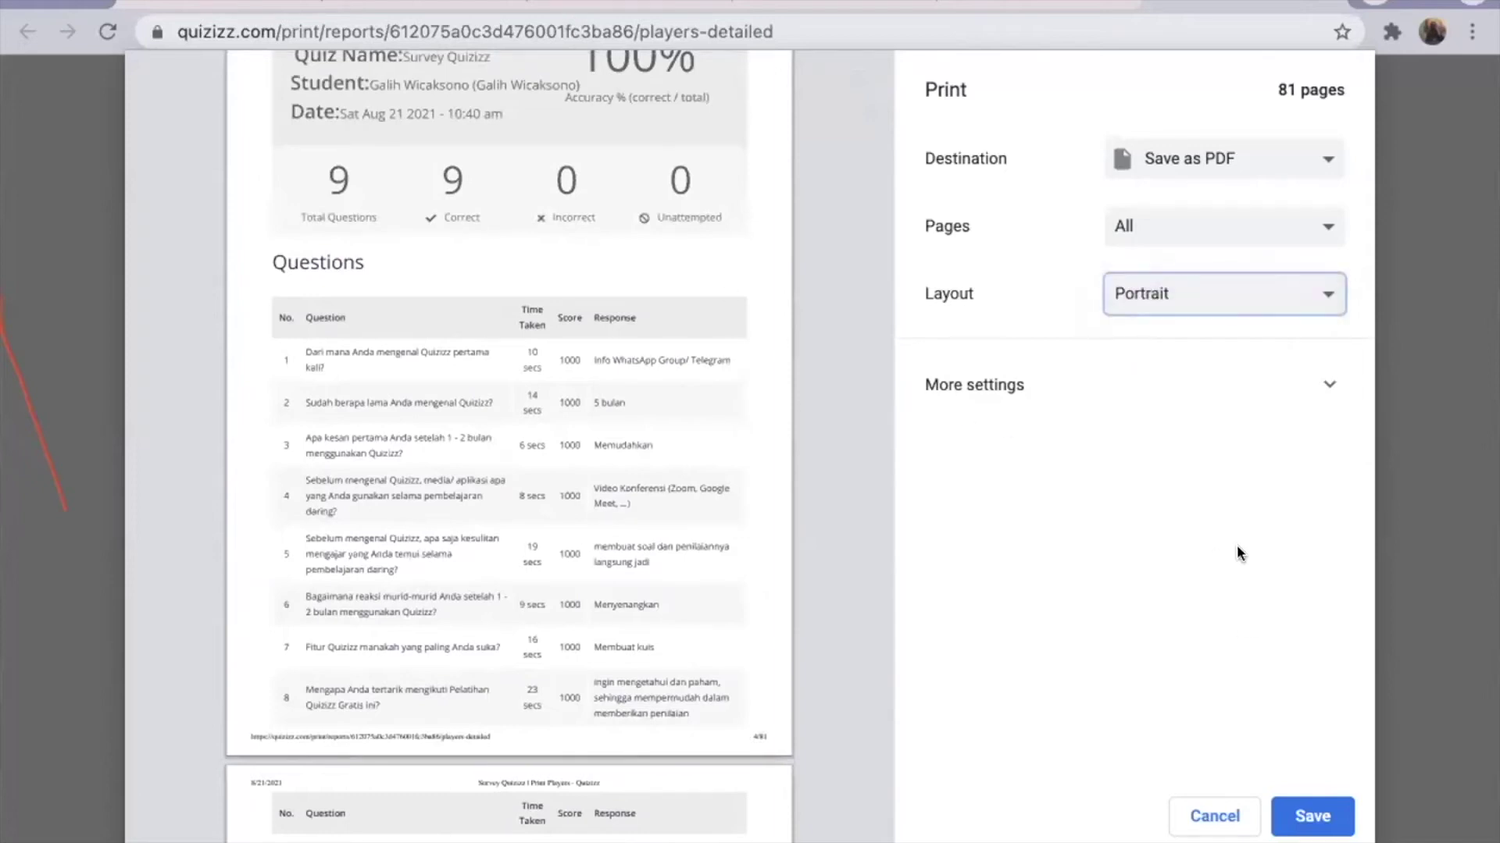
{"action": "left_click", "coordinate": [1306, 377]}
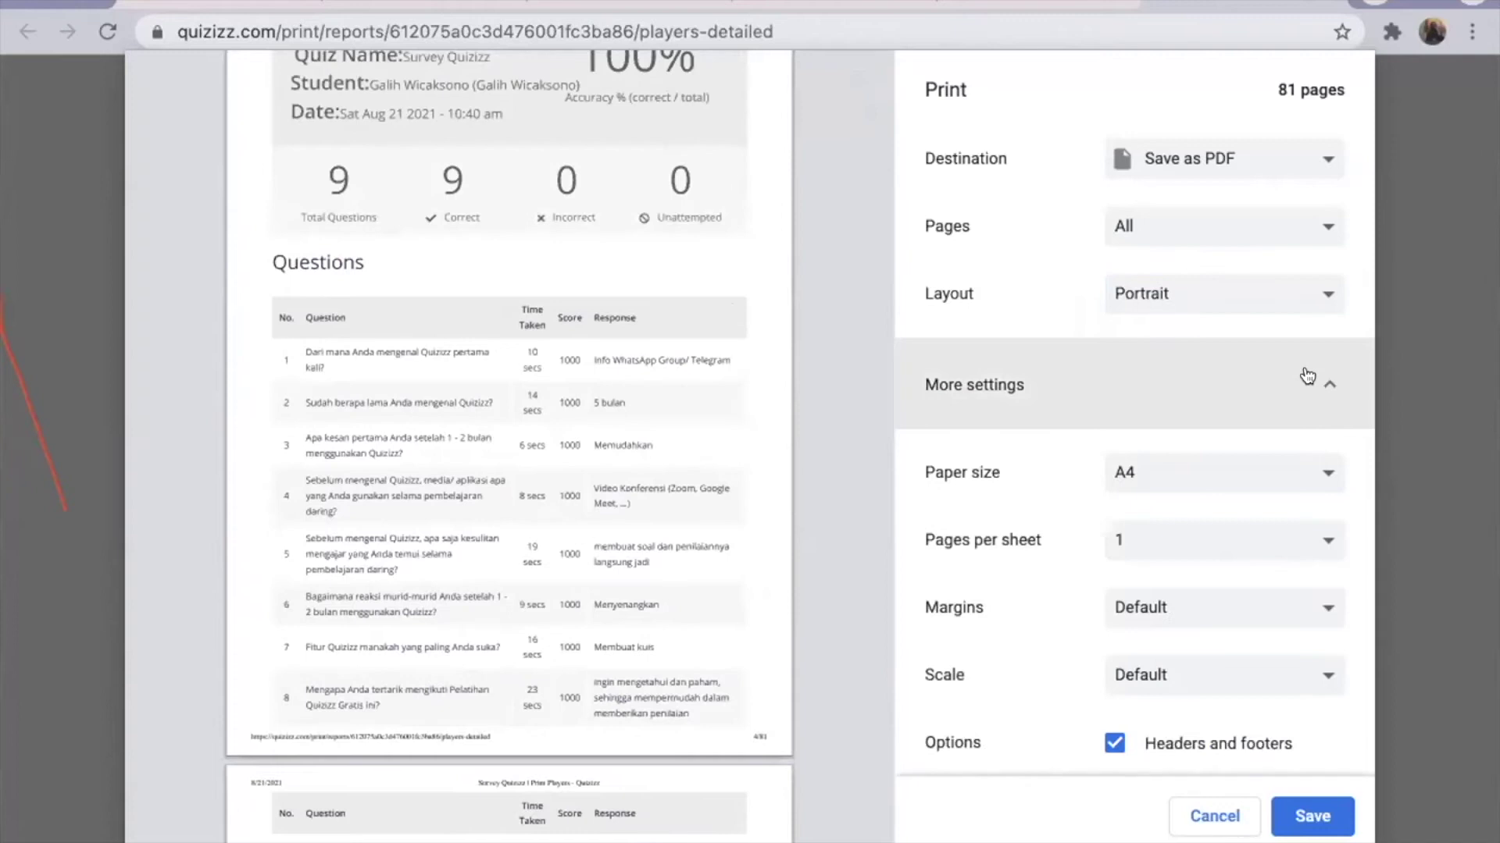
{"action": "left_click", "coordinate": [1307, 377]}
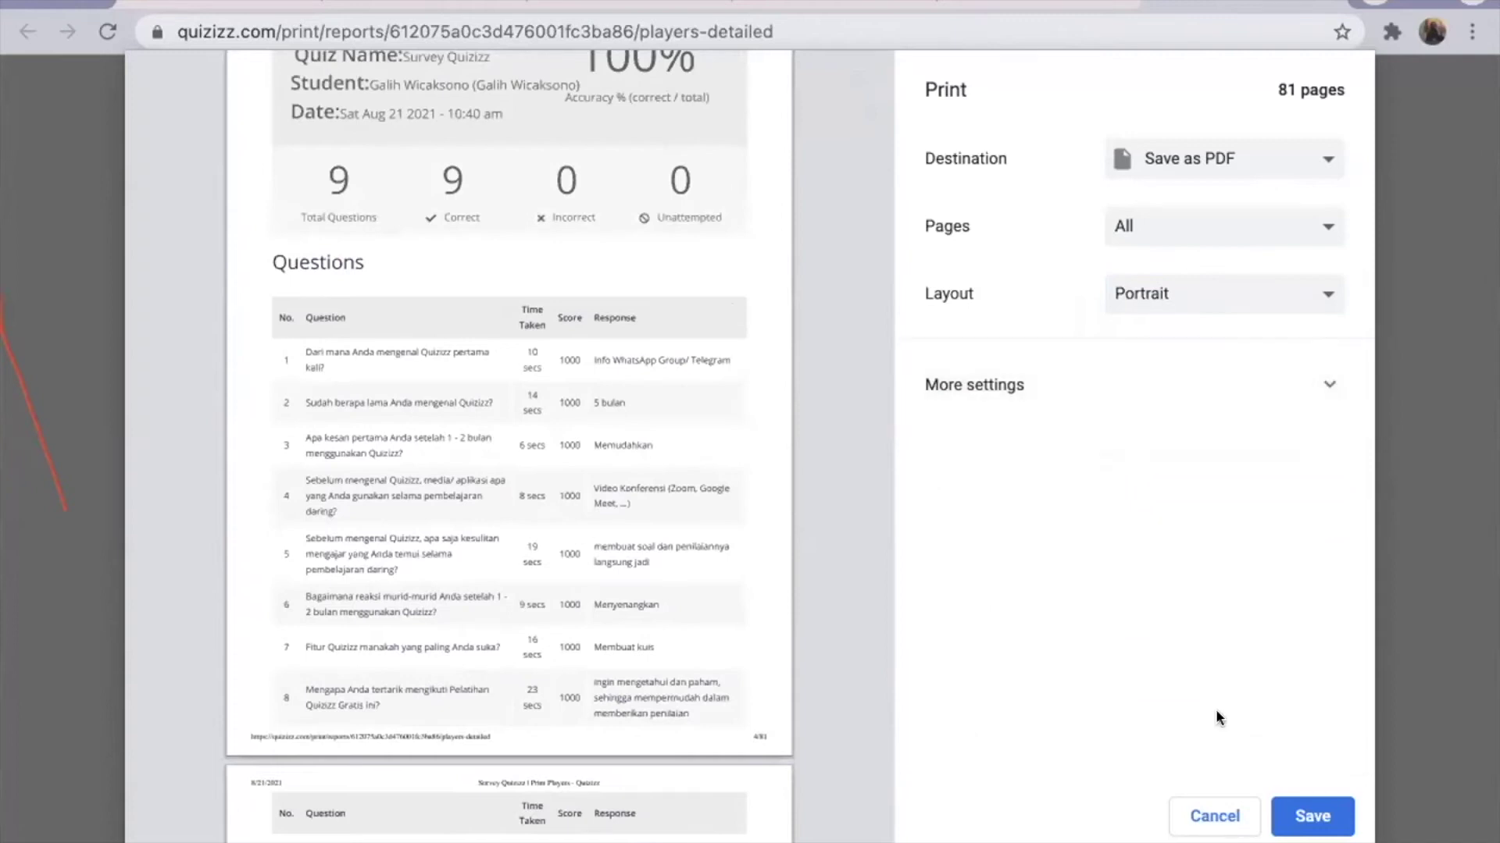
{"action": "left_click", "coordinate": [1199, 819]}
{"action": "scroll", "coordinate": [1210, 827], "scroll_direction": "down", "scroll_amount": 3}
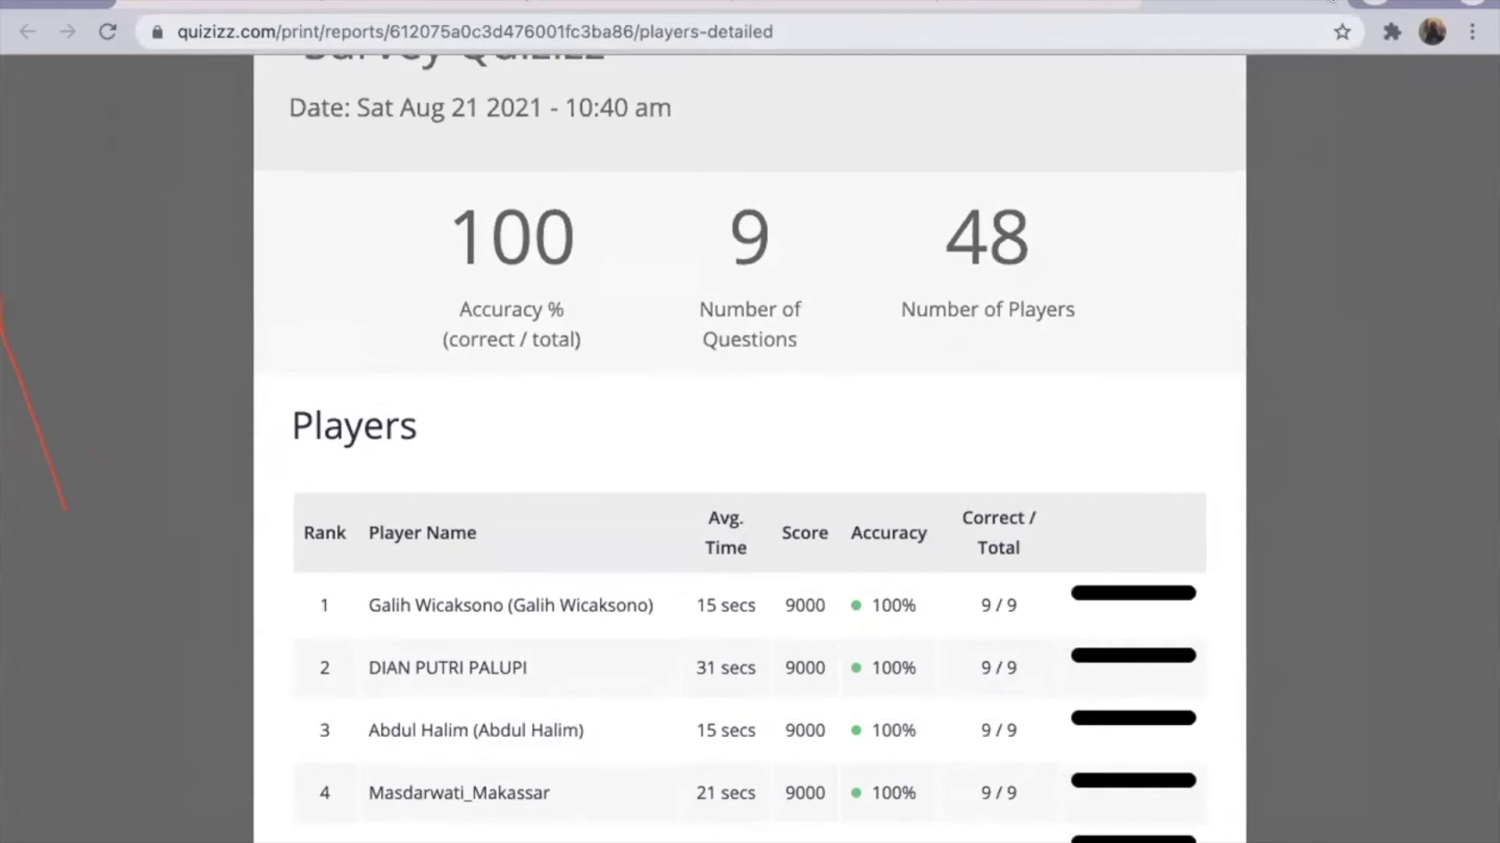
{"action": "left_click", "coordinate": [1333, 2]}
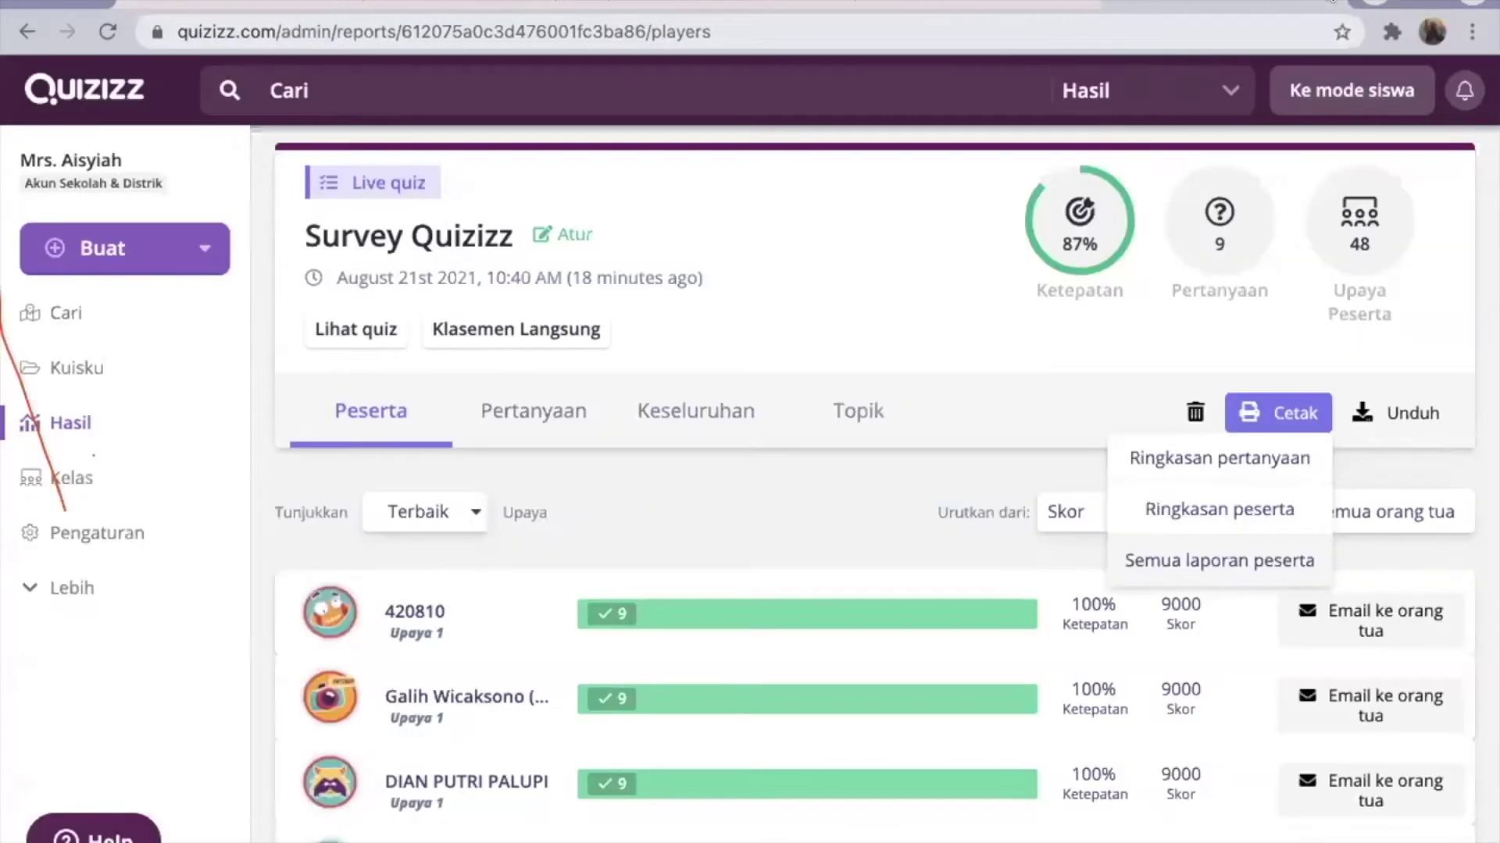
{"action": "left_click", "coordinate": [881, 488]}
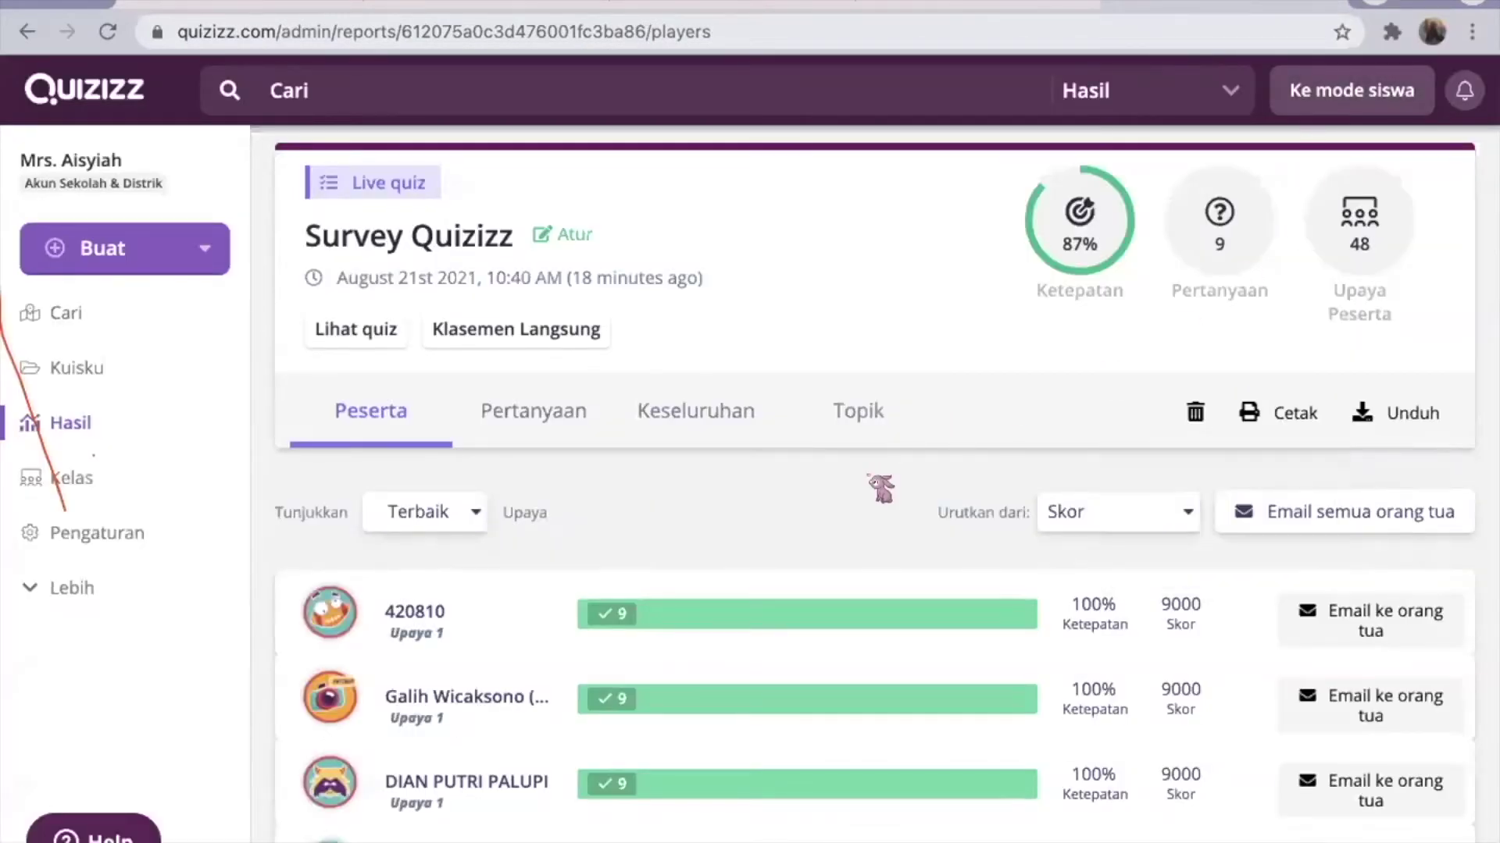
- Sort the participants by first name (Nama depan), by last name (Nama belakang), and by first name again
{"action": "left_click", "coordinate": [1145, 512]}
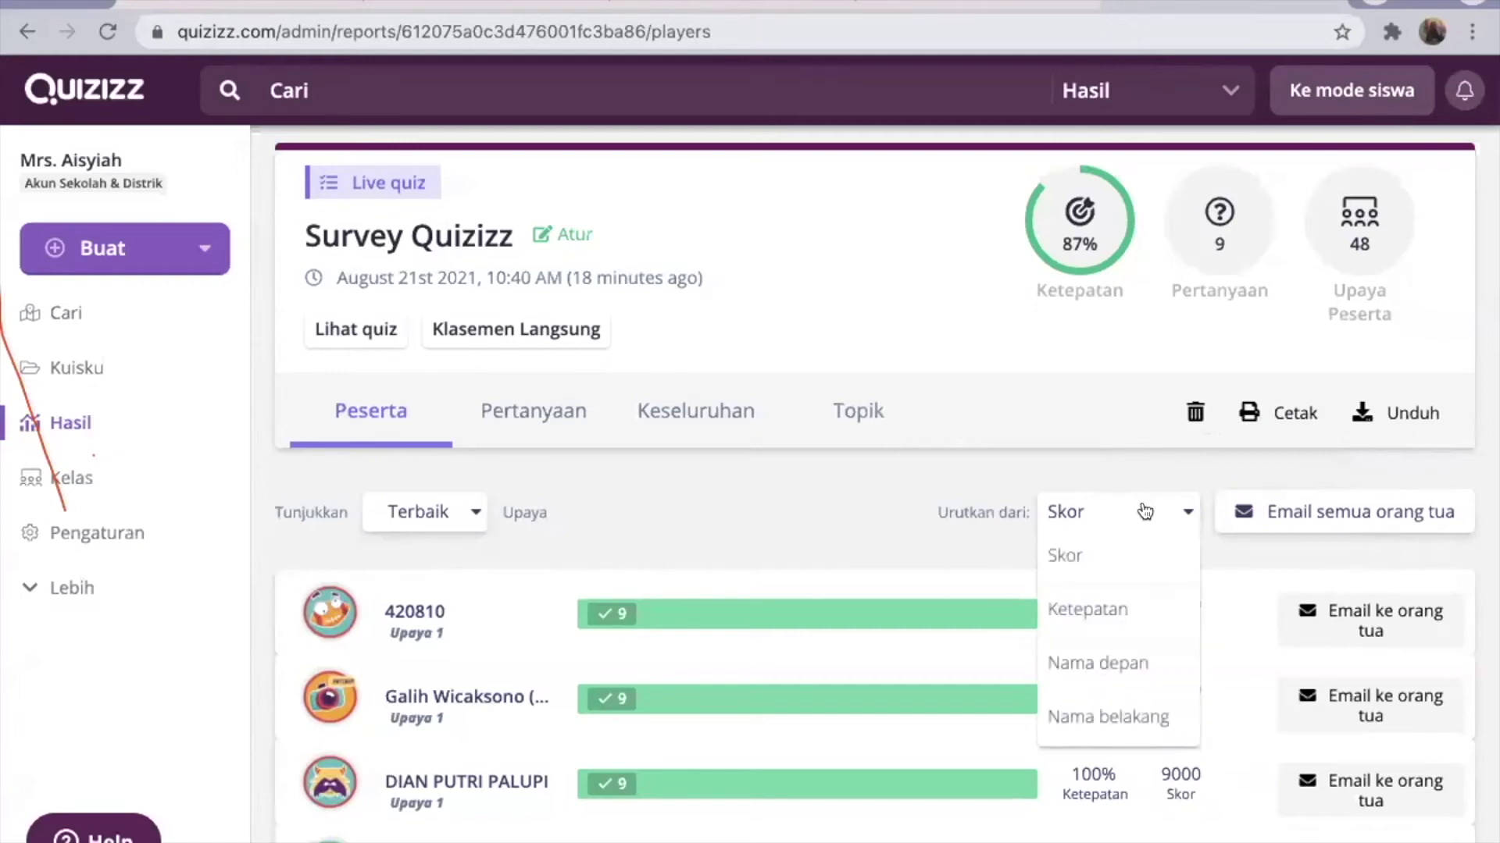
{"action": "left_click", "coordinate": [1104, 663]}
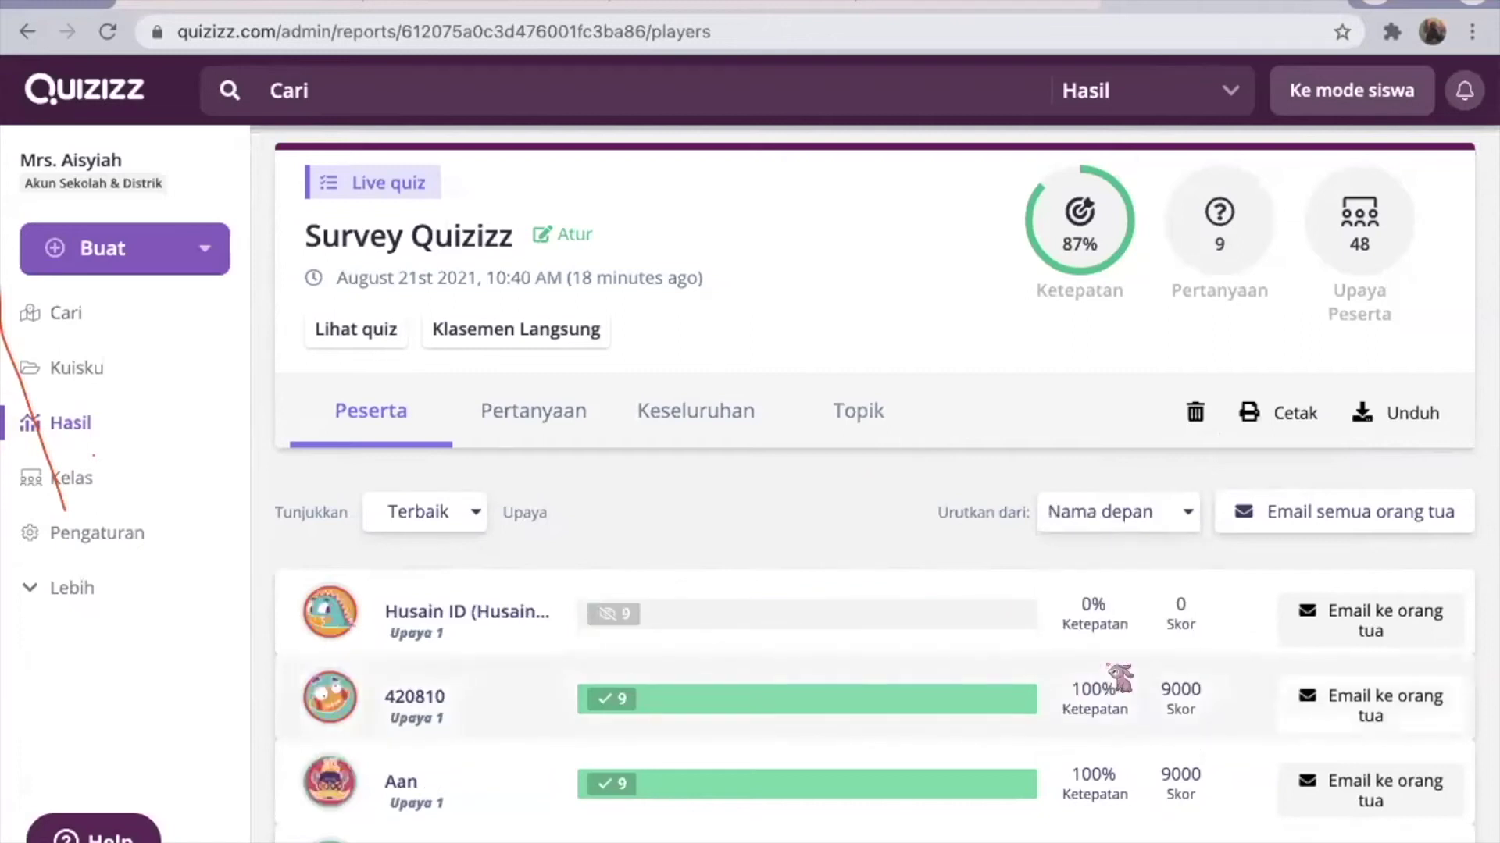
{"action": "left_click", "coordinate": [1154, 523]}
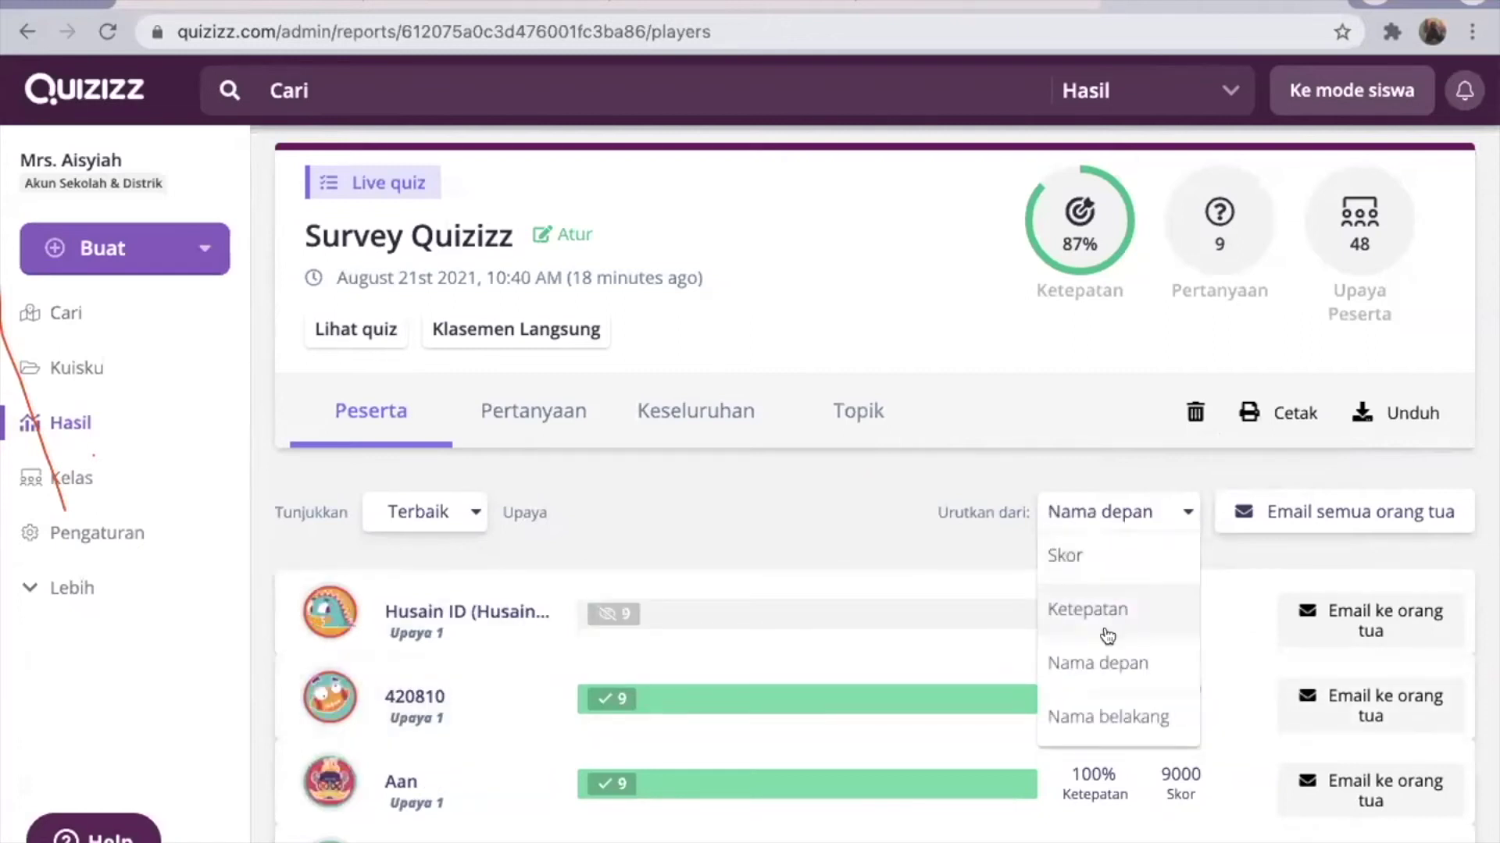
{"action": "left_click", "coordinate": [1117, 713]}
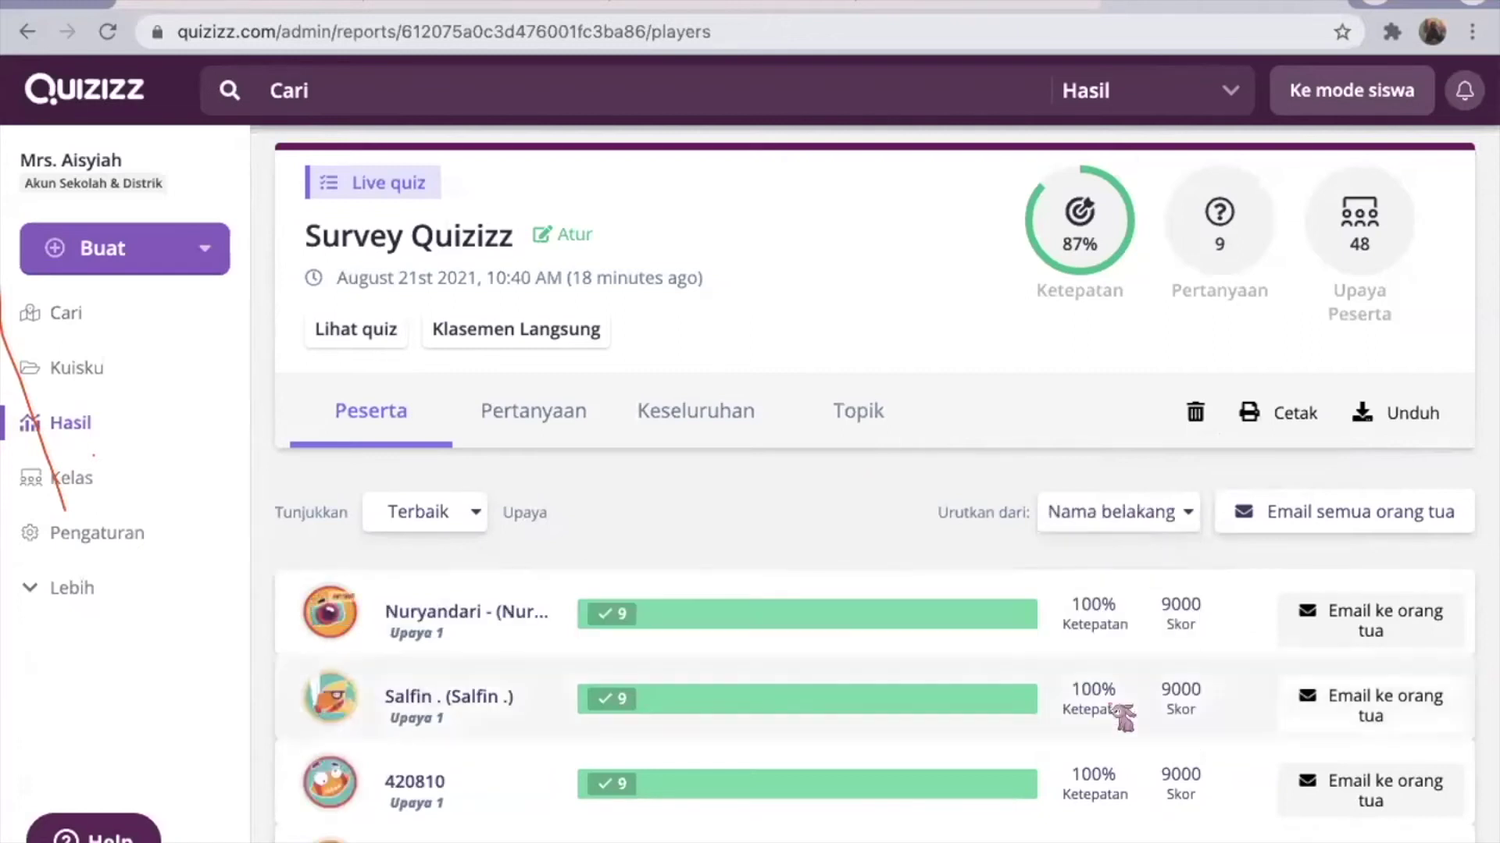
{"action": "left_click", "coordinate": [1171, 522]}
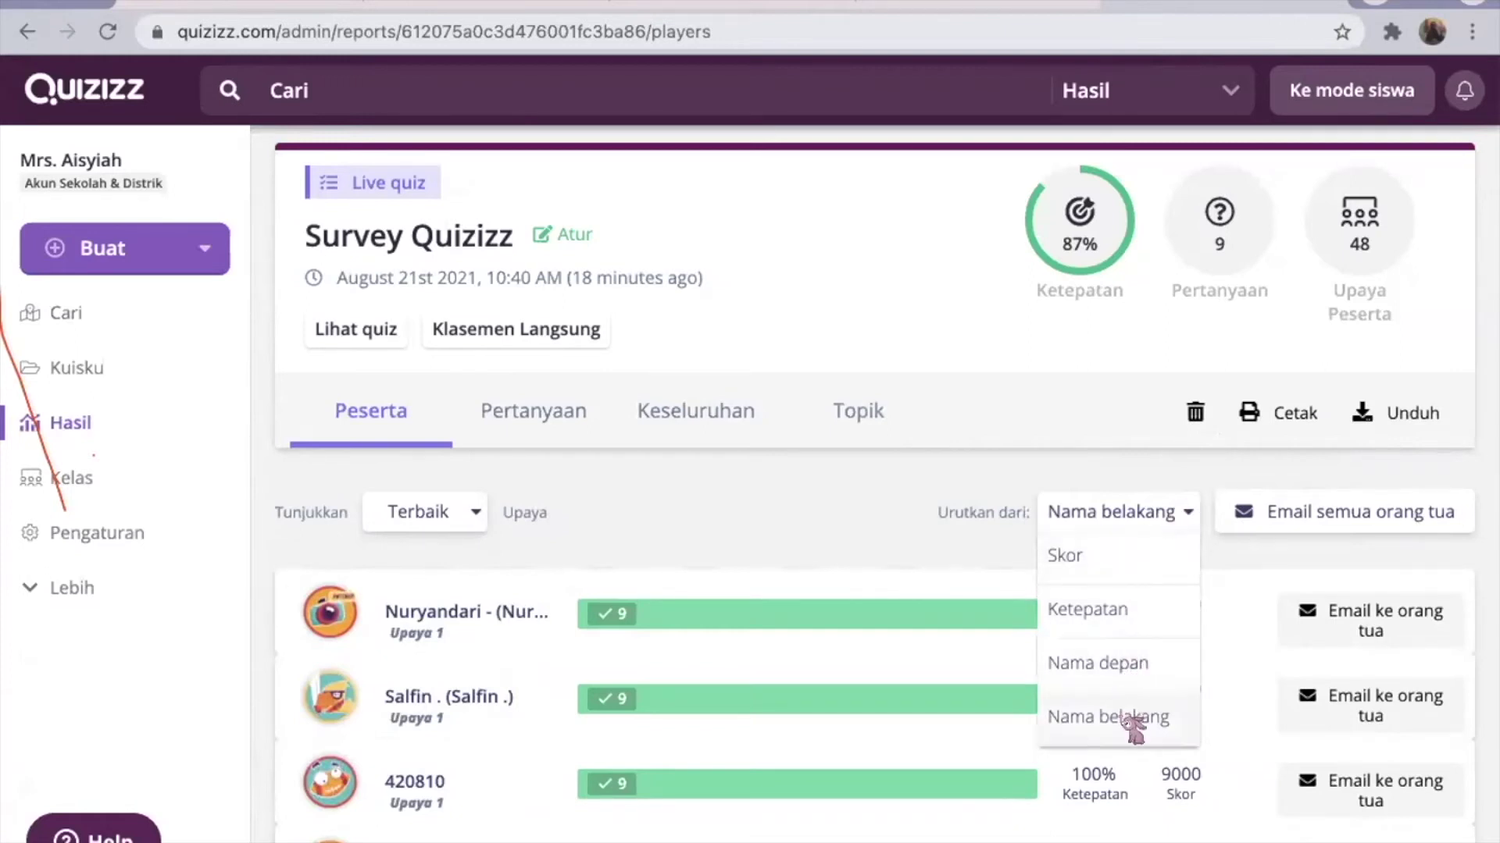
{"action": "left_click", "coordinate": [1125, 664]}
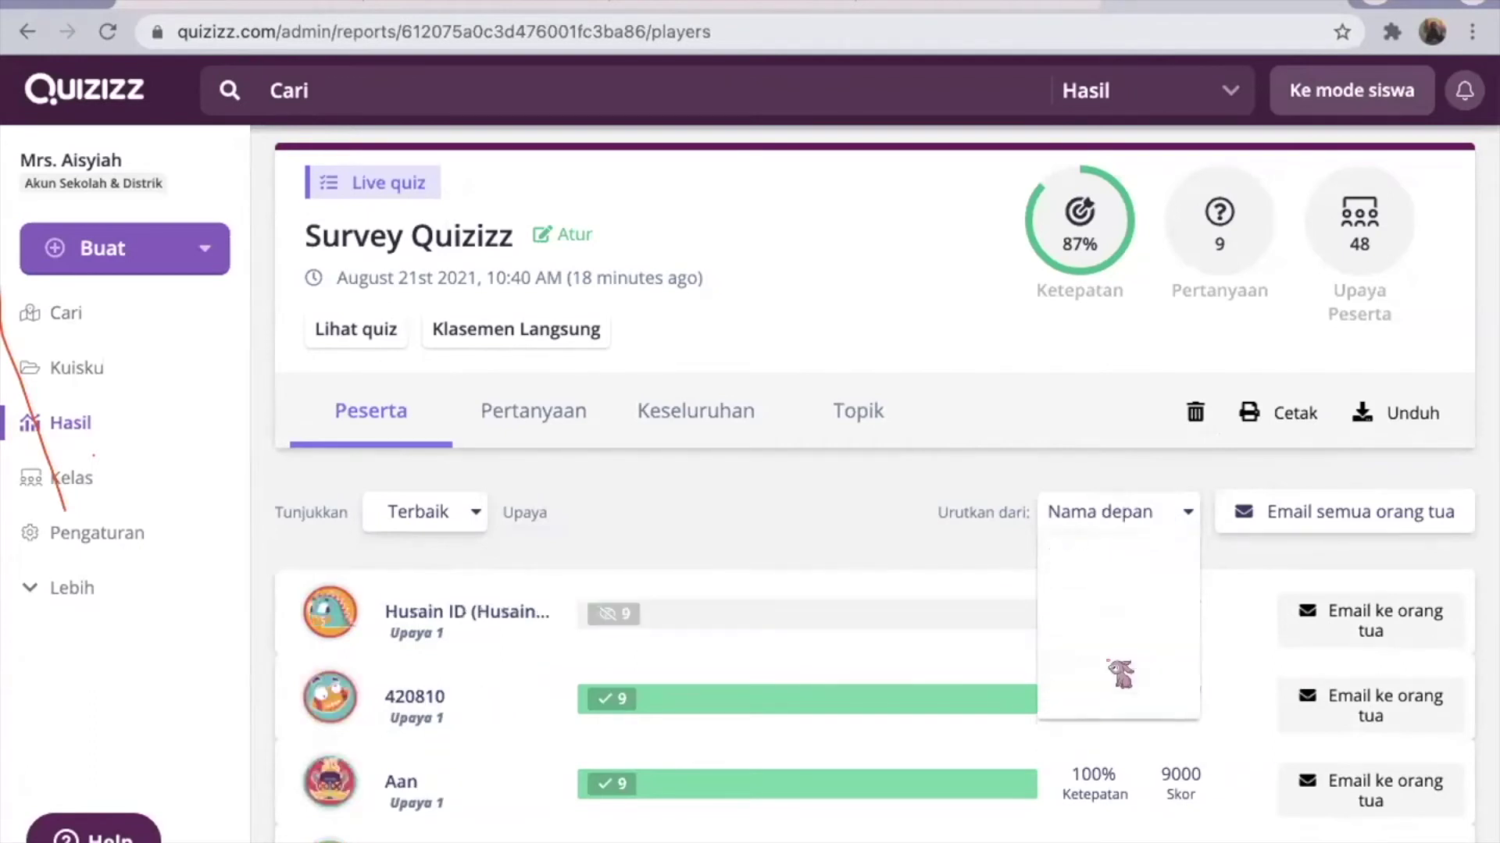
- Preview the printout of all participant reports with the list sorted by first name, check its pages, cancel printing and close it
{"action": "left_click", "coordinate": [1259, 418]}
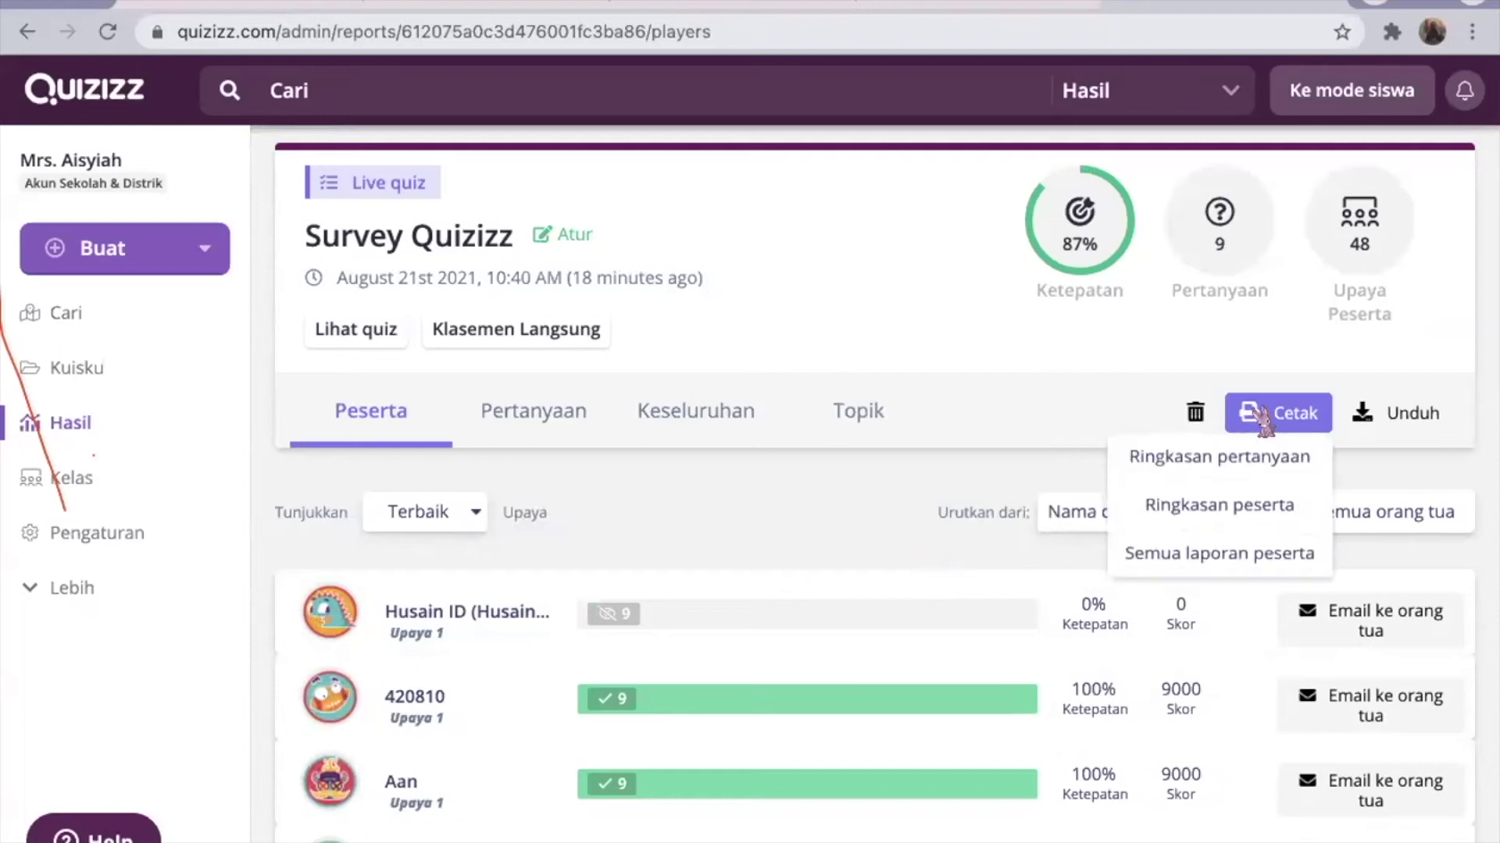
{"action": "left_click", "coordinate": [1236, 559]}
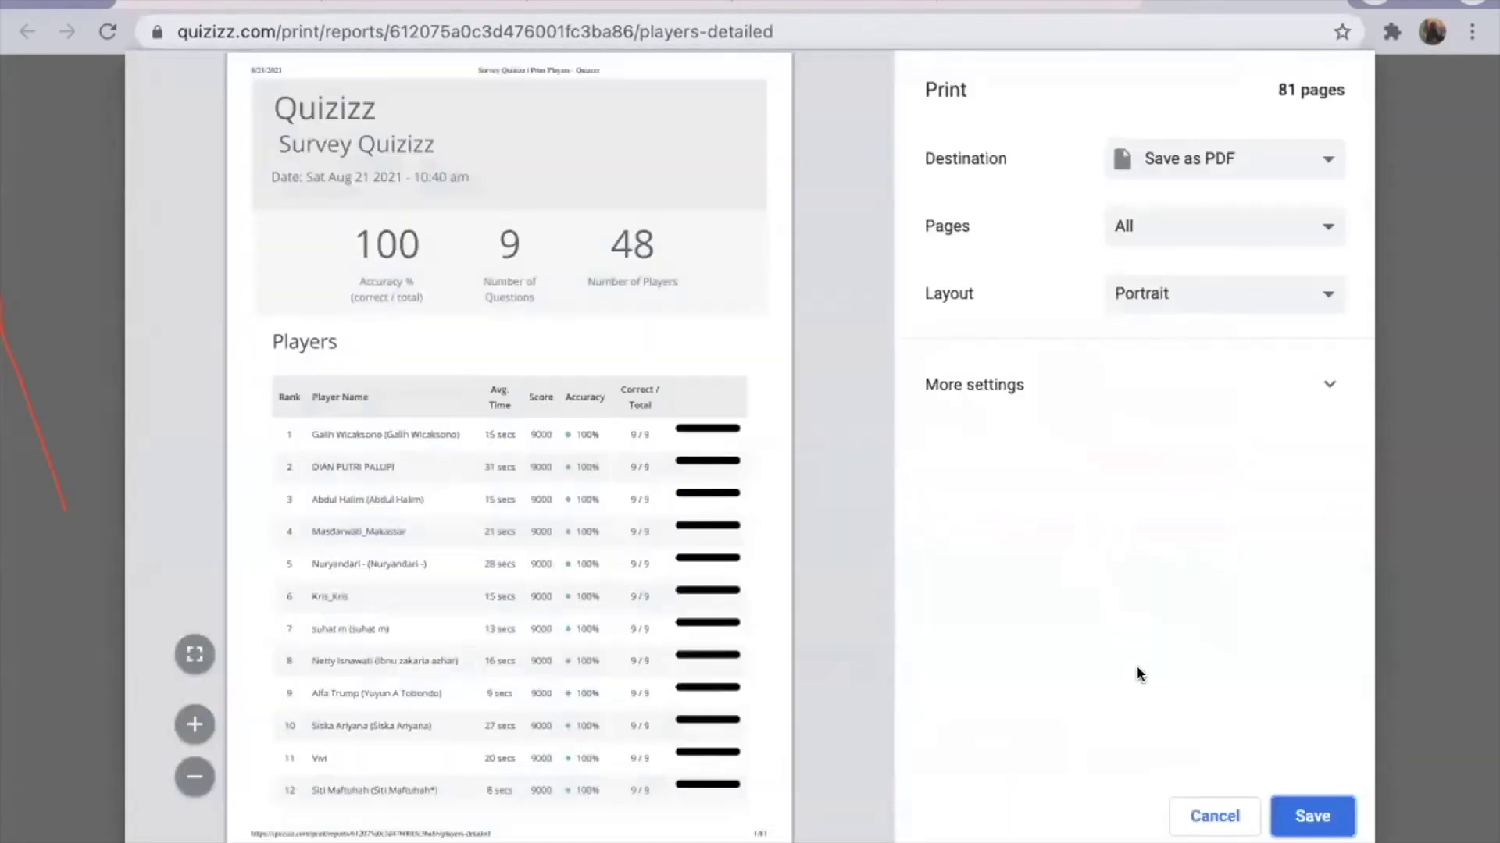
{"action": "scroll", "coordinate": [609, 687], "scroll_direction": "down", "scroll_amount": 15}
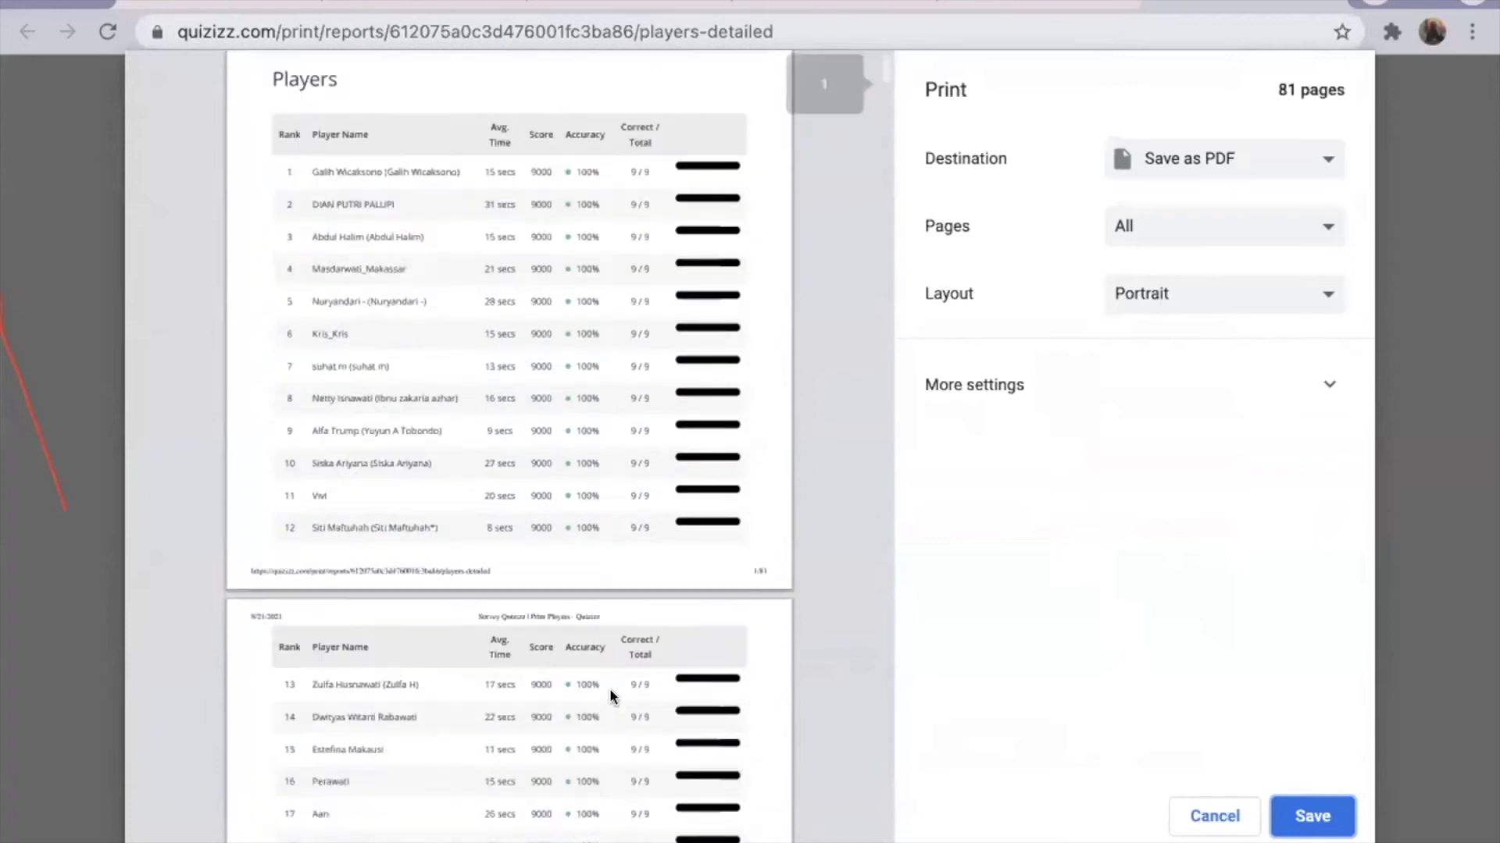
{"action": "scroll", "coordinate": [610, 692], "scroll_direction": "down", "scroll_amount": 15}
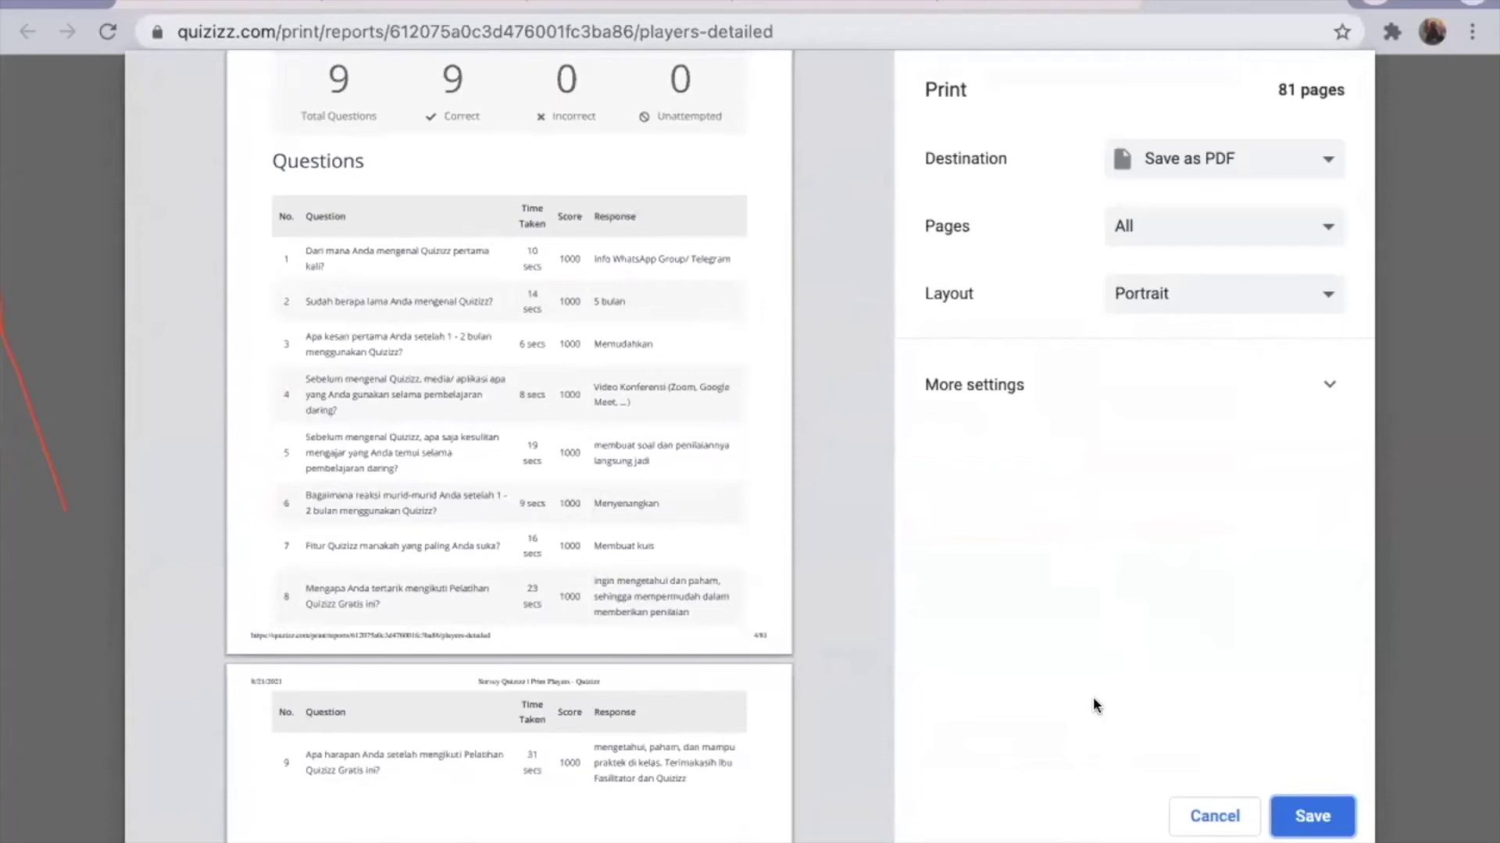
{"action": "left_click", "coordinate": [1209, 816]}
{"action": "left_click", "coordinate": [1323, 2]}
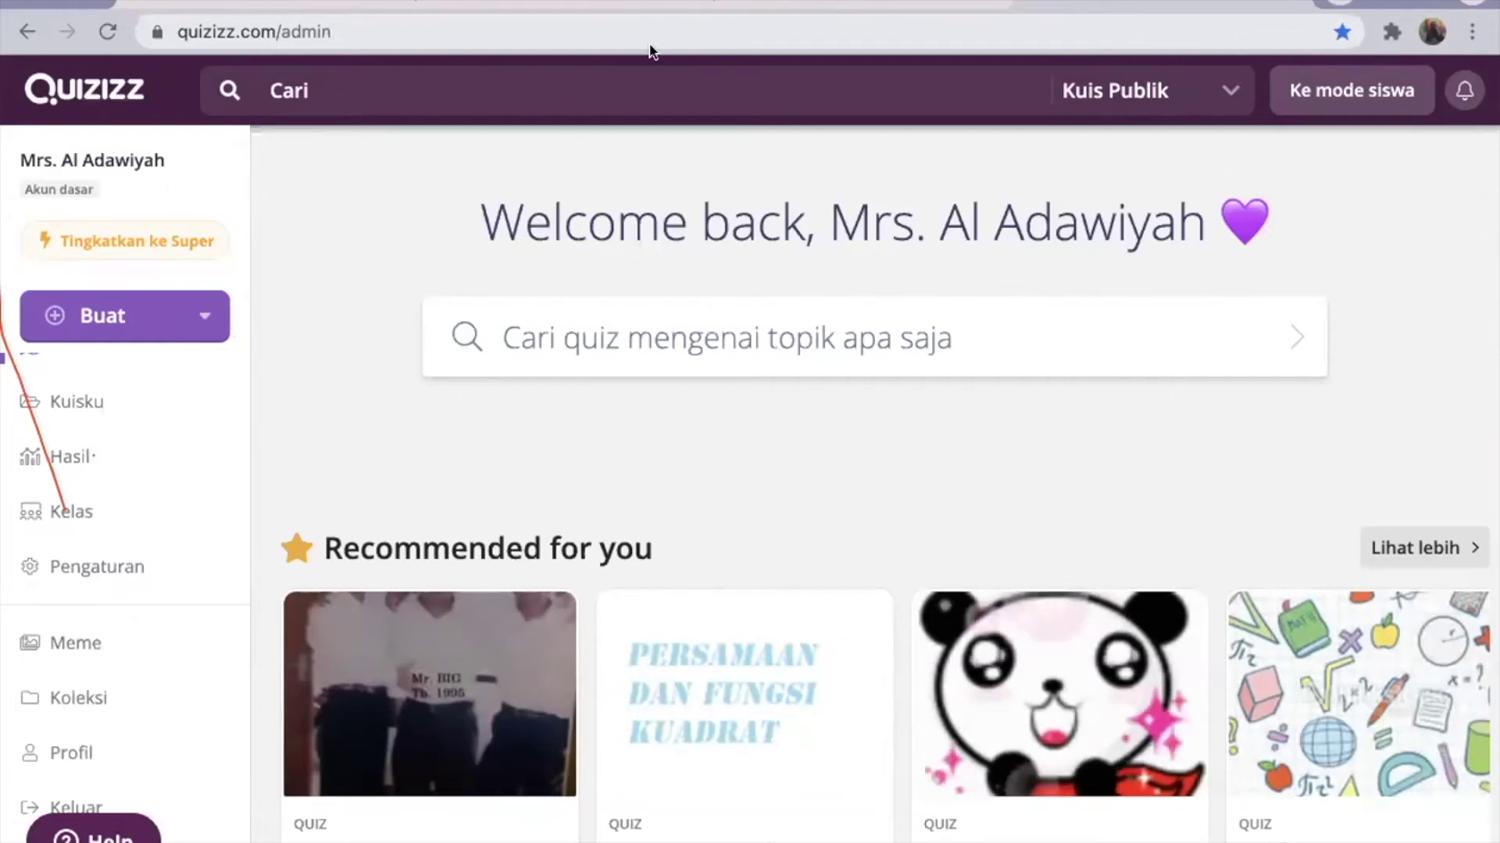
- Start creating a new item of the Quiz type
{"action": "left_click", "coordinate": [170, 321]}
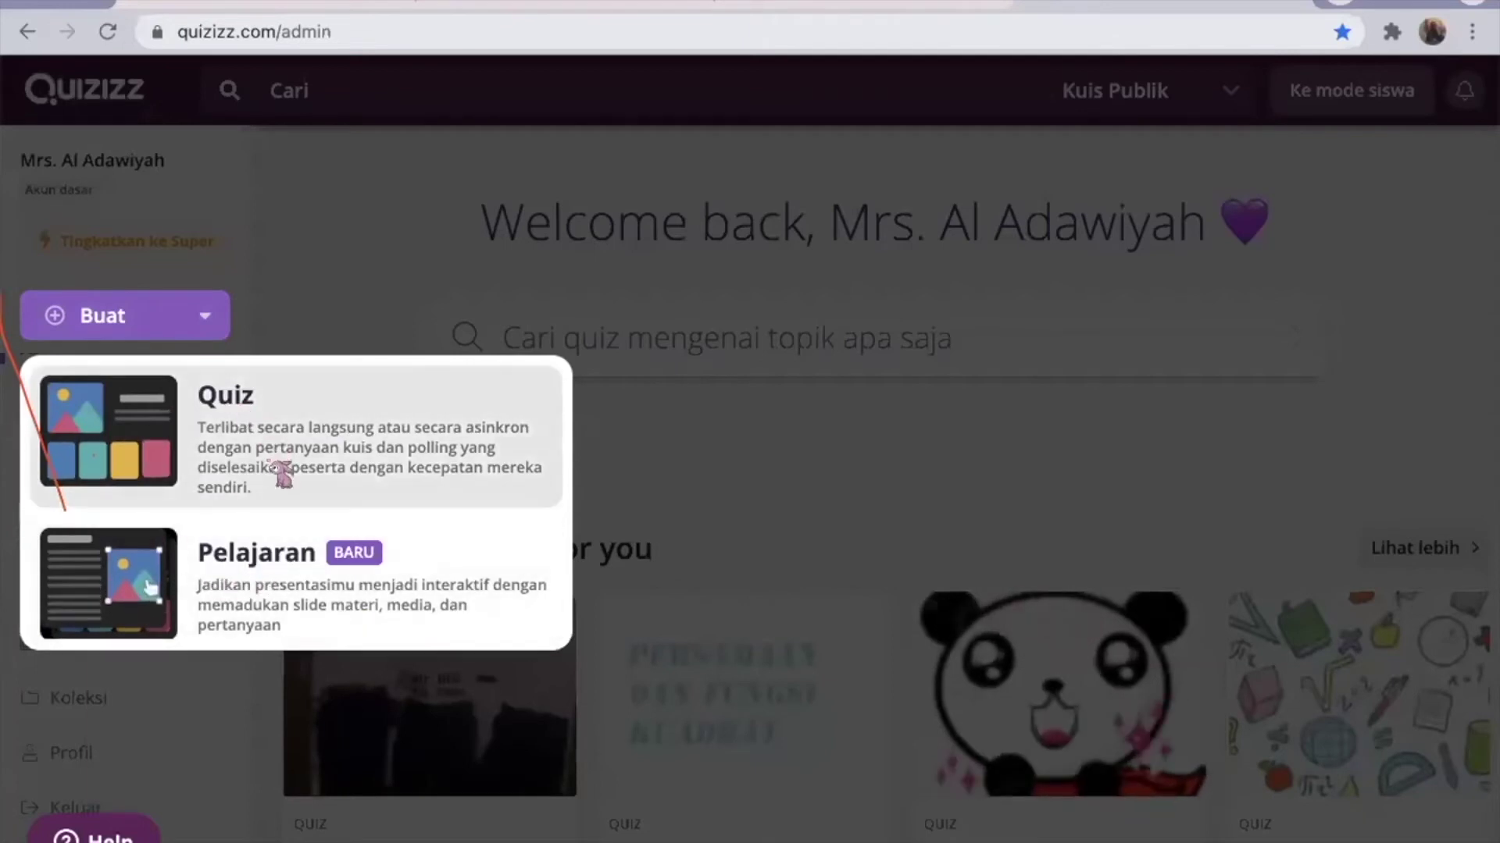
{"action": "left_click", "coordinate": [226, 444]}
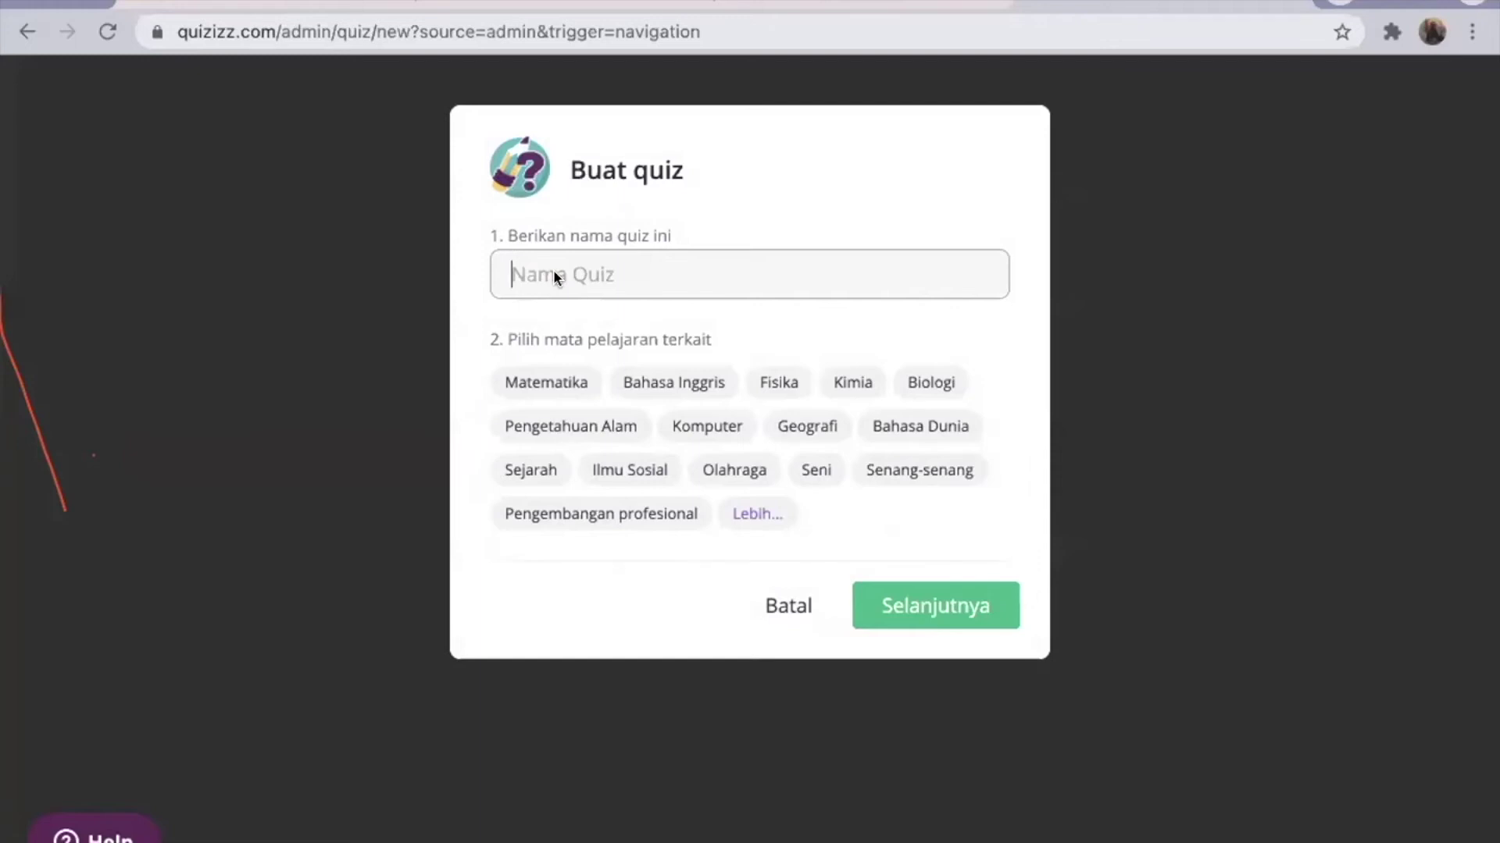
{"action": "type", "text": "Matematika"}
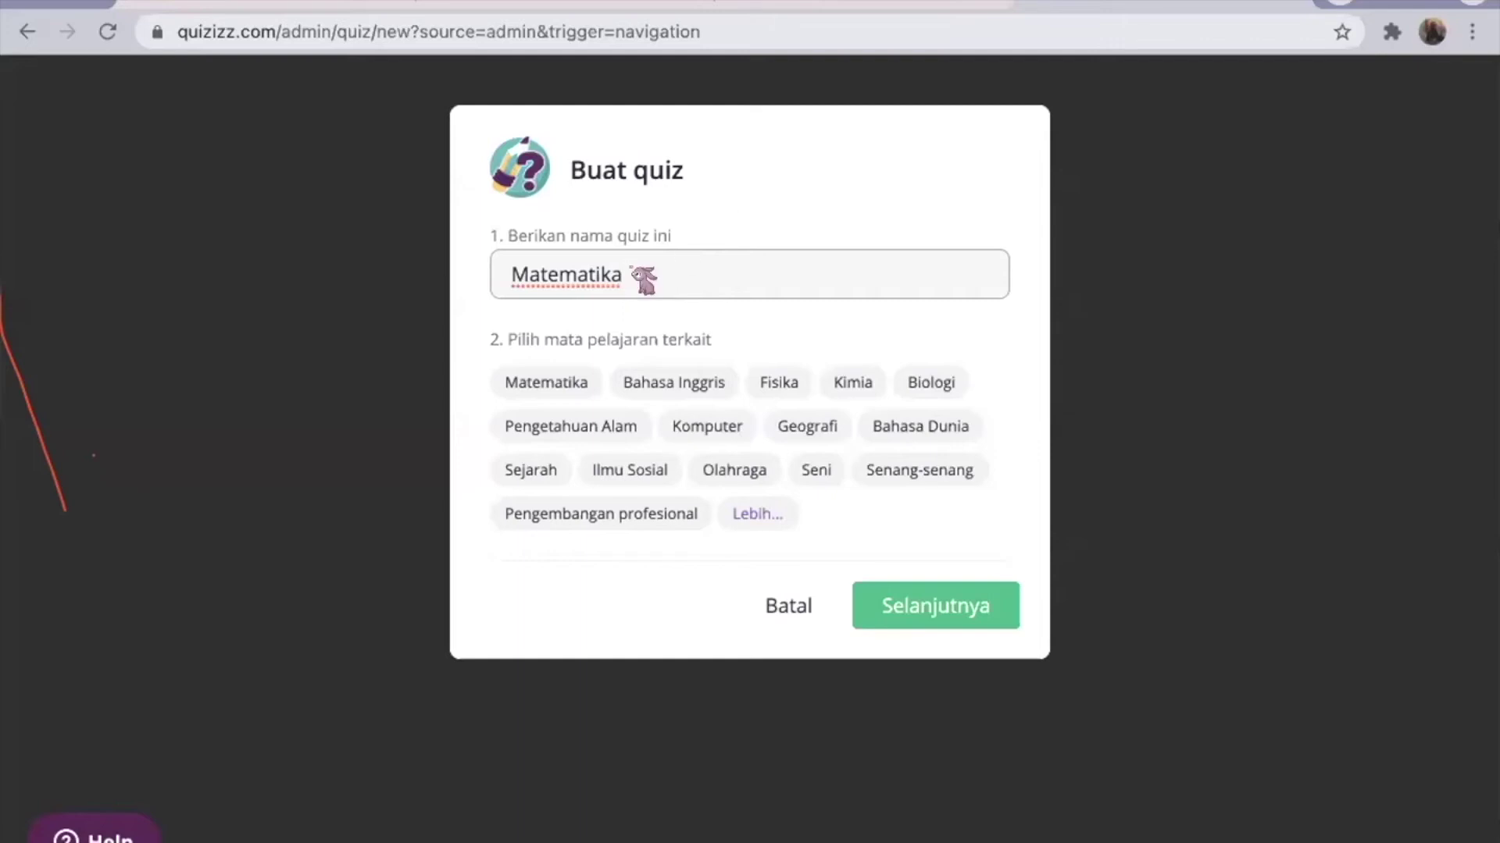
{"action": "key", "text": "BackSpace"}
{"action": "key", "text": "BackSpace"}
{"action": "key", "text": "BackSpace"}
{"action": "key", "text": "BackSpace"}
{"action": "key", "text": "BackSpace"}
{"action": "key", "text": "BackSpace"}
{"action": "key", "text": "BackSpace"}
{"action": "key", "text": "BackSpace"}
{"action": "key", "text": "BackSpace"}
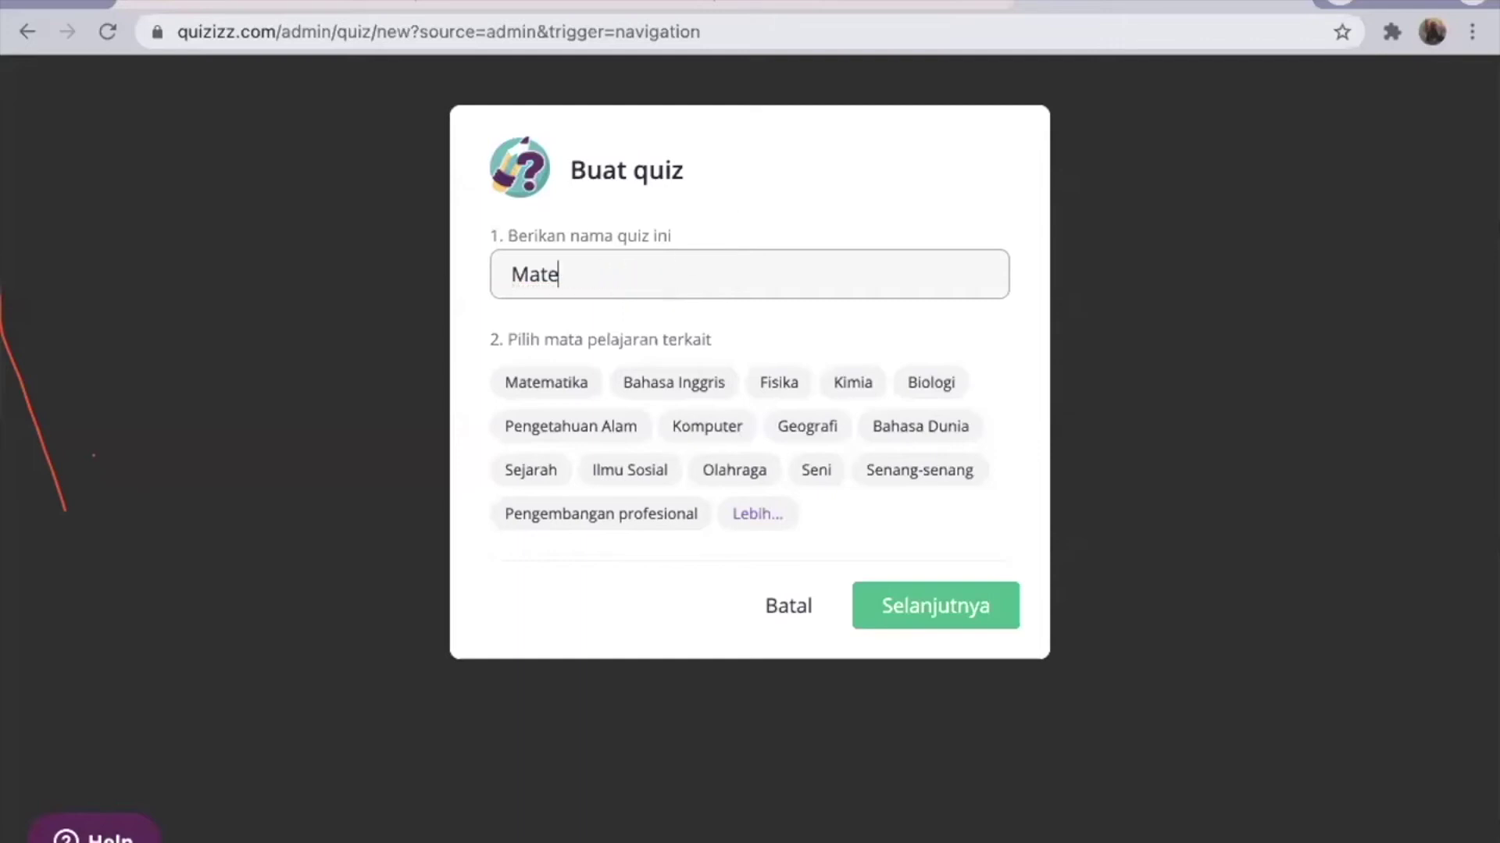
{"action": "key", "text": "BackSpace"}
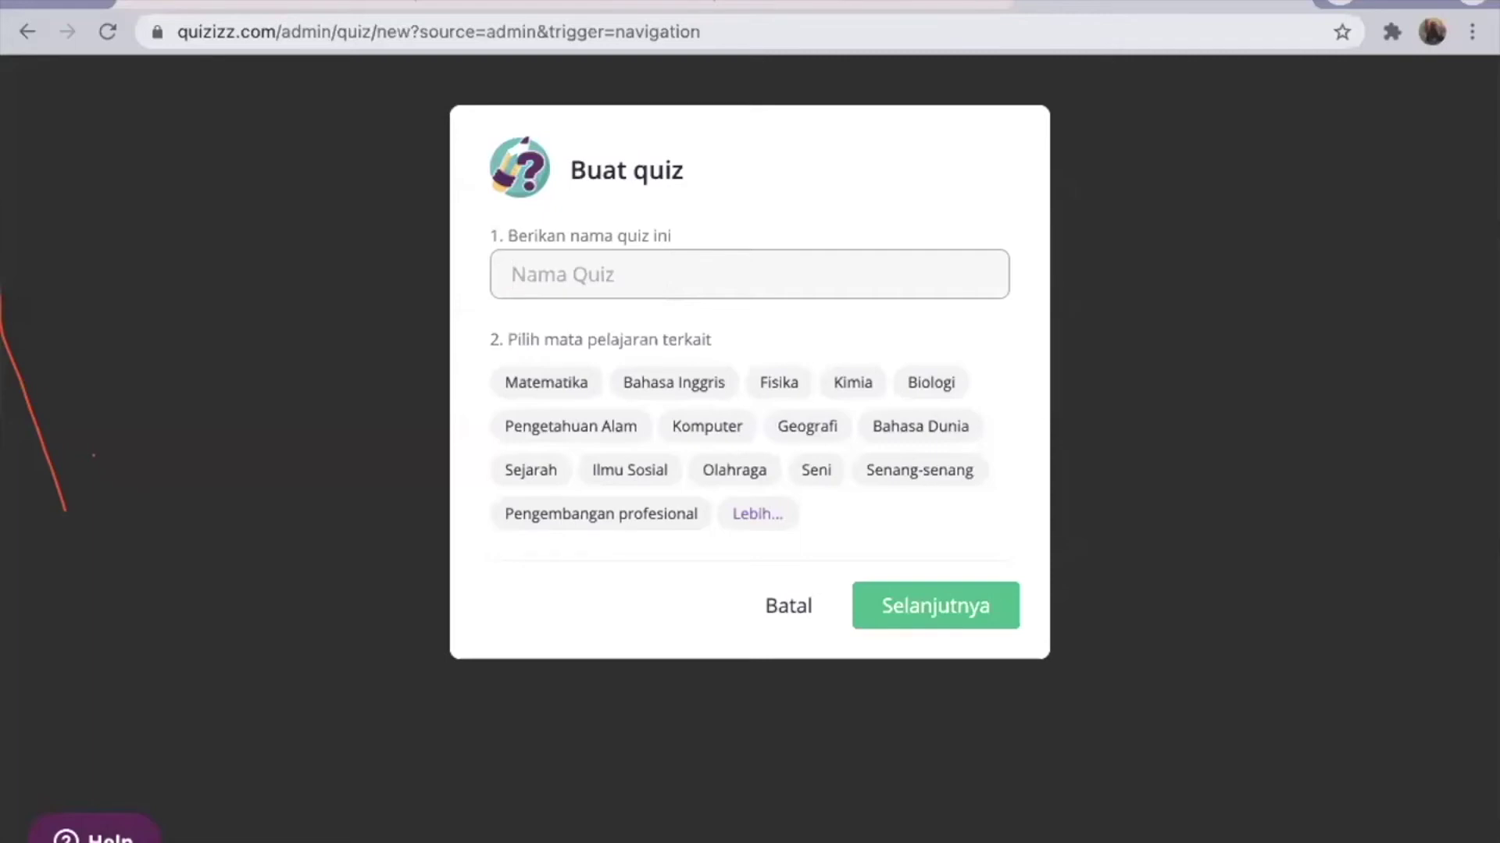
- Name the new quiz "Memperkenalkan Diri (Se Présenter)"
{"action": "type", "text": "Mem"}
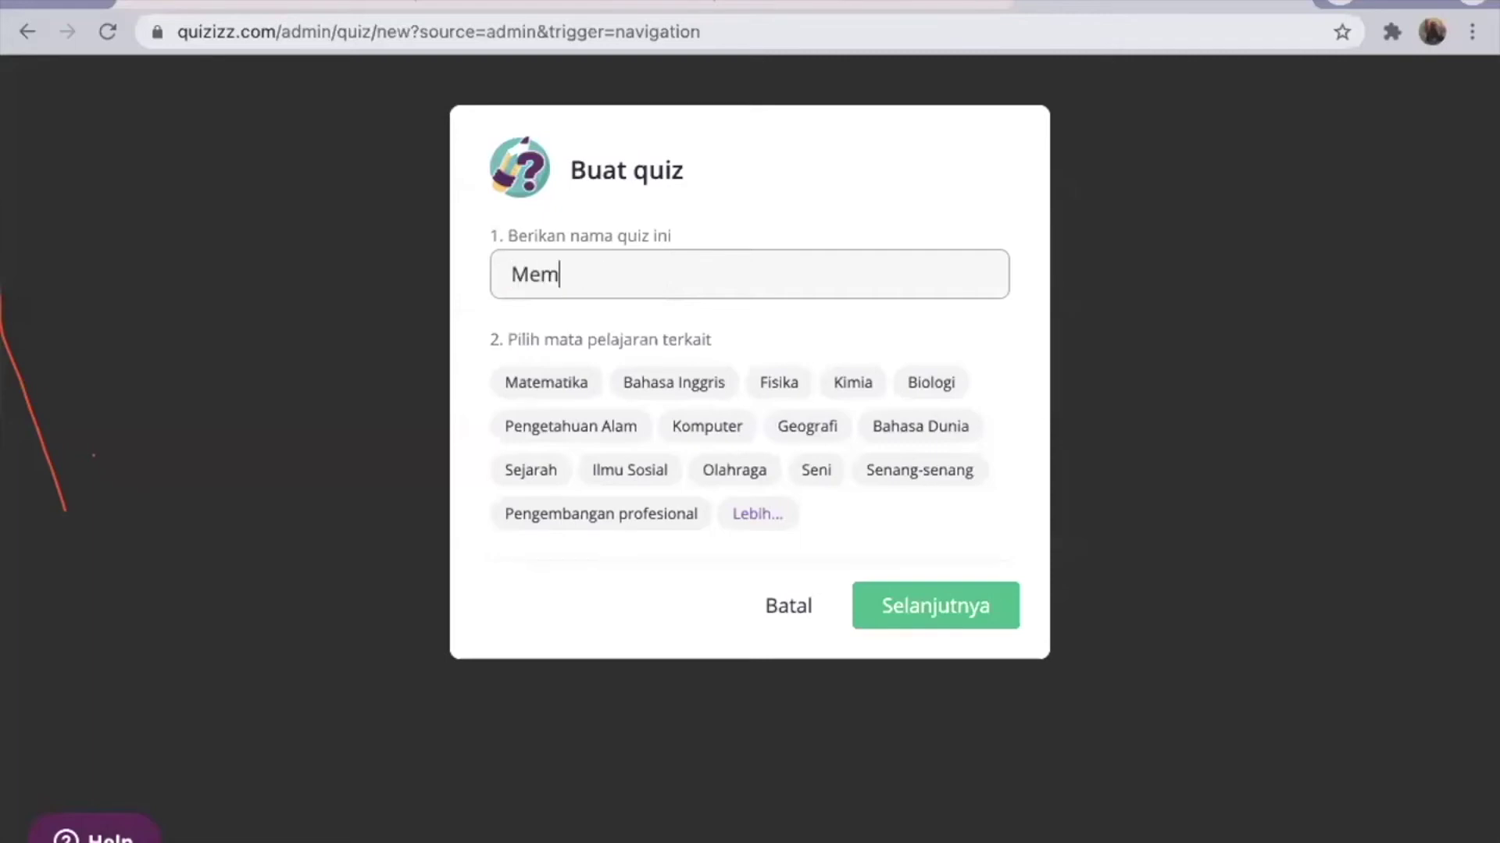
{"action": "type", "text": "perkenalkan D"}
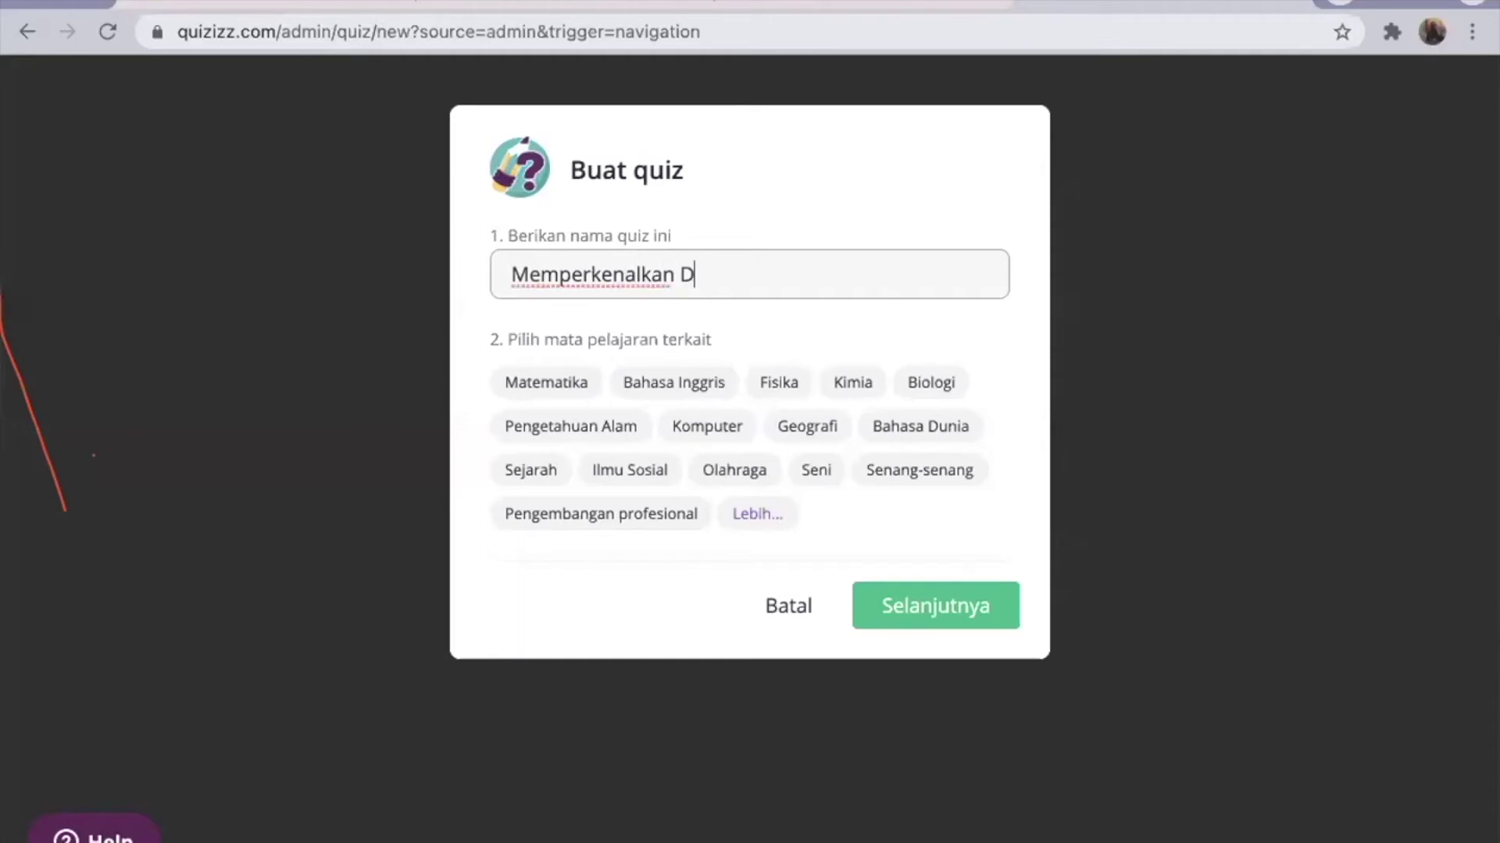
{"action": "type", "text": "iri (Se Pre"}
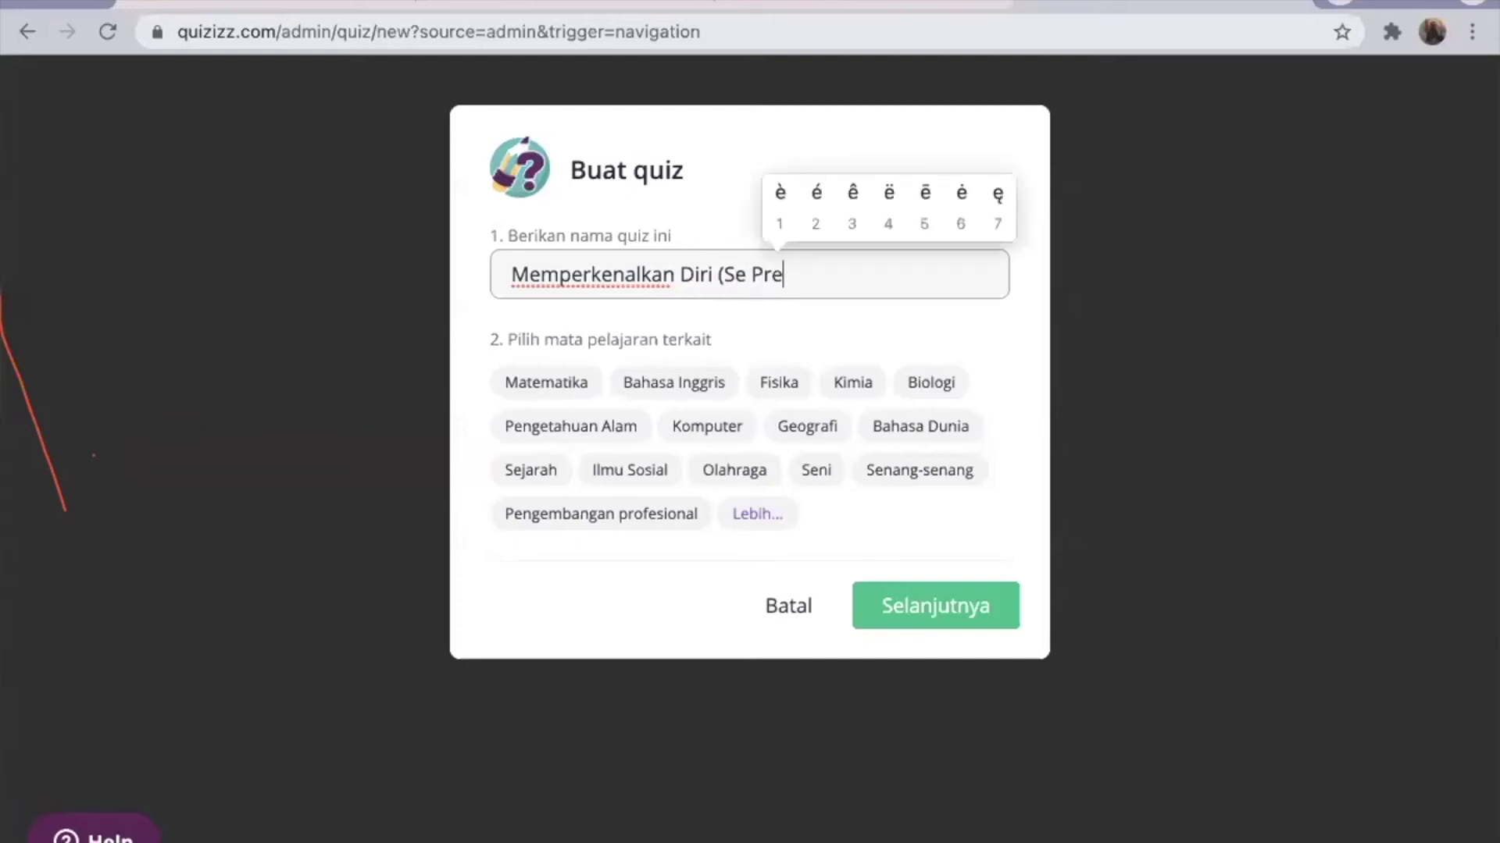
{"action": "type", "text": "2senter"}
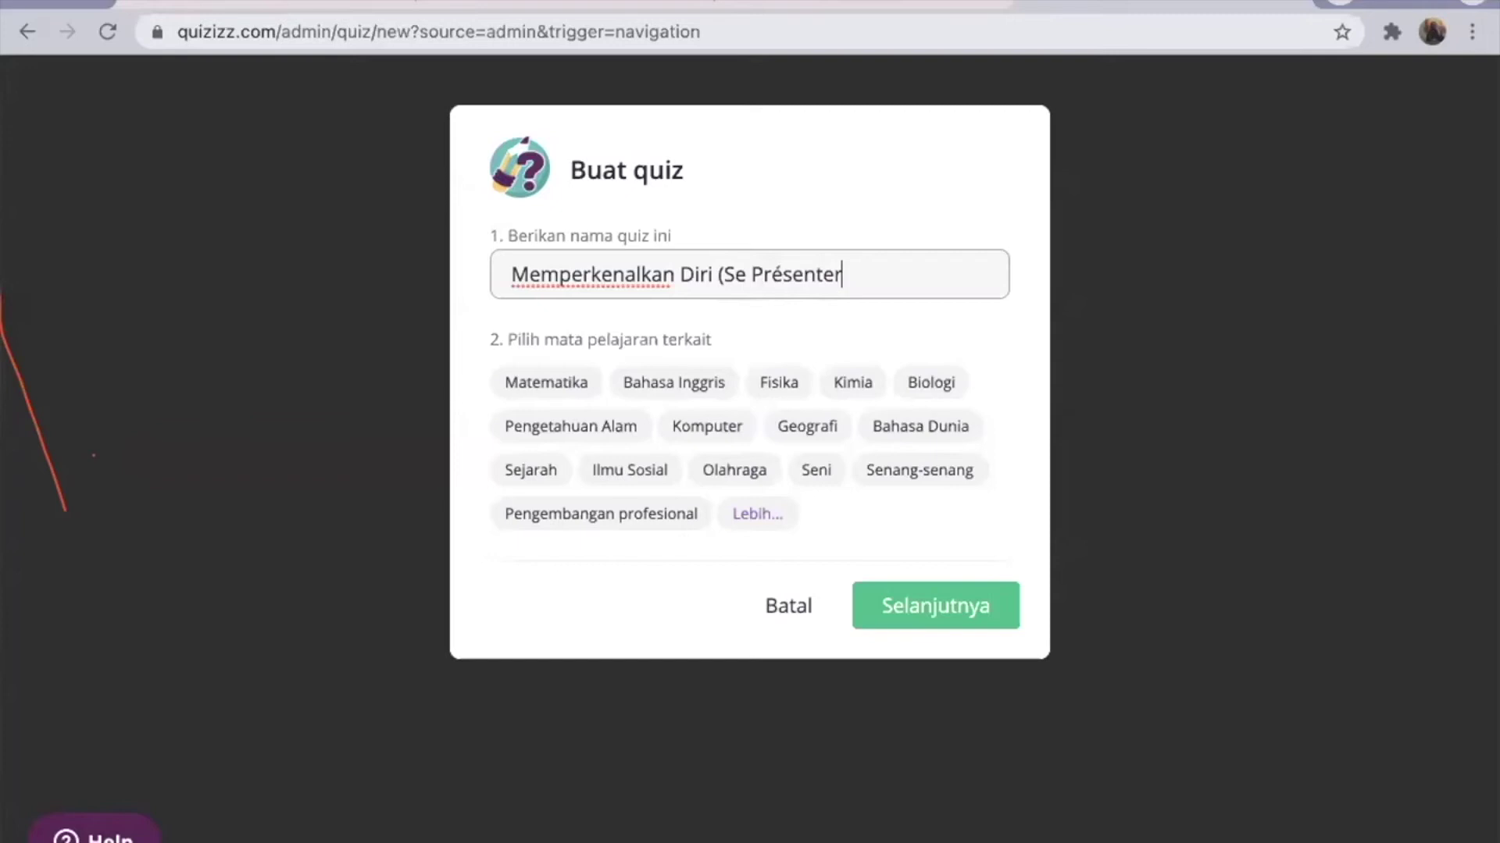
{"action": "type", "text": ")"}
- Expand the subject list, assign Bahasa Dunia, Senang-senang and Pendidikan to the quiz, and continue to the quiz editor
{"action": "left_click", "coordinate": [781, 514]}
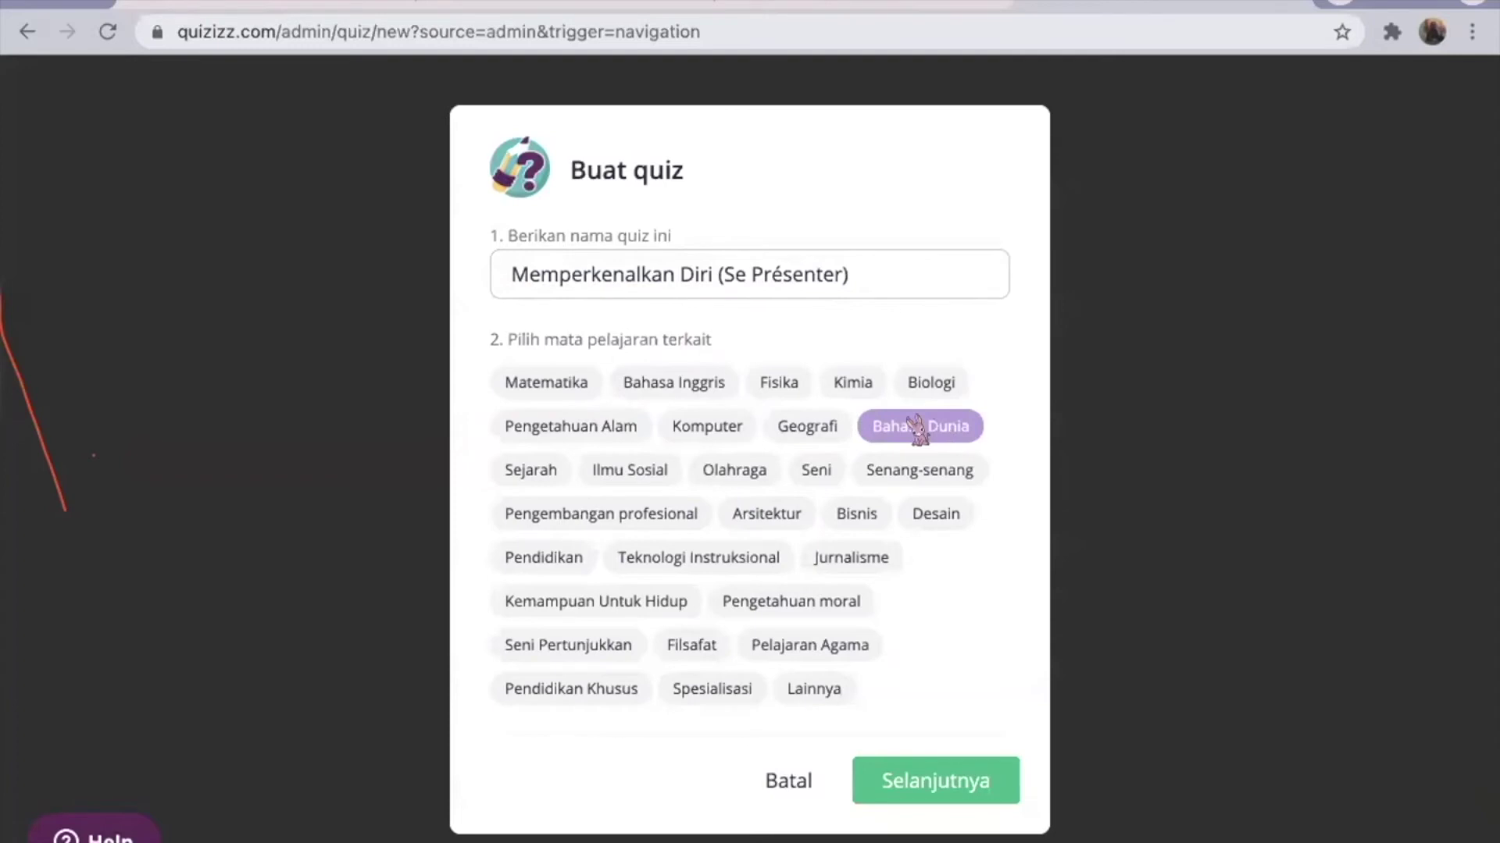
{"action": "left_click", "coordinate": [953, 431]}
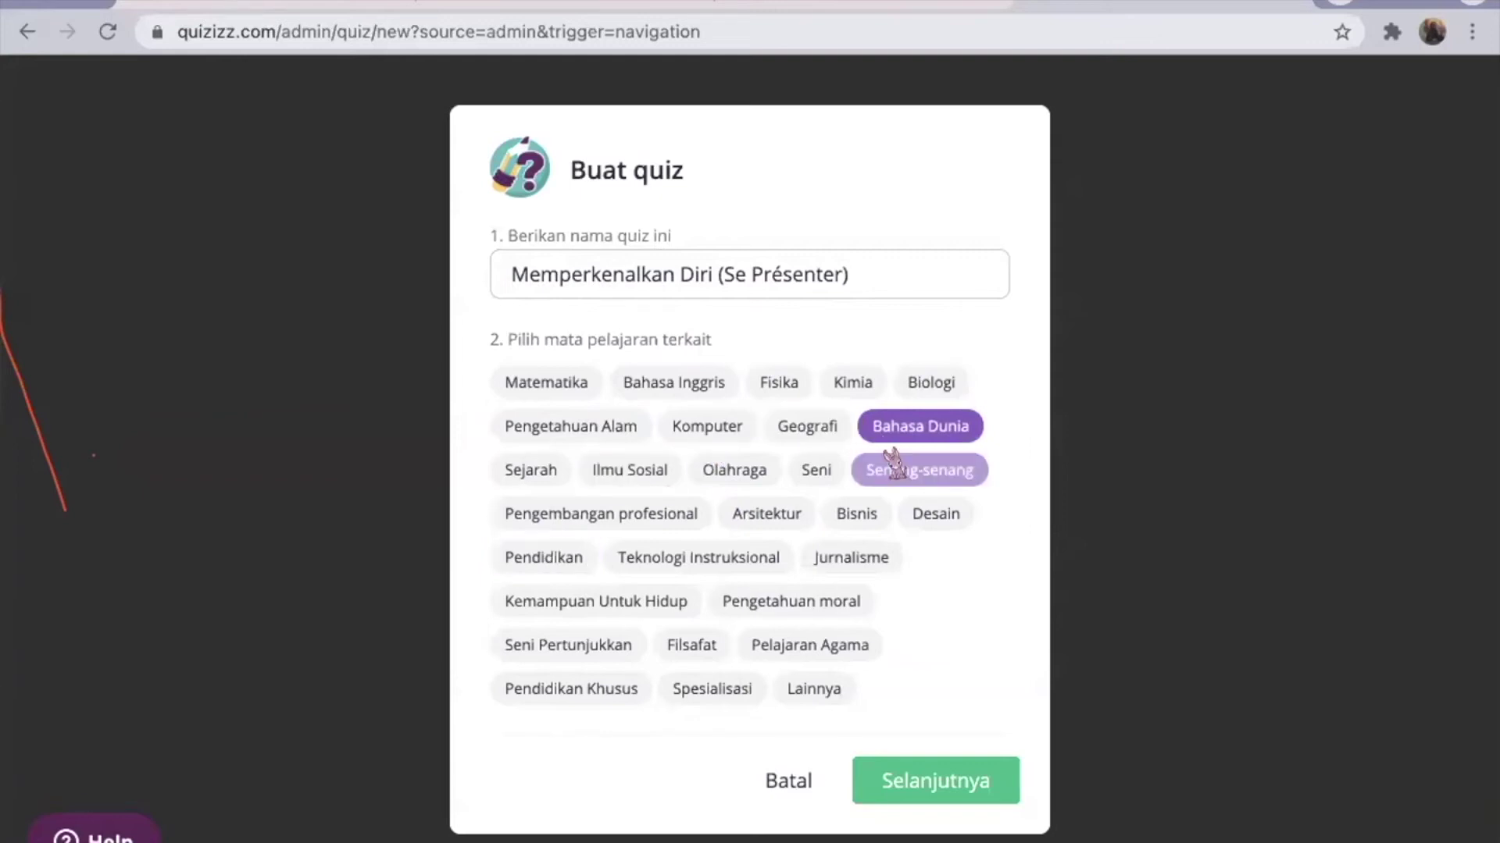
{"action": "left_click", "coordinate": [916, 475]}
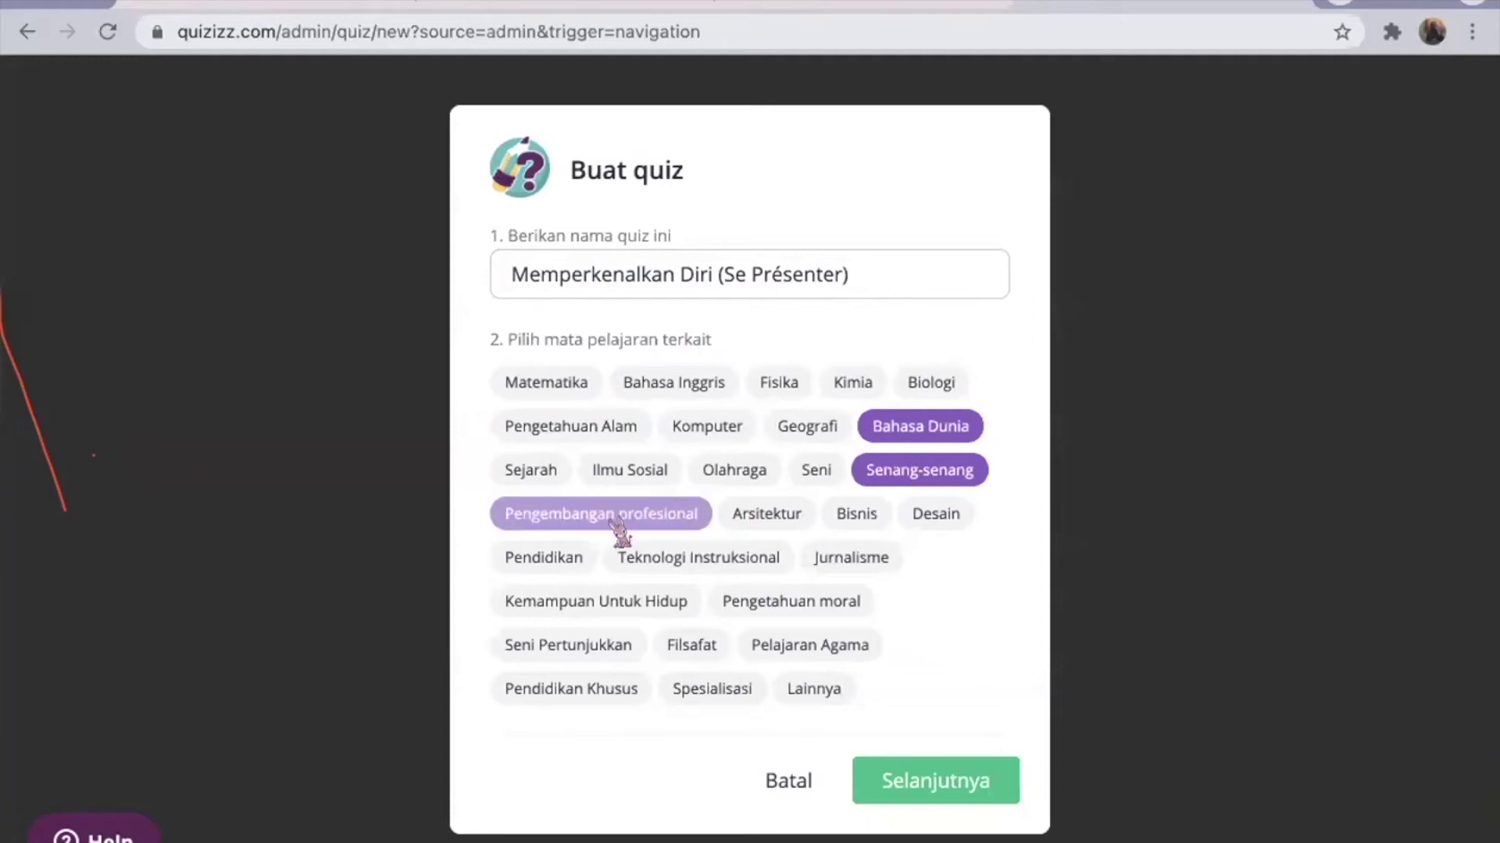
{"action": "left_click", "coordinate": [551, 560]}
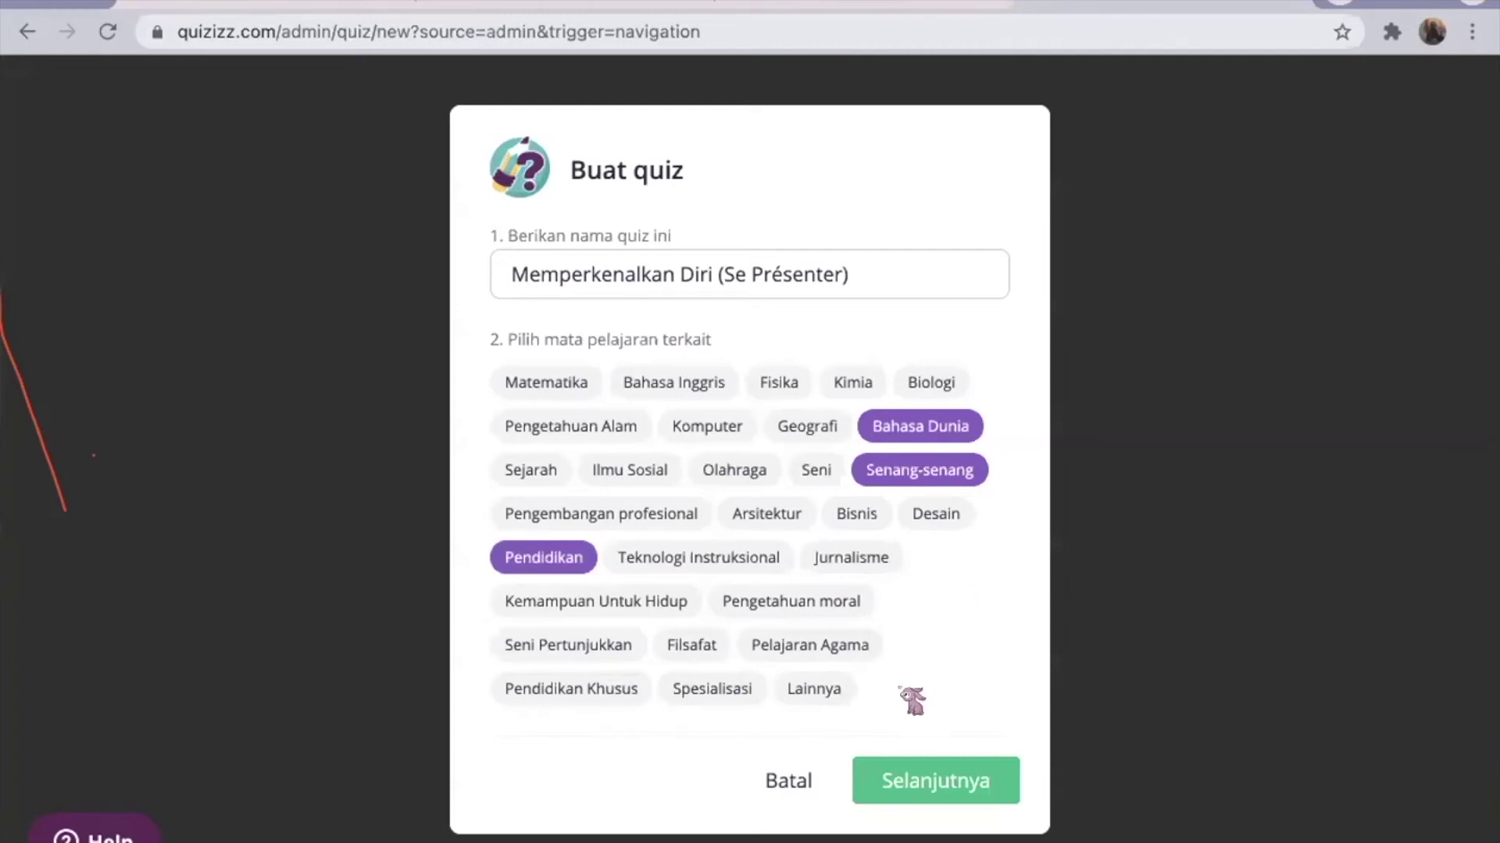
{"action": "left_click", "coordinate": [898, 781]}
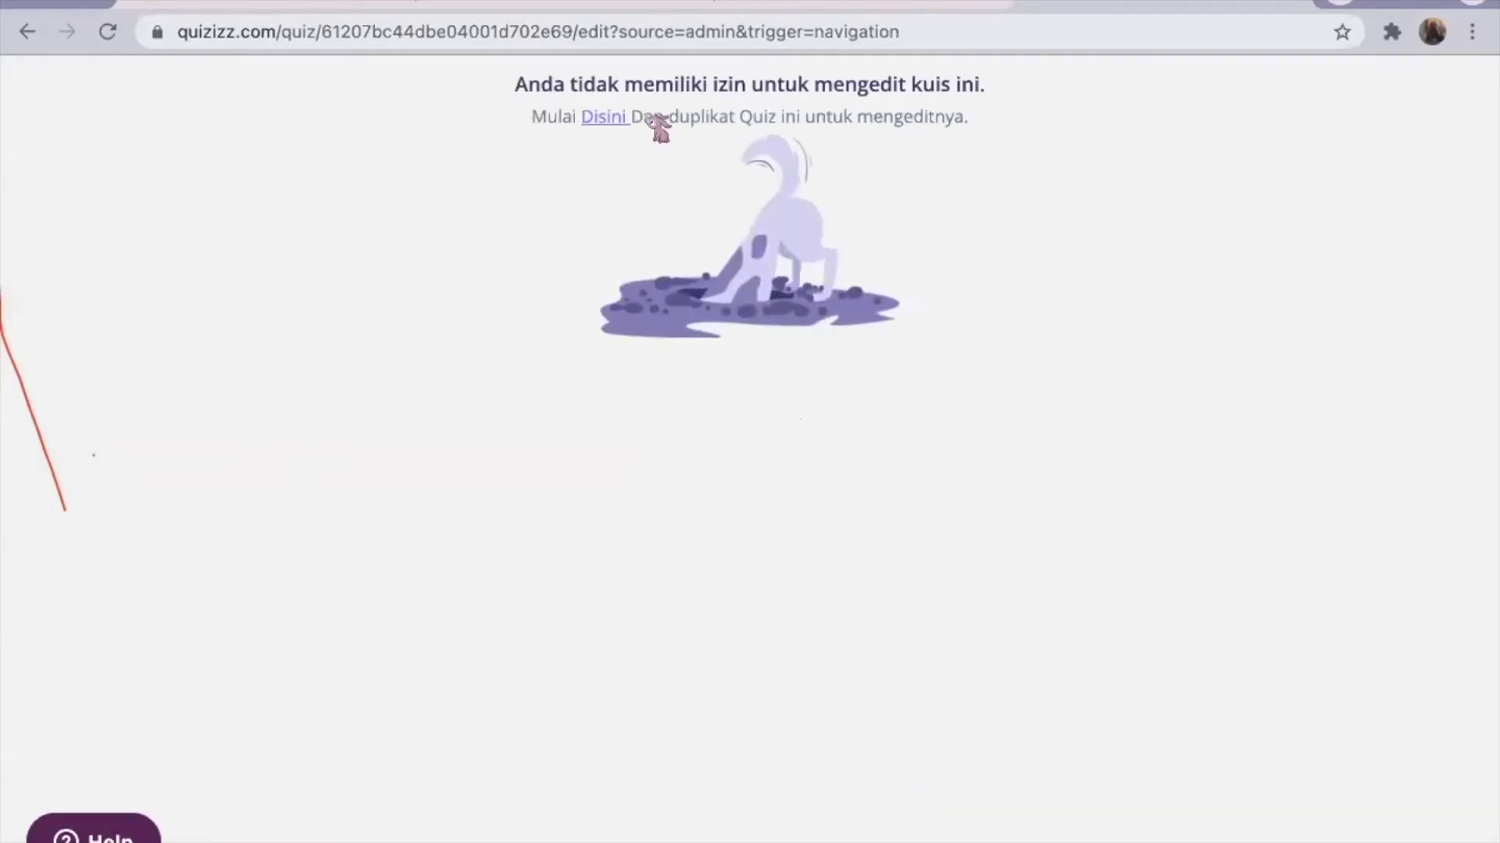
- Follow the link offered for duplicating the quiz, and reopen the Quizizz home page in a new browser tab
{"action": "left_click", "coordinate": [612, 125]}
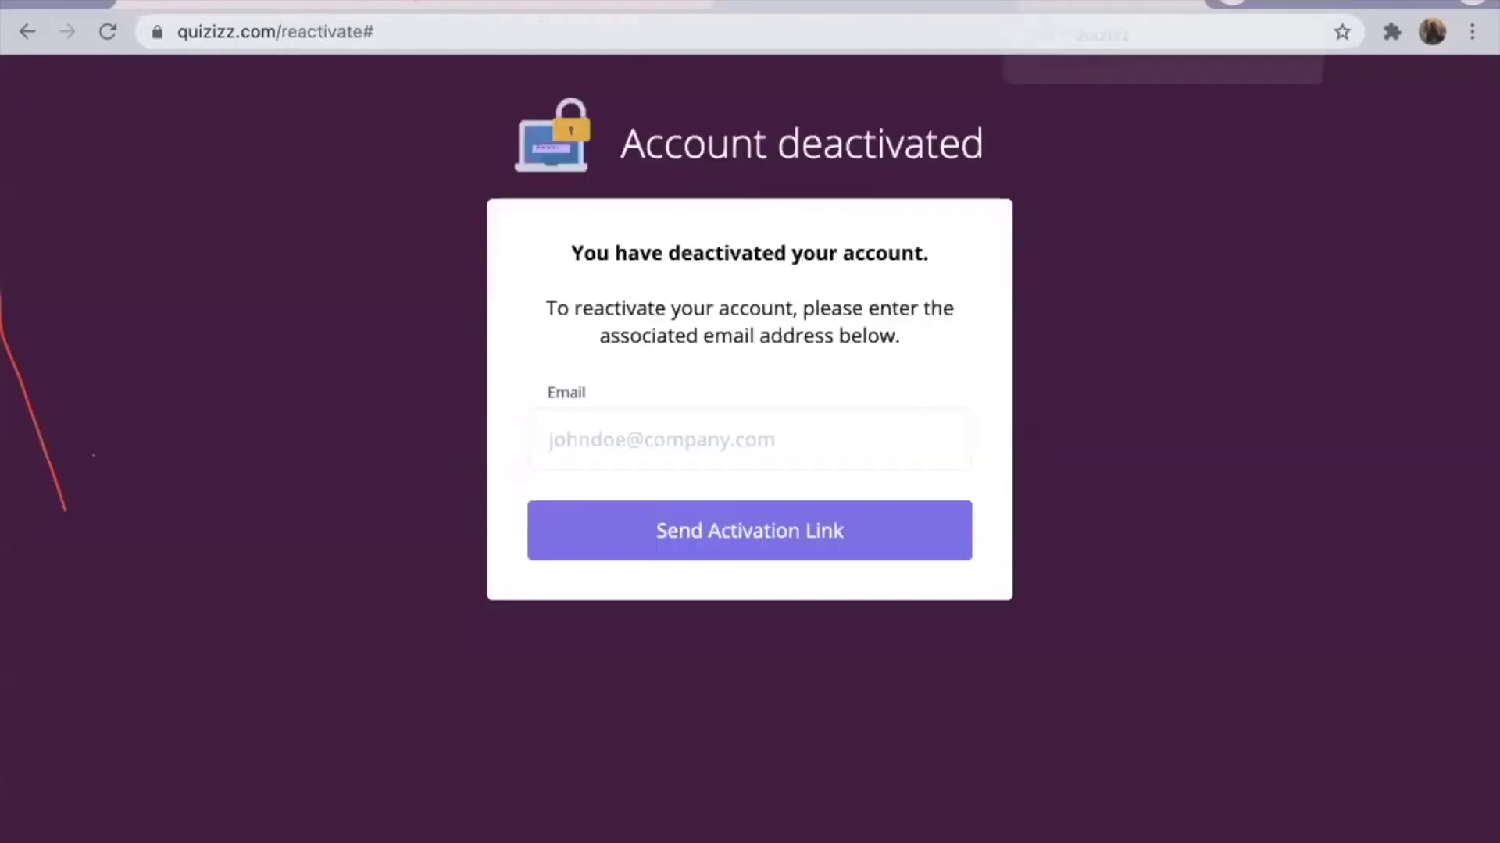
{"action": "key", "text": "ctrl+t"}
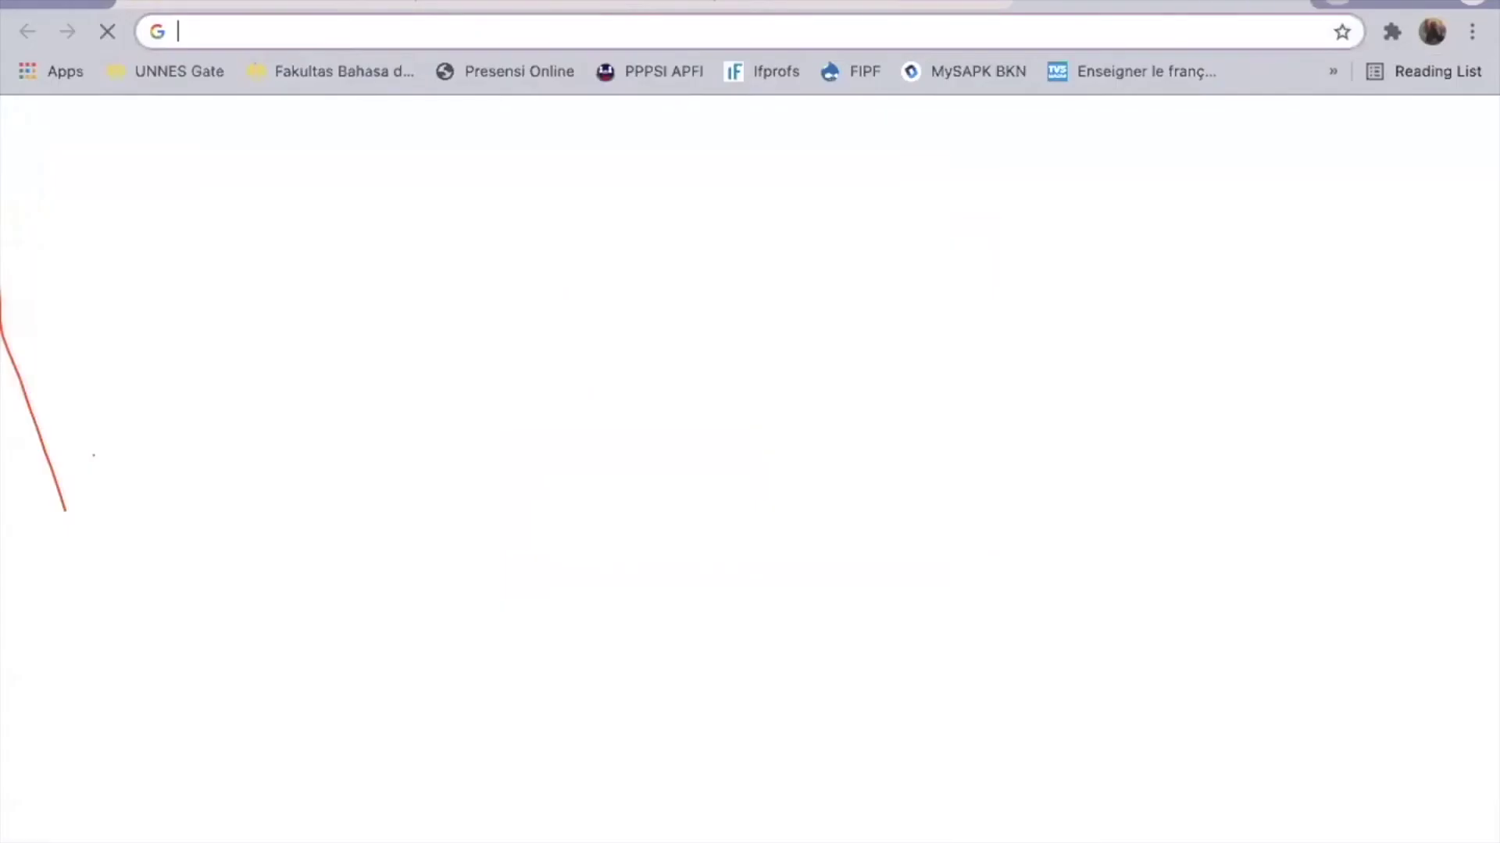
{"action": "left_click", "coordinate": [1333, 71]}
{"action": "left_click", "coordinate": [1121, 151]}
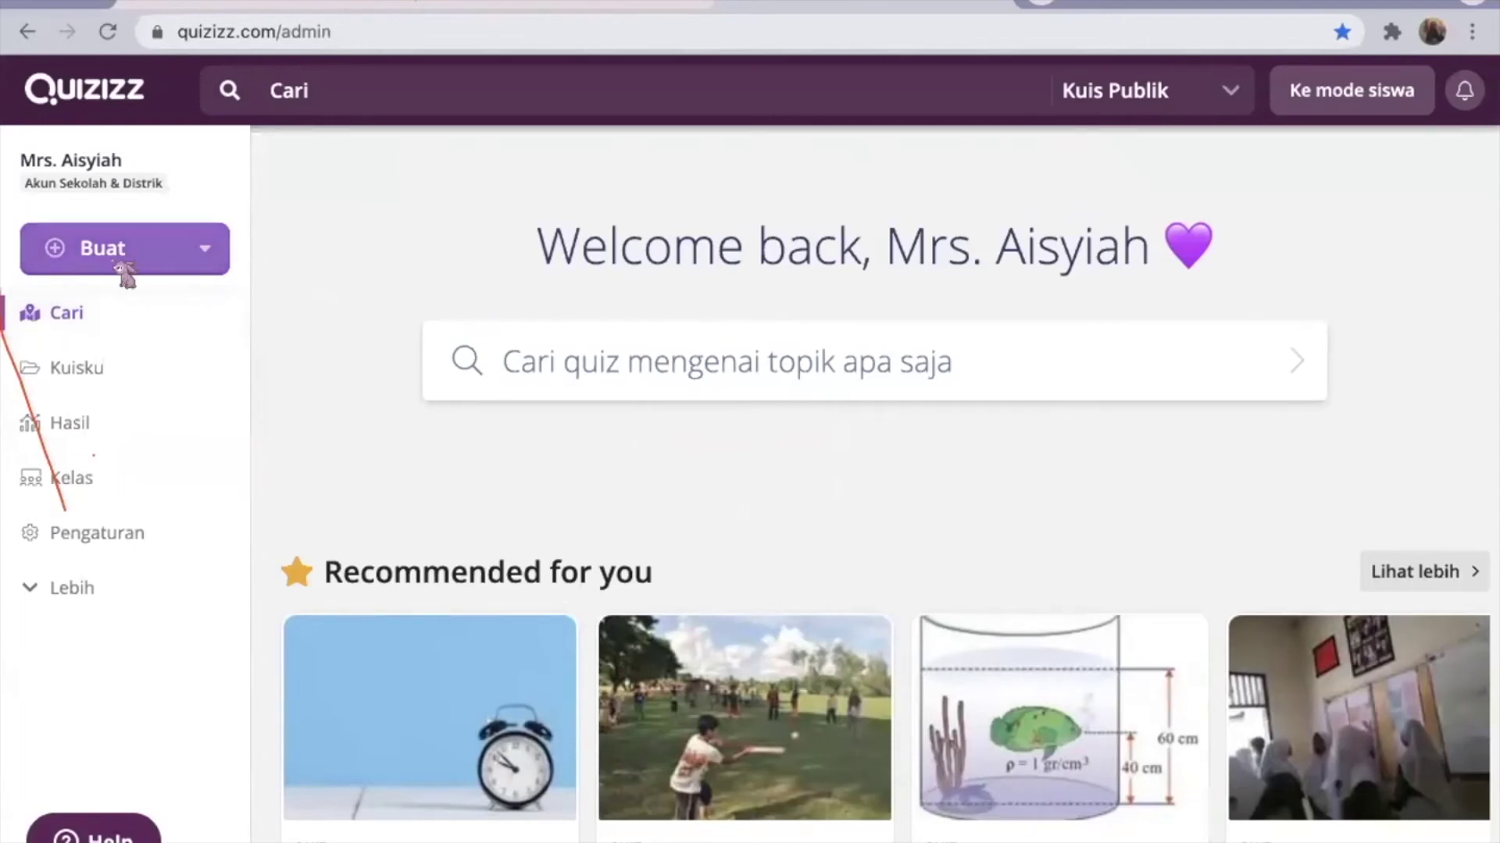
- Open the draft quiz "Memperkenalkan Diri (Se Présenter)" from Kuisku and resume editing it
{"action": "left_click", "coordinate": [110, 367]}
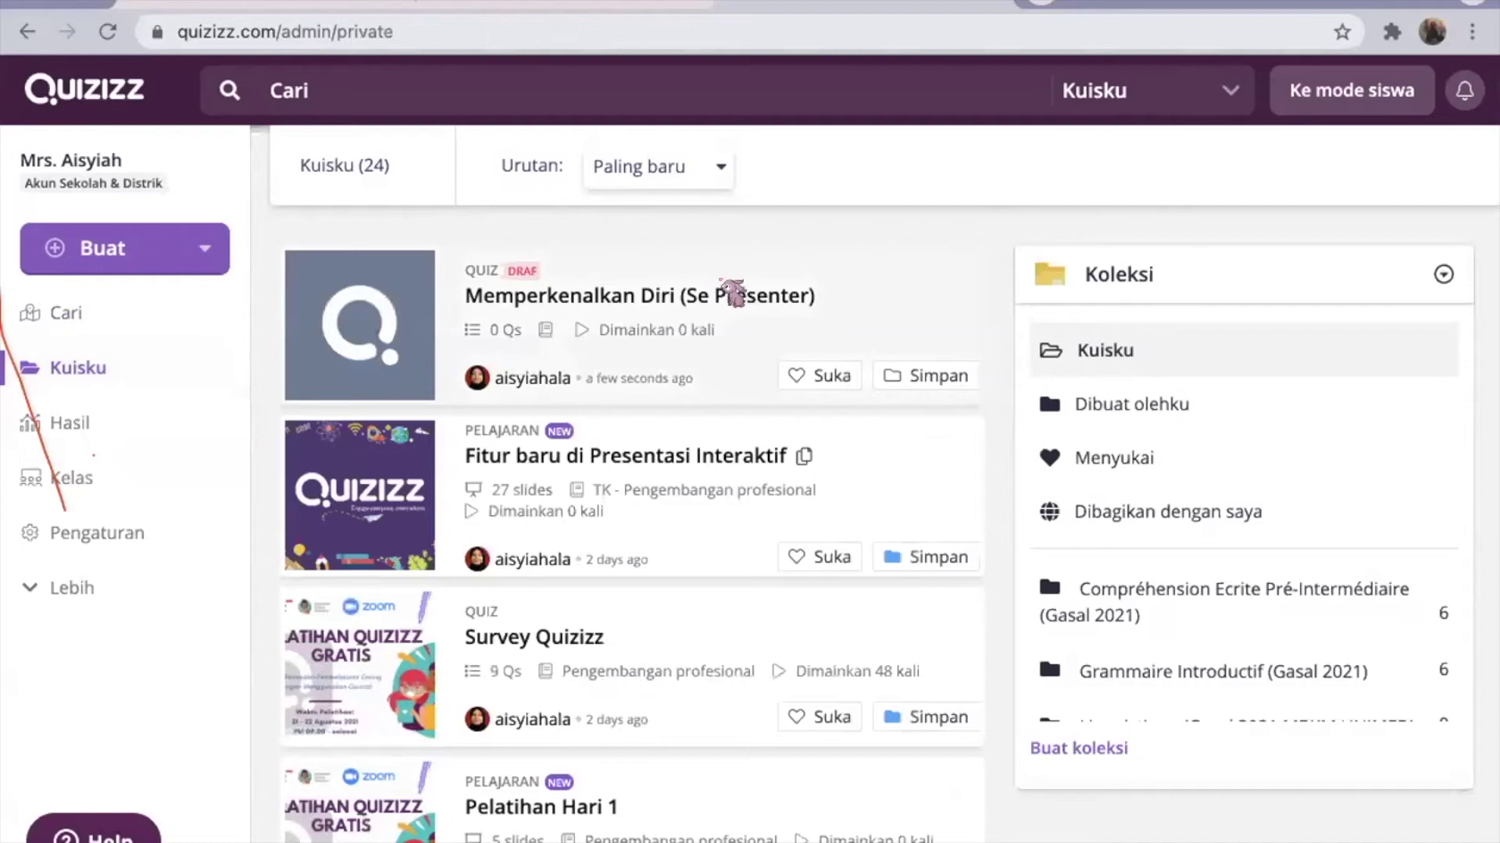
{"action": "left_click", "coordinate": [733, 294]}
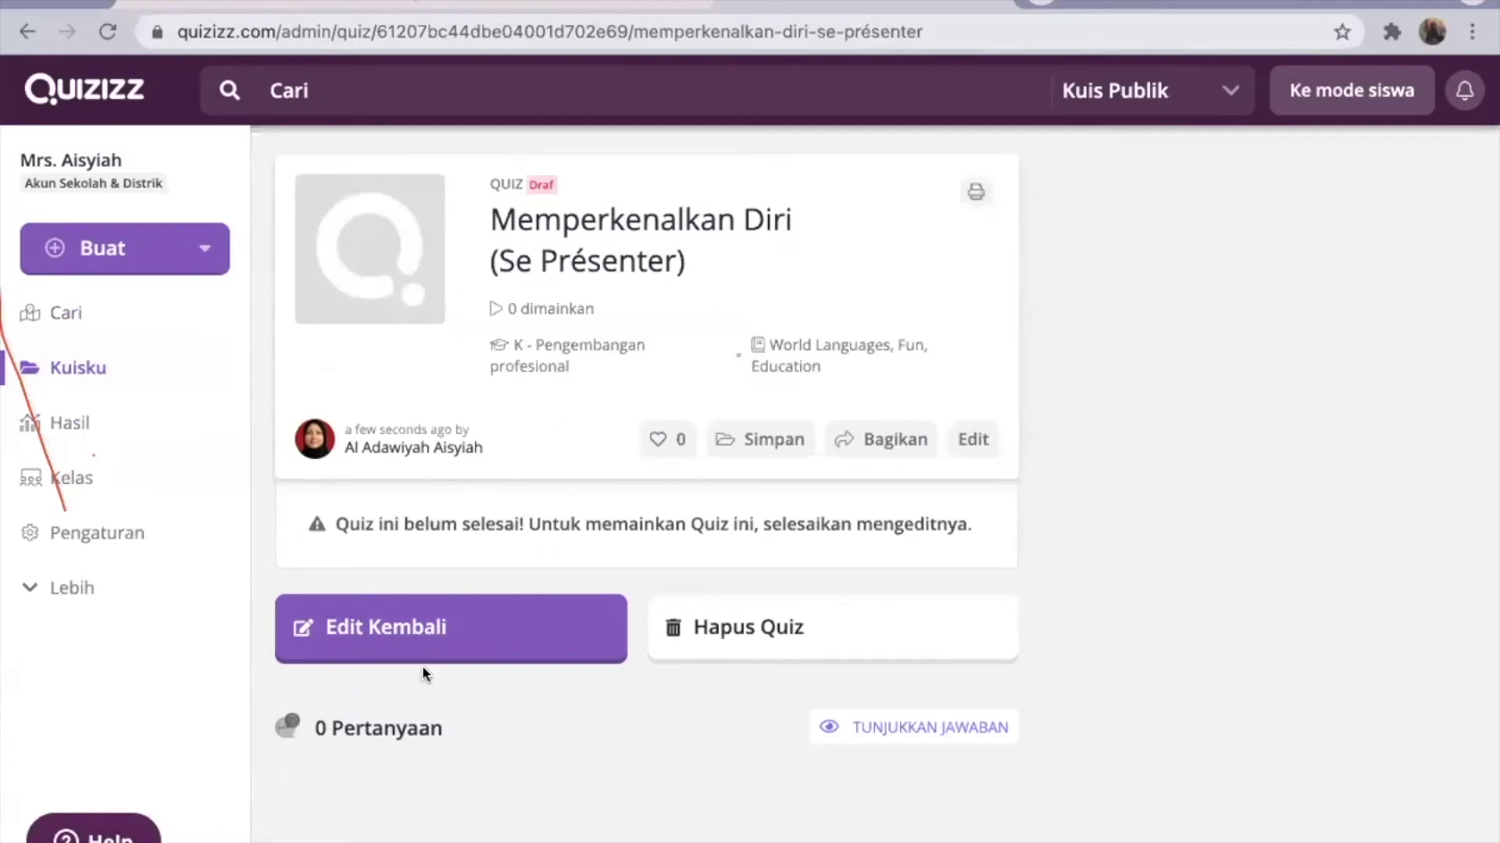
{"action": "left_click", "coordinate": [467, 648]}
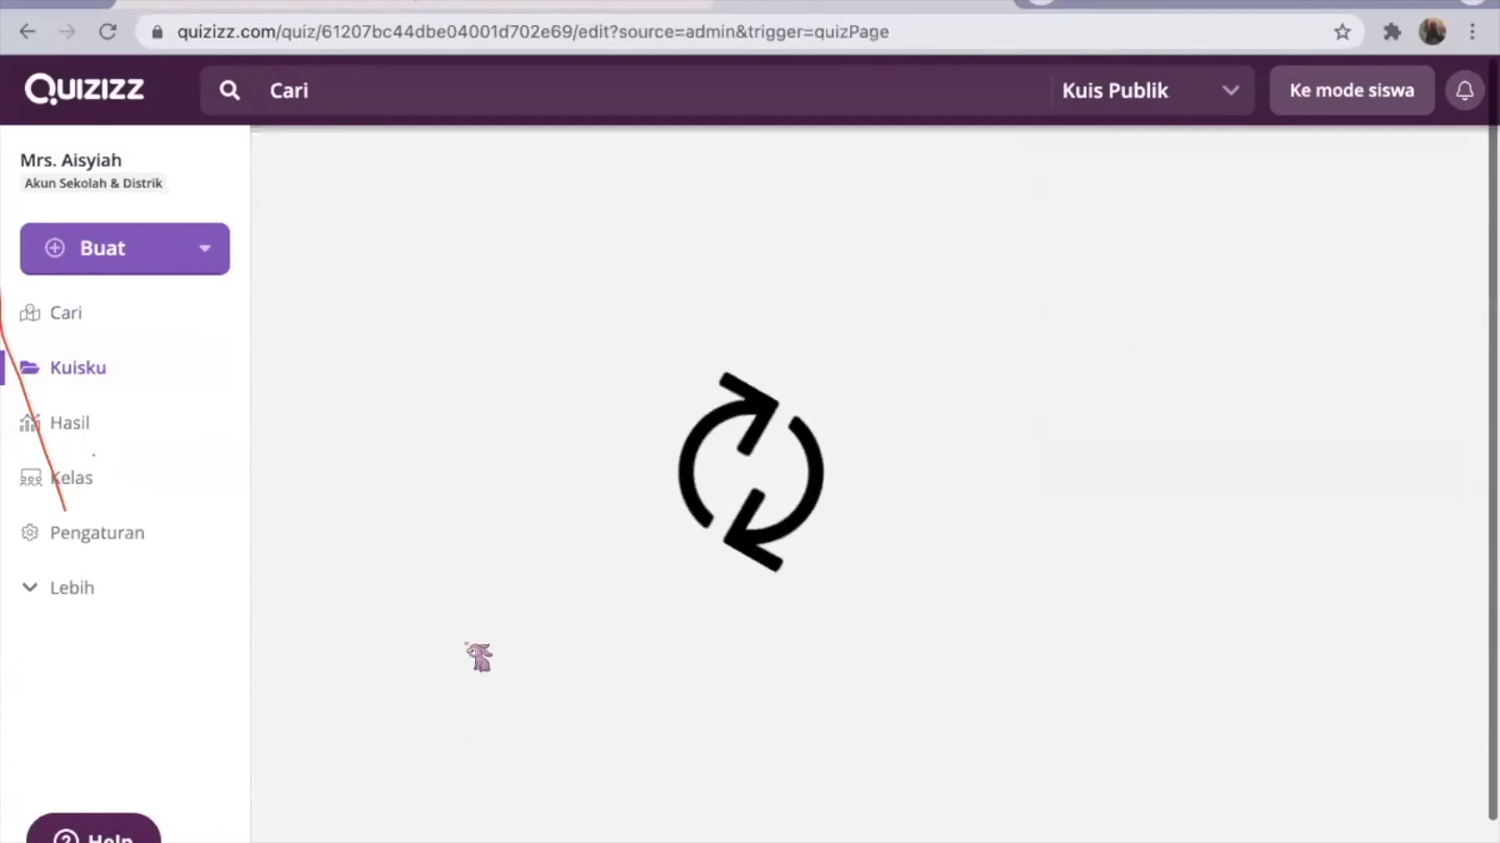
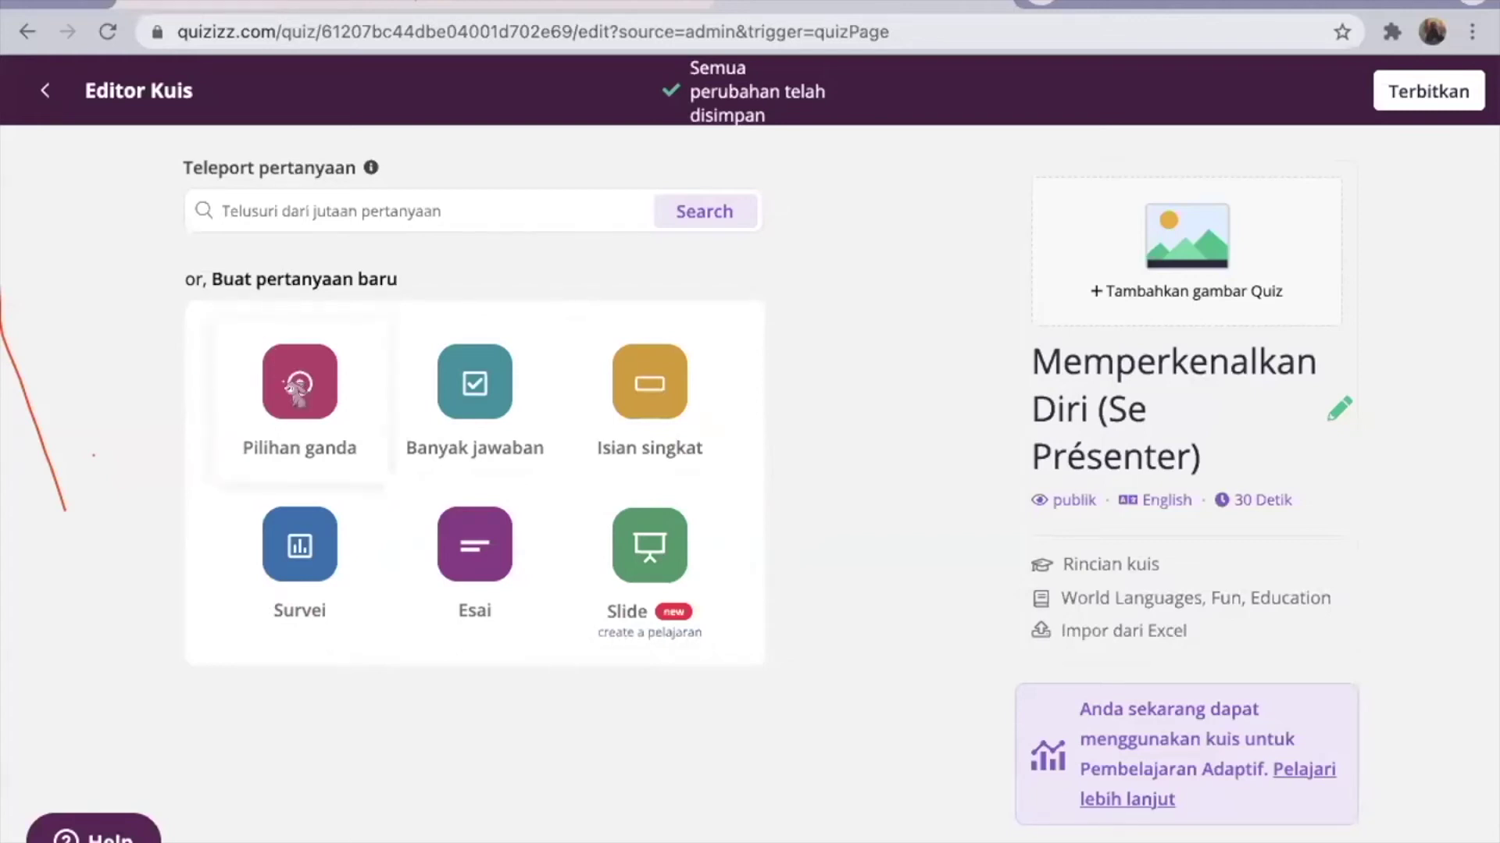
- Add a multiple-choice (Pilihan ganda) question reading "Apakah bahasa Perancis dari Memperkenalkan Diri?"
{"action": "left_click", "coordinate": [298, 383]}
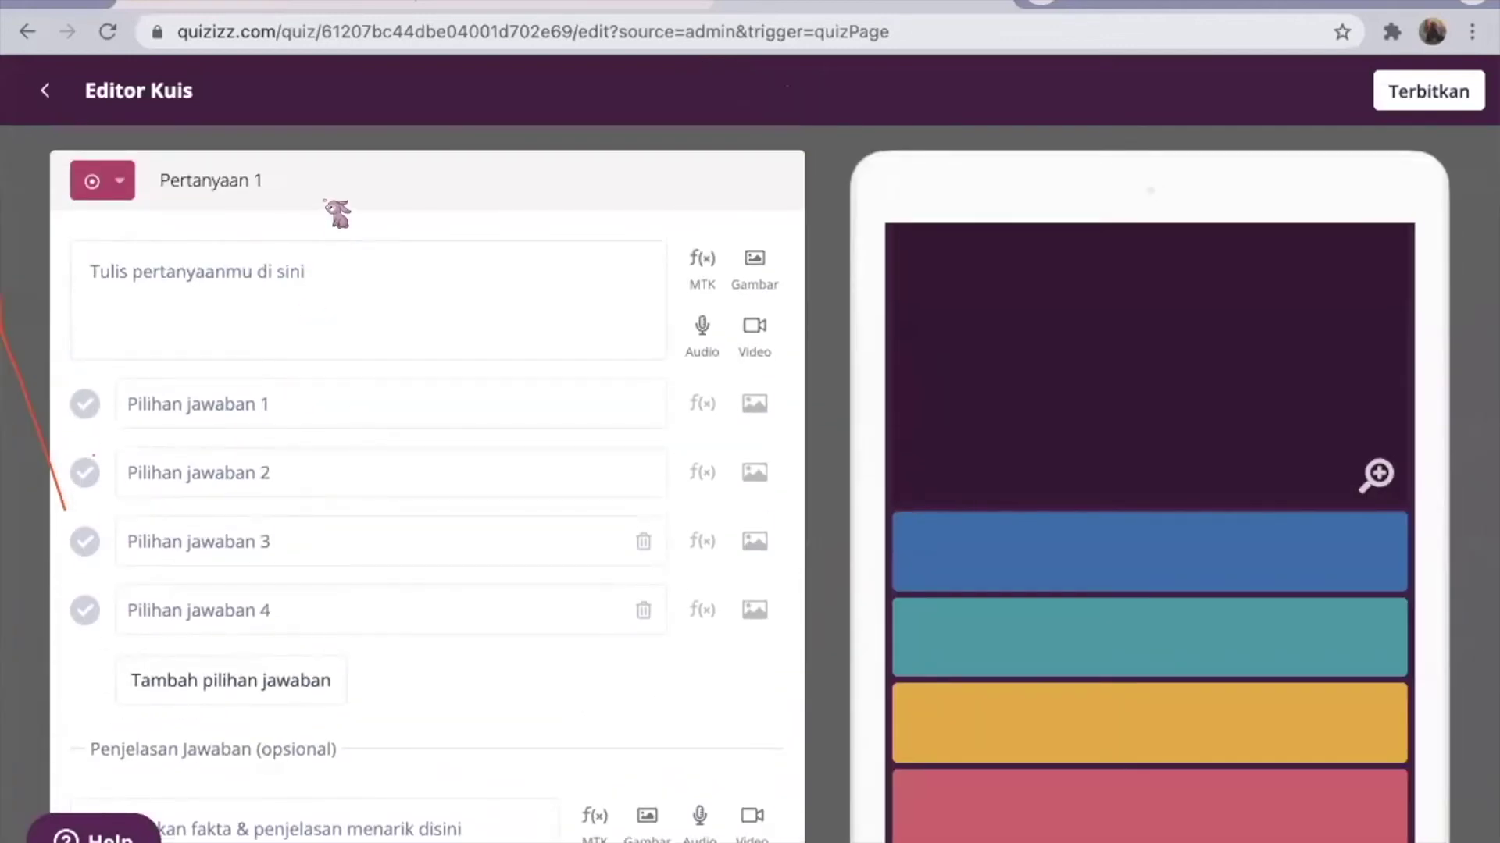
{"action": "left_click", "coordinate": [301, 319]}
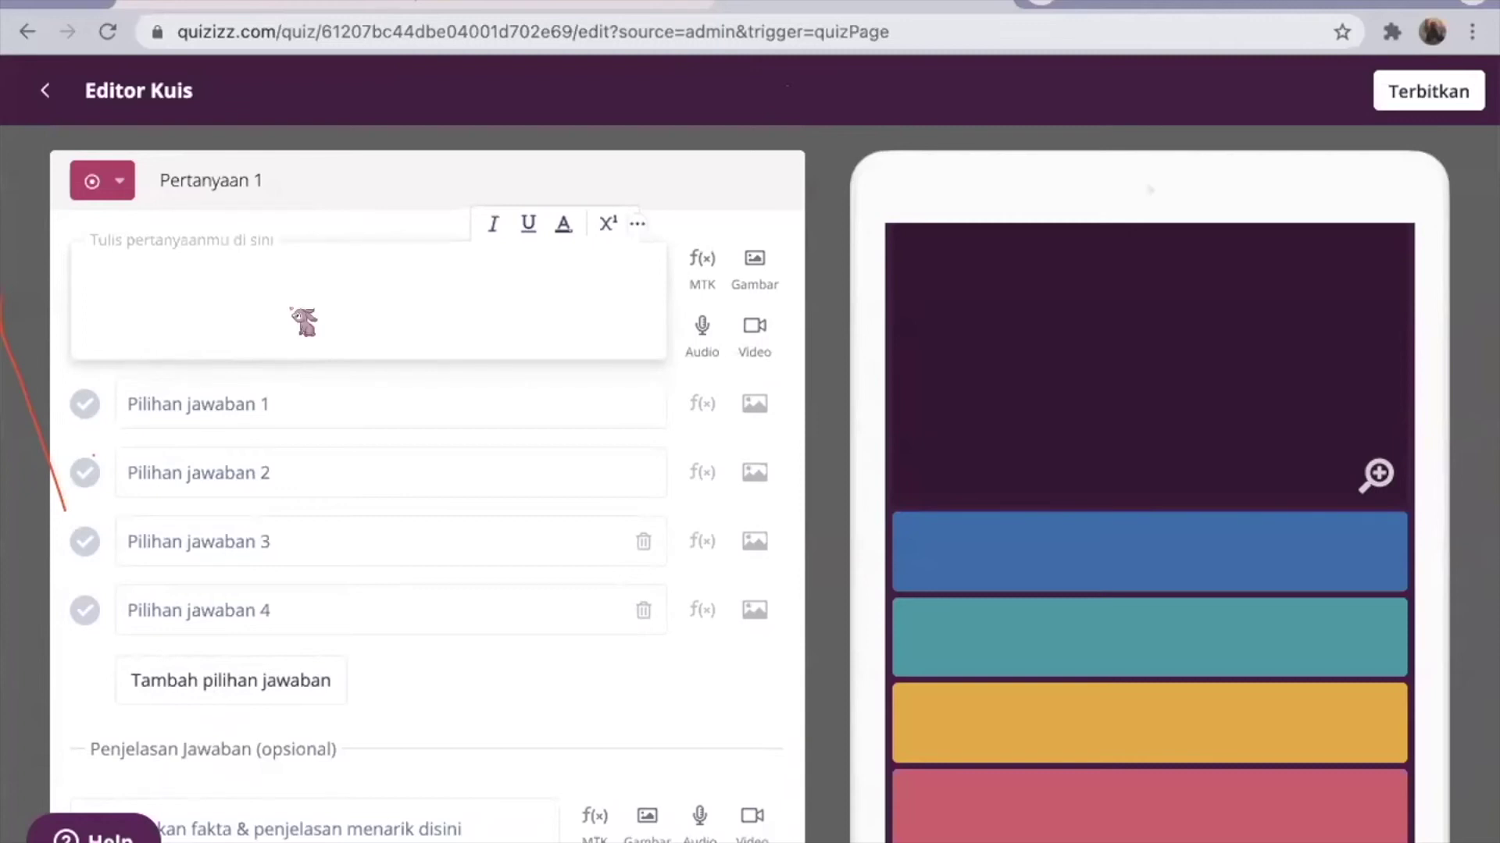
{"action": "type", "text": "Apakah bahasa Perancis dari Memperkenal"}
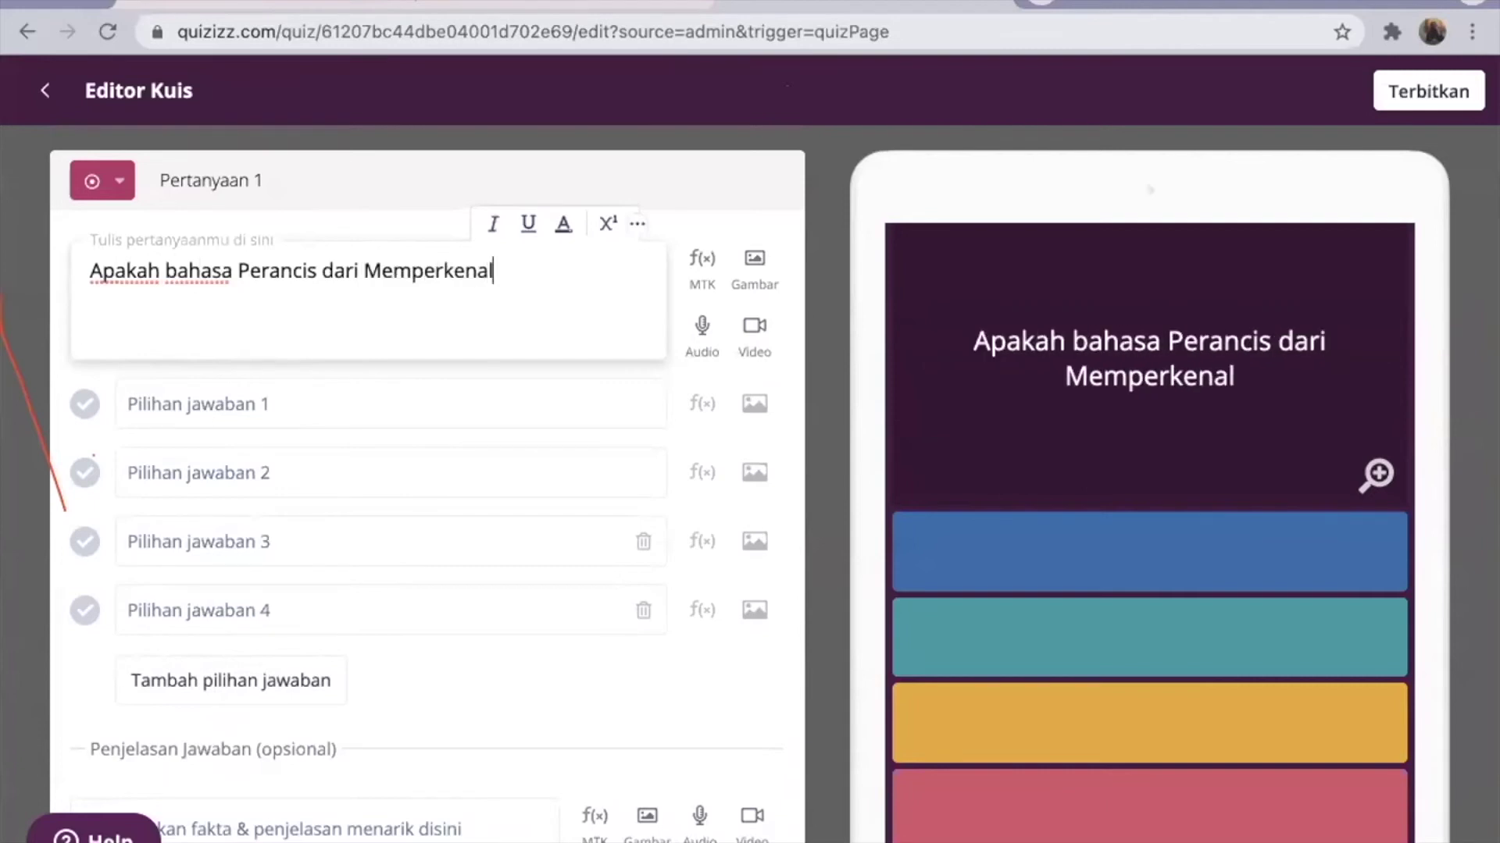
{"action": "type", "text": "kan Diri?"}
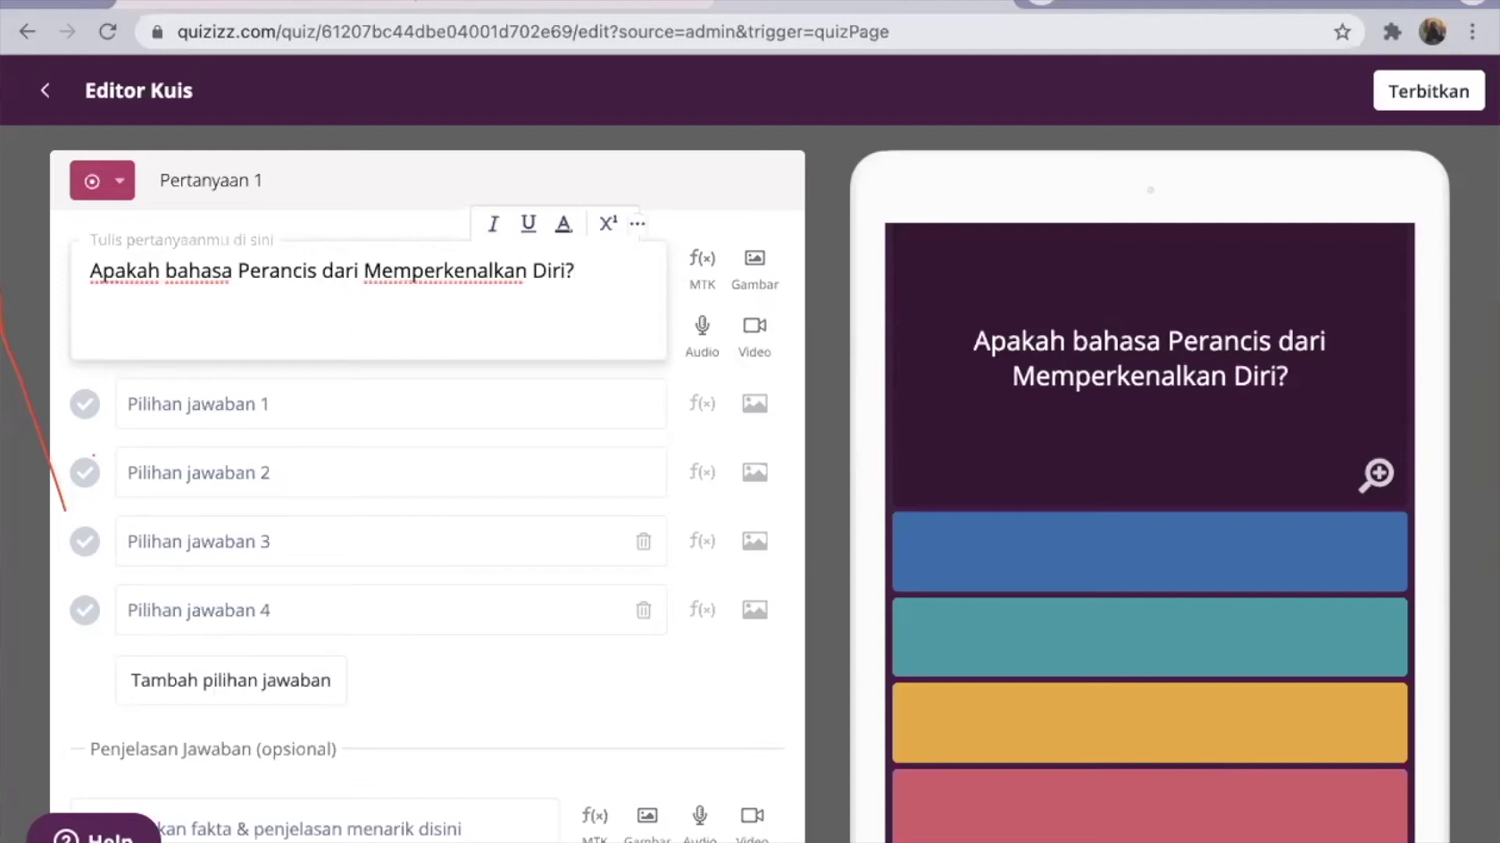
- Add a fifth answer choice to the question
{"action": "left_click", "coordinate": [128, 405]}
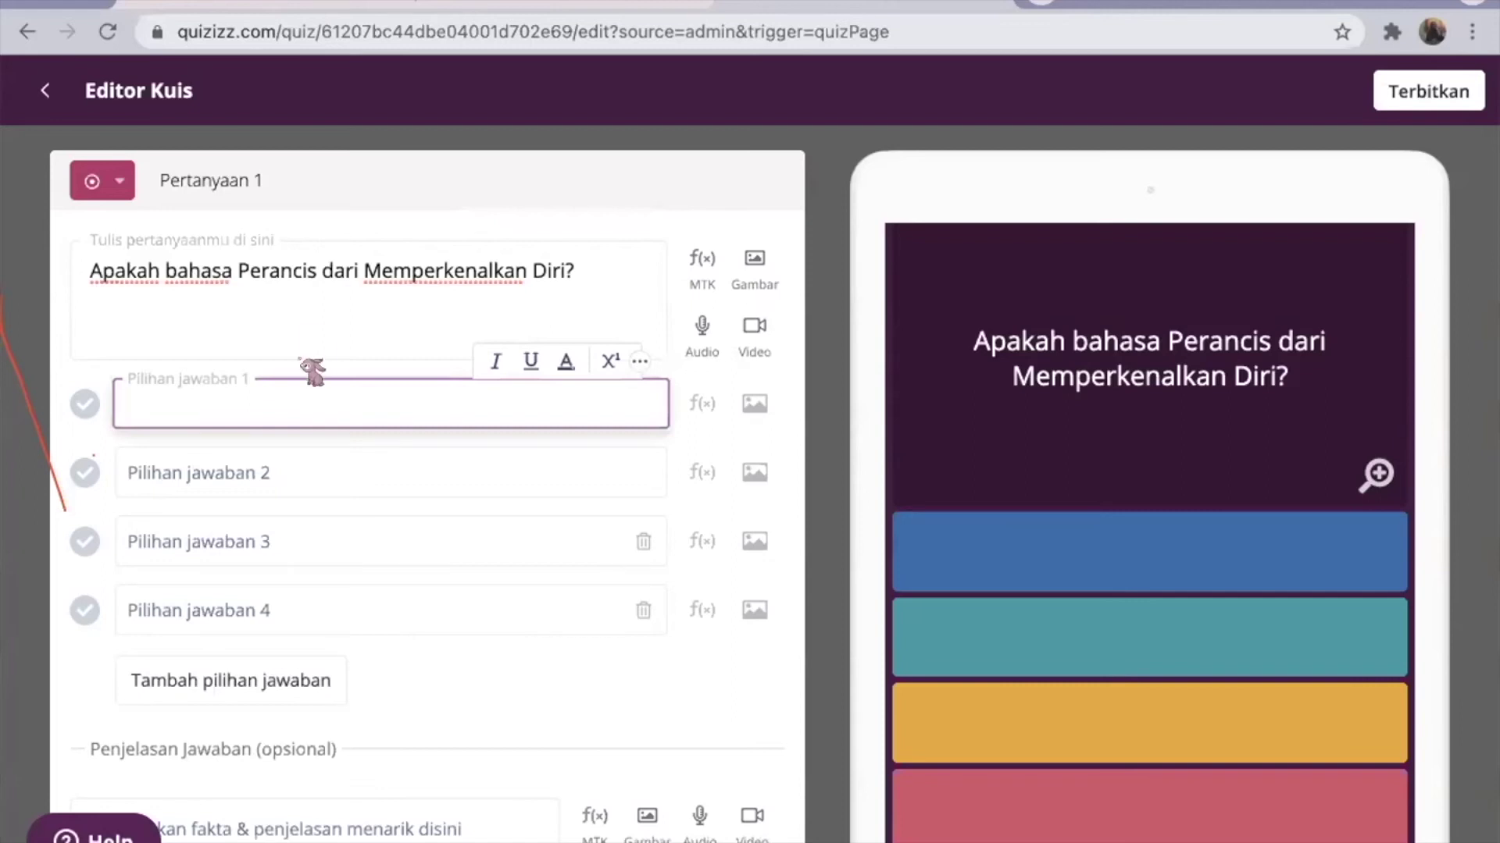
{"action": "left_click", "coordinate": [238, 678]}
{"action": "scroll", "coordinate": [242, 676], "scroll_direction": "down", "scroll_amount": 2}
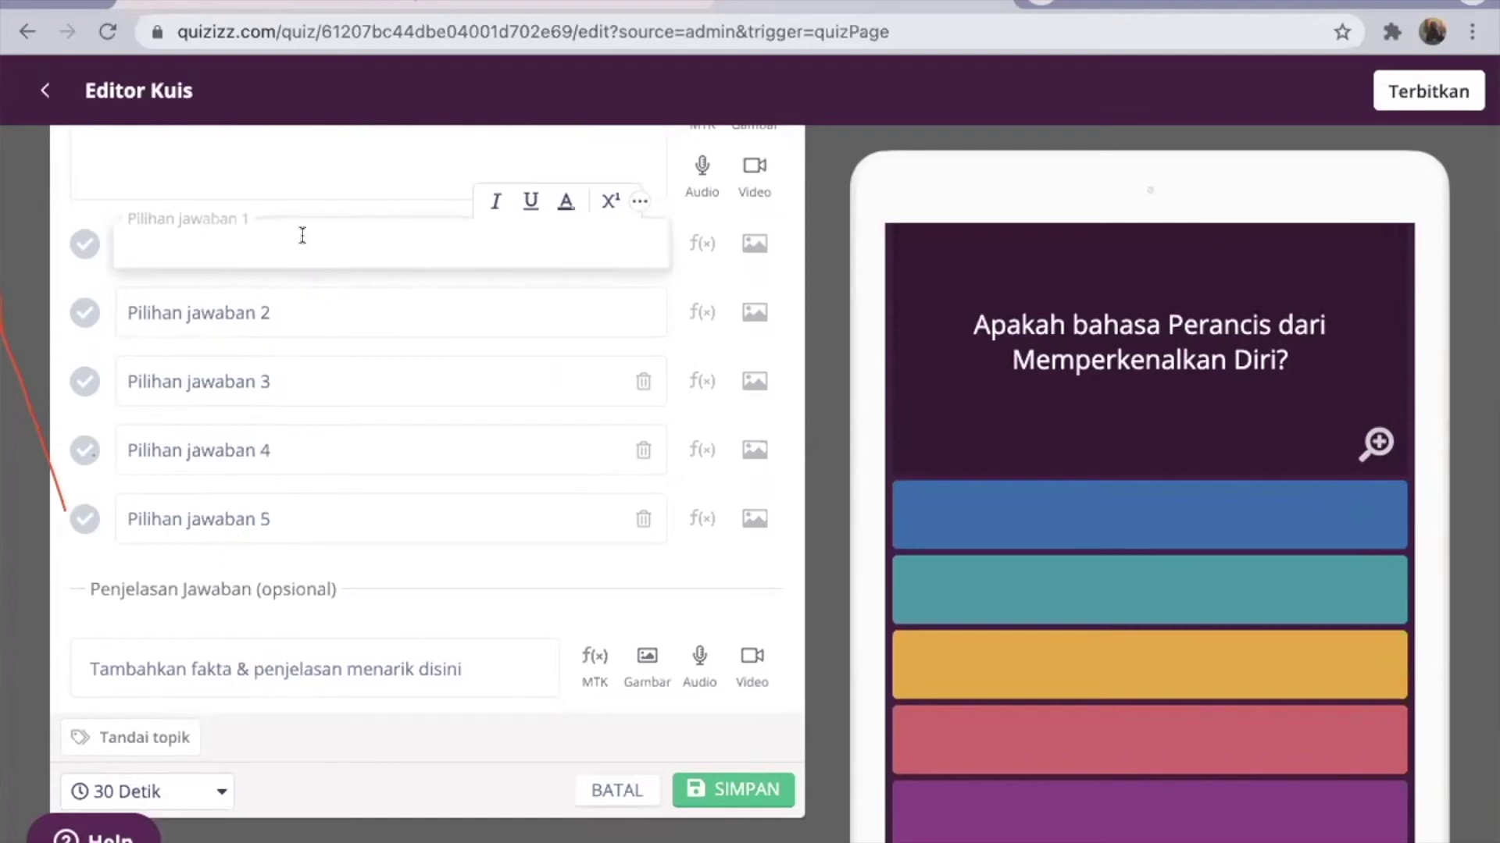
{"action": "type", "text": "A"}
{"action": "key", "text": "Tab"}
{"action": "key", "text": "Tab"}
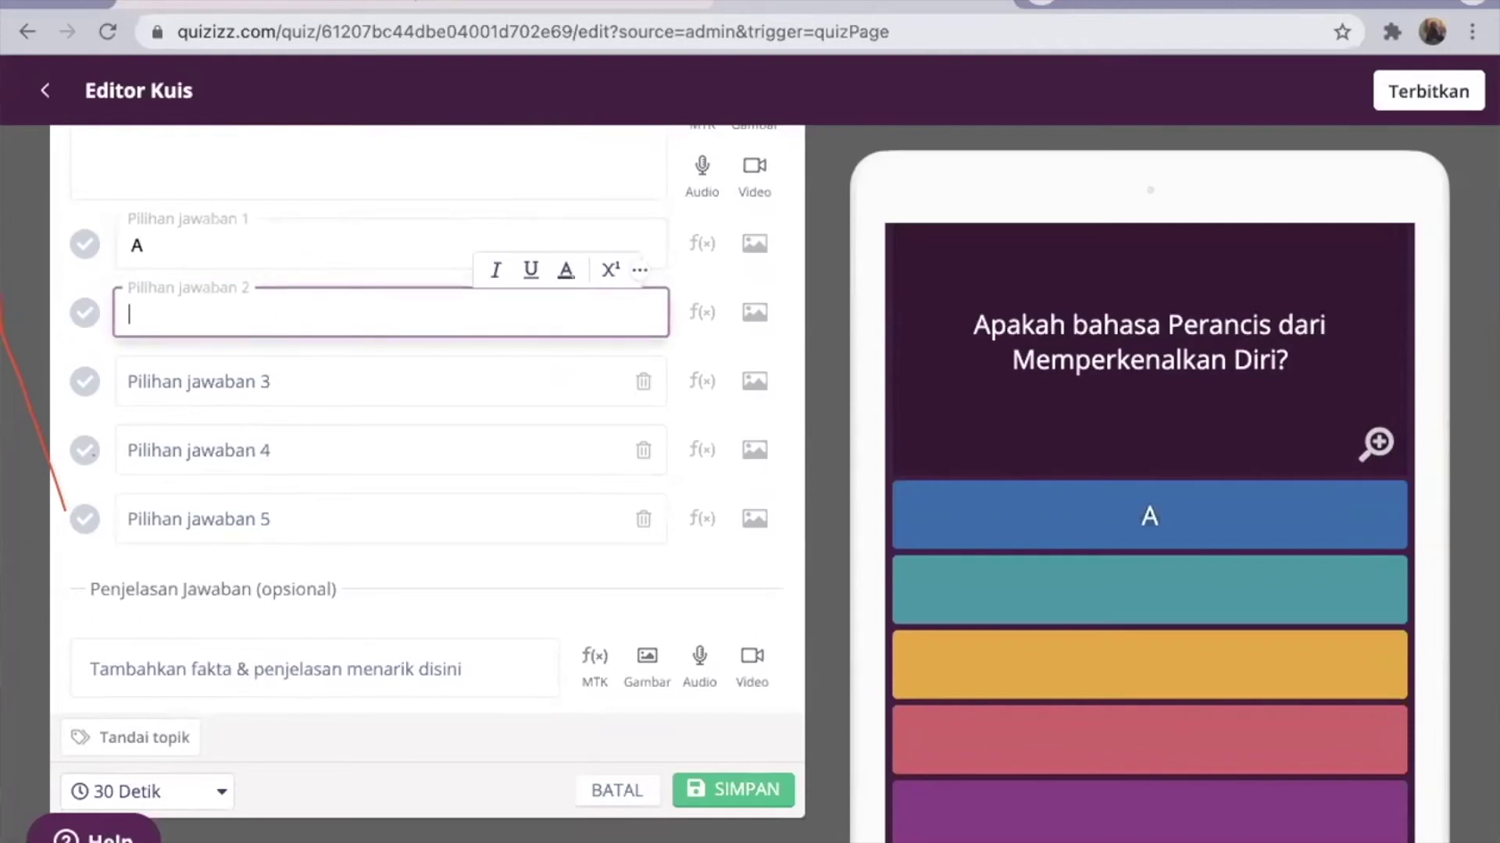
{"action": "left_click", "coordinate": [193, 243]}
{"action": "key", "text": "BackSpace"}
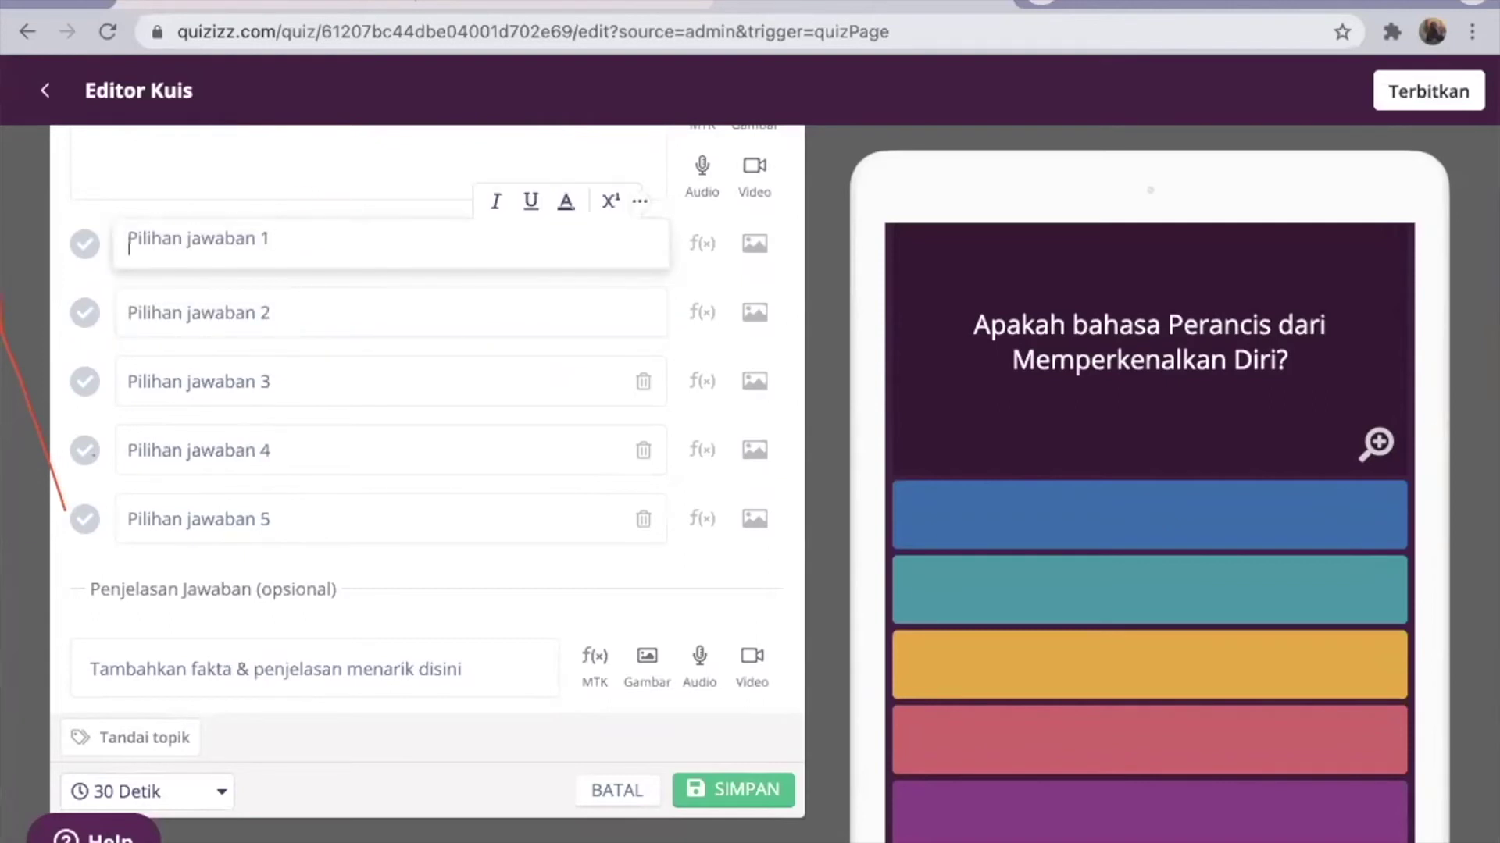
- Enter "Saluer", "Se Présenter" and "Dire Bonjour" as the first three answer choices, and mark "Se Présenter" as the correct answer
{"action": "type", "text": "Saluer"}
{"action": "key", "text": "Tab"}
{"action": "key", "text": "Tab"}
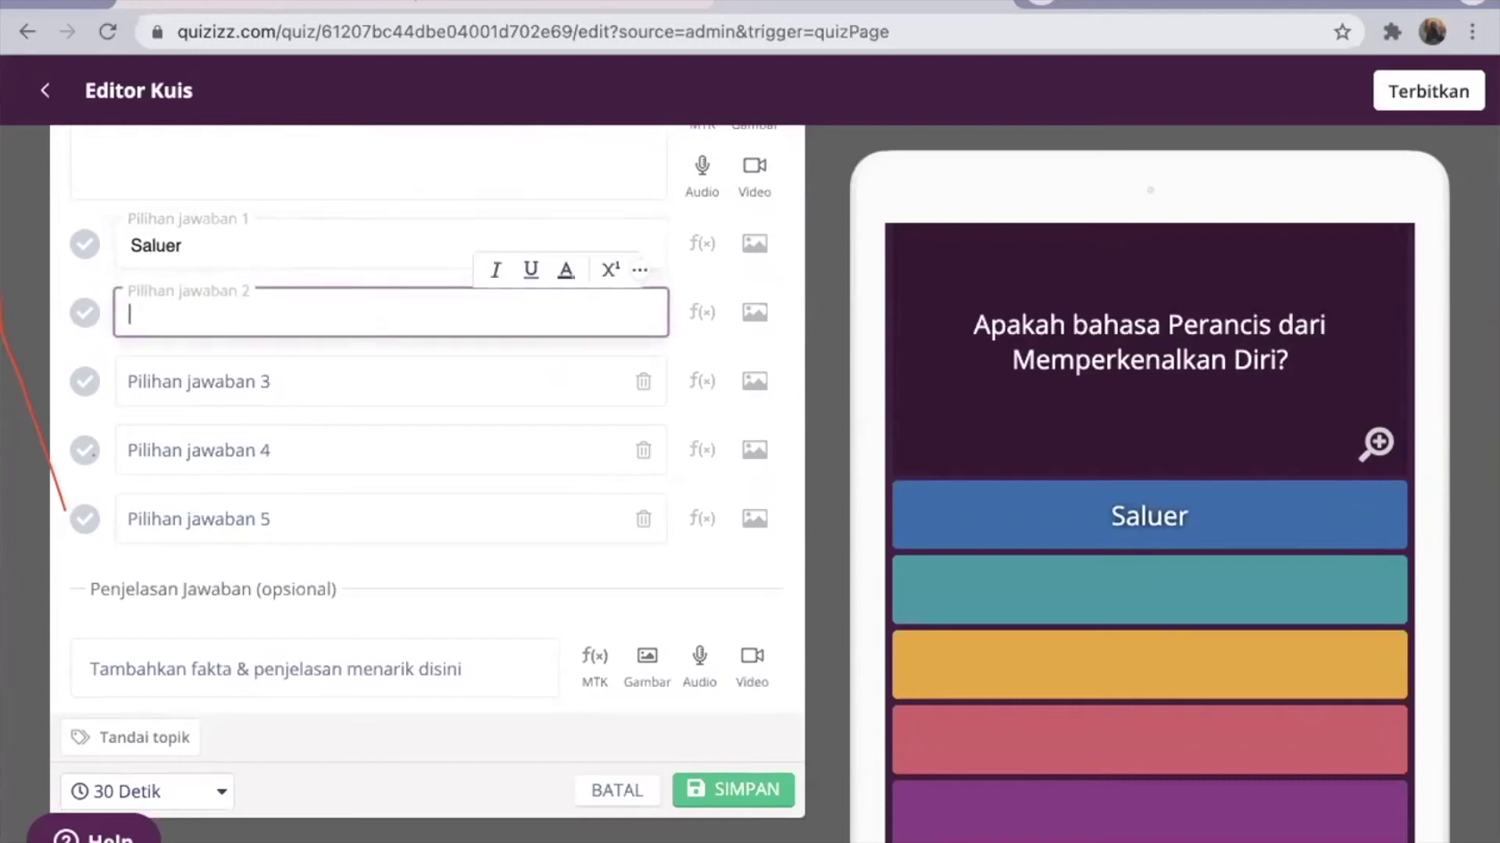
{"action": "type", "text": "Se Présenter"}
{"action": "key", "text": "Tab"}
{"action": "key", "text": "Tab"}
{"action": "type", "text": "Dire Bonjour"}
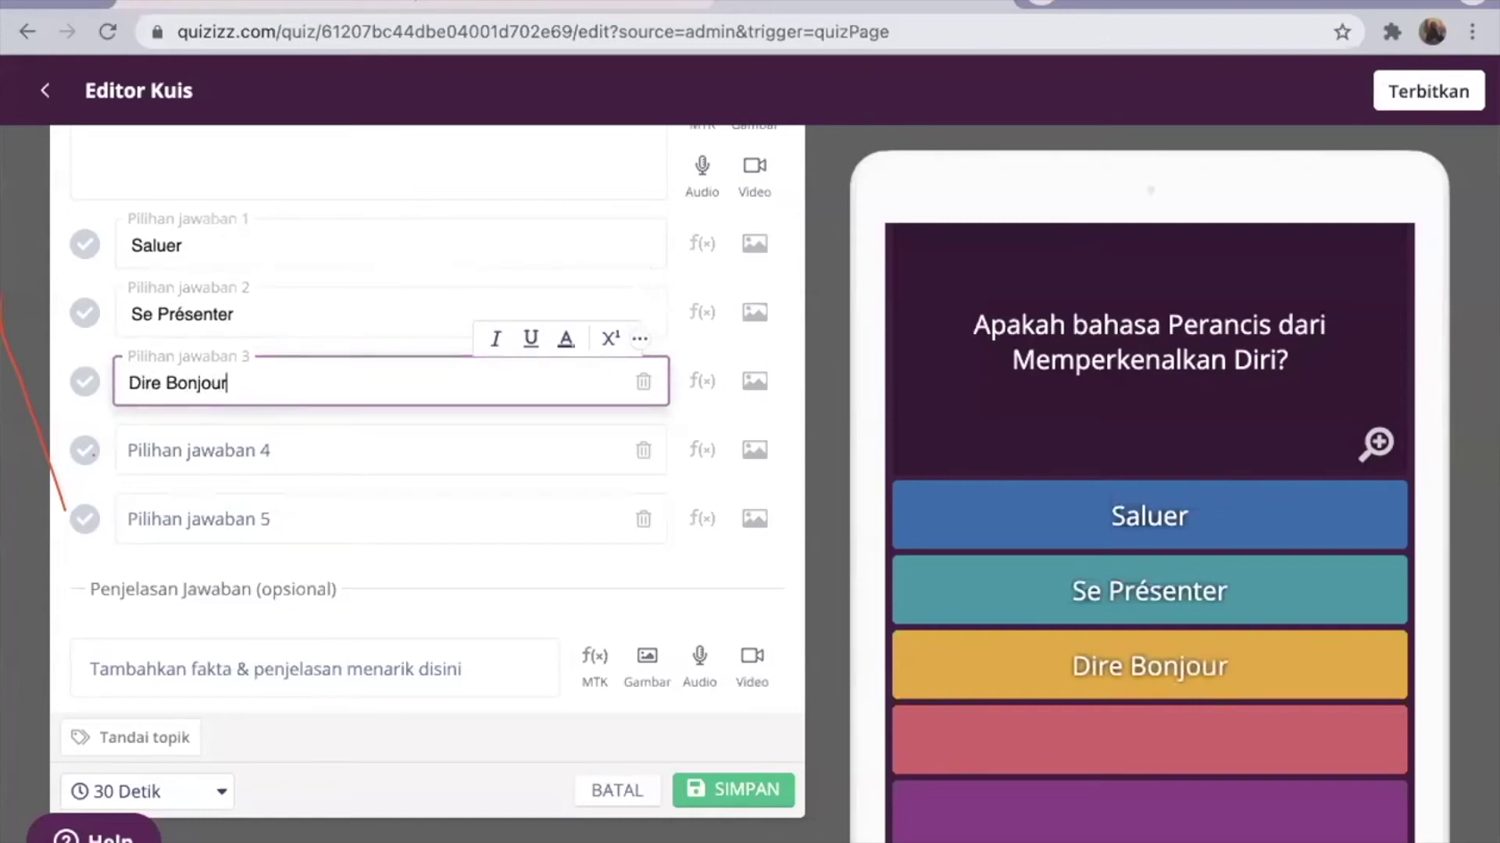
{"action": "scroll", "coordinate": [257, 383], "scroll_direction": "up", "scroll_amount": 3}
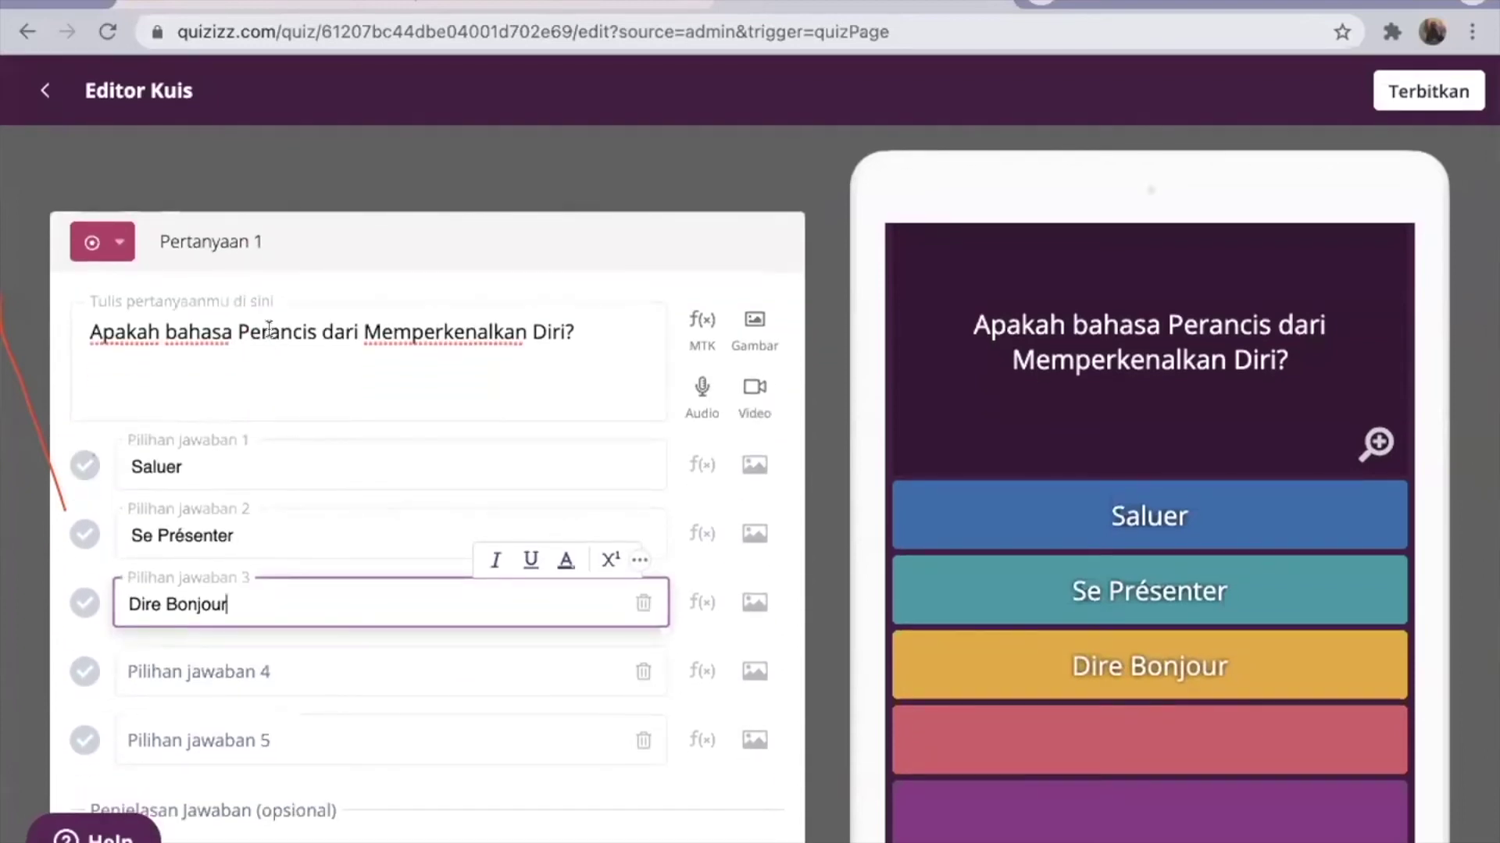
{"action": "left_click", "coordinate": [85, 538]}
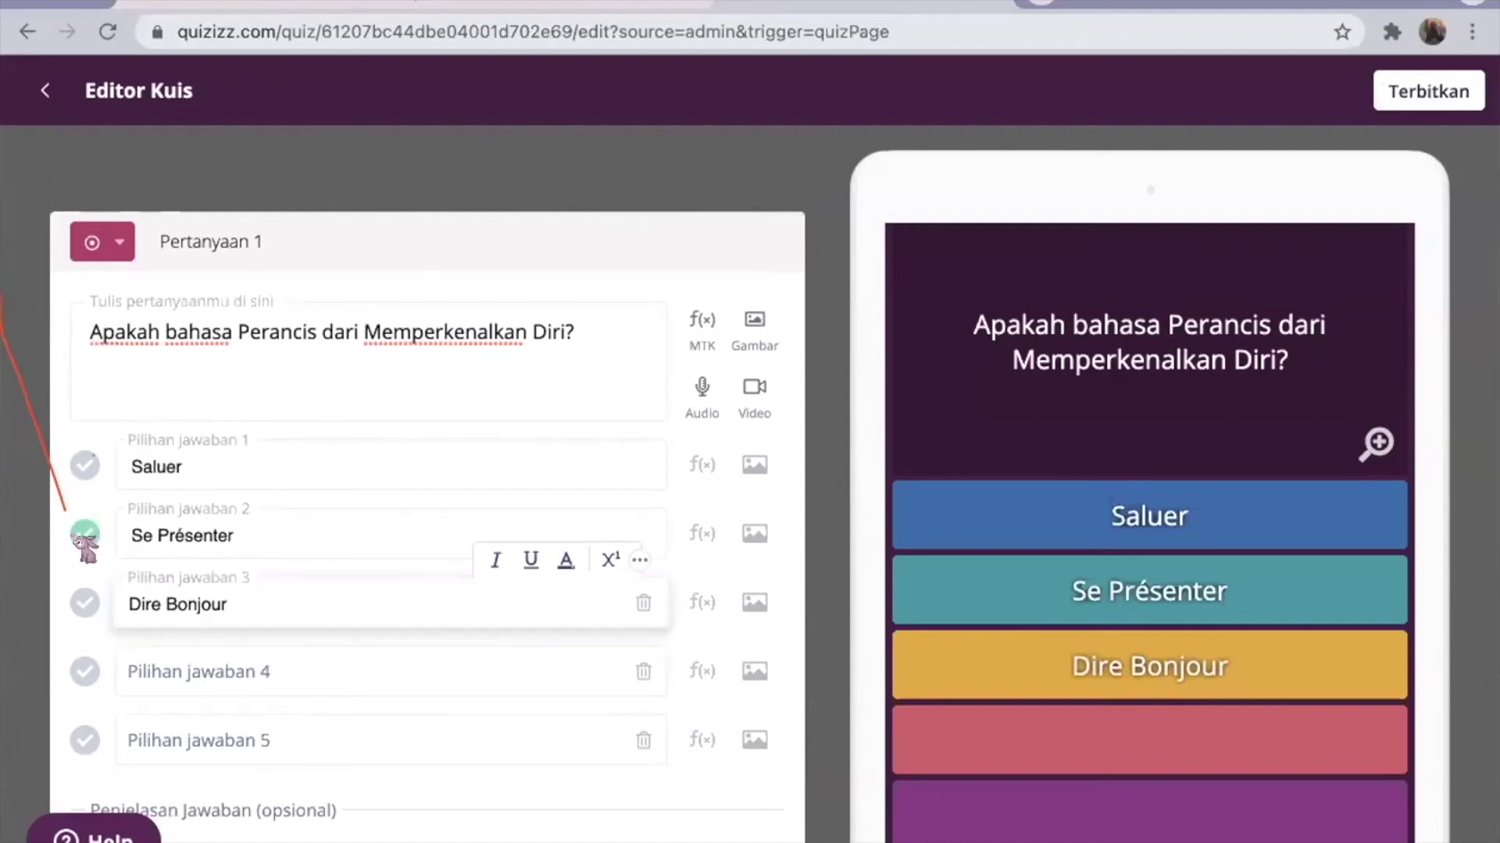
- Italicize the whole question text
{"action": "left_click", "coordinate": [318, 363]}
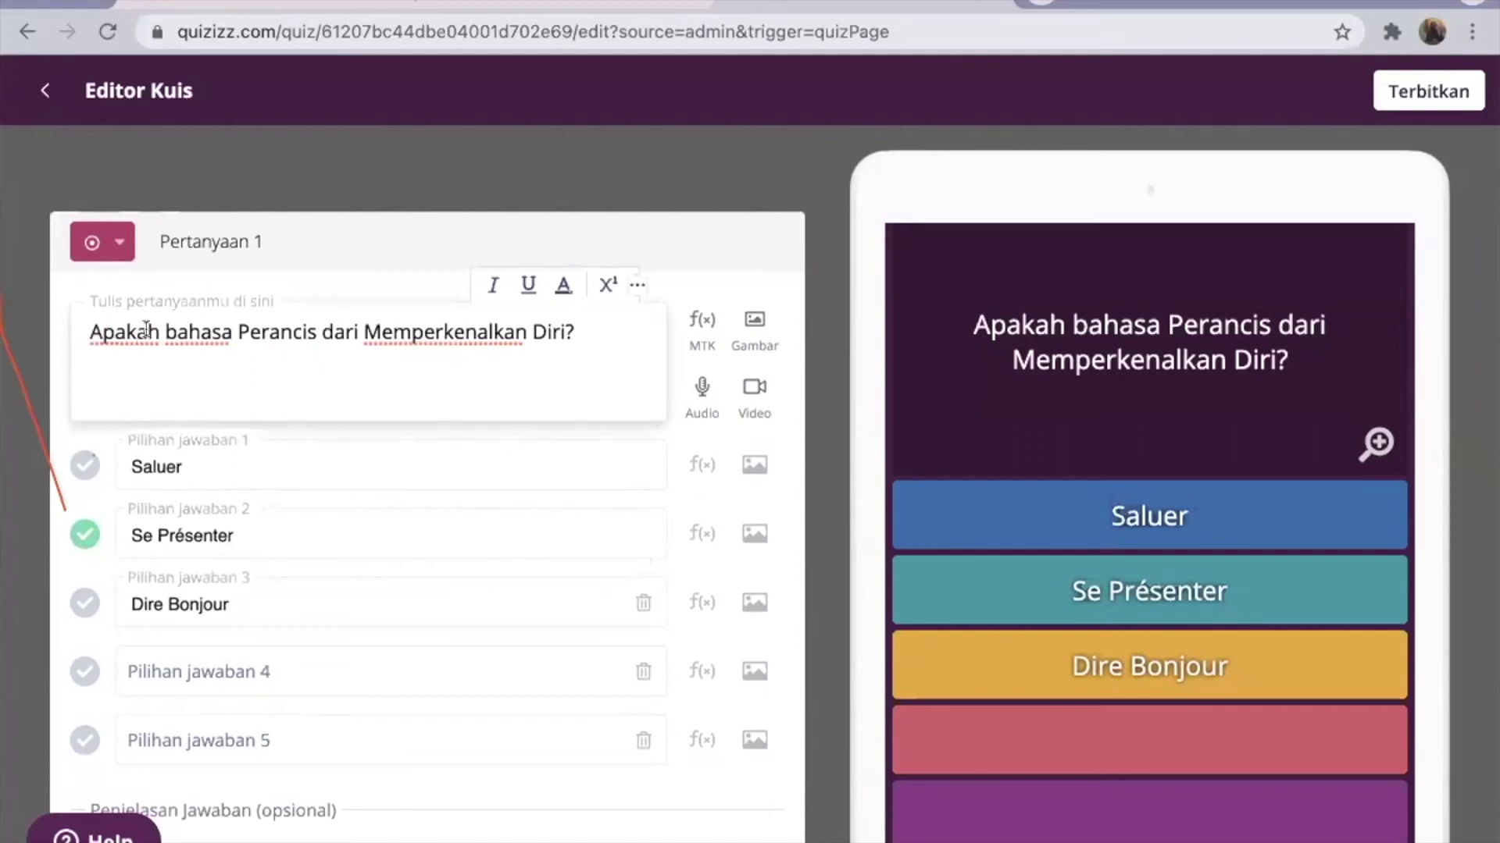
{"action": "left_click_drag", "start_coordinate": [91, 332], "coordinate": [585, 325]}
{"action": "left_click", "coordinate": [493, 285]}
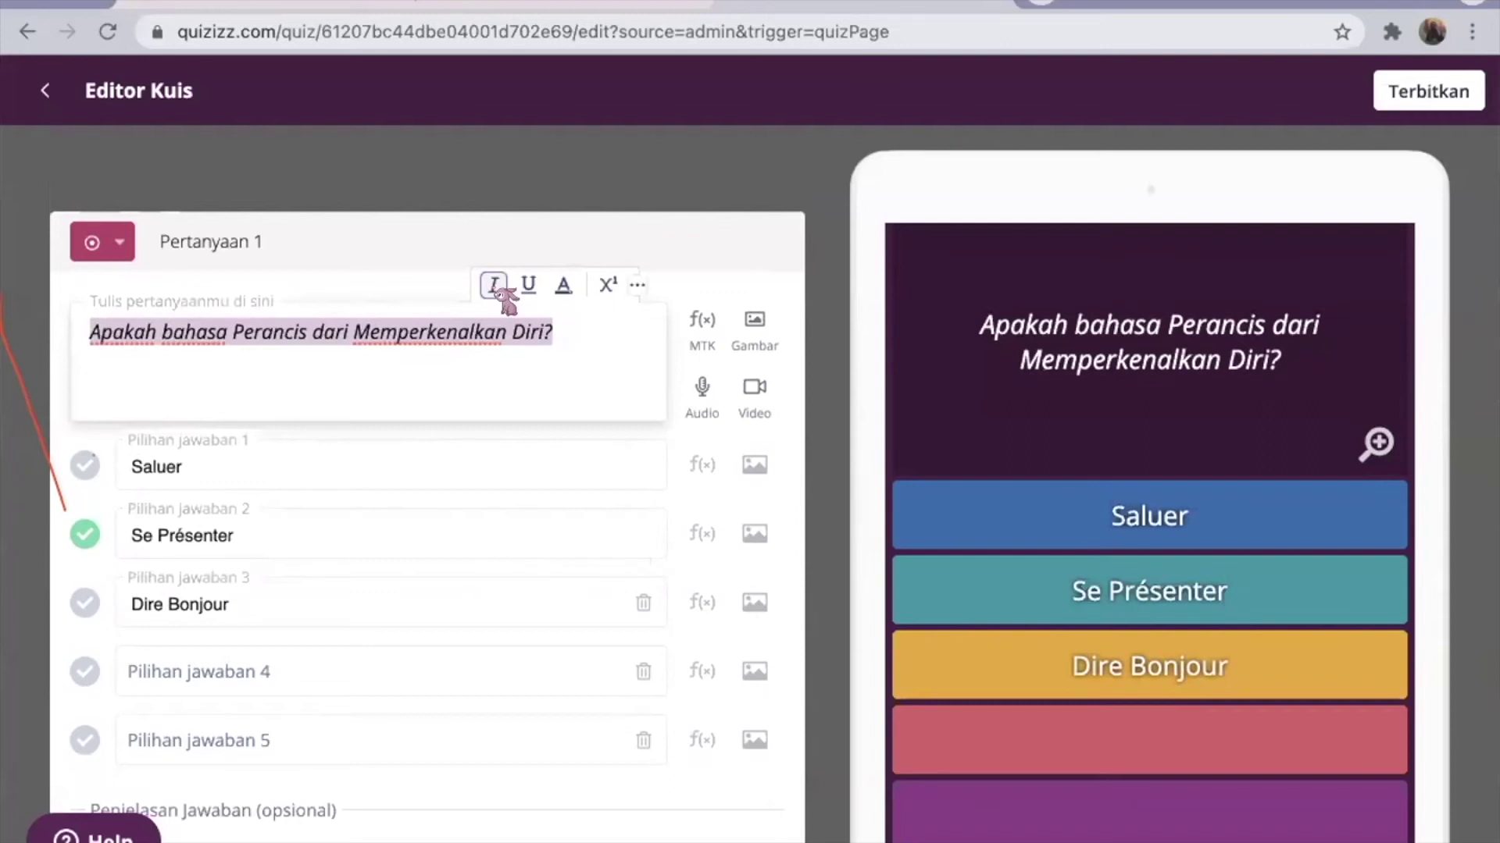
- Underline the selected question text and try the red, green and blue text colours on it
{"action": "left_click", "coordinate": [531, 286]}
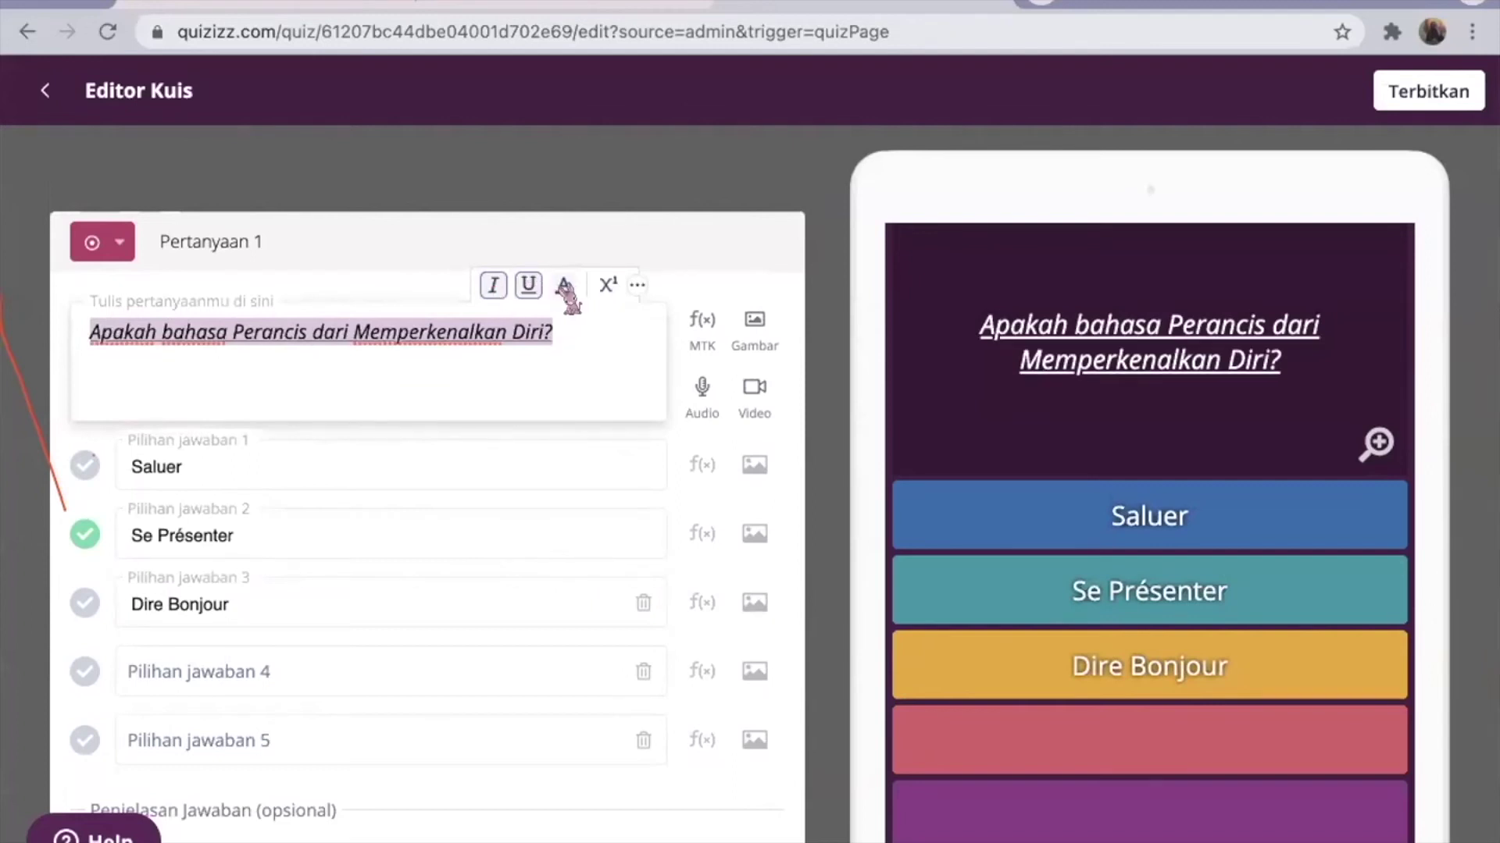
{"action": "left_click", "coordinate": [564, 286]}
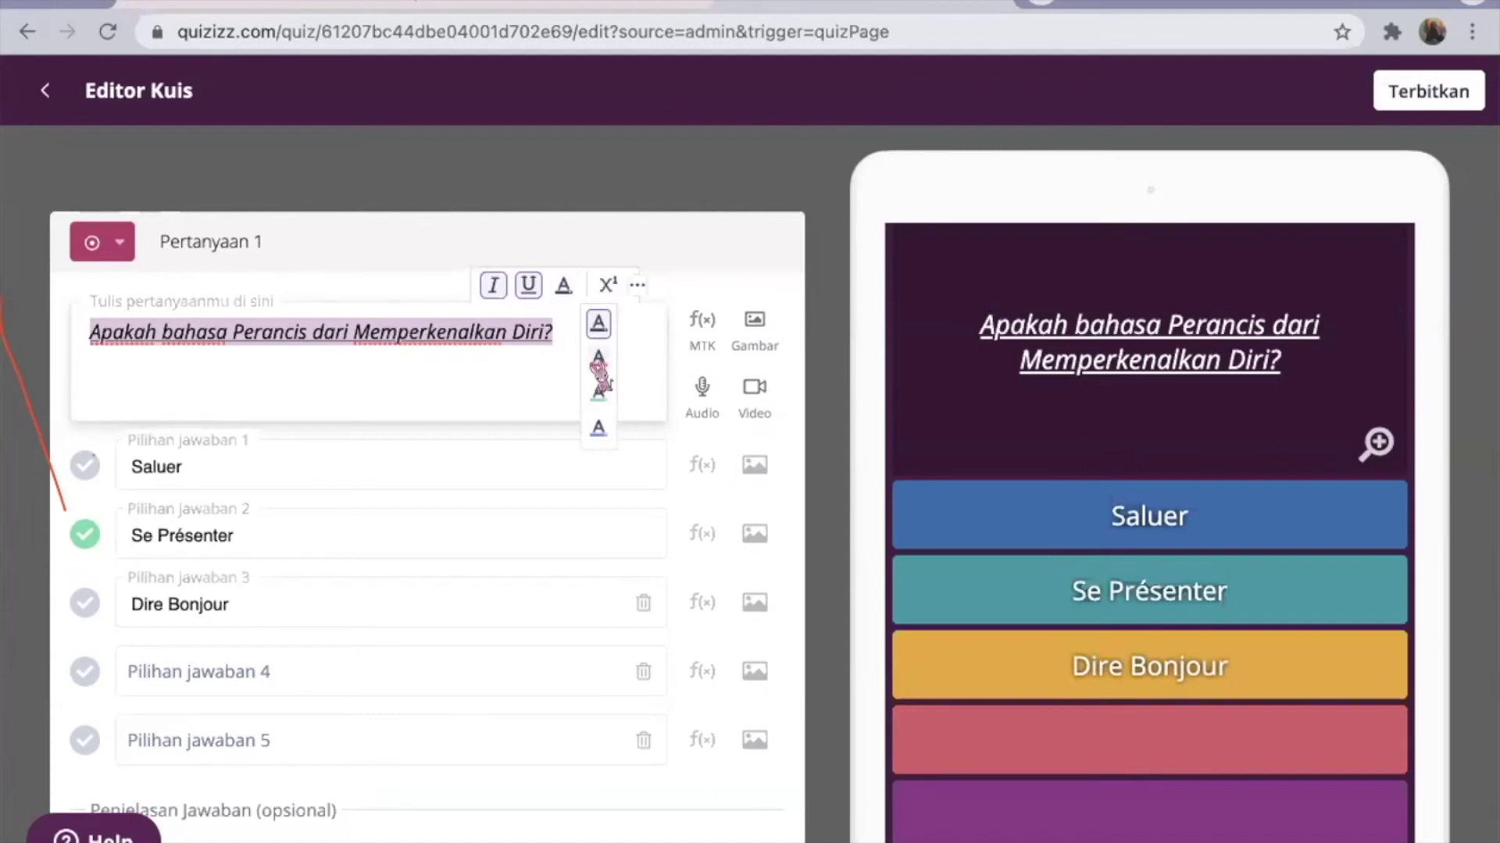
{"action": "left_click", "coordinate": [598, 390]}
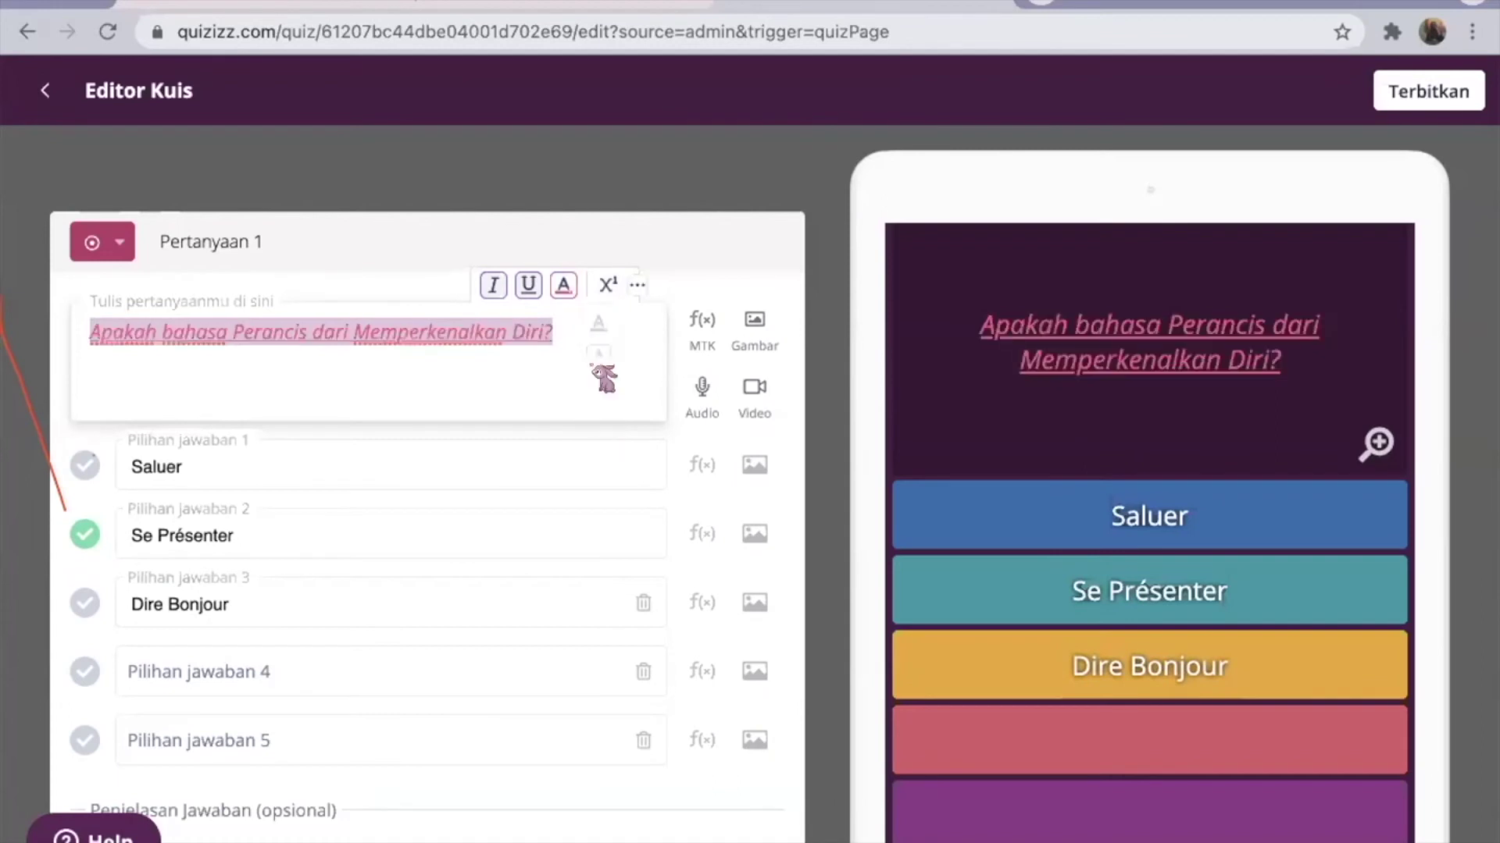
{"action": "left_click", "coordinate": [564, 286]}
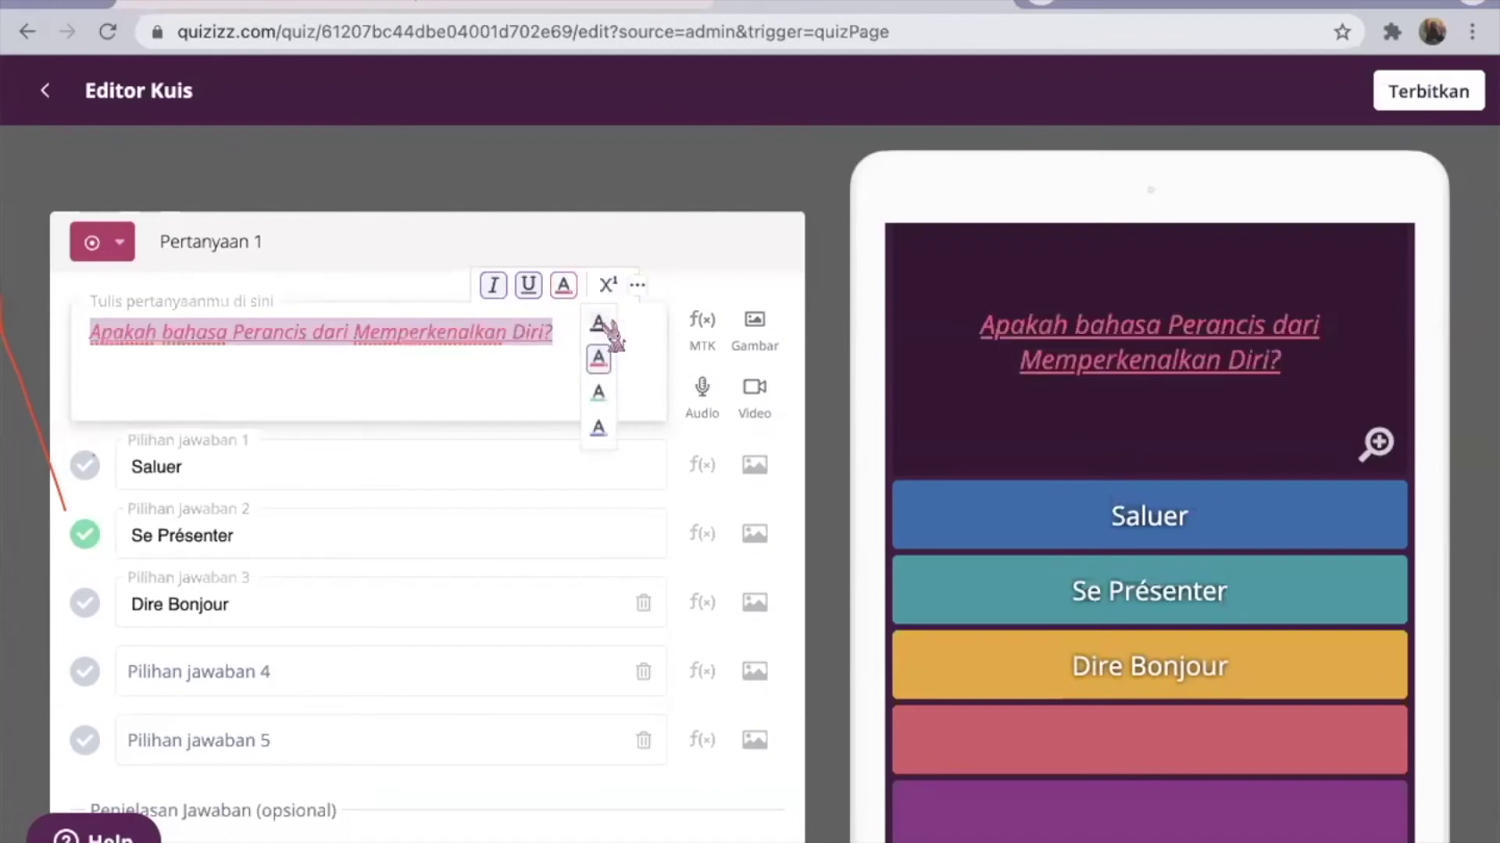
{"action": "left_click", "coordinate": [599, 393]}
{"action": "left_click", "coordinate": [565, 287]}
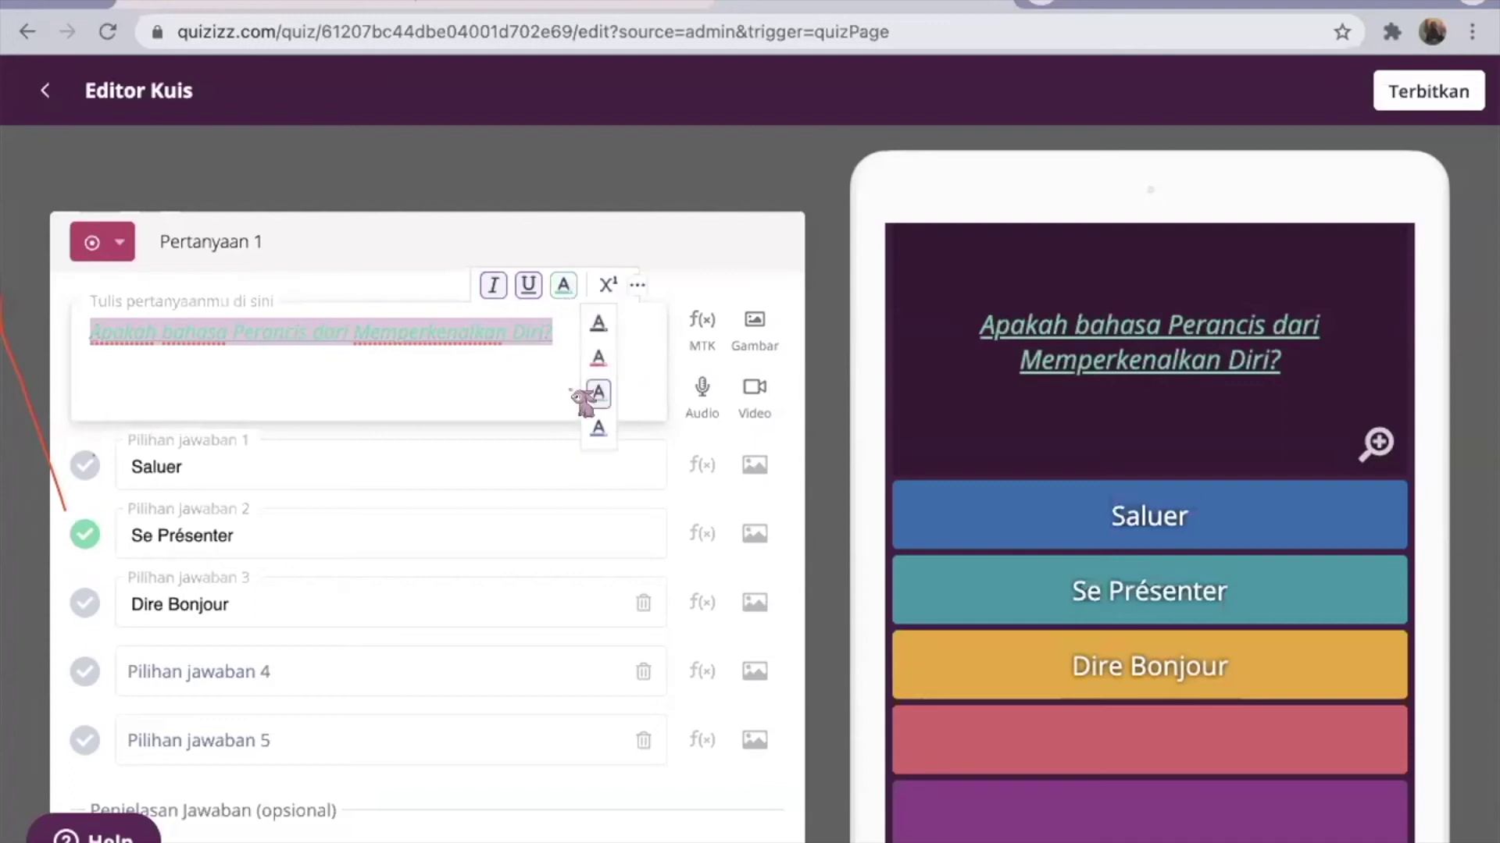
{"action": "left_click", "coordinate": [596, 414]}
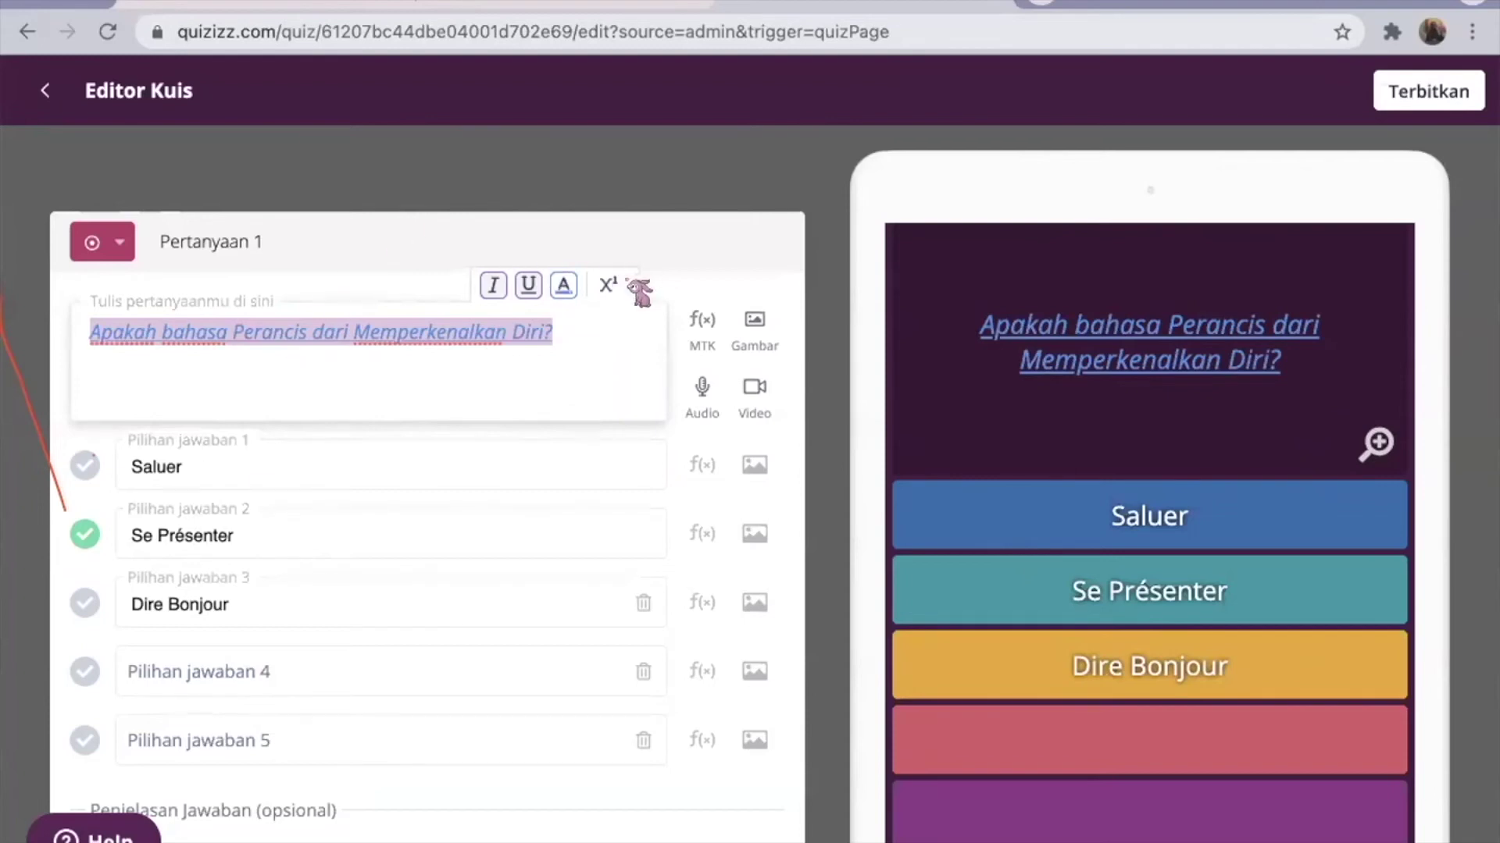
- Remove the underline and italics from the question text and reset its colour to the default
{"action": "left_click", "coordinate": [536, 294]}
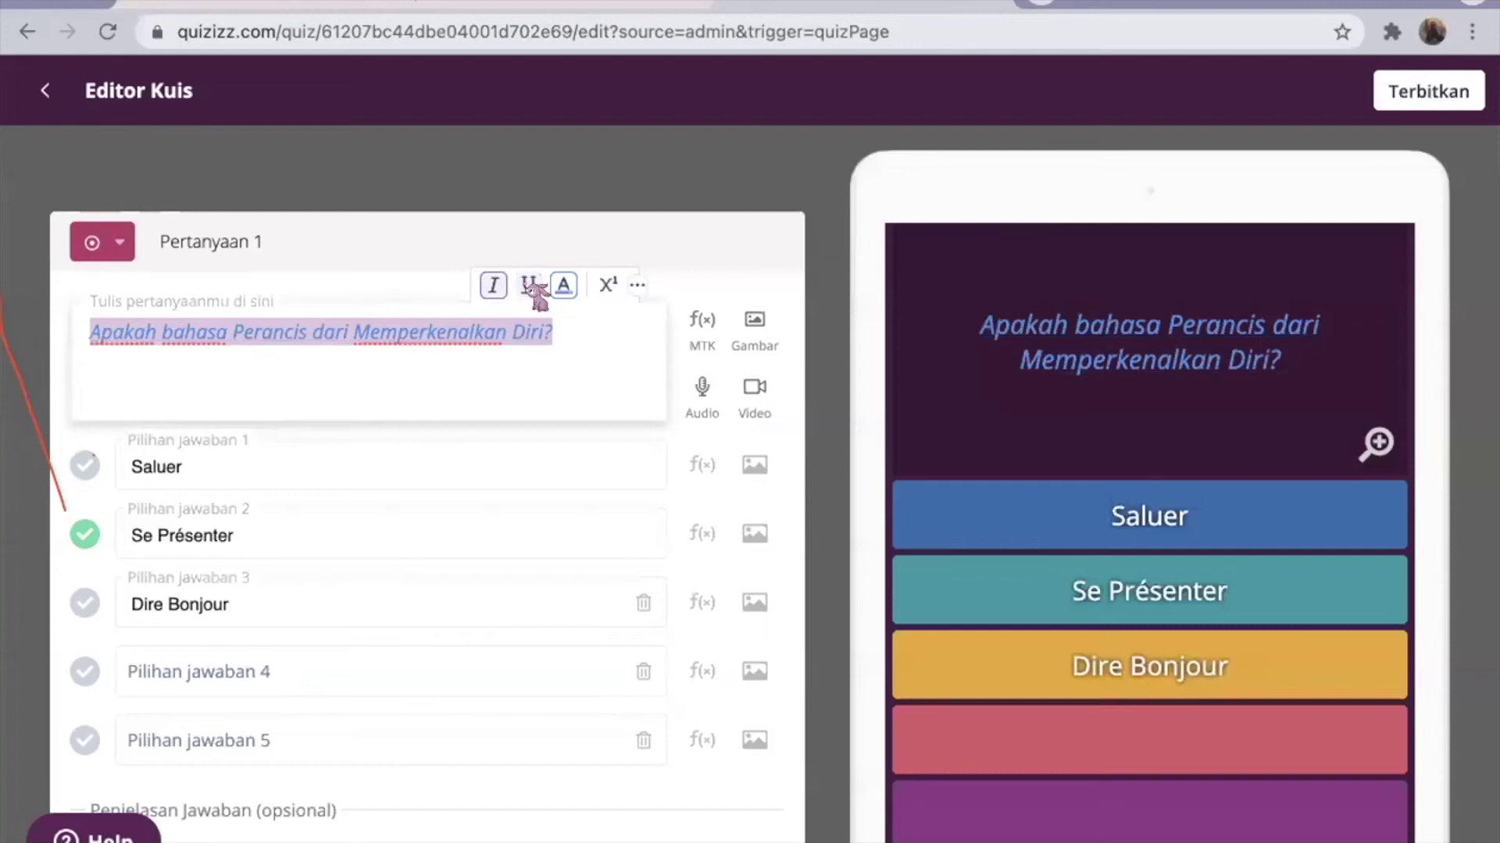
{"action": "left_click", "coordinate": [497, 287]}
{"action": "left_click", "coordinate": [565, 286]}
{"action": "left_click", "coordinate": [592, 319]}
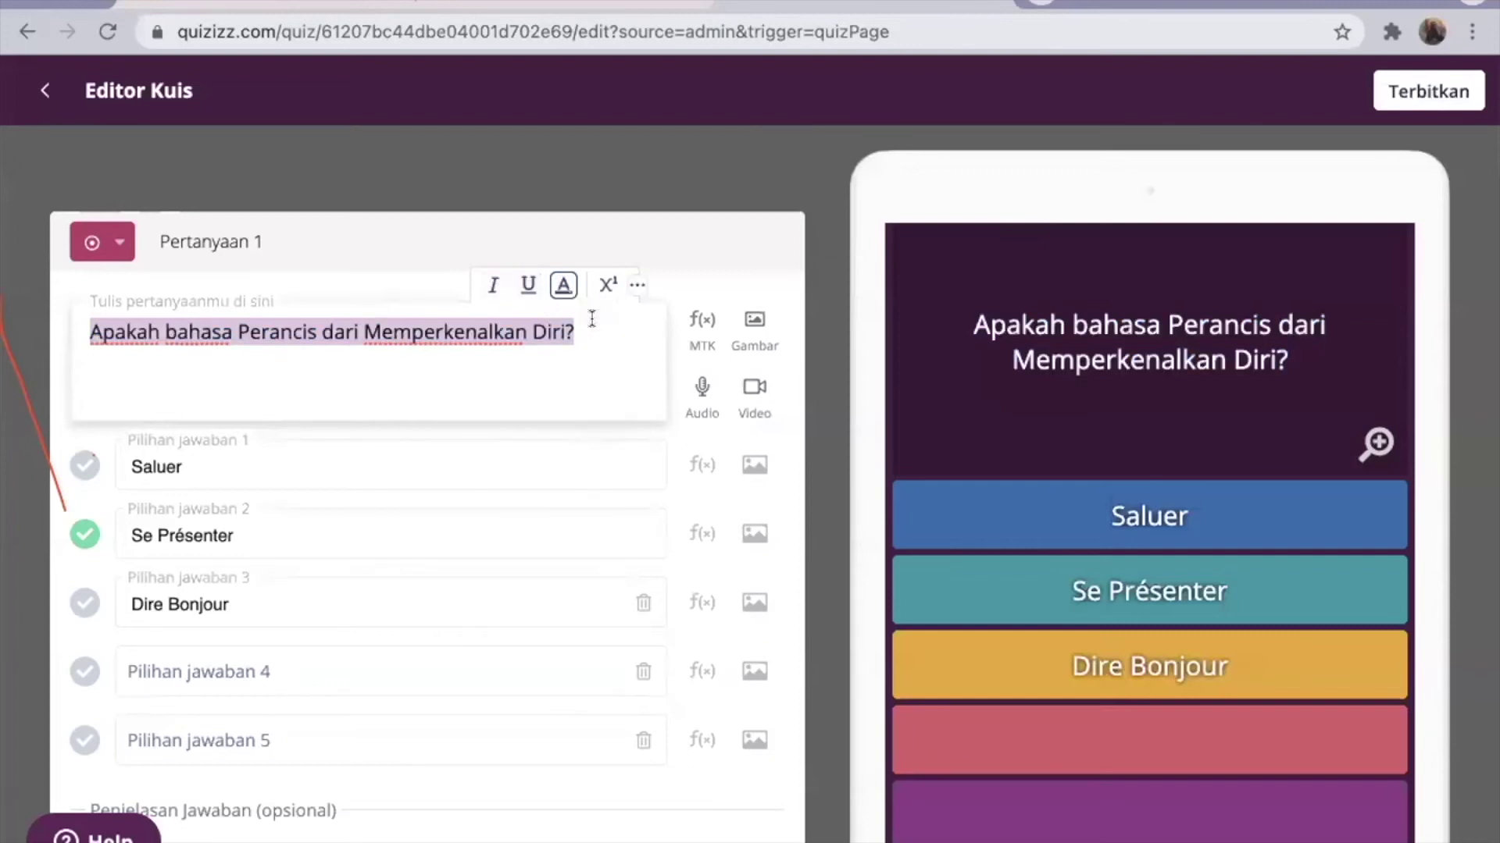
- Try superscript and subscript formatting on the question text, then return it to normal text
{"action": "left_click", "coordinate": [638, 286]}
{"action": "left_click", "coordinate": [534, 286]}
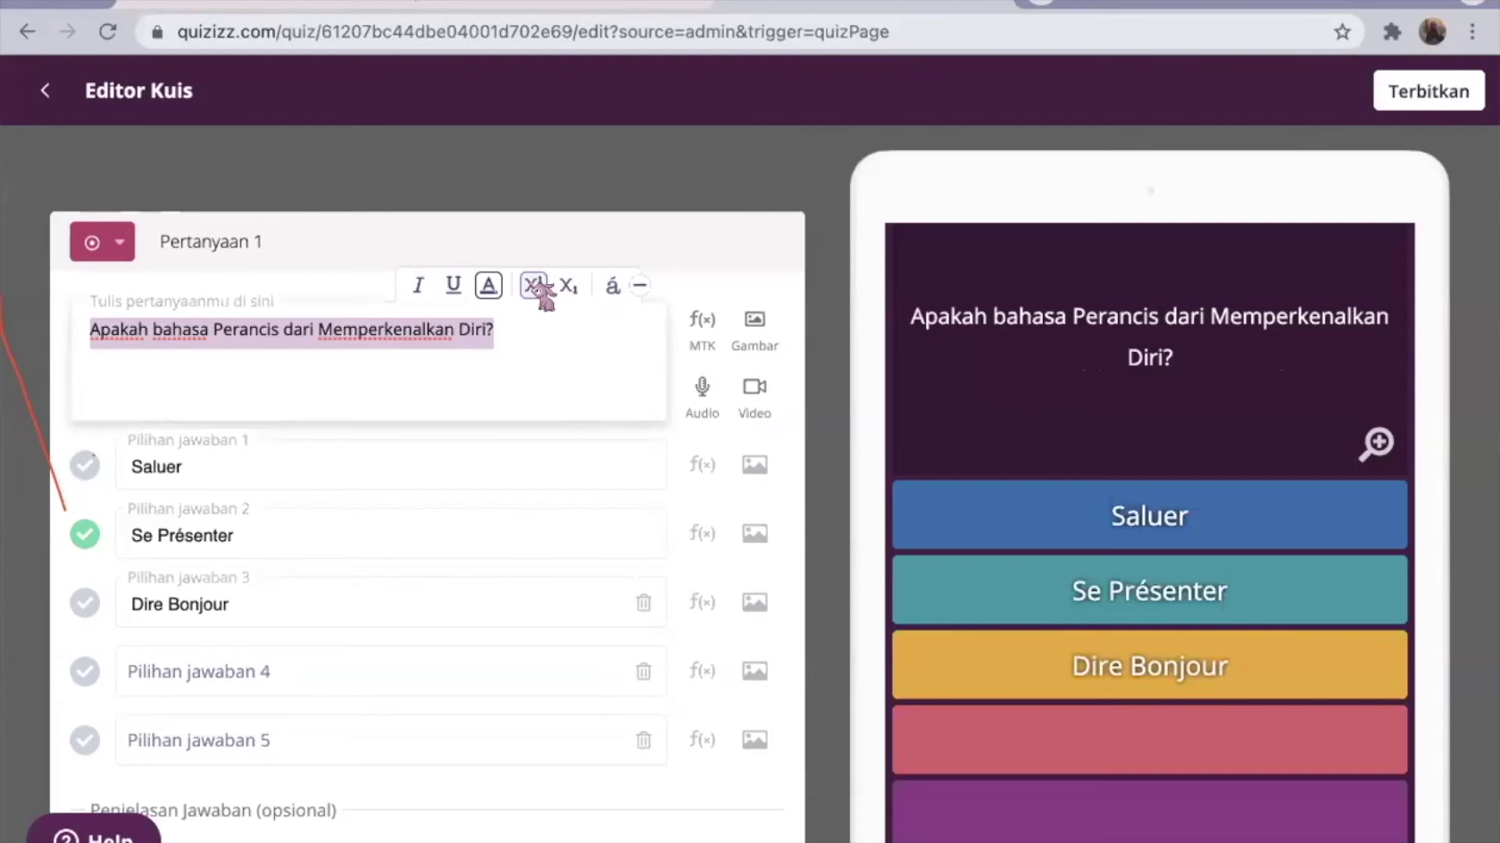
{"action": "left_click", "coordinate": [536, 287]}
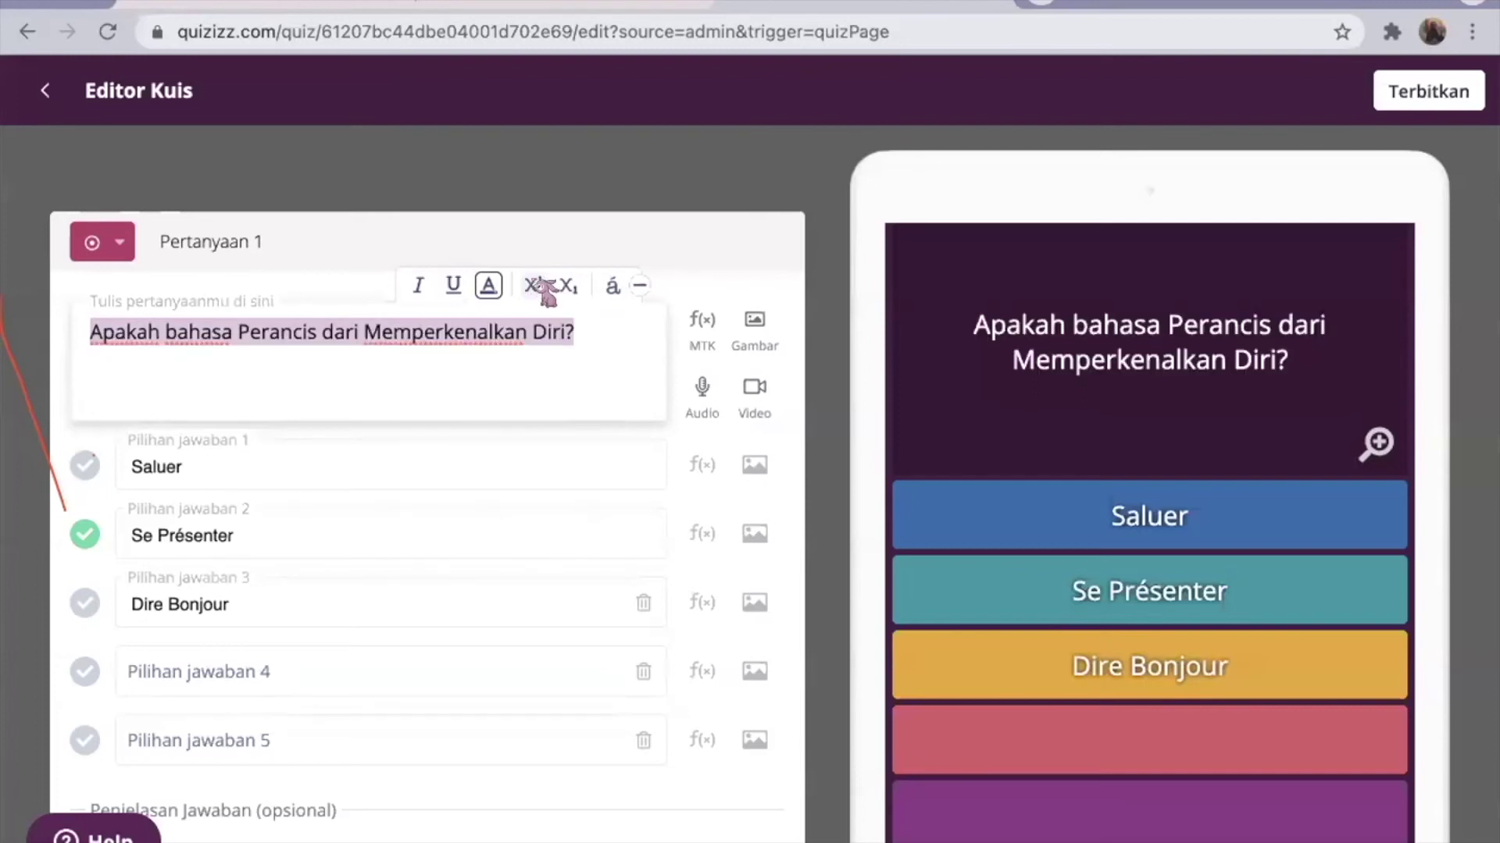
{"action": "left_click", "coordinate": [569, 286]}
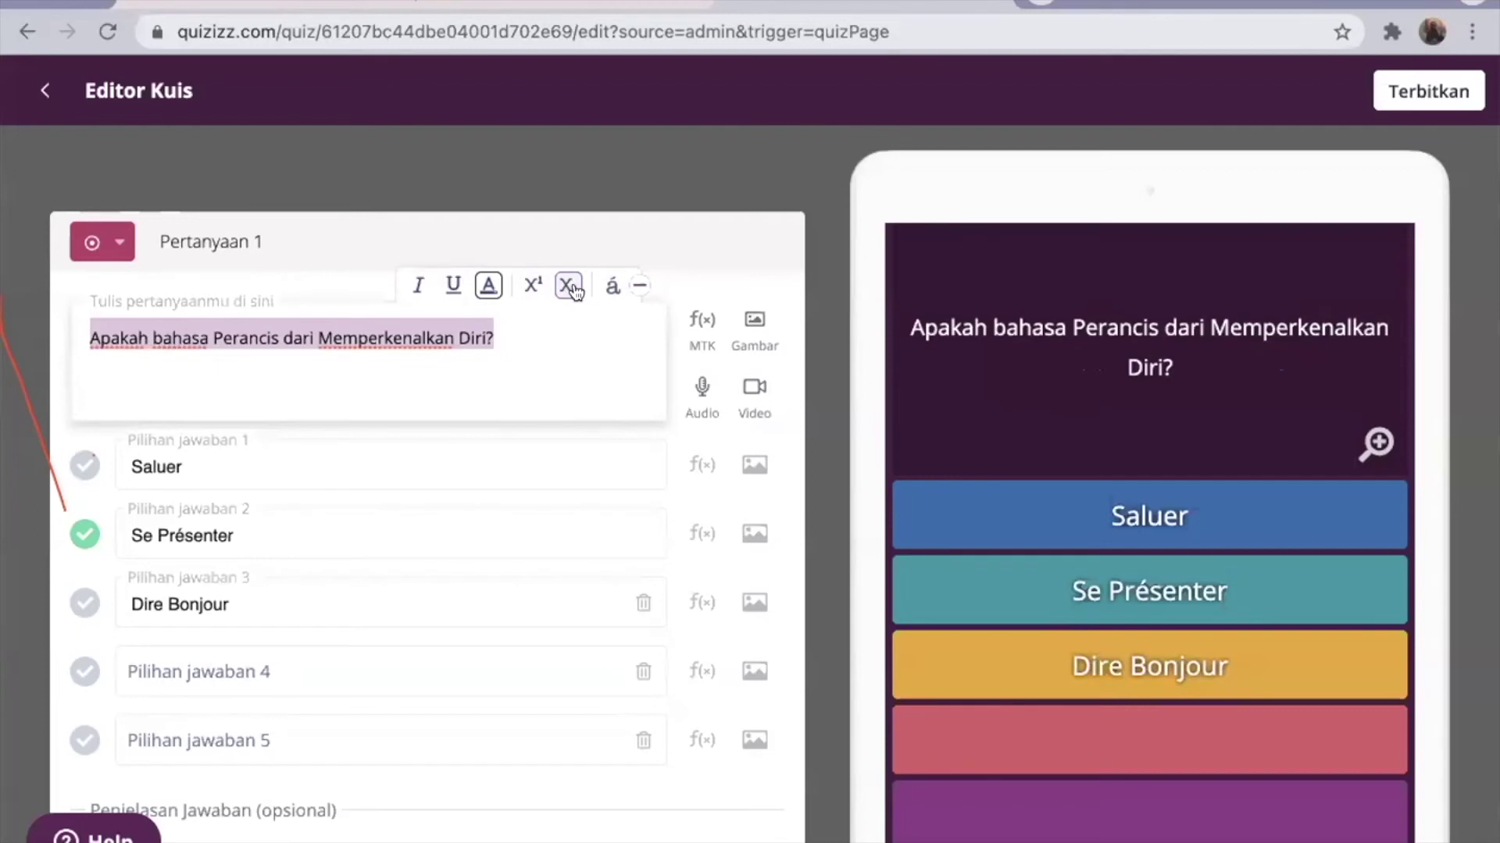
{"action": "left_click", "coordinate": [535, 286]}
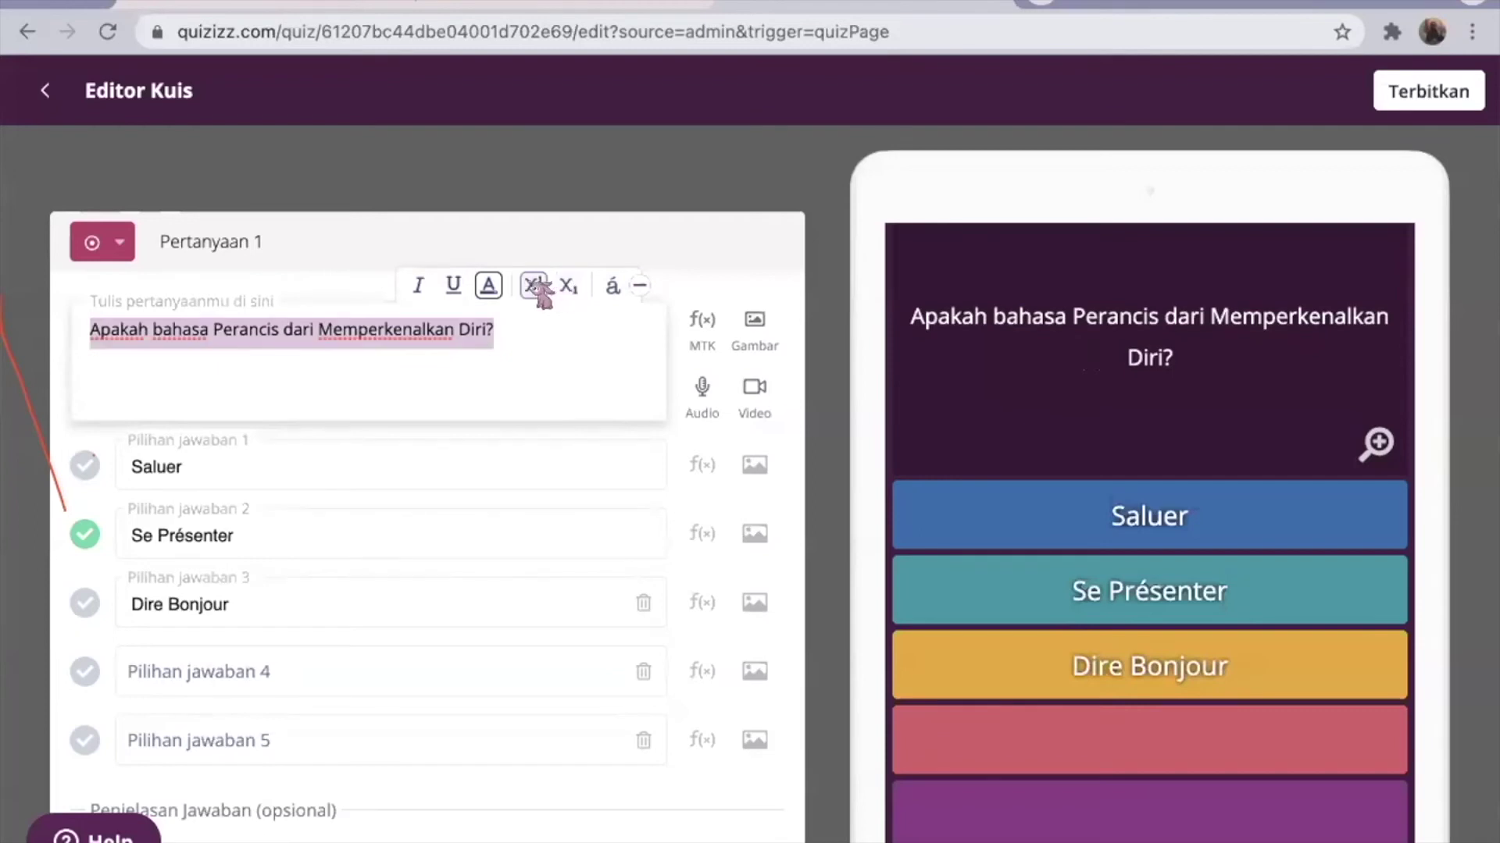
{"action": "left_click", "coordinate": [537, 288]}
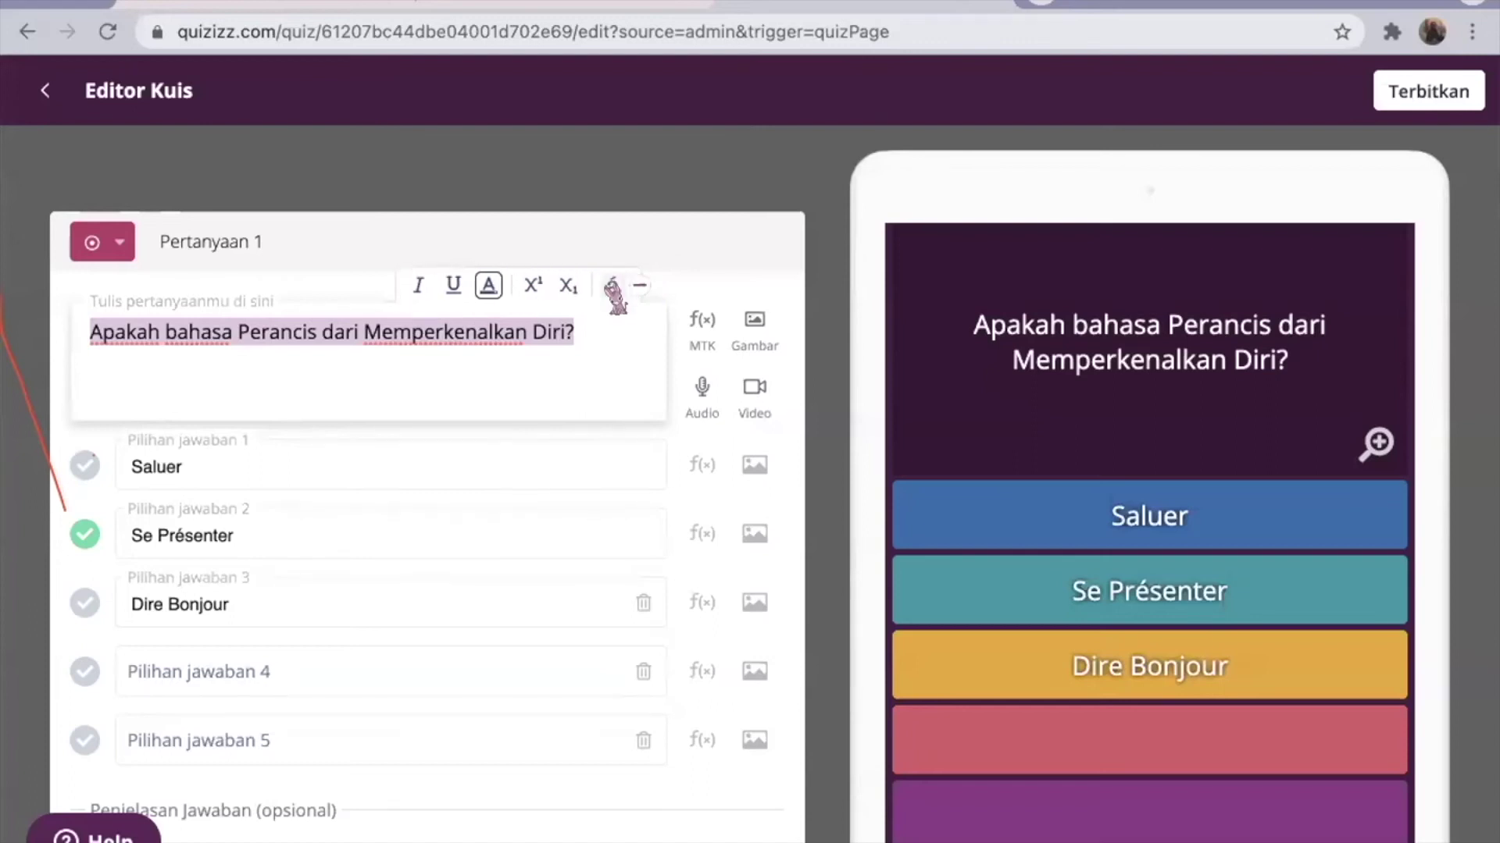
- Examine the Latin and Greek special characters available for the question text
{"action": "left_click", "coordinate": [613, 288]}
{"action": "scroll", "coordinate": [506, 598], "scroll_direction": "down", "scroll_amount": 5}
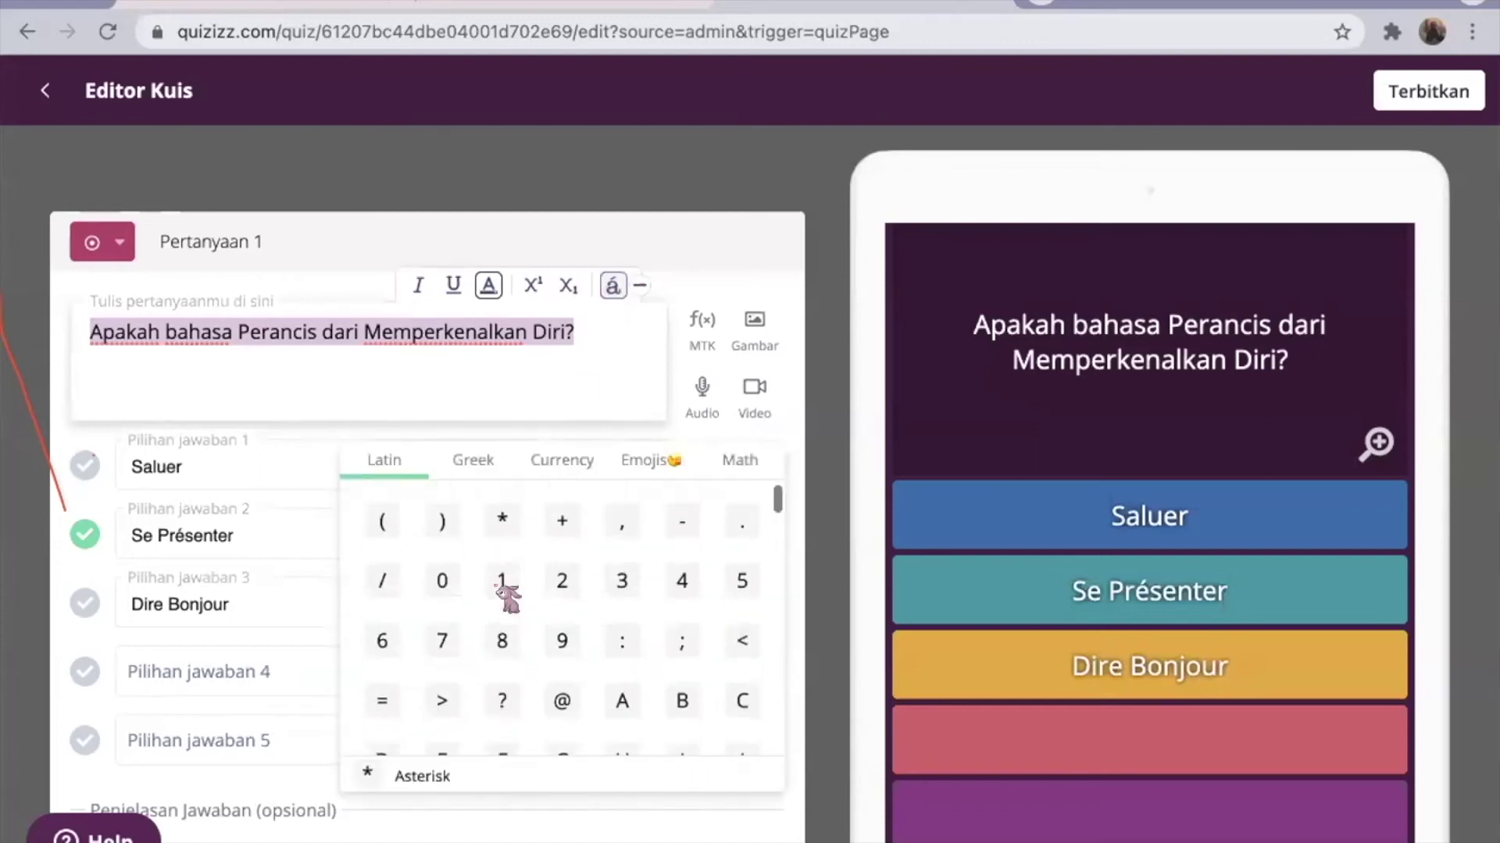
{"action": "scroll", "coordinate": [507, 597], "scroll_direction": "down", "scroll_amount": 5}
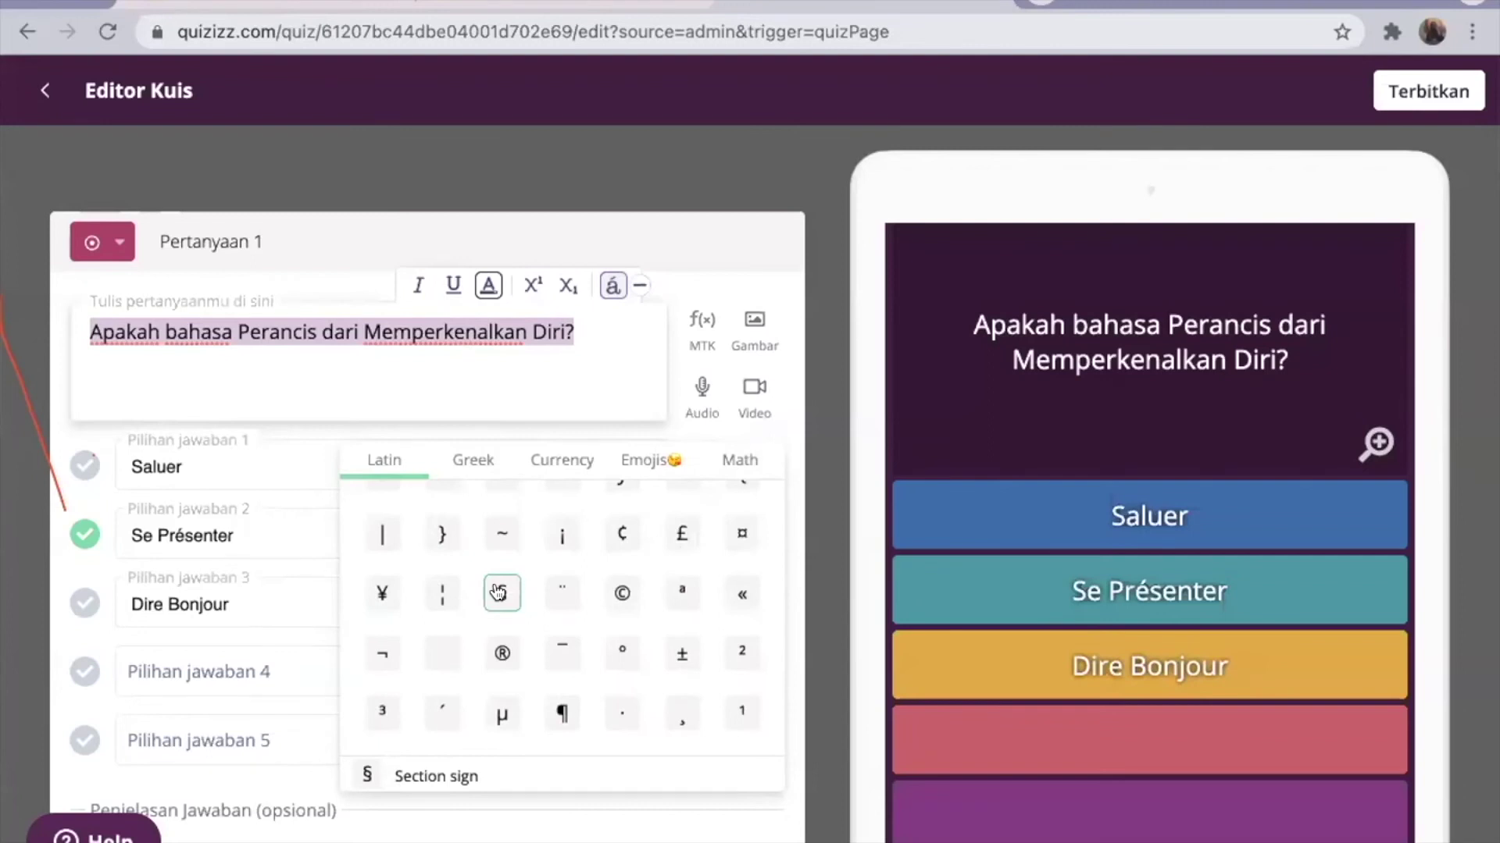
{"action": "scroll", "coordinate": [498, 594], "scroll_direction": "down", "scroll_amount": 5}
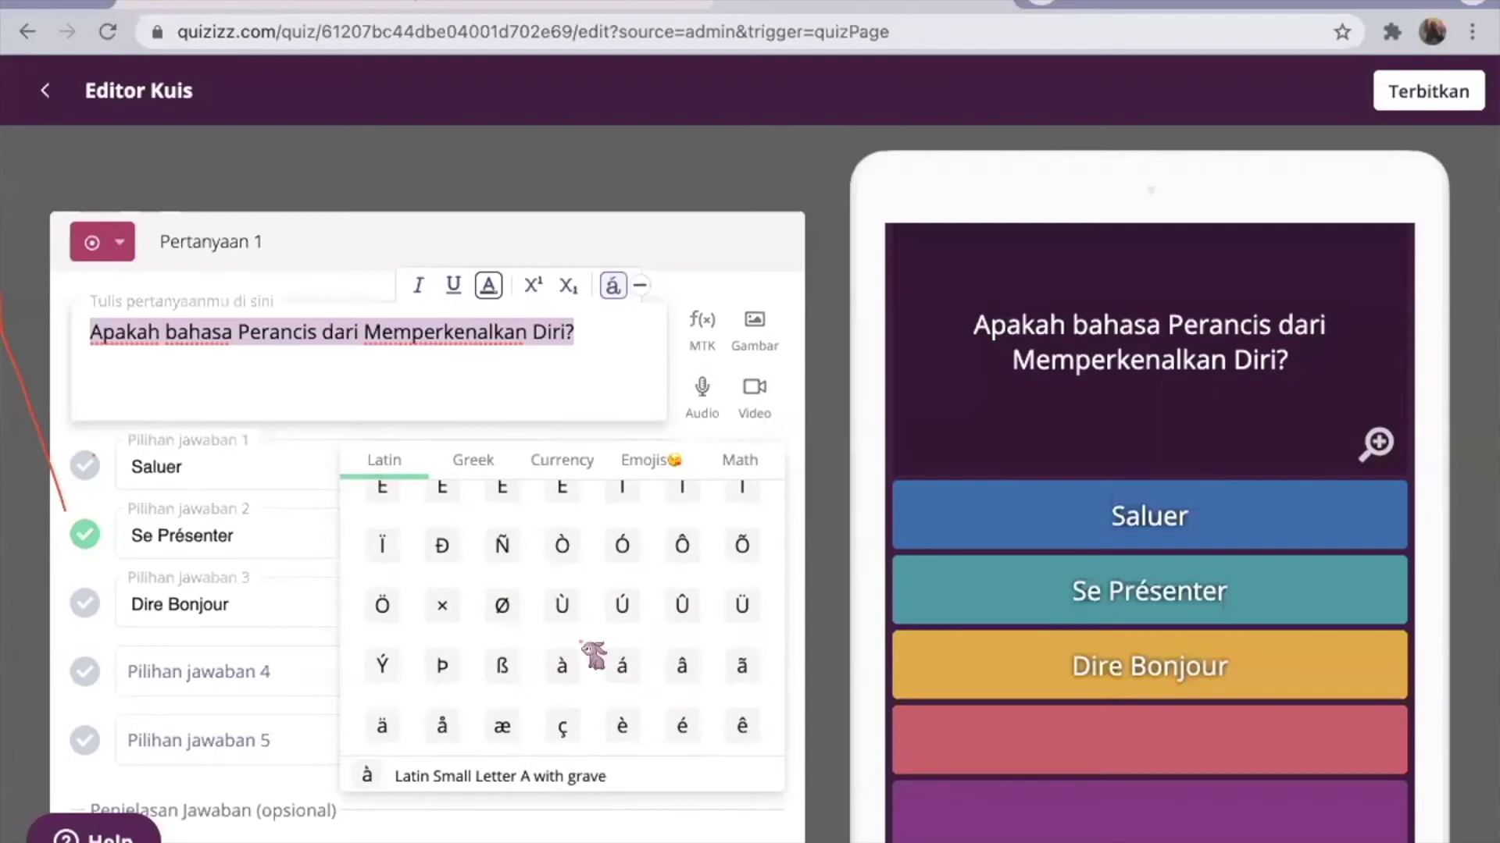
{"action": "scroll", "coordinate": [520, 531], "scroll_direction": "down", "scroll_amount": 4}
{"action": "scroll", "coordinate": [526, 536], "scroll_direction": "down", "scroll_amount": 6}
{"action": "left_click", "coordinate": [470, 459]}
{"action": "scroll", "coordinate": [495, 609], "scroll_direction": "down", "scroll_amount": 4}
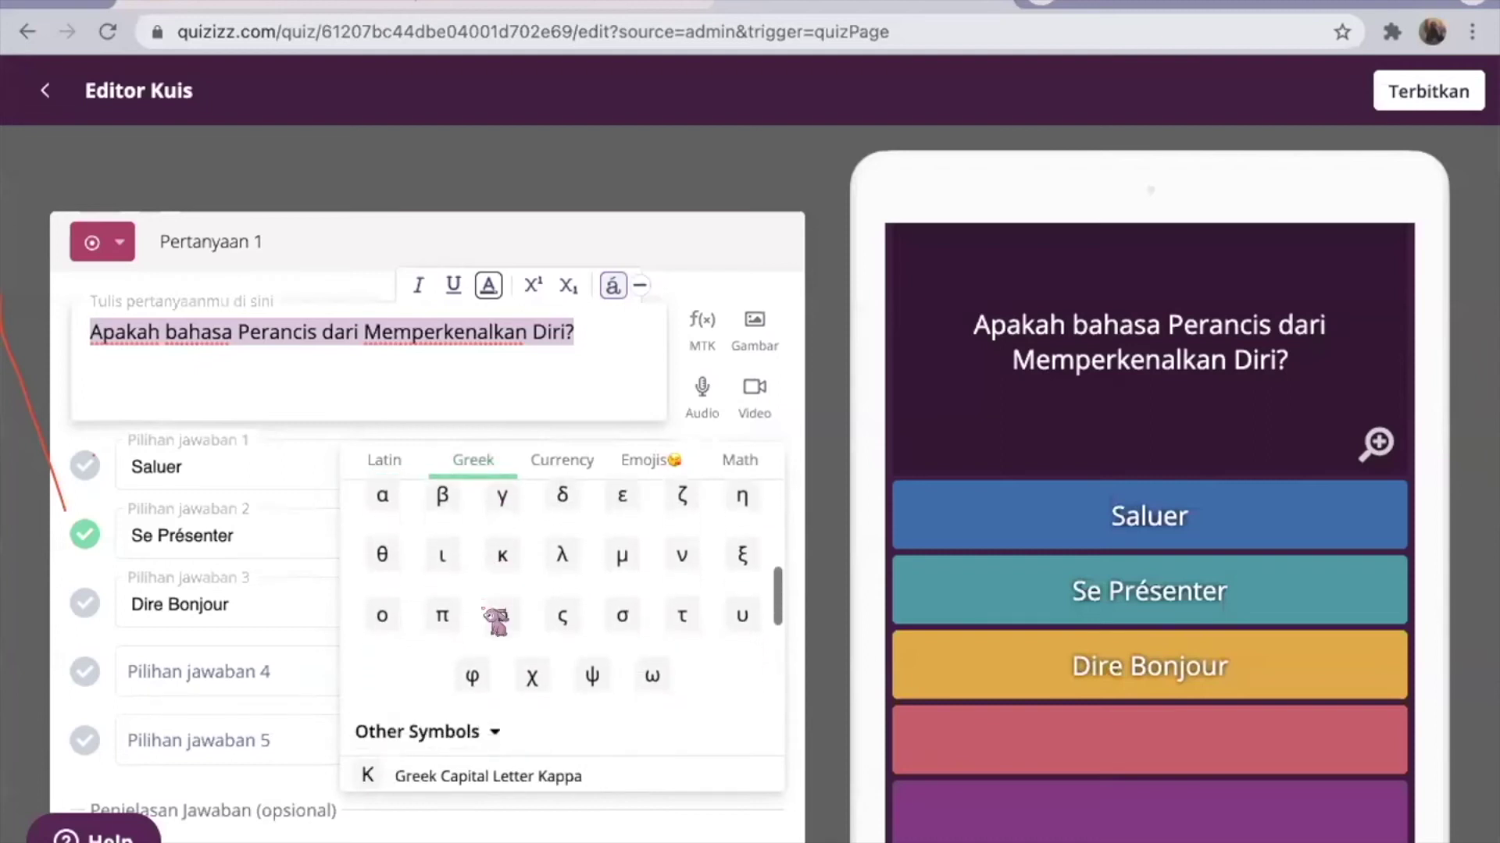
{"action": "scroll", "coordinate": [495, 617], "scroll_direction": "down", "scroll_amount": 5}
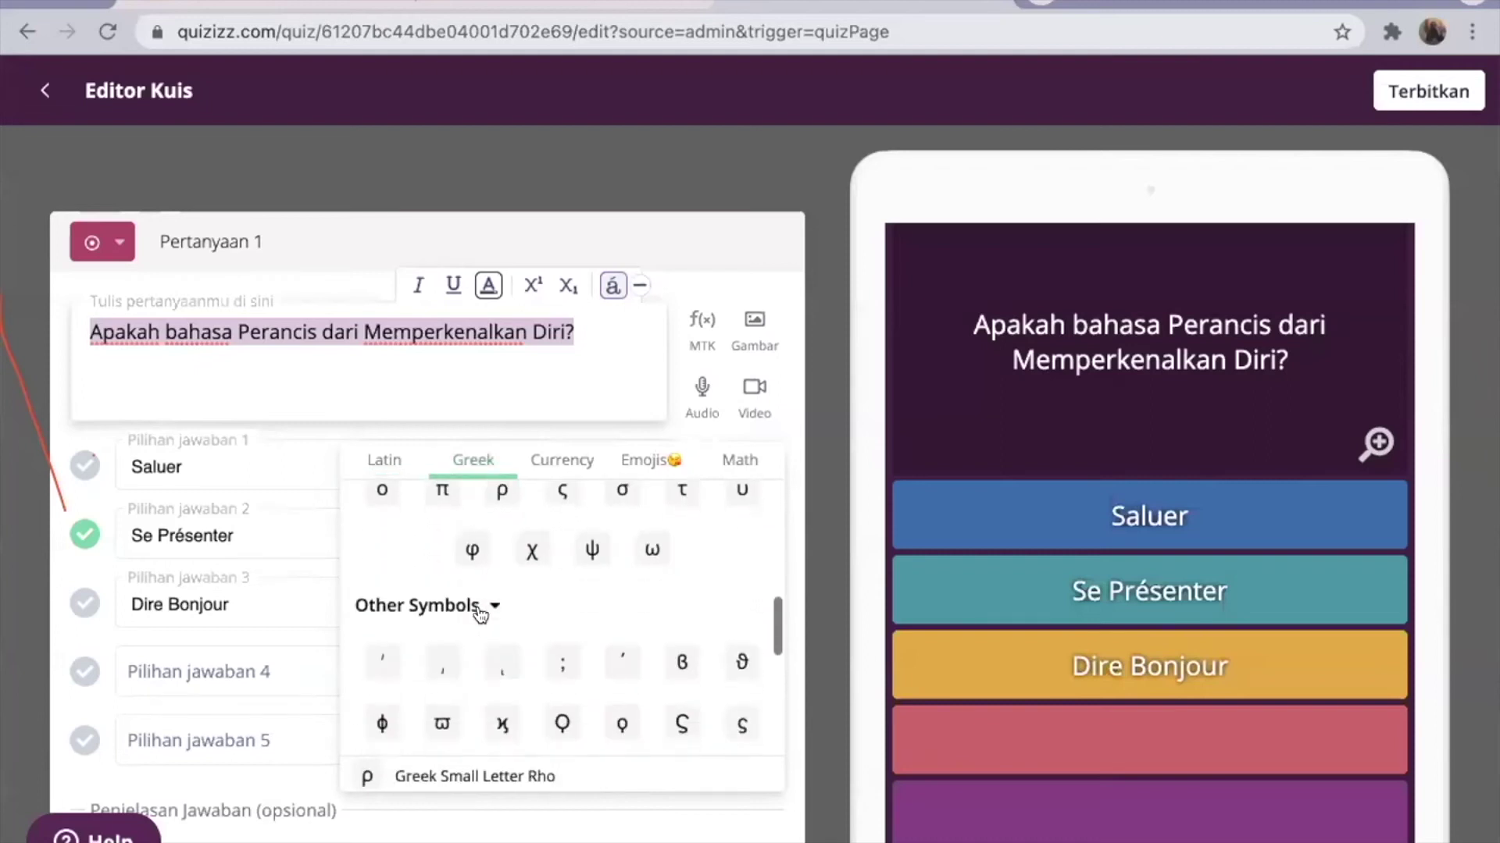
- Examine the Currency, Emojis and Math special characters, then close the character picker
{"action": "left_click", "coordinate": [555, 461]}
{"action": "scroll", "coordinate": [578, 653], "scroll_direction": "up", "scroll_amount": 2}
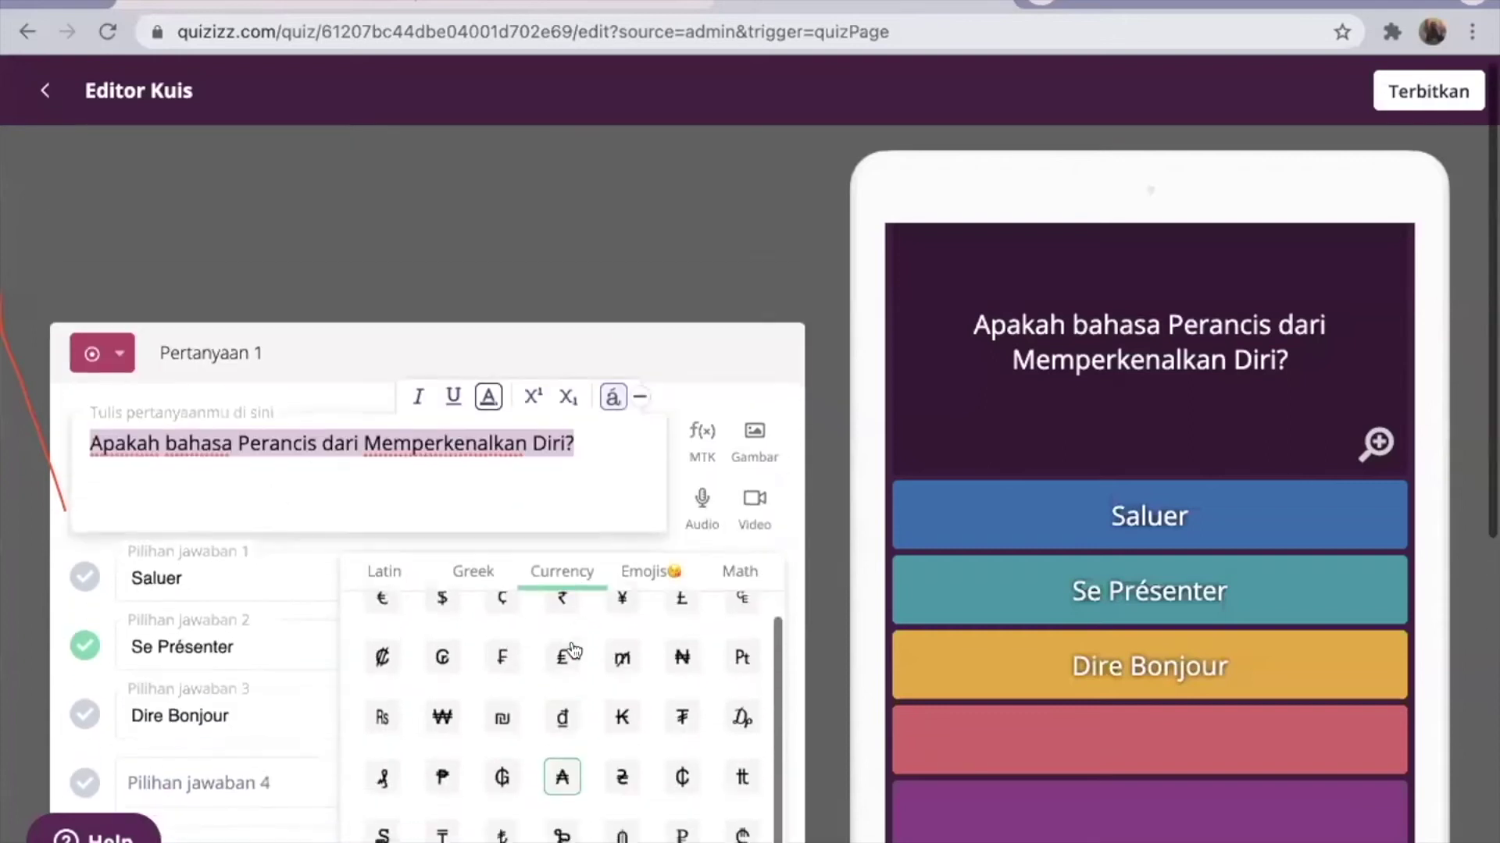
{"action": "left_click", "coordinate": [645, 572]}
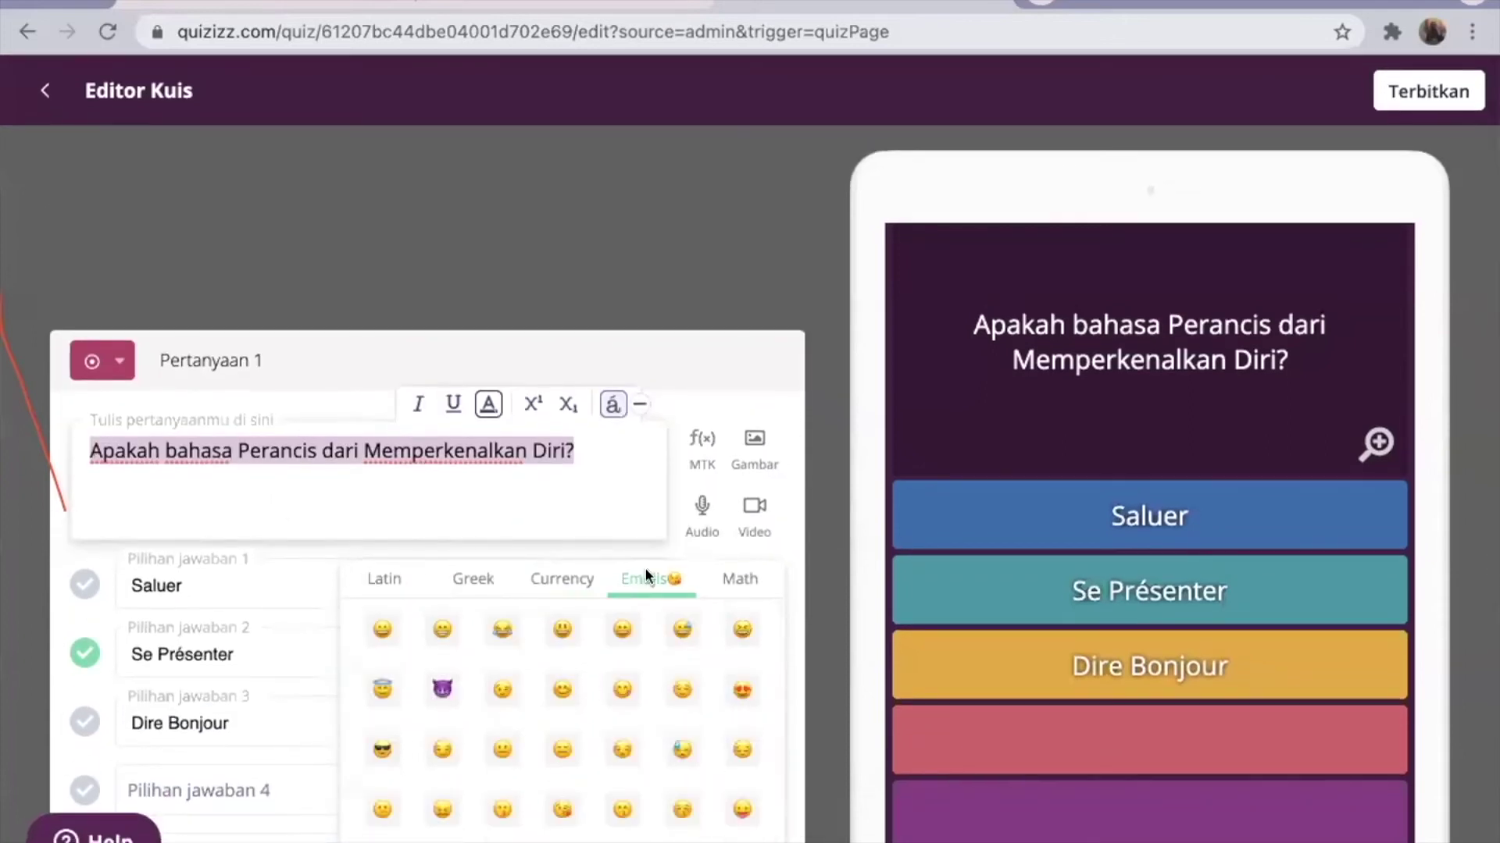
{"action": "scroll", "coordinate": [603, 658], "scroll_direction": "down", "scroll_amount": 3}
{"action": "scroll", "coordinate": [605, 661], "scroll_direction": "down", "scroll_amount": 1}
{"action": "left_click", "coordinate": [742, 578]}
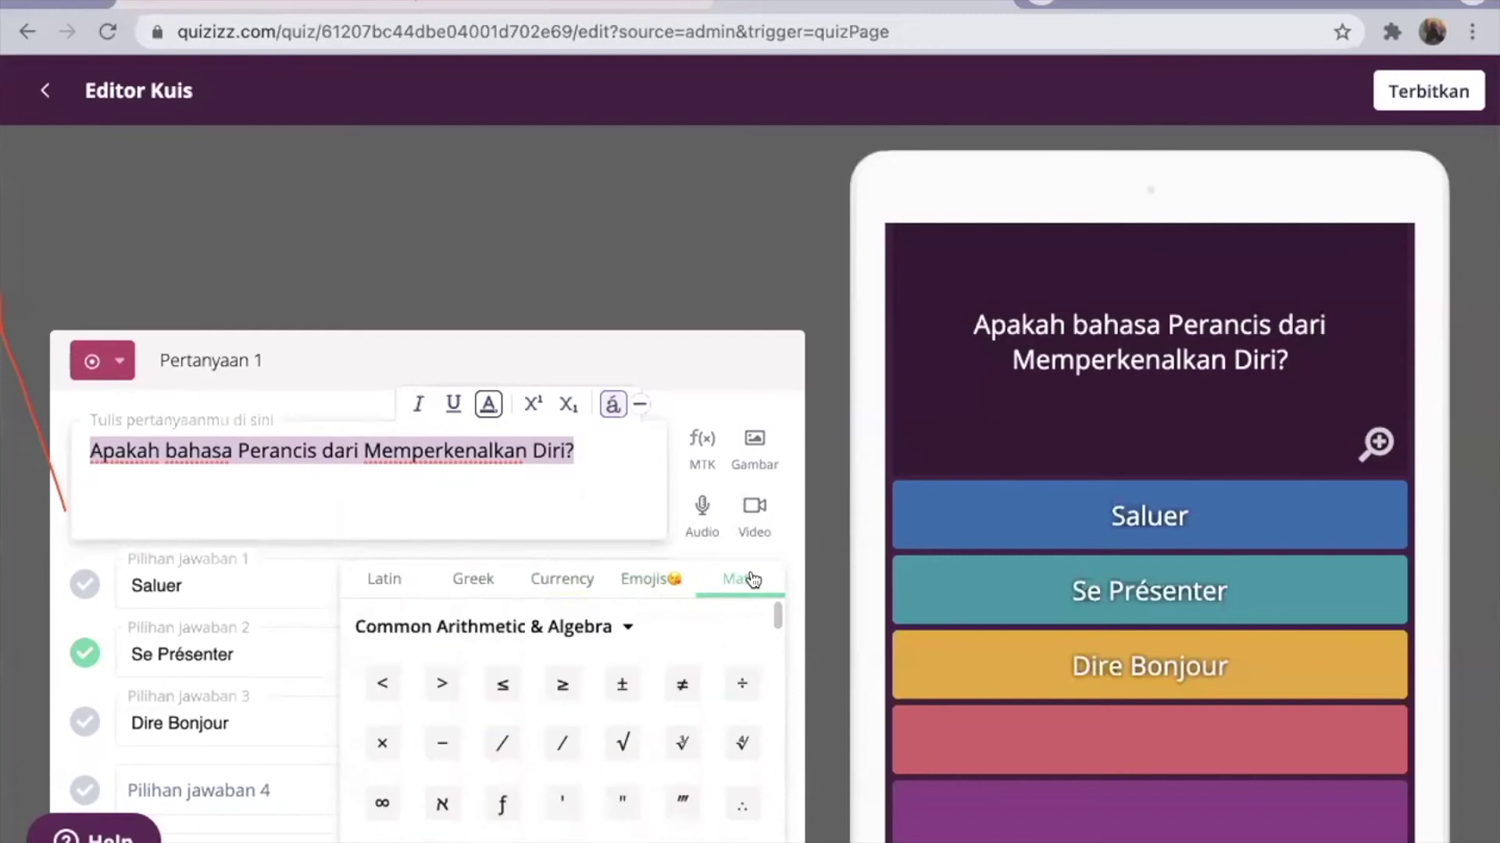
{"action": "scroll", "coordinate": [738, 441], "scroll_direction": "down", "scroll_amount": 2}
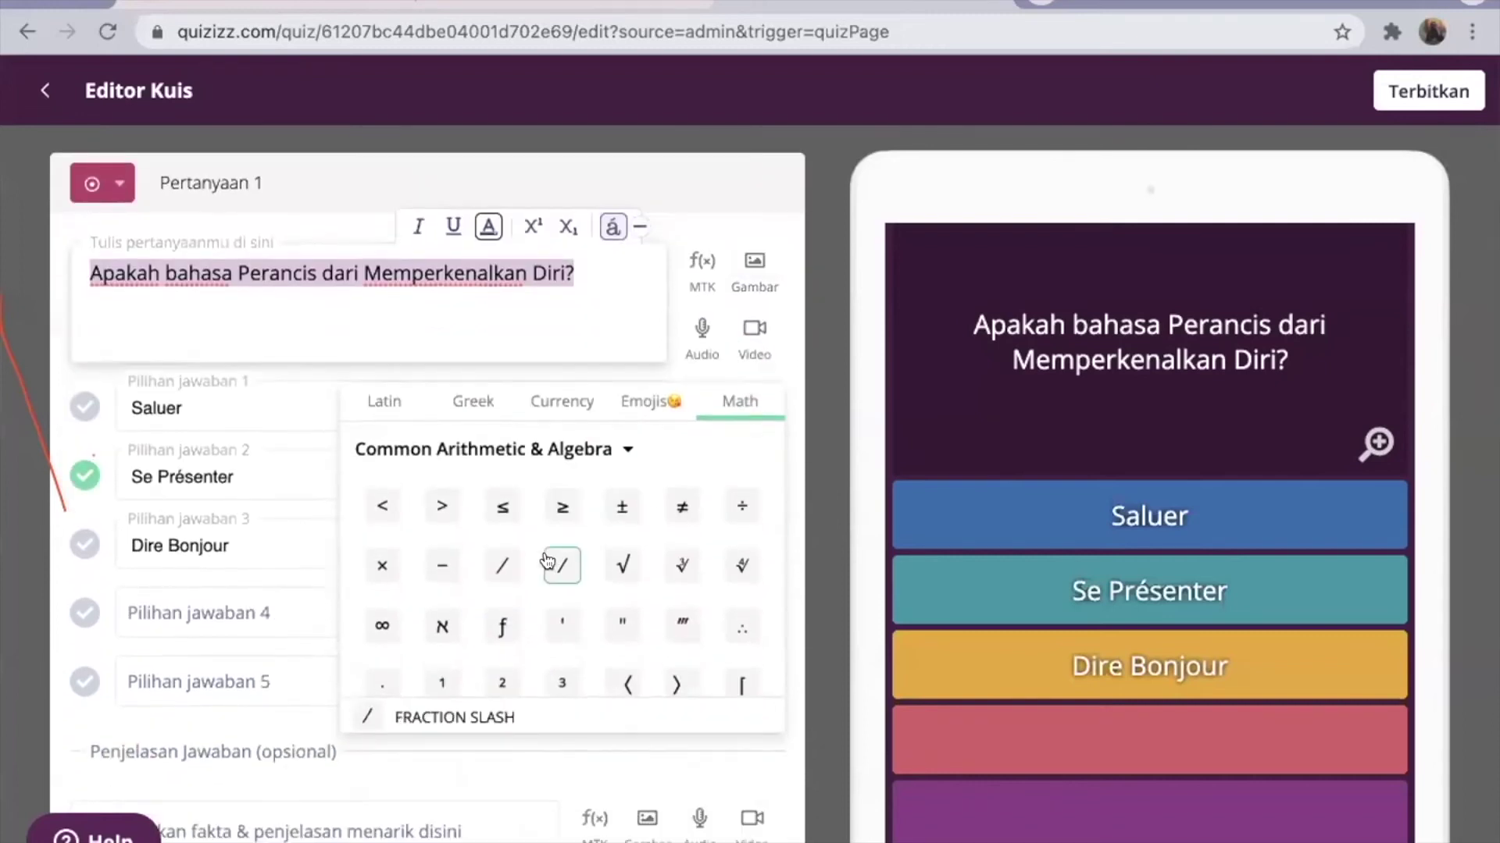
{"action": "scroll", "coordinate": [562, 564], "scroll_direction": "down", "scroll_amount": 3}
{"action": "scroll", "coordinate": [551, 559], "scroll_direction": "down", "scroll_amount": 3}
{"action": "scroll", "coordinate": [555, 562], "scroll_direction": "up", "scroll_amount": 5}
{"action": "left_click", "coordinate": [635, 289]}
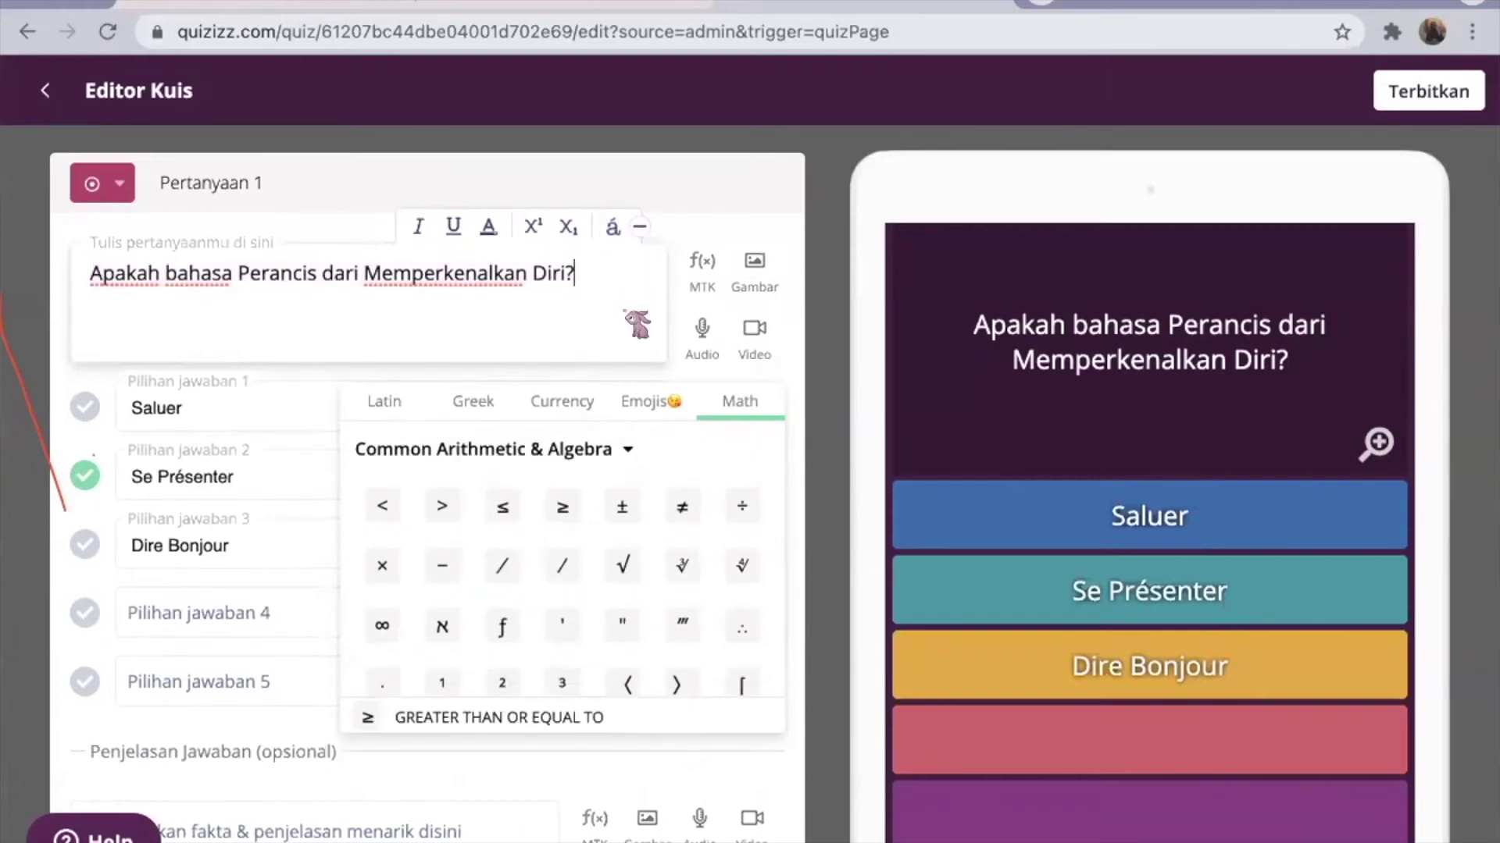
{"action": "left_click", "coordinate": [639, 226]}
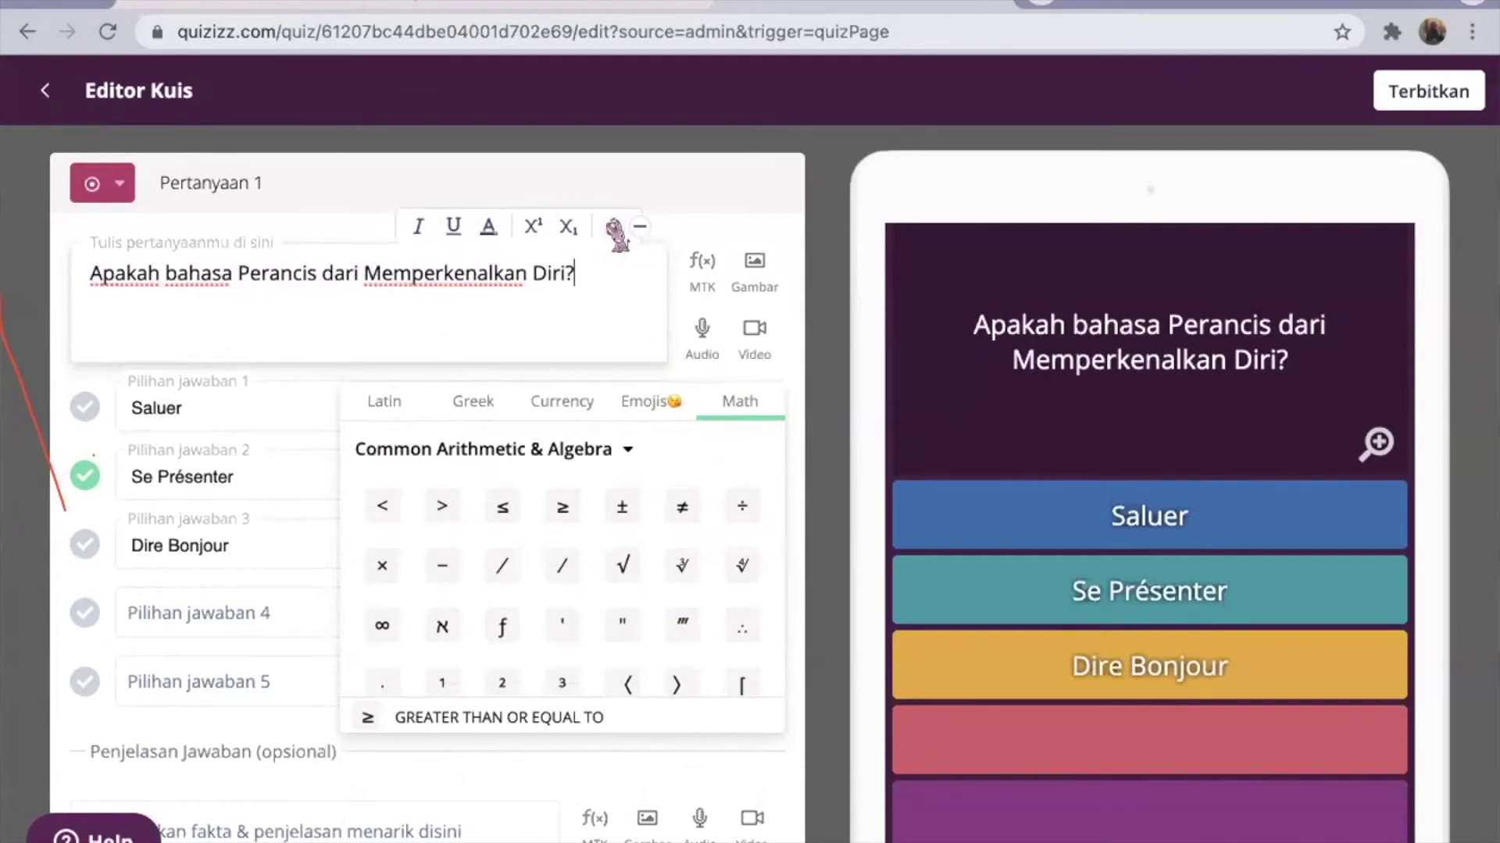
{"action": "left_click", "coordinate": [613, 227]}
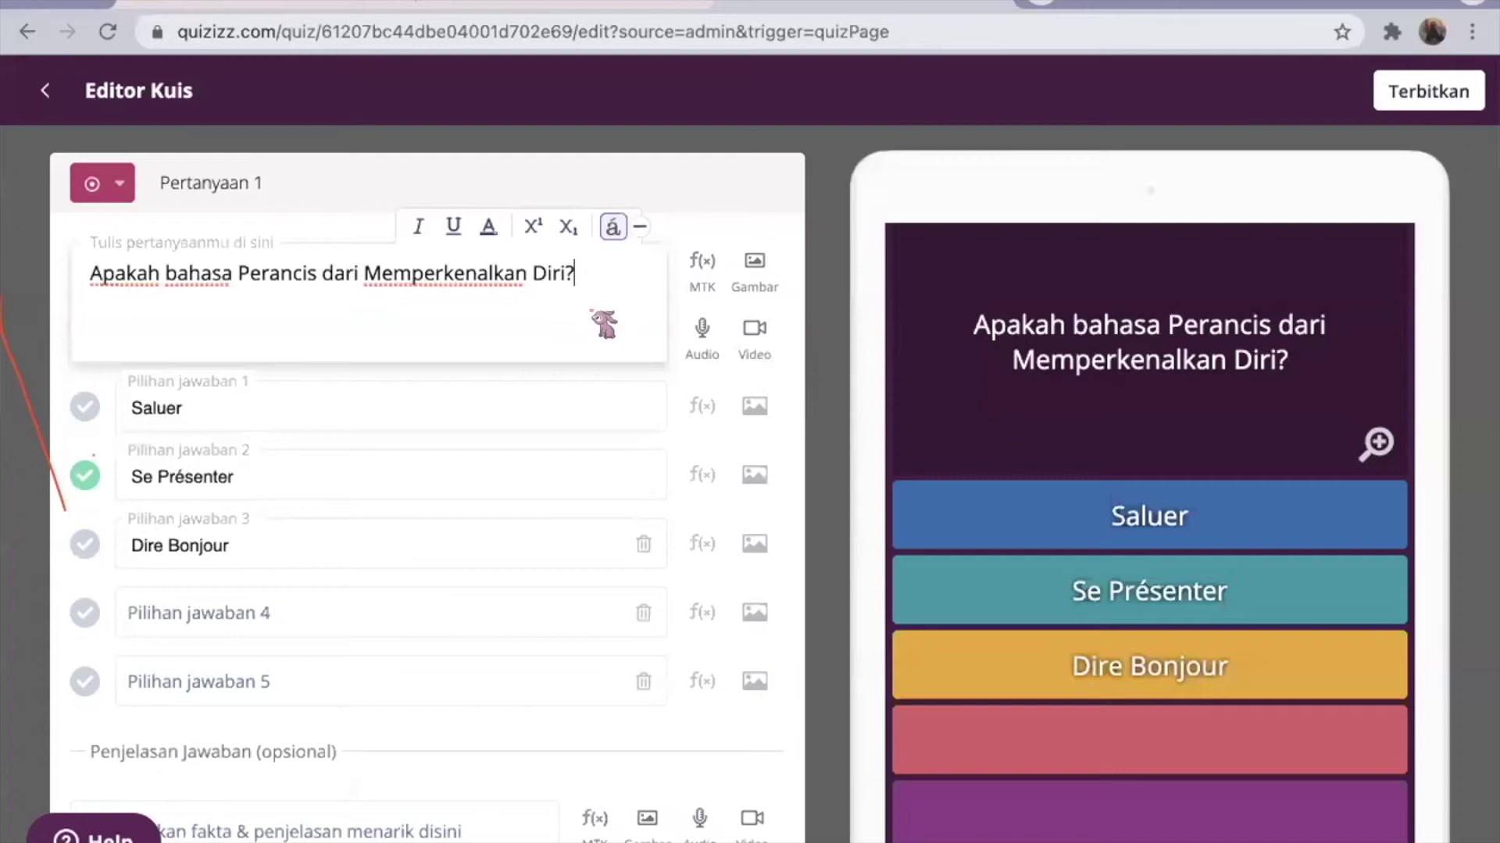
- Start adding an image by link to the optional answer explanation (Penjelasan Jawaban)
{"action": "scroll", "coordinate": [284, 408], "scroll_direction": "down", "scroll_amount": 2}
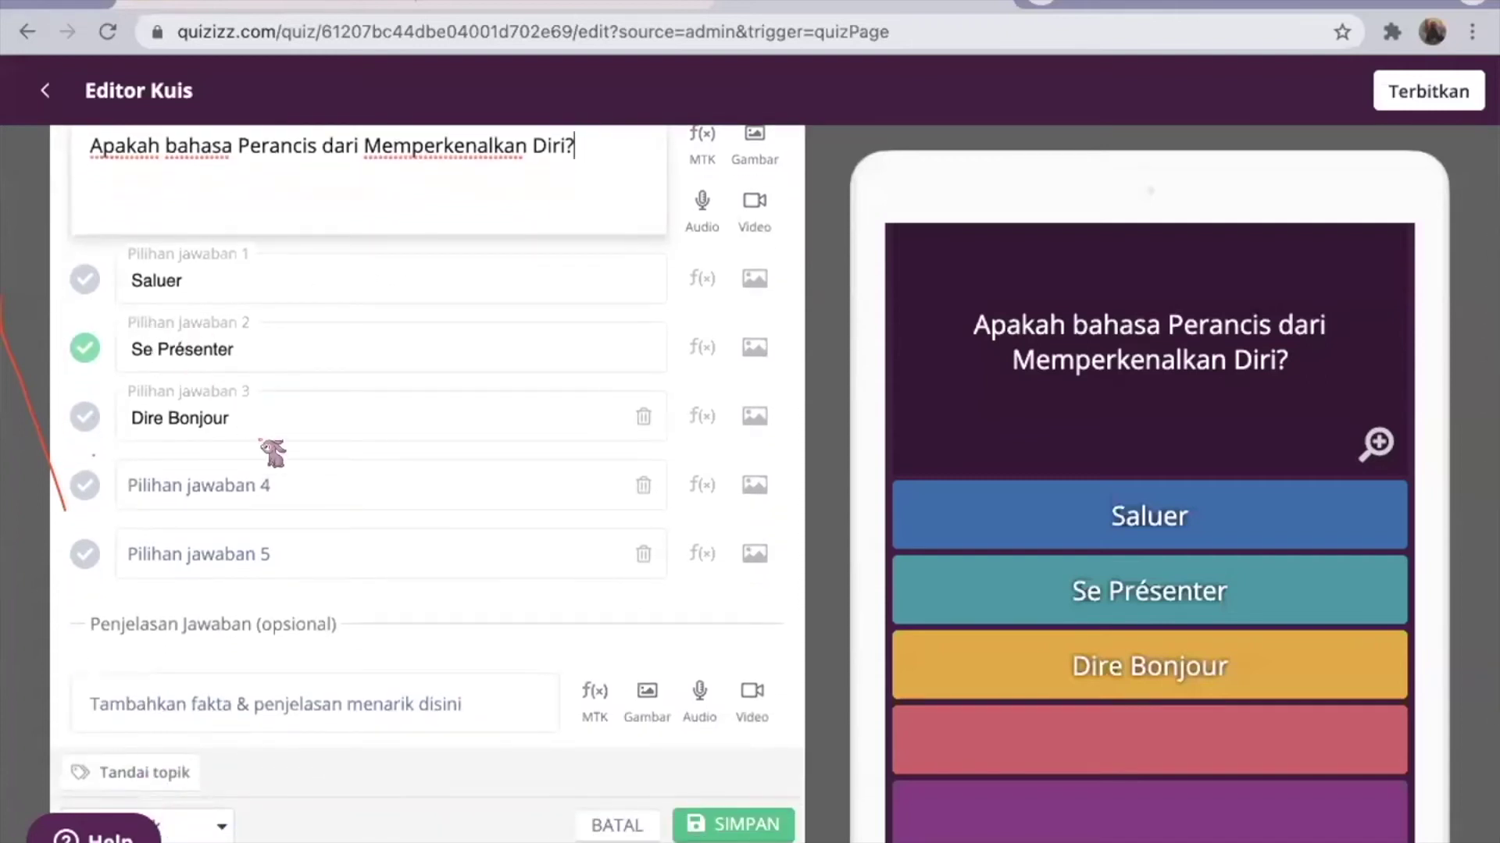
{"action": "scroll", "coordinate": [273, 453], "scroll_direction": "down", "scroll_amount": 2}
{"action": "left_click", "coordinate": [252, 568]}
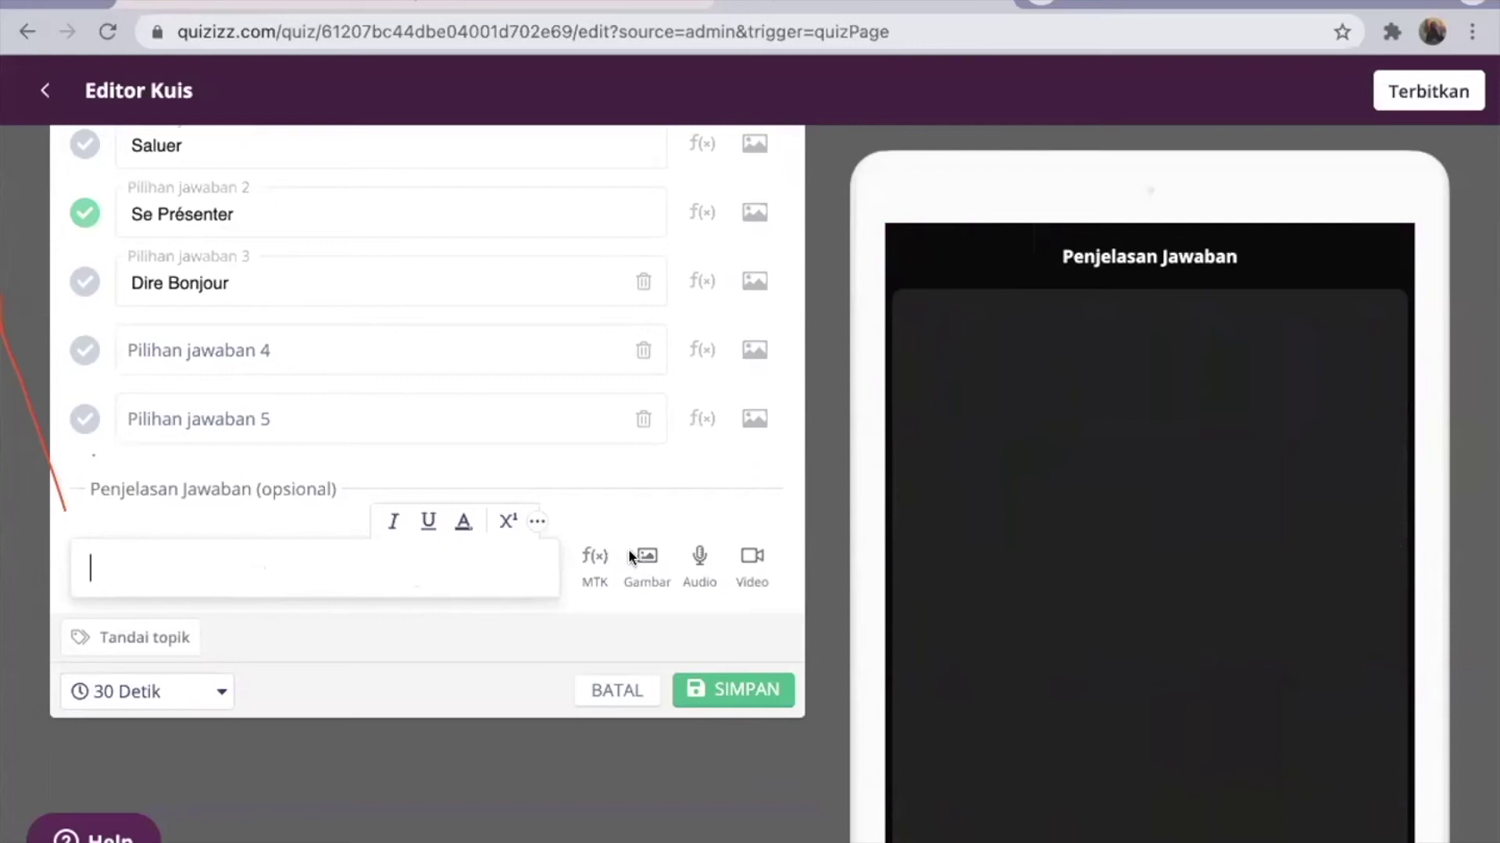
{"action": "left_click", "coordinate": [652, 564]}
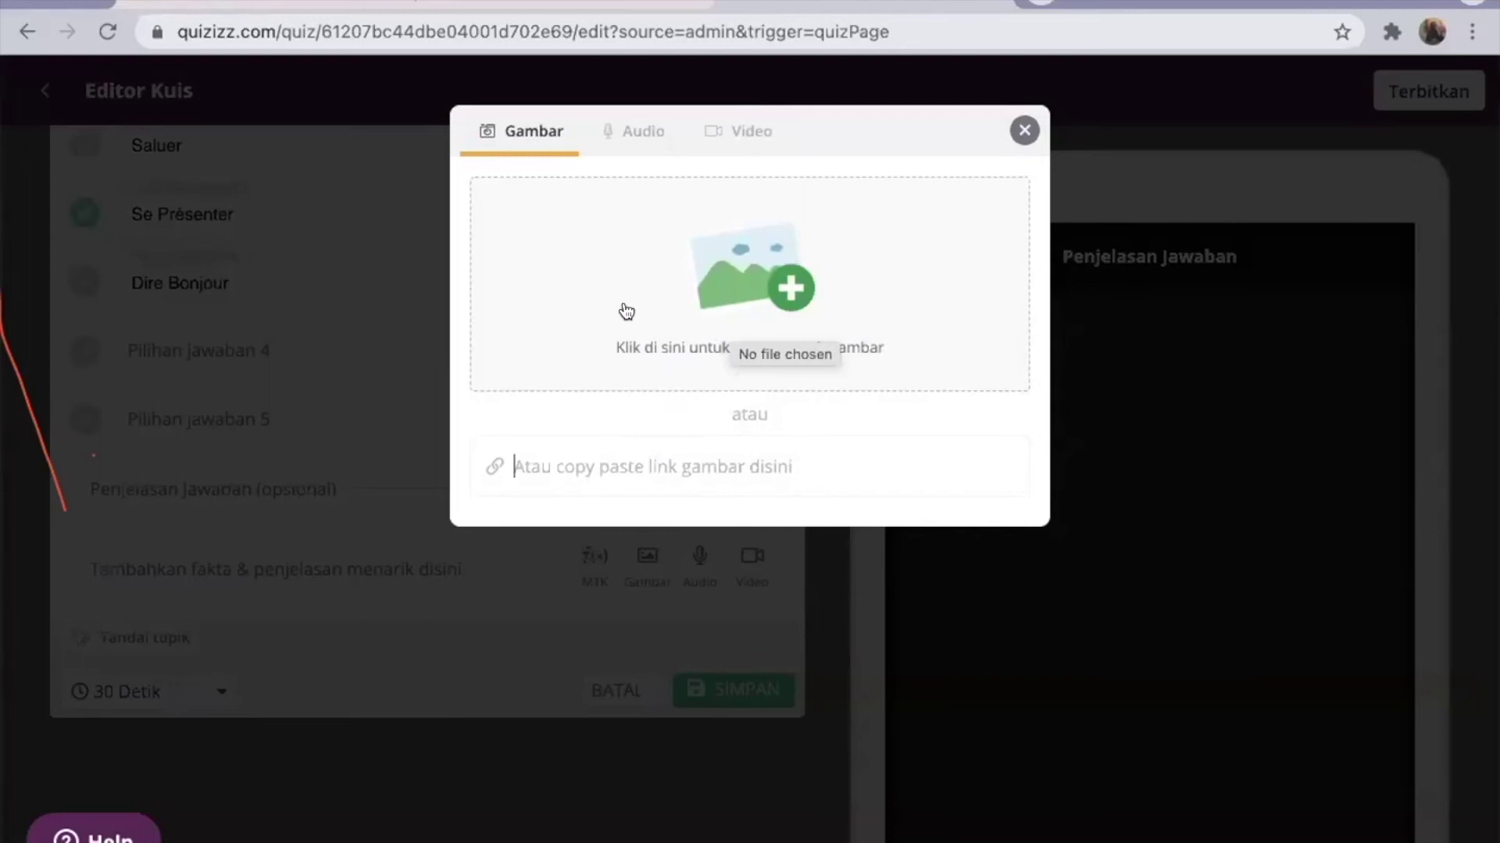
{"action": "left_click", "coordinate": [533, 473]}
- Search Google Images for "Bonjour" in a new browser tab
{"action": "key", "text": "ctrl+t"}
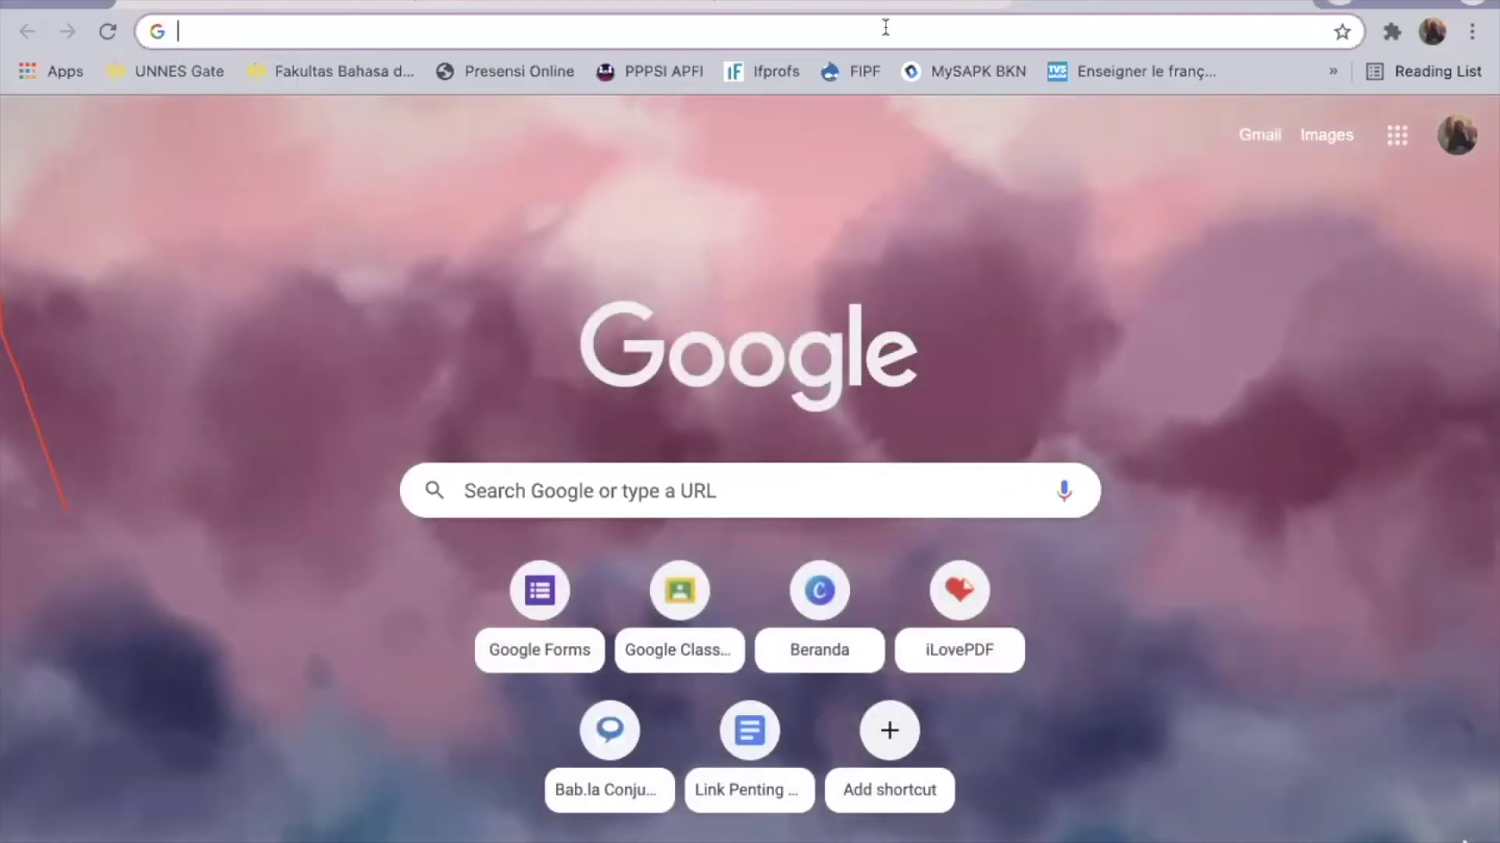
{"action": "type", "text": "Bon"}
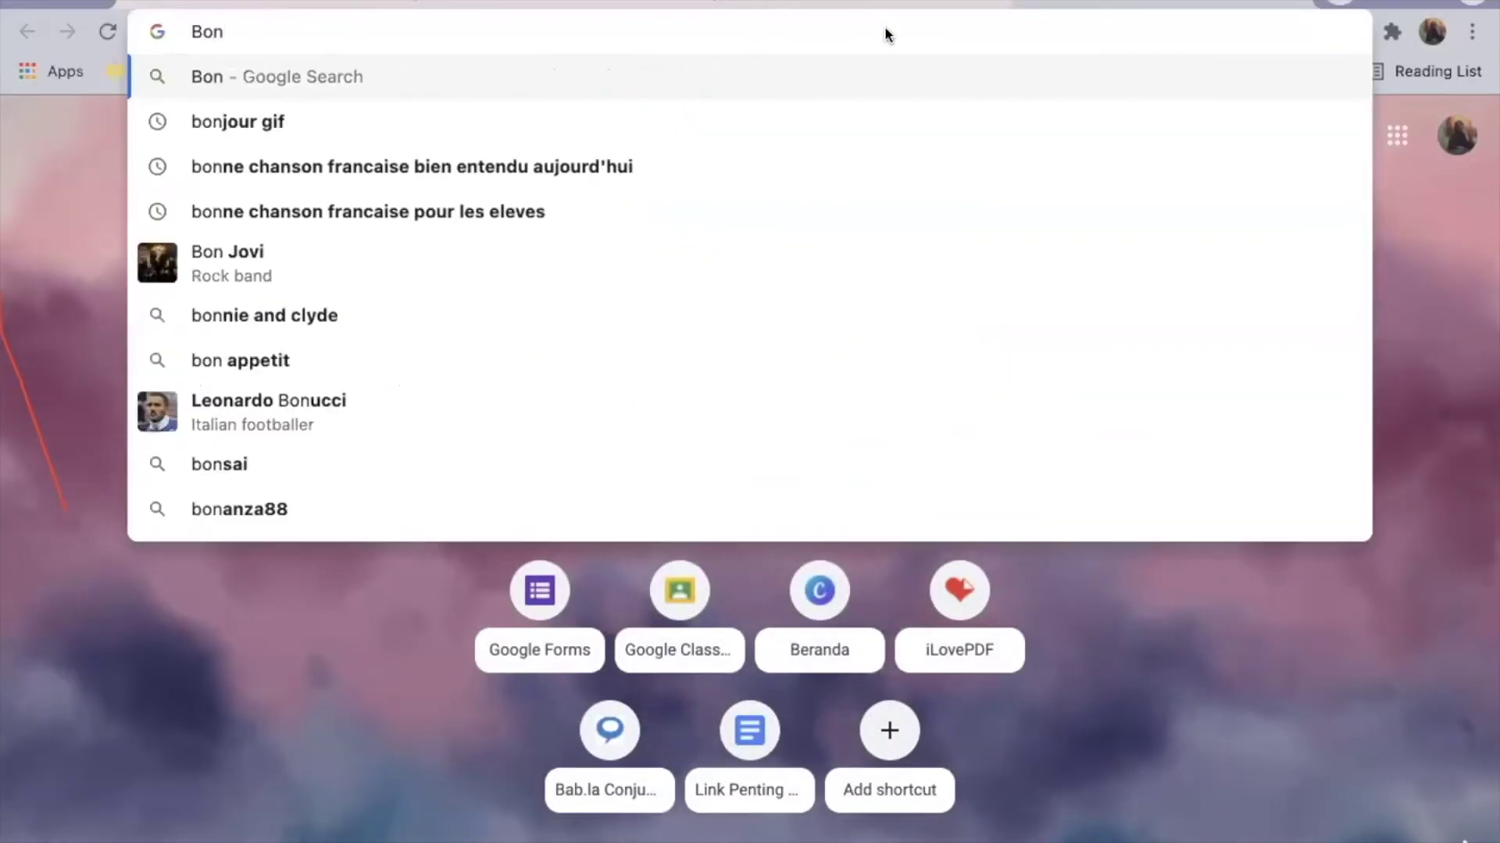
{"action": "type", "text": "jour"}
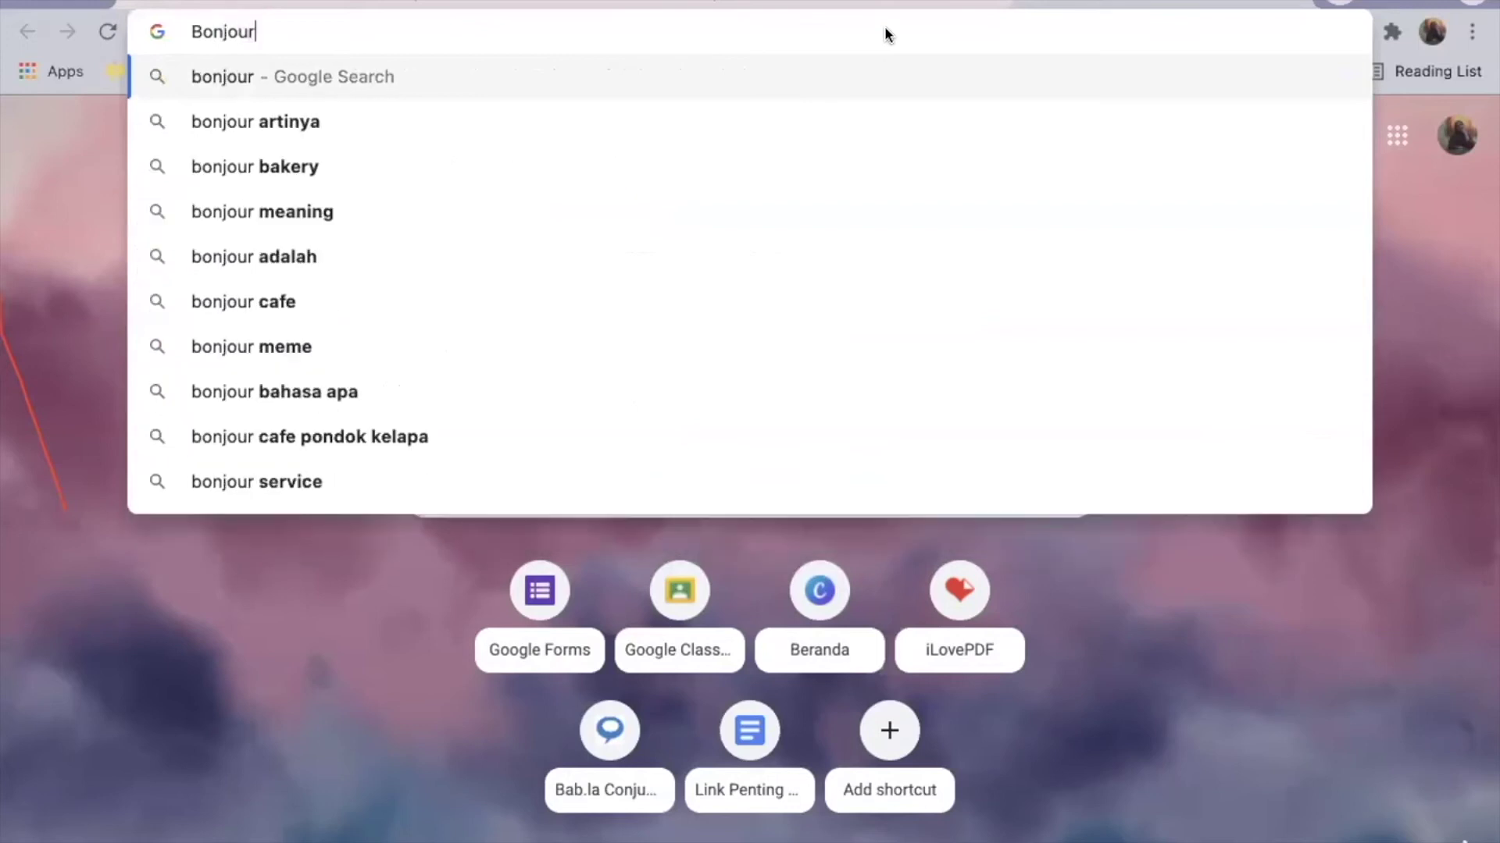
{"action": "key", "text": "Return"}
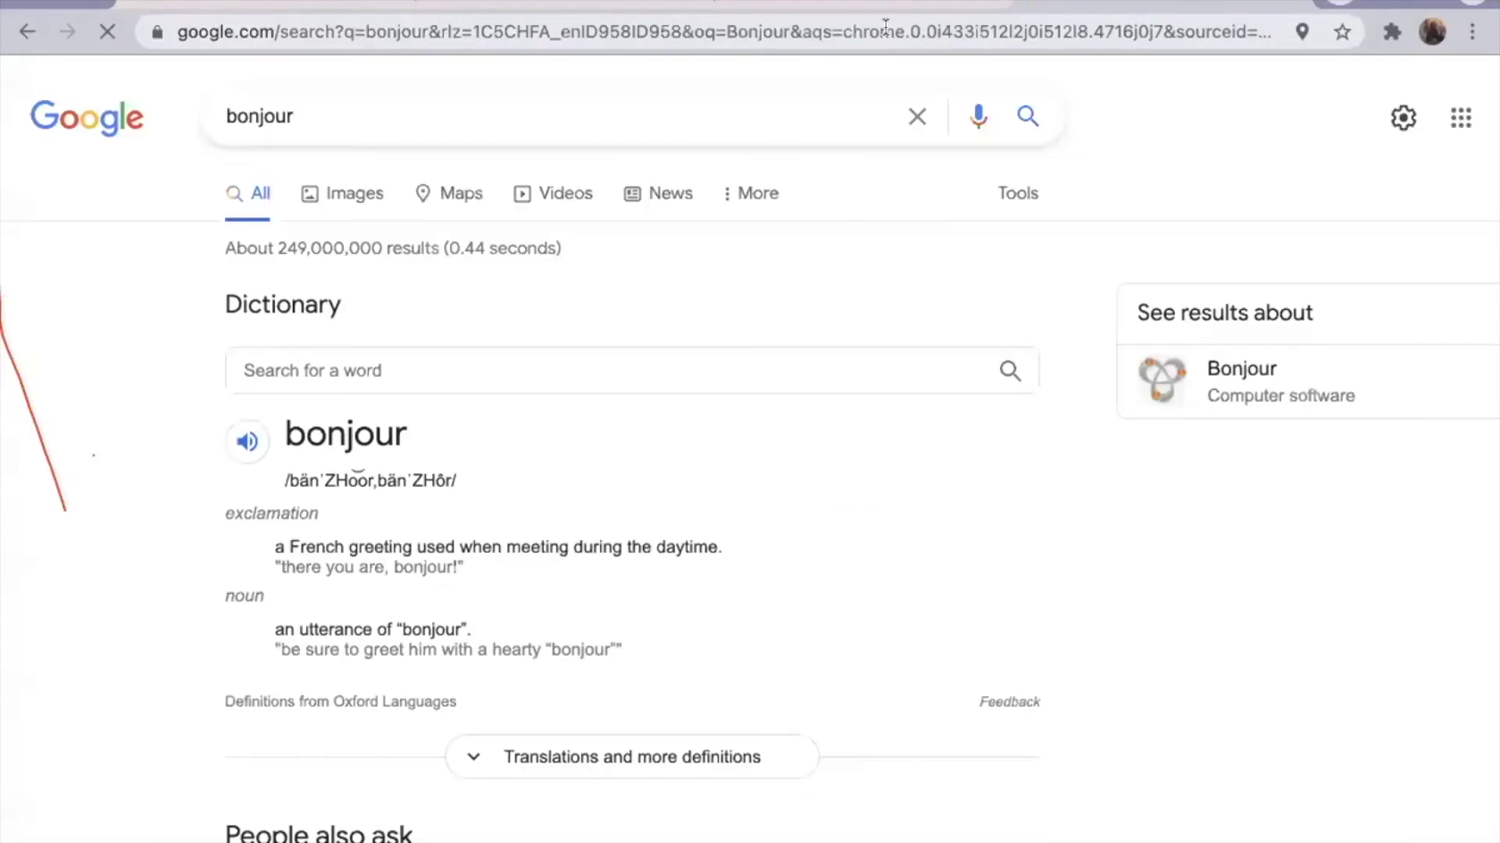
{"action": "left_click", "coordinate": [358, 202]}
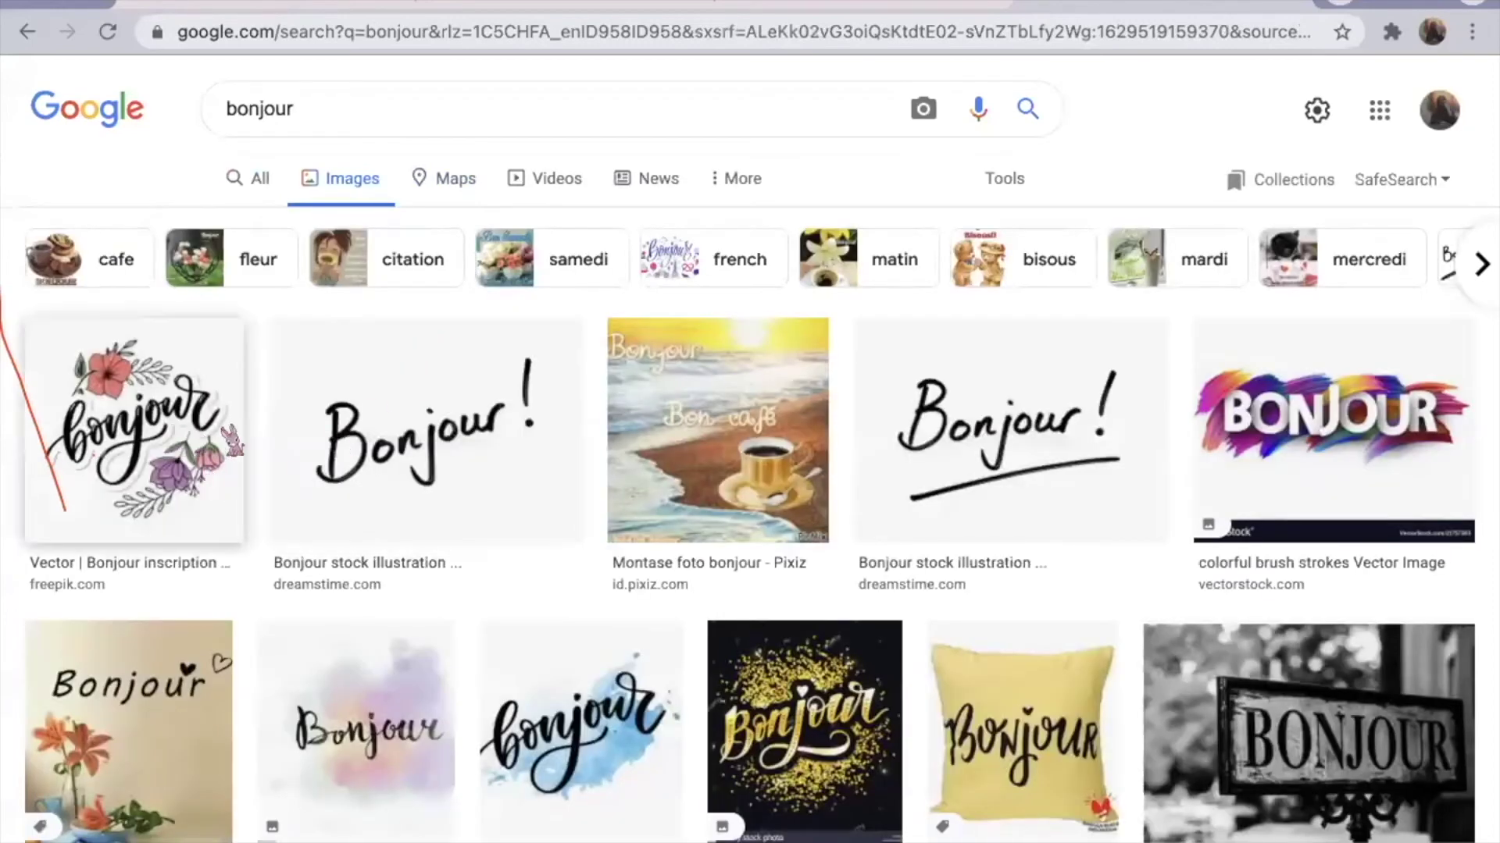
- Copy the image address of the floral "bonjour" calligraphy picture from Freepik in the Google Images results
{"action": "left_click", "coordinate": [64, 509]}
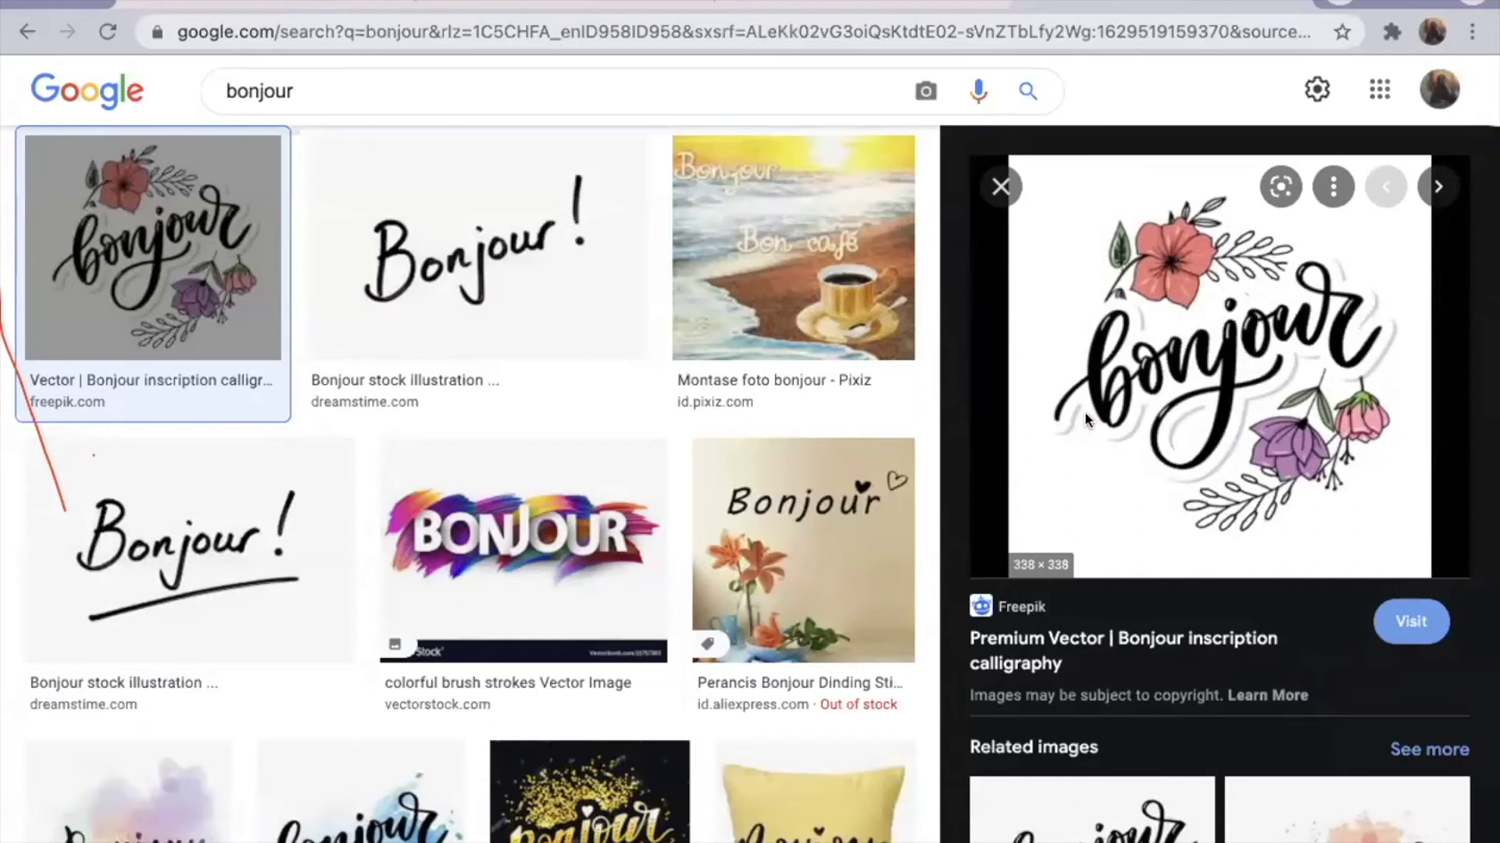
{"action": "right_click", "coordinate": [1085, 412]}
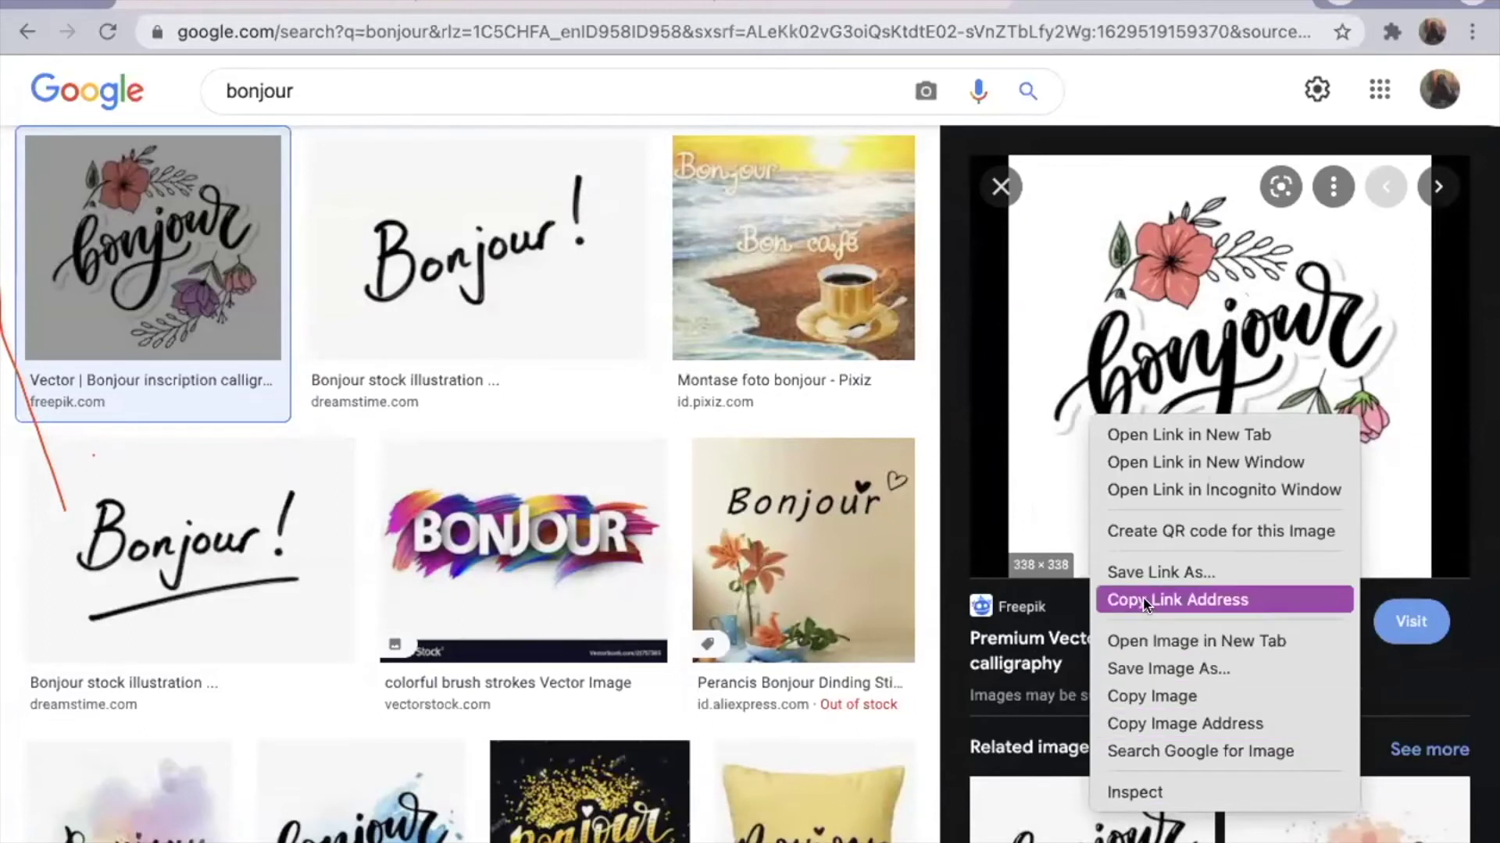
{"action": "left_click", "coordinate": [1127, 724]}
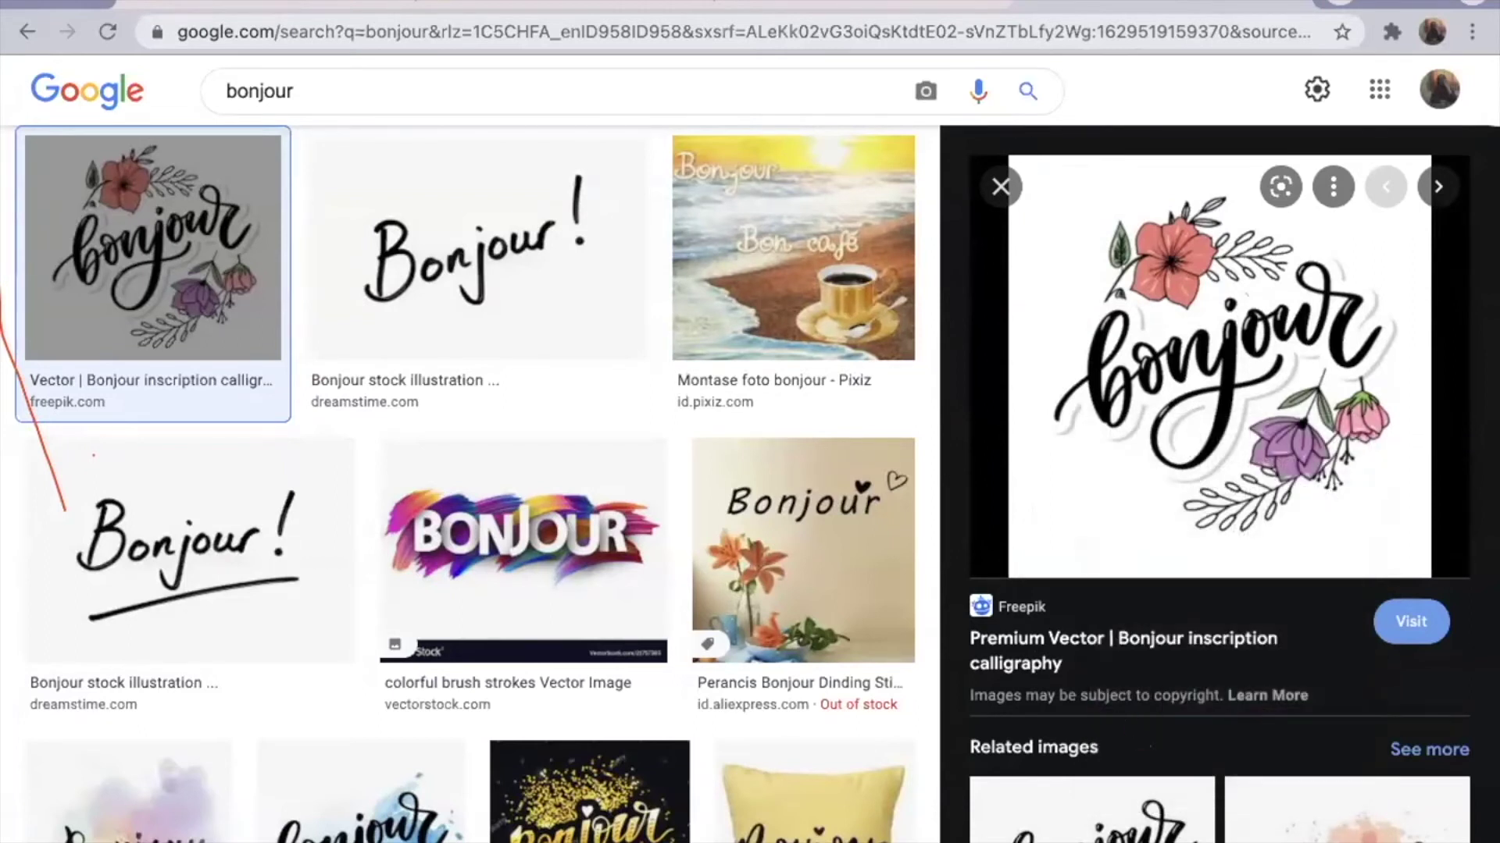
- Return to the Quizizz editor and add the copied "bonjour" image link as the picture for the answer explanation (Penjelasan Jawaban)
{"action": "left_click", "coordinate": [844, 1]}
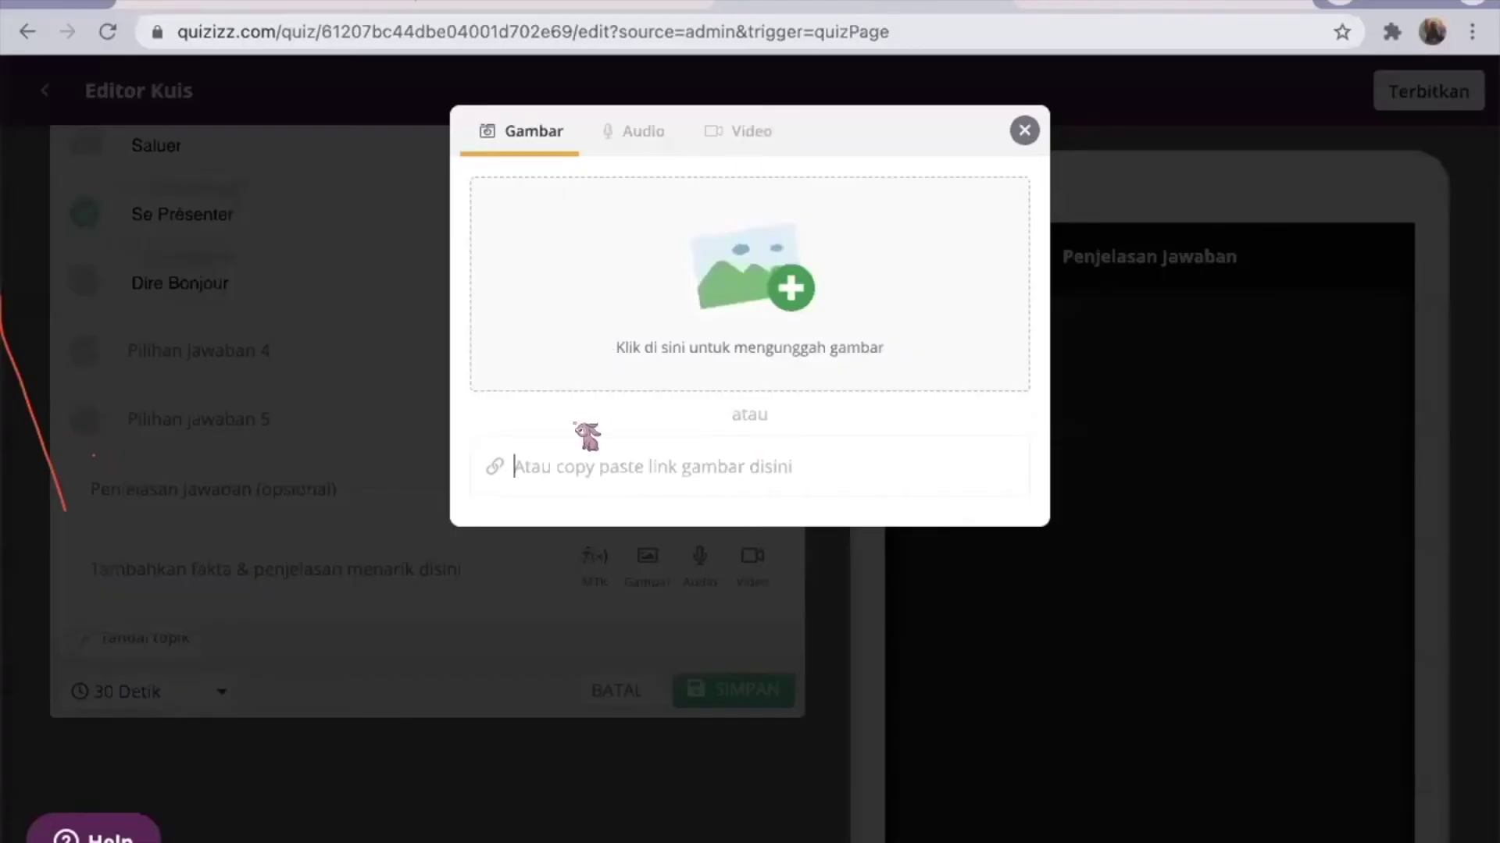
{"action": "left_click", "coordinate": [577, 467]}
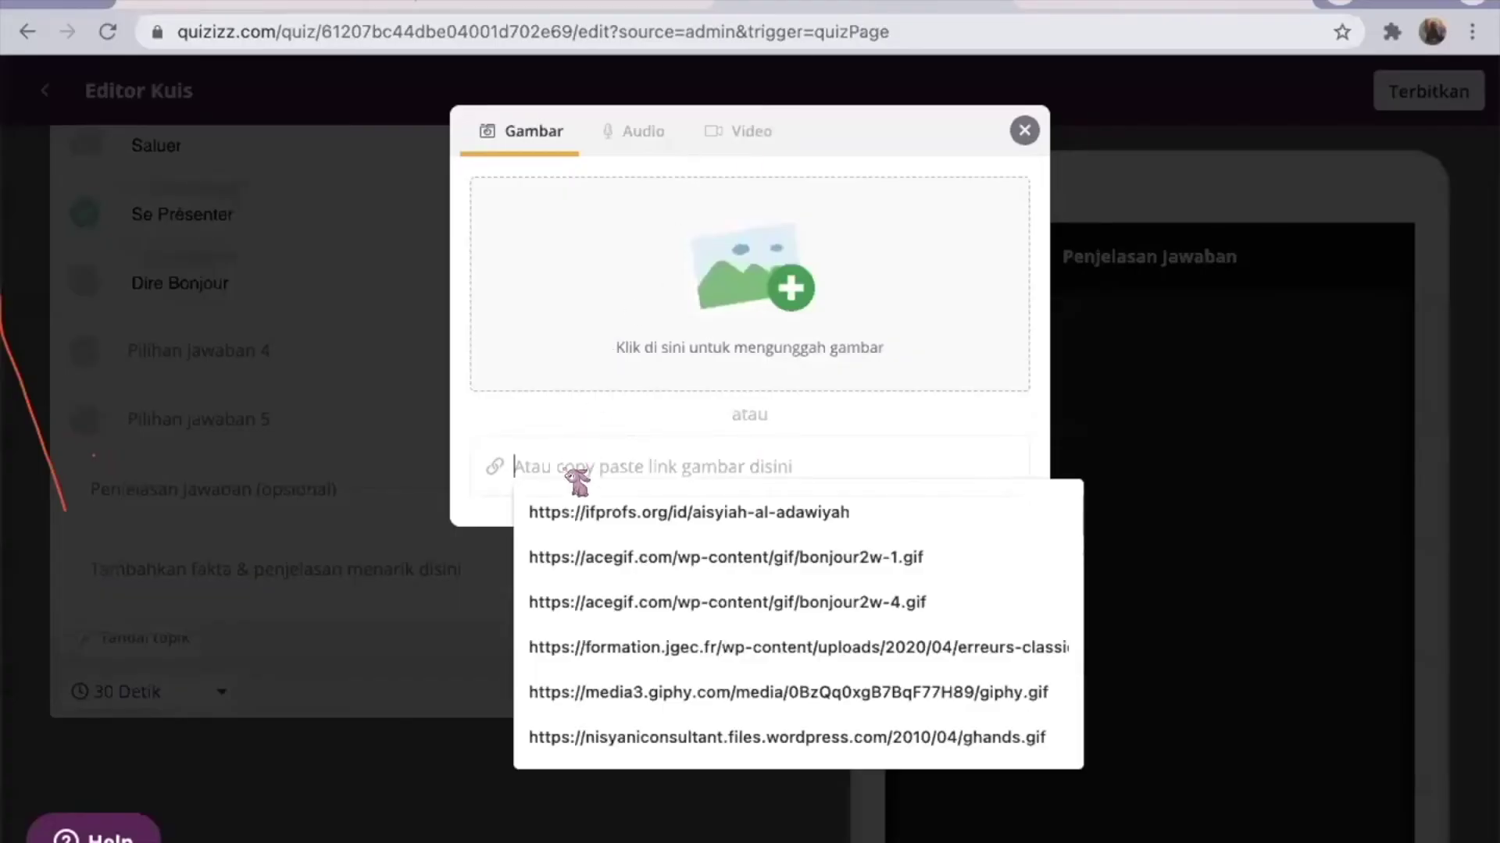
{"action": "right_click", "coordinate": [568, 478]}
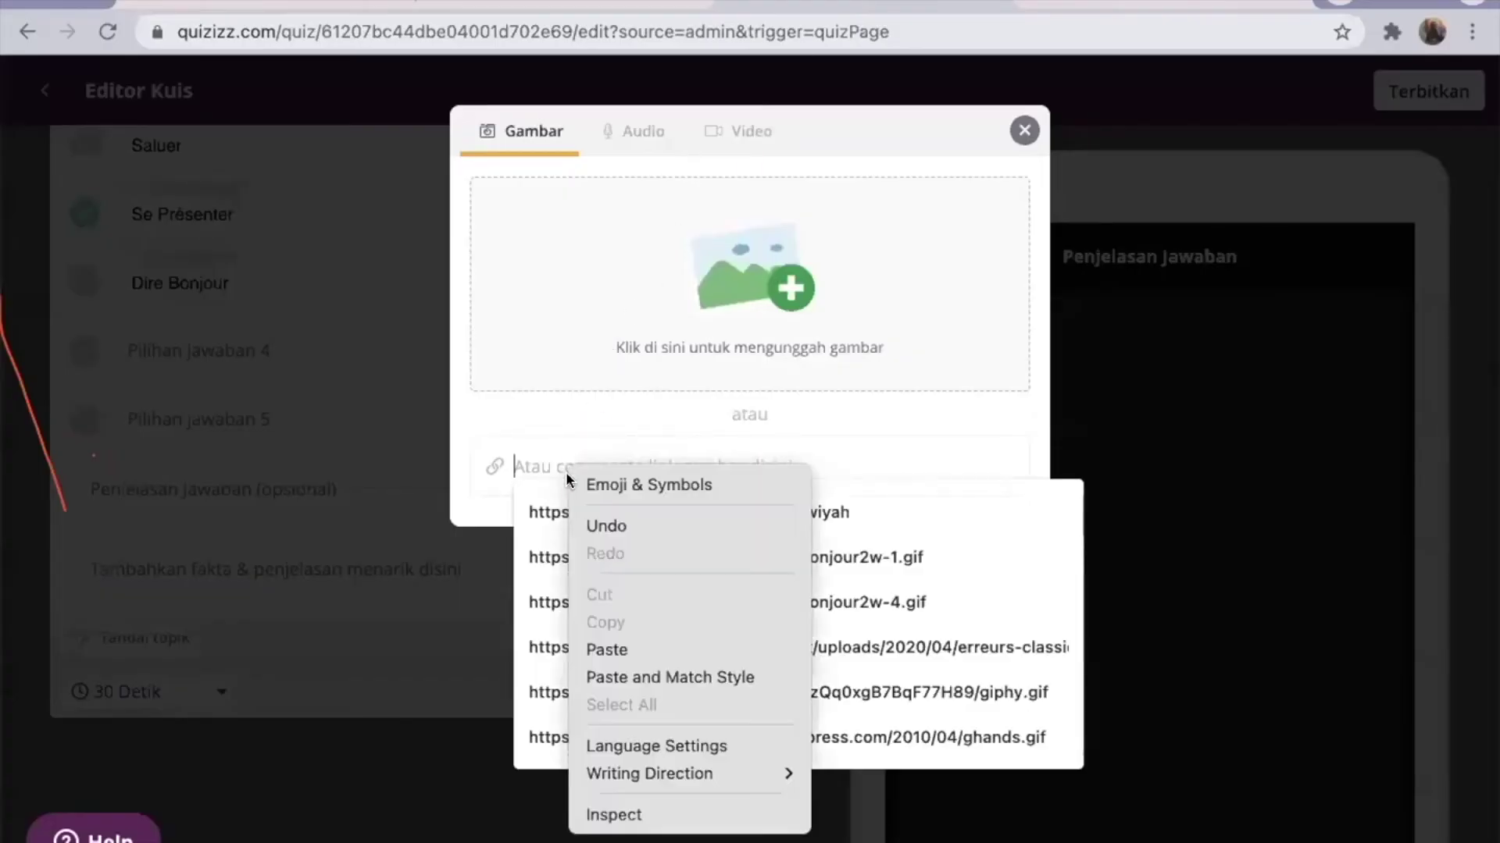
{"action": "left_click", "coordinate": [600, 649]}
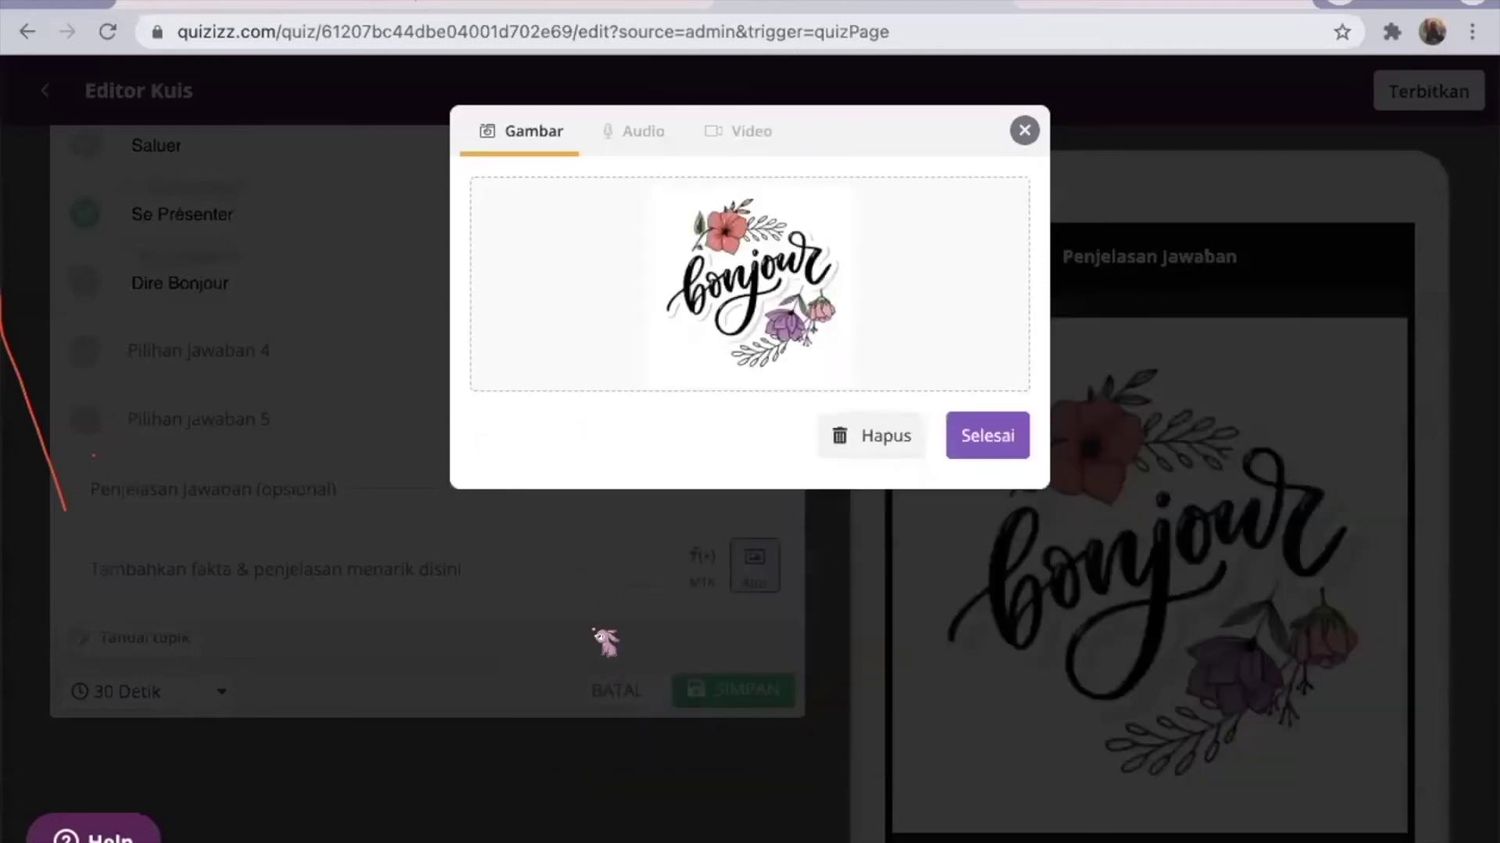
{"action": "left_click", "coordinate": [978, 437]}
{"action": "scroll", "coordinate": [991, 453], "scroll_direction": "down", "scroll_amount": 2}
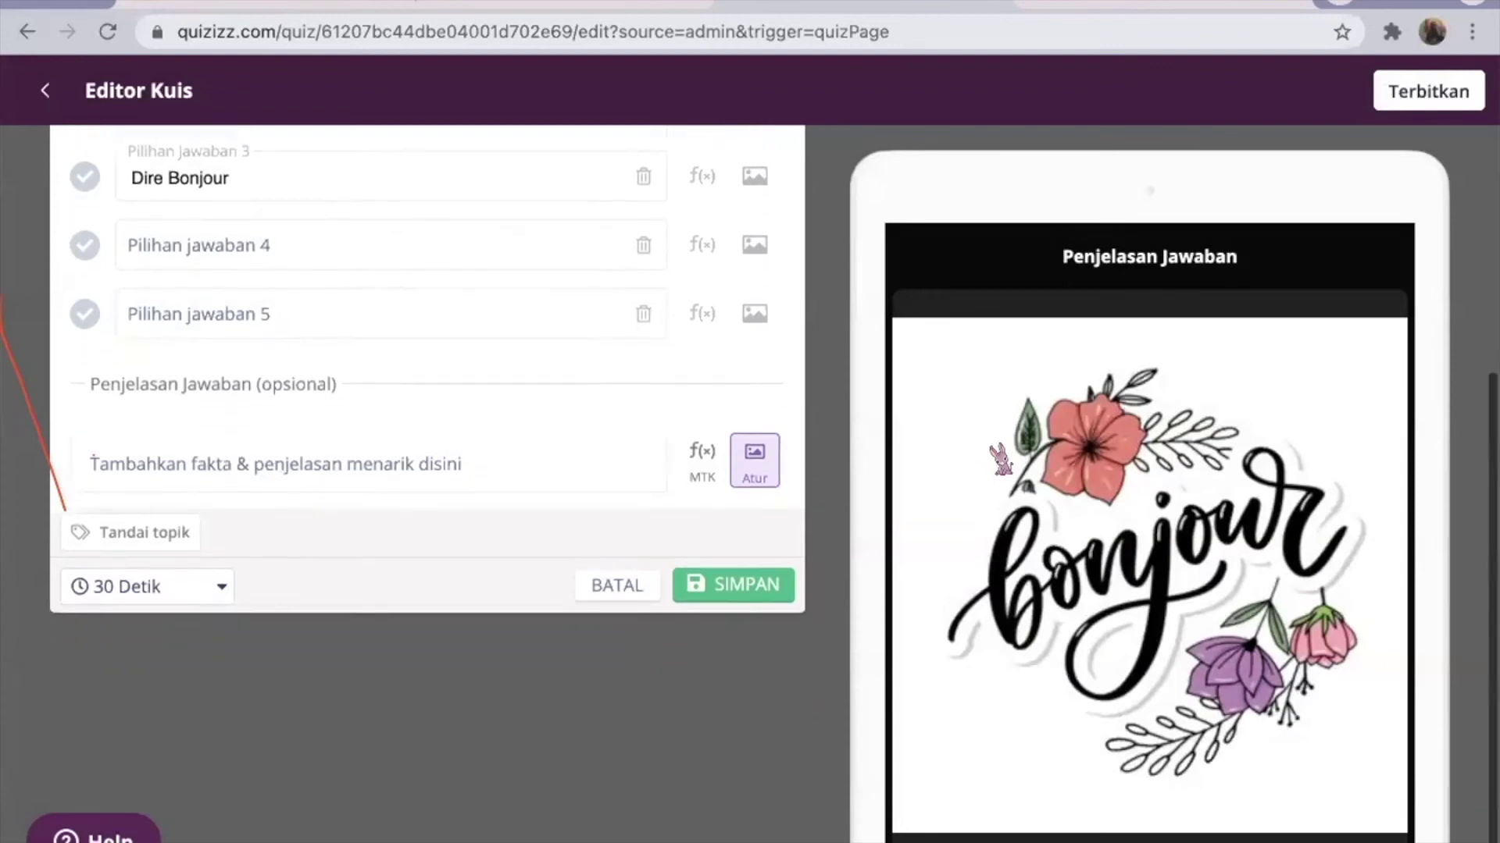
{"action": "scroll", "coordinate": [1066, 287], "scroll_direction": "up", "scroll_amount": 3}
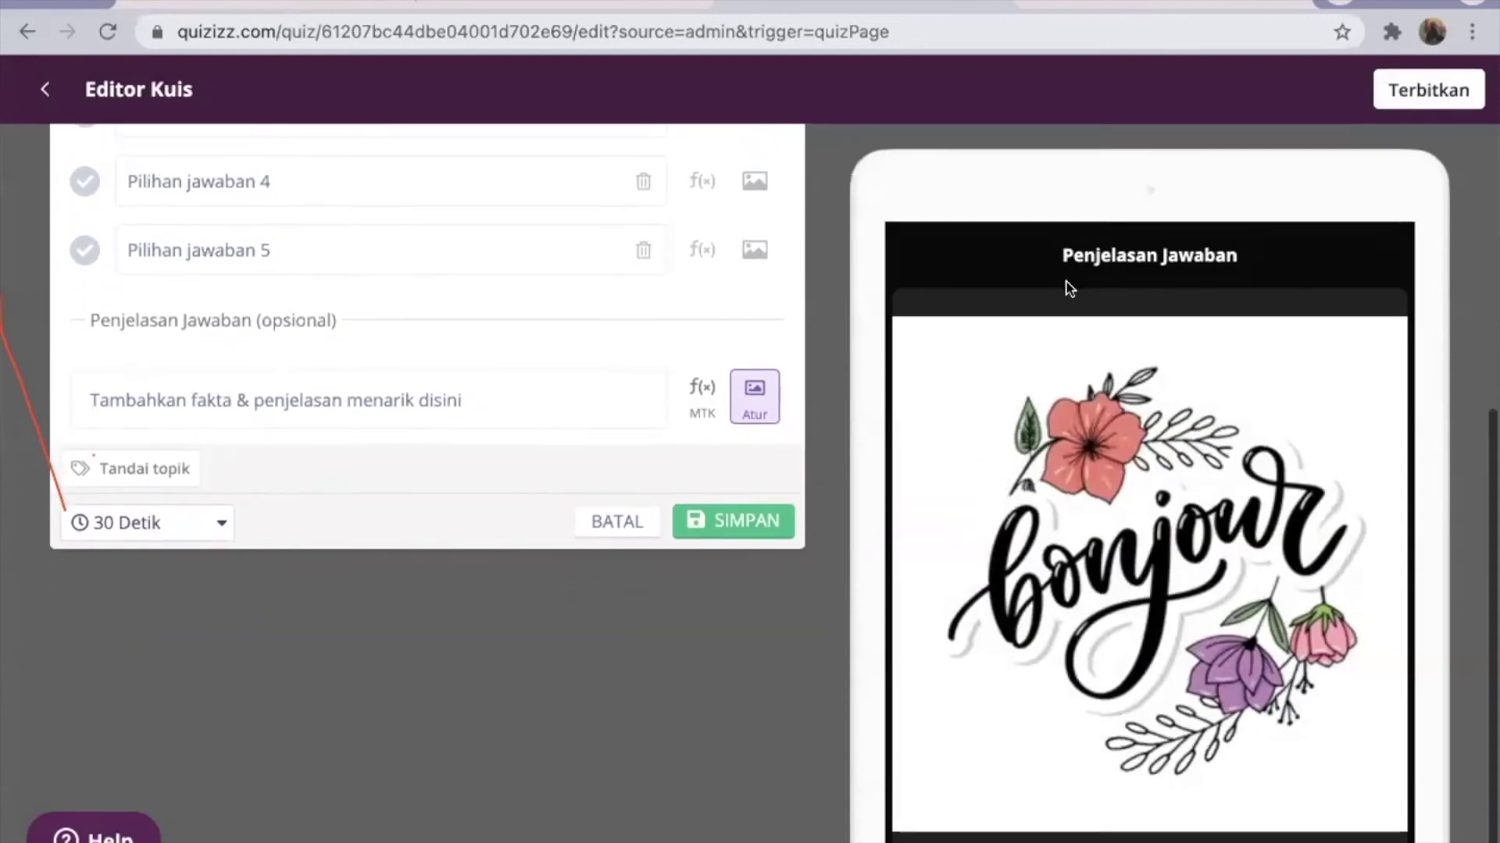
- Look at the Audio and Video attachment options for the answer explanation, then close the media dialog
{"action": "left_click", "coordinate": [592, 652]}
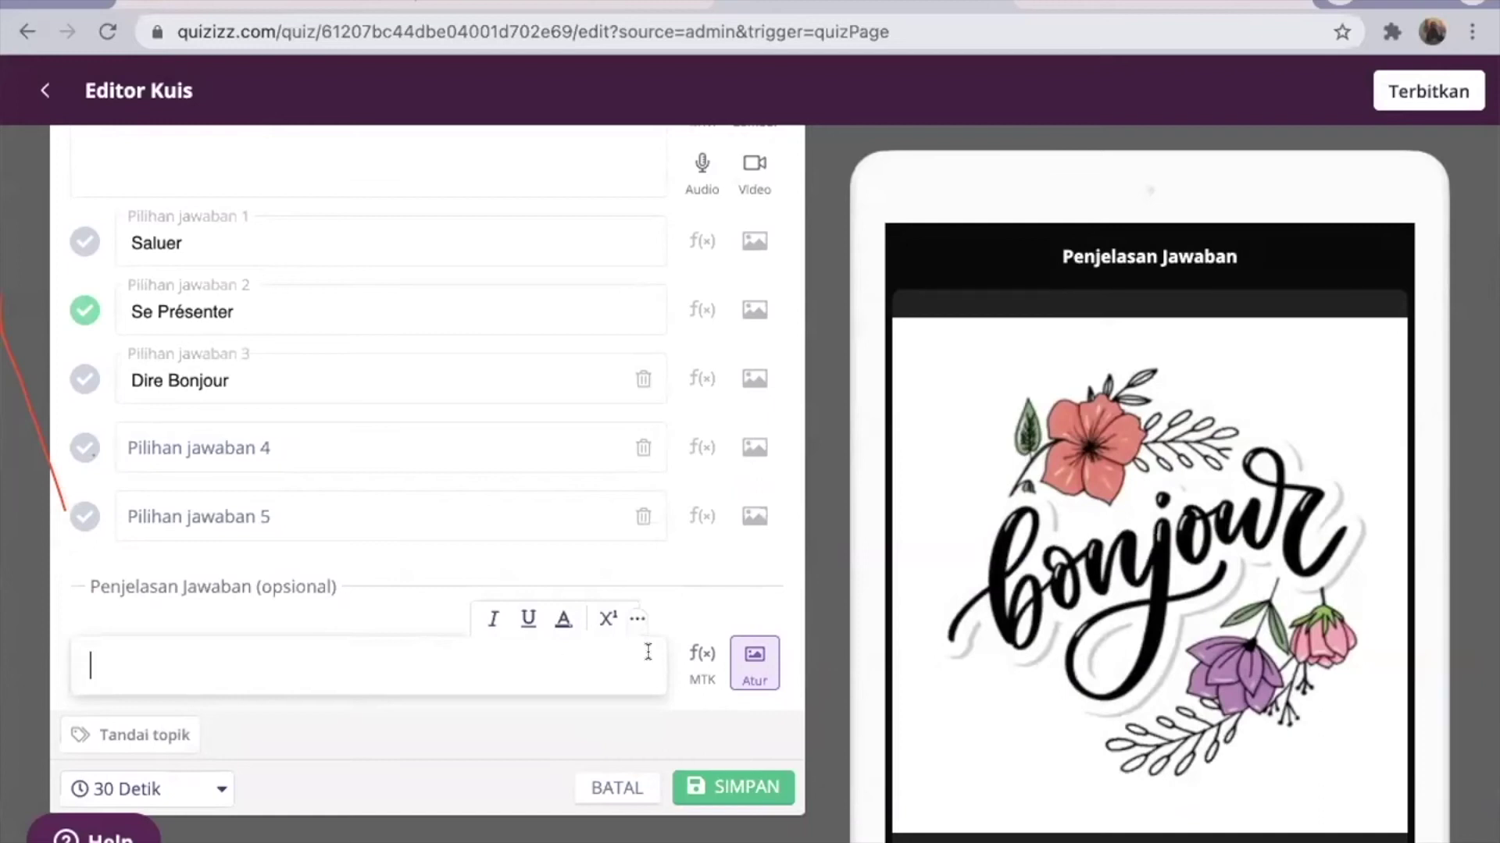
{"action": "left_click", "coordinate": [755, 662]}
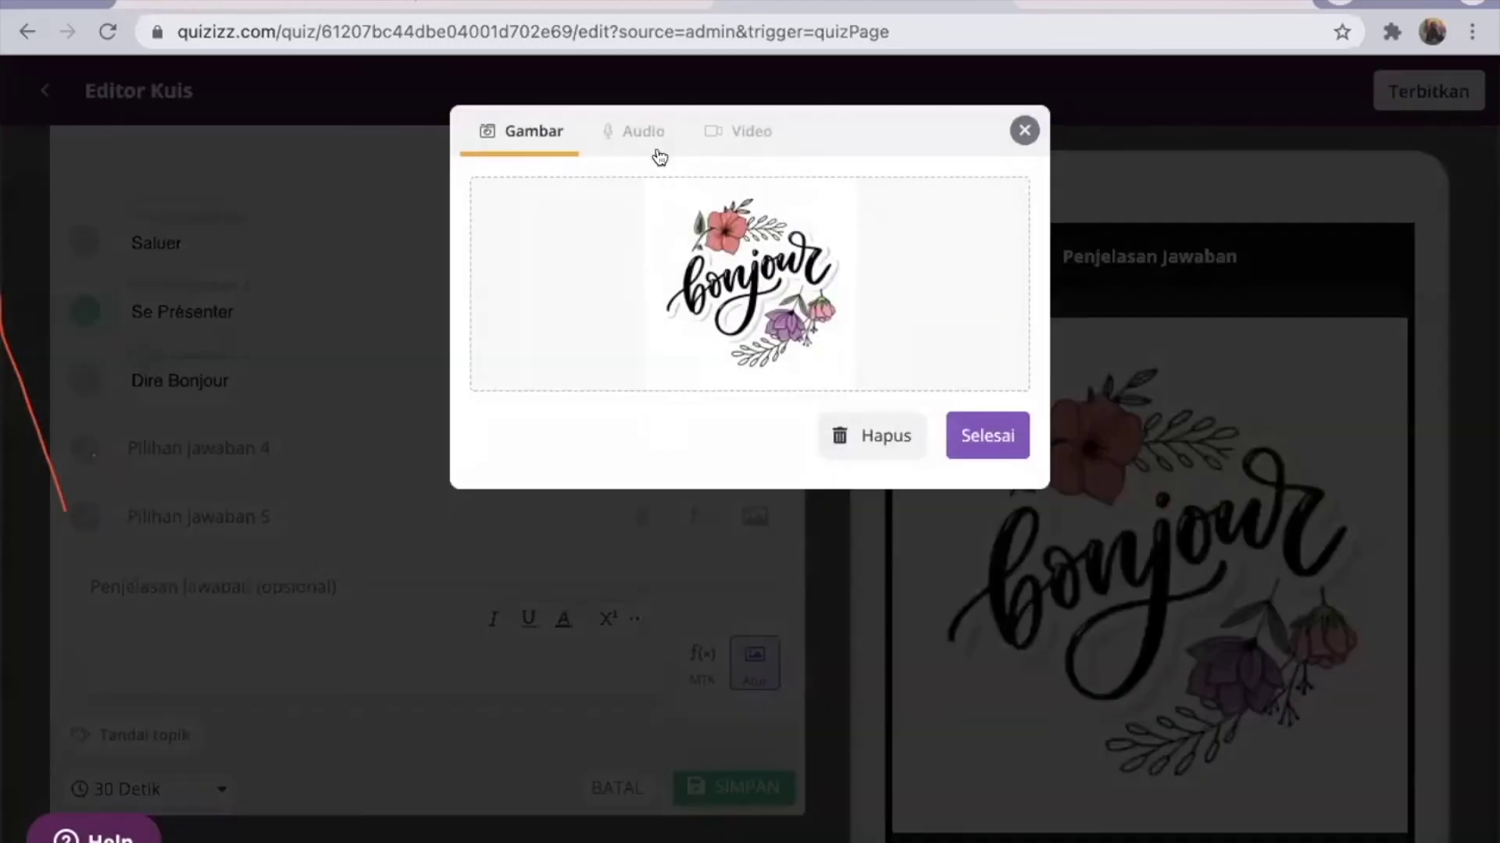
{"action": "left_click", "coordinate": [647, 142]}
{"action": "left_click", "coordinate": [720, 131]}
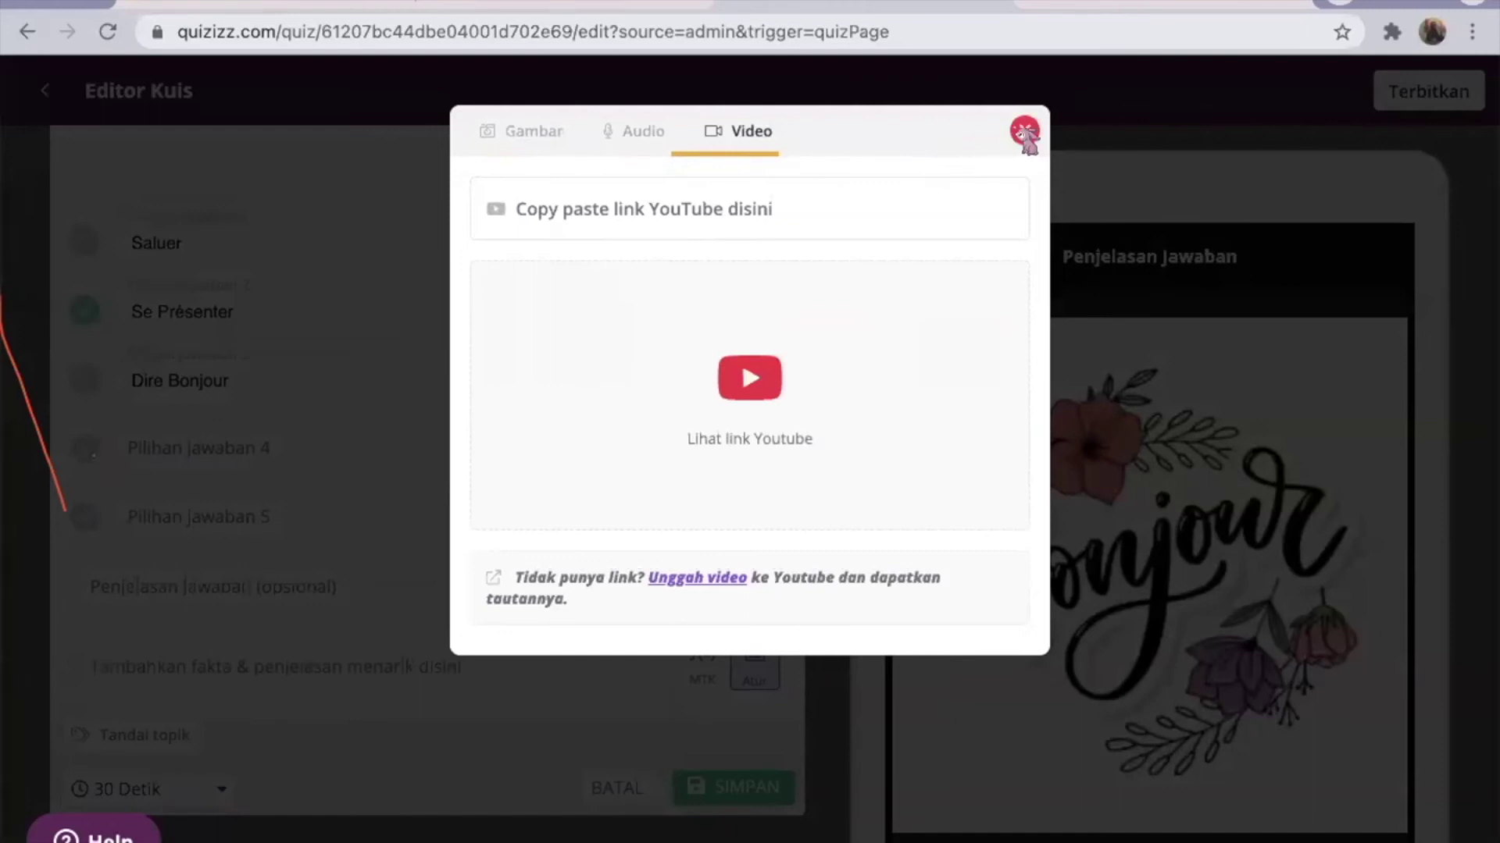
{"action": "left_click", "coordinate": [1024, 130]}
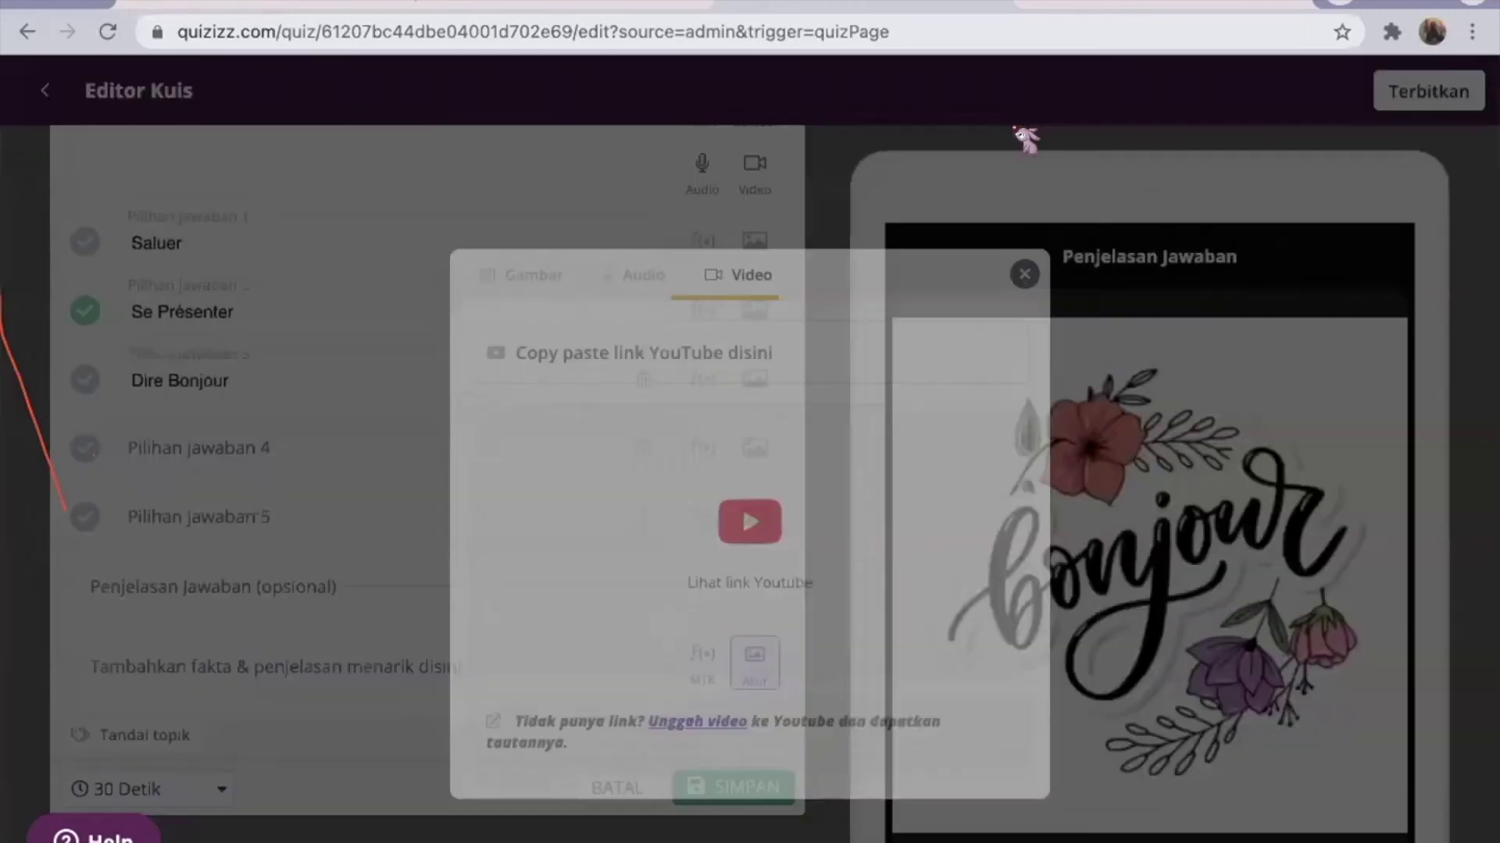
- Review the question and its answers, and look at the equation editor (MTK) for the question text before closing it
{"action": "scroll", "coordinate": [583, 542], "scroll_direction": "up", "scroll_amount": 3}
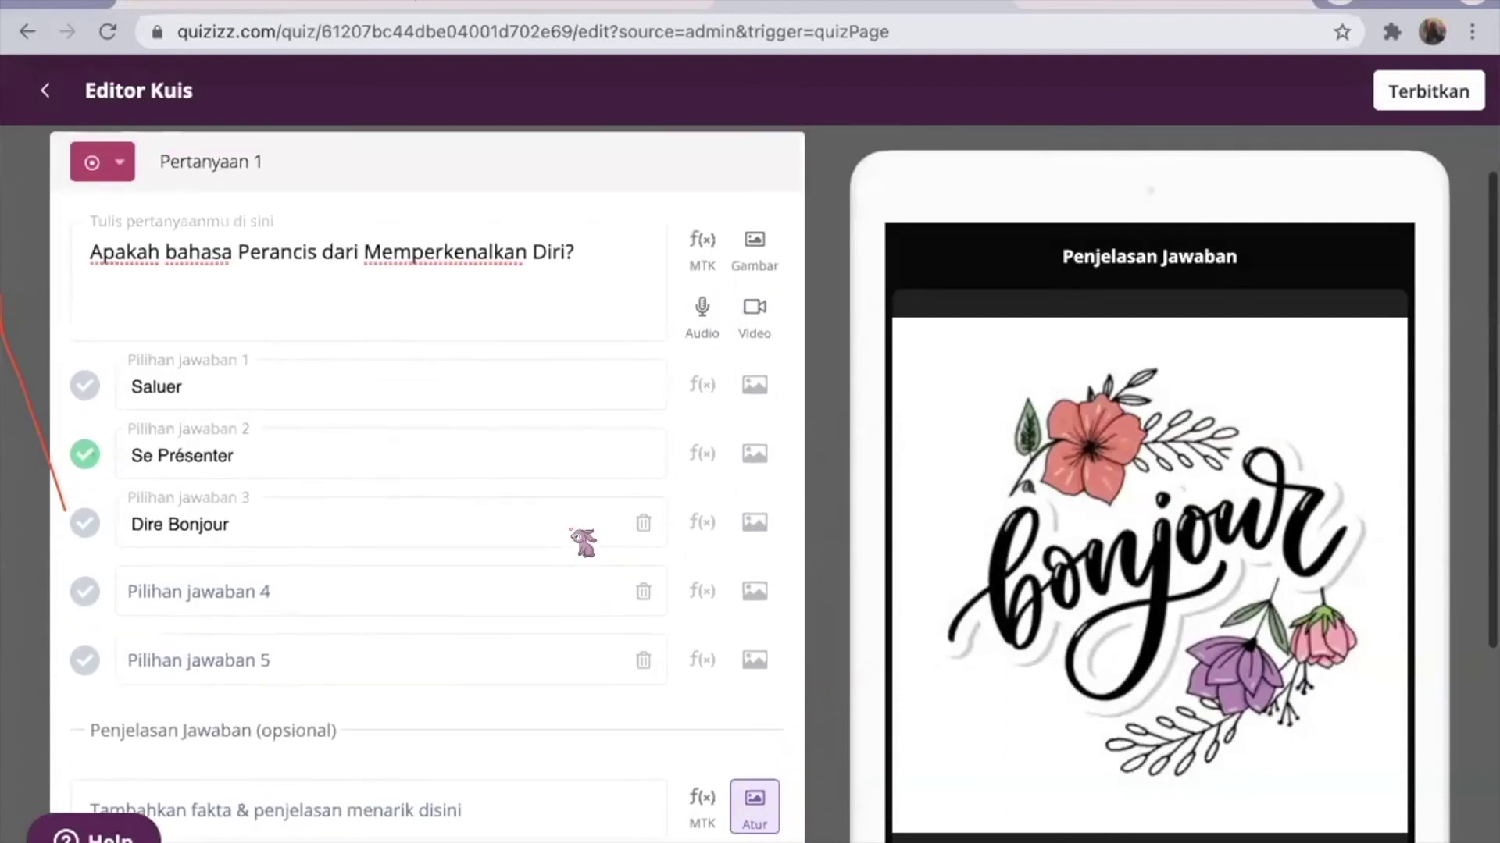
{"action": "scroll", "coordinate": [582, 555], "scroll_direction": "down", "scroll_amount": 2}
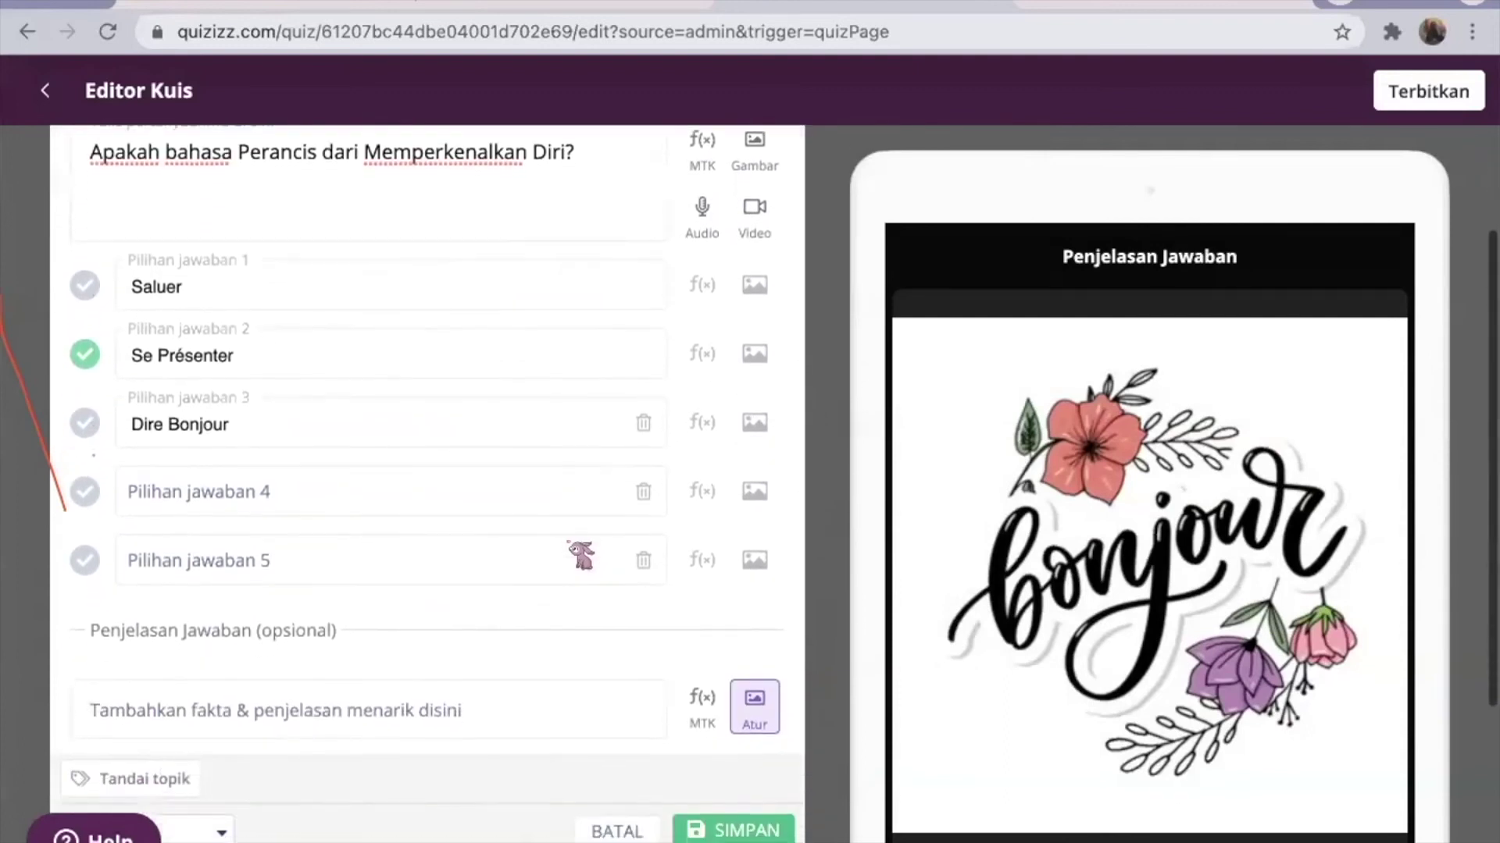
{"action": "scroll", "coordinate": [581, 555], "scroll_direction": "up", "scroll_amount": 2}
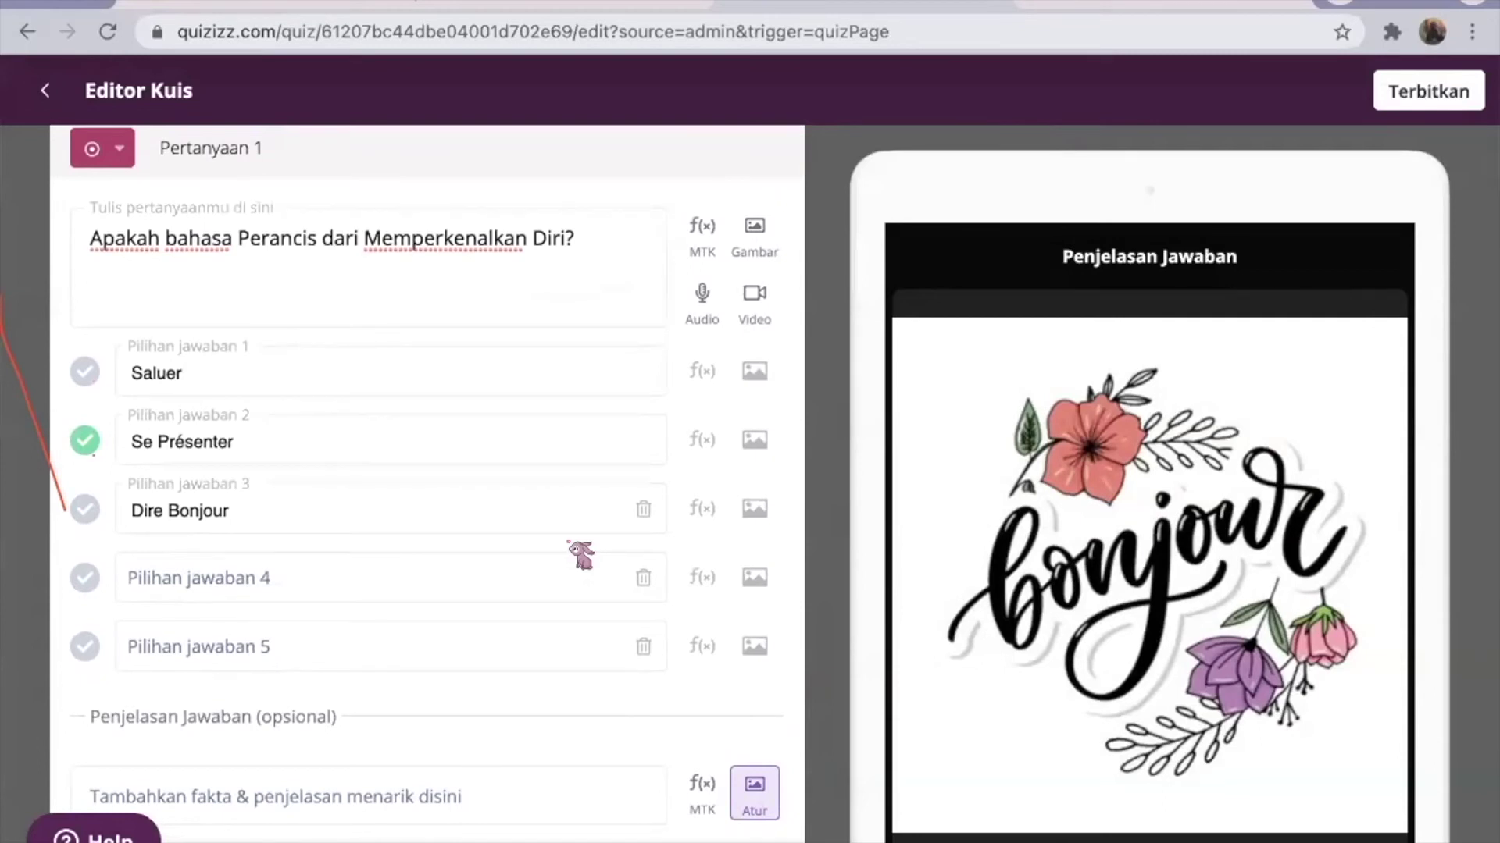
{"action": "left_click", "coordinate": [592, 244]}
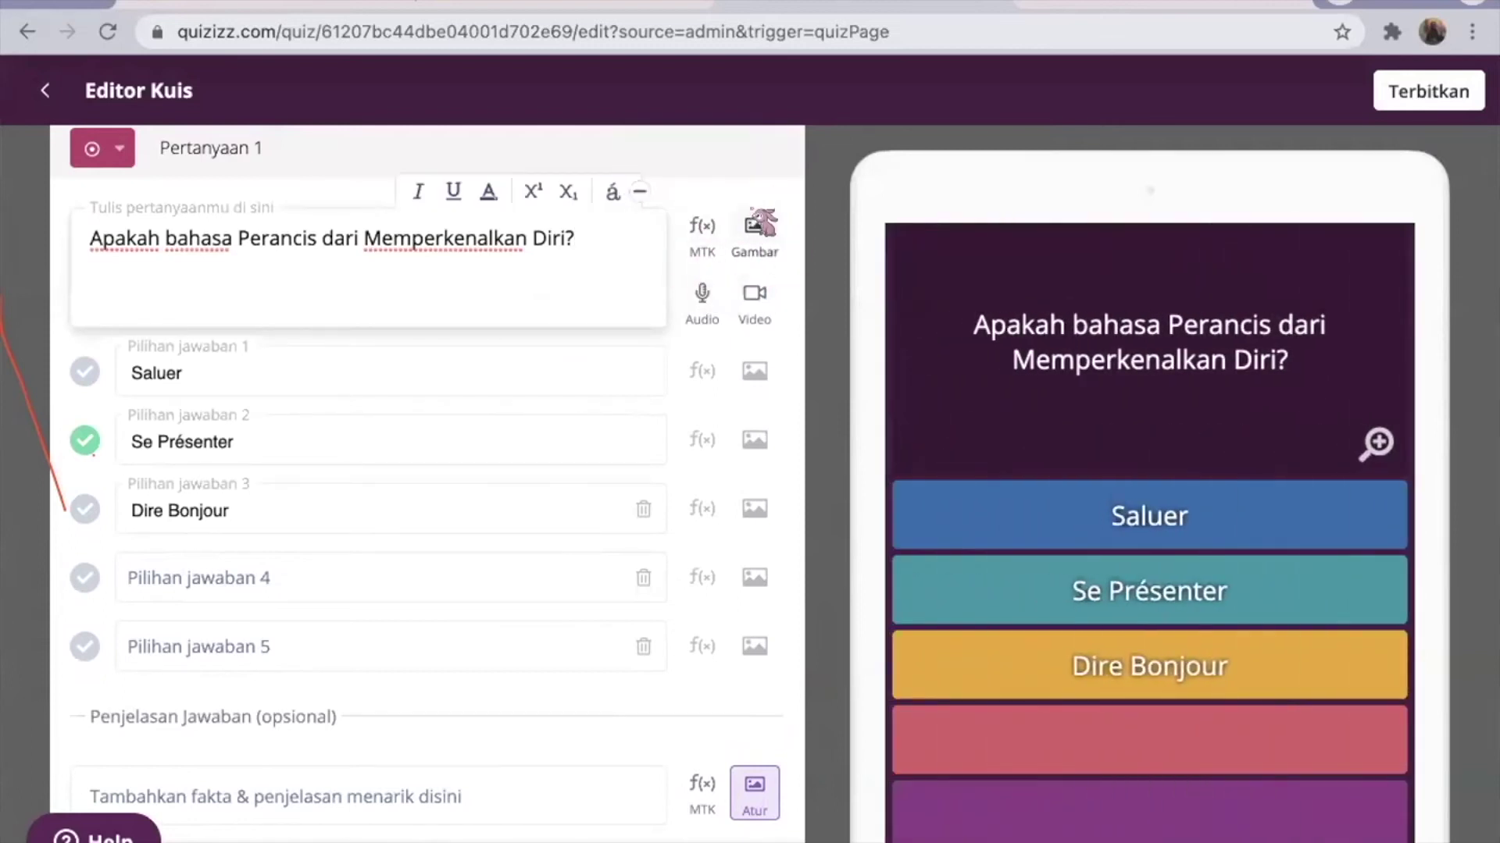
{"action": "left_click", "coordinate": [702, 232]}
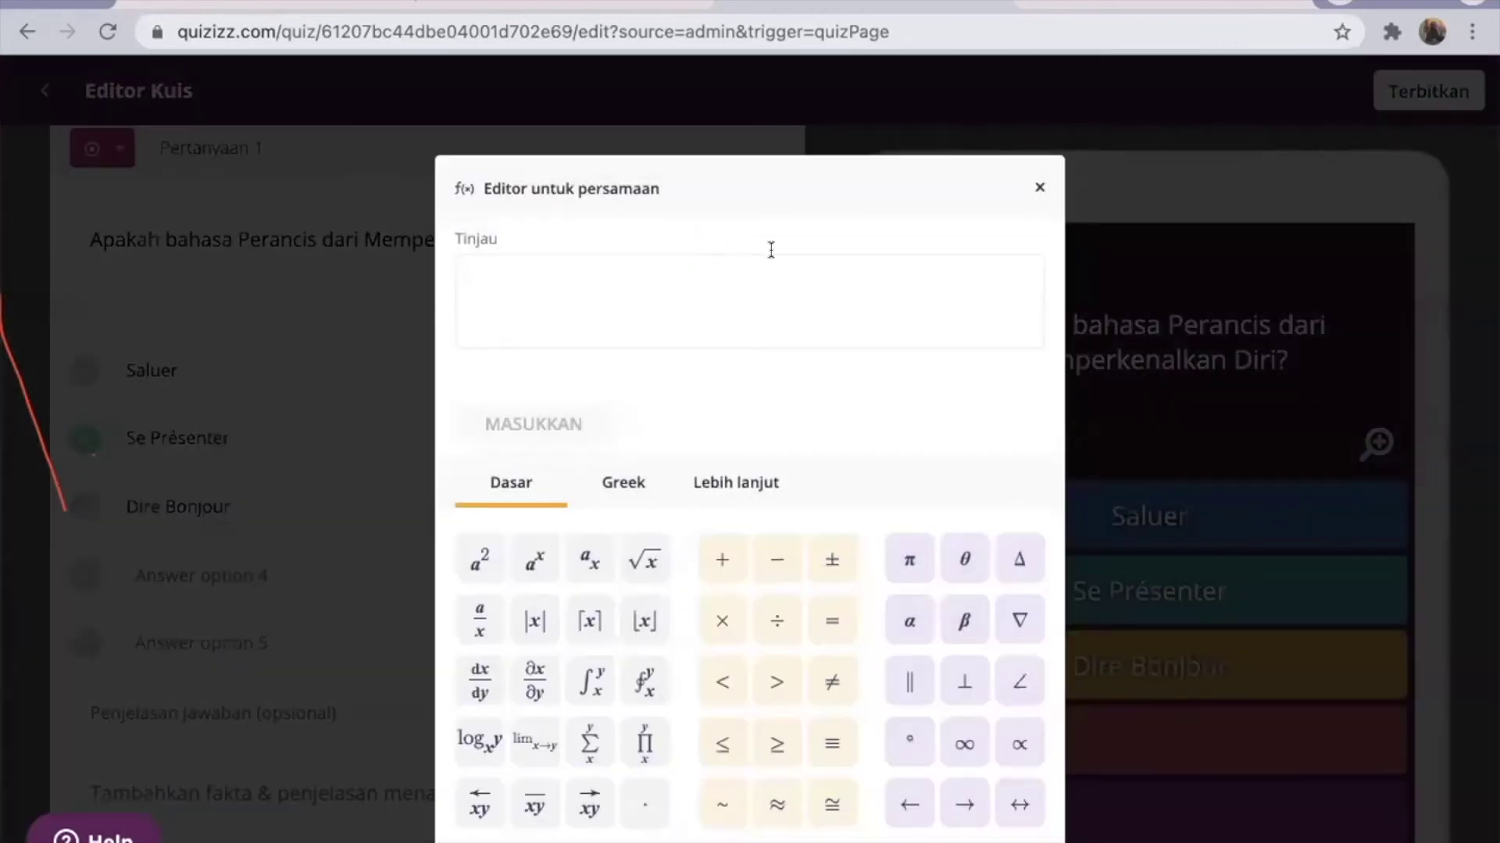
{"action": "left_click", "coordinate": [1040, 188]}
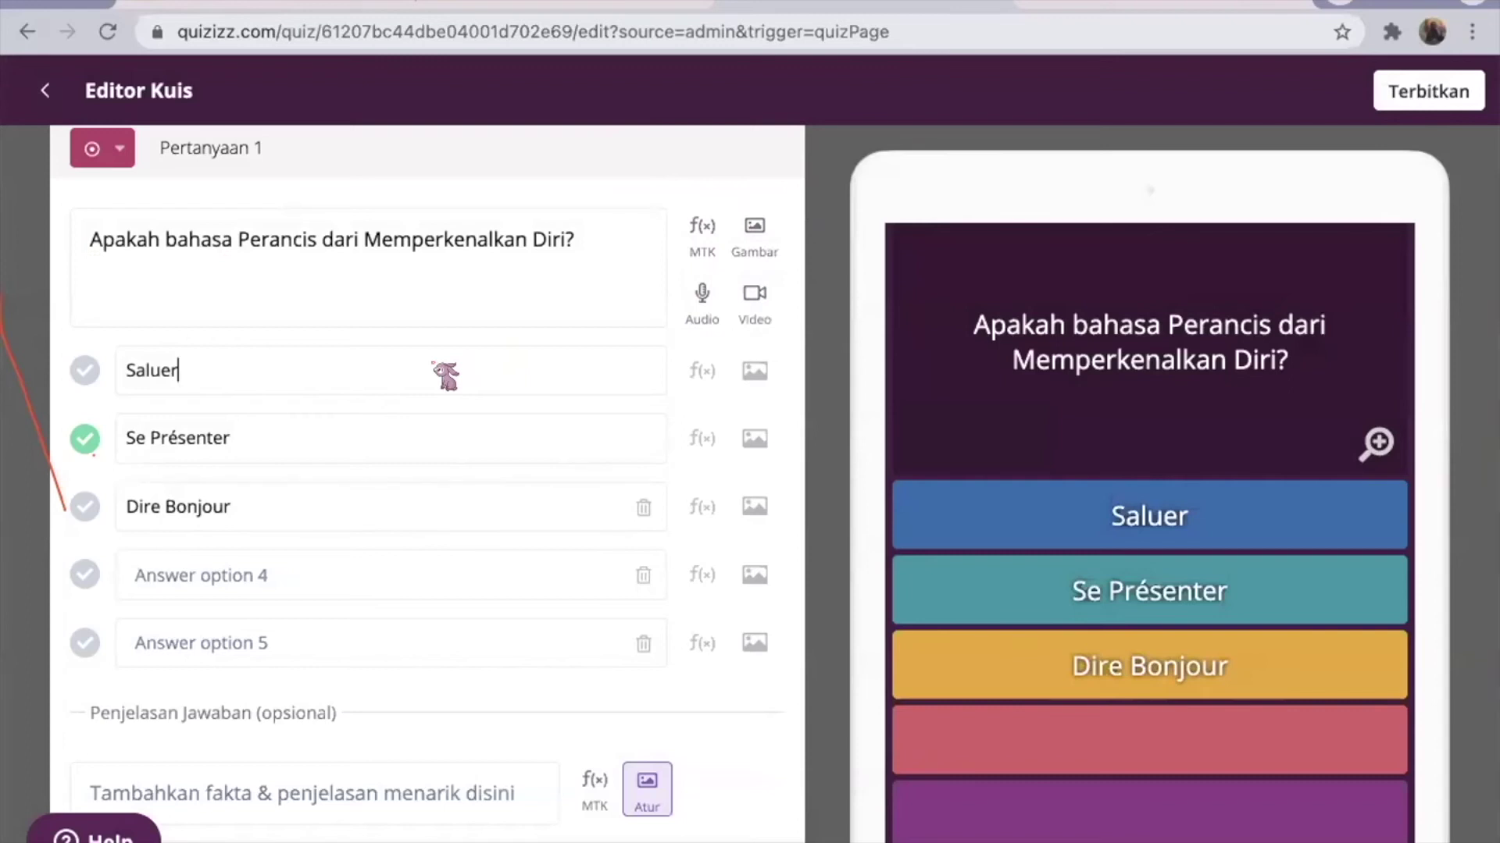
- Set the time limit of question 1 to 45 seconds (45 Detik) and save the question
{"action": "left_click", "coordinate": [411, 365]}
{"action": "scroll", "coordinate": [332, 370], "scroll_direction": "down", "scroll_amount": 3}
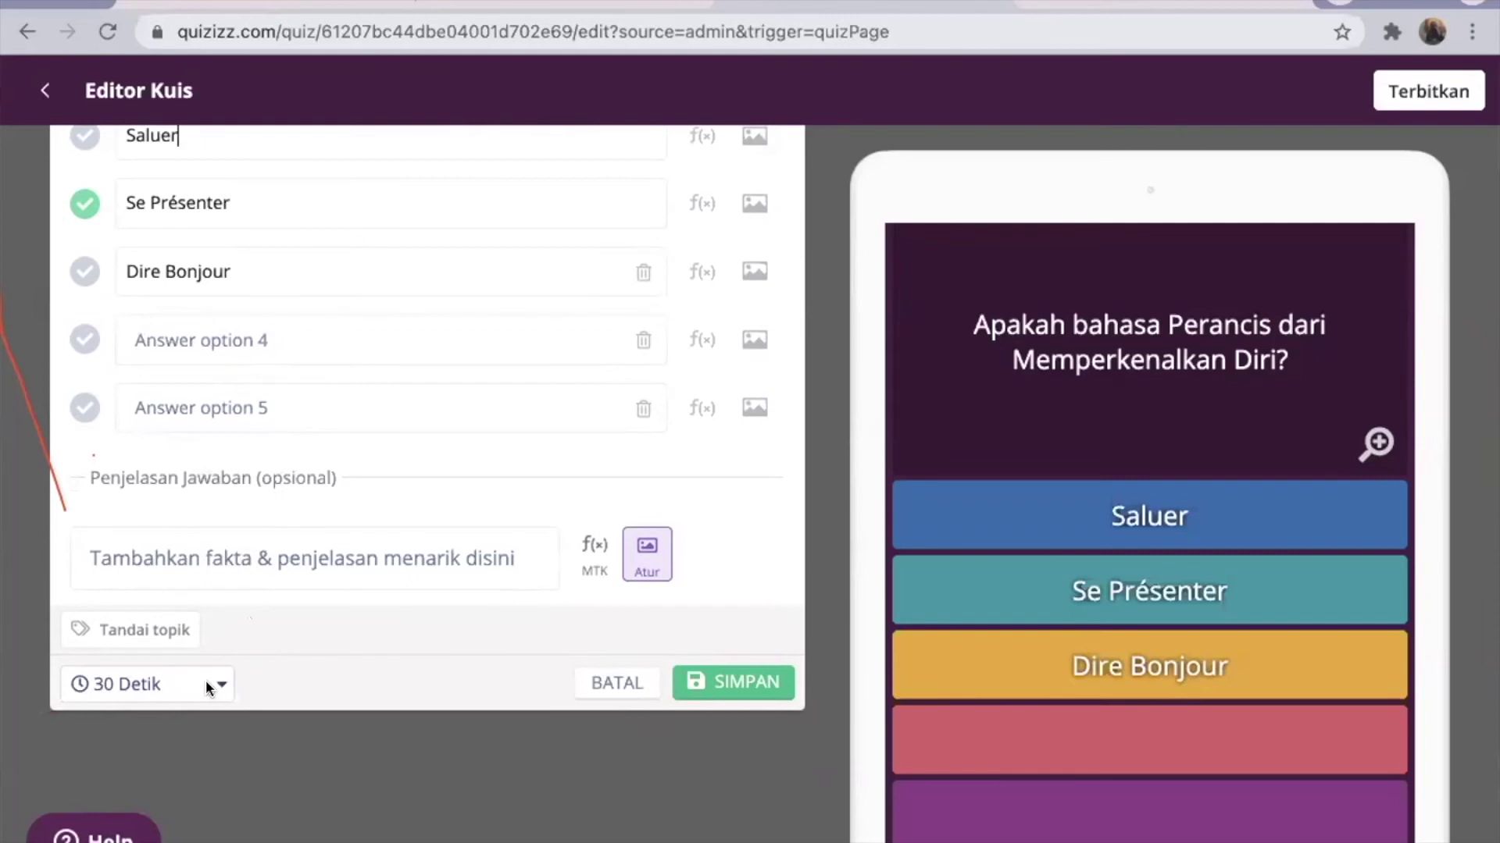
{"action": "scroll", "coordinate": [414, 293], "scroll_direction": "up", "scroll_amount": 2}
{"action": "scroll", "coordinate": [414, 293], "scroll_direction": "up", "scroll_amount": 2}
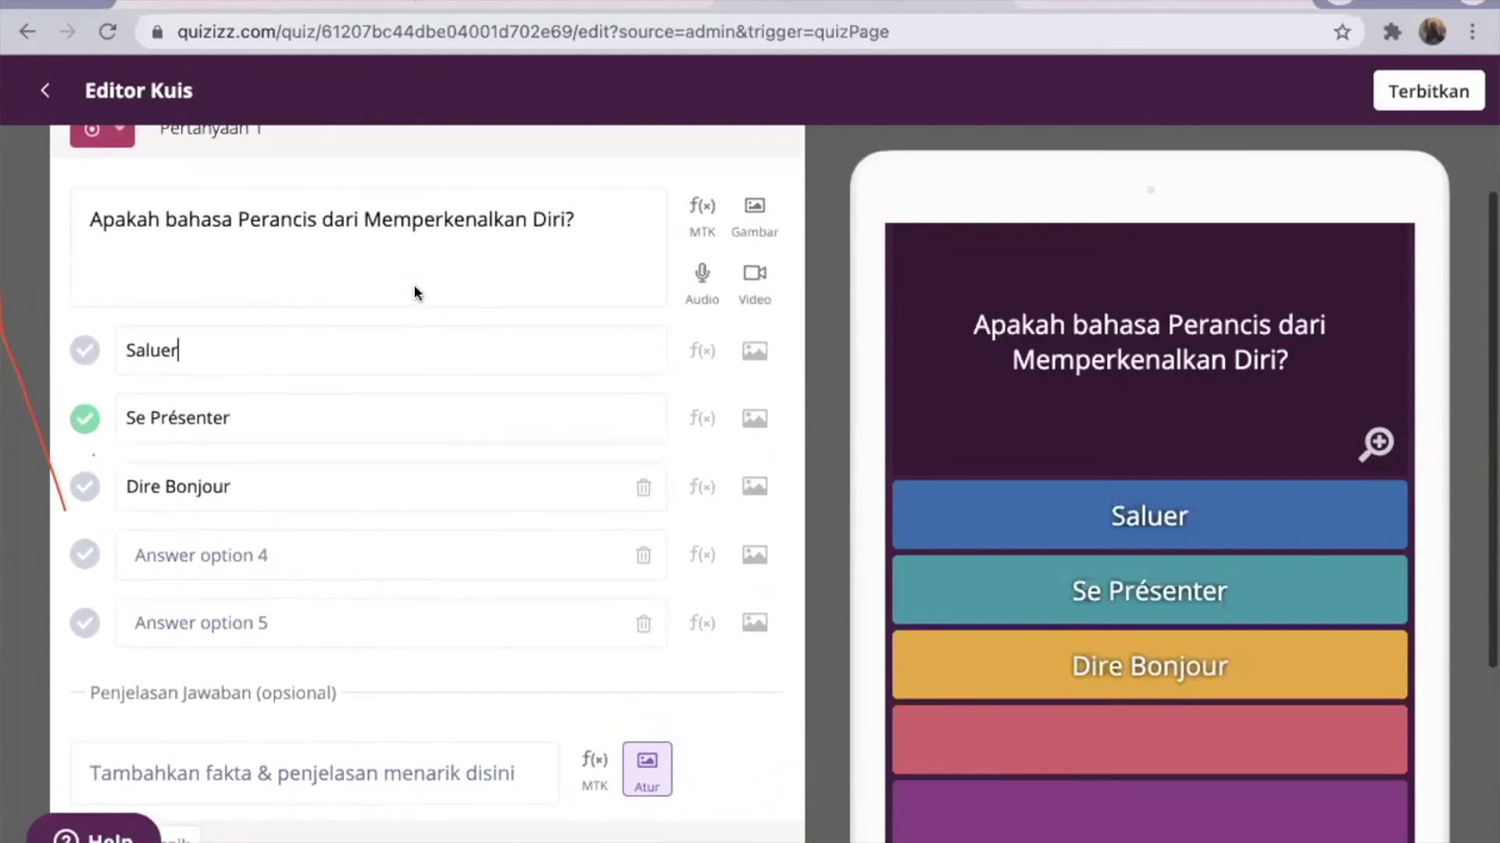
{"action": "scroll", "coordinate": [414, 293], "scroll_direction": "down", "scroll_amount": 3}
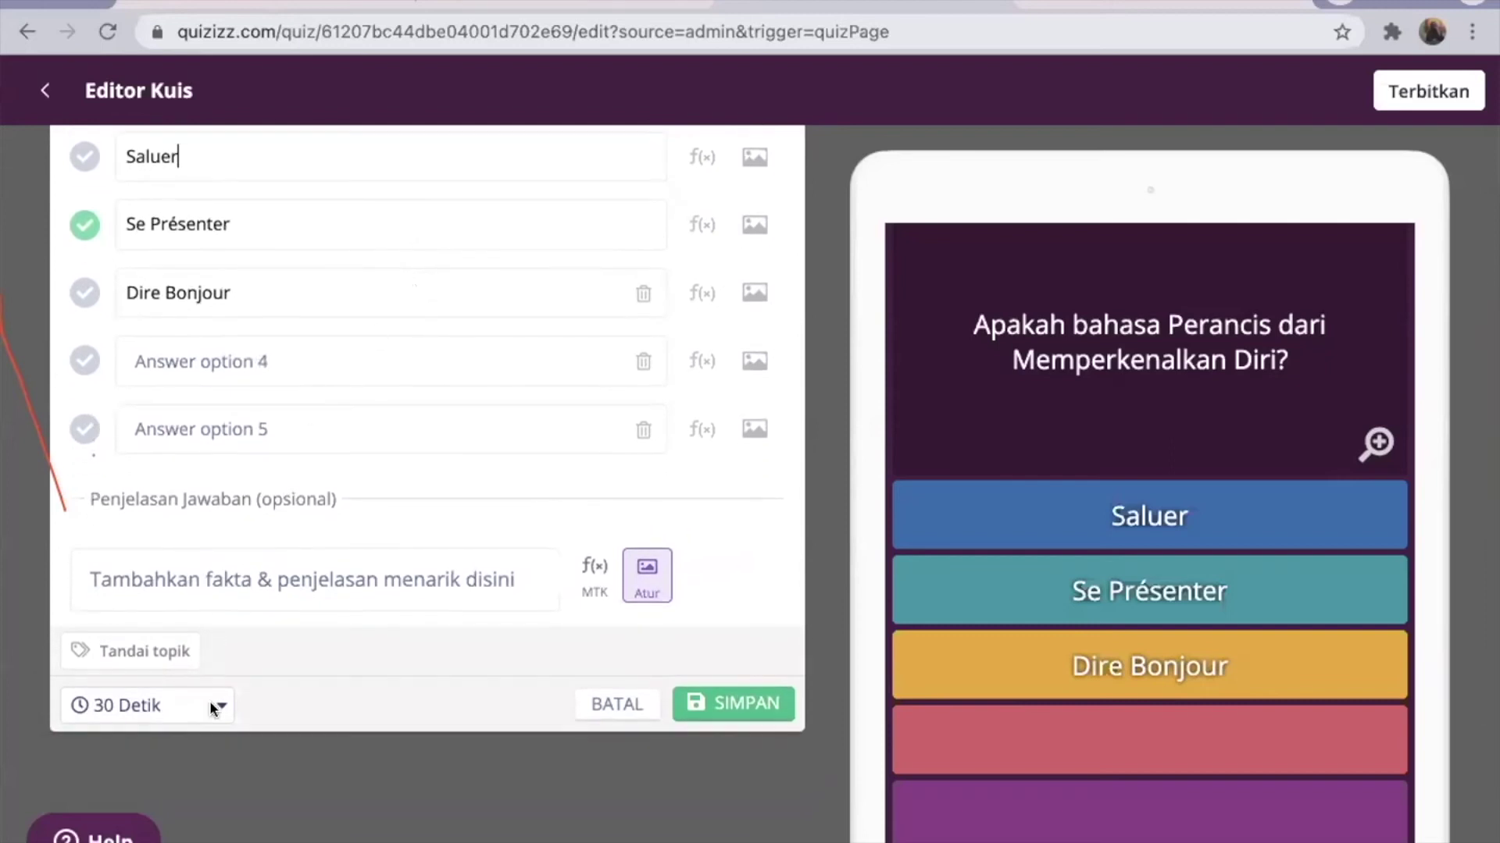
{"action": "left_click", "coordinate": [212, 707]}
{"action": "scroll", "coordinate": [212, 626], "scroll_direction": "down", "scroll_amount": 1}
{"action": "scroll", "coordinate": [212, 627], "scroll_direction": "up", "scroll_amount": 1}
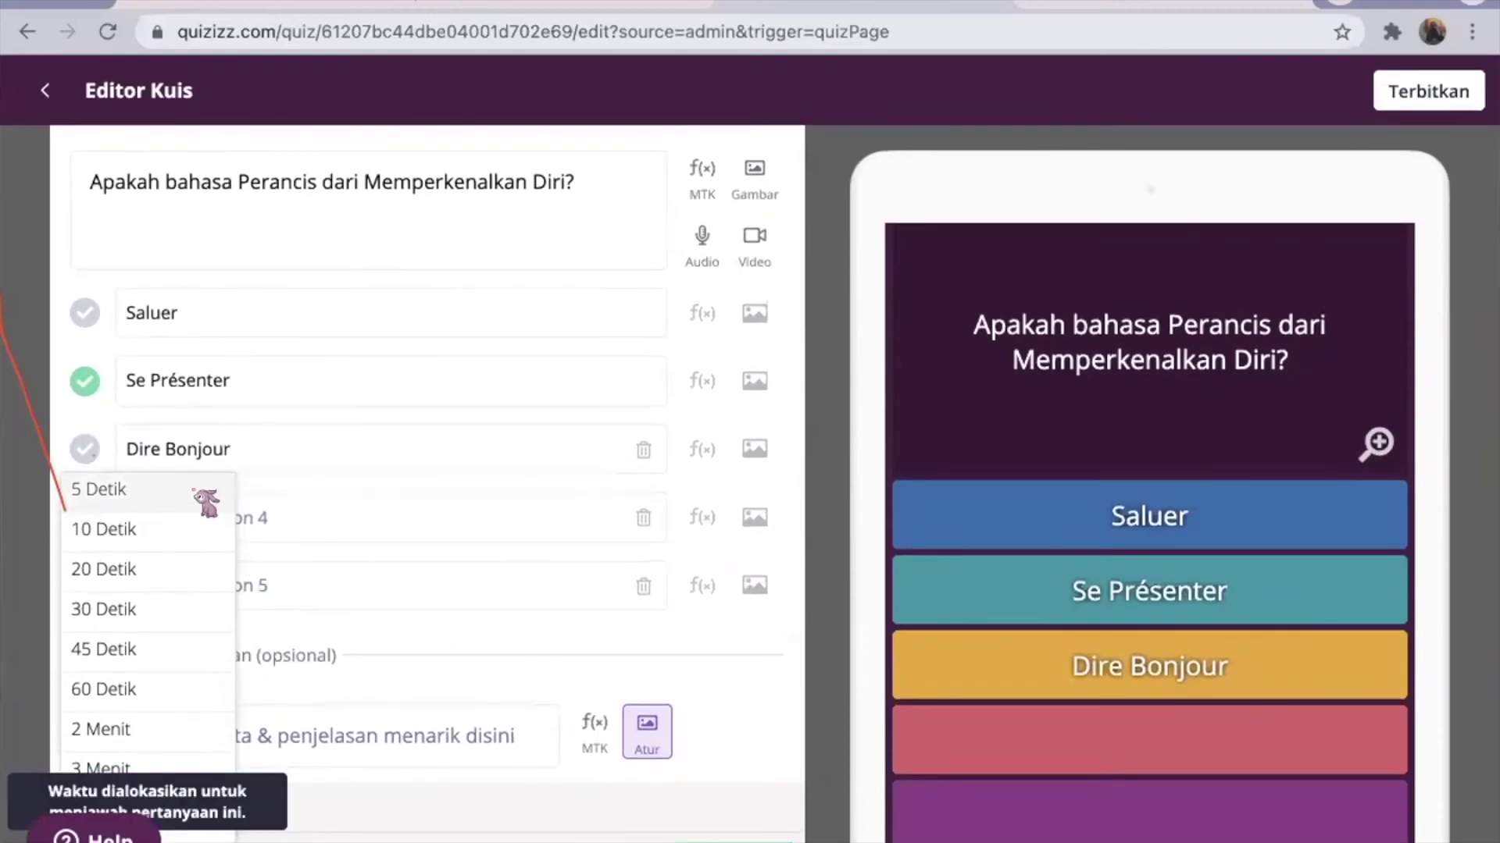
{"action": "scroll", "coordinate": [187, 693], "scroll_direction": "down", "scroll_amount": 2}
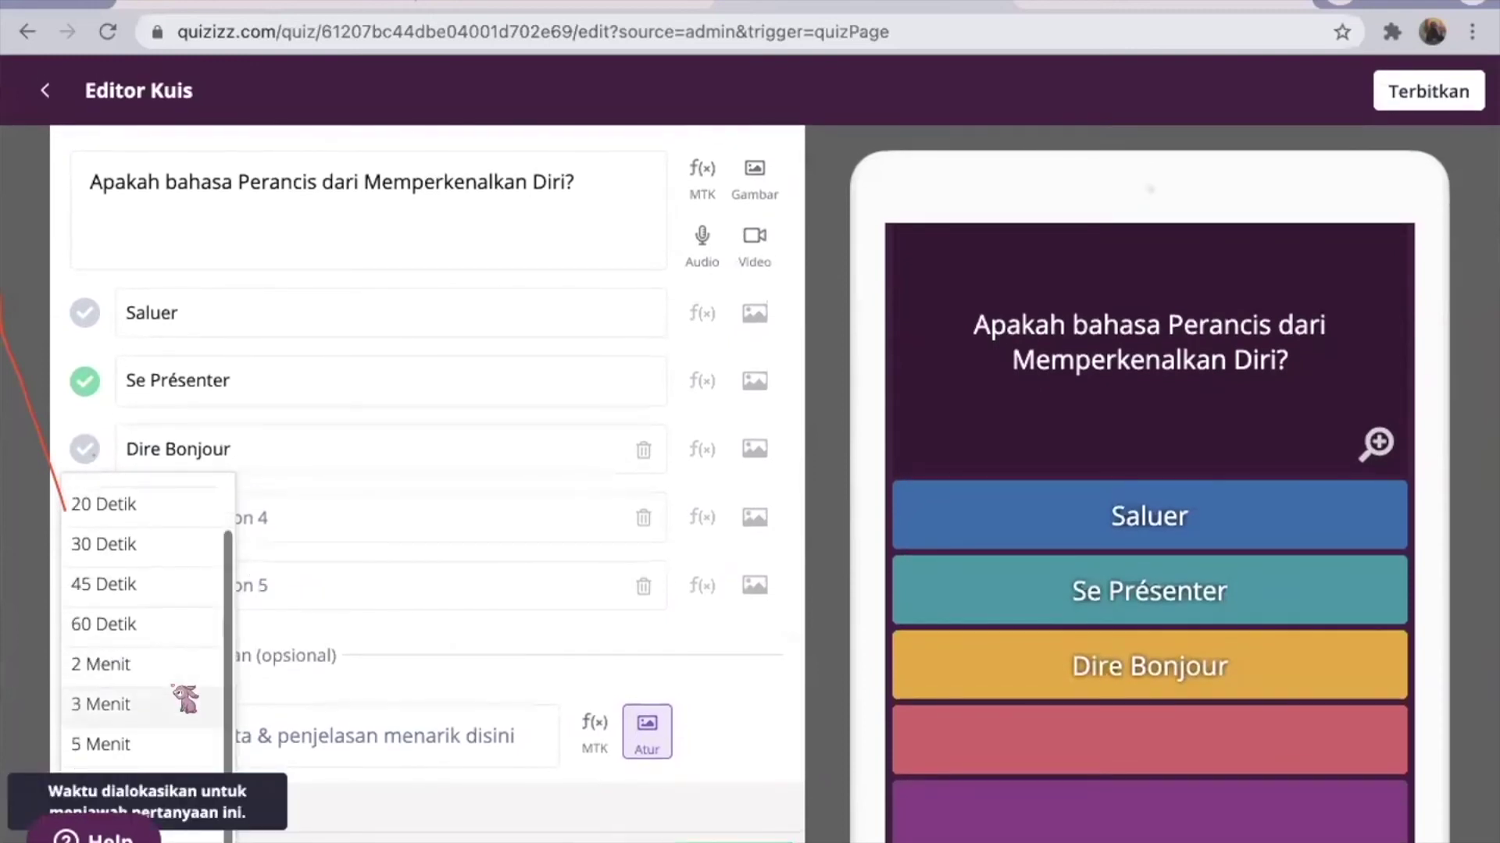
{"action": "scroll", "coordinate": [406, 820], "scroll_direction": "down", "scroll_amount": 1}
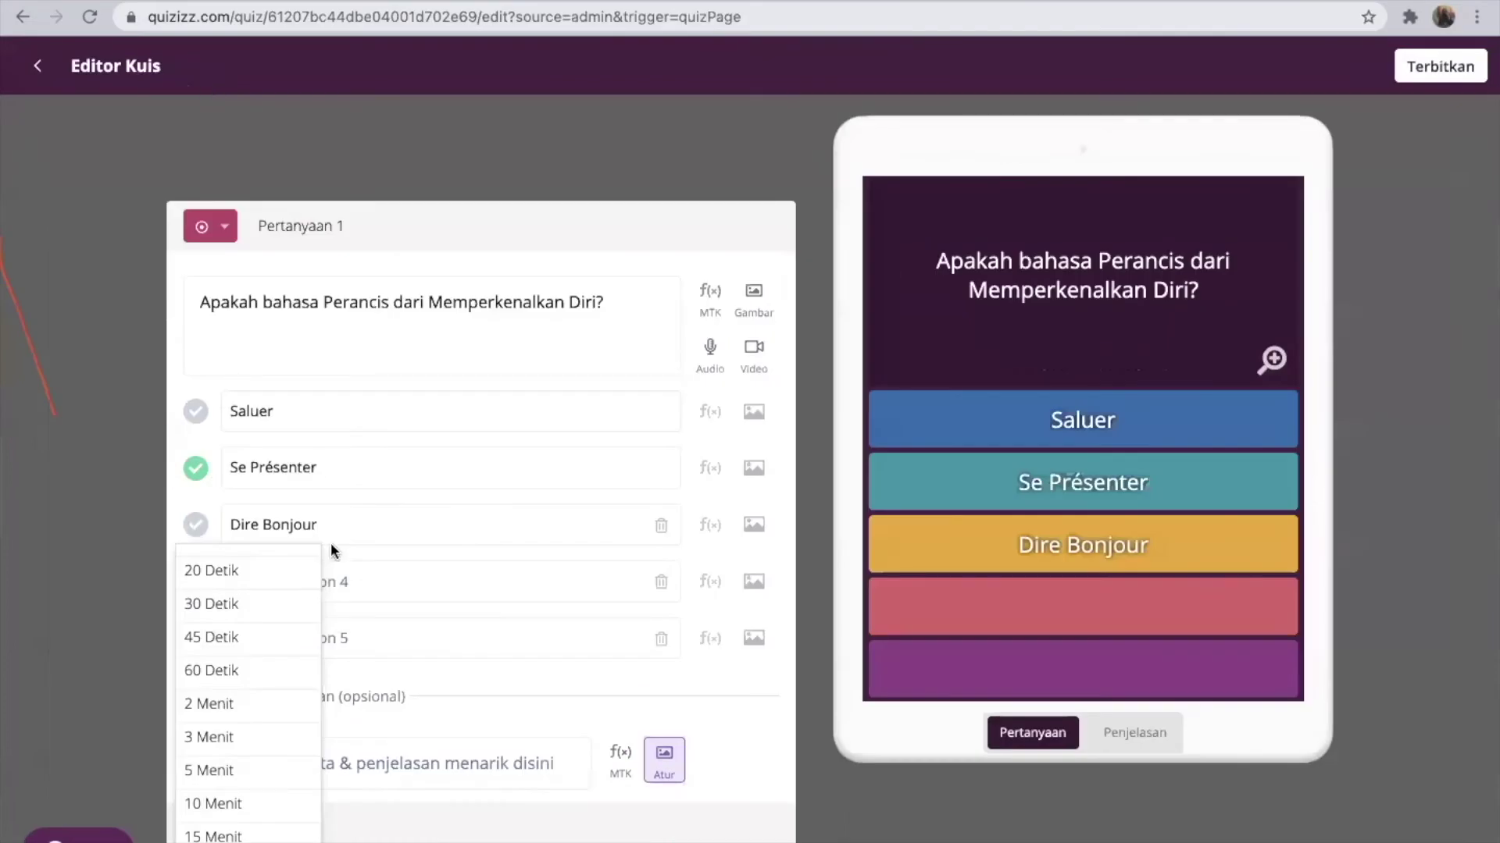
{"action": "scroll", "coordinate": [162, 514], "scroll_direction": "up", "scroll_amount": 2}
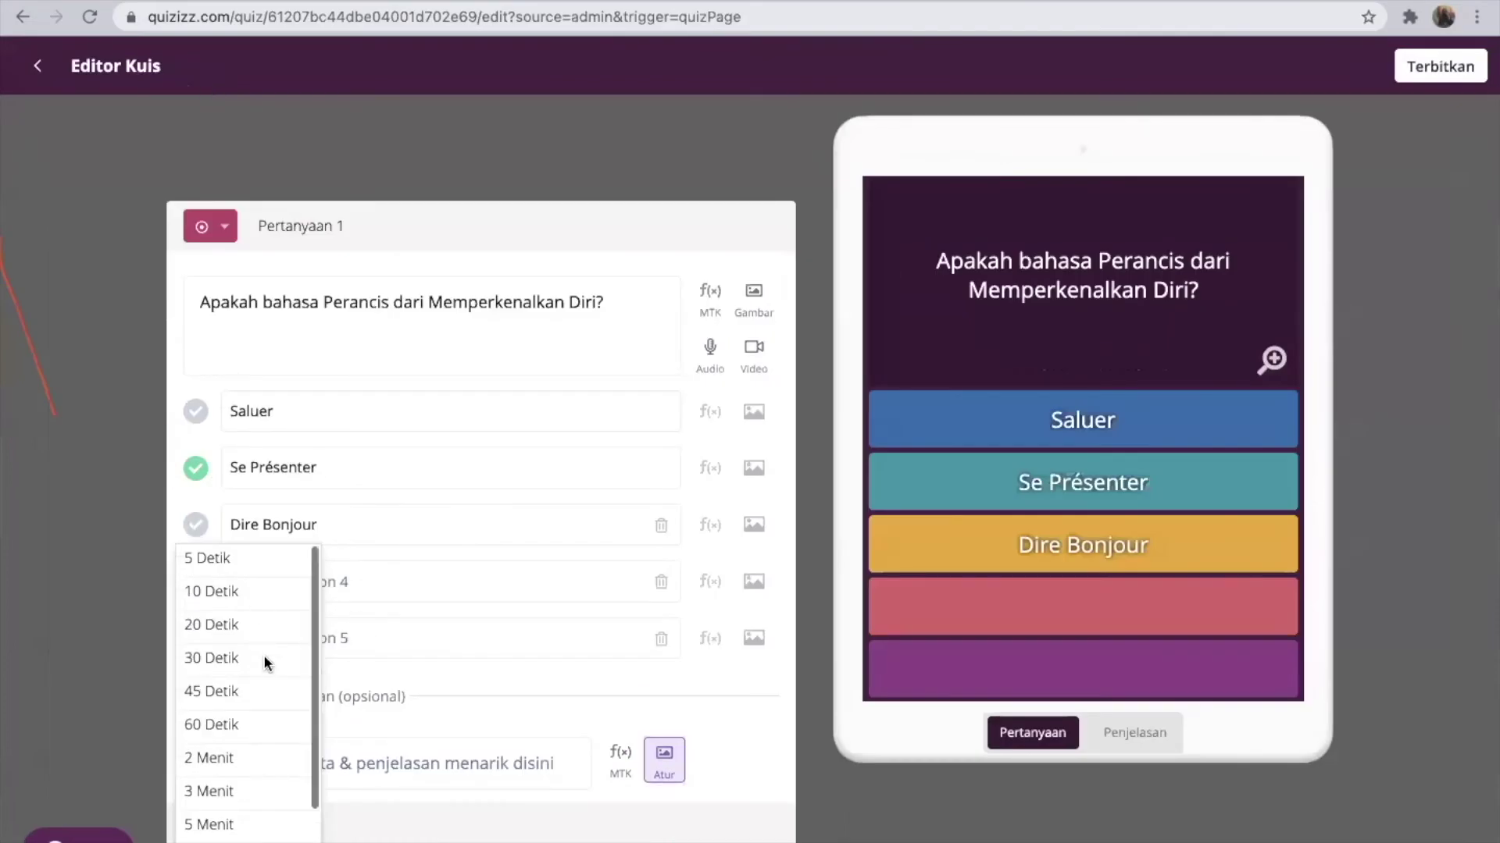
{"action": "scroll", "coordinate": [264, 662], "scroll_direction": "down", "scroll_amount": 2}
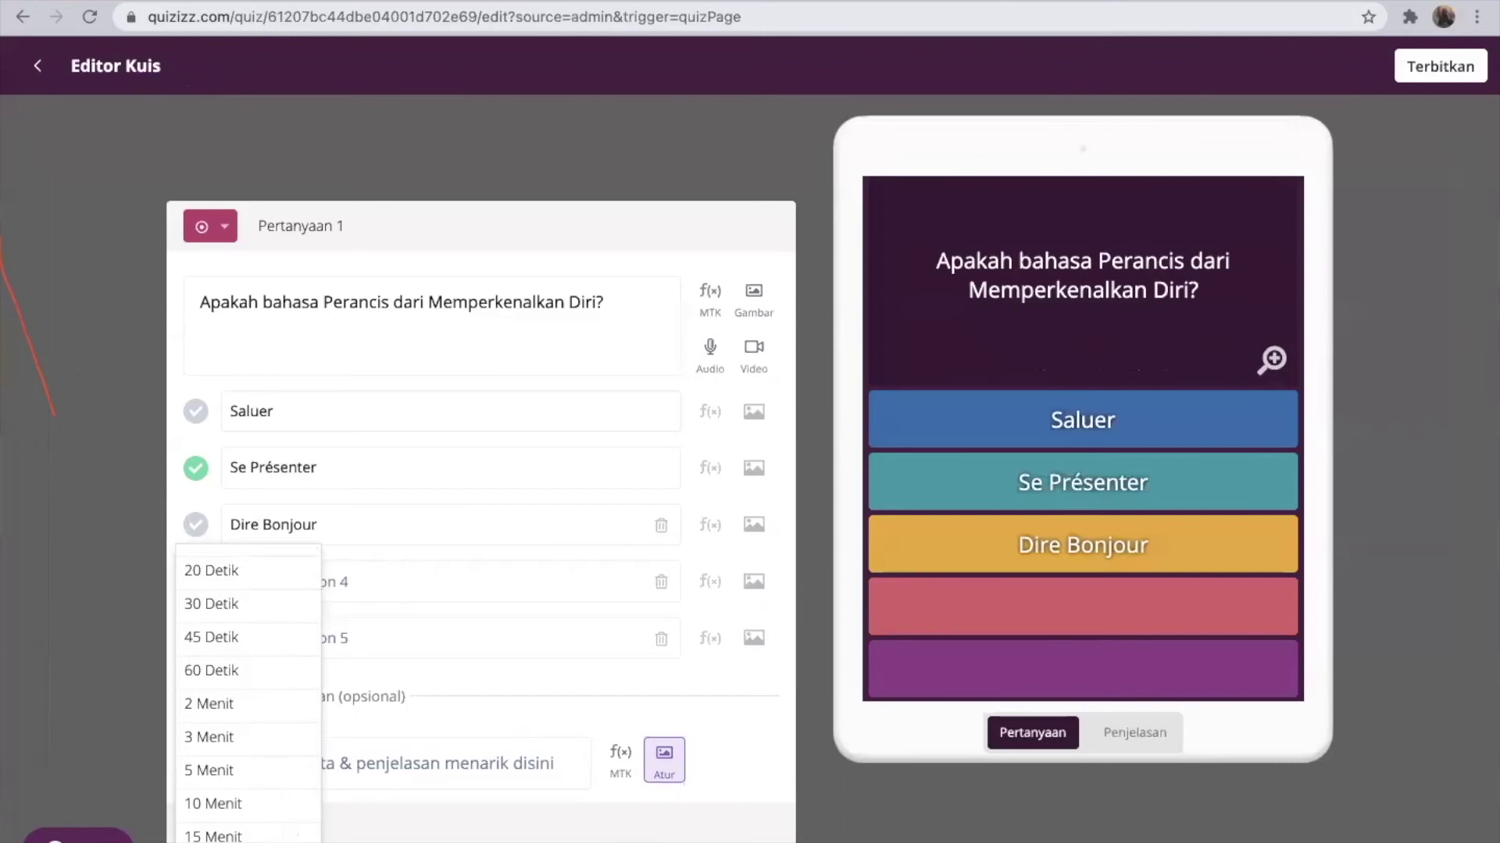
{"action": "left_click", "coordinate": [297, 834]}
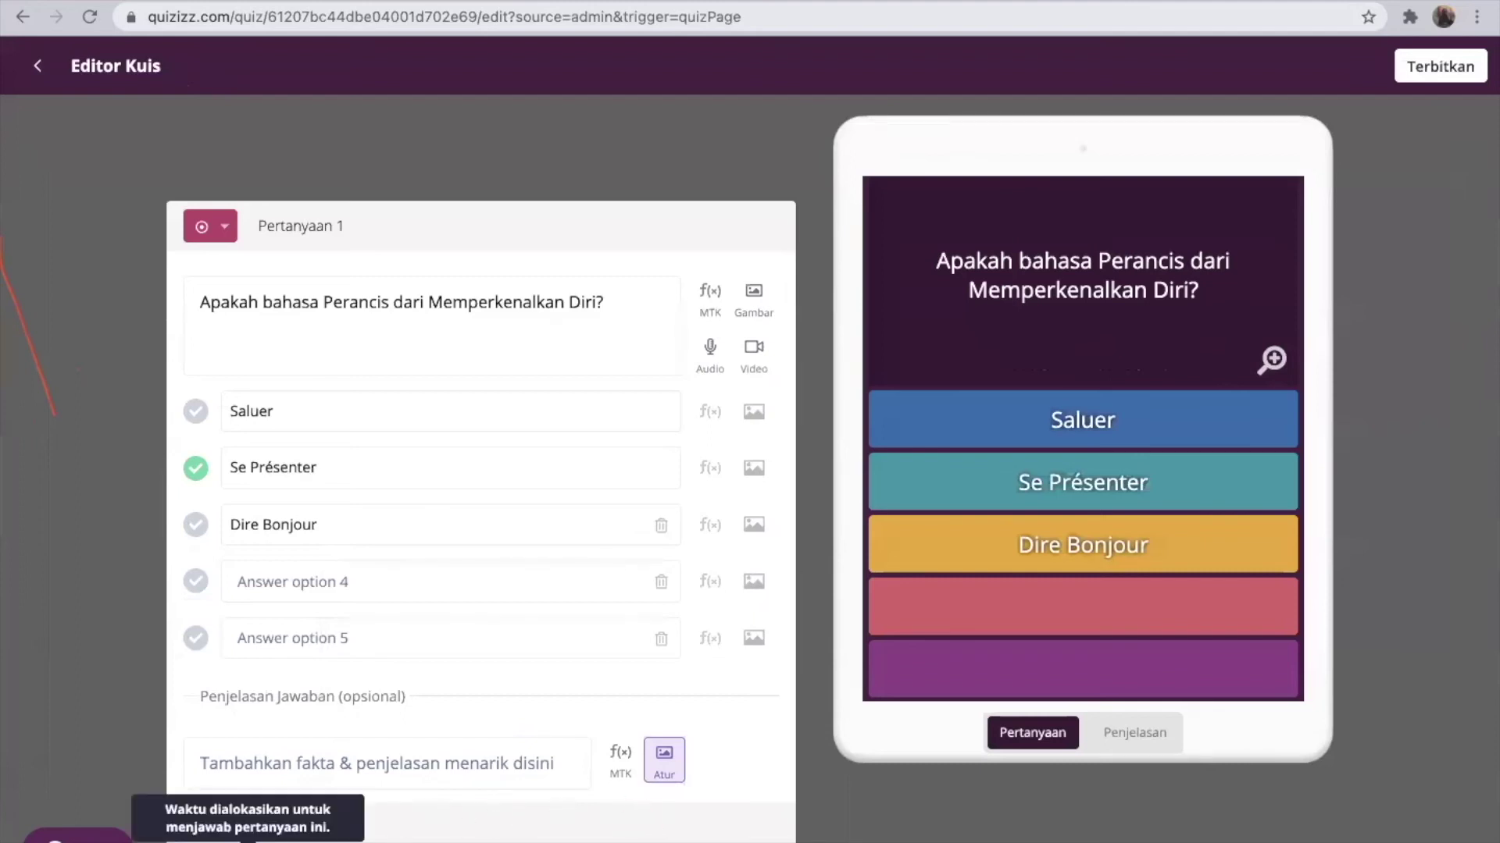
{"action": "left_click", "coordinate": [247, 840]}
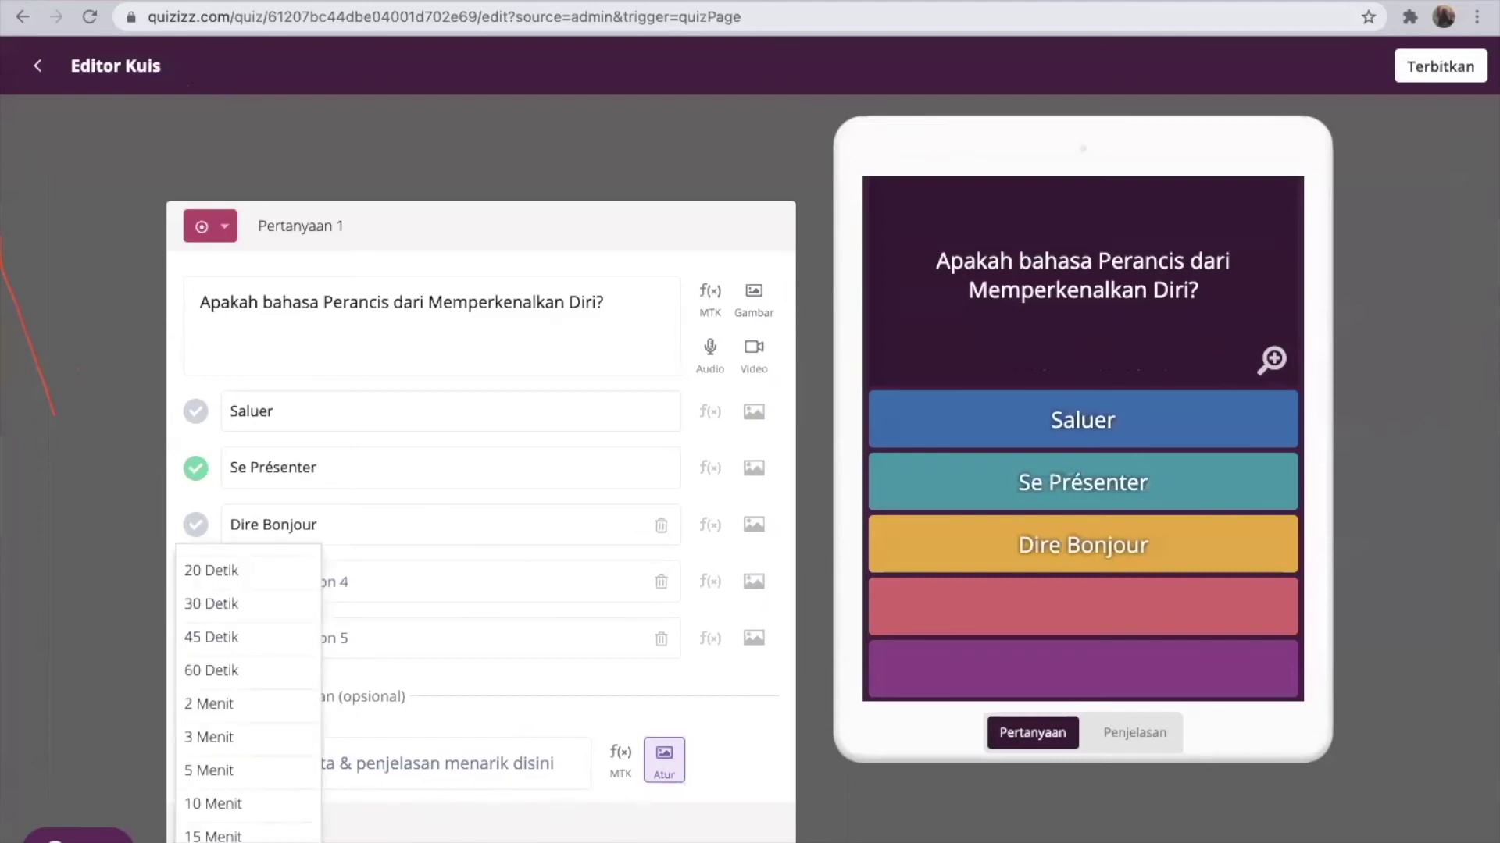
{"action": "left_click", "coordinate": [256, 640]}
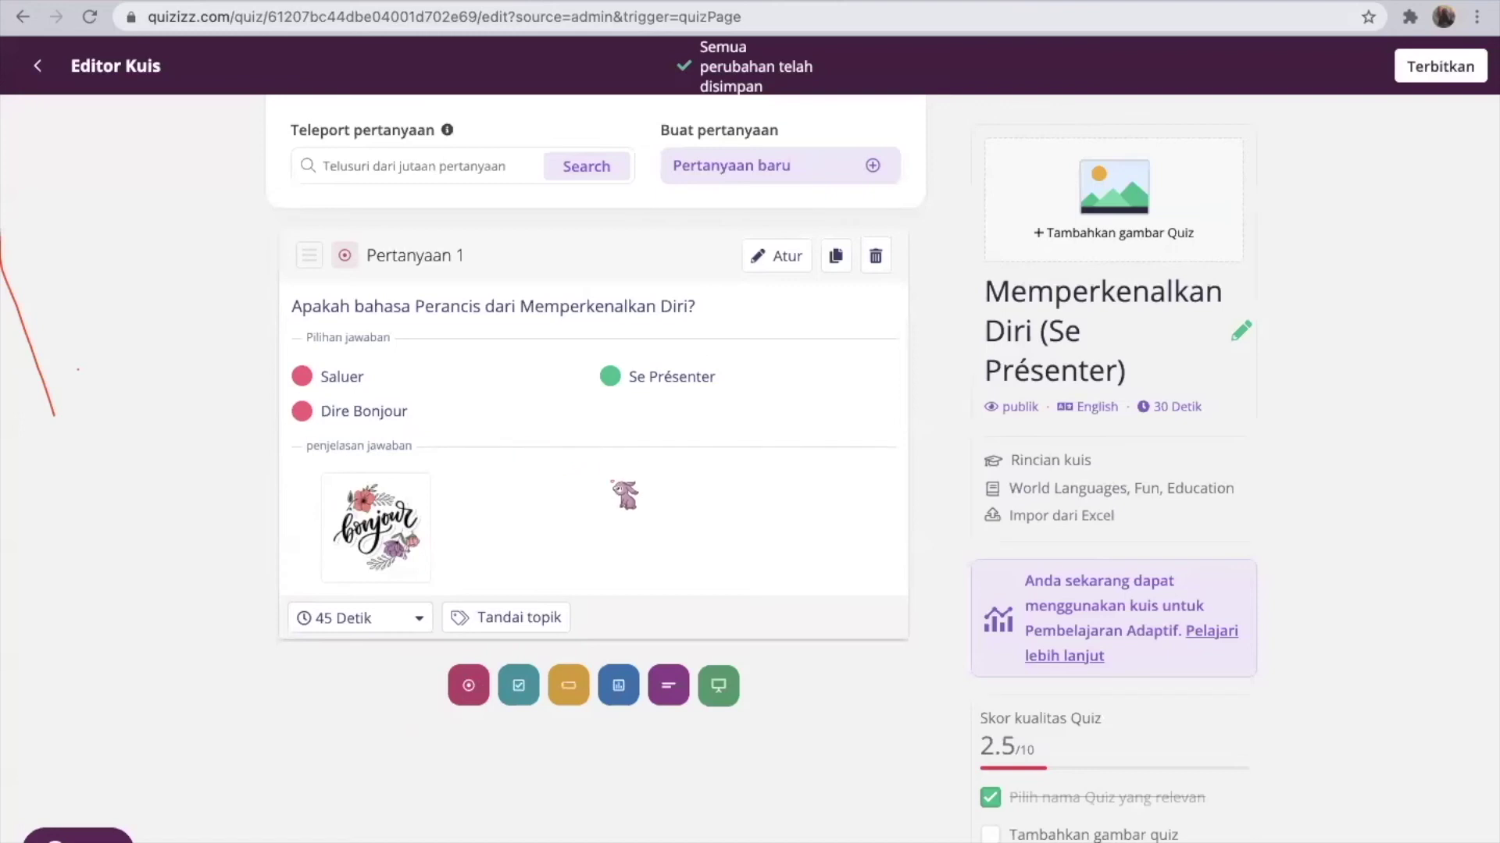
- Duplicate question 1, look over the fields of the copy, and discard it without saving
{"action": "left_click", "coordinate": [836, 258]}
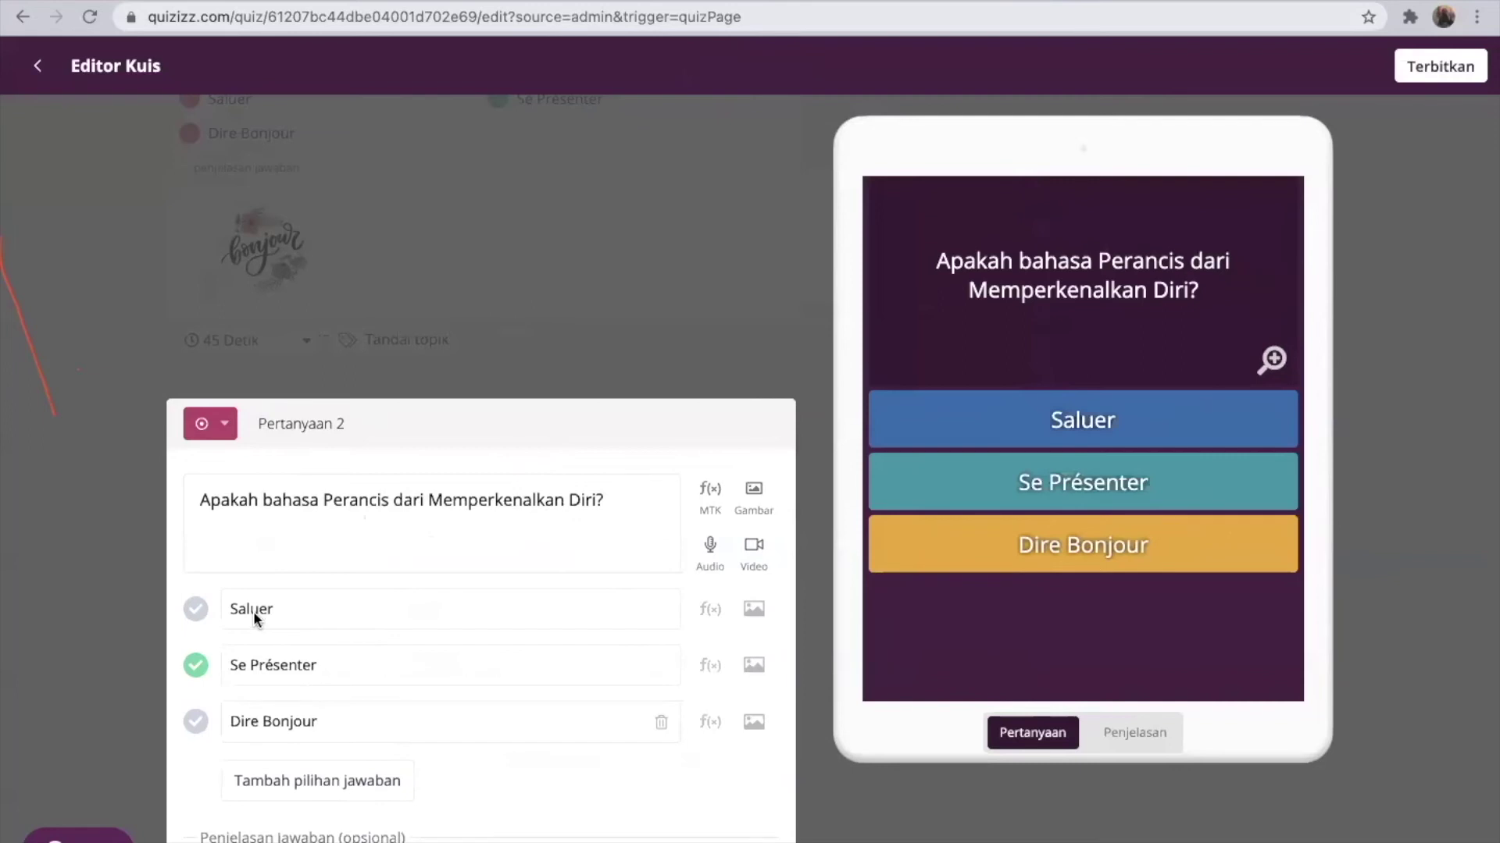
{"action": "scroll", "coordinate": [269, 715], "scroll_direction": "down", "scroll_amount": 5}
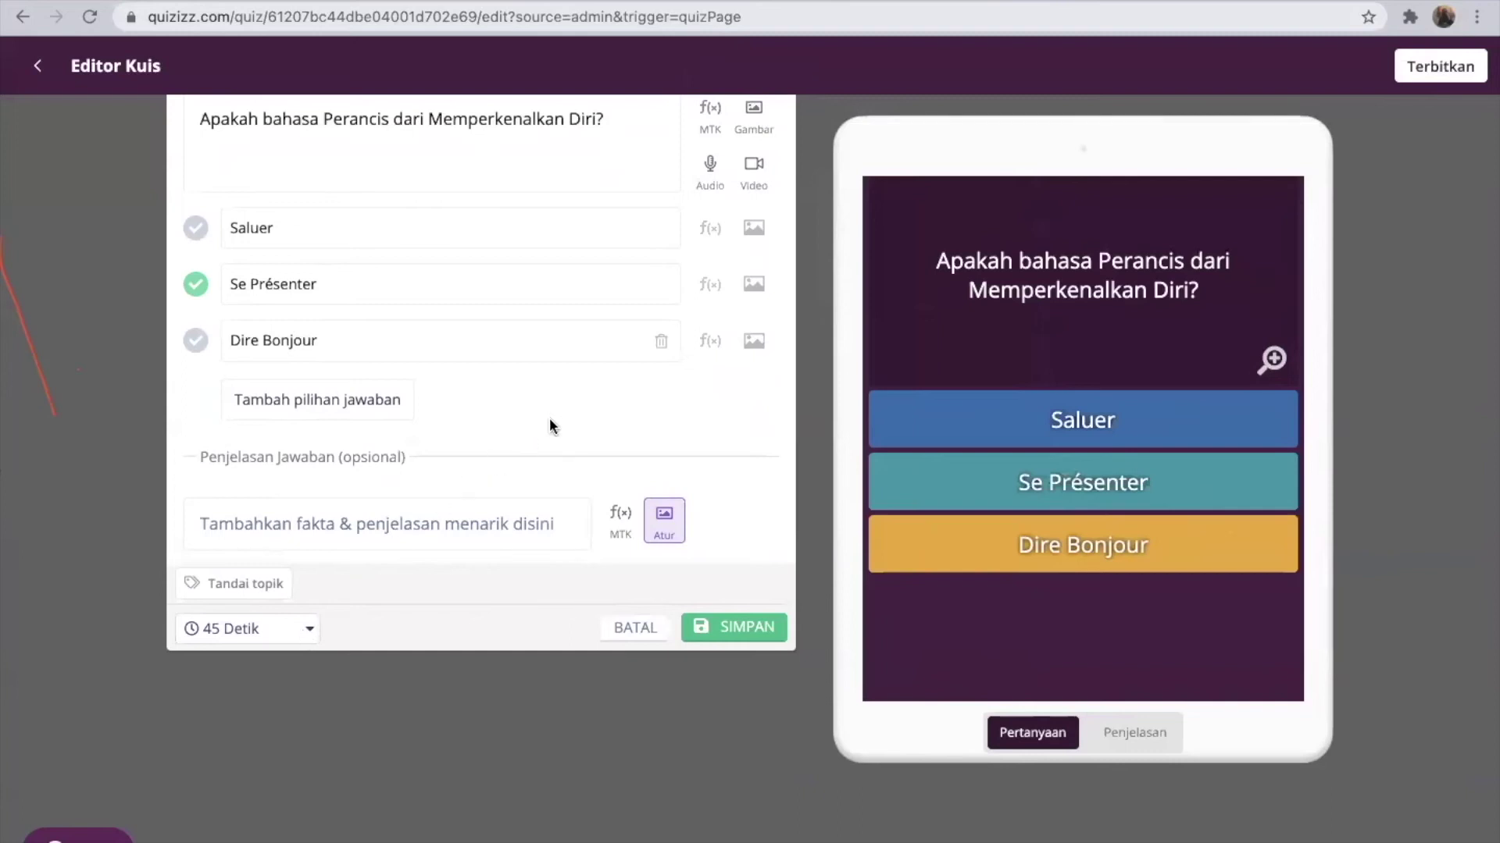
{"action": "left_click", "coordinate": [636, 628]}
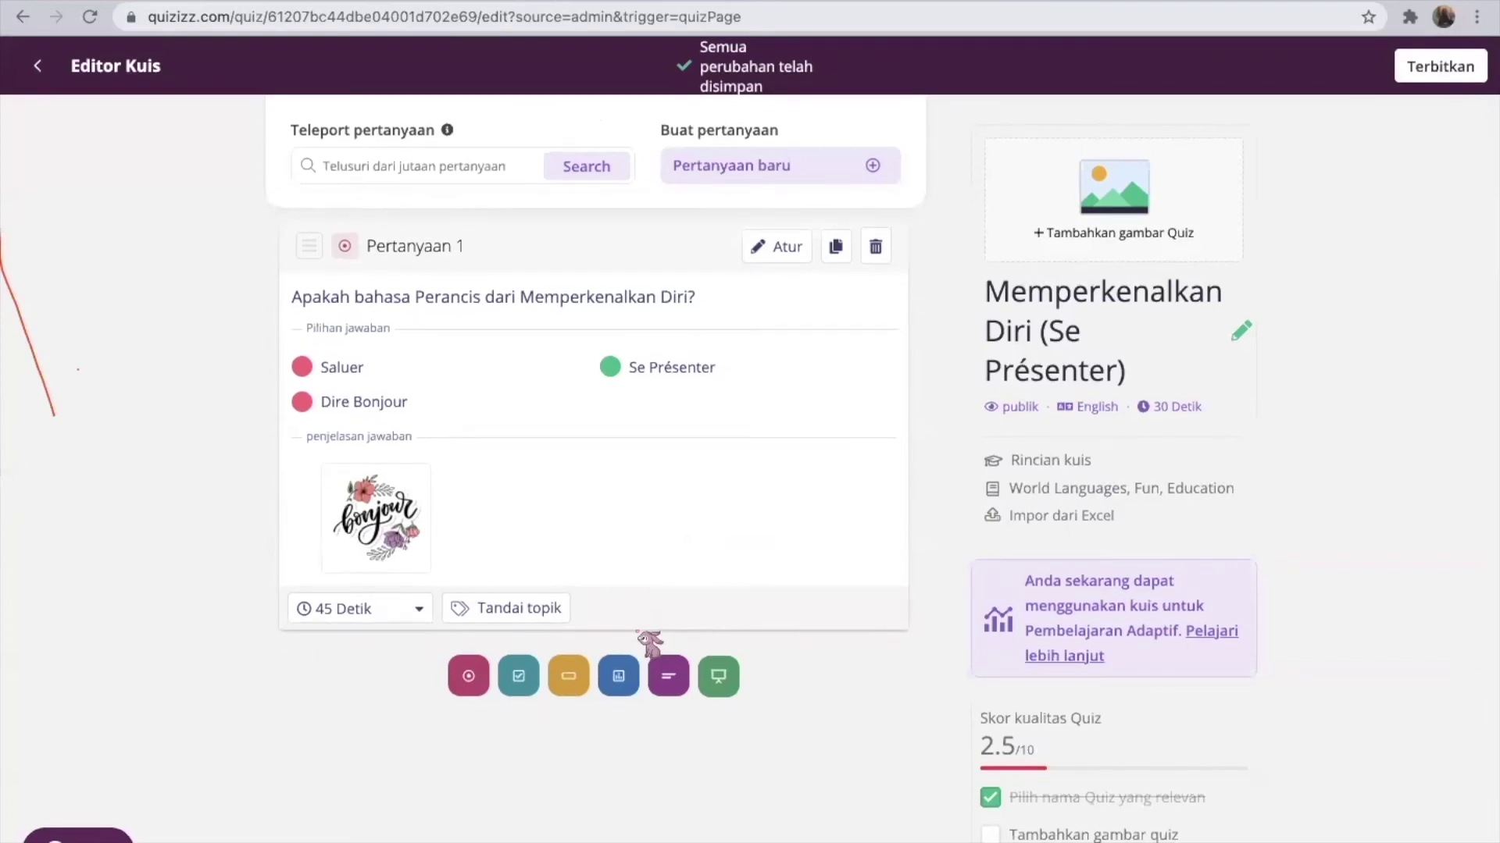
- Look at the blank form of a checkbox question for Pertanyaan 2, then cancel it
{"action": "left_click", "coordinate": [519, 678]}
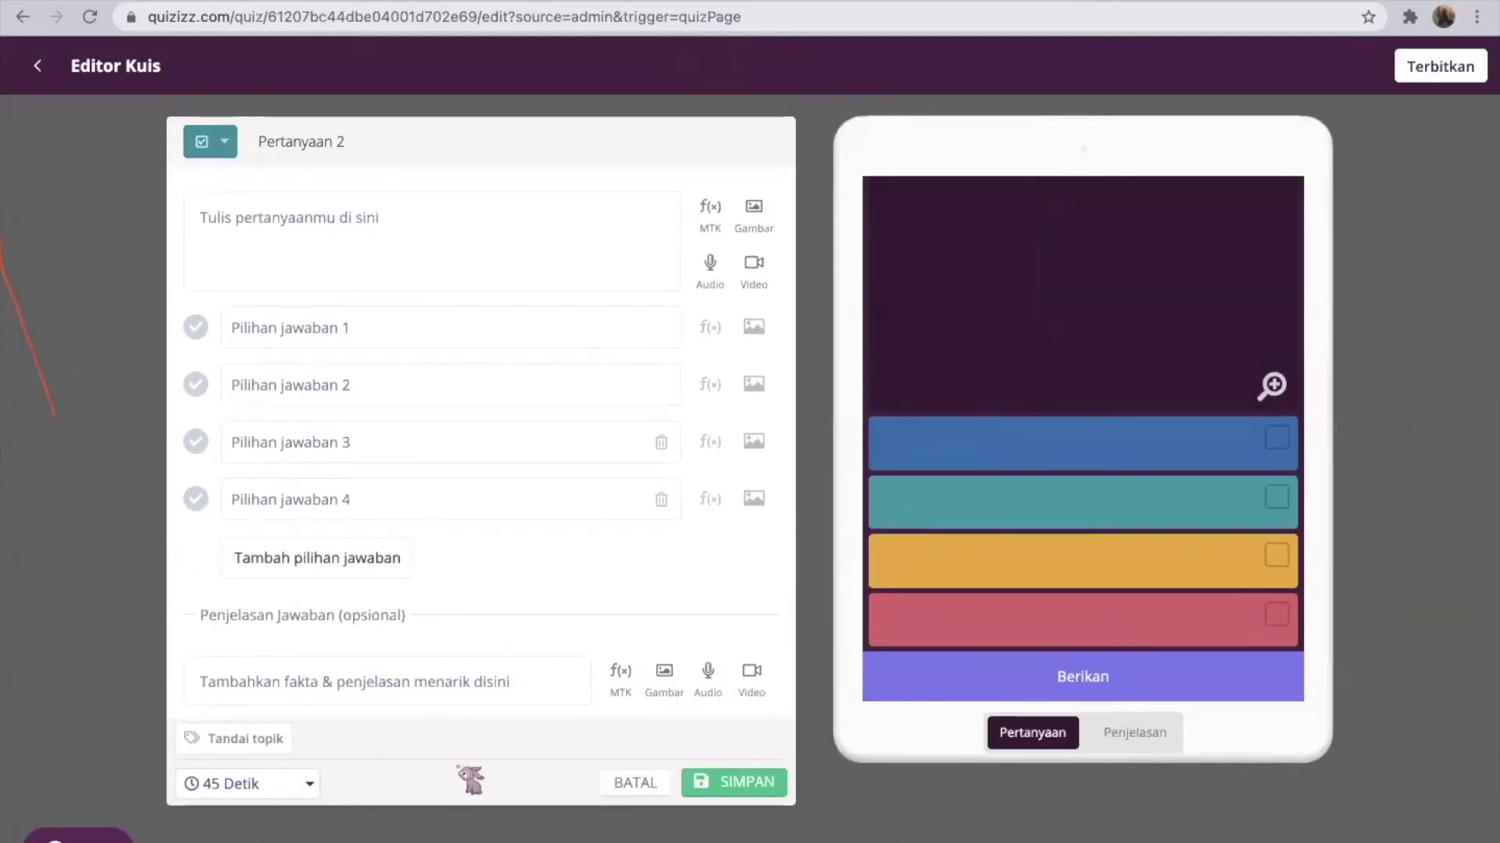
{"action": "left_click", "coordinate": [634, 782]}
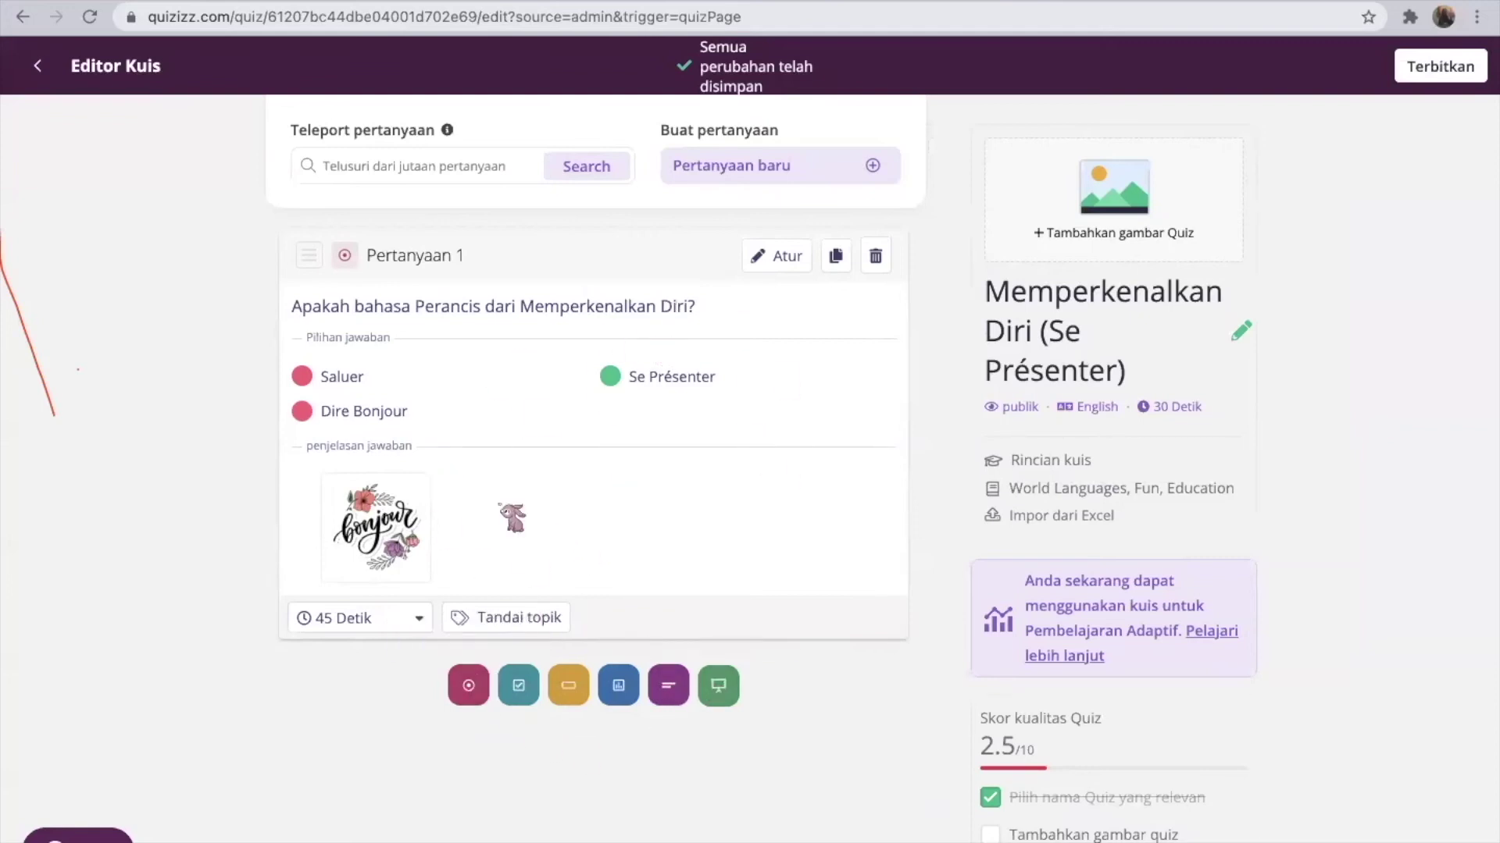
- Add a checkbox question as Pertanyaan 2 with the question text "Nama saya adalah..."
{"action": "left_click", "coordinate": [519, 684]}
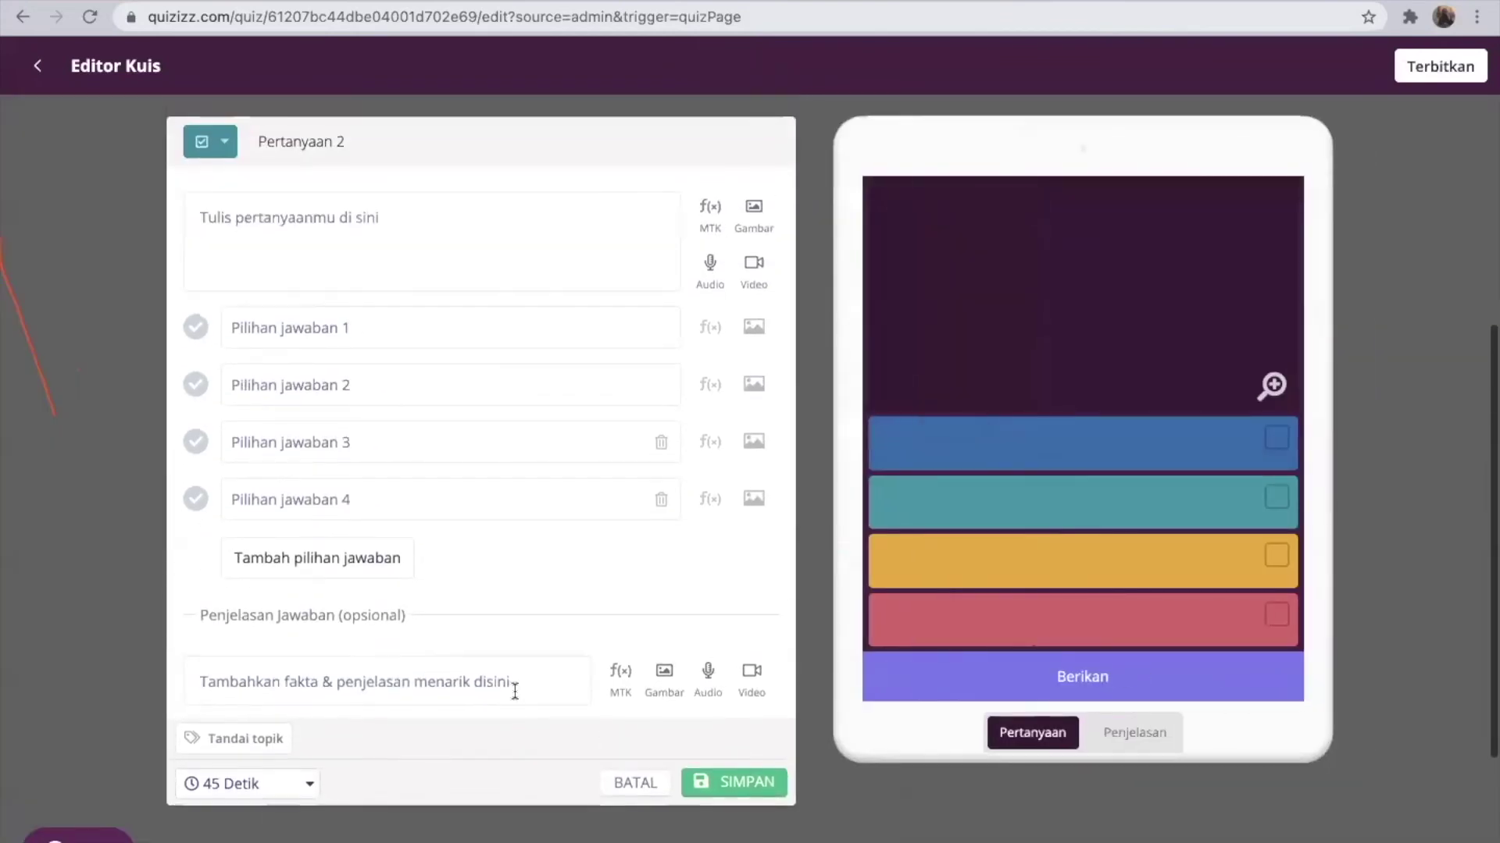
{"action": "left_click", "coordinate": [521, 222]}
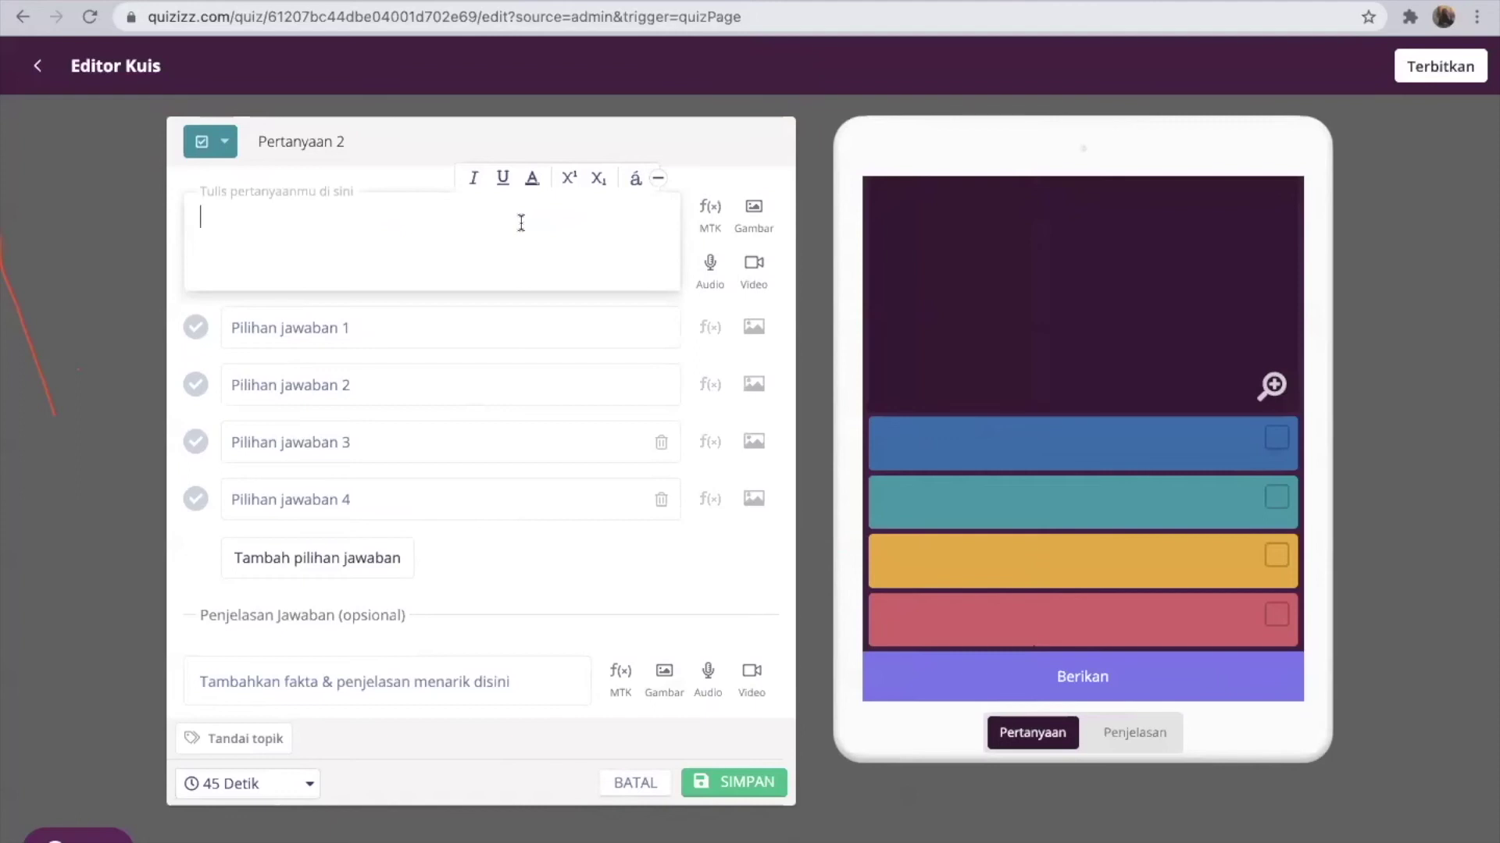
{"action": "type", "text": "A"}
{"action": "key", "text": "BackSpace"}
{"action": "type", "text": "N"}
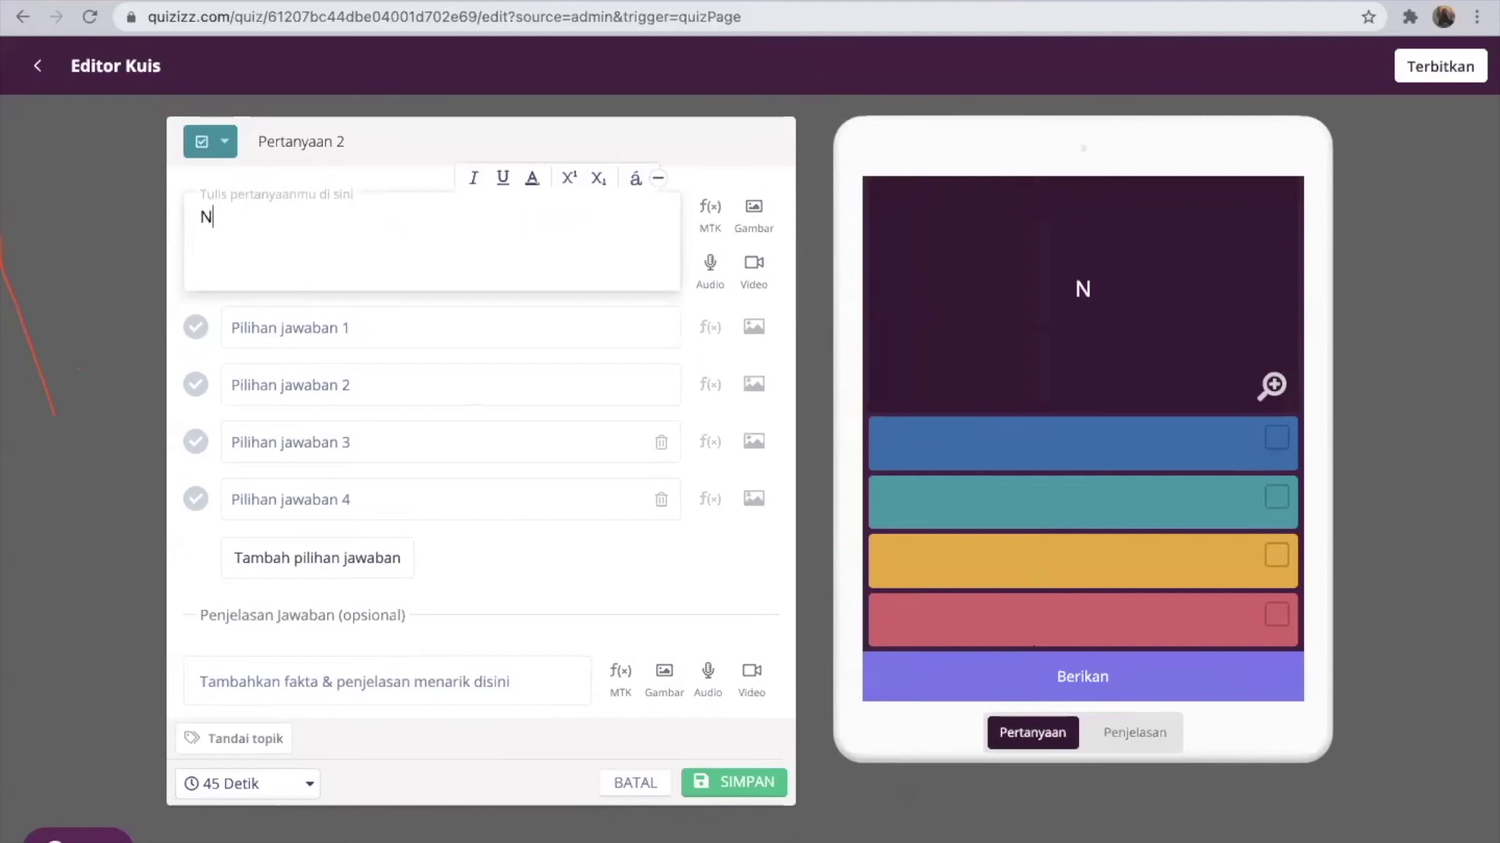
{"action": "type", "text": "ama saya "}
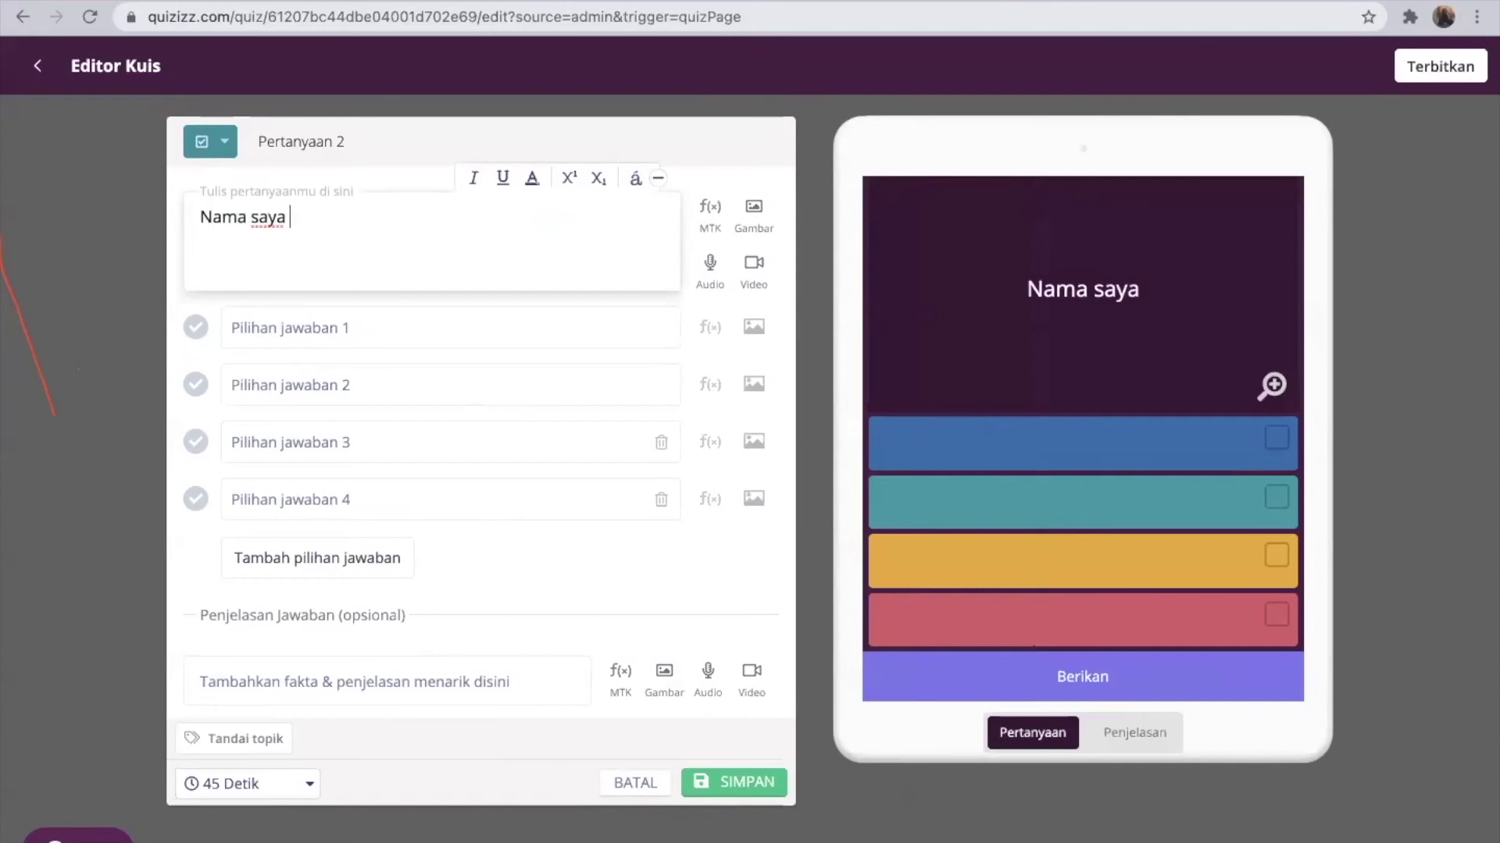
{"action": "type", "text": "adalah..."}
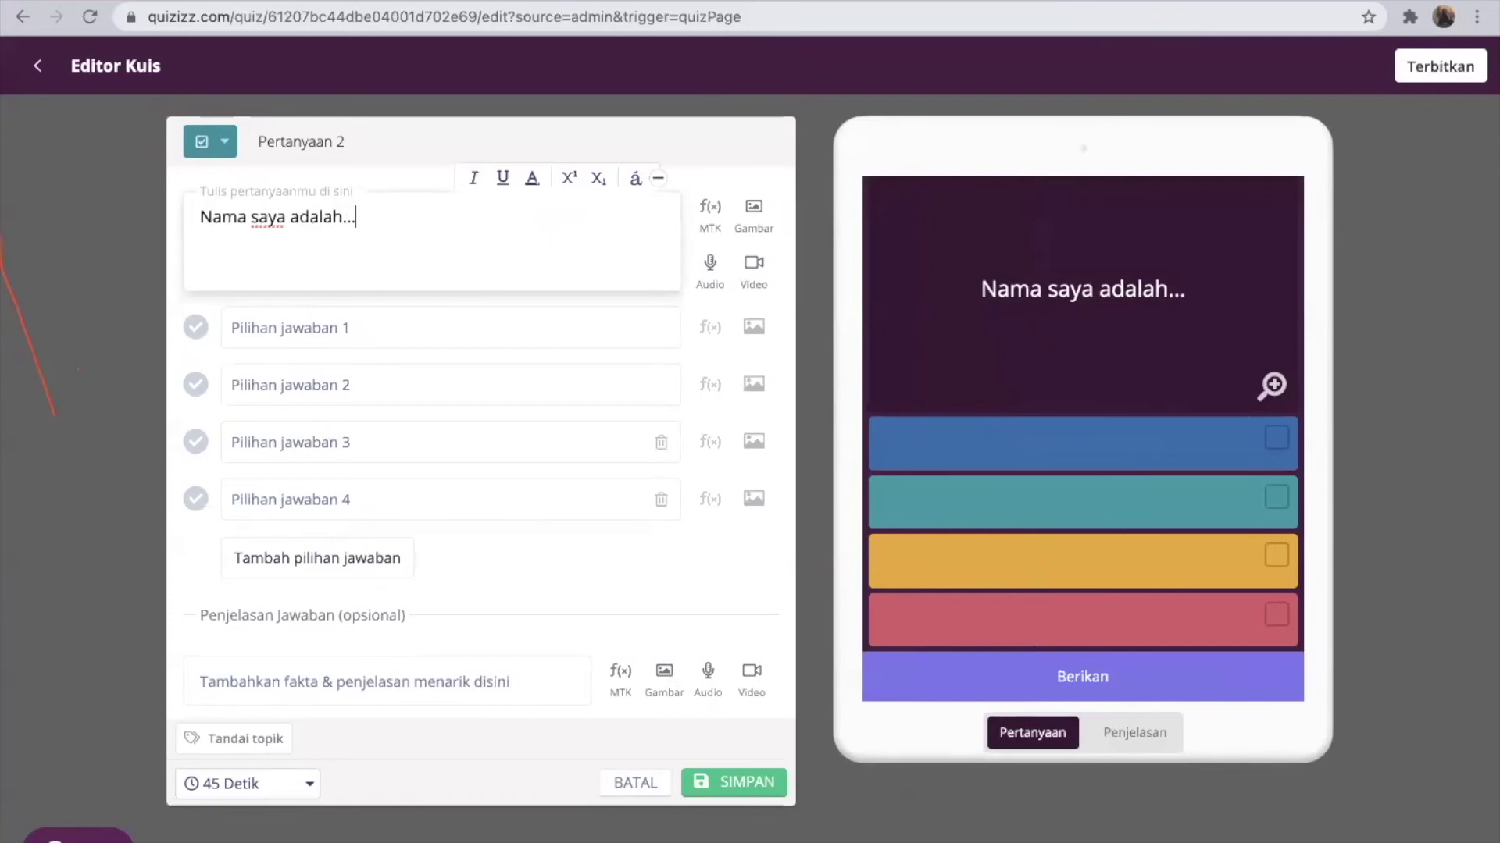
- Fill the first three answer options of Pertanyaan 2 with three variants of the person's name, from short to longer form
{"action": "left_click", "coordinate": [312, 328]}
{"action": "type", "text": "A"}
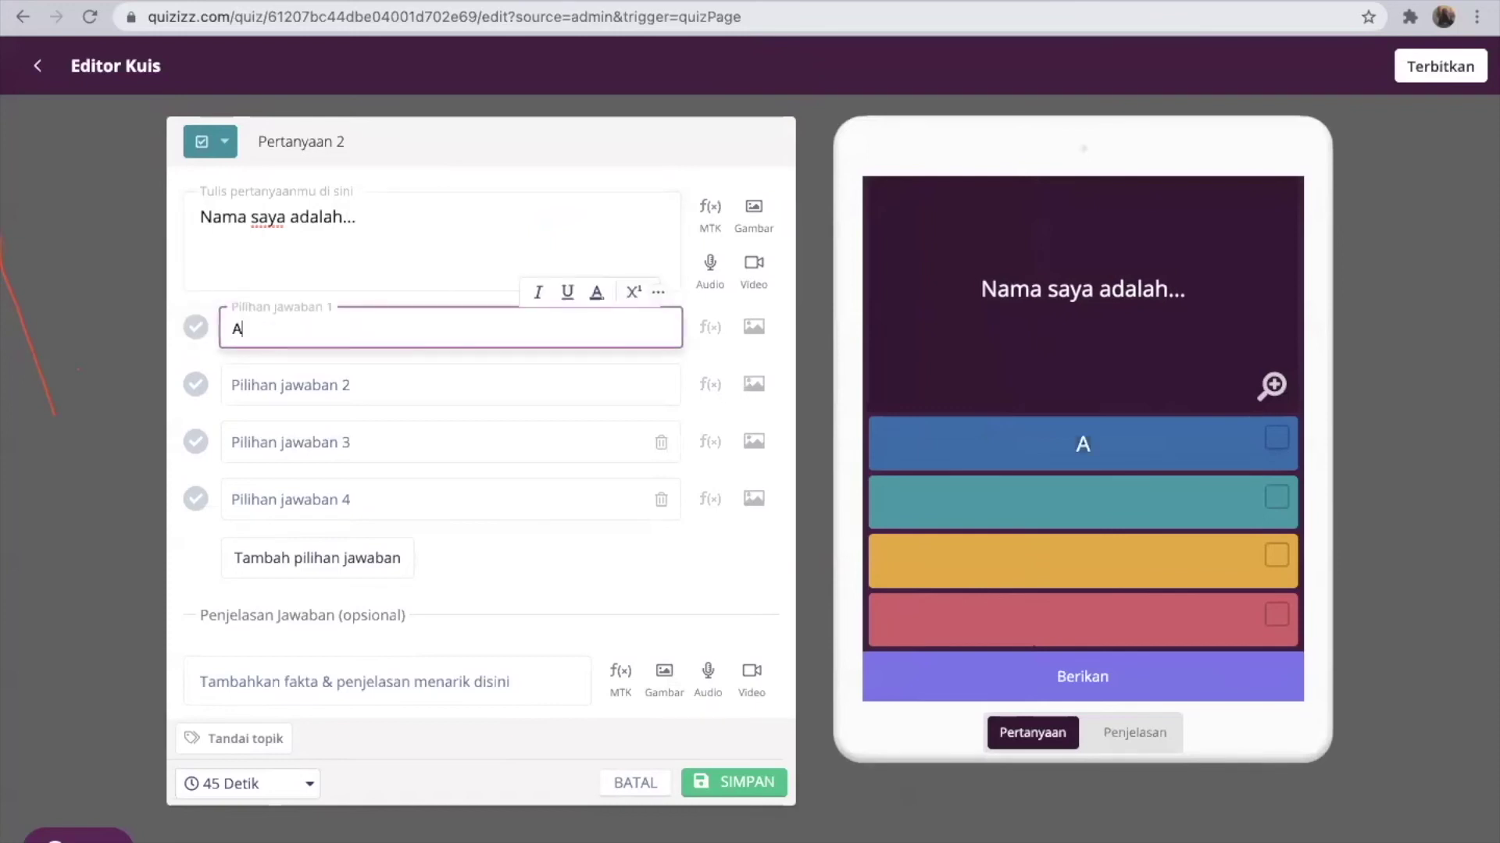
{"action": "type", "text": "is"}
{"action": "key", "text": "Tab"}
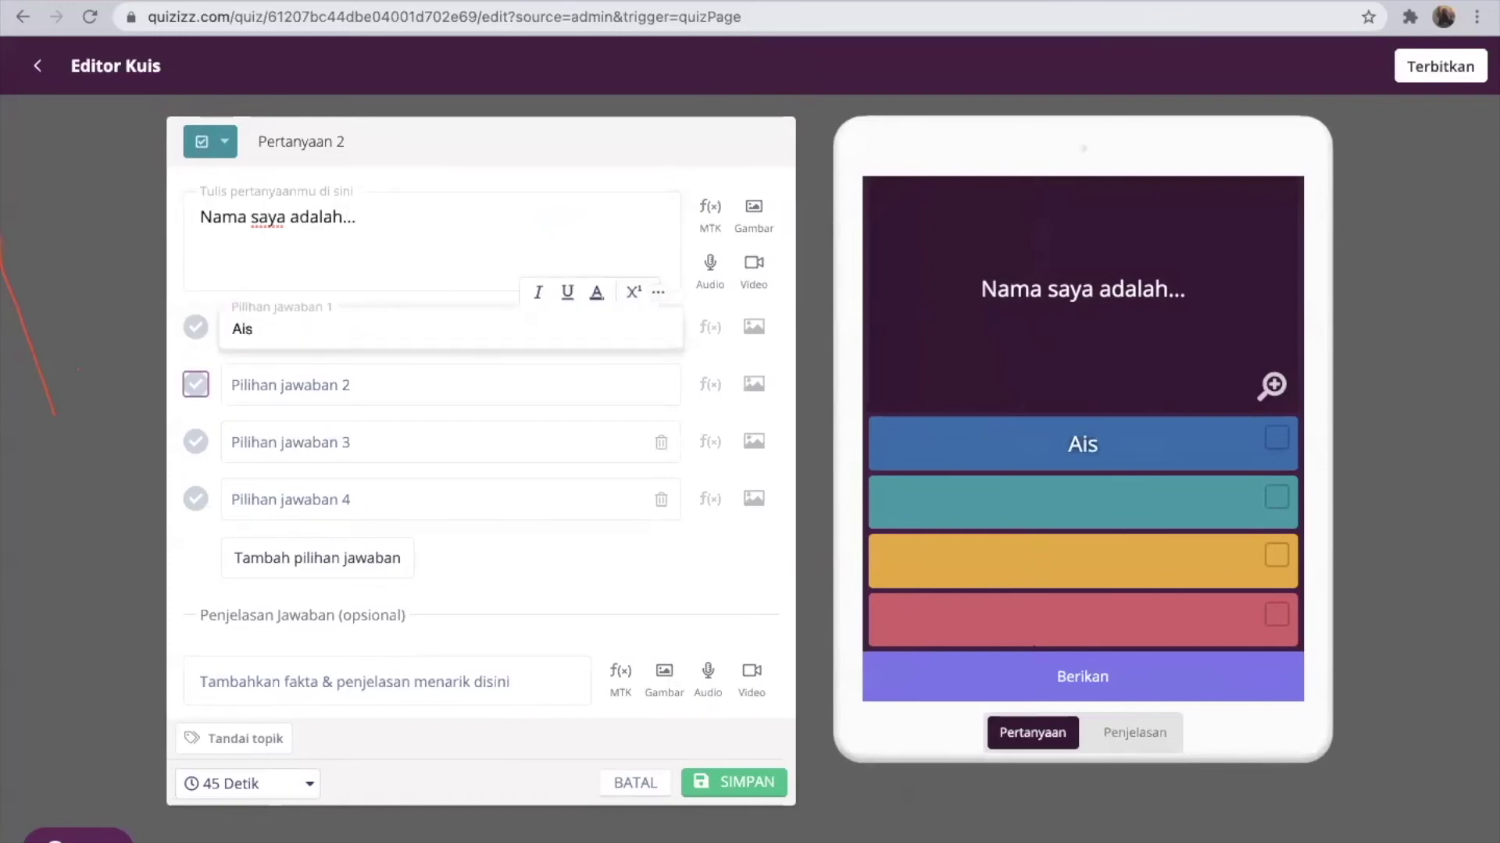
{"action": "key", "text": "Tab"}
{"action": "type", "text": "Aisyiah"}
{"action": "key", "text": "Tab"}
{"action": "key", "text": "Tab"}
{"action": "type", "text": "Aisyiah A"}
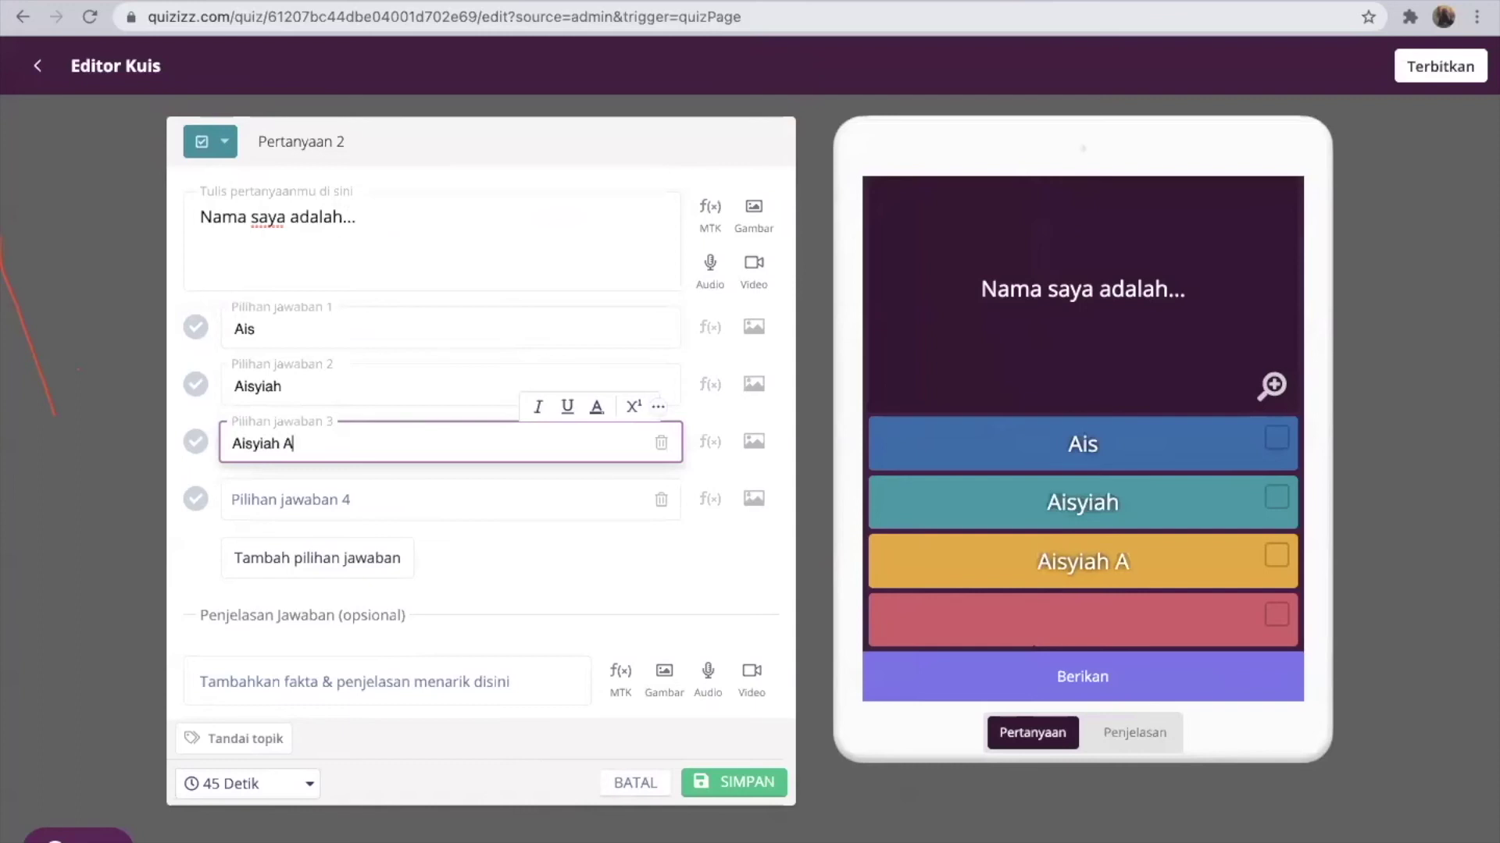
{"action": "type", "text": "l"}
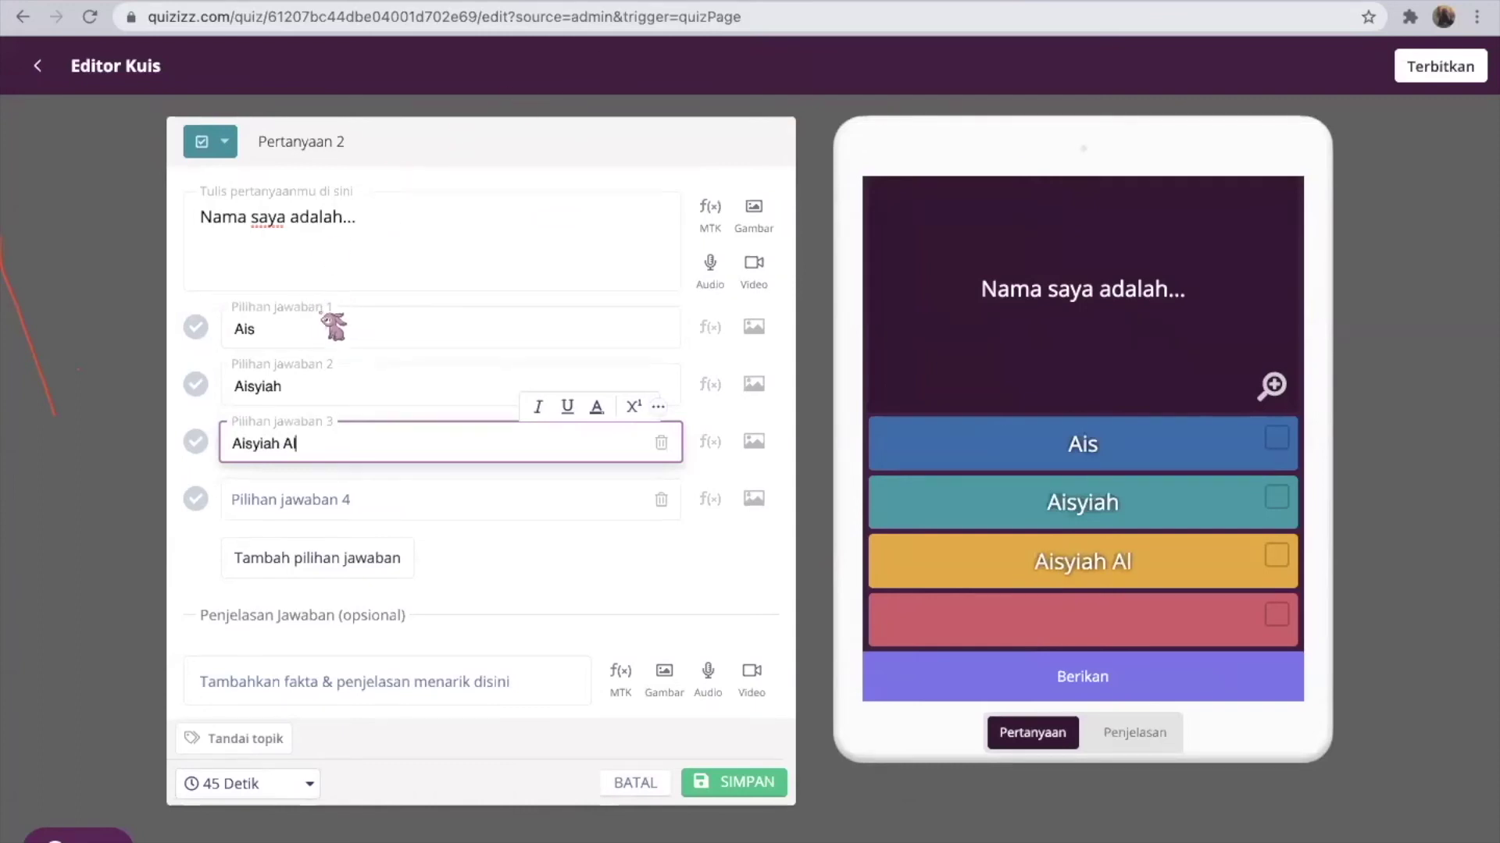
- Mark all three filled answer options as correct and save Pertanyaan 2
{"action": "left_click", "coordinate": [196, 328]}
{"action": "left_click", "coordinate": [196, 384]}
{"action": "left_click", "coordinate": [198, 442]}
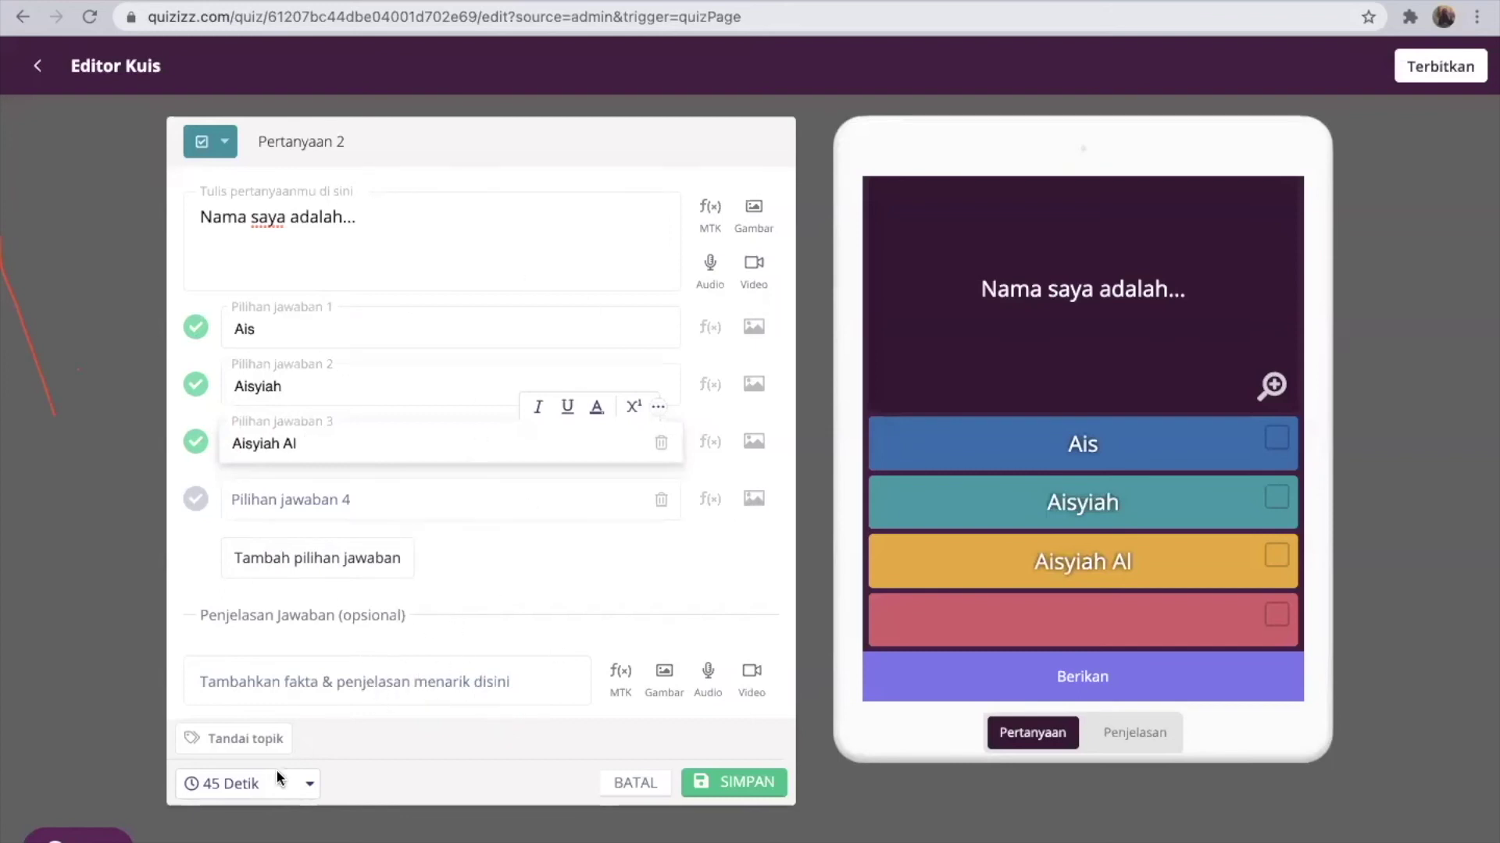
{"action": "left_click", "coordinate": [719, 788]}
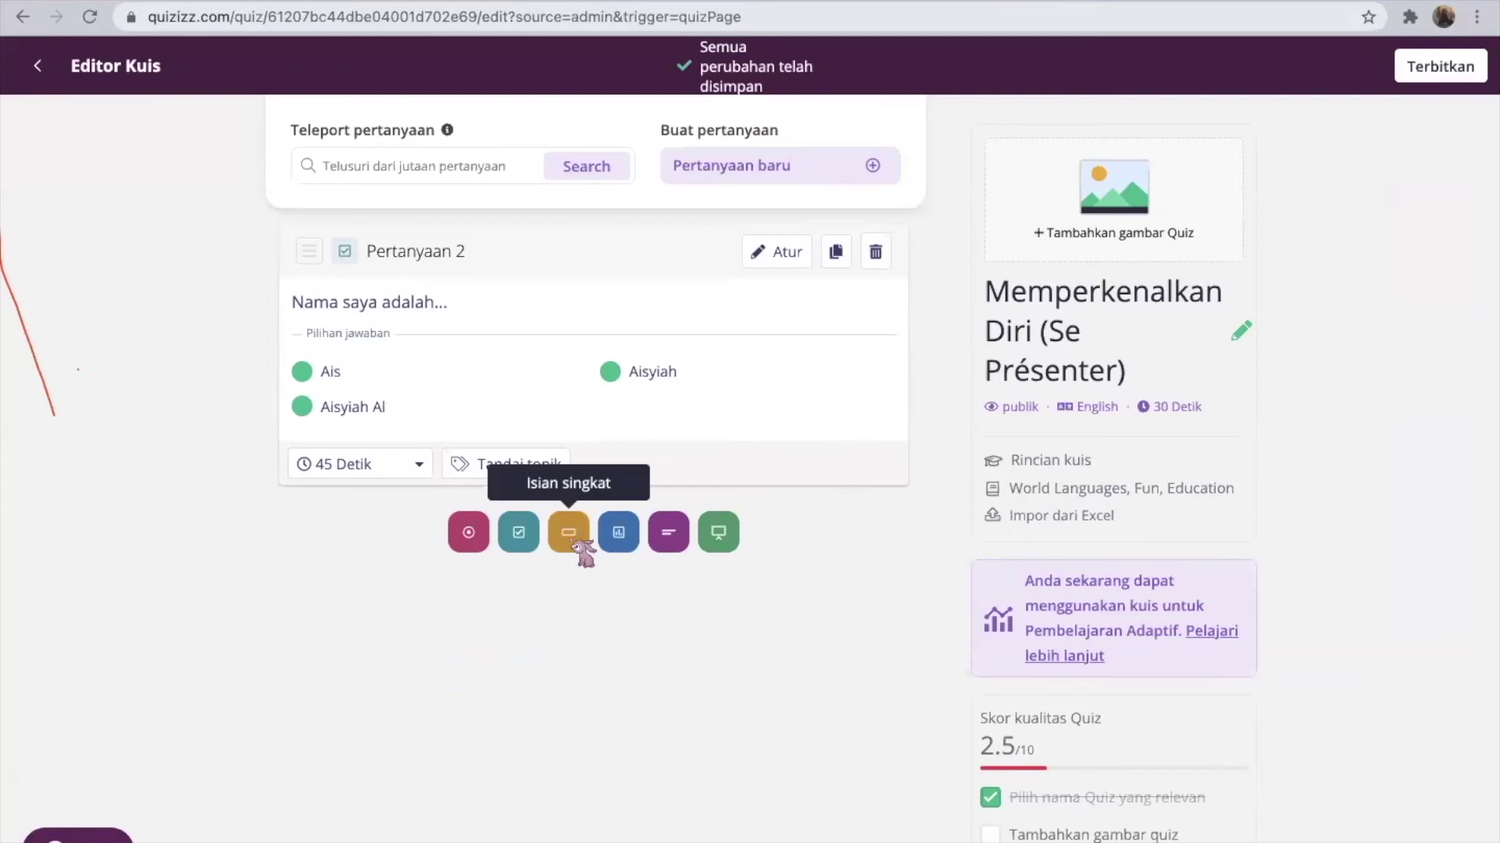
- Add a short fill-in question (Isian singkat) as Pertanyaan 3 with the text "Umur saya adalah..."
{"action": "left_click", "coordinate": [569, 532]}
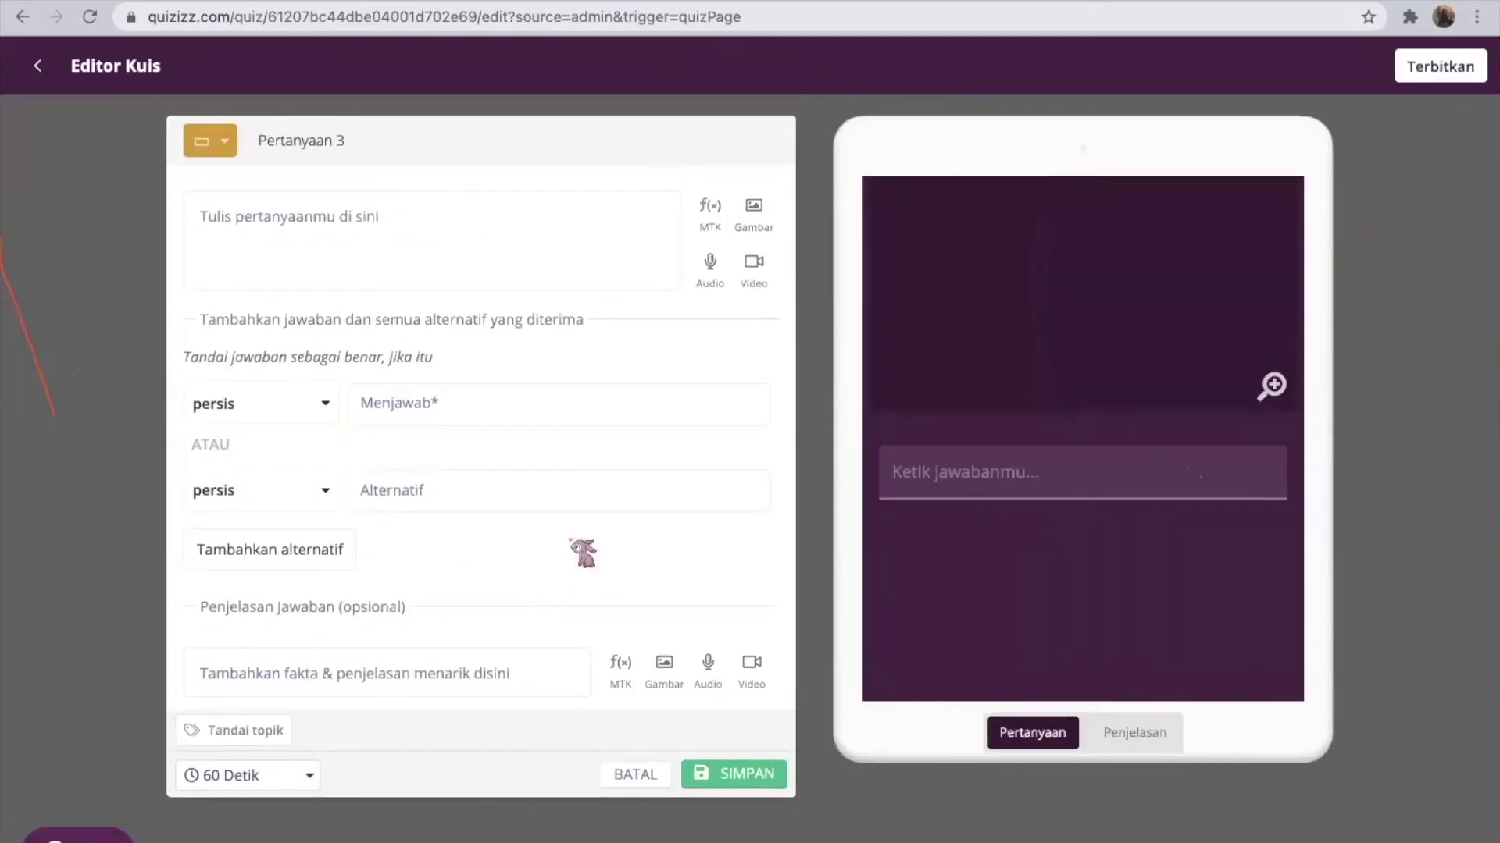
{"action": "left_click", "coordinate": [437, 238]}
{"action": "type", "text": "Nama s"}
{"action": "key", "text": "BackSpace"}
{"action": "key", "text": "BackSpace"}
{"action": "key", "text": "BackSpace"}
{"action": "key", "text": "BackSpace"}
{"action": "key", "text": "BackSpace"}
{"action": "key", "text": "BackSpace"}
{"action": "type", "text": "Umu"}
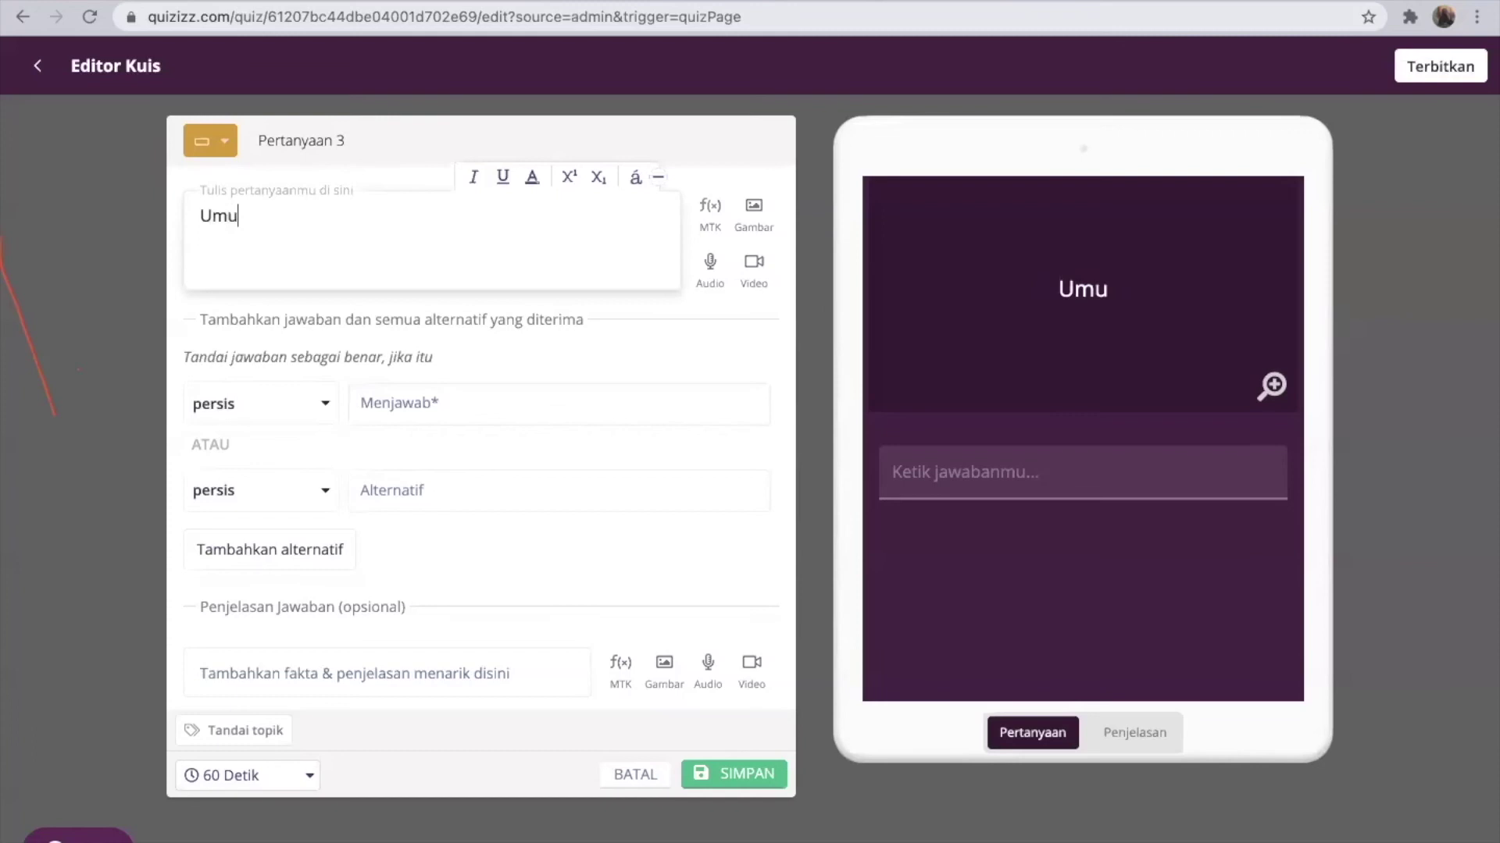
{"action": "type", "text": "s"}
{"action": "key", "text": "BackSpace"}
{"action": "key", "text": "BackSpace"}
{"action": "type", "text": "r say"}
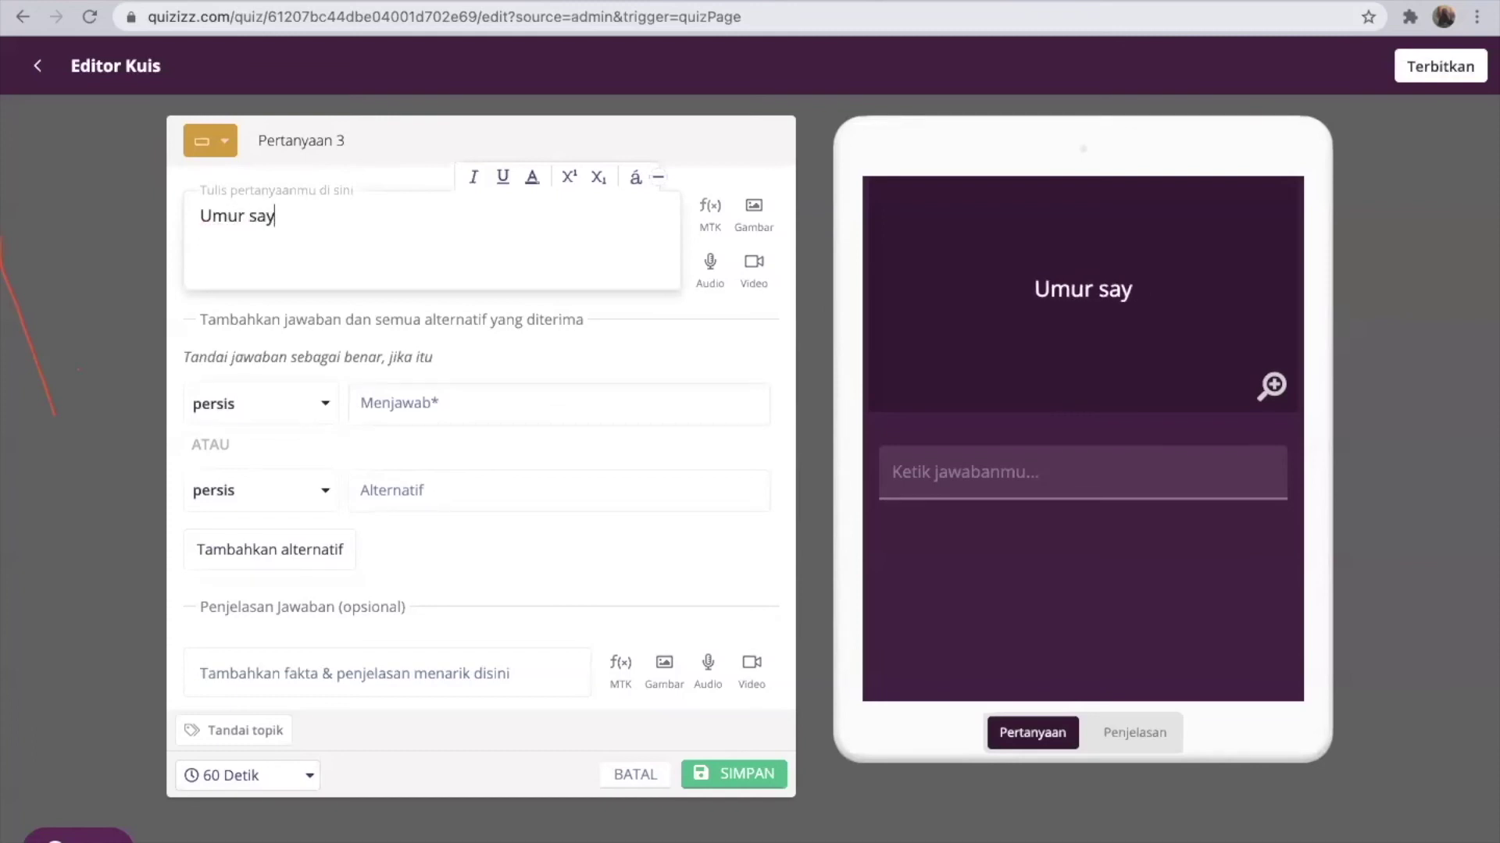
{"action": "type", "text": "a adalah "}
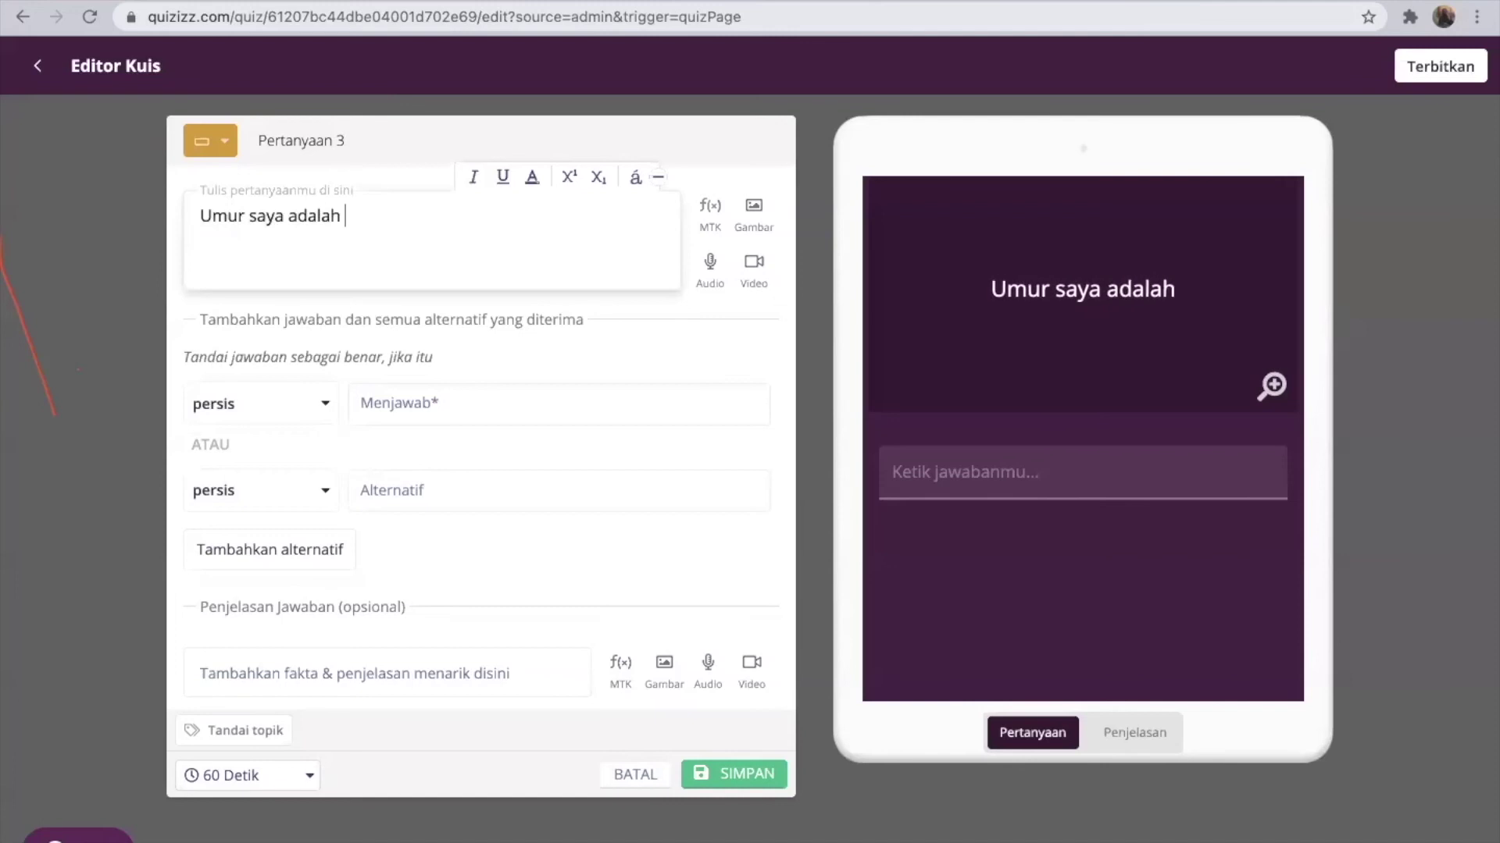
{"action": "type", "text": "..."}
- Set the accepted answer of Pertanyaan 3 to 31 with the alternative "31 tahun", and save the question
{"action": "left_click", "coordinate": [260, 403]}
{"action": "left_click", "coordinate": [559, 404]}
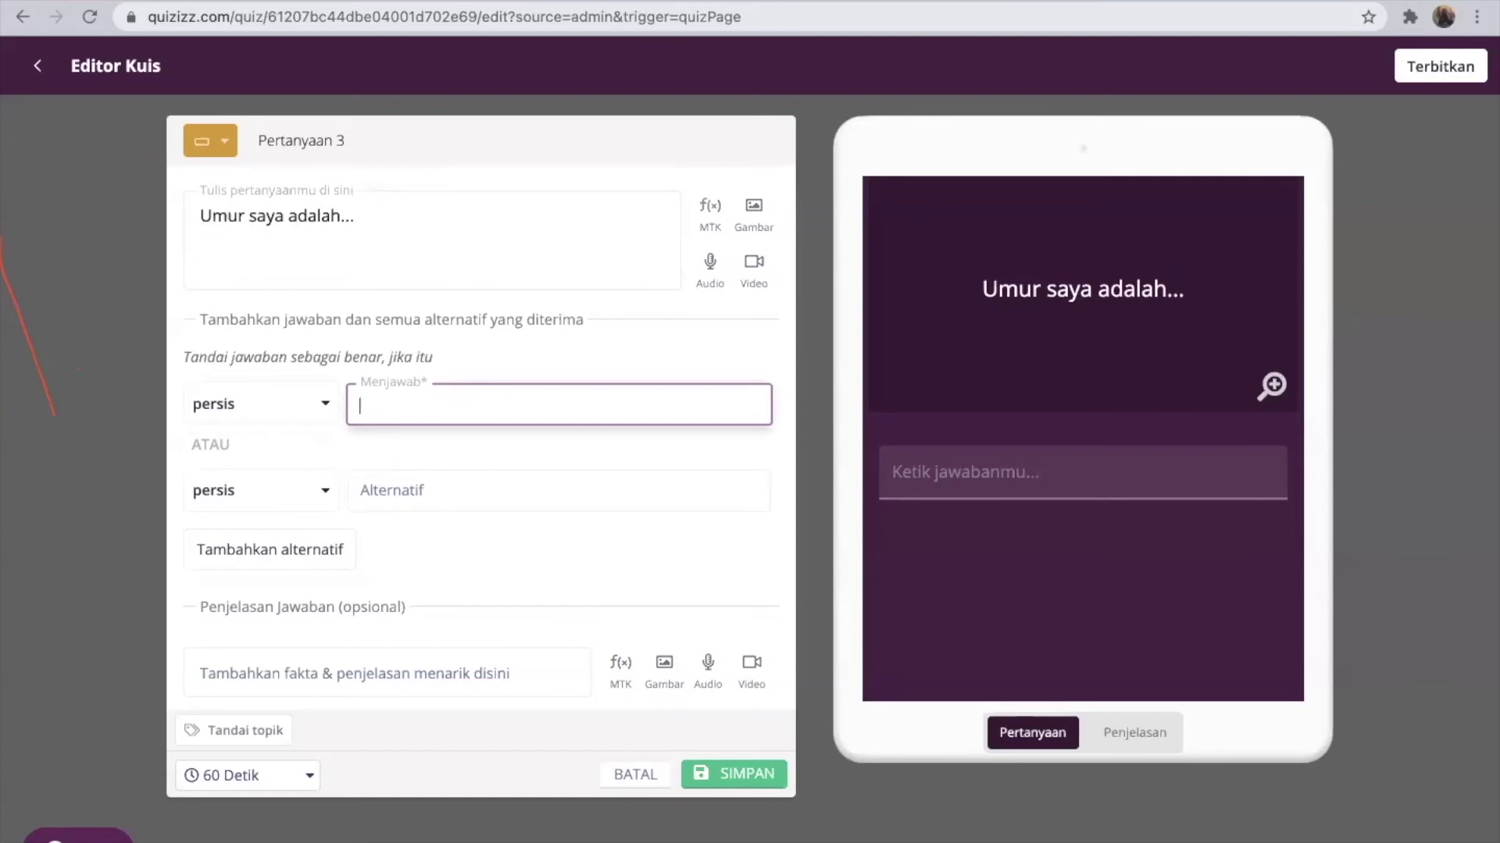
{"action": "type", "text": "32"}
{"action": "key", "text": "BackSpace"}
{"action": "type", "text": "1"}
{"action": "key", "text": "Tab"}
{"action": "key", "text": "Tab"}
{"action": "type", "text": "31 tahun"}
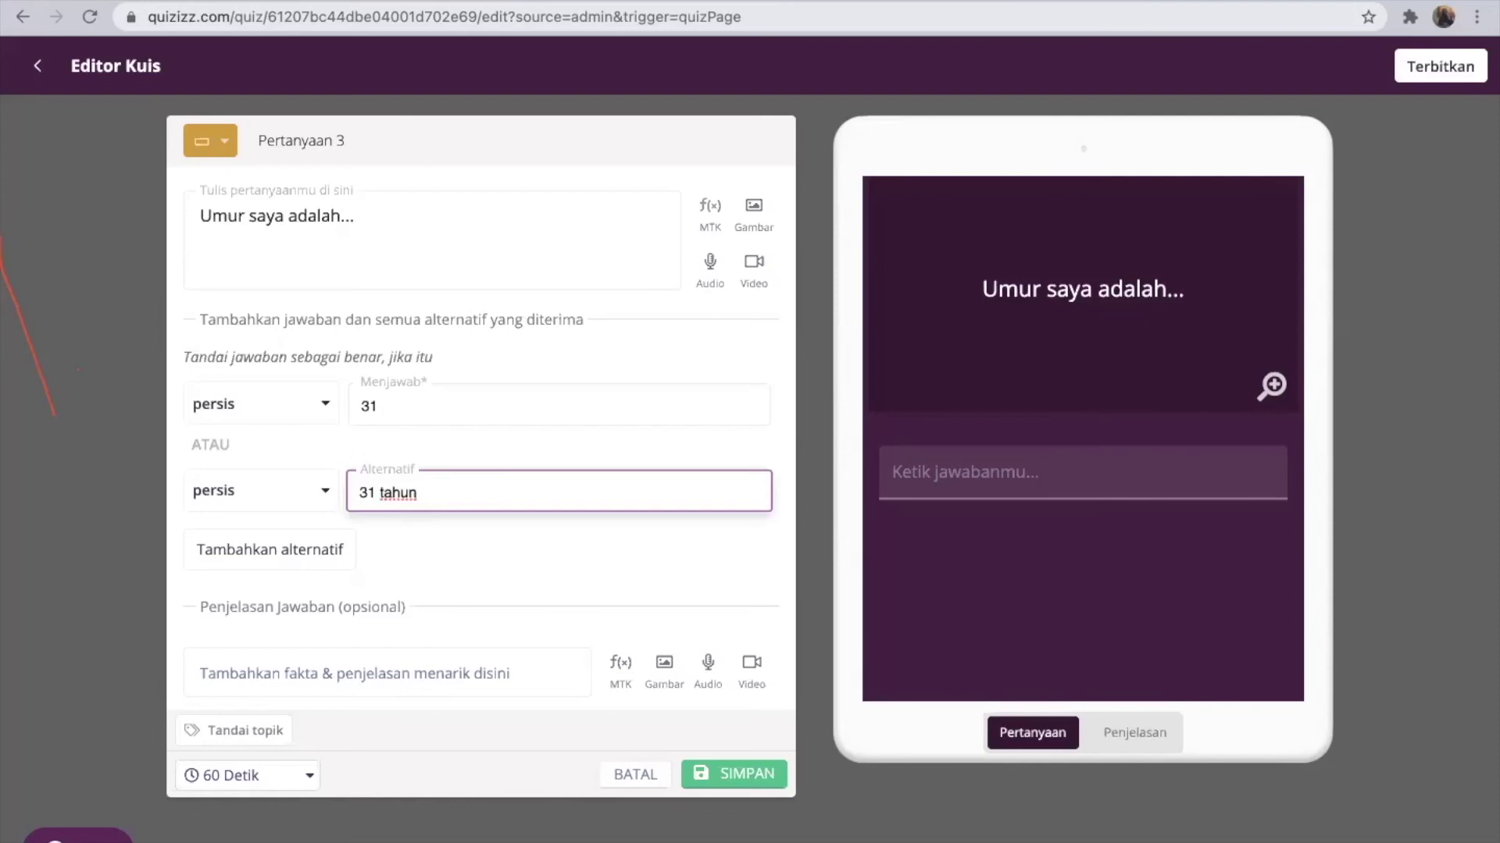
{"action": "key", "text": "Left"}
{"action": "key", "text": "Left"}
{"action": "key", "text": "Right"}
{"action": "key", "text": "Right"}
{"action": "left_click", "coordinate": [734, 776]}
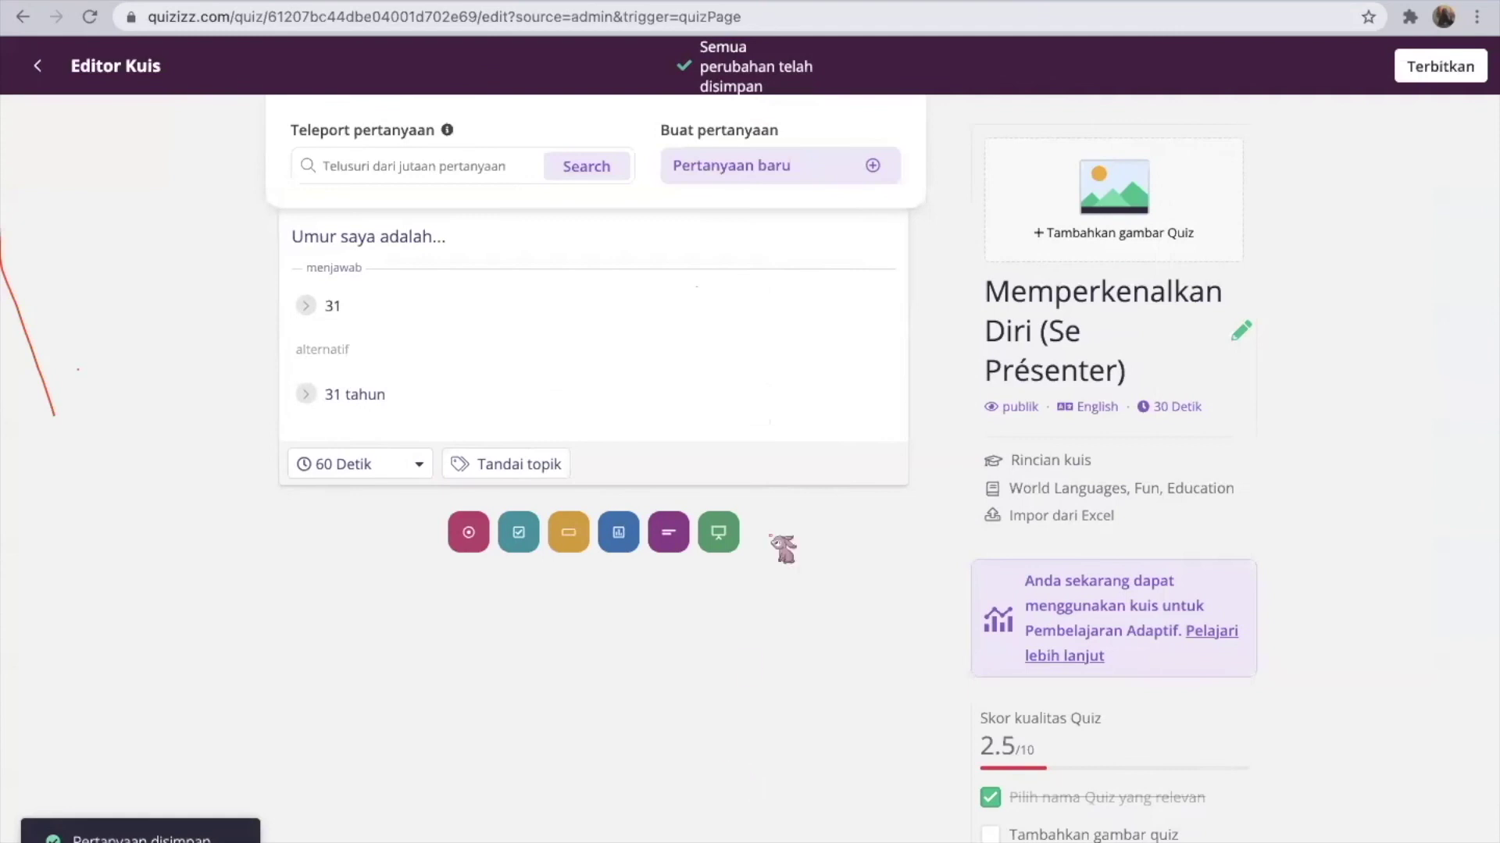
- Look over the saved questions and open a blank poll question as Pertanyaan 4
{"action": "scroll", "coordinate": [782, 549], "scroll_direction": "up", "scroll_amount": 4}
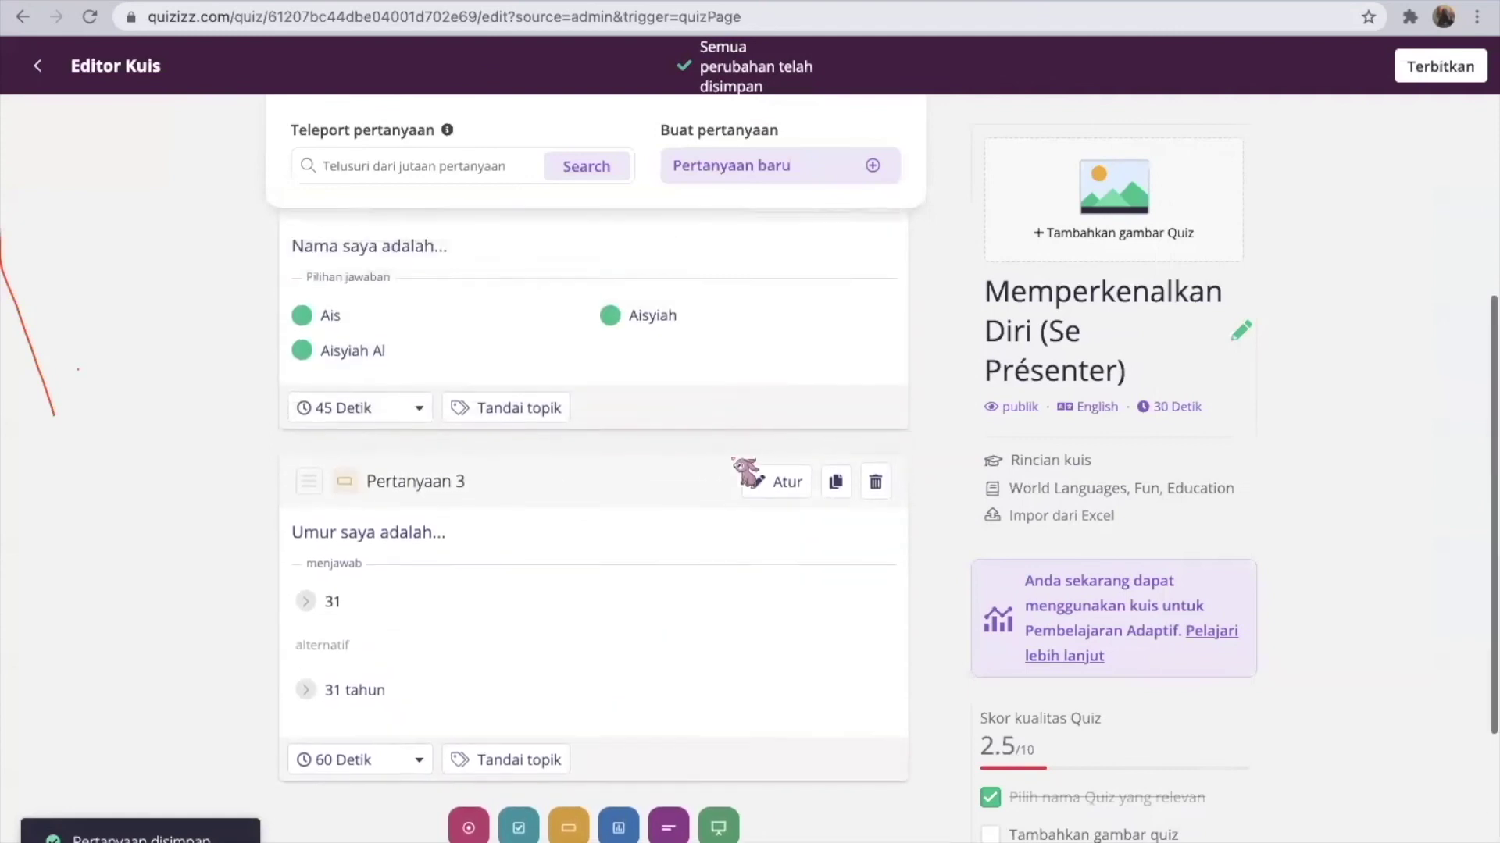
{"action": "scroll", "coordinate": [746, 472], "scroll_direction": "up", "scroll_amount": 3}
{"action": "scroll", "coordinate": [744, 469], "scroll_direction": "down", "scroll_amount": 5}
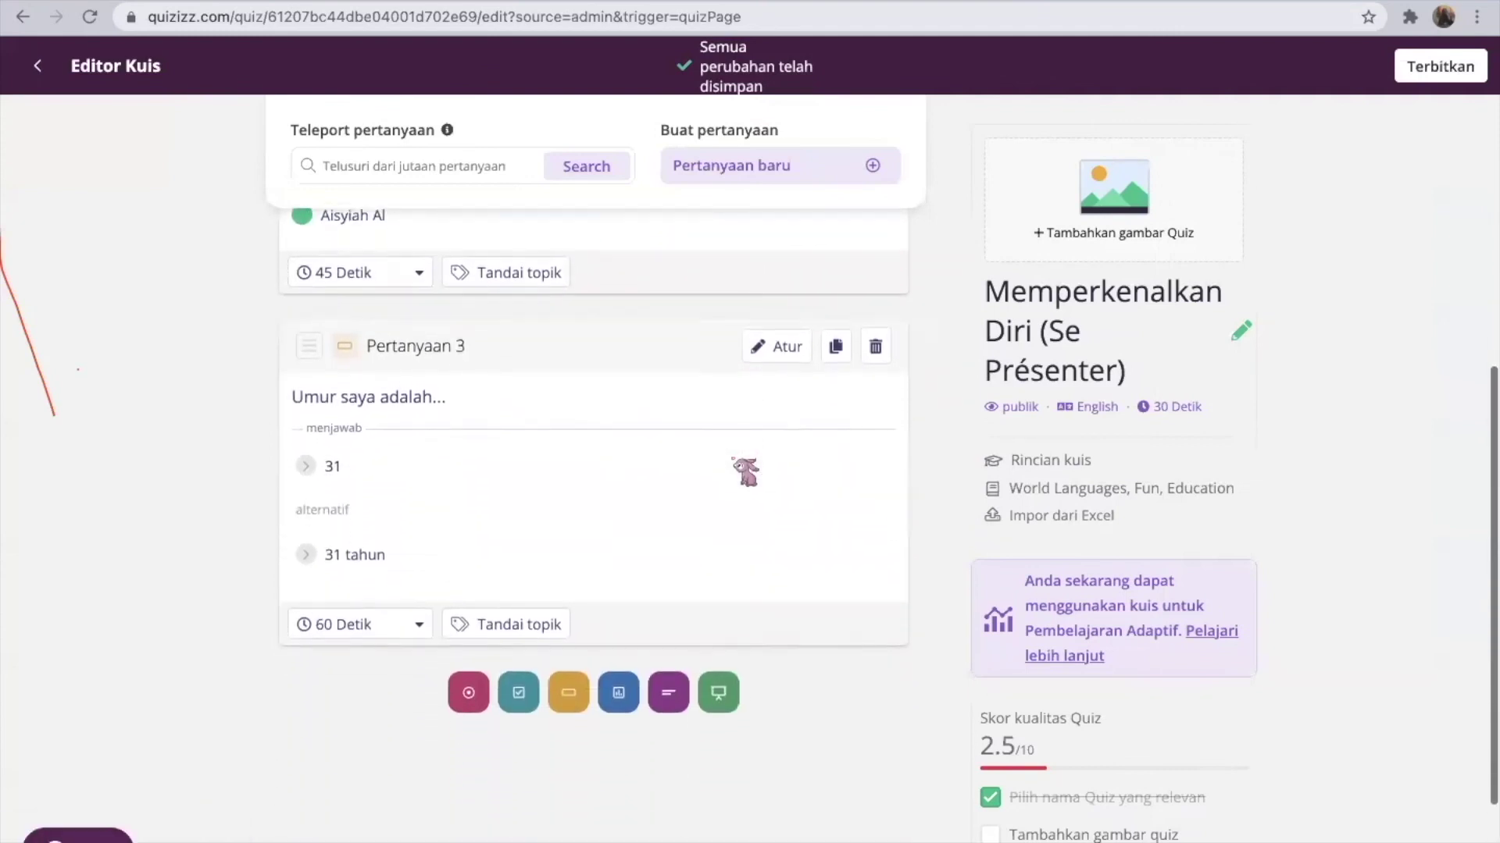
{"action": "scroll", "coordinate": [726, 485], "scroll_direction": "down", "scroll_amount": 1}
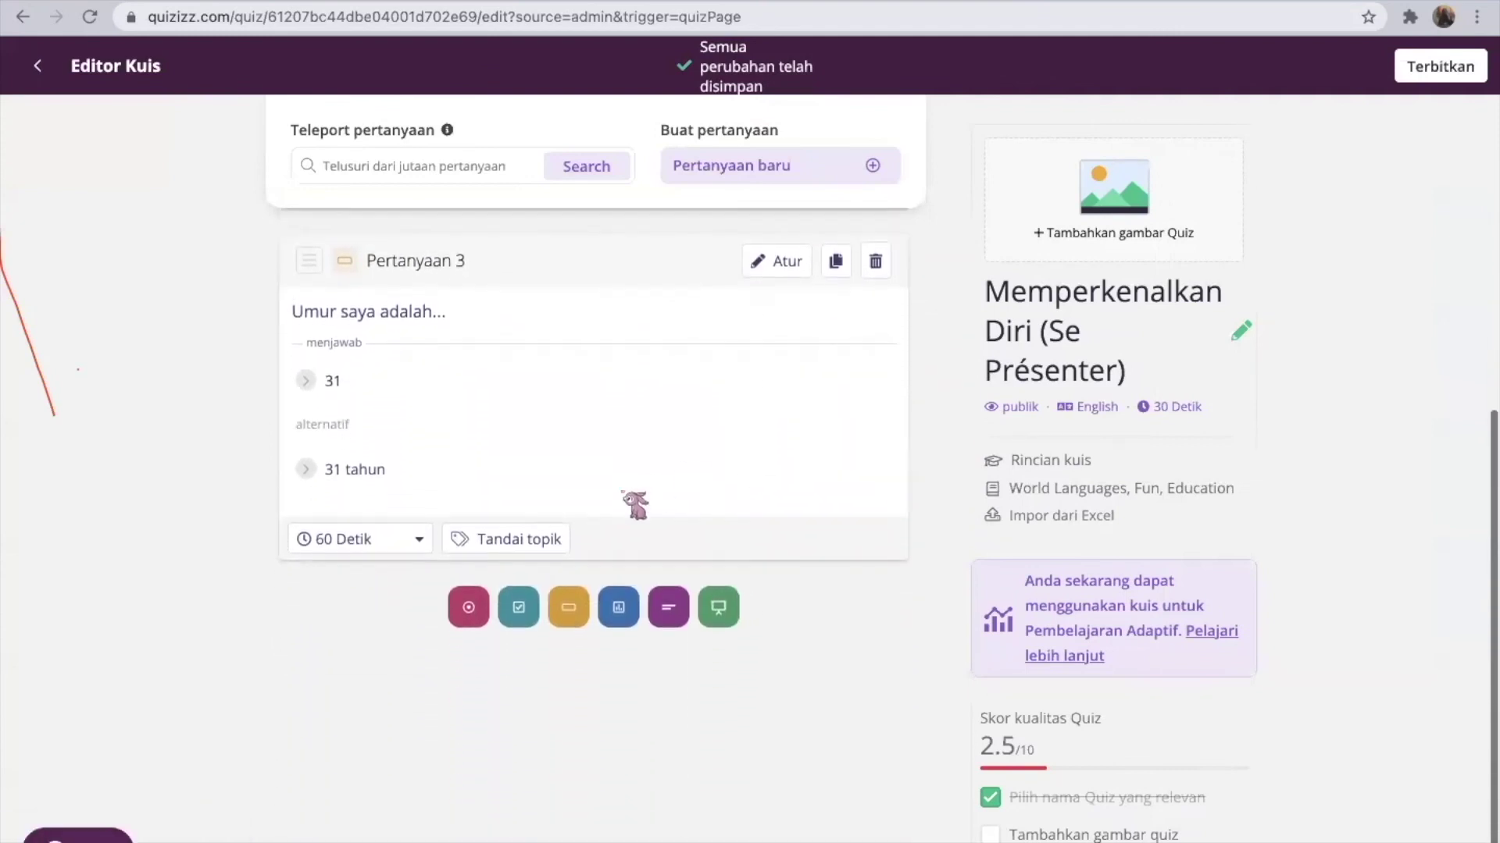
{"action": "left_click", "coordinate": [630, 611]}
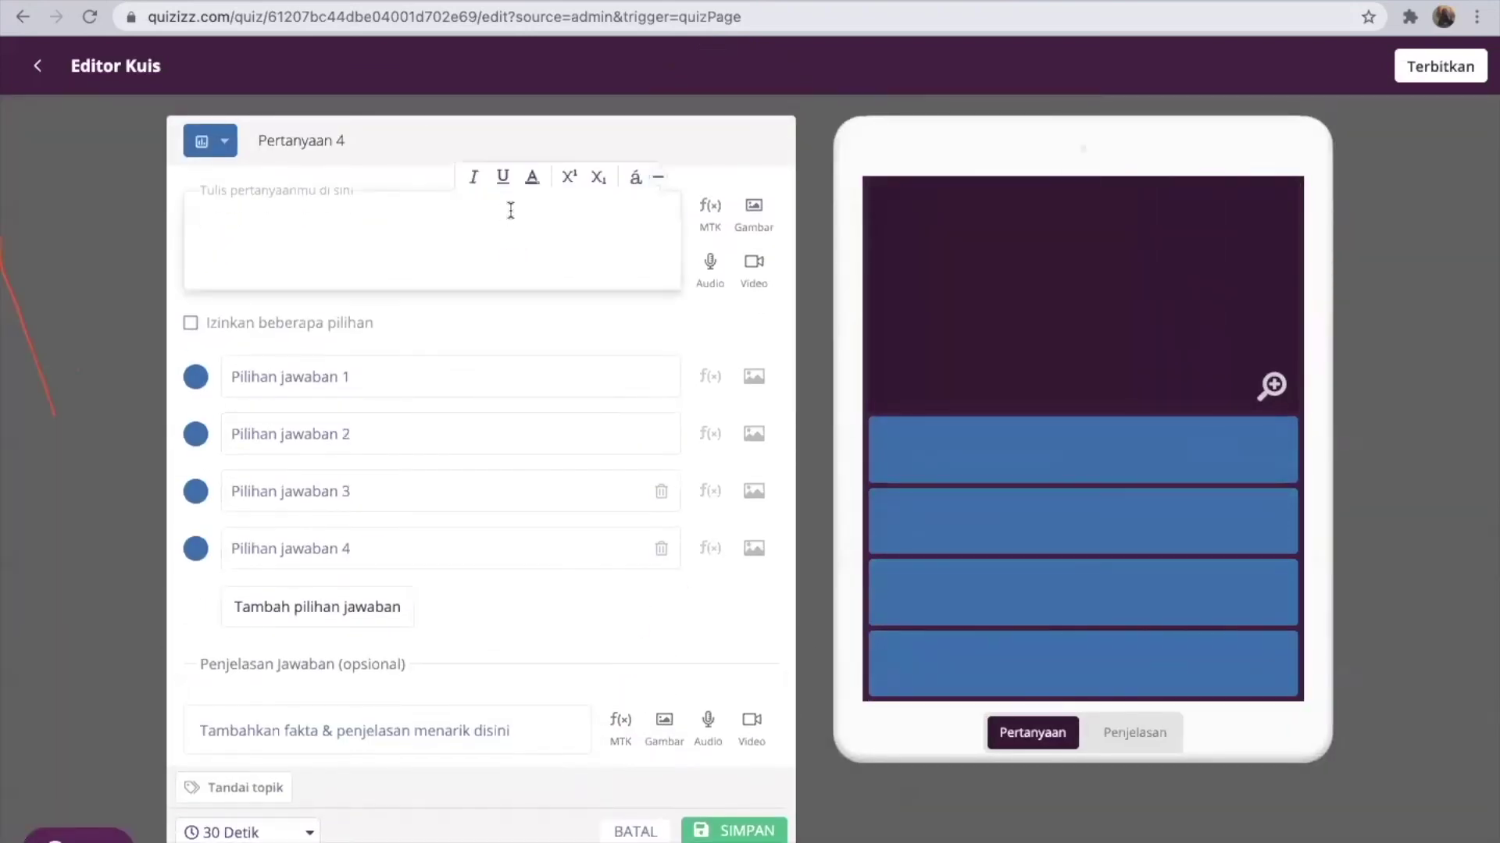
{"action": "type", "text": "Bagaiman"}
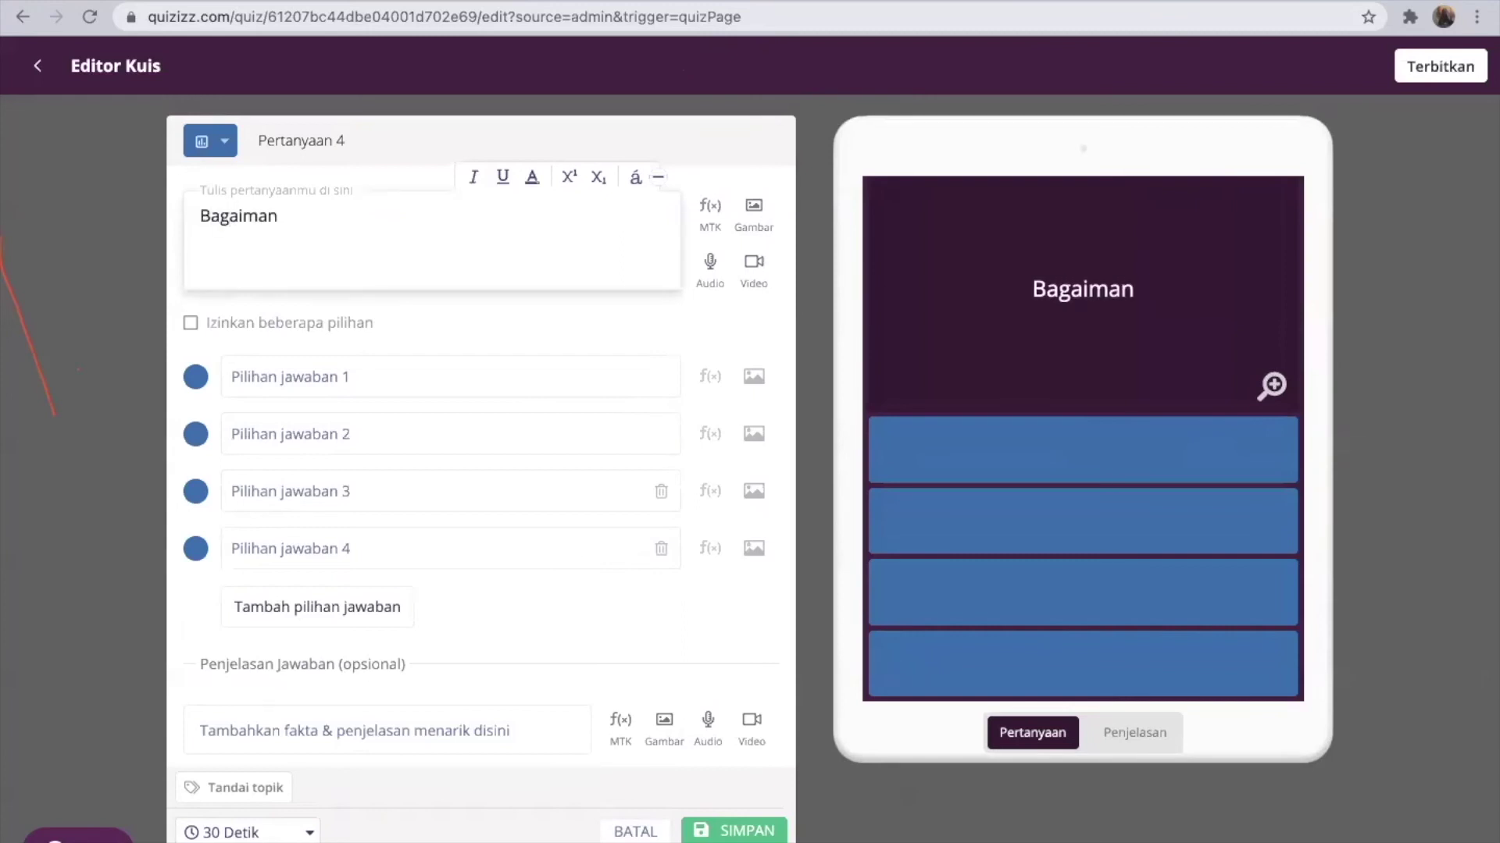
{"action": "type", "text": "a"}
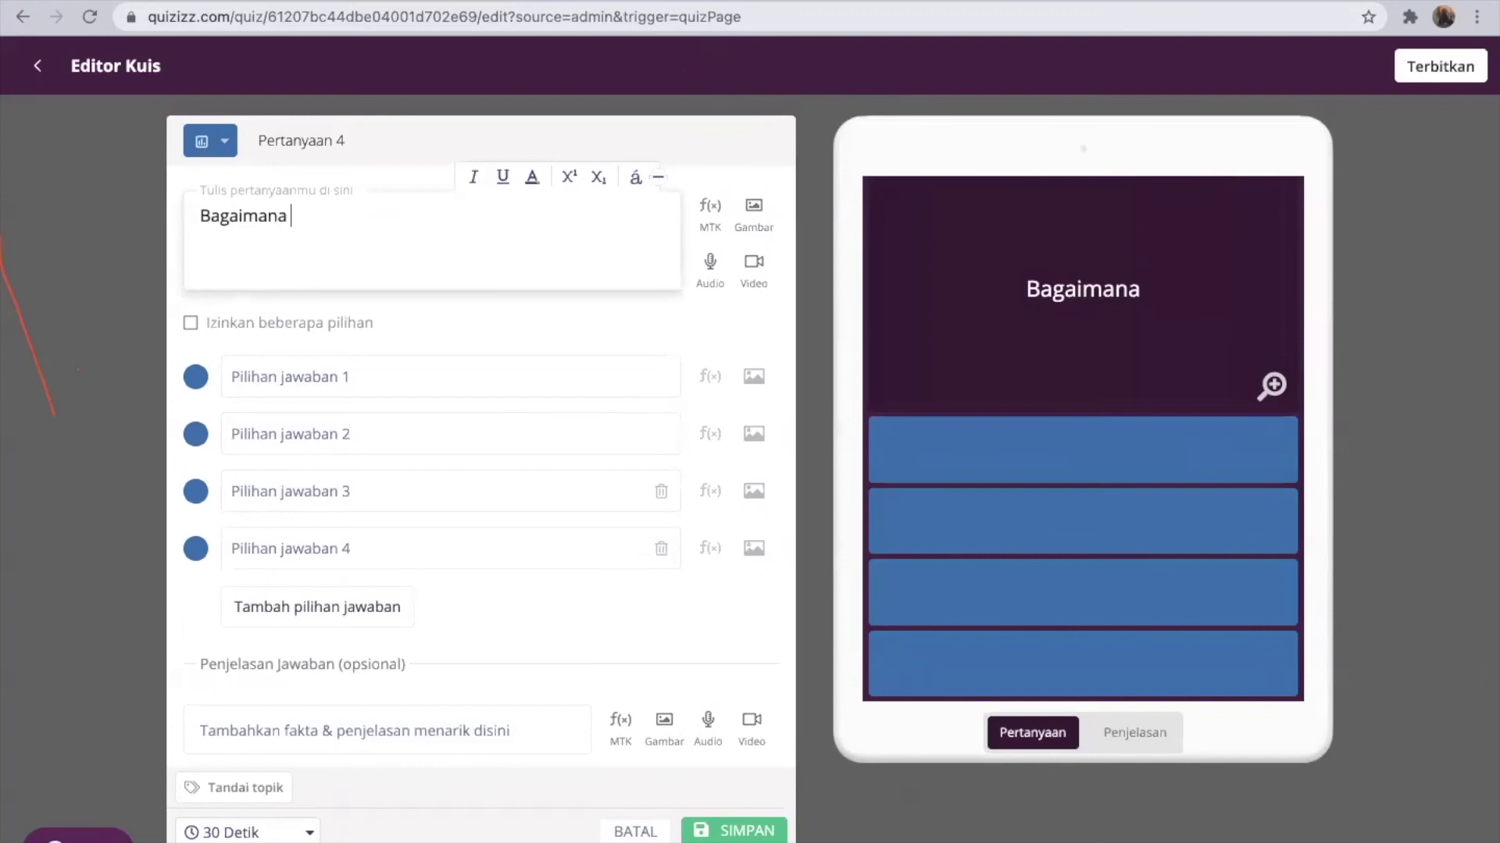
{"action": "type", "text": " saran an"}
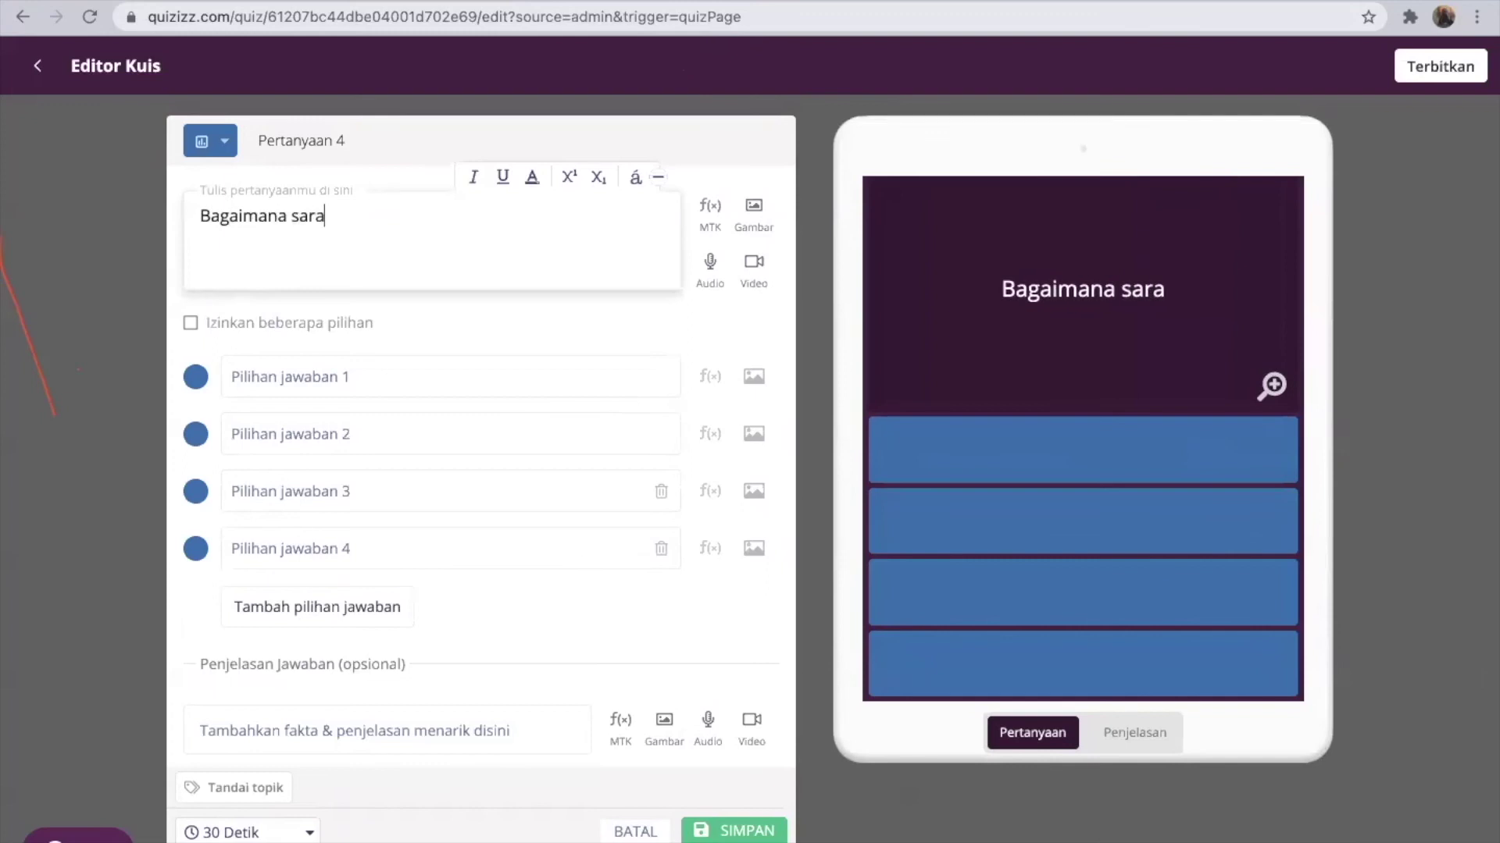
{"action": "key", "text": "BackSpace"}
{"action": "key", "text": "BackSpace"}
{"action": "type", "text": "Anda meng"}
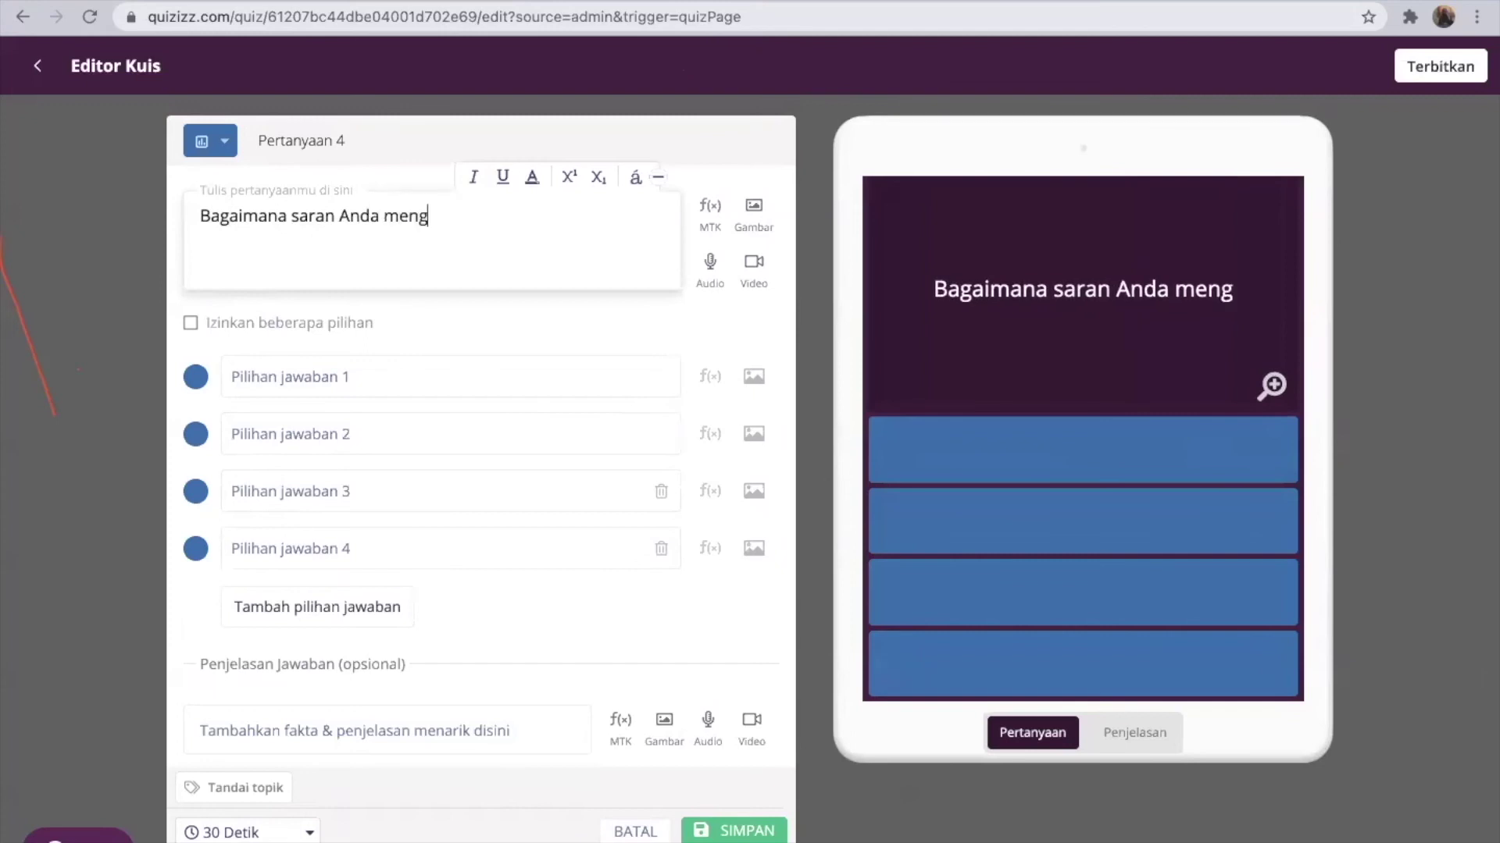
{"action": "type", "text": "enai..."}
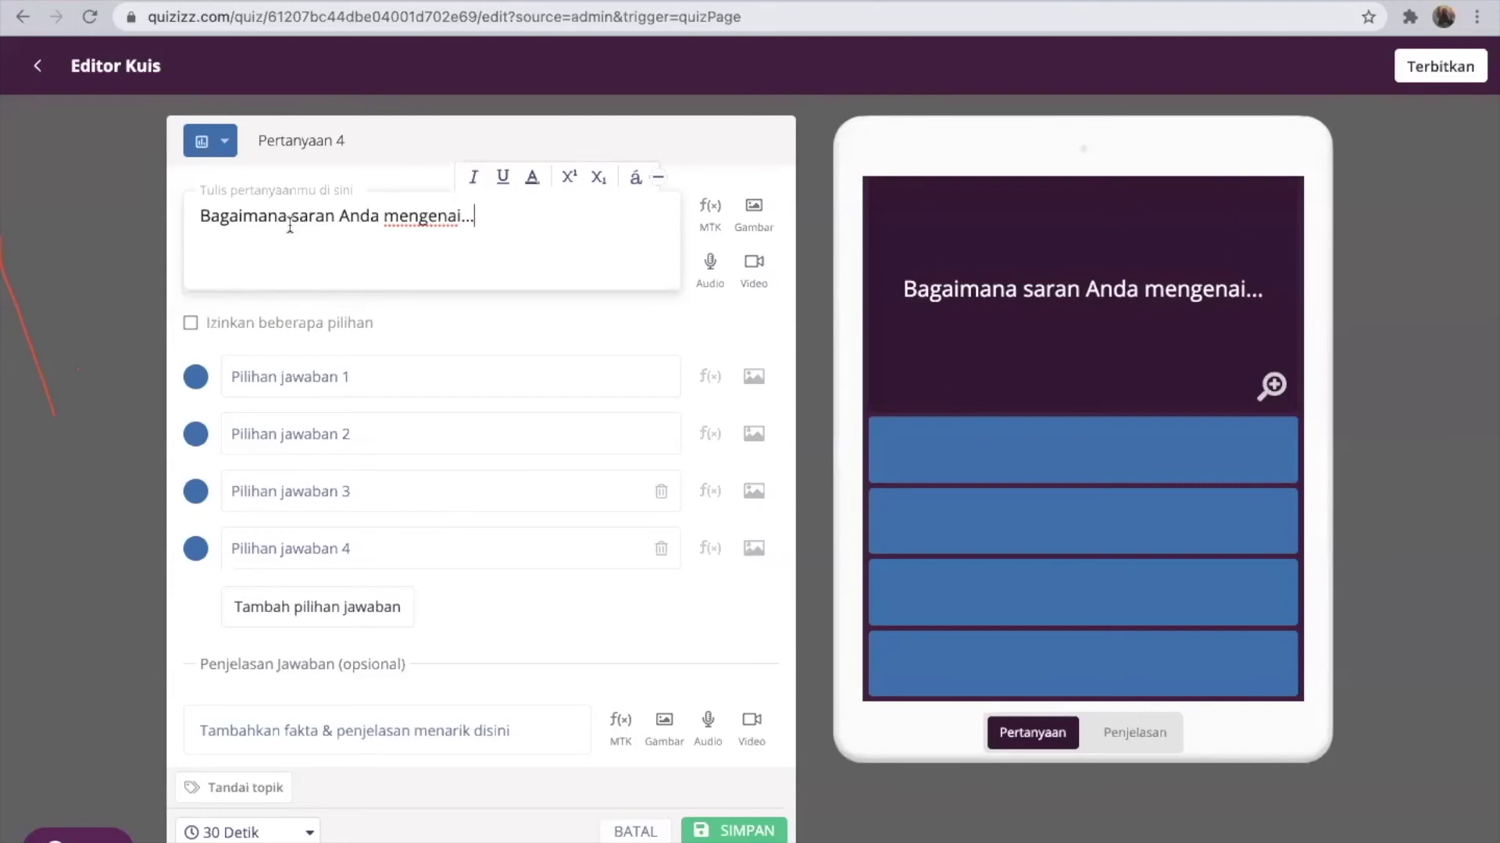
- Replace the question text of Pertanyaan 4 with "Apakah Quizizz membantu dalam penyelenggaran Kelas Online?"
{"action": "left_click_drag", "start_coordinate": [194, 215], "coordinate": [503, 264]}
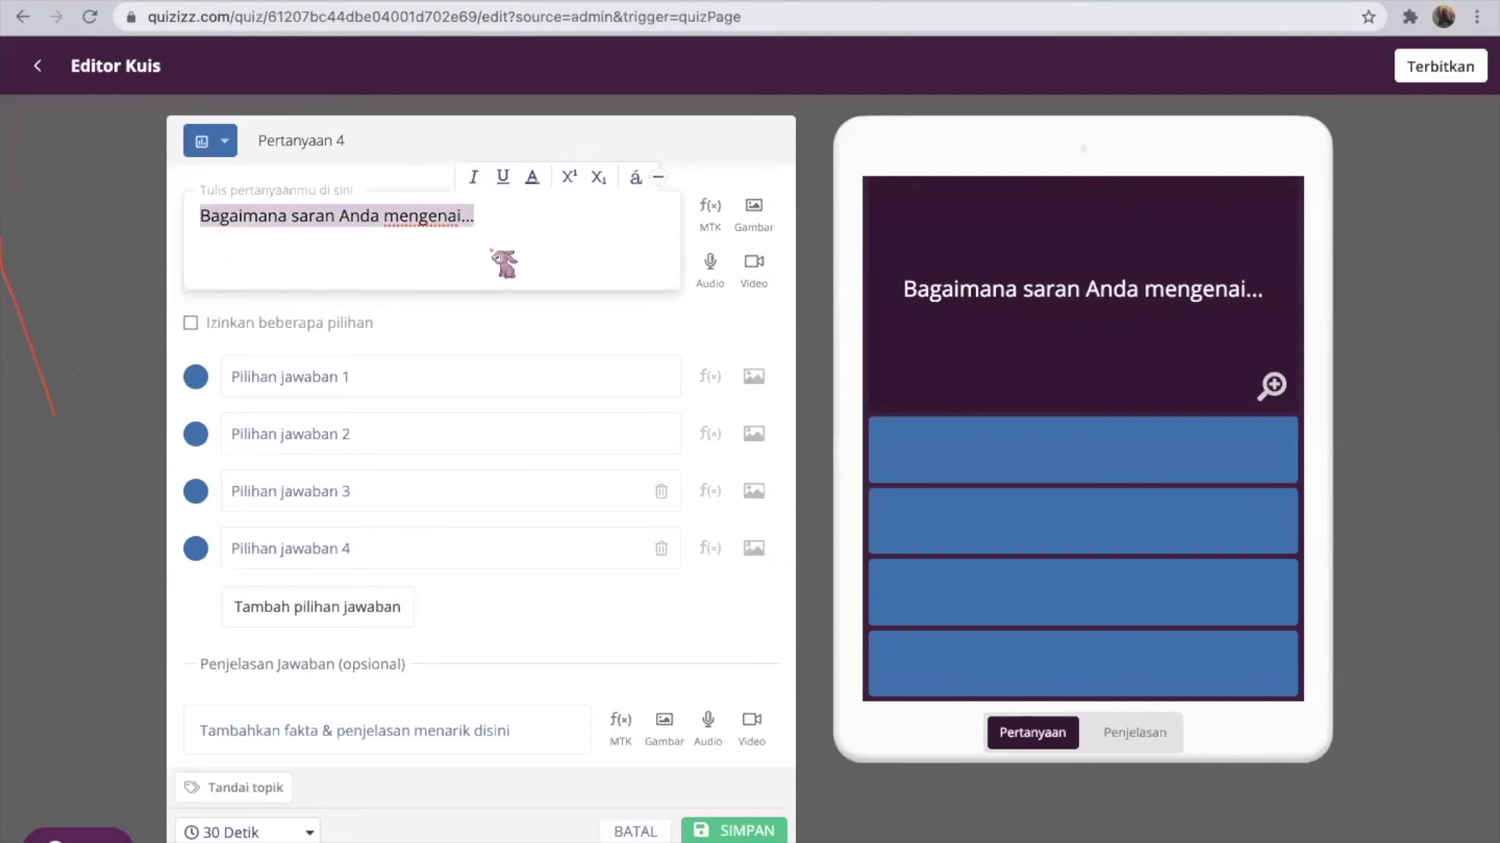
{"action": "type", "text": "Apakah Quizizz mem"}
{"action": "key", "text": "BackSpace"}
{"action": "type", "text": "mbantu dalam p"}
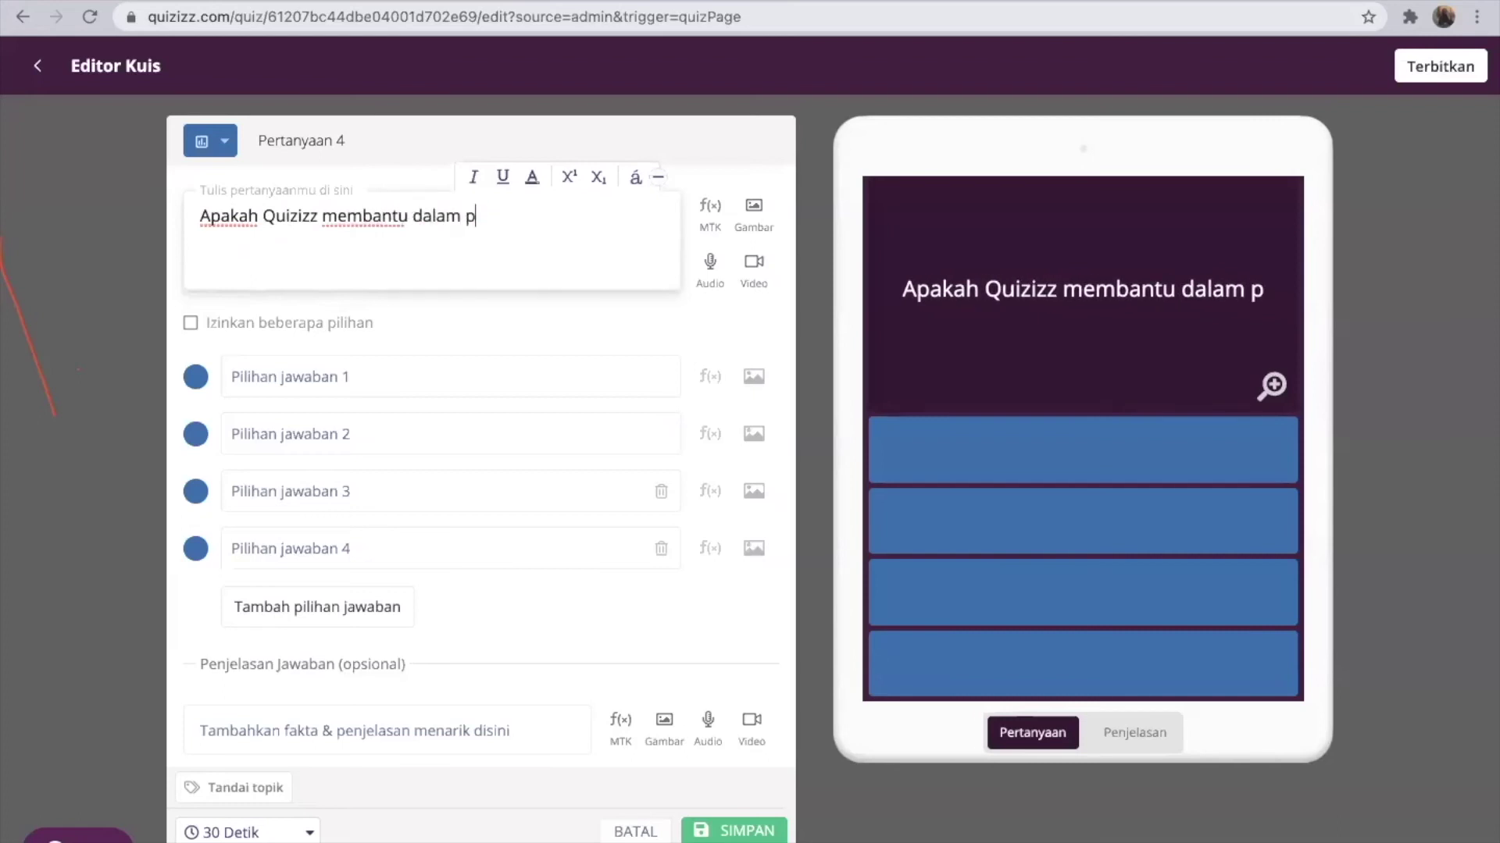
{"action": "type", "text": "enyeleng"}
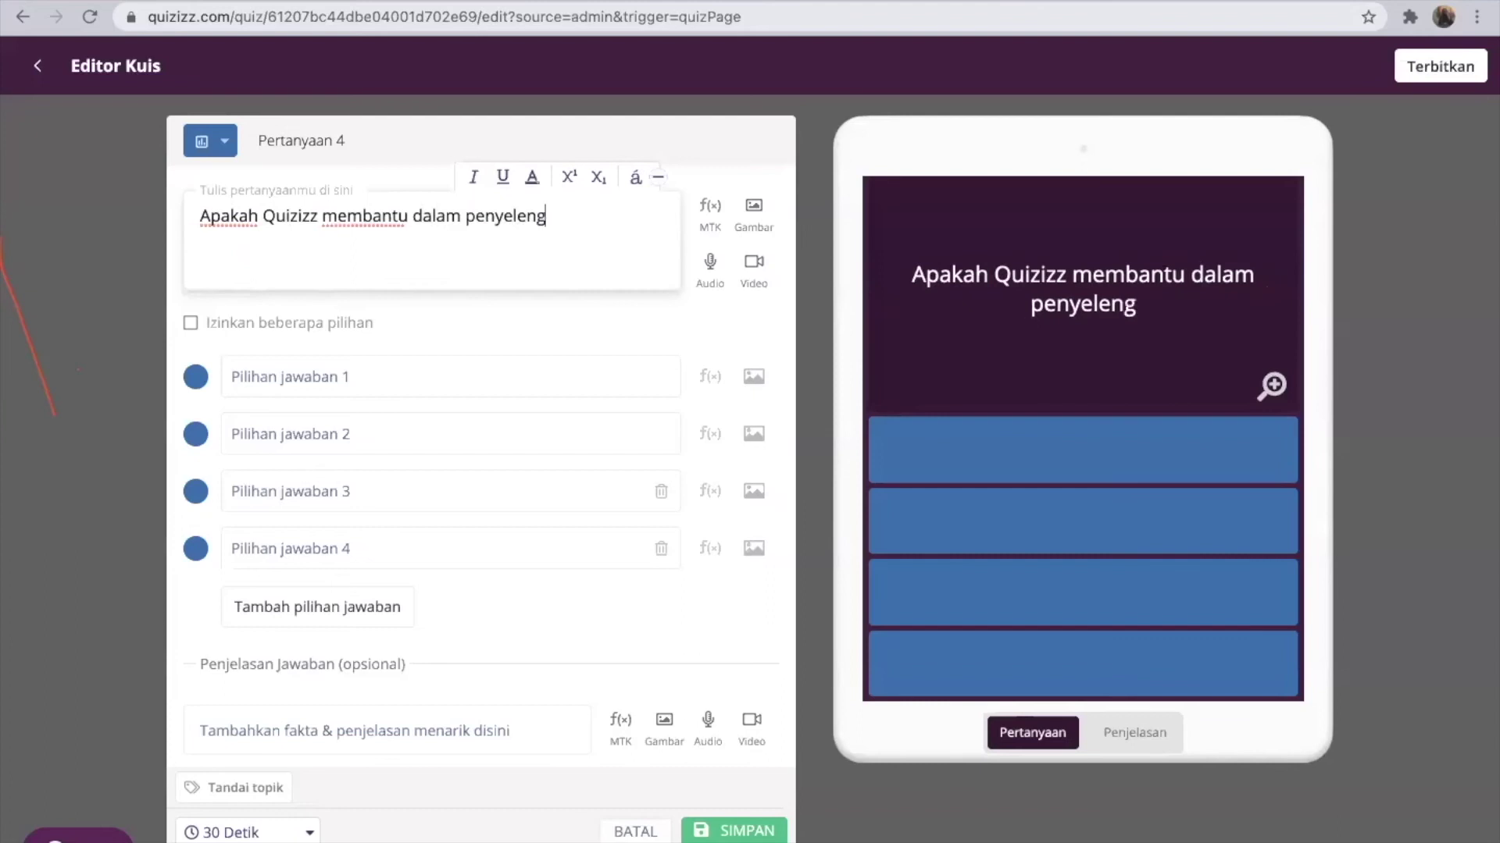
{"action": "type", "text": "garan"}
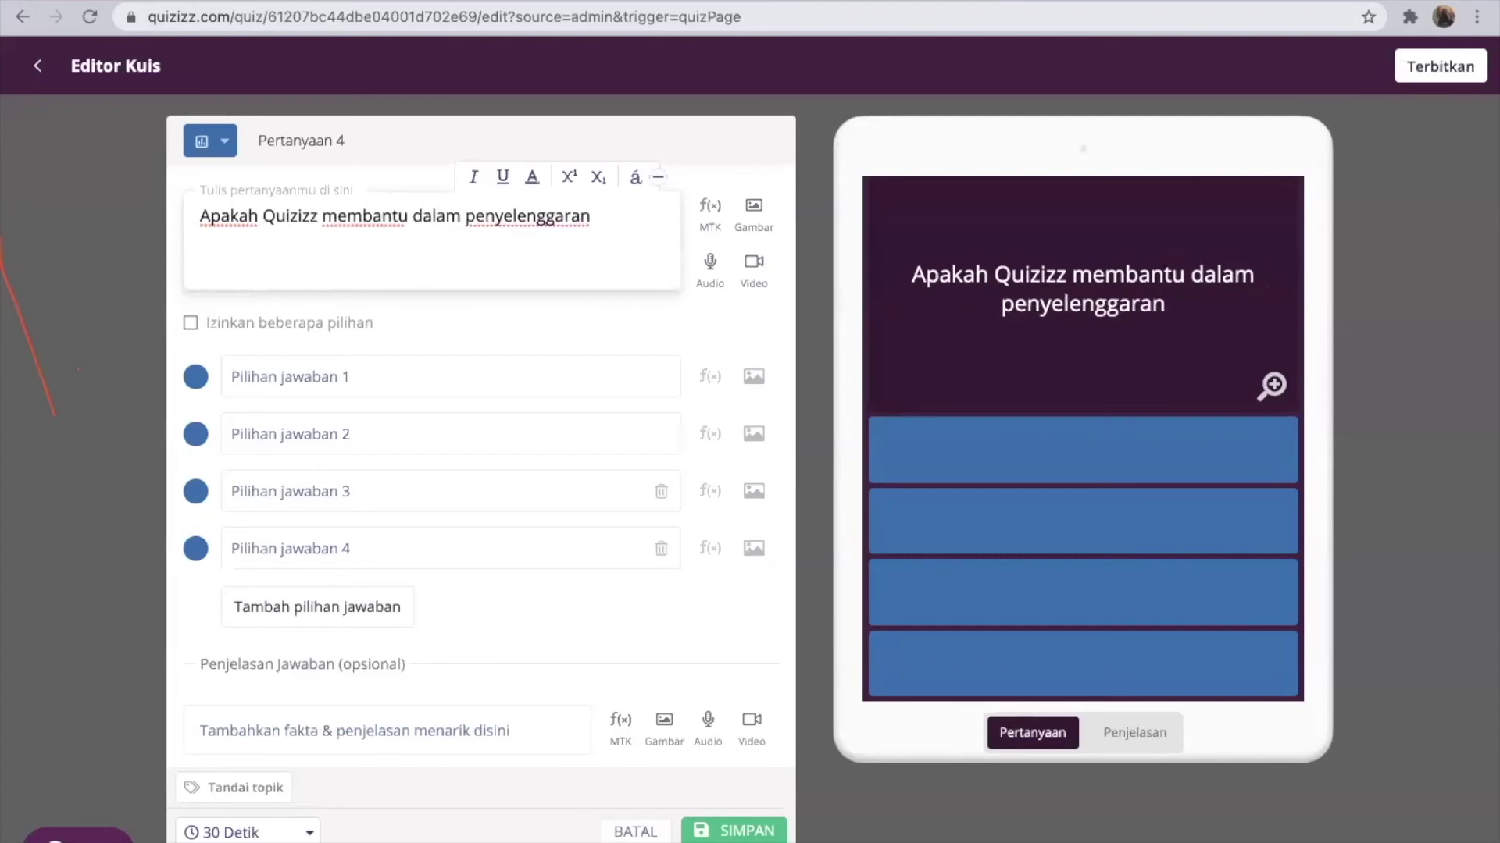
{"action": "type", "text": " Kelas Online?"}
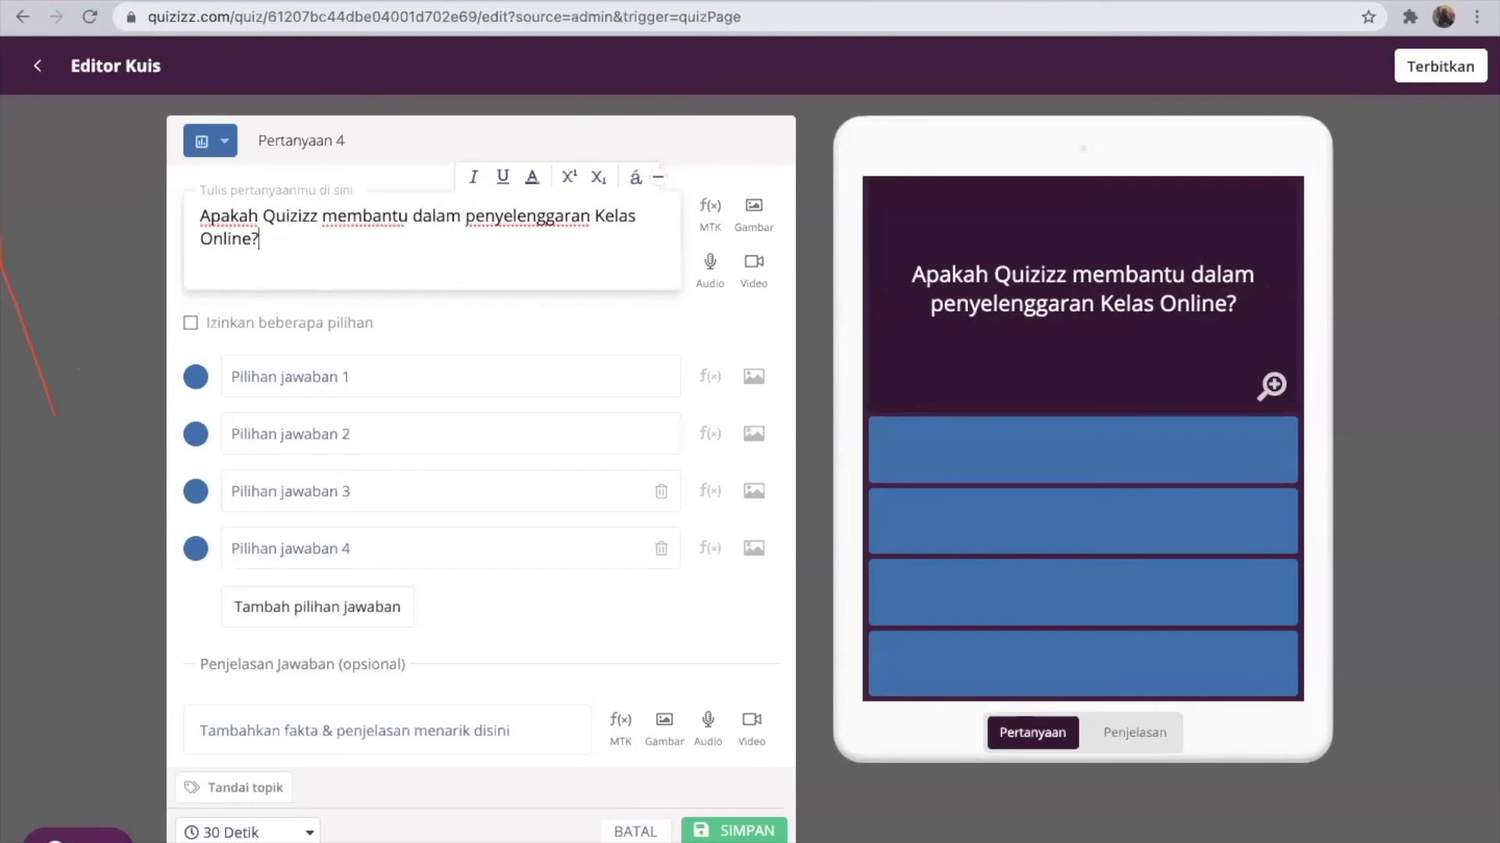
- Allow multiple selections (Izinkan beberapa pilihan) in the poll and enter "Ya" and "Tidak" as its first two answer options
{"action": "left_click", "coordinate": [190, 323]}
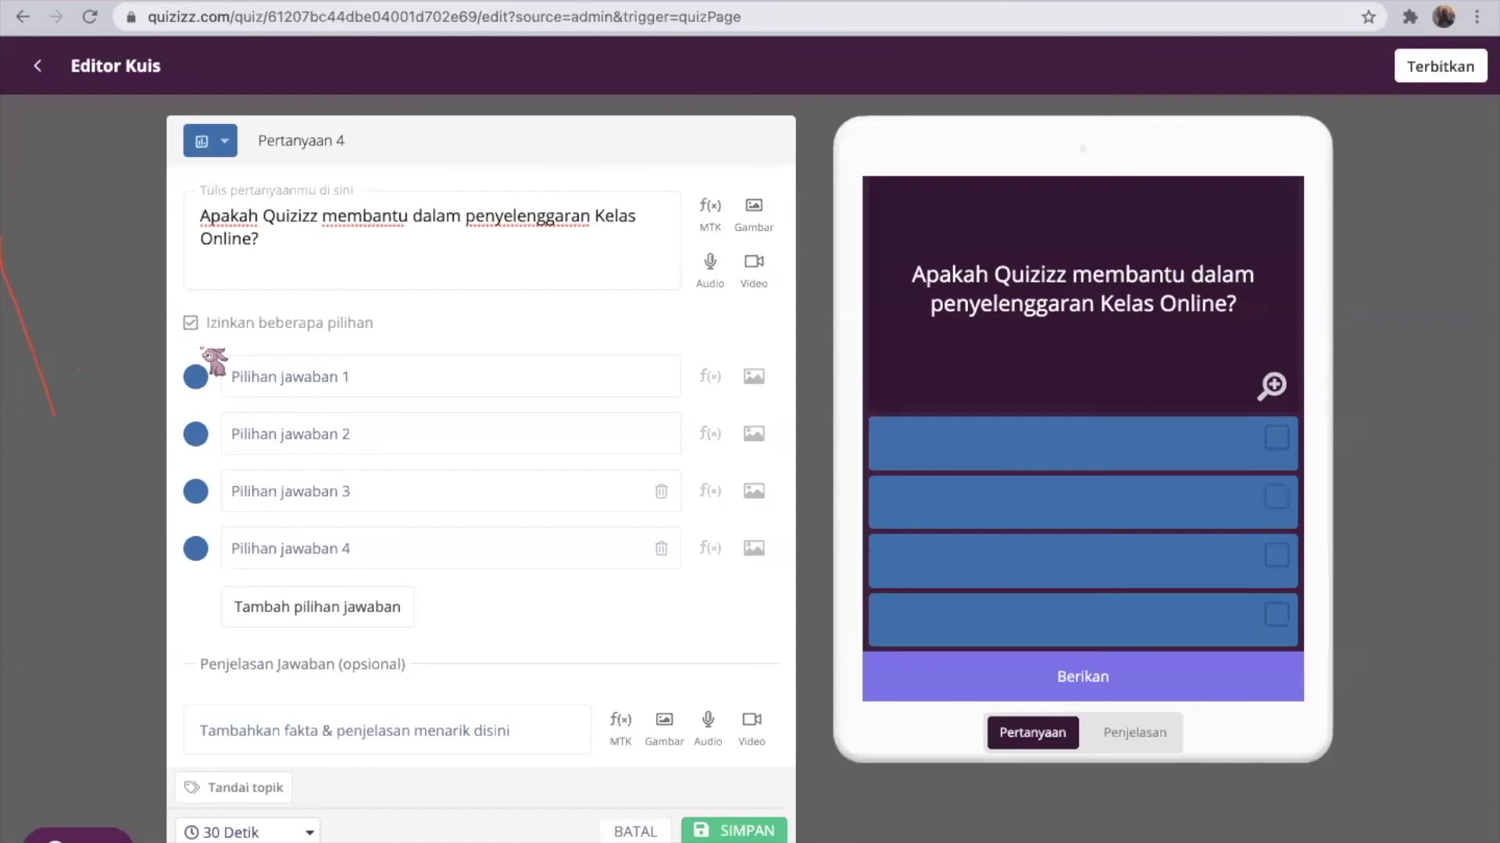
{"action": "left_click", "coordinate": [259, 370]}
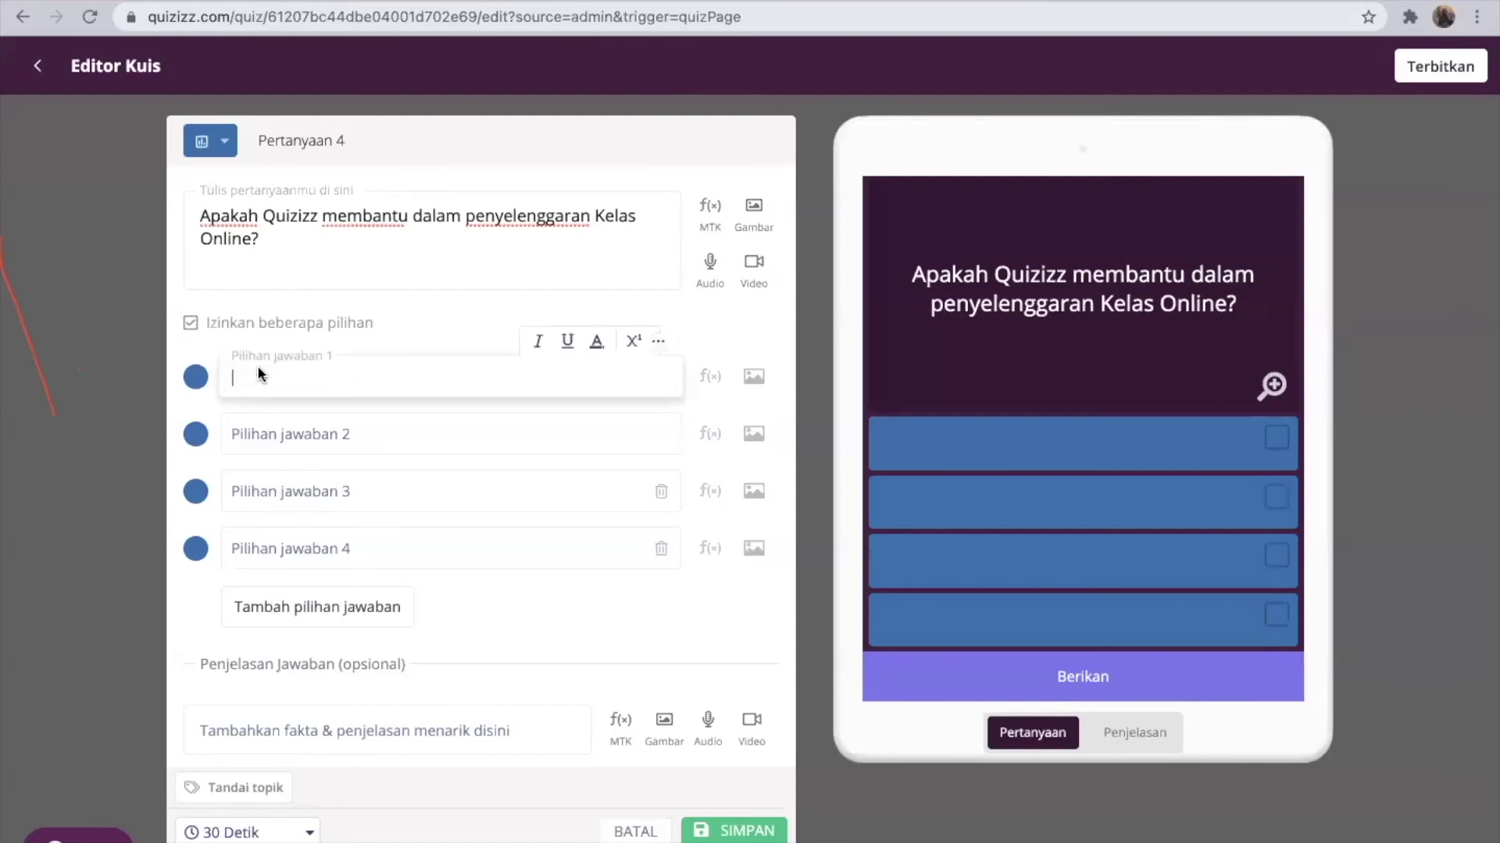
{"action": "type", "text": "Ya"}
{"action": "key", "text": "Tab"}
{"action": "type", "text": "Tidak"}
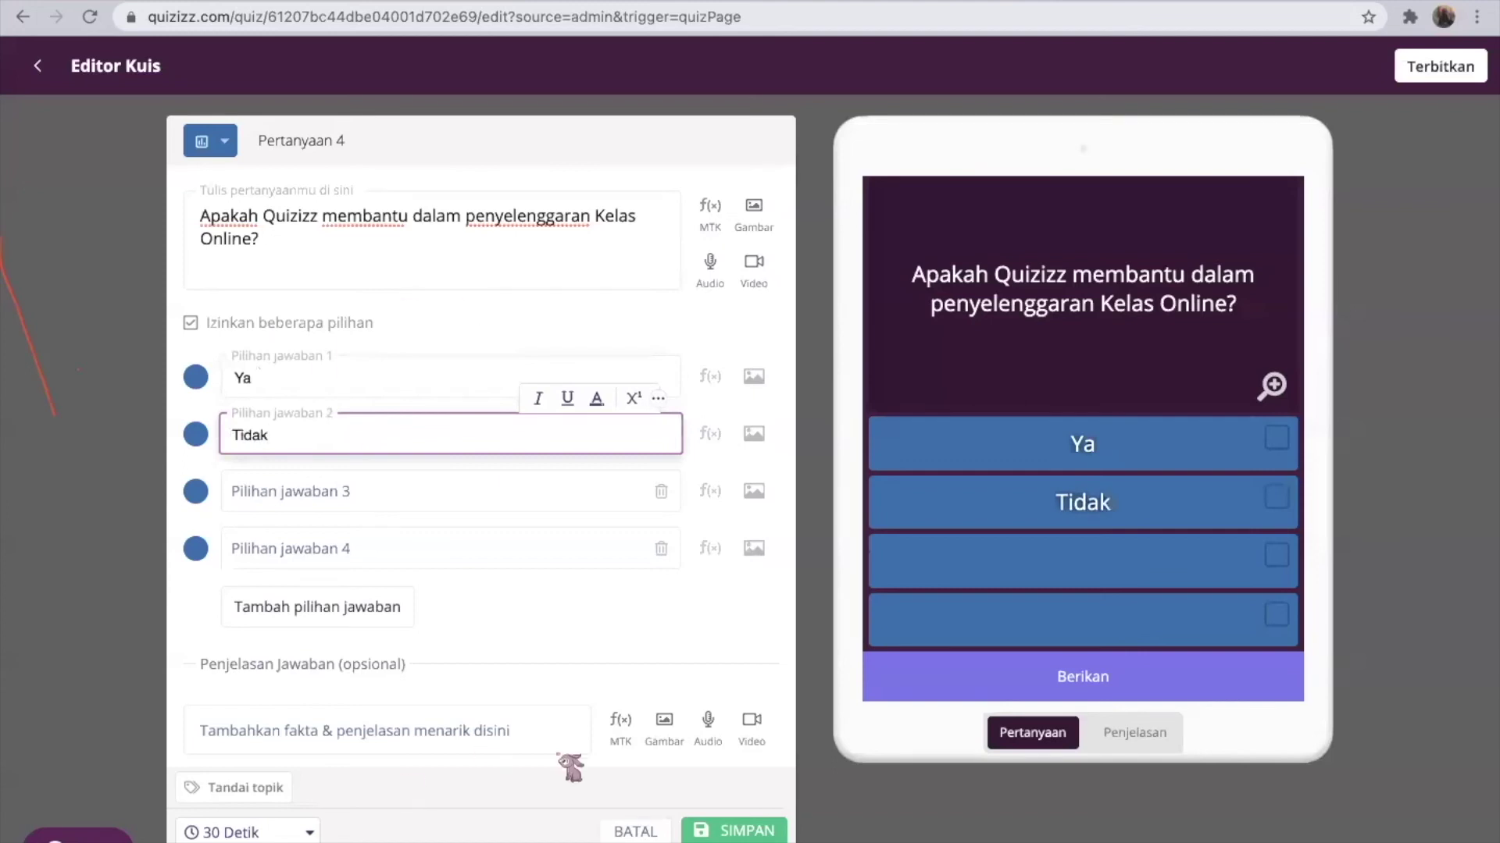
- Save the poll question and enter "Bagaimana saran Anda mengenai ..." as the question text of the open-ended Pertanyaan 5
{"action": "left_click", "coordinate": [714, 830]}
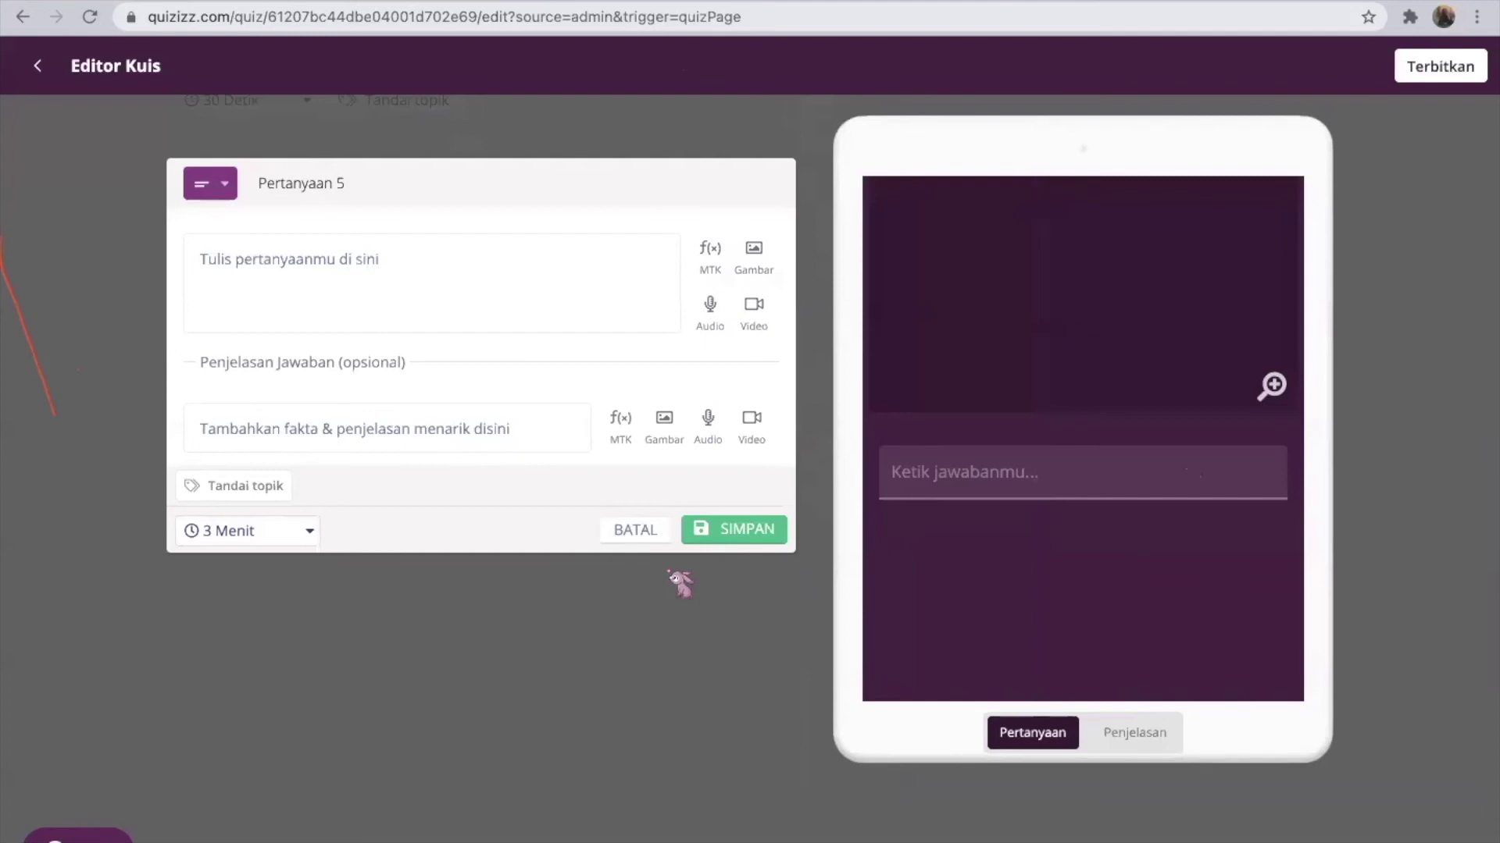
{"action": "left_click", "coordinate": [226, 196]}
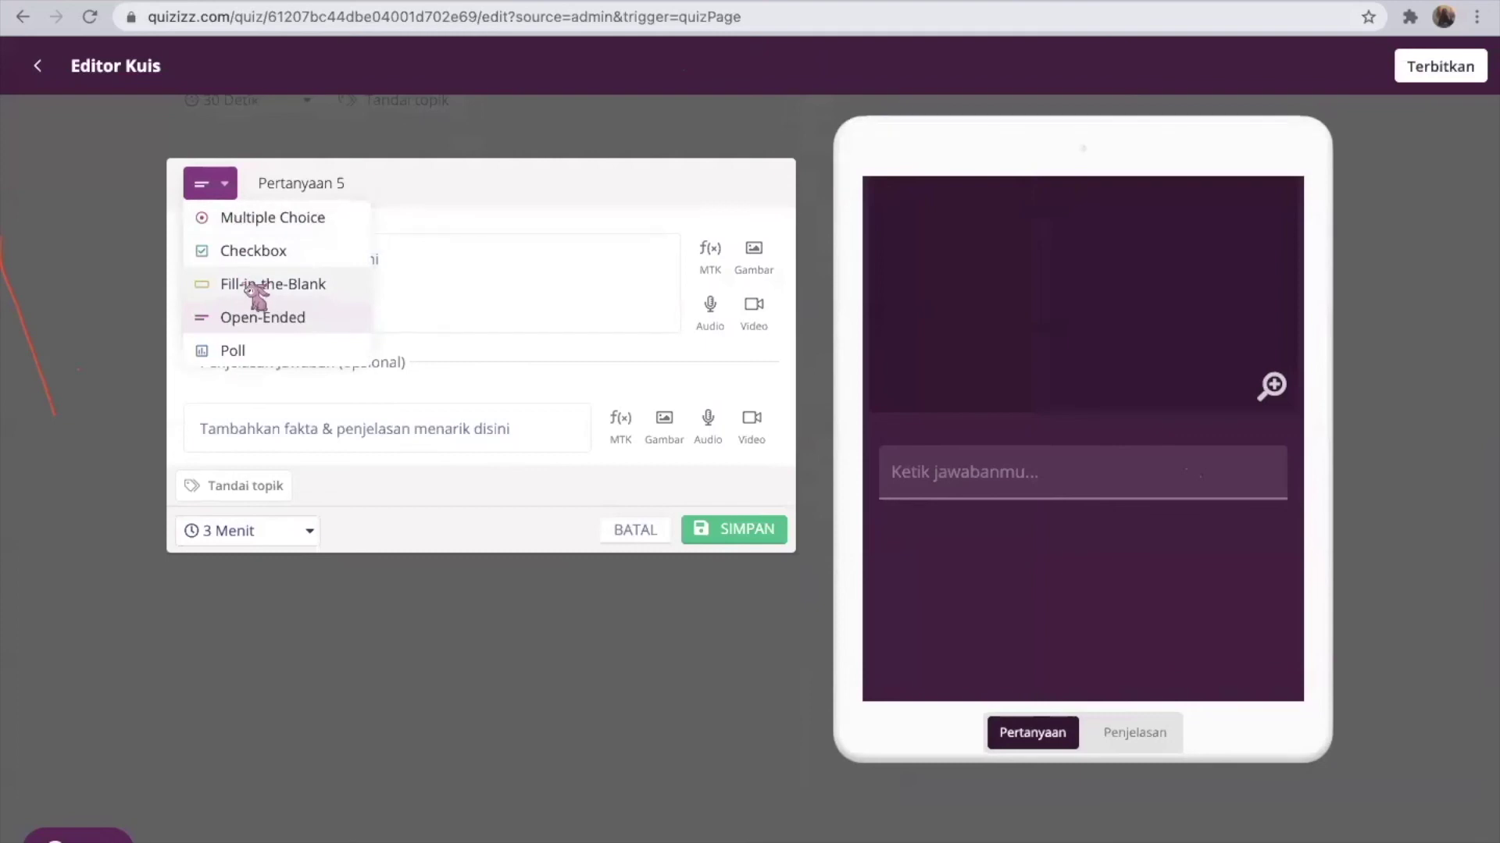
{"action": "left_click", "coordinate": [476, 312]}
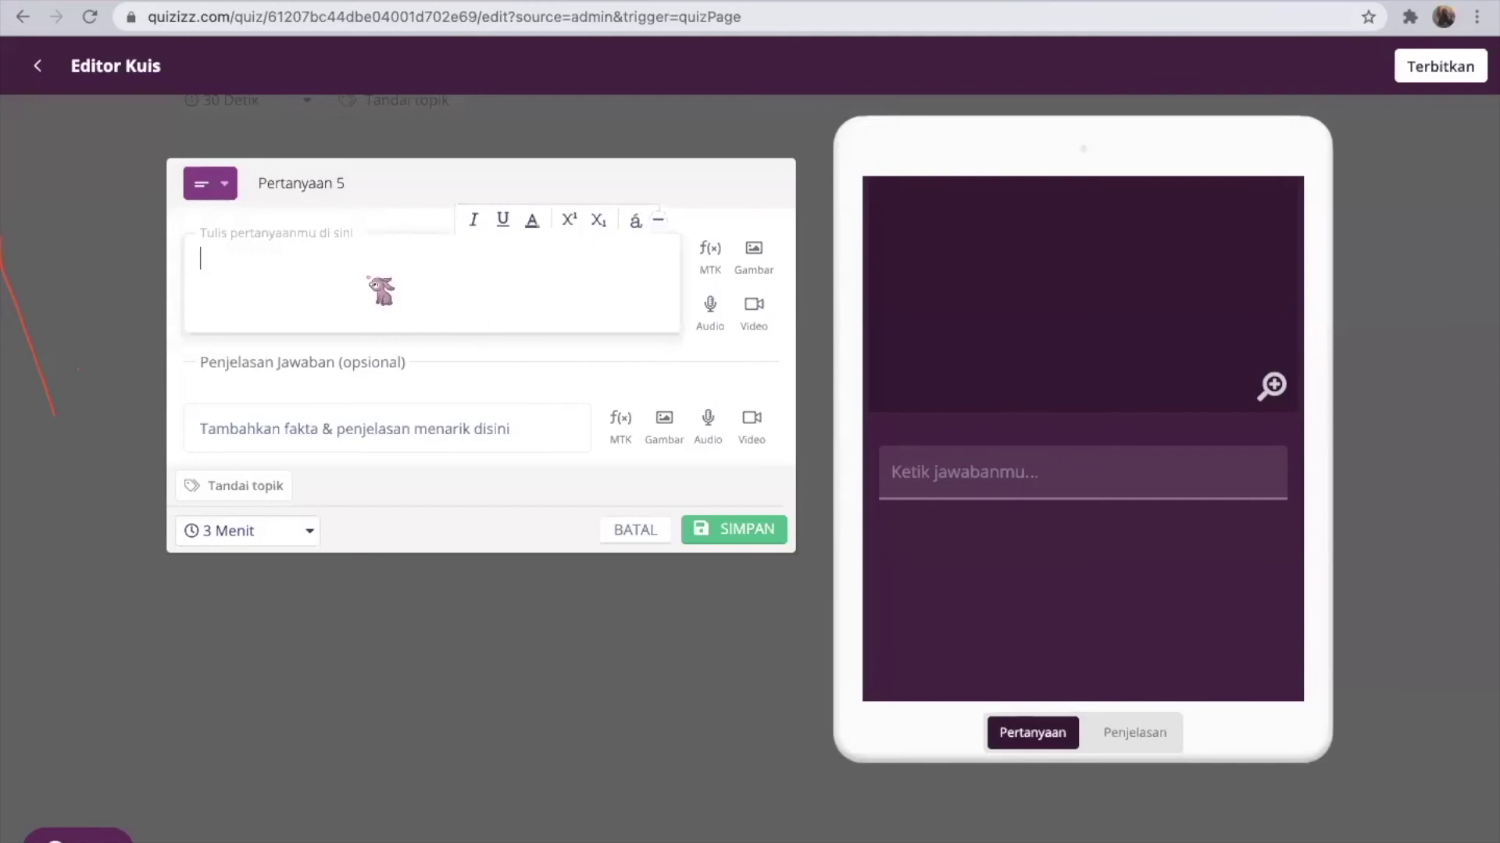
{"action": "type", "text": "Bagaimana"}
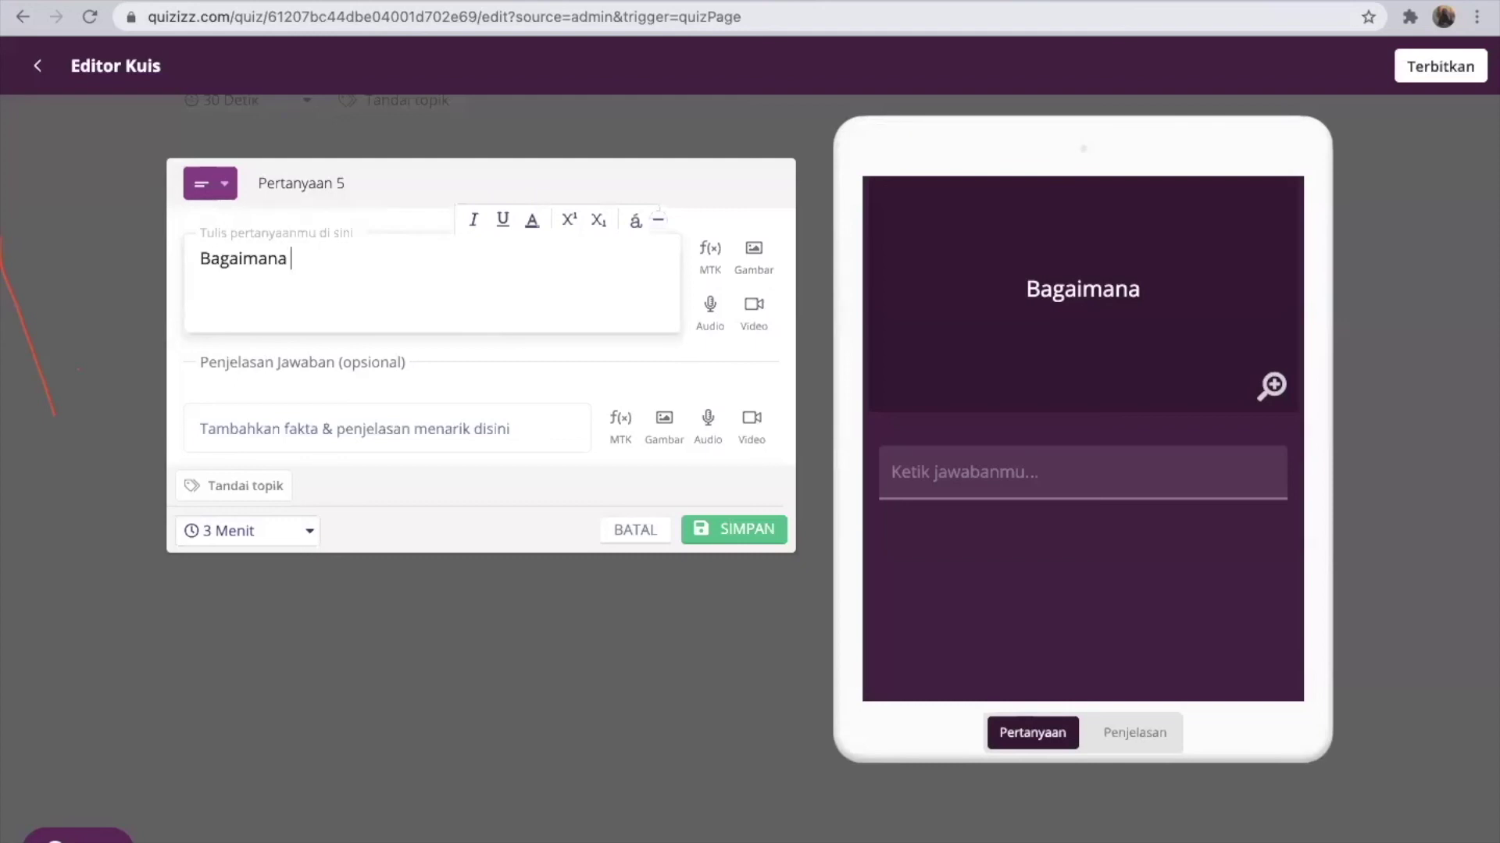
{"action": "type", "text": "s"}
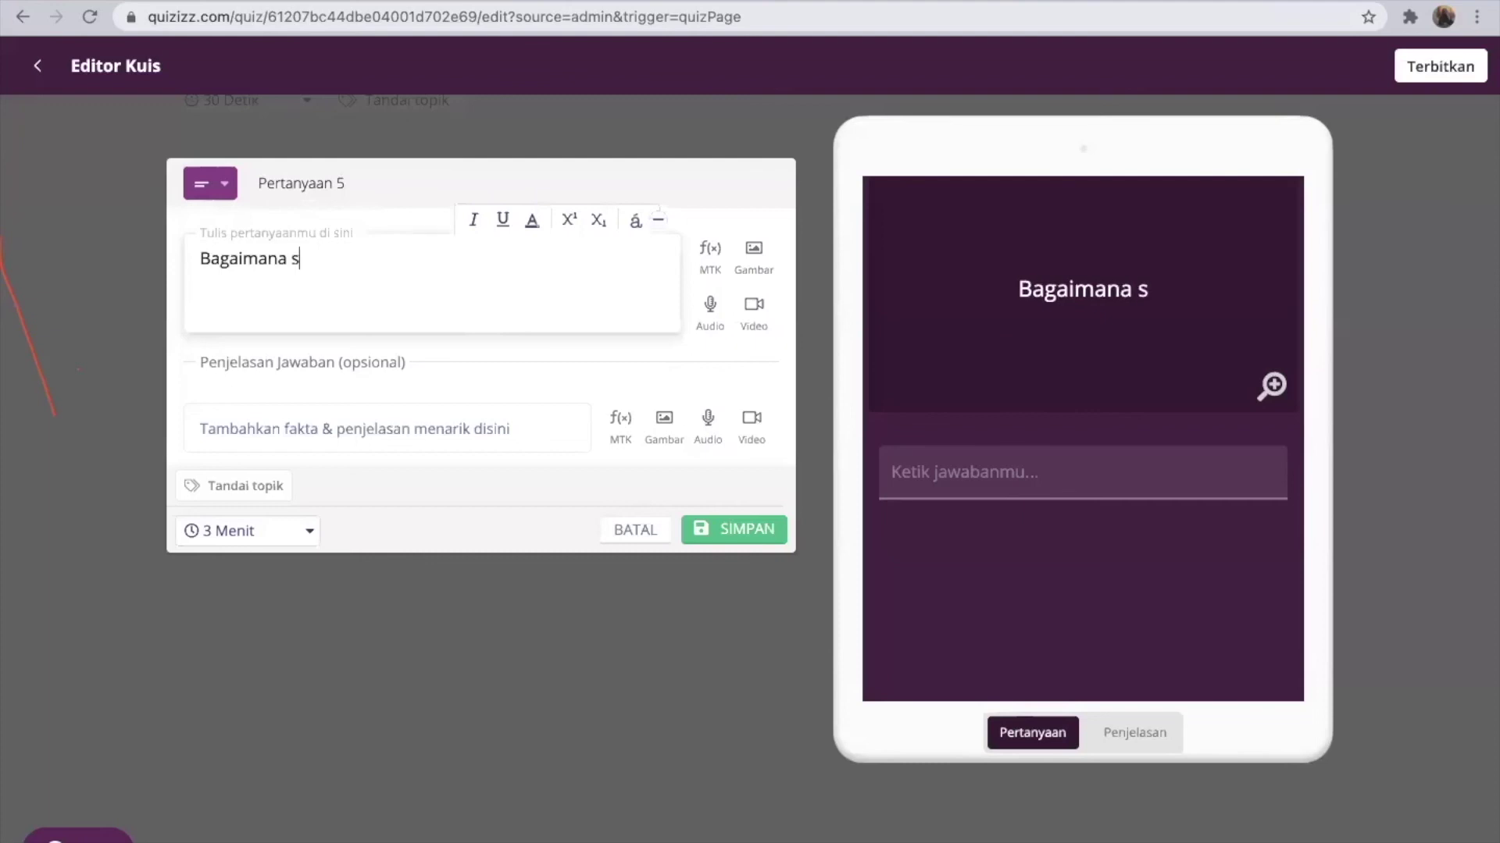
{"action": "type", "text": "aran Anda mengenai ..."}
{"action": "key", "text": "Tab"}
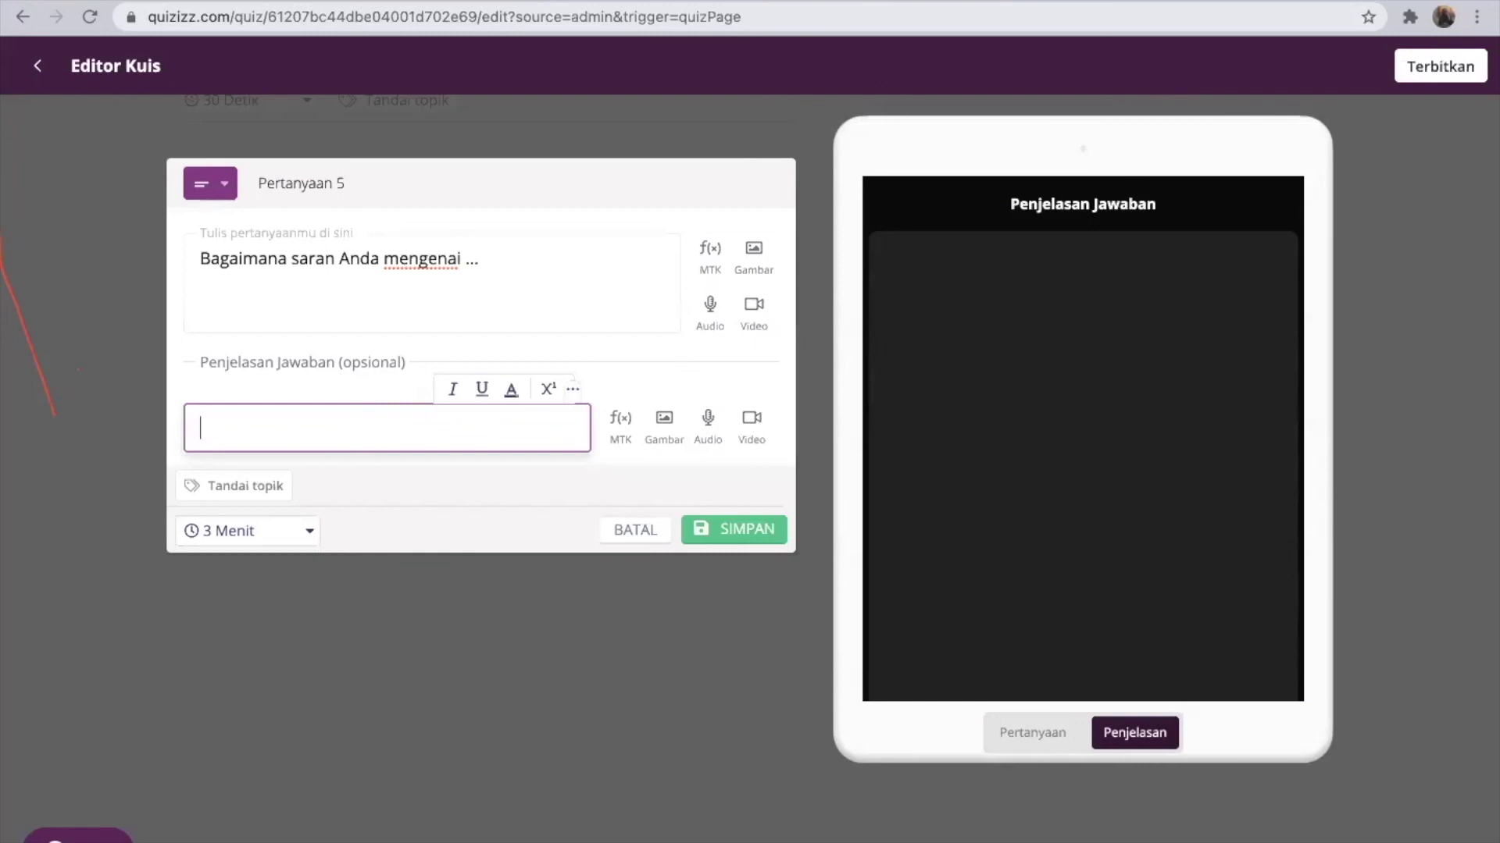
{"action": "left_click", "coordinate": [451, 351]}
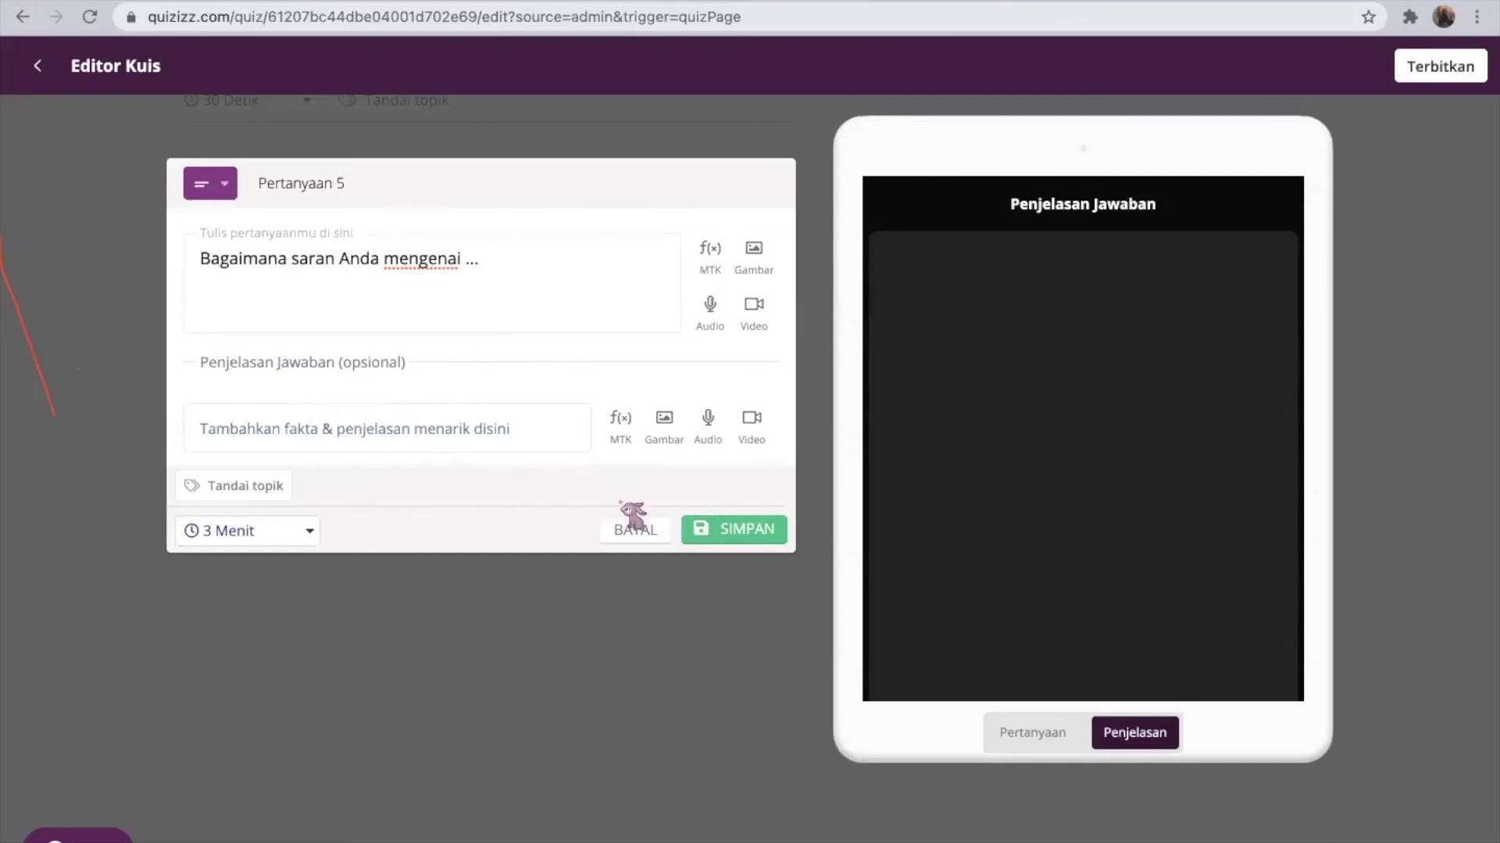
- Check the time limit choices for Pertanyaan 5, keep 3 Menit, and save the question
{"action": "left_click", "coordinate": [297, 542]}
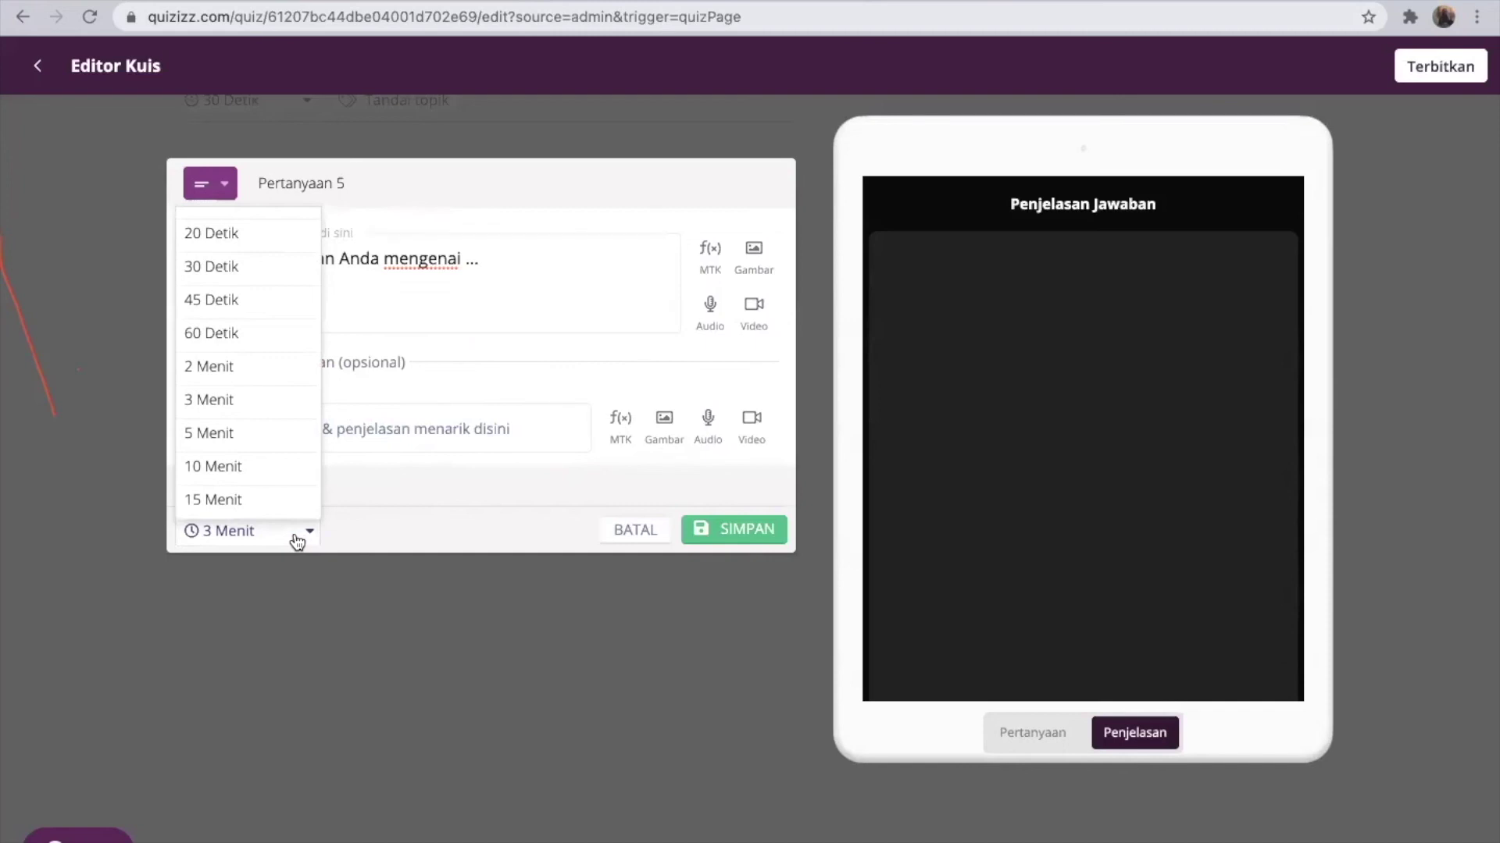
{"action": "left_click", "coordinate": [296, 541]}
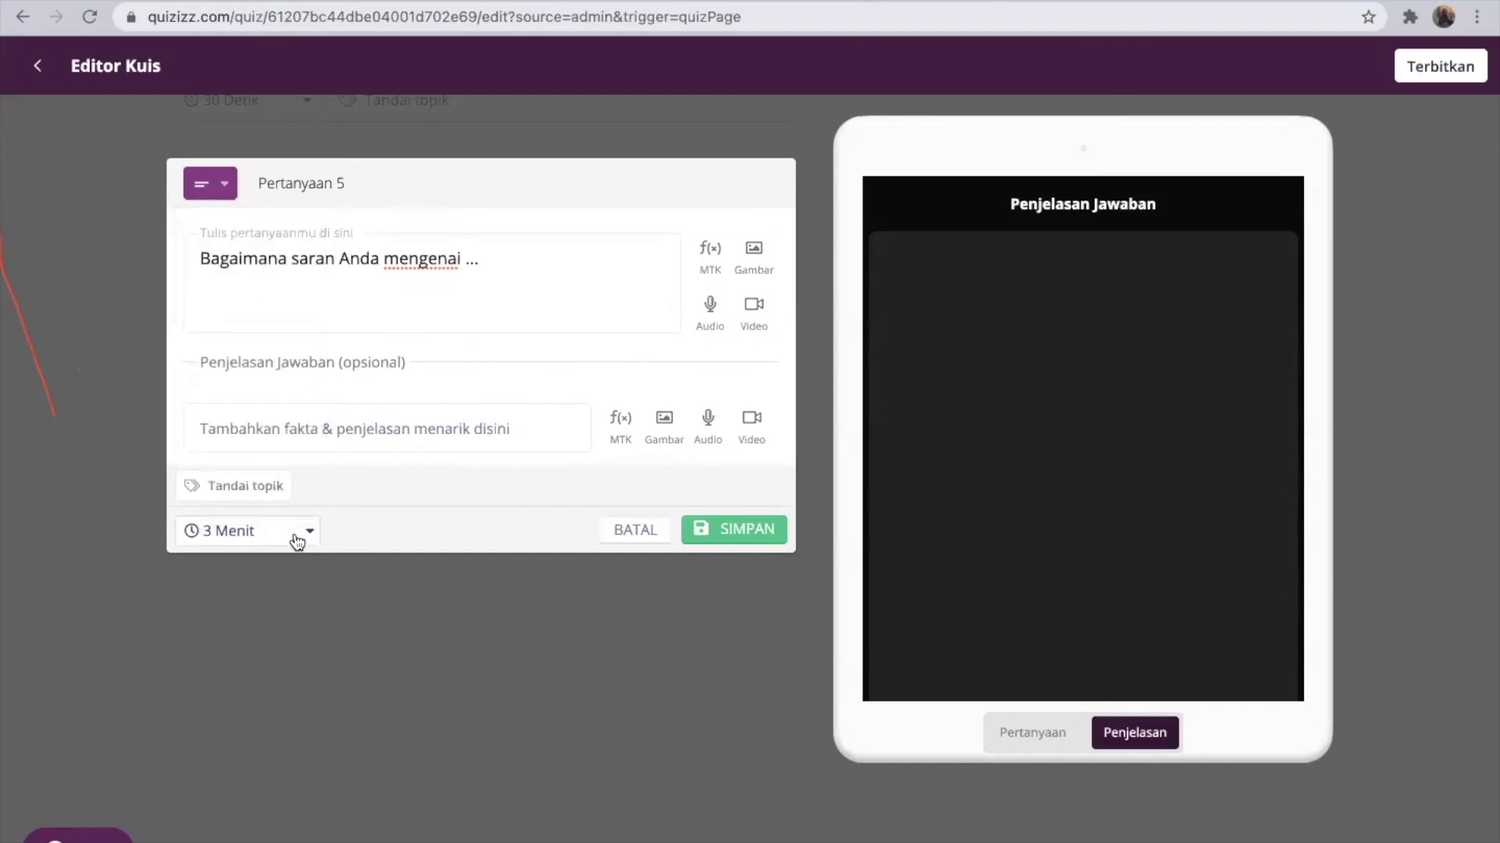
{"action": "left_click", "coordinate": [297, 541]}
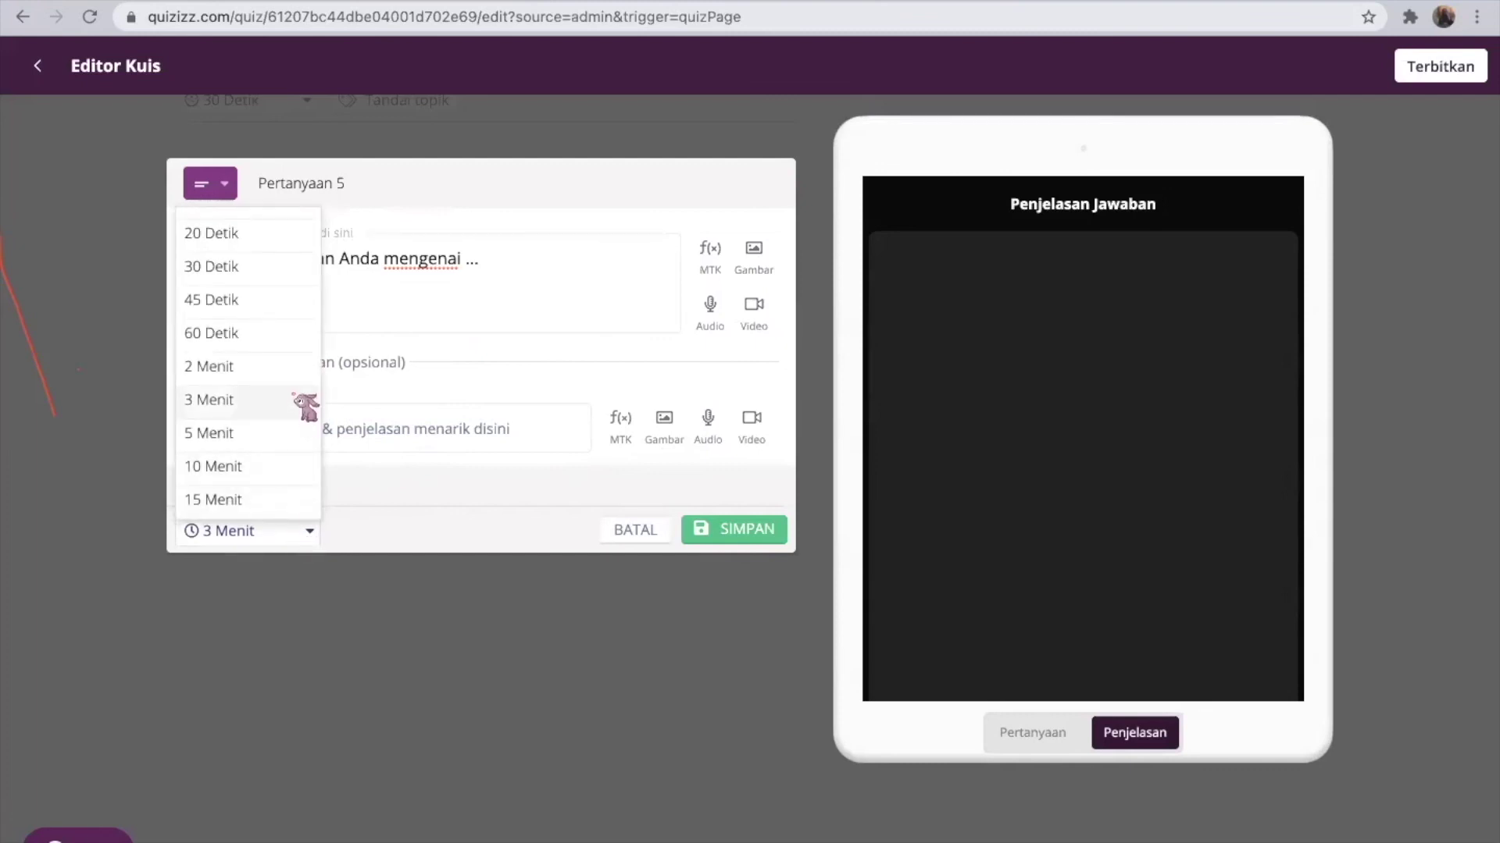
{"action": "left_click", "coordinate": [440, 535]}
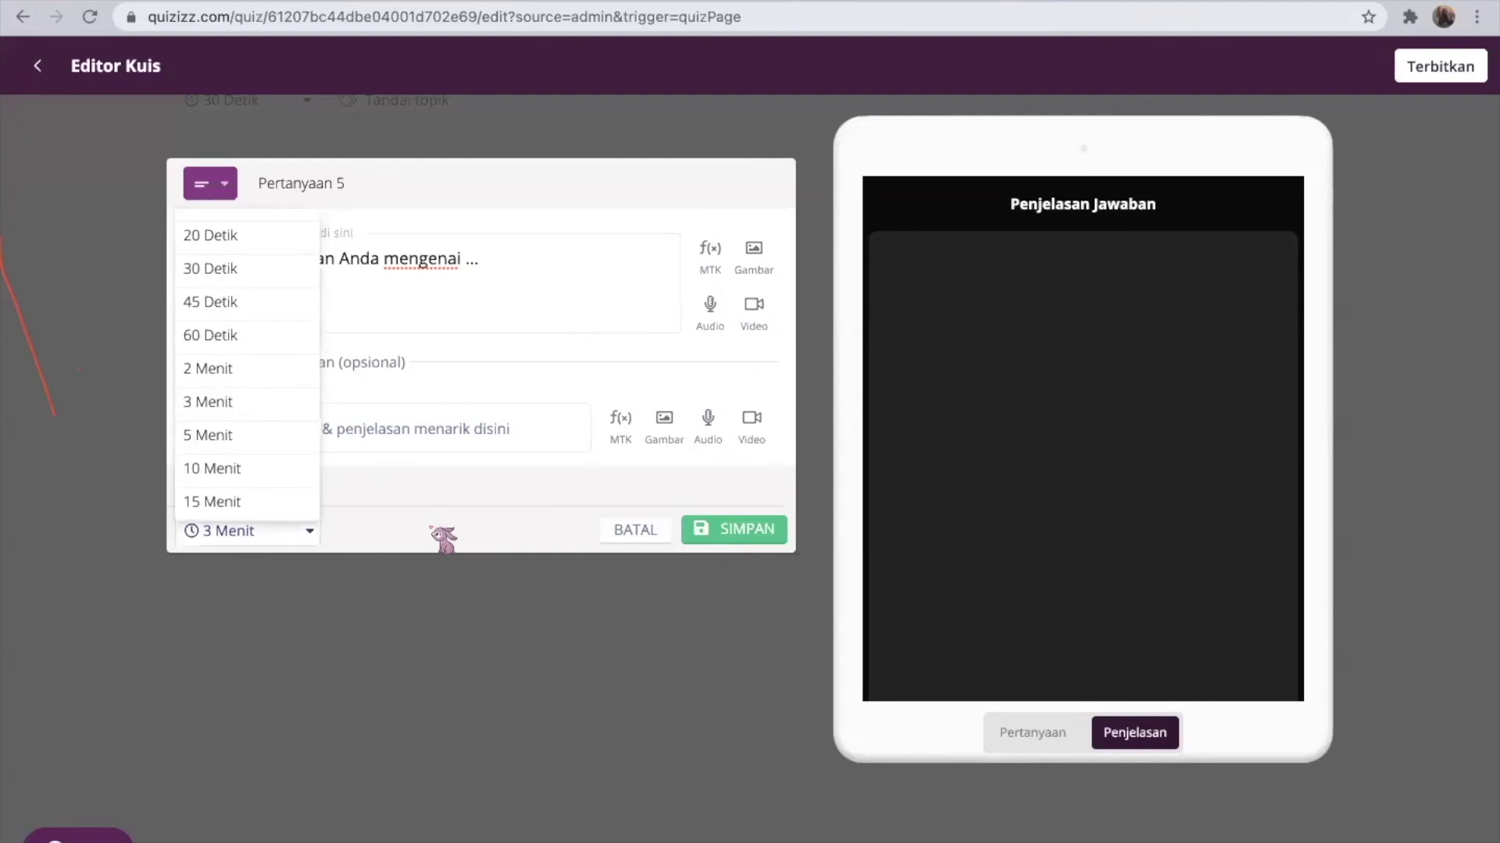
{"action": "left_click", "coordinate": [730, 533]}
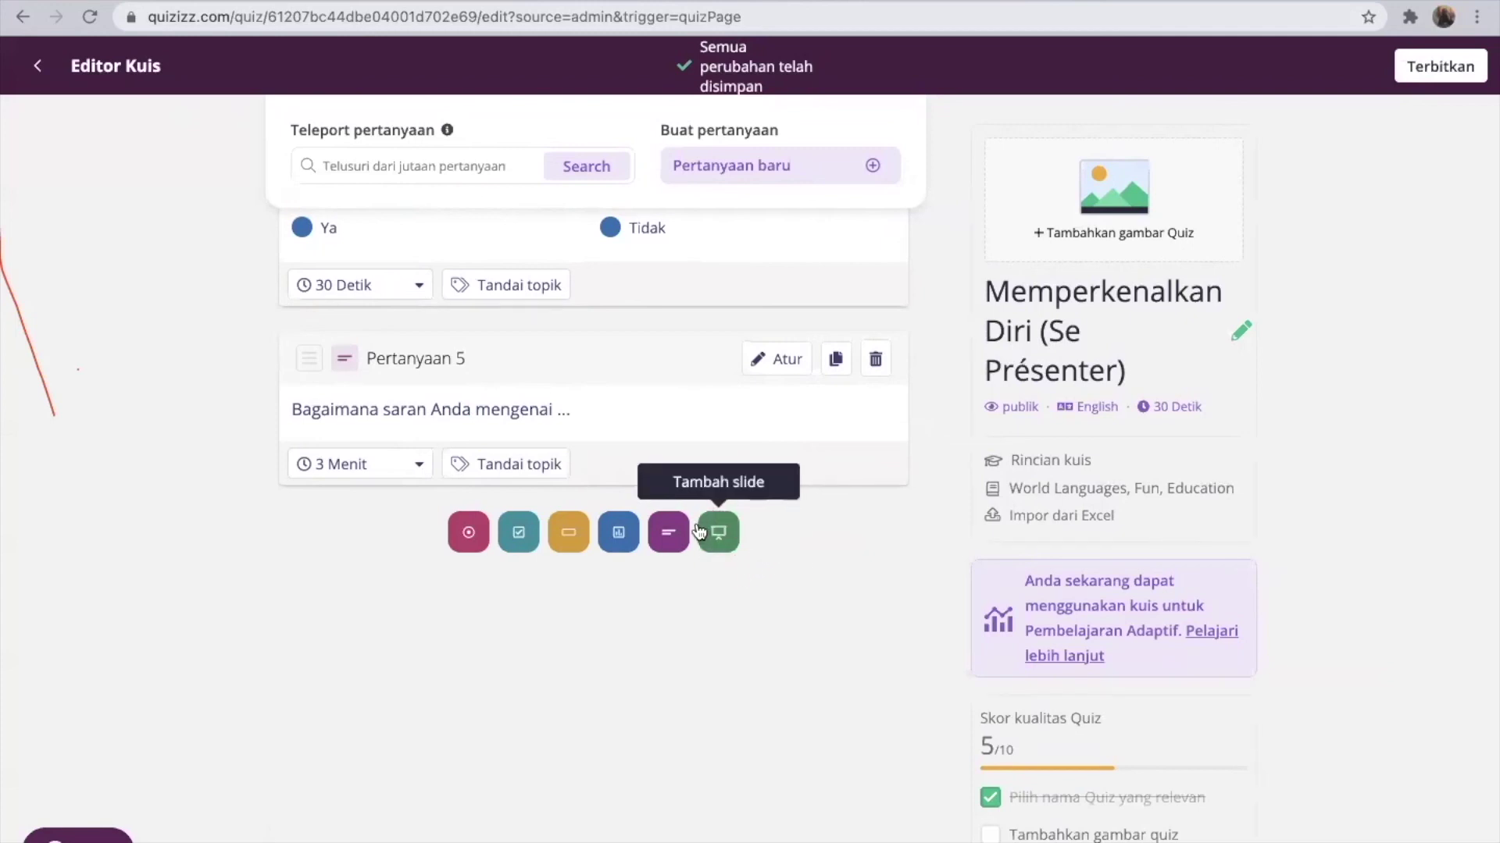
- Look over all the saved questions of the quiz, from Pertanyaan 1 to Pertanyaan 5
{"action": "scroll", "coordinate": [688, 361], "scroll_direction": "up", "scroll_amount": 9}
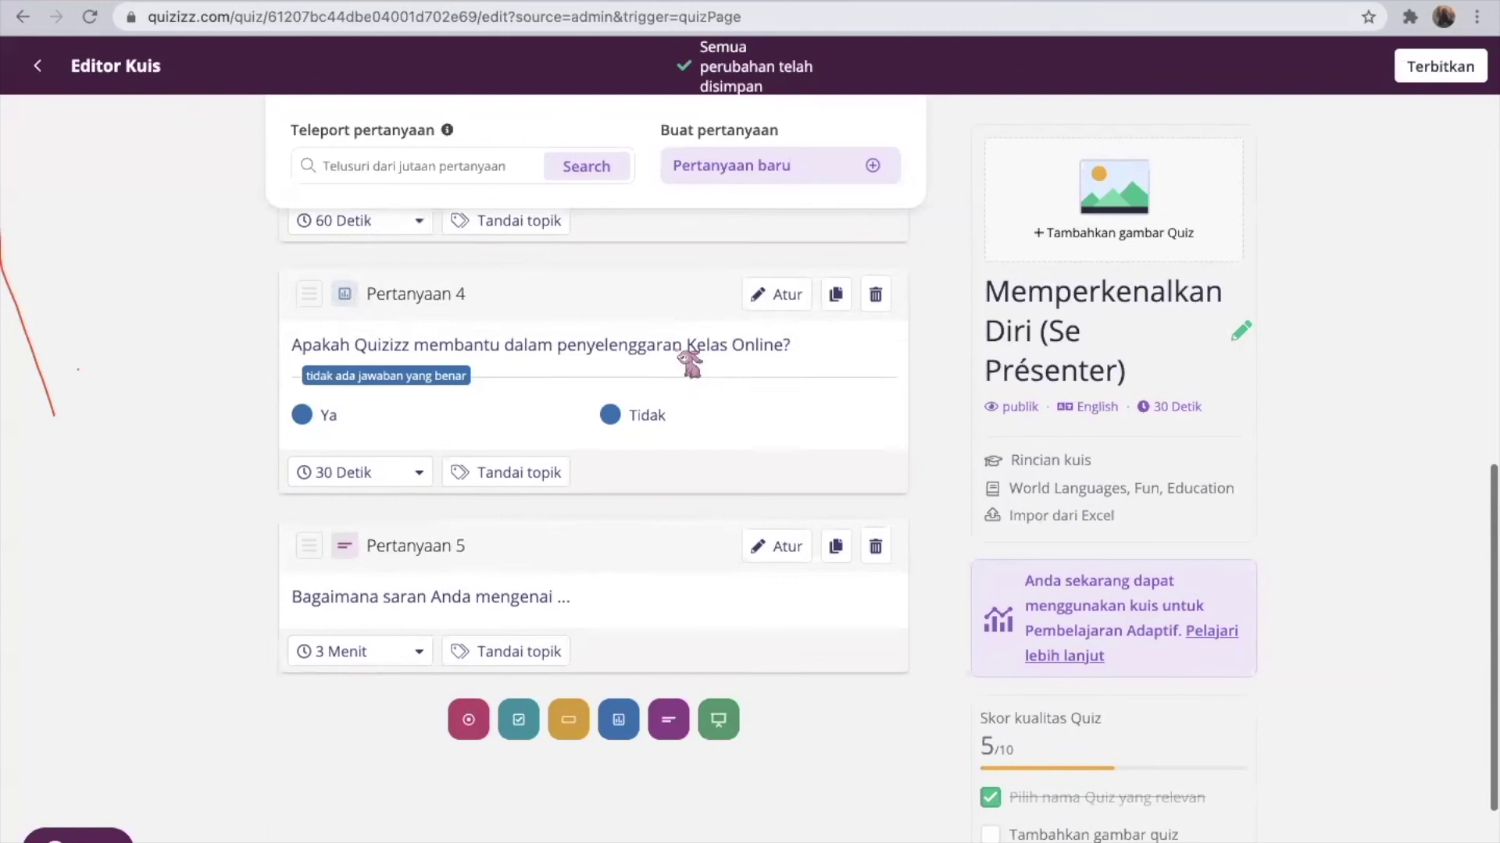
{"action": "scroll", "coordinate": [664, 586], "scroll_direction": "up", "scroll_amount": 7}
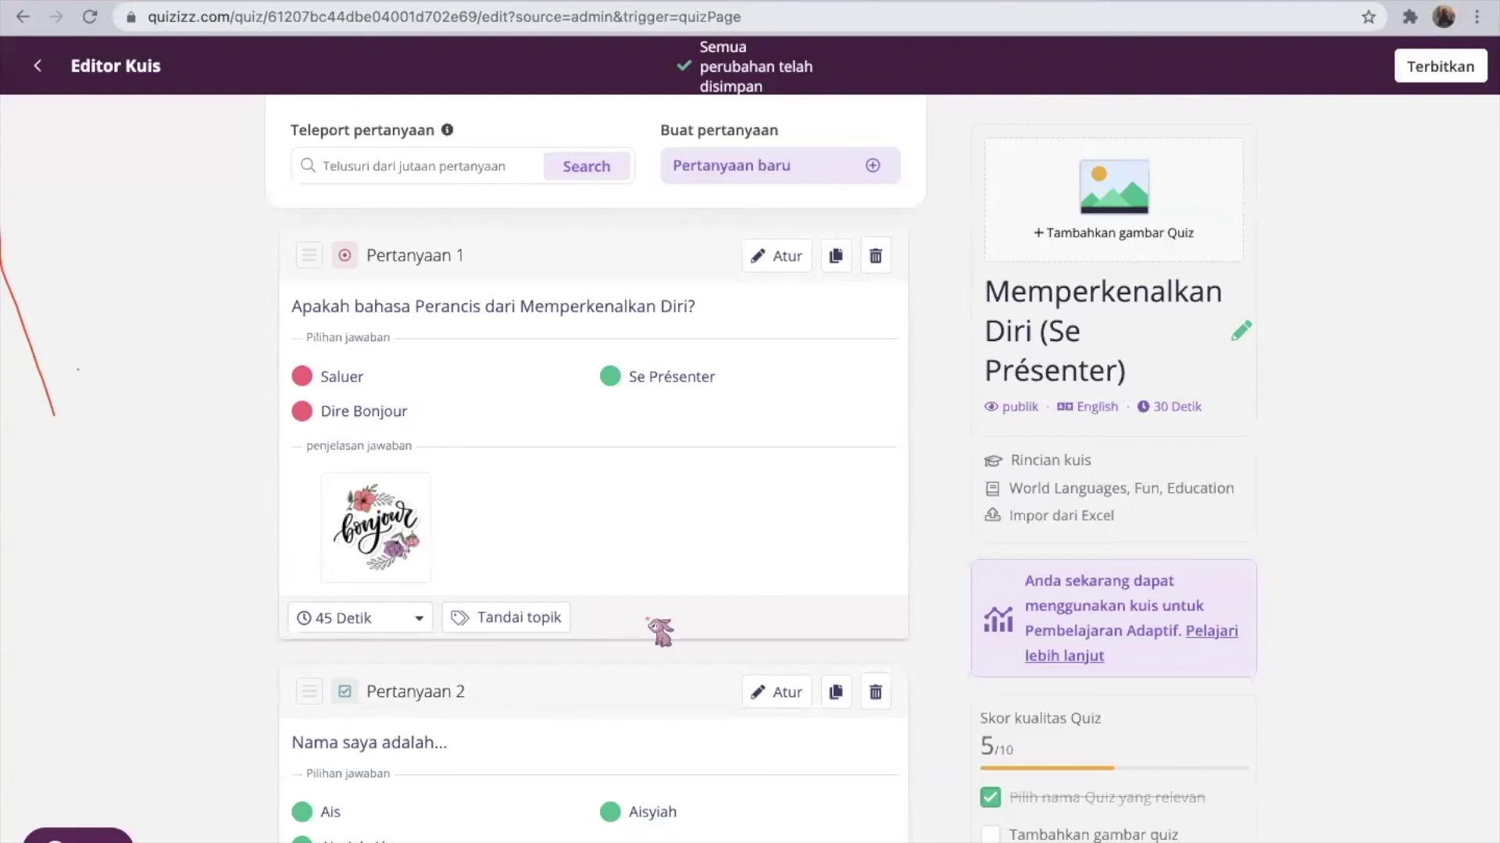
{"action": "scroll", "coordinate": [709, 589], "scroll_direction": "down", "scroll_amount": 10}
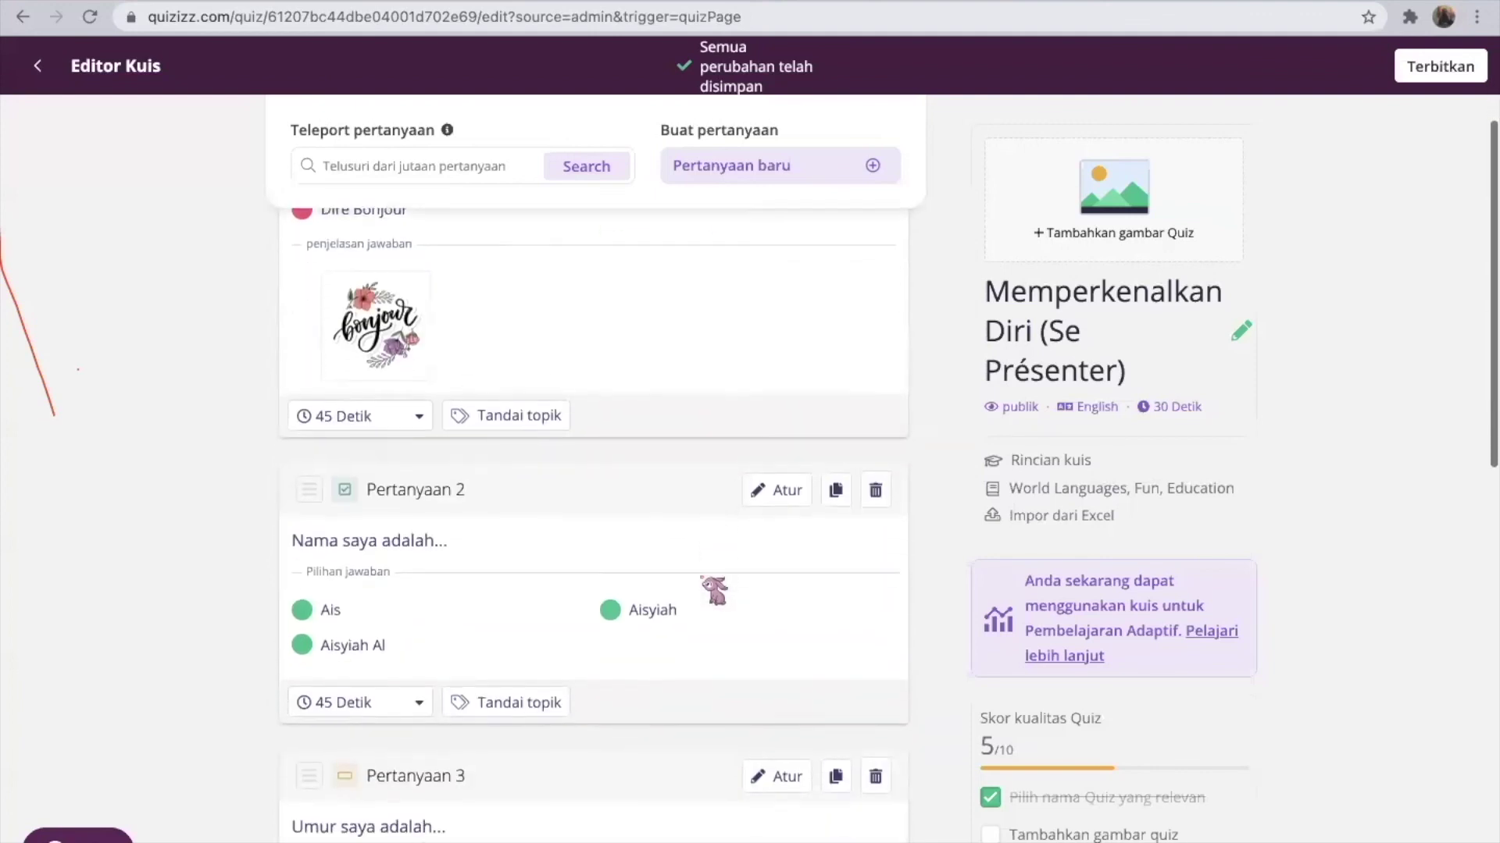
{"action": "scroll", "coordinate": [713, 591], "scroll_direction": "up", "scroll_amount": 3}
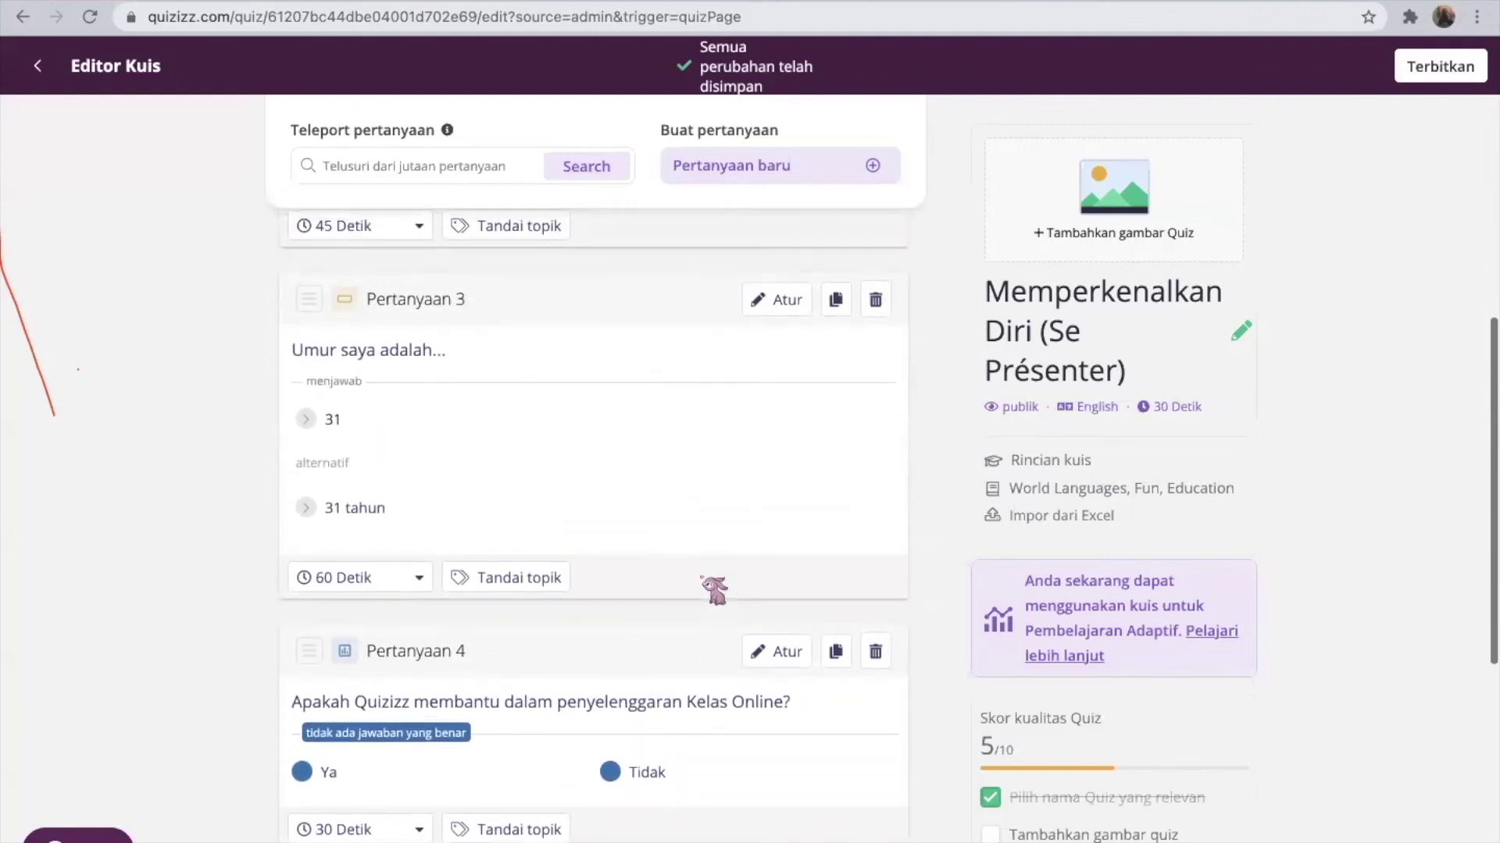
{"action": "scroll", "coordinate": [713, 590], "scroll_direction": "up", "scroll_amount": 5}
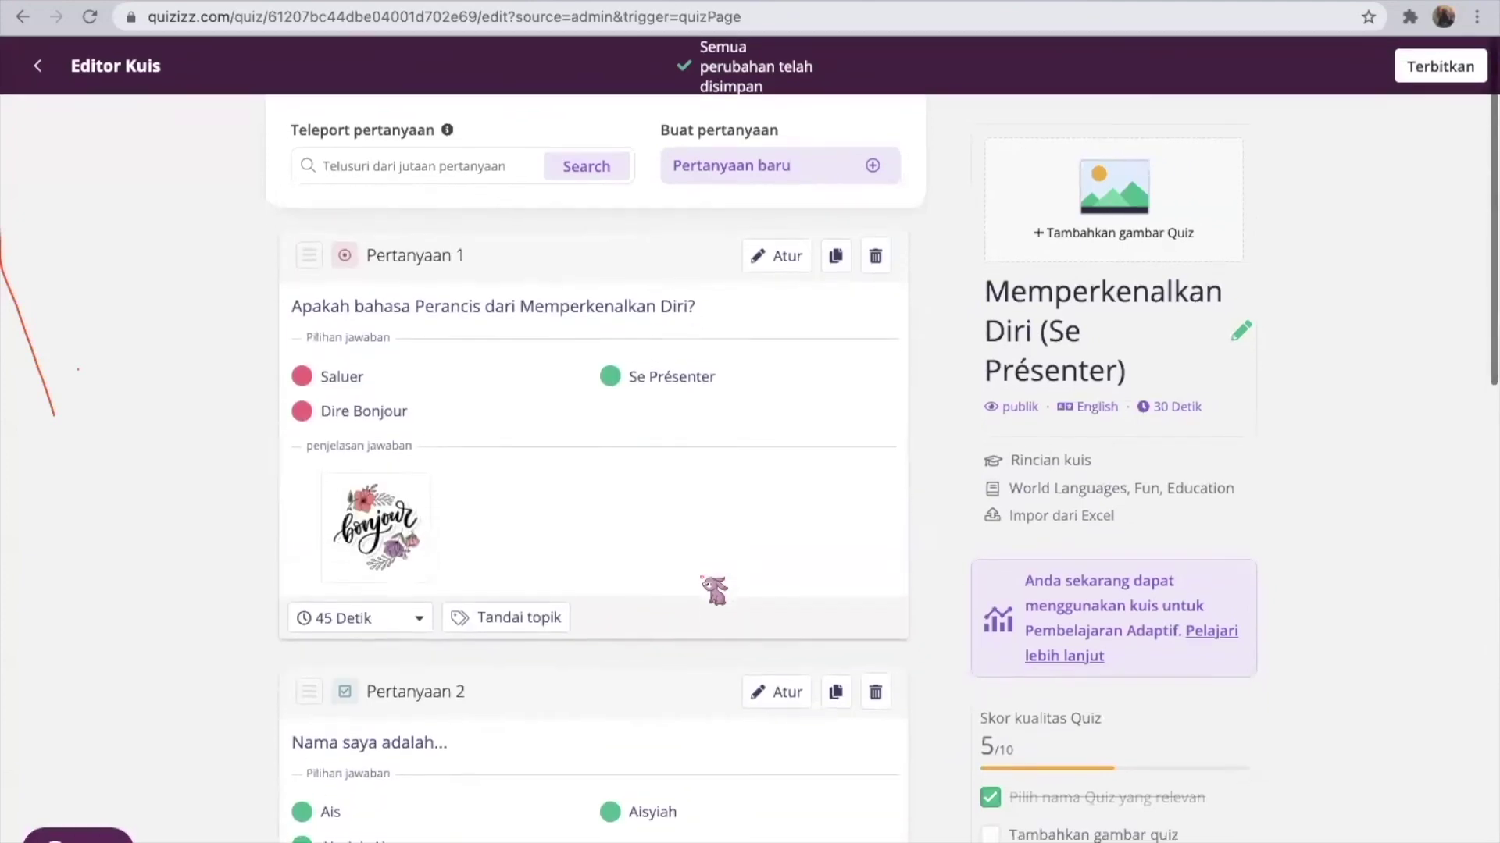
{"action": "scroll", "coordinate": [713, 590], "scroll_direction": "down", "scroll_amount": 10}
{"action": "scroll", "coordinate": [713, 590], "scroll_direction": "up", "scroll_amount": 10}
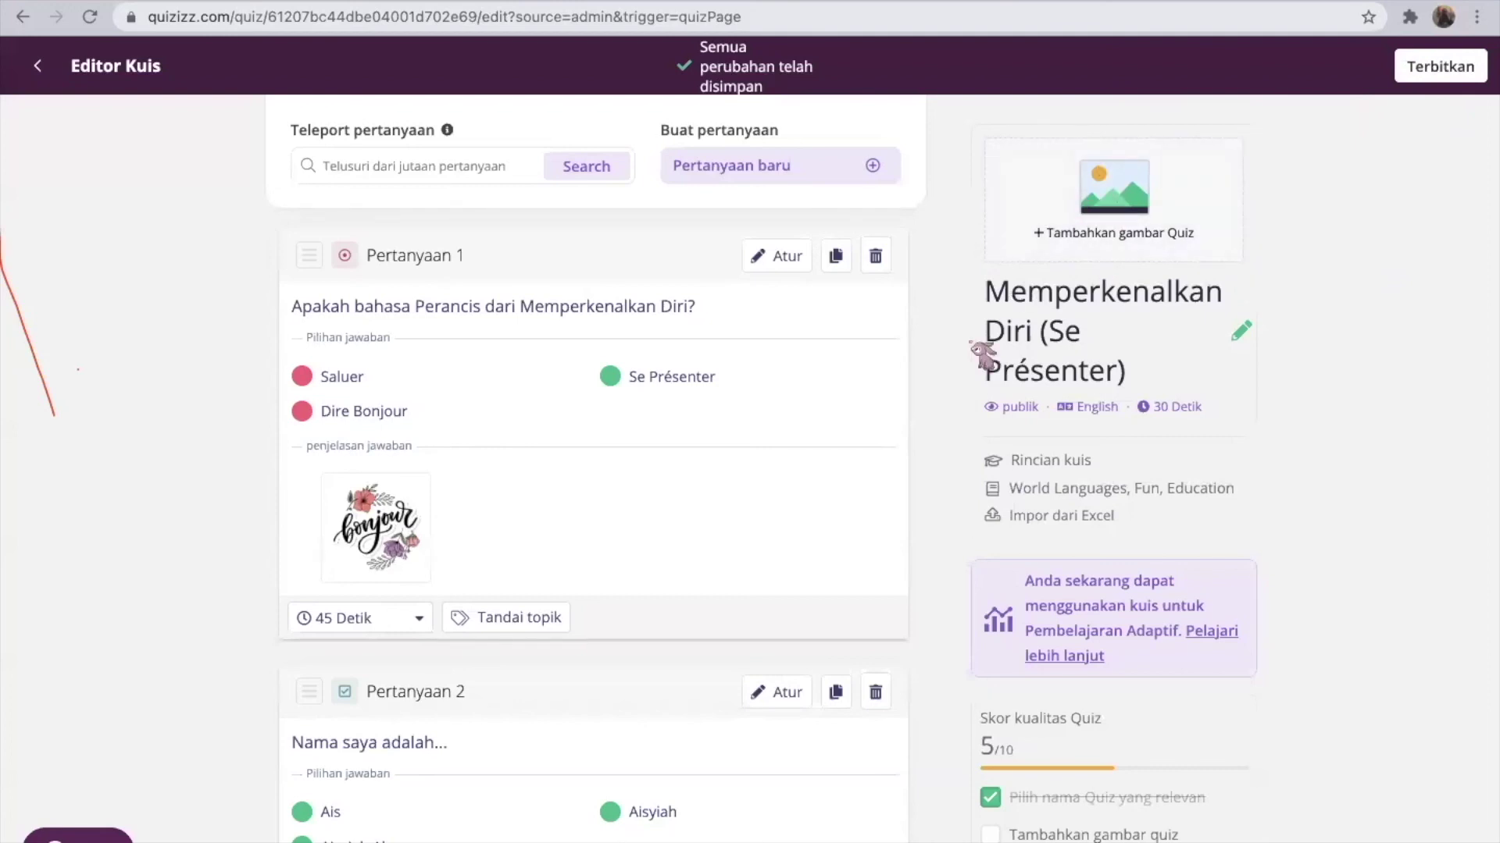
- Open the quiz details (Rincian kuis), leave the title image empty, and set the quiz language to Indonesian
{"action": "left_click", "coordinate": [1148, 223]}
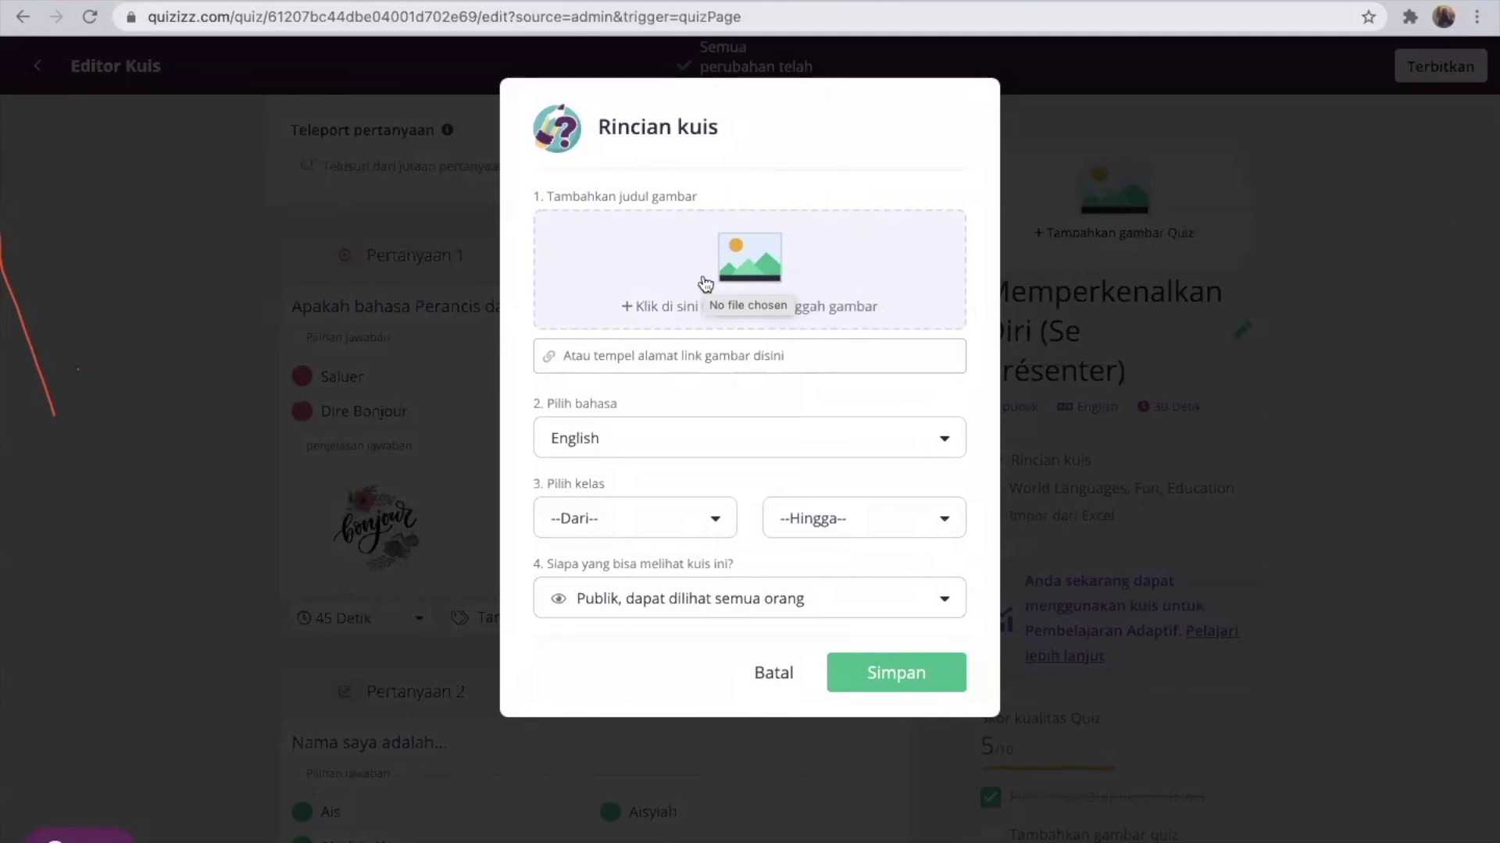
{"action": "left_click", "coordinate": [744, 258]}
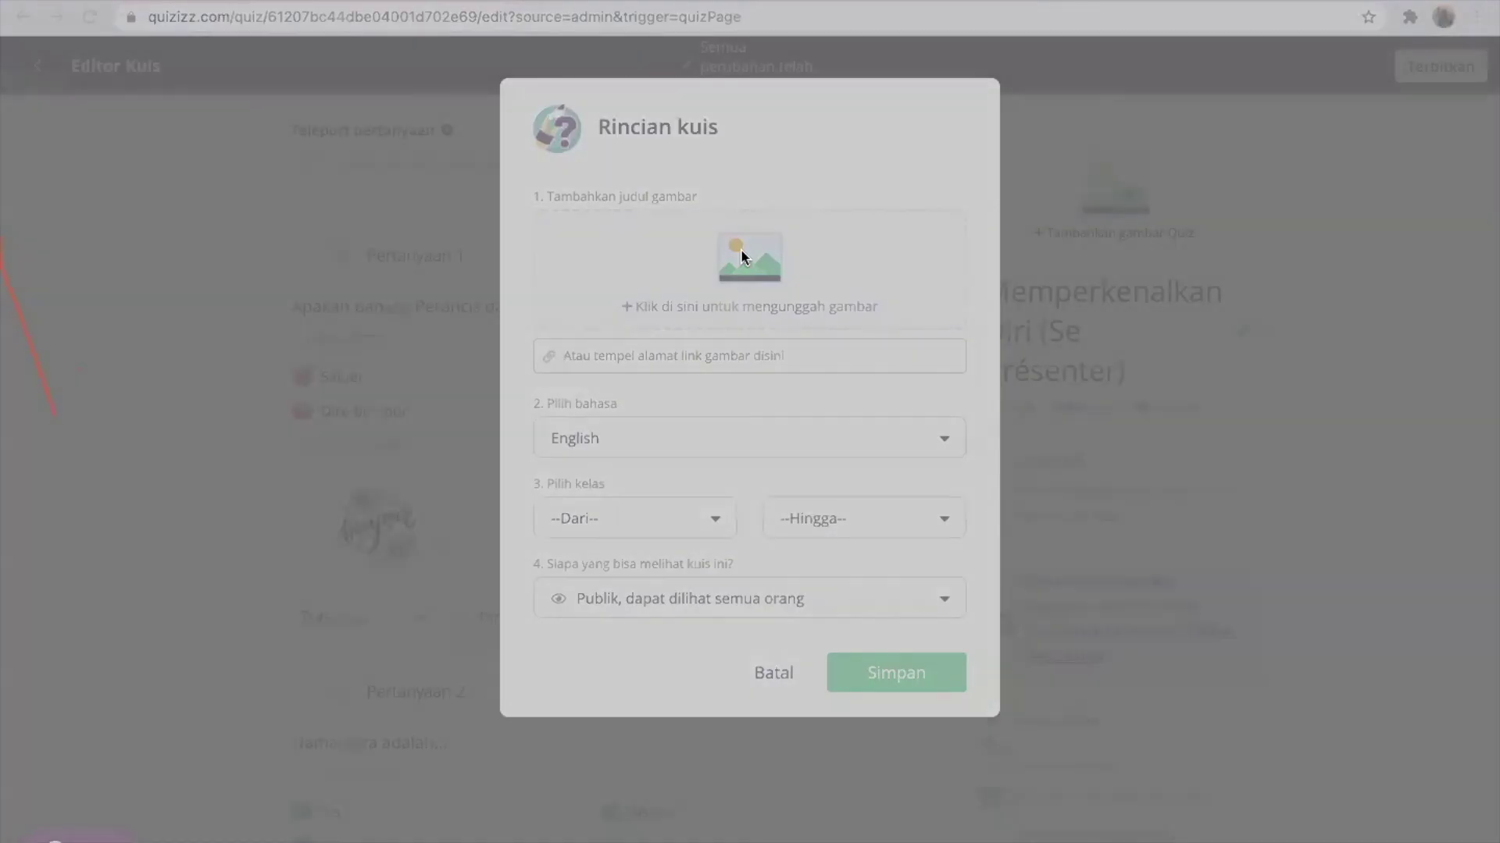
{"action": "left_click", "coordinate": [1006, 649]}
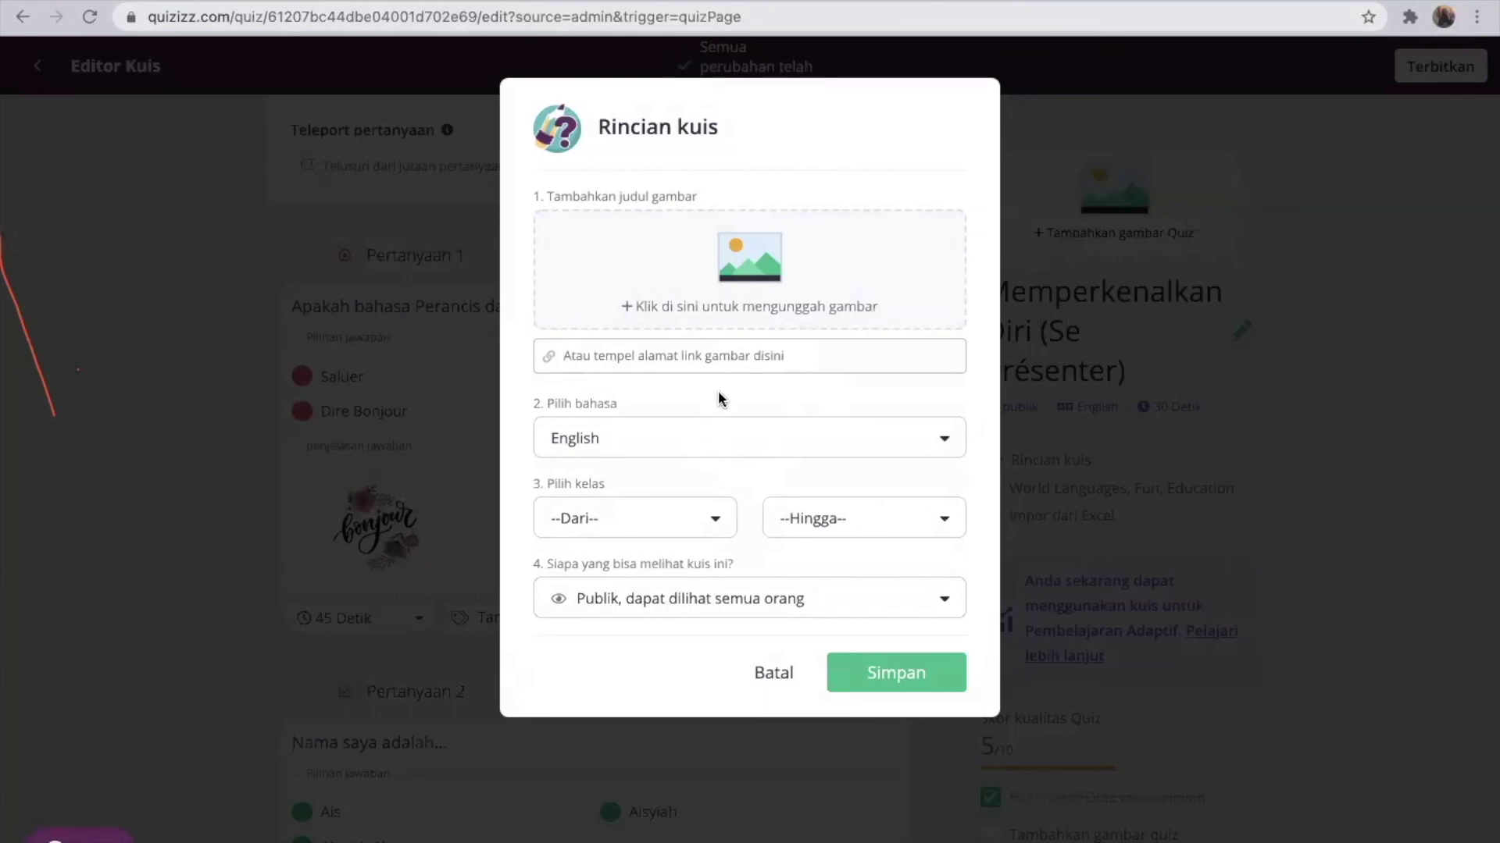
{"action": "left_click", "coordinate": [727, 444]}
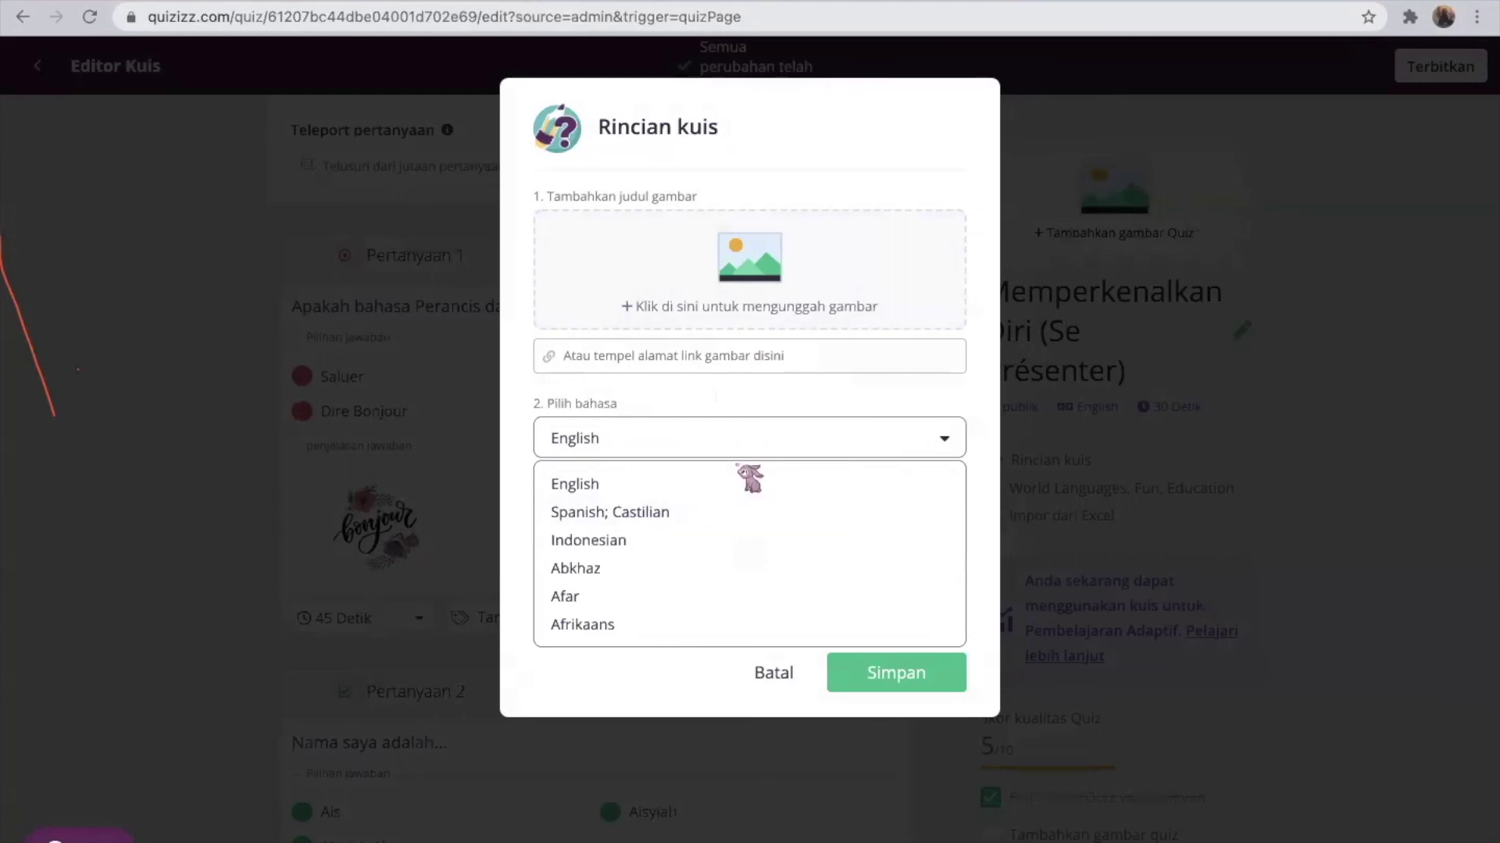
{"action": "left_click", "coordinate": [709, 546]}
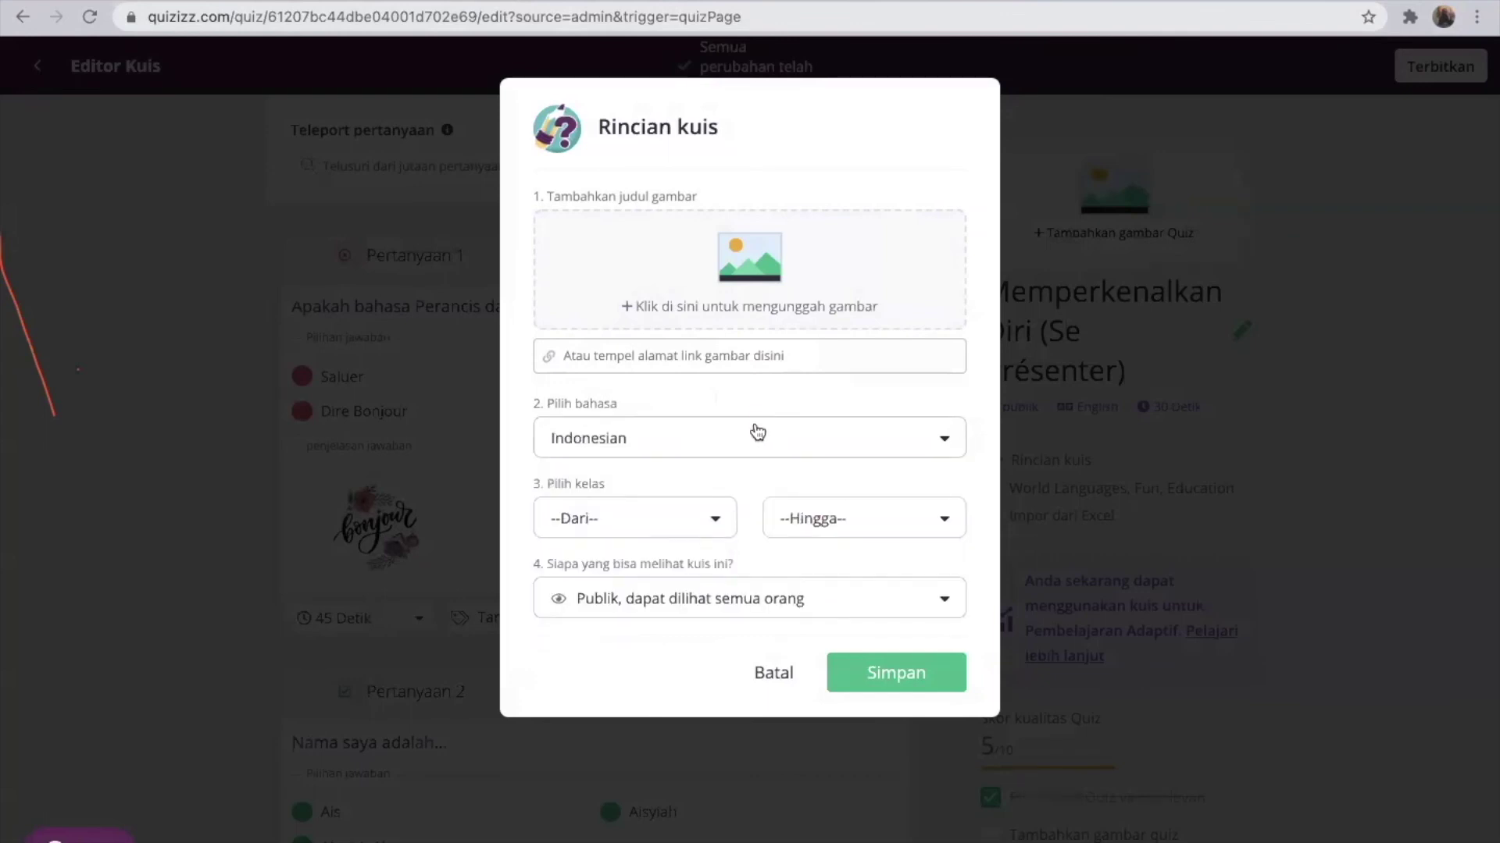
- Set the starting grade of the quiz to University and check the end grade choices
{"action": "left_click", "coordinate": [713, 523]}
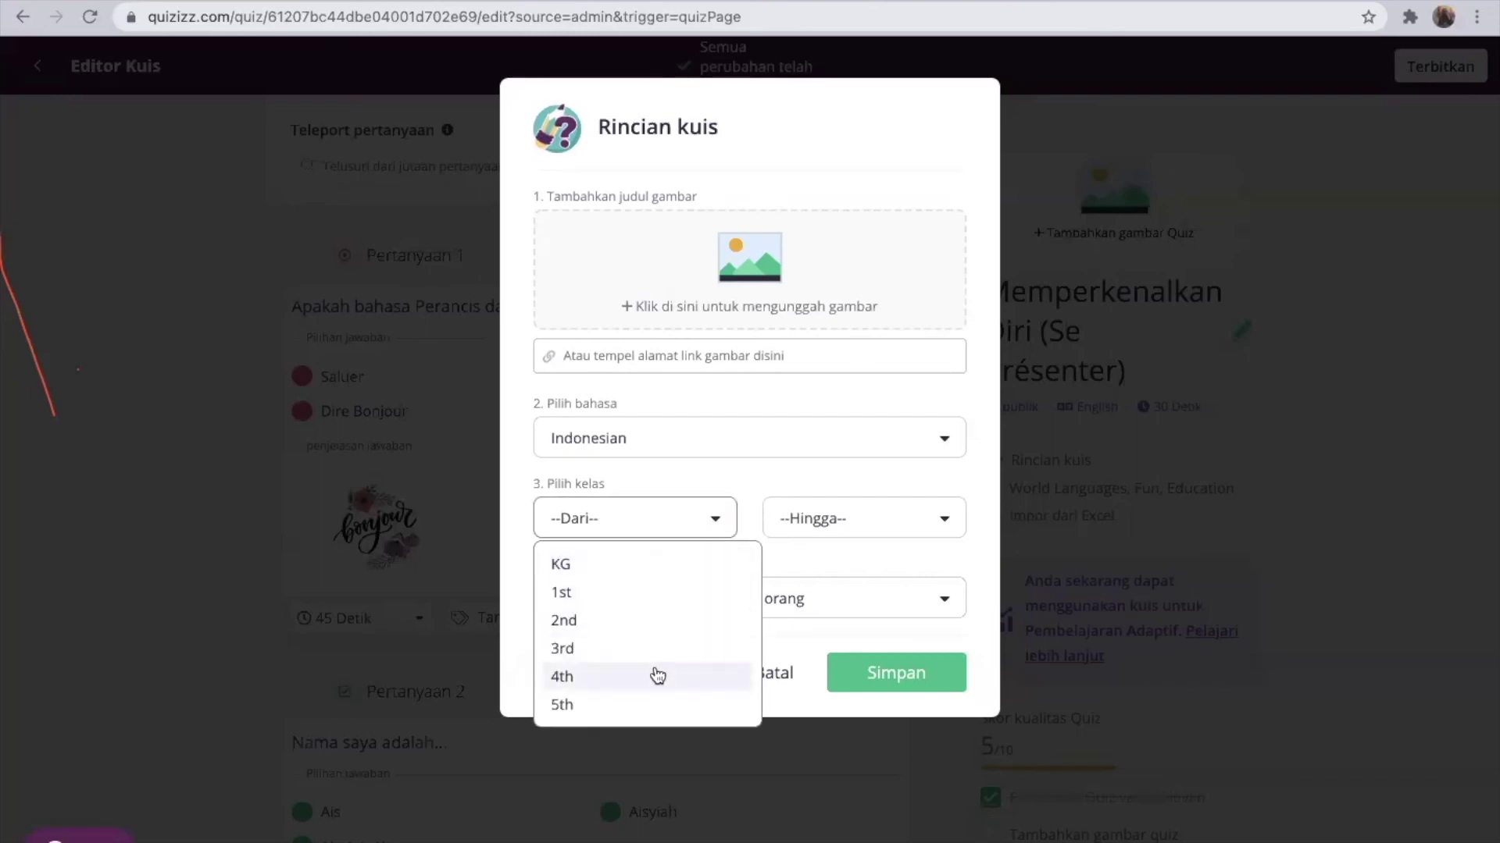
{"action": "scroll", "coordinate": [657, 677], "scroll_direction": "down", "scroll_amount": 5}
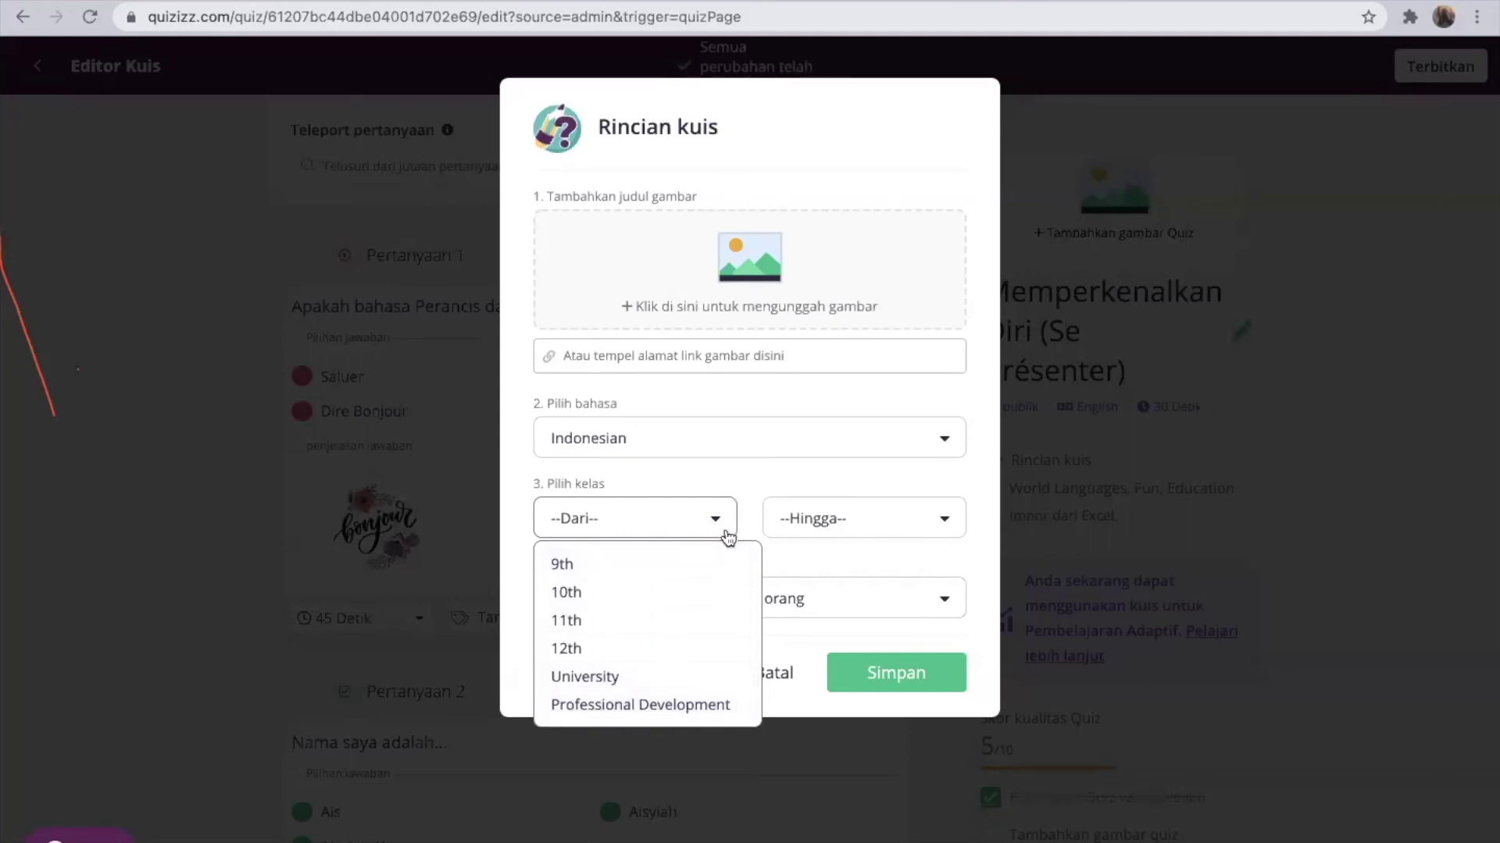
{"action": "left_click", "coordinate": [668, 678]}
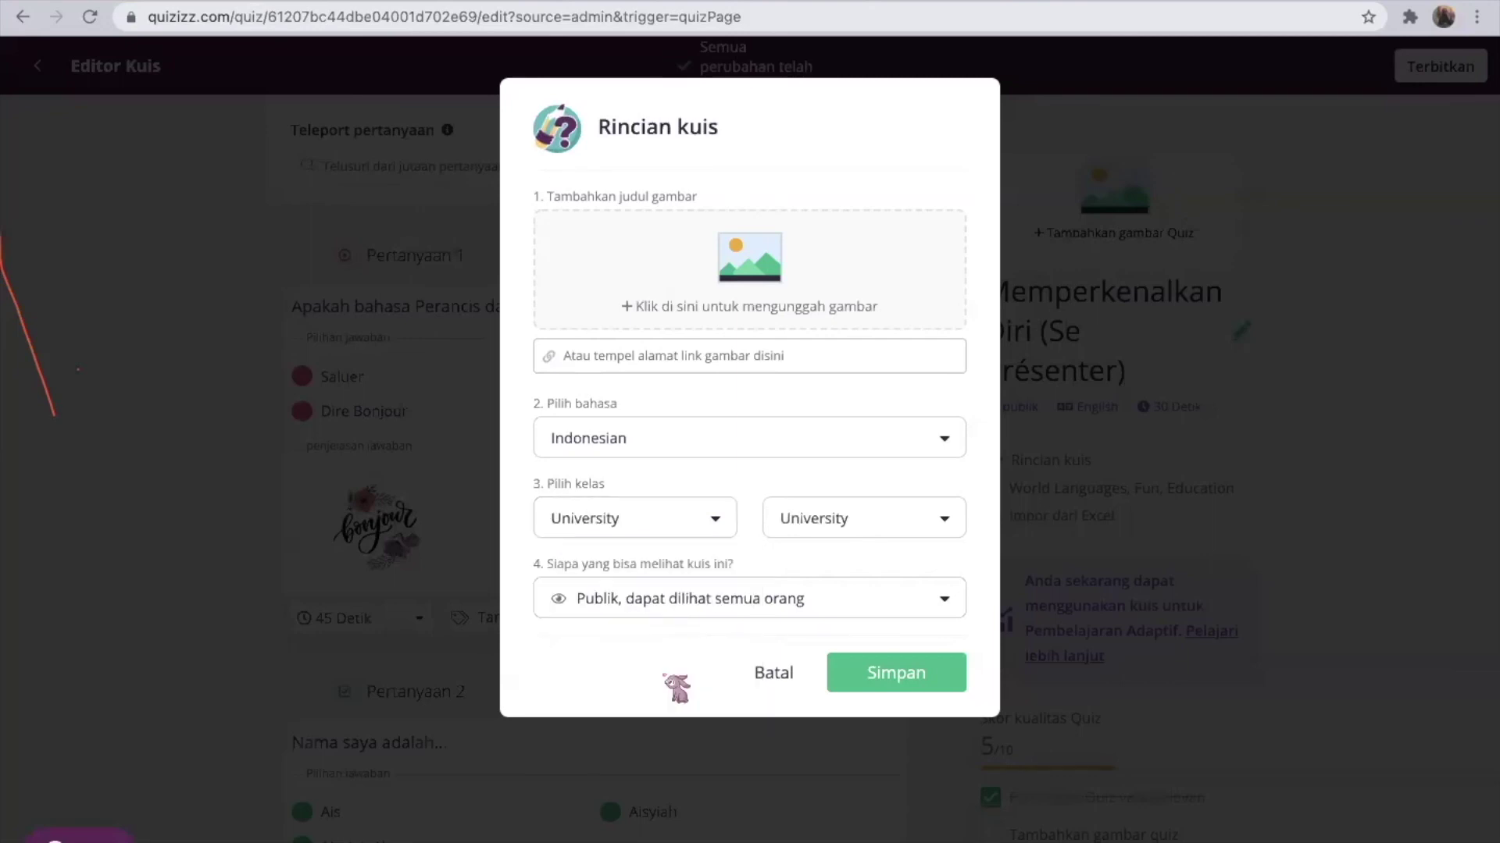
{"action": "left_click", "coordinate": [826, 520]}
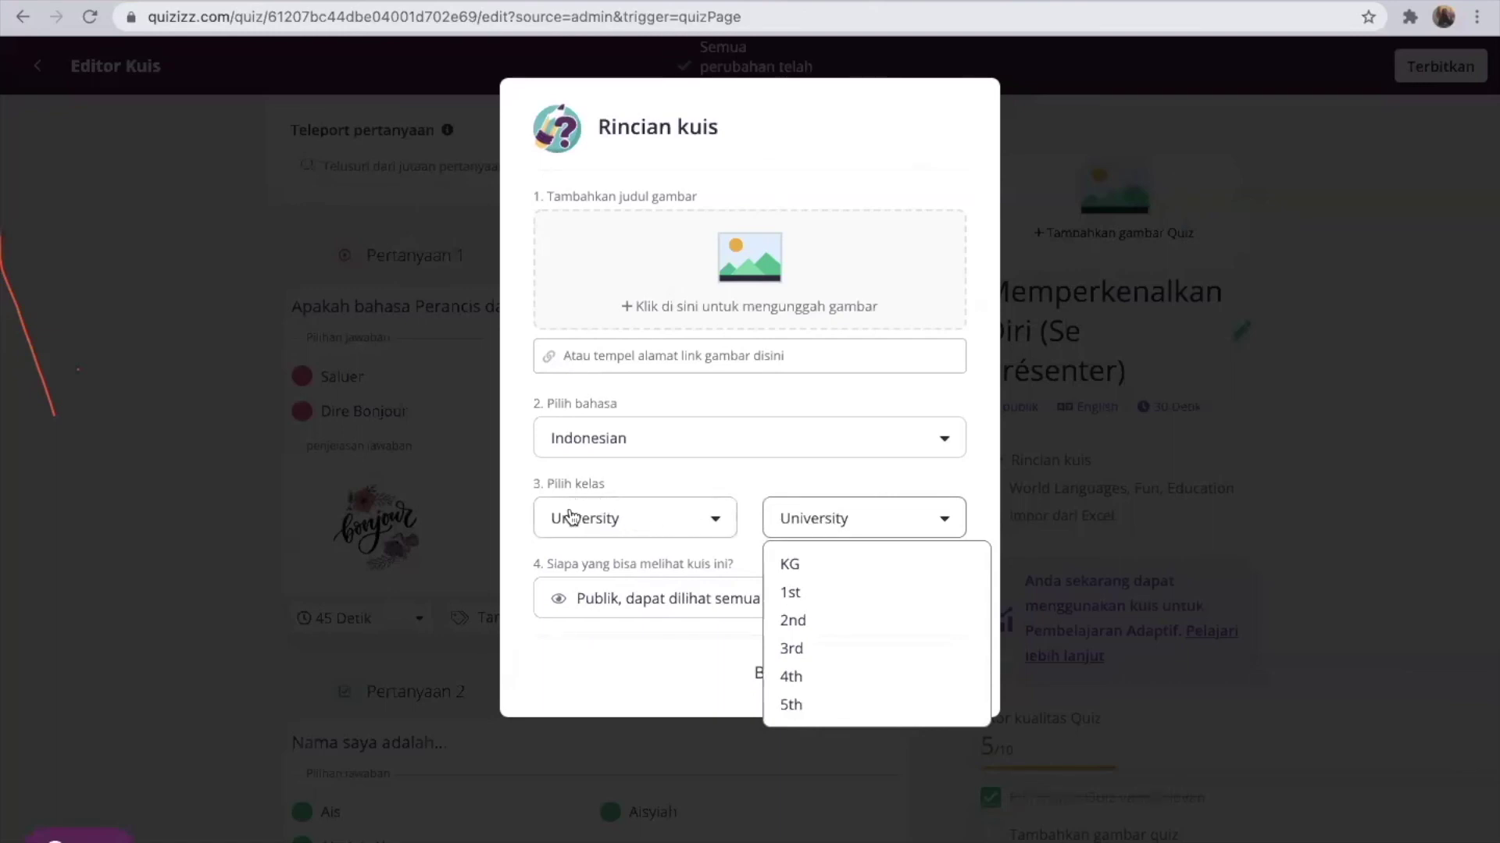
{"action": "left_click", "coordinate": [827, 487]}
- Change the starting grade of the quiz to 6th and browse the end grade choices
{"action": "left_click", "coordinate": [719, 522]}
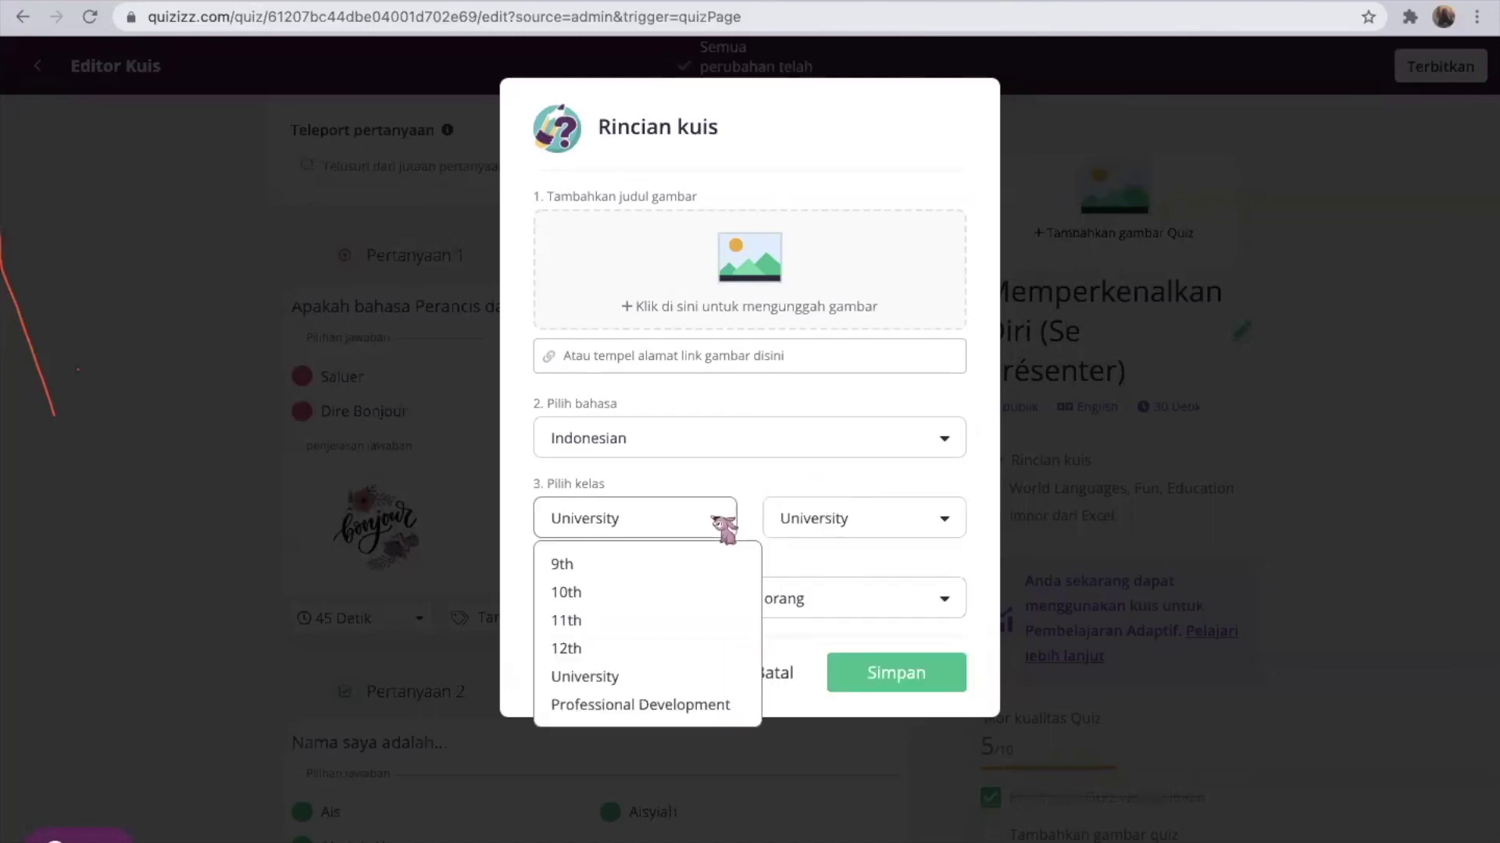
{"action": "scroll", "coordinate": [648, 606], "scroll_direction": "up", "scroll_amount": 2}
{"action": "left_click", "coordinate": [649, 603]}
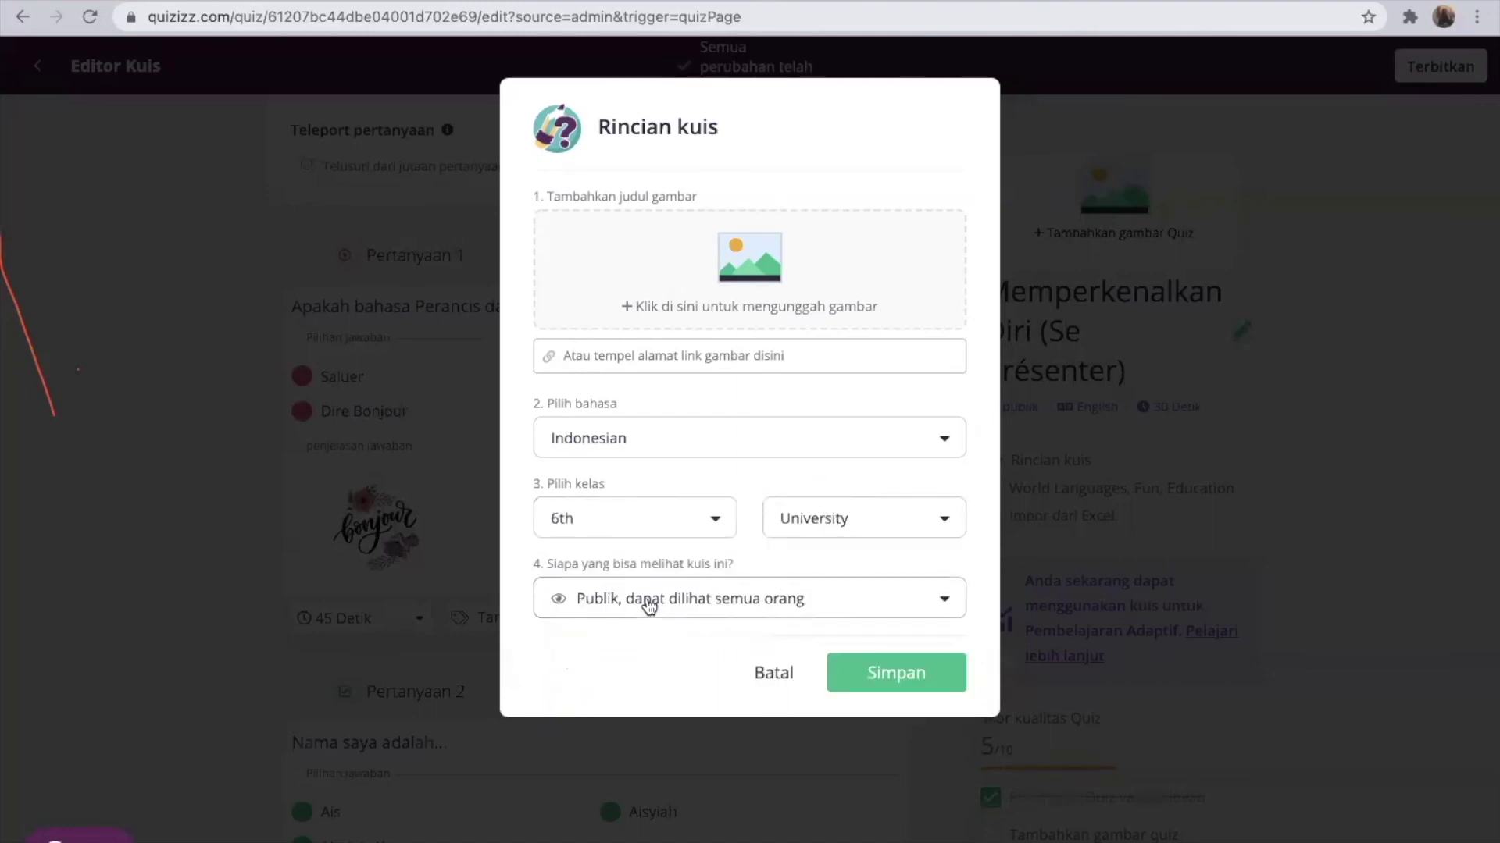
{"action": "left_click", "coordinate": [822, 519]}
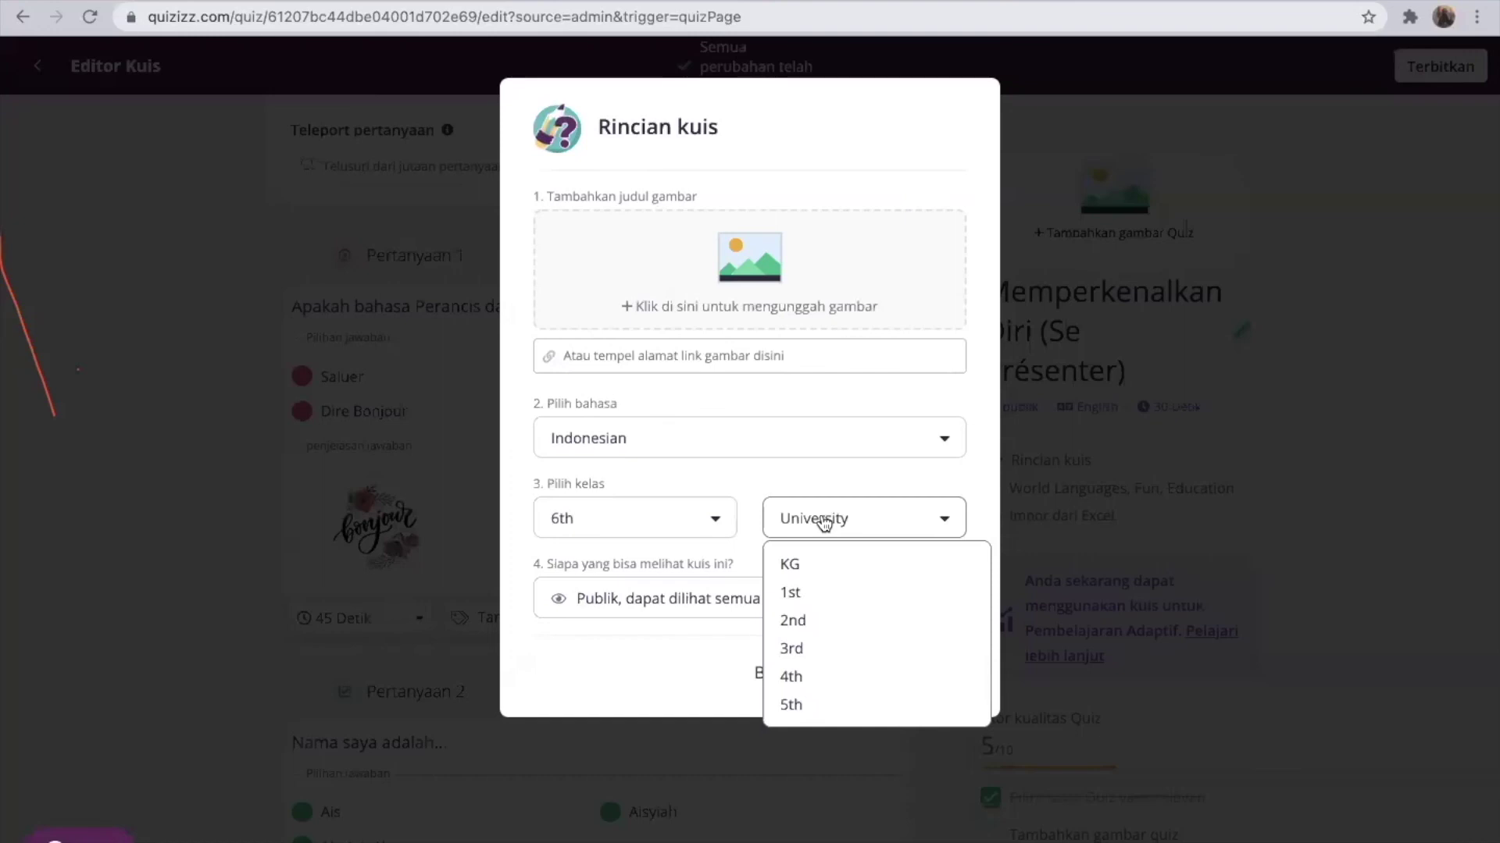
{"action": "scroll", "coordinate": [803, 664], "scroll_direction": "down", "scroll_amount": 3}
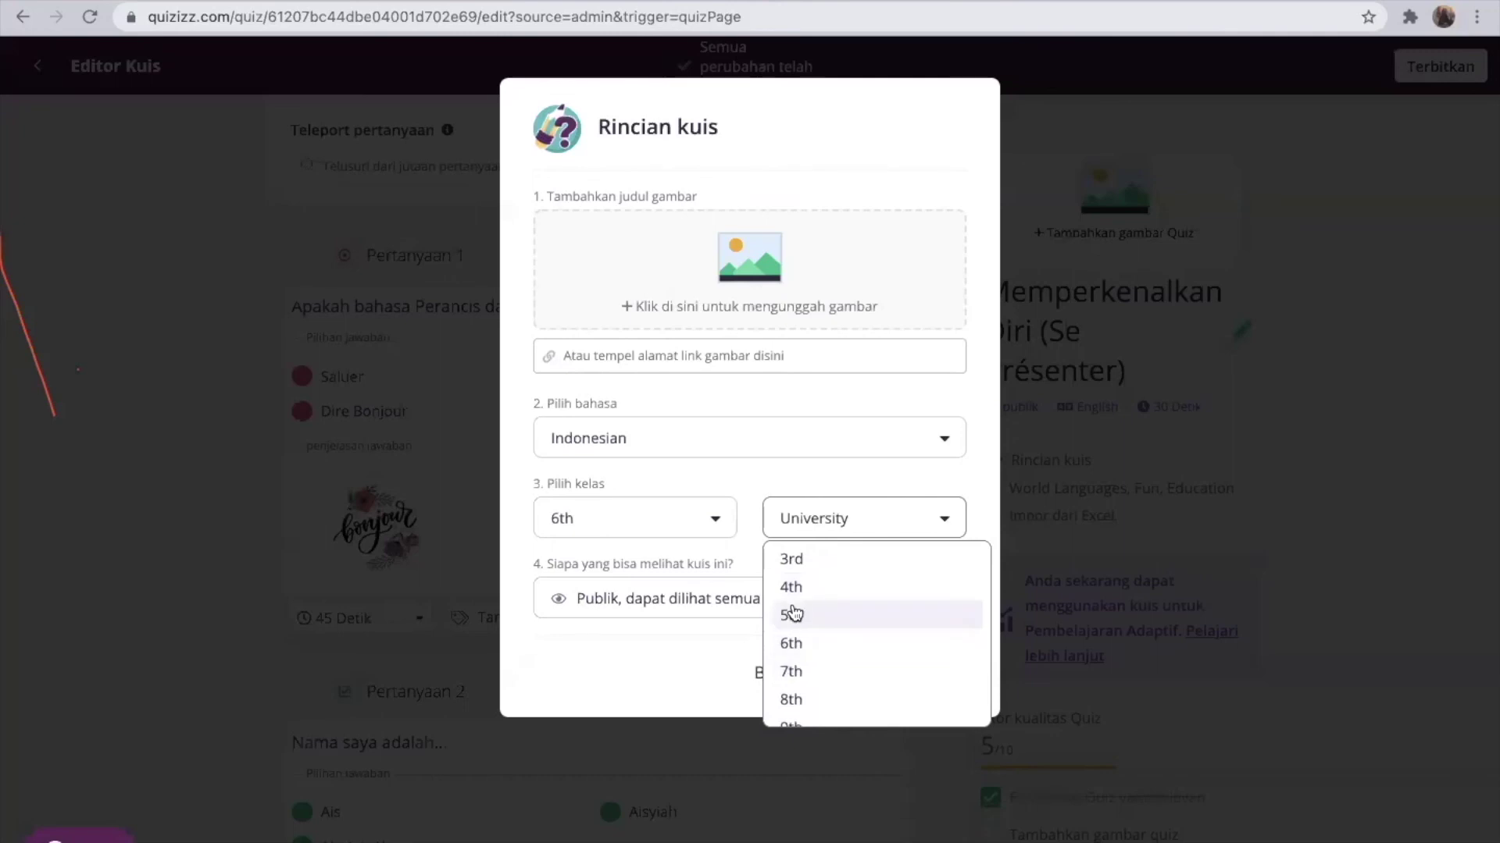
{"action": "scroll", "coordinate": [793, 616], "scroll_direction": "up", "scroll_amount": 3}
- Set the grade range from 1st to 2nd and the quiz visibility to "Pribadi, hanya dapat dilihat Anda"
{"action": "left_click", "coordinate": [687, 516]}
{"action": "scroll", "coordinate": [663, 578], "scroll_direction": "up", "scroll_amount": 3}
{"action": "left_click", "coordinate": [647, 596]}
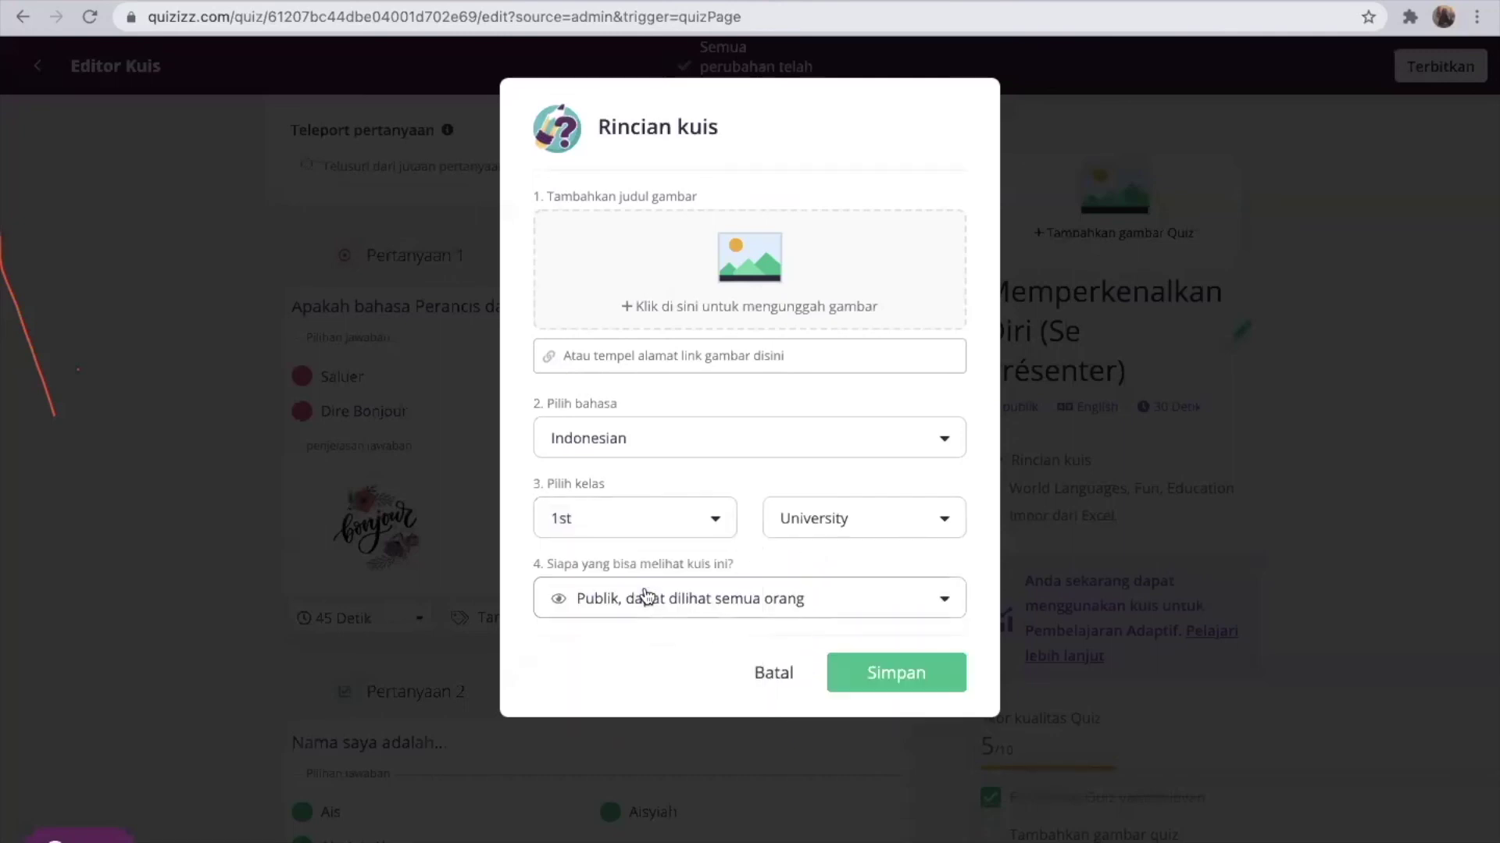
{"action": "left_click", "coordinate": [813, 520]}
{"action": "left_click", "coordinate": [817, 607]}
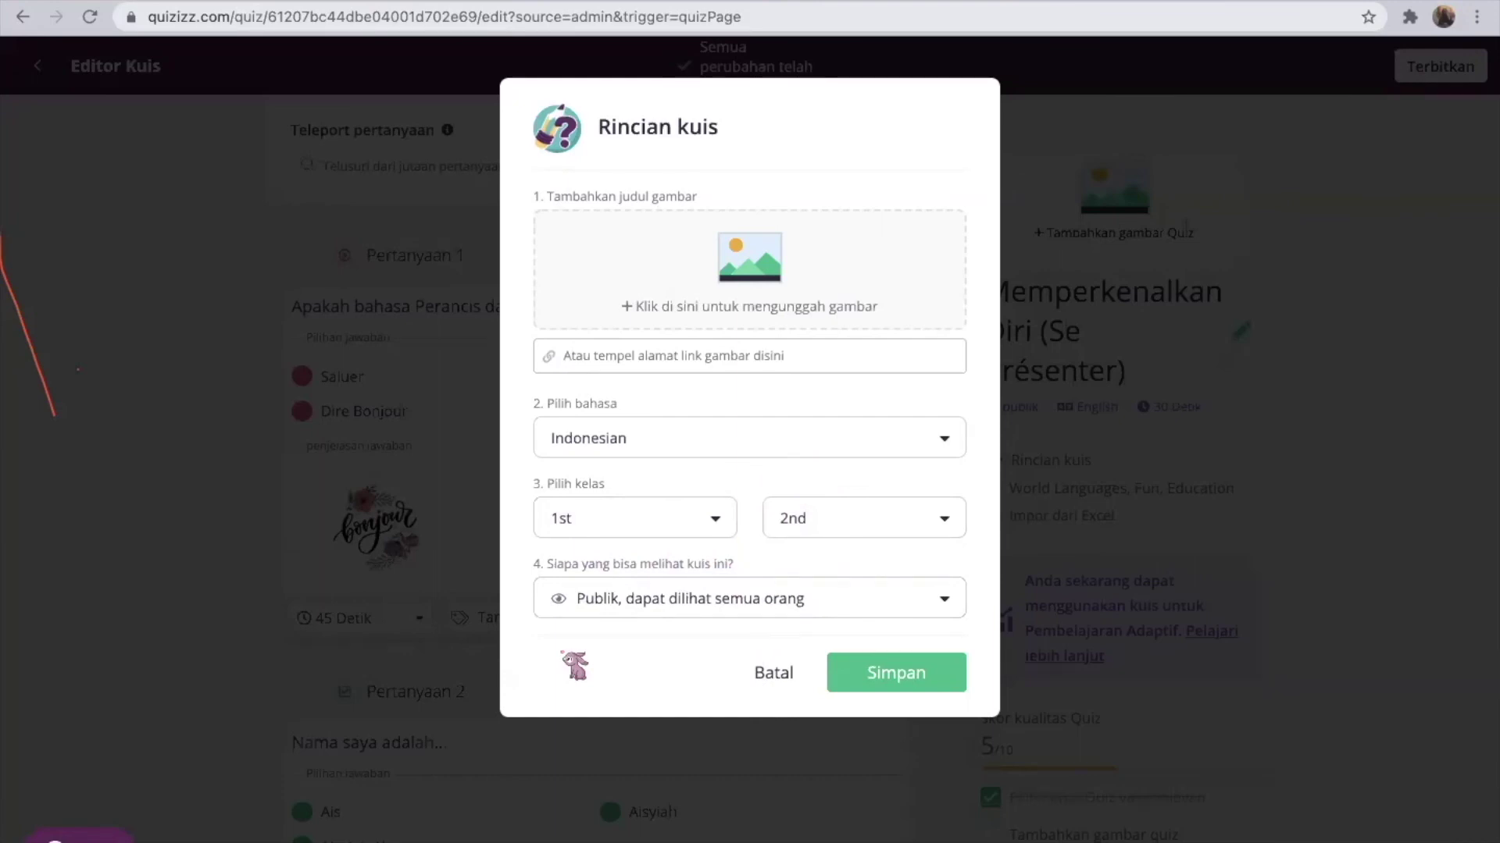
{"action": "left_click", "coordinate": [650, 606]}
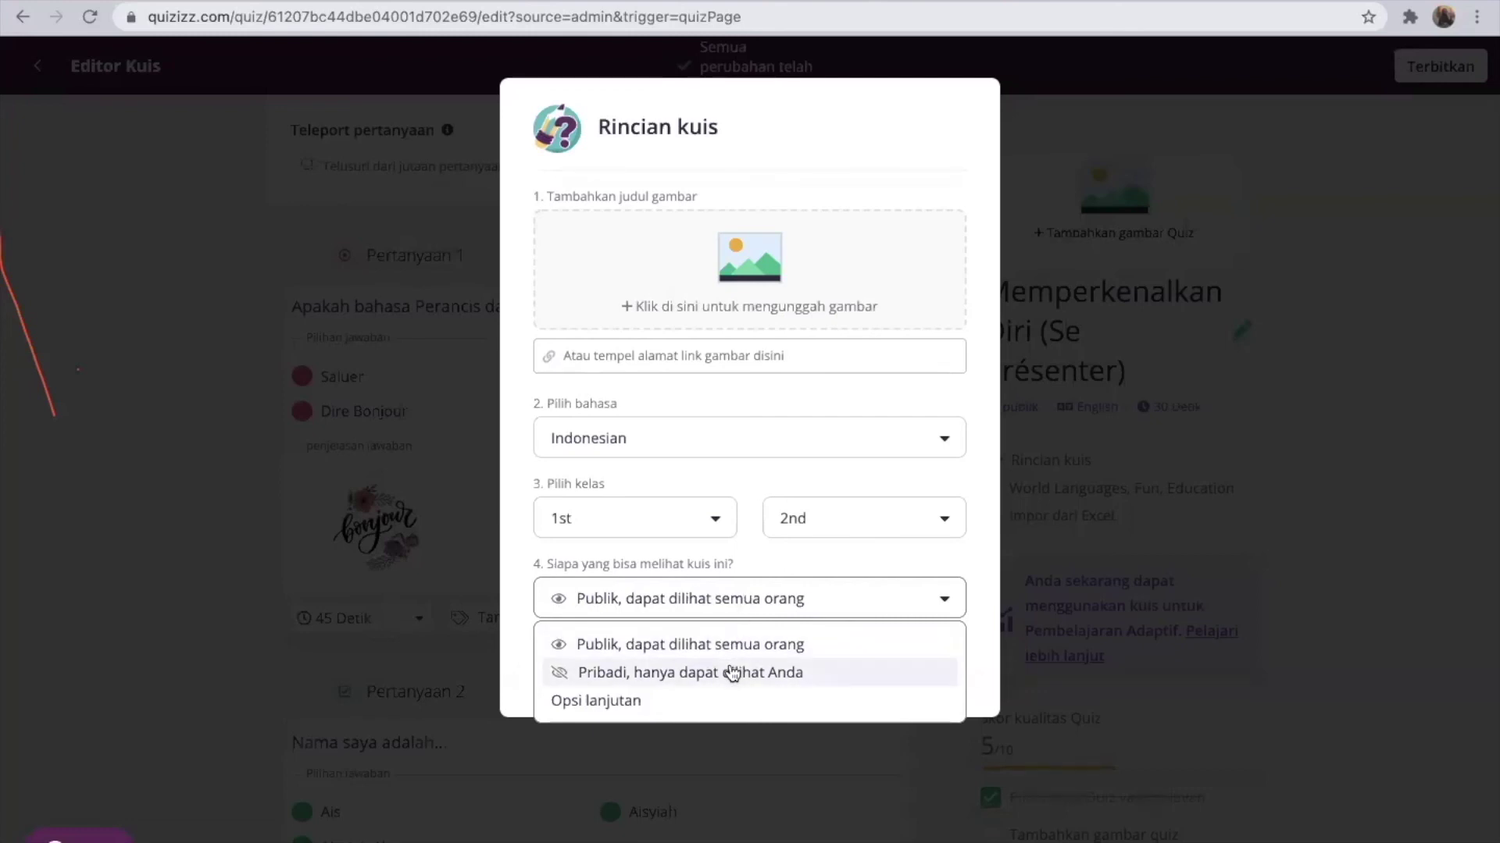
{"action": "left_click", "coordinate": [791, 677]}
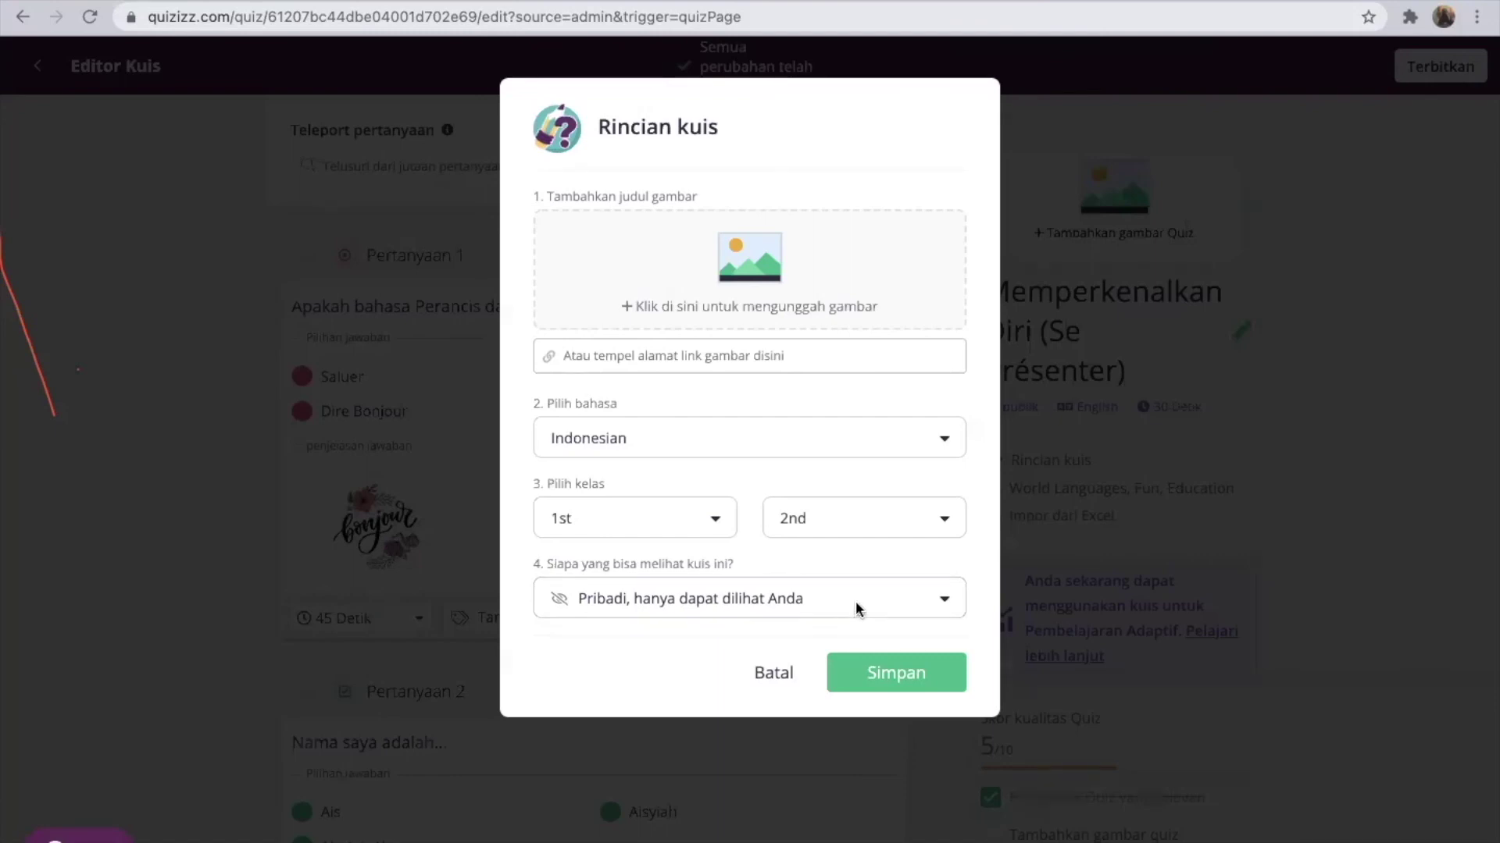
- Set the quiz visibility to "Publik, dapat dilihat semua orang" and save the quiz details
{"action": "left_click", "coordinate": [856, 607]}
{"action": "left_click", "coordinate": [844, 644]}
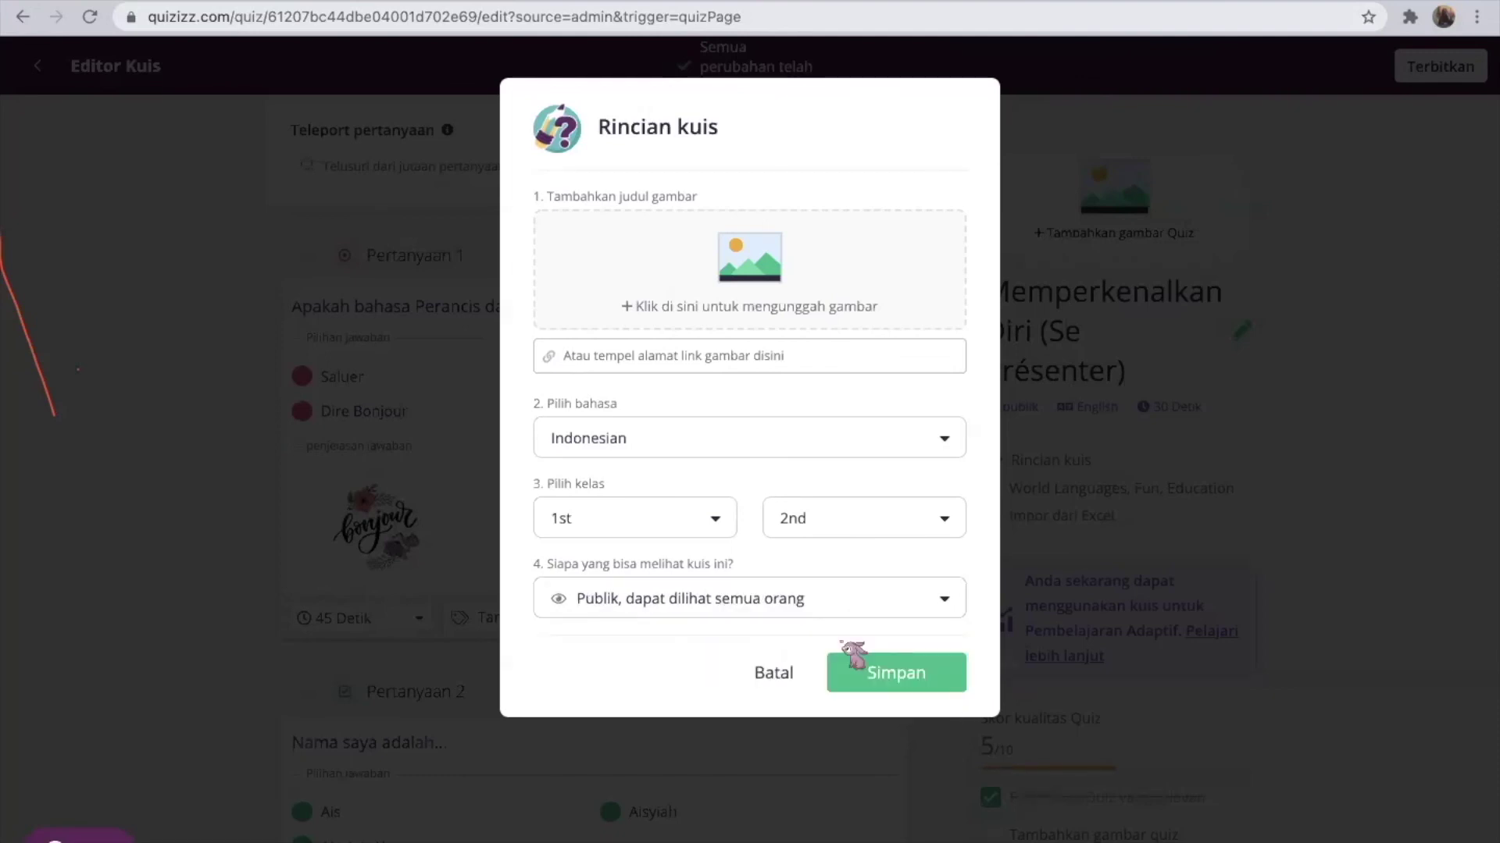
{"action": "left_click", "coordinate": [890, 685]}
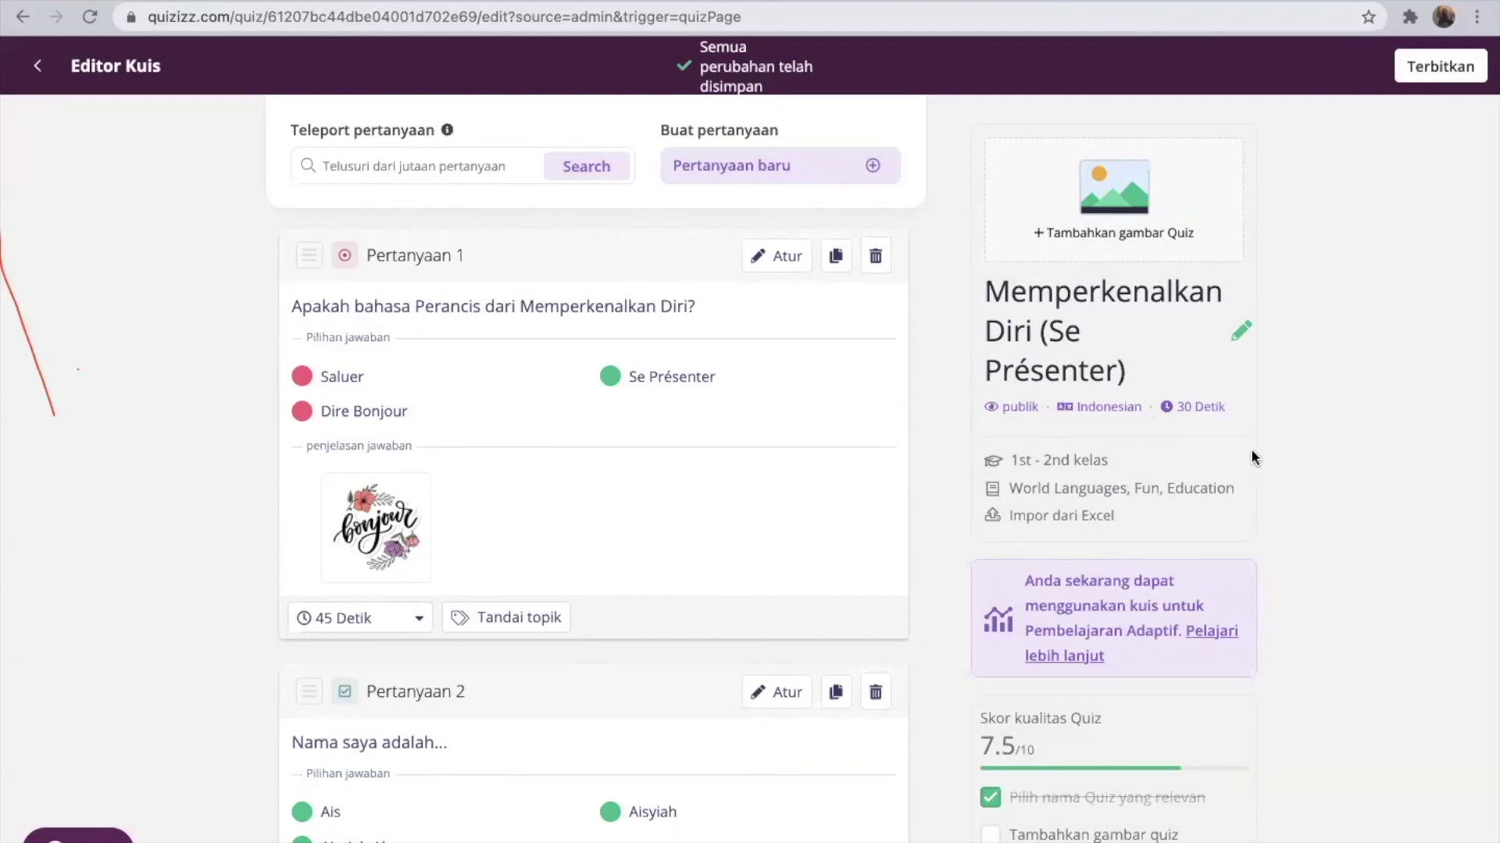
- Review the quiz's name and subject settings and its Rincian kuis, leaving both without changes, and look over the quiz summary
{"action": "left_click", "coordinate": [1240, 334]}
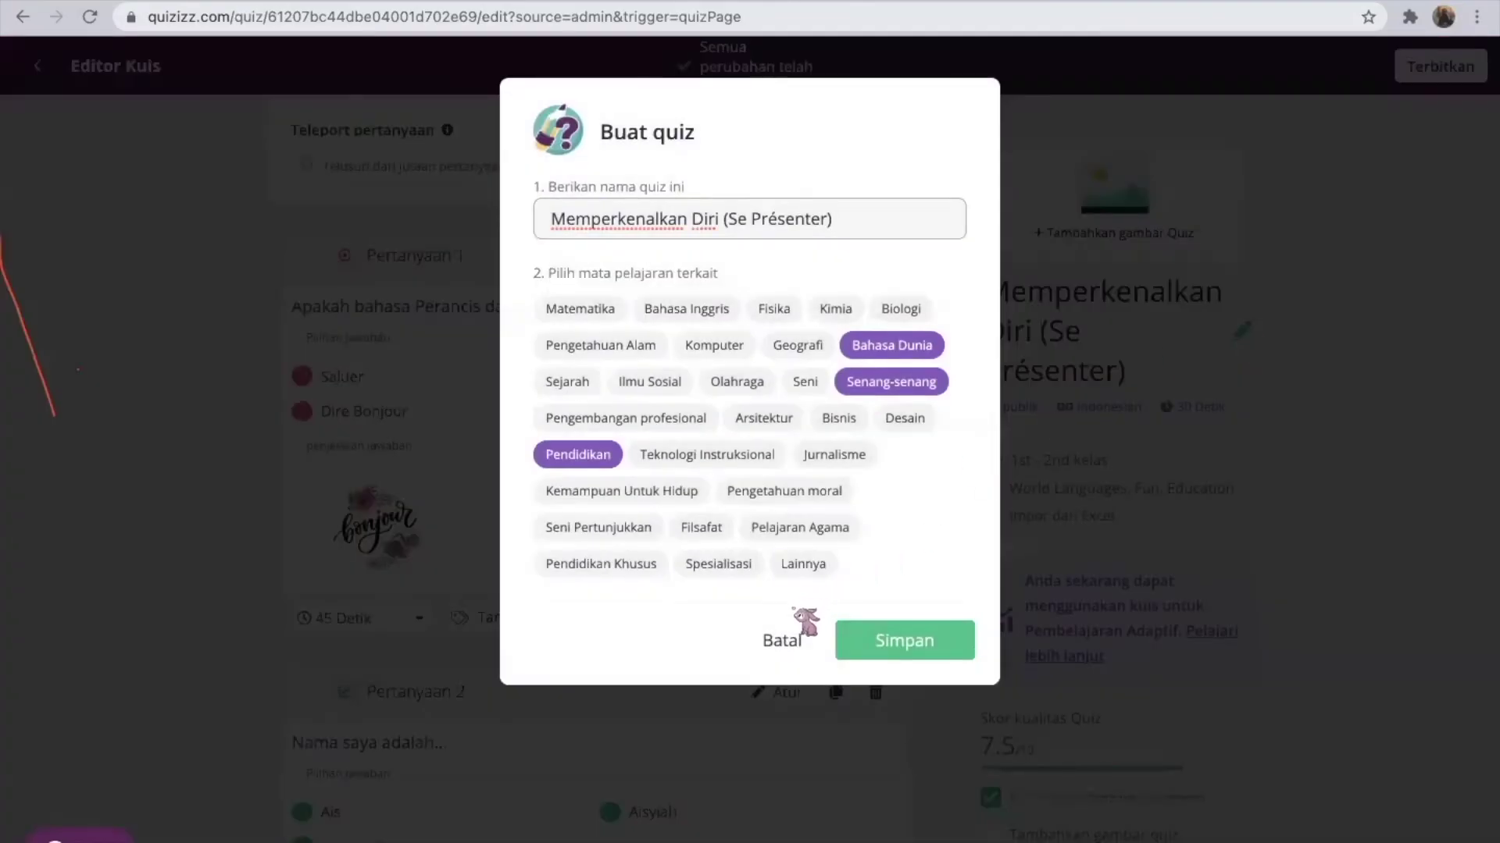
{"action": "left_click", "coordinate": [783, 637]}
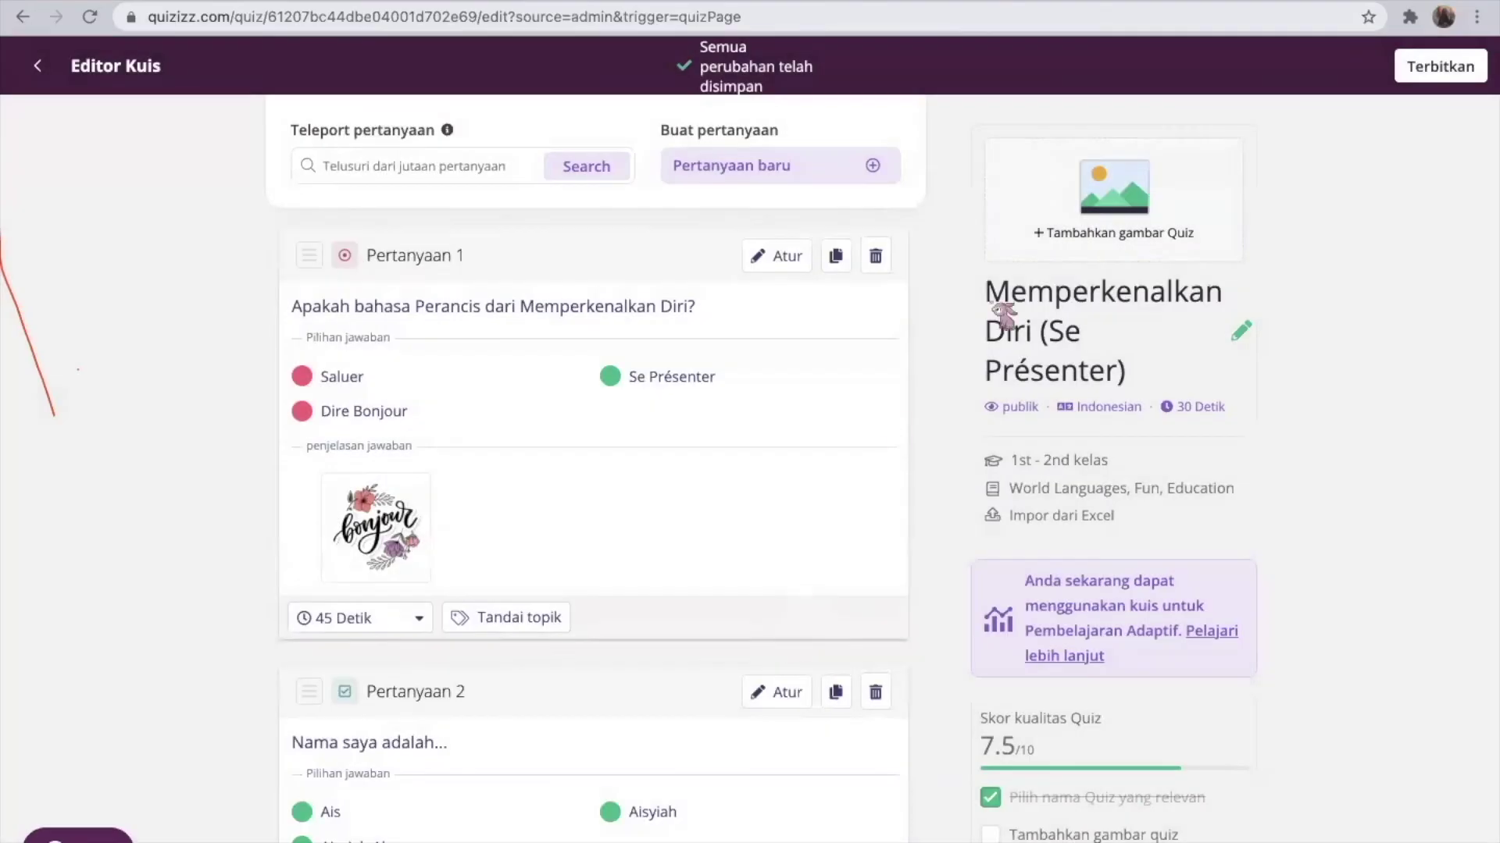
{"action": "left_click", "coordinate": [1134, 215]}
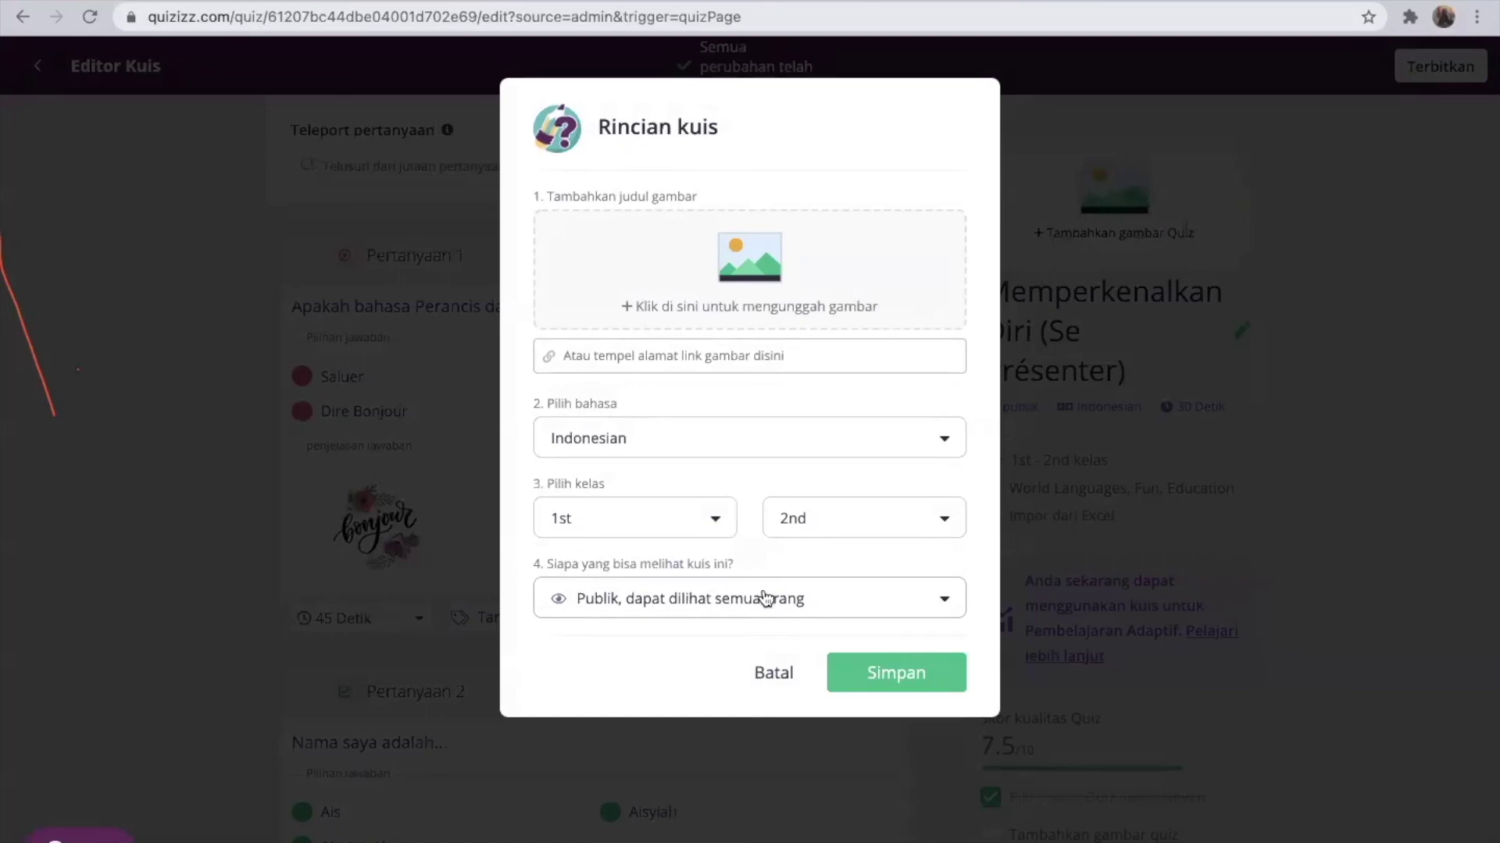
{"action": "left_click", "coordinate": [785, 673]}
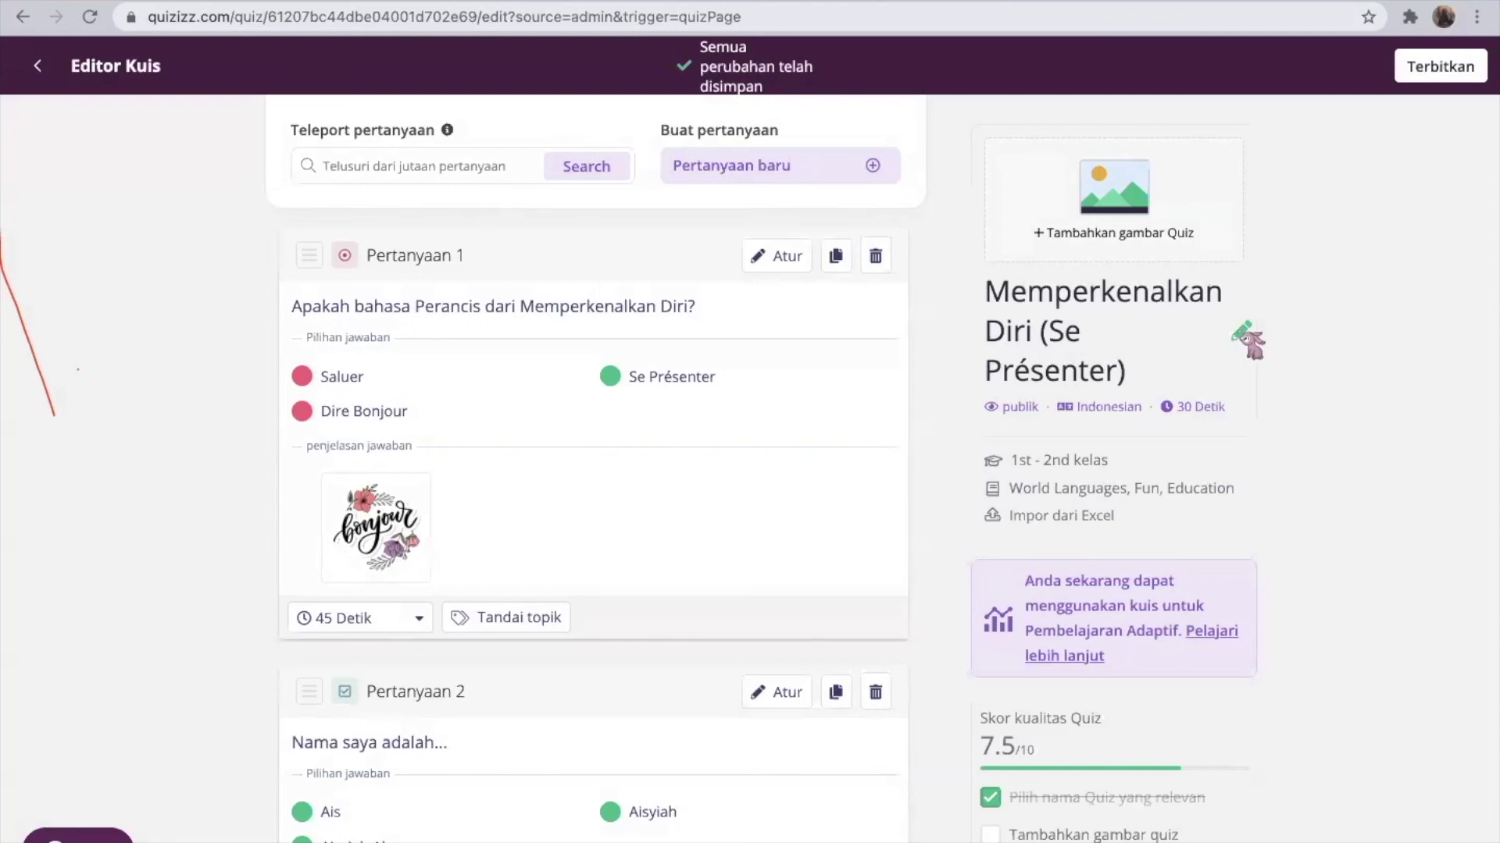
{"action": "scroll", "coordinate": [1250, 343], "scroll_direction": "down", "scroll_amount": 1}
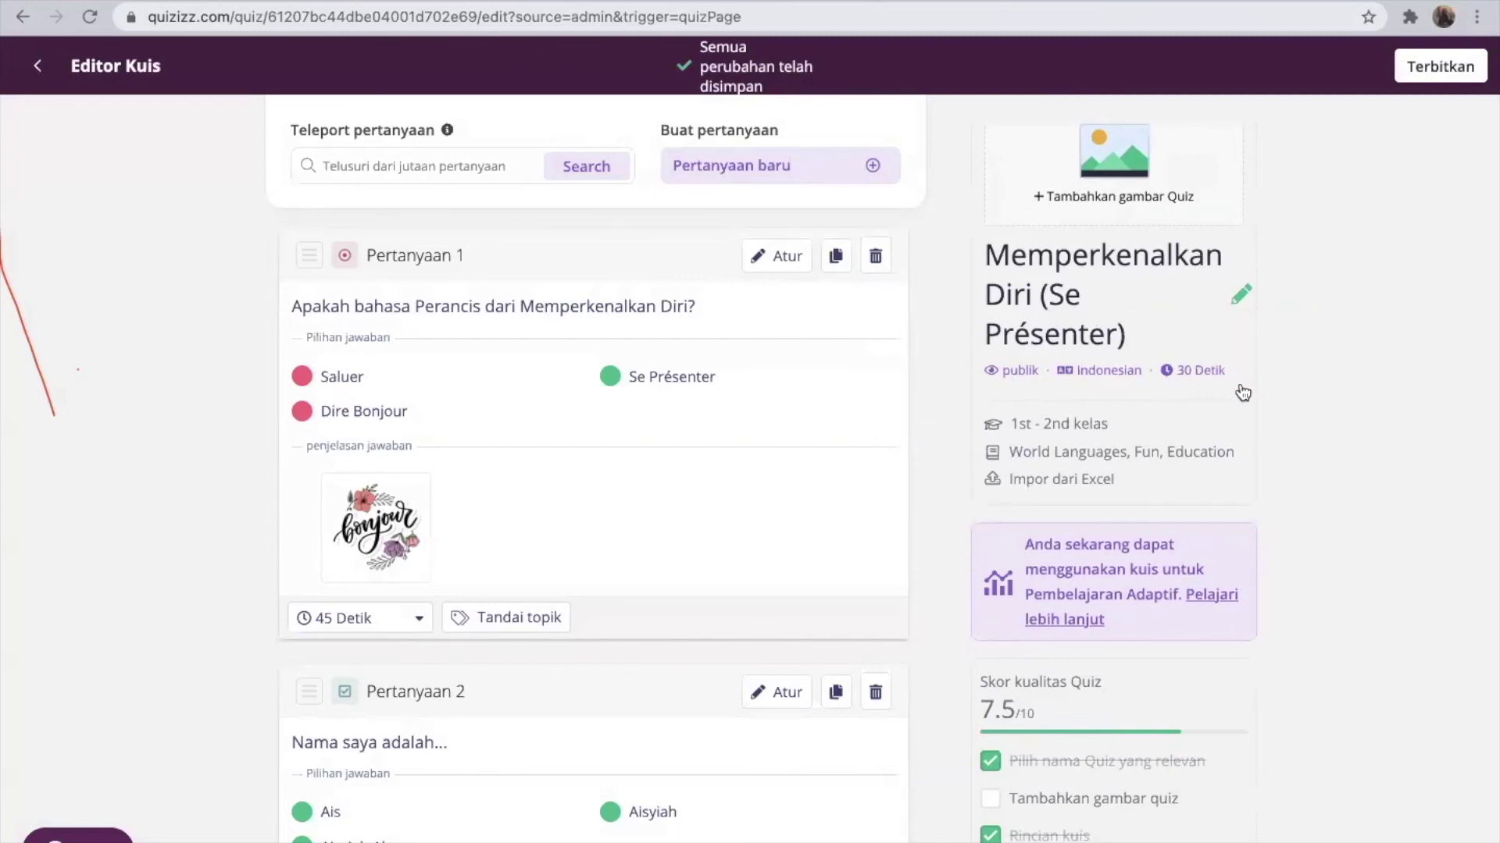
{"action": "scroll", "coordinate": [1235, 382], "scroll_direction": "down", "scroll_amount": 1}
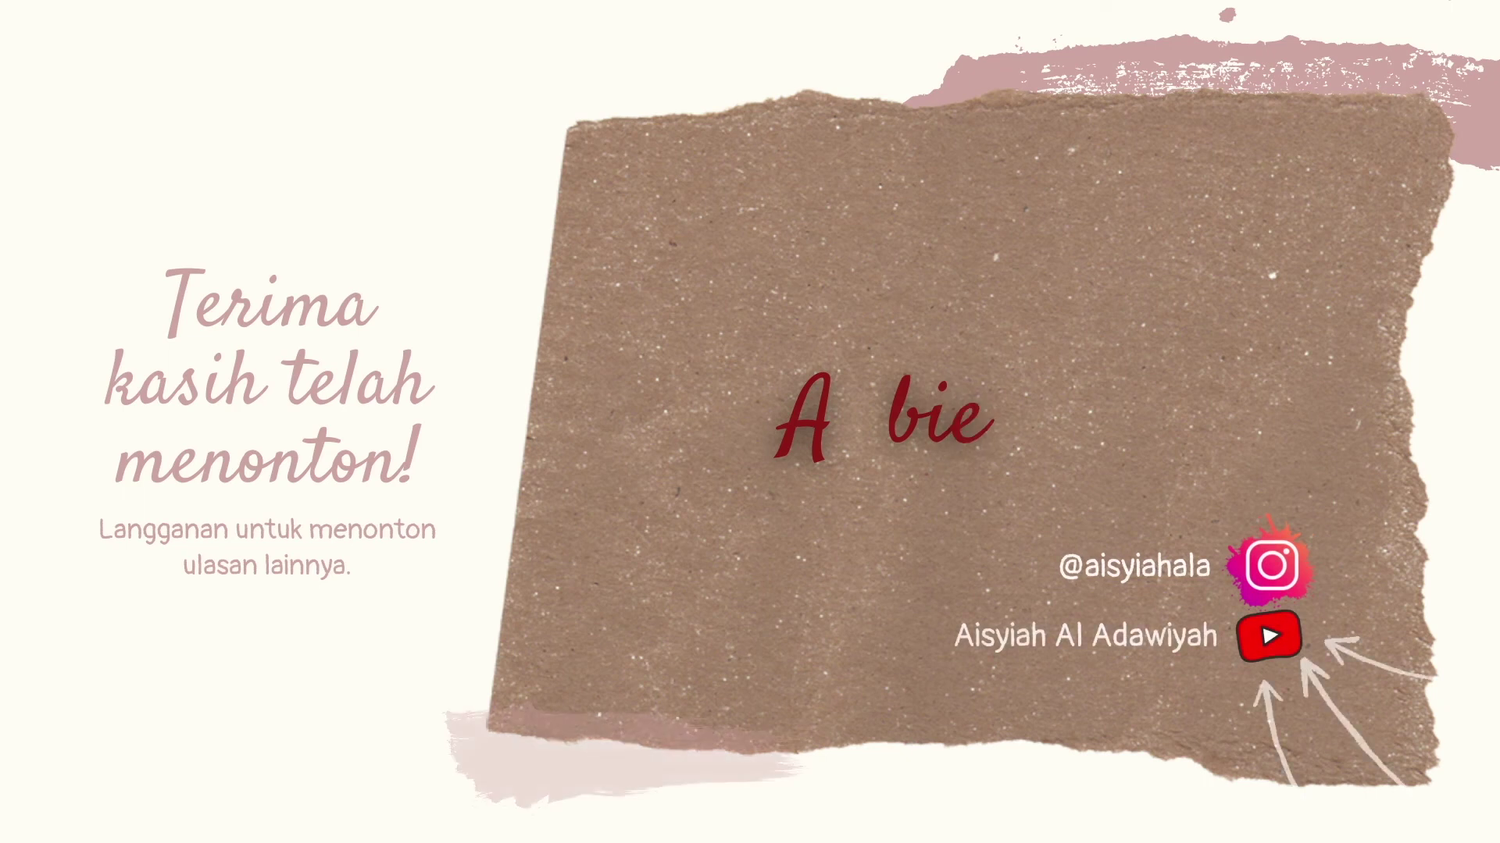